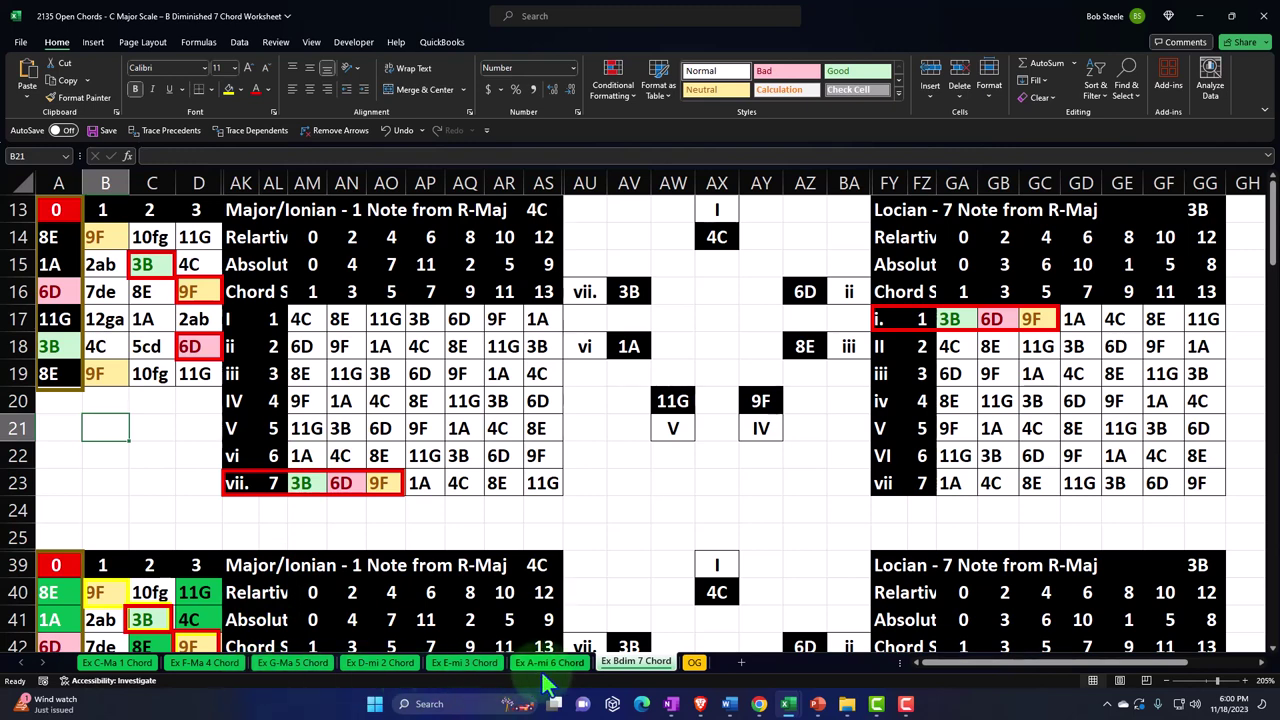
- Open the OG worksheet and look over its fretboard note grid, ending at the note key tables in the top rows
click(694, 664)
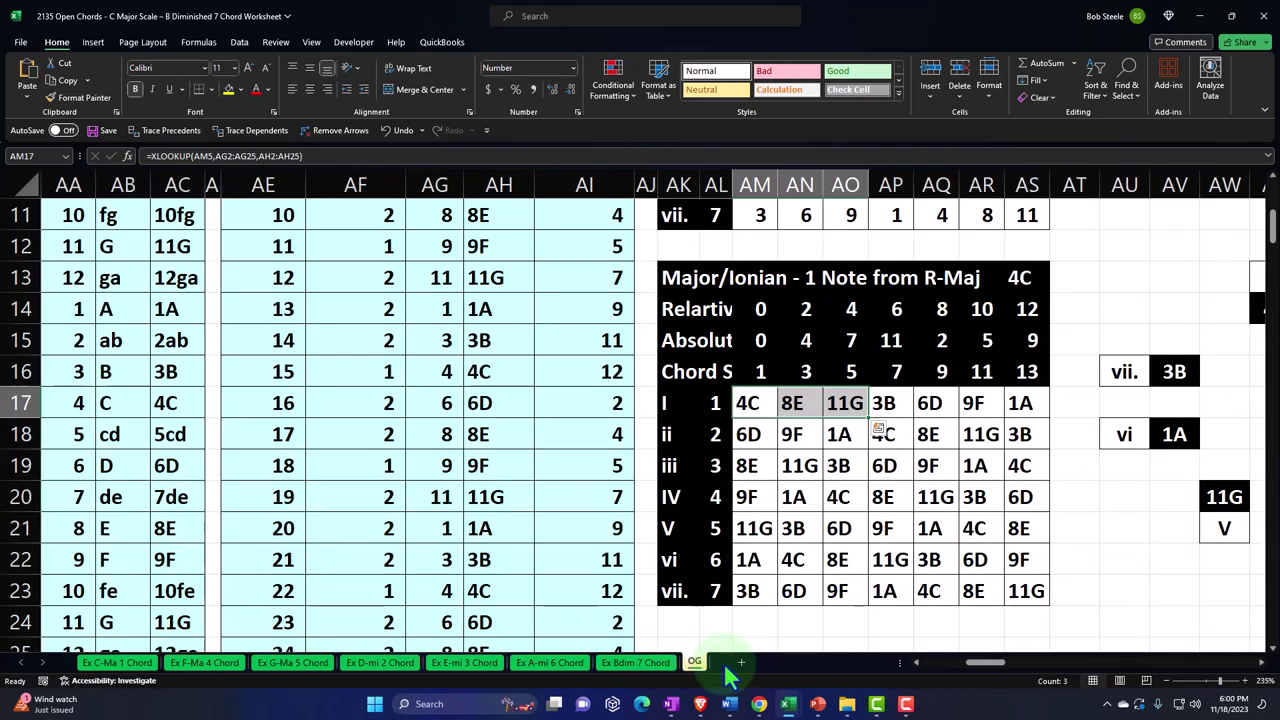
drag(974, 663, 866, 663)
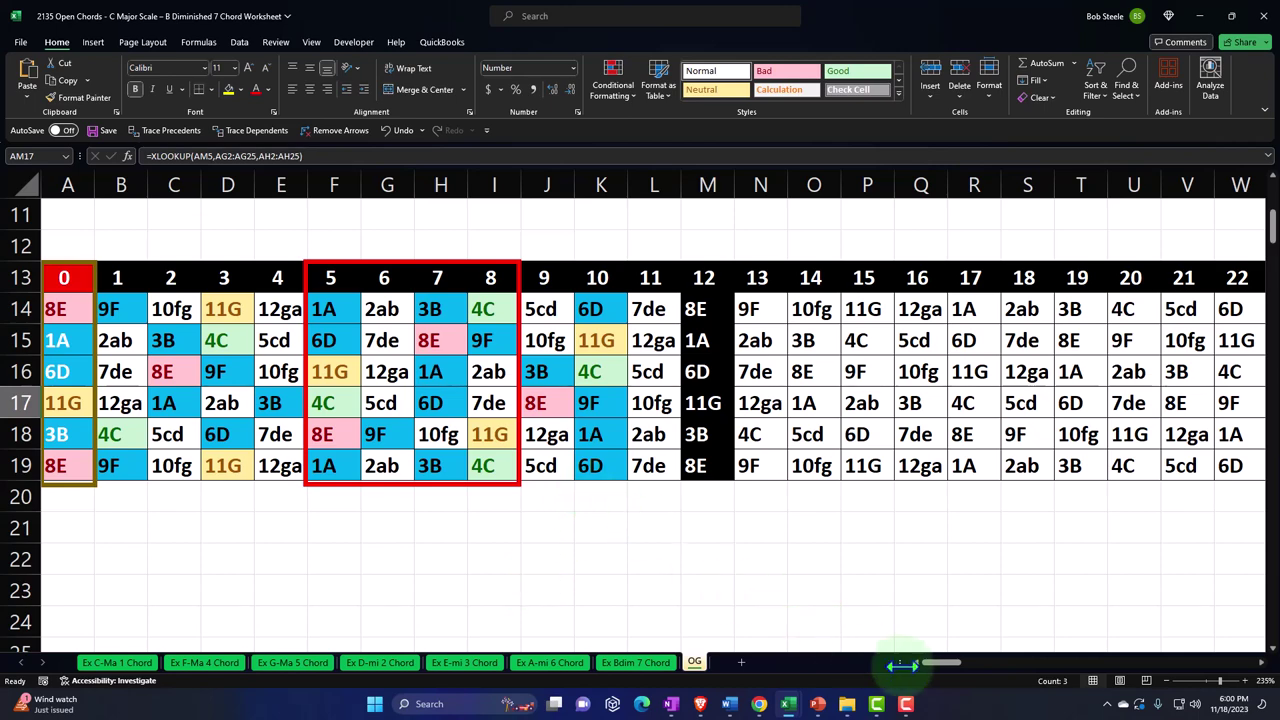
drag(938, 664, 968, 665)
scroll(803, 530, up, 3)
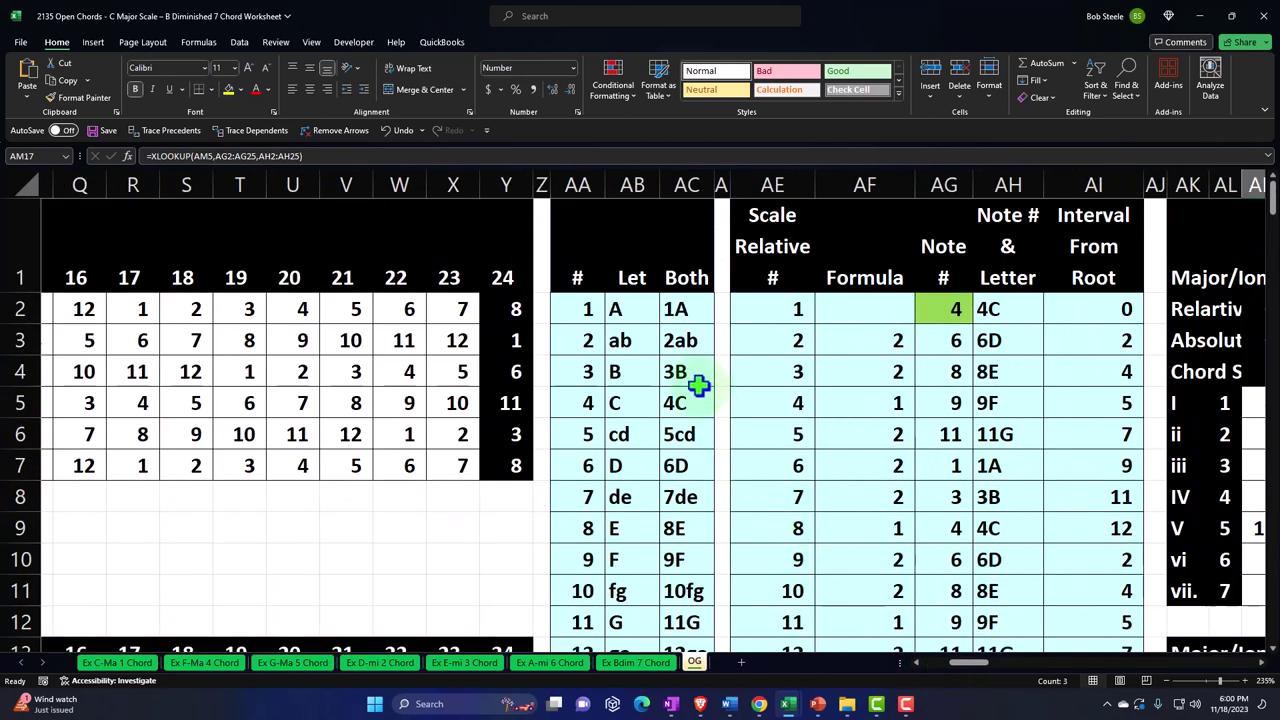
- Walk across row 2 from the note number and letter key through the scale formula table to the Major/Ionian chord table
click(631, 312)
click(583, 303)
click(634, 313)
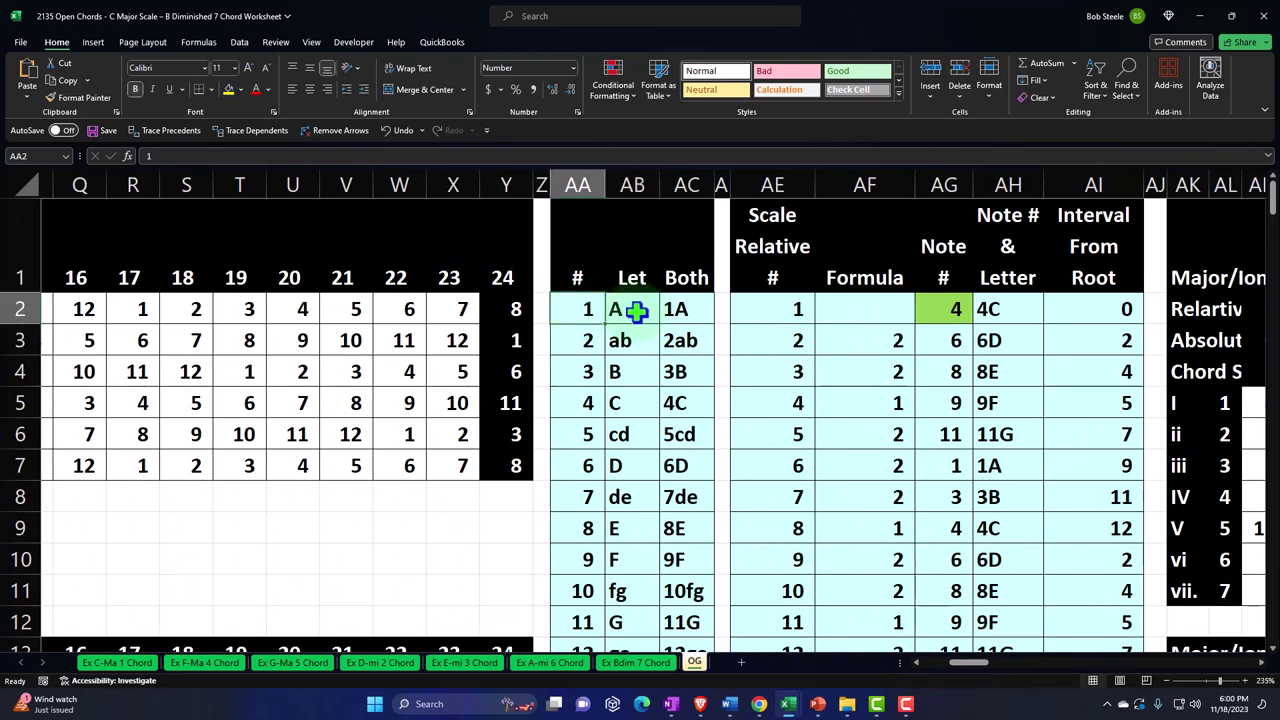
click(672, 312)
key(Right)
key(Right)
key(Right)
key(Right)
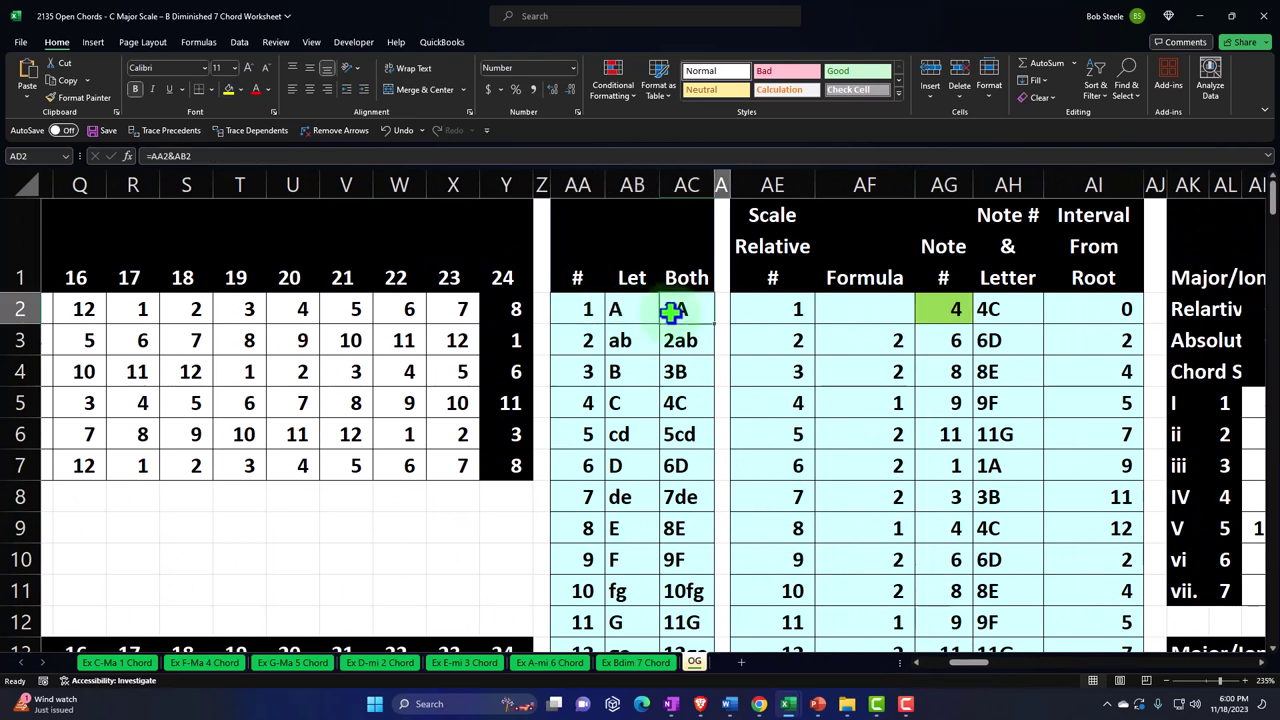
key(Right)
key(Right)
key(Right)
key(Right)
key(Right)
key(Right)
key(Right)
key(Right)
key(Right)
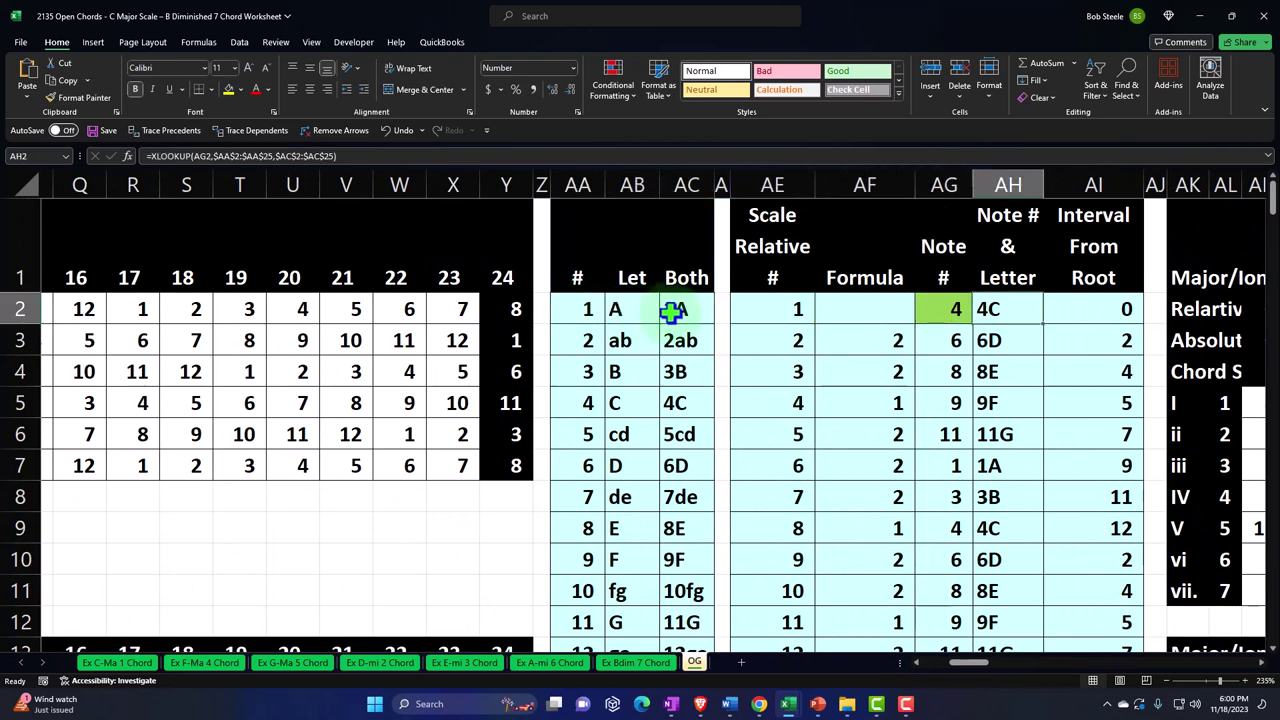
key(Right)
key(Right)
key(Right)
key(Right)
key(Right)
key(Right)
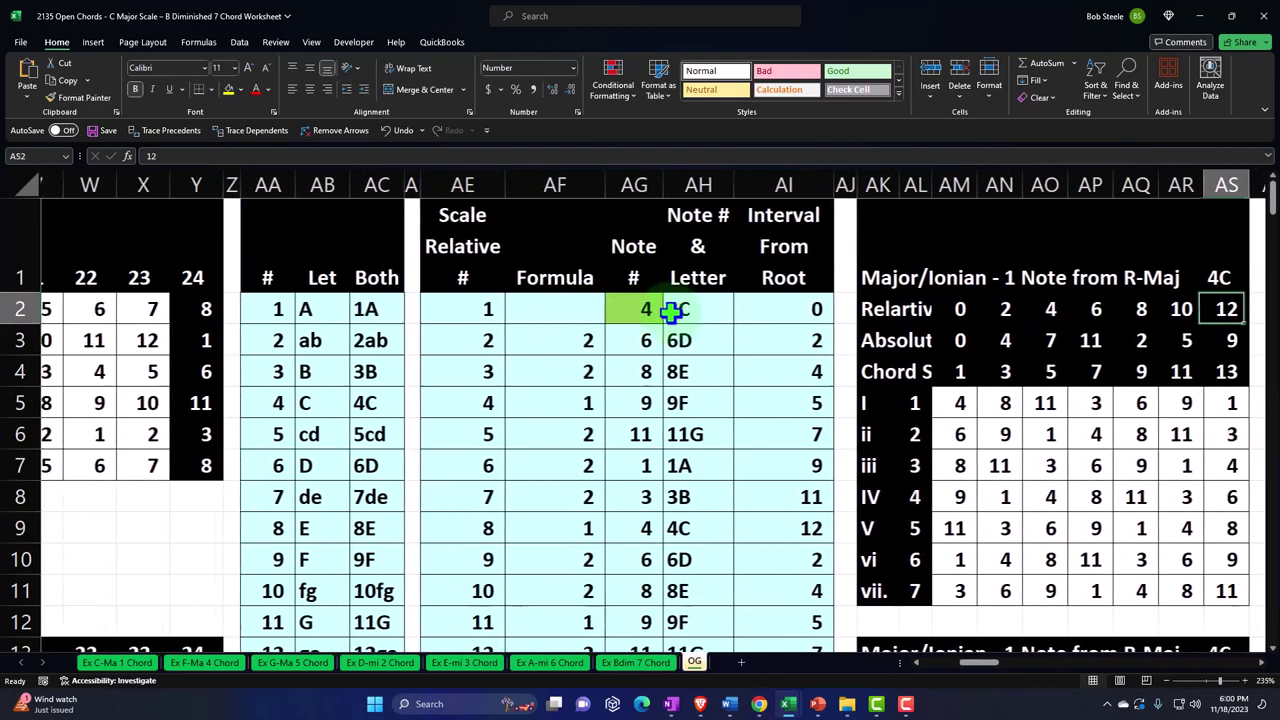
- Examine the root notes in AM17:AM23 and the I chord notes in AM17:AO17 of the lettered Major/Ionian table
scroll(733, 340, down, 4)
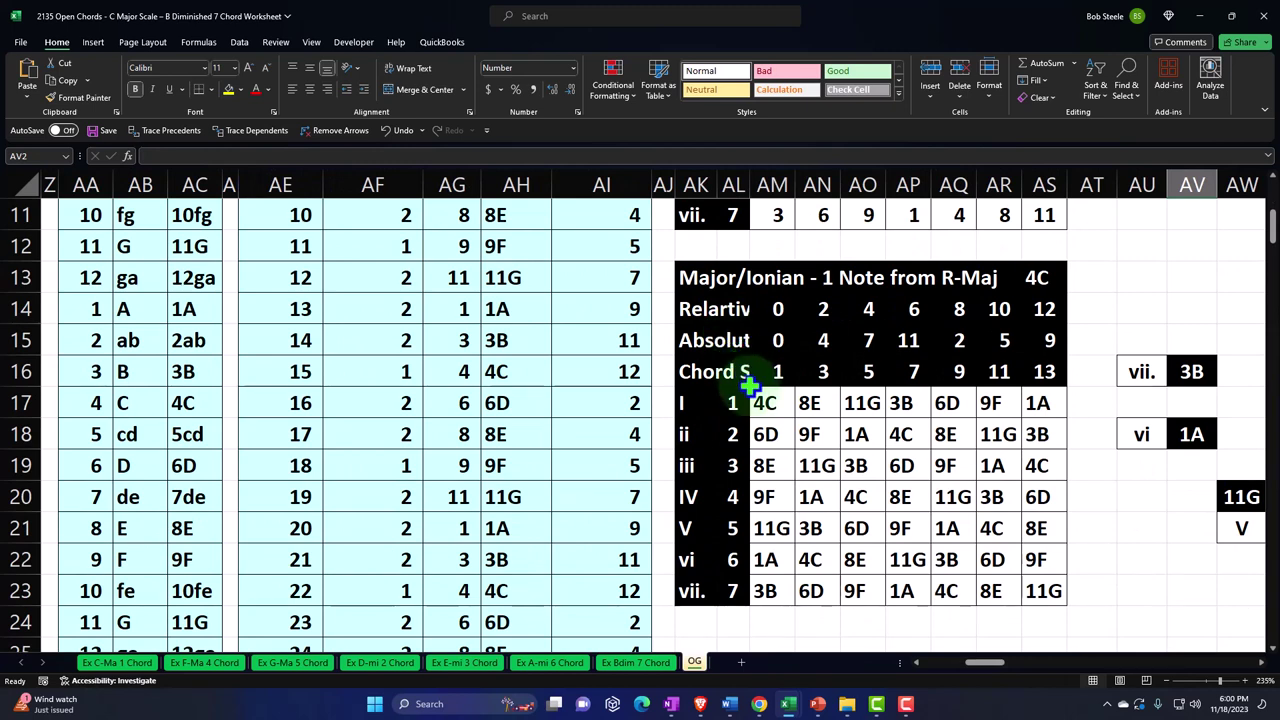
drag(766, 402, 766, 591)
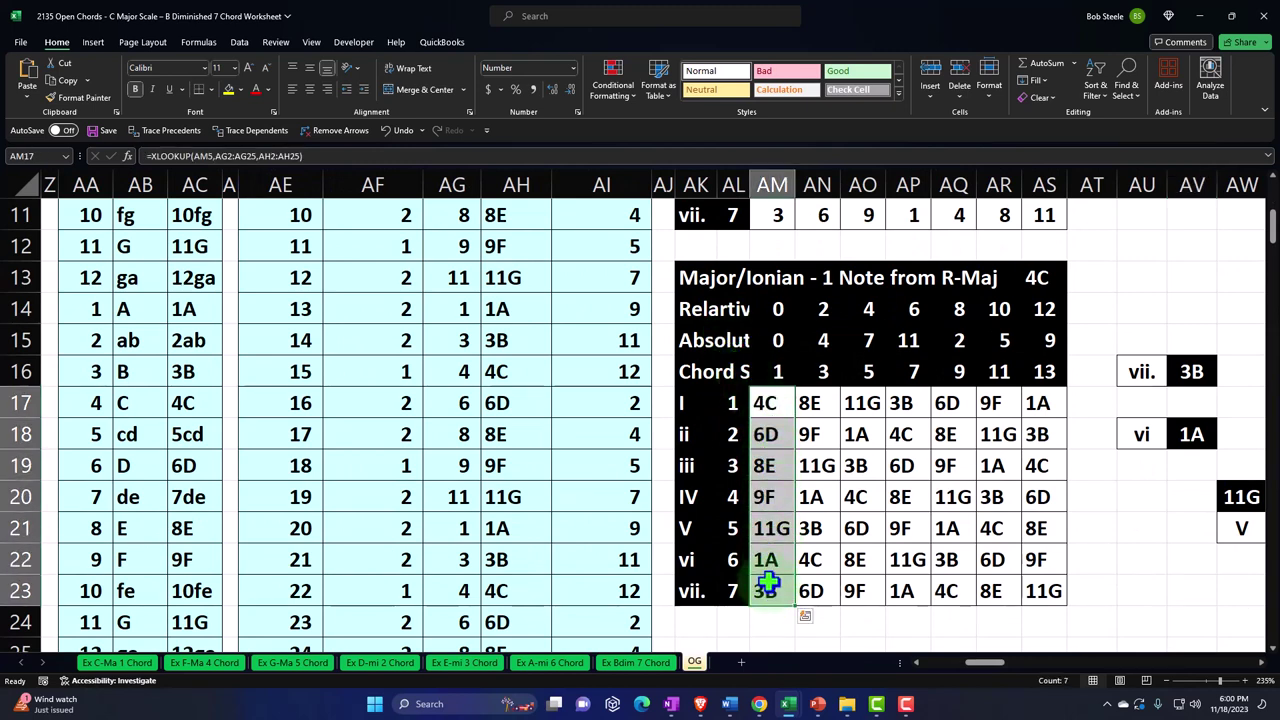
click(766, 402)
drag(766, 402, 845, 404)
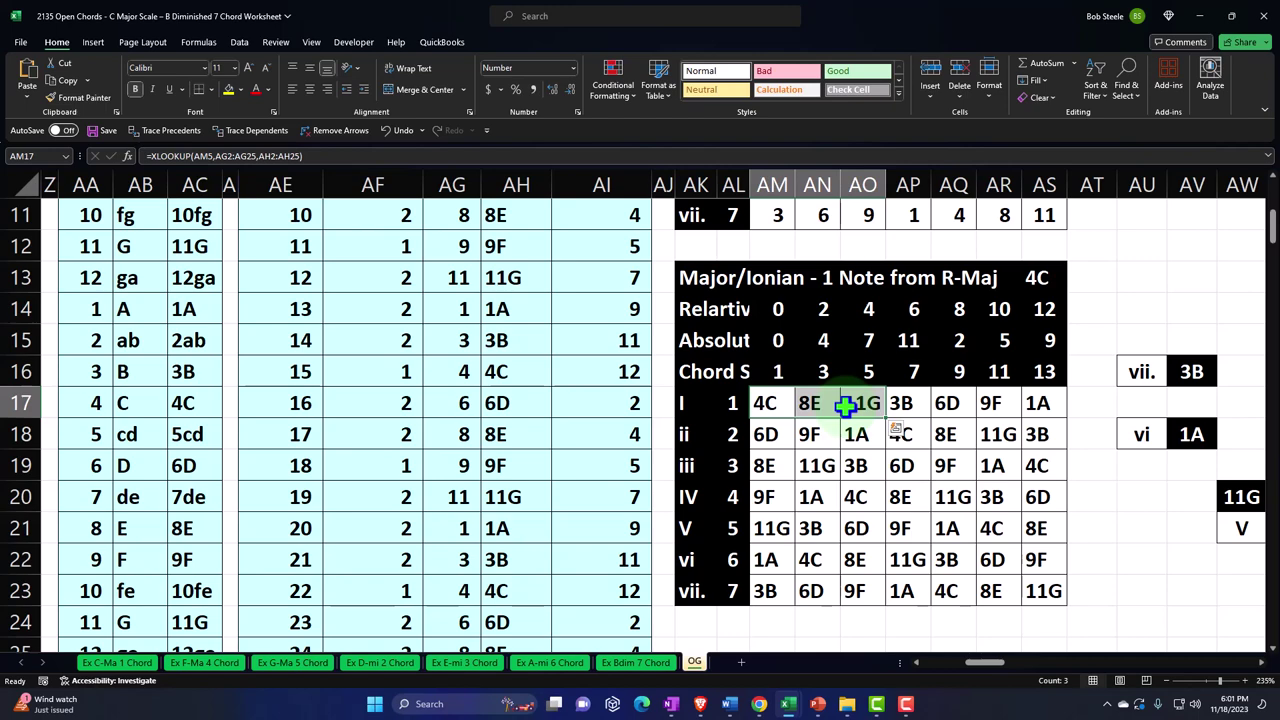
- On the Ex C-Ma 1 Chord sheet, examine the open-position fretboard A13:D19 and chord intervals 1, 3 and 5
click(120, 664)
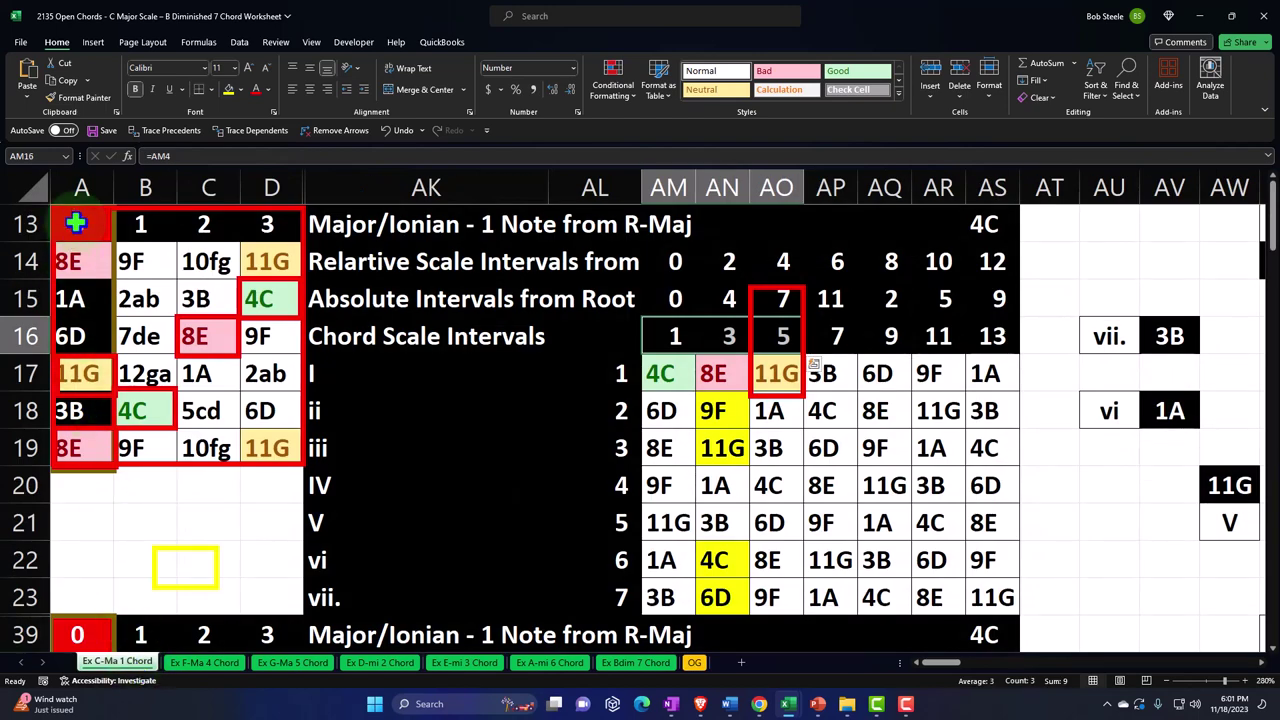
drag(76, 224, 262, 433)
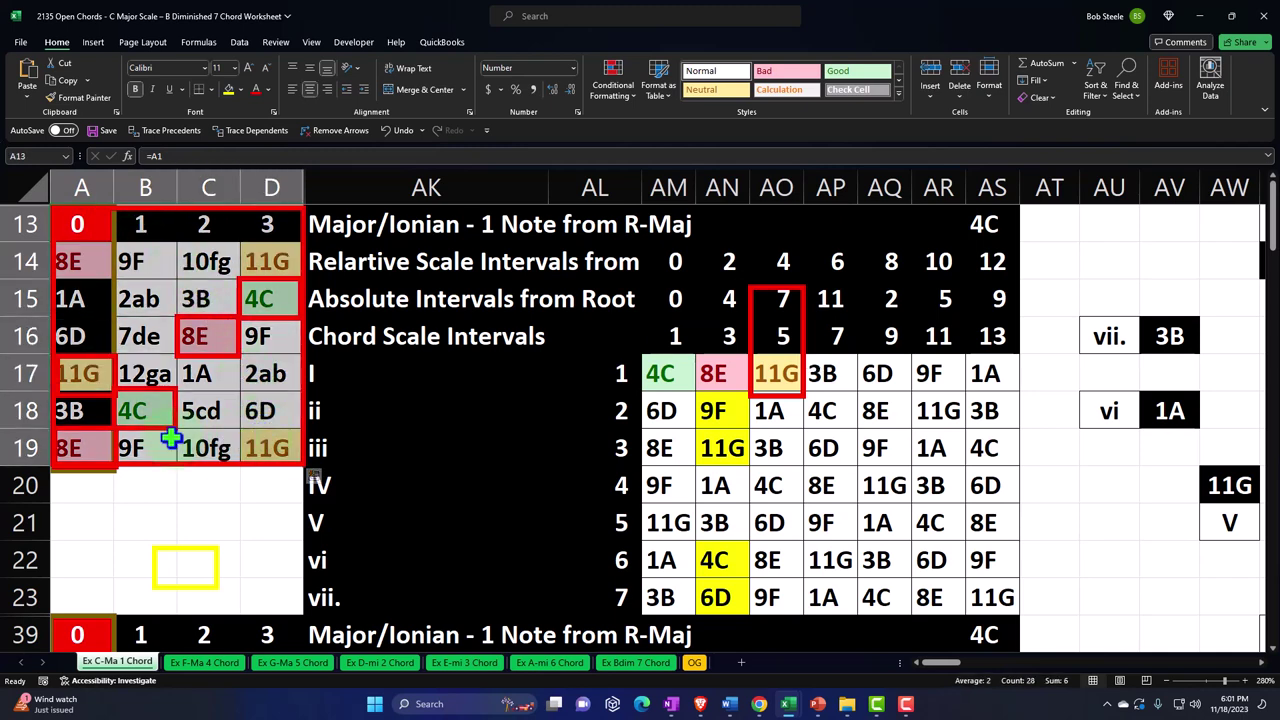
drag(657, 333, 778, 334)
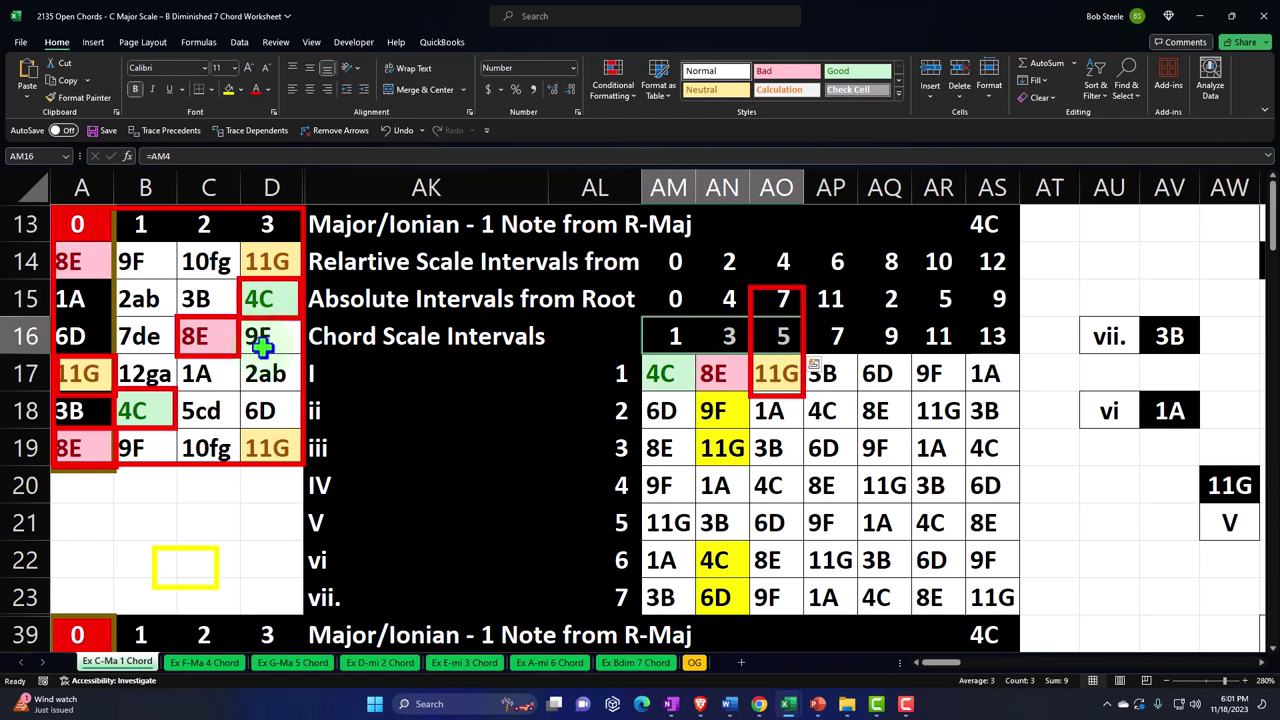
- Review the F-Ma 4, G-Ma 5, D-mi 2, E-mi 3 and A-mi 6 chord example sheets in turn
click(225, 665)
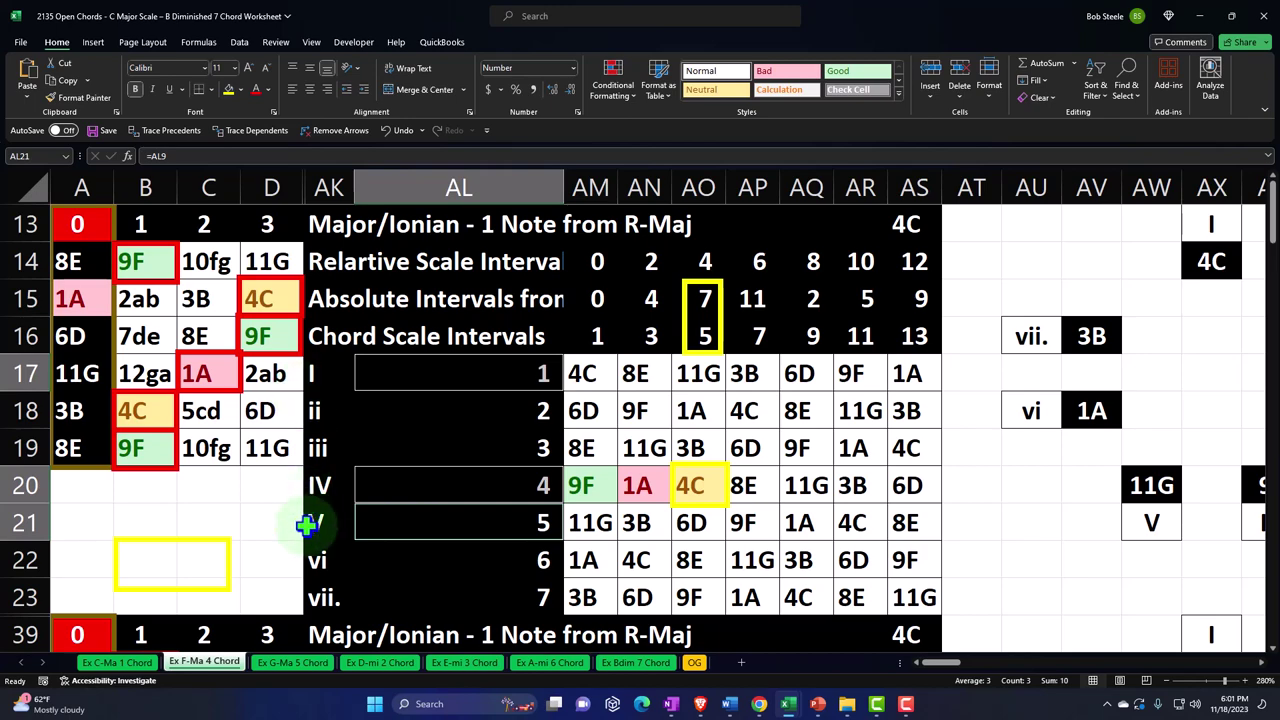
click(284, 660)
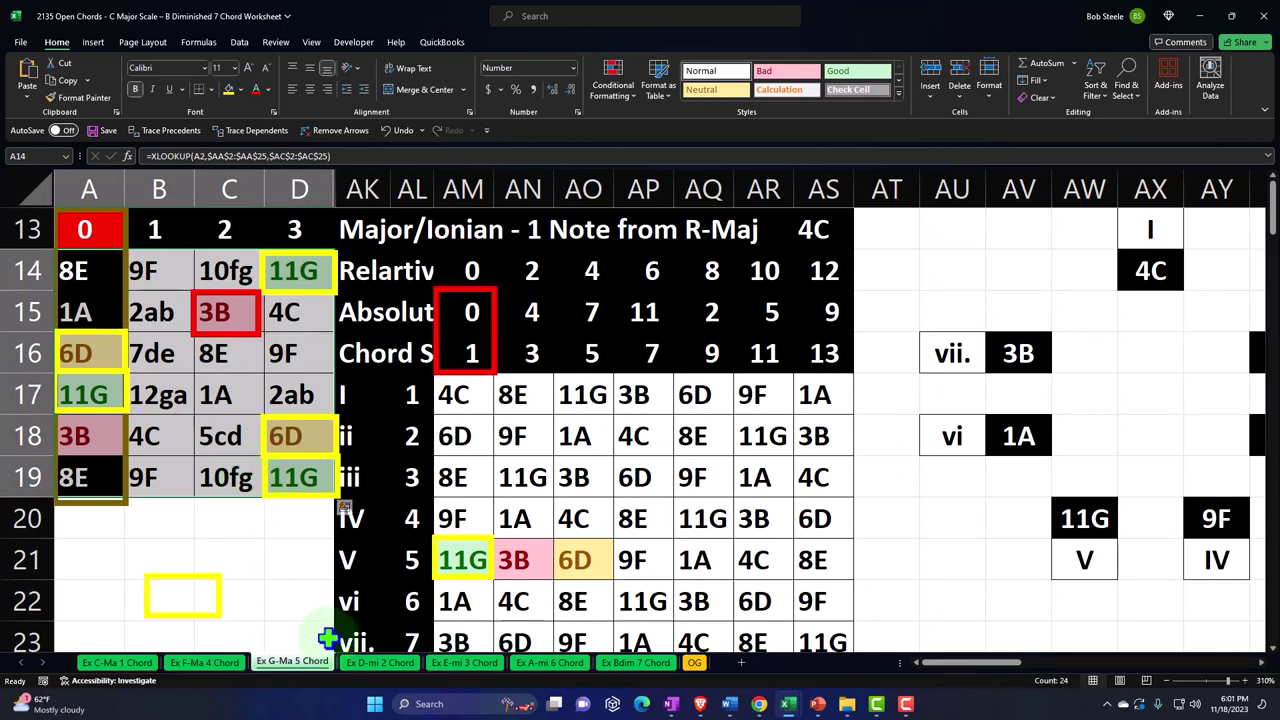
click(379, 664)
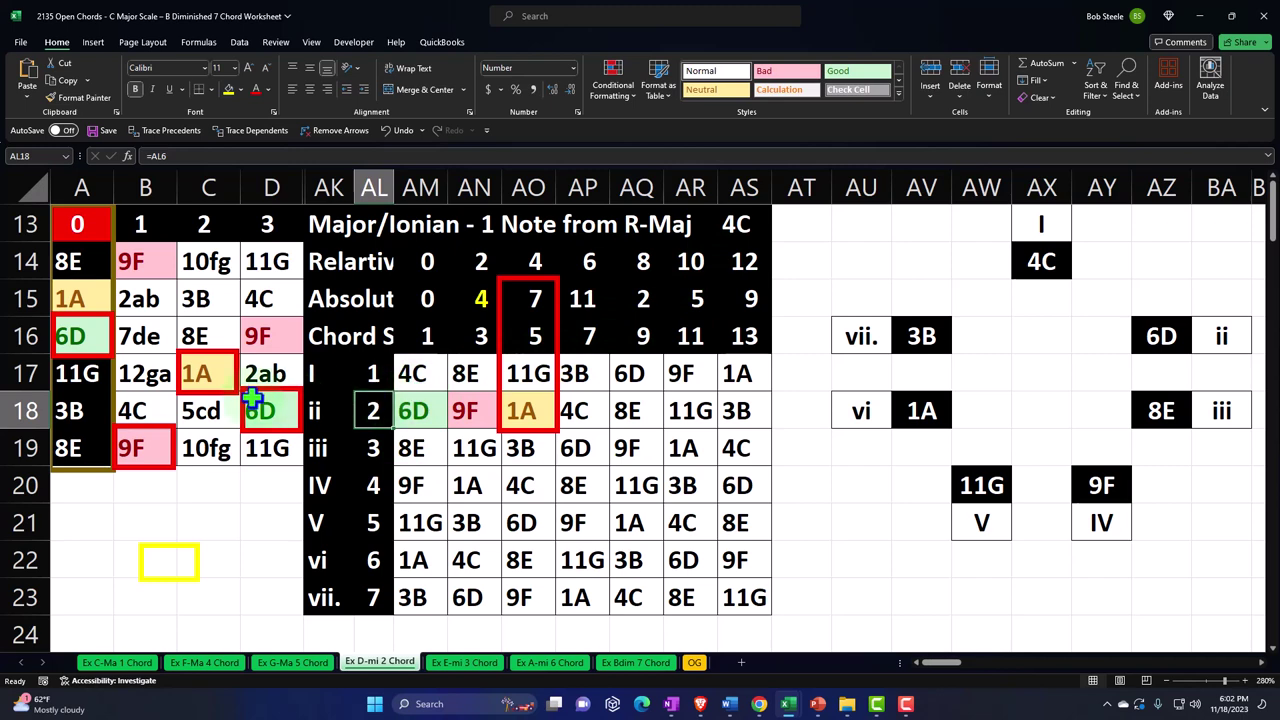
click(458, 664)
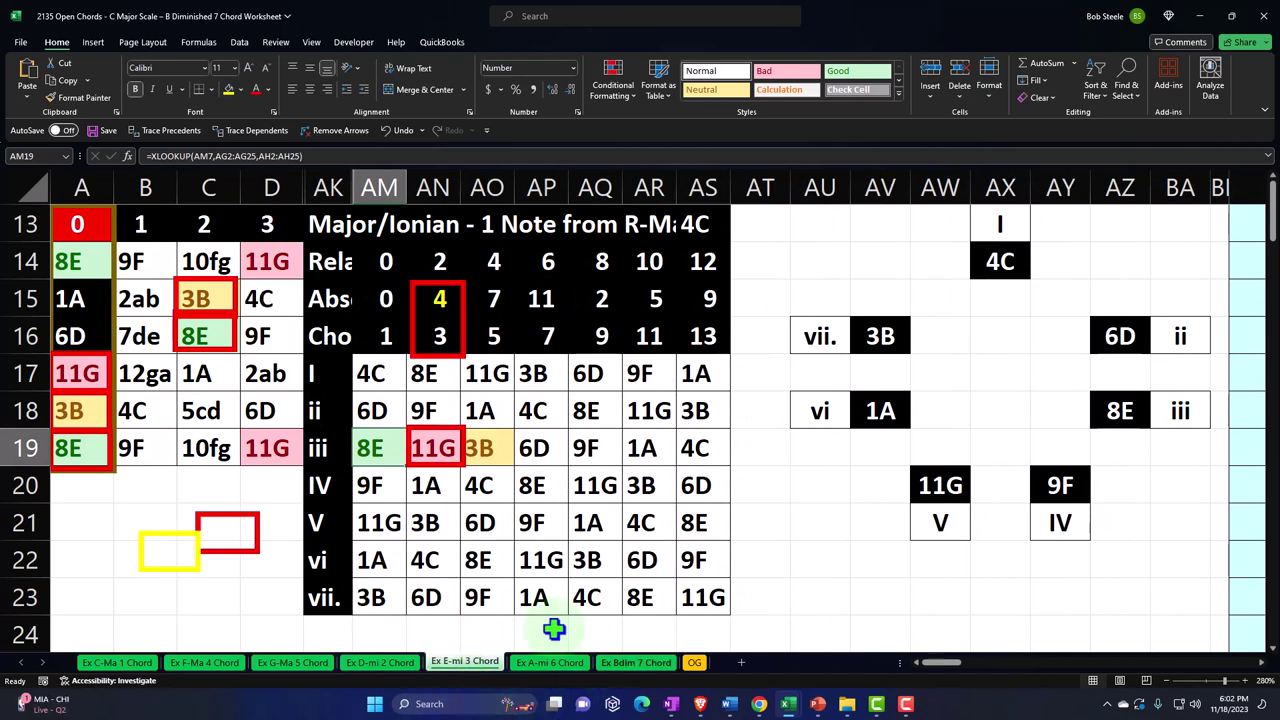
click(280, 457)
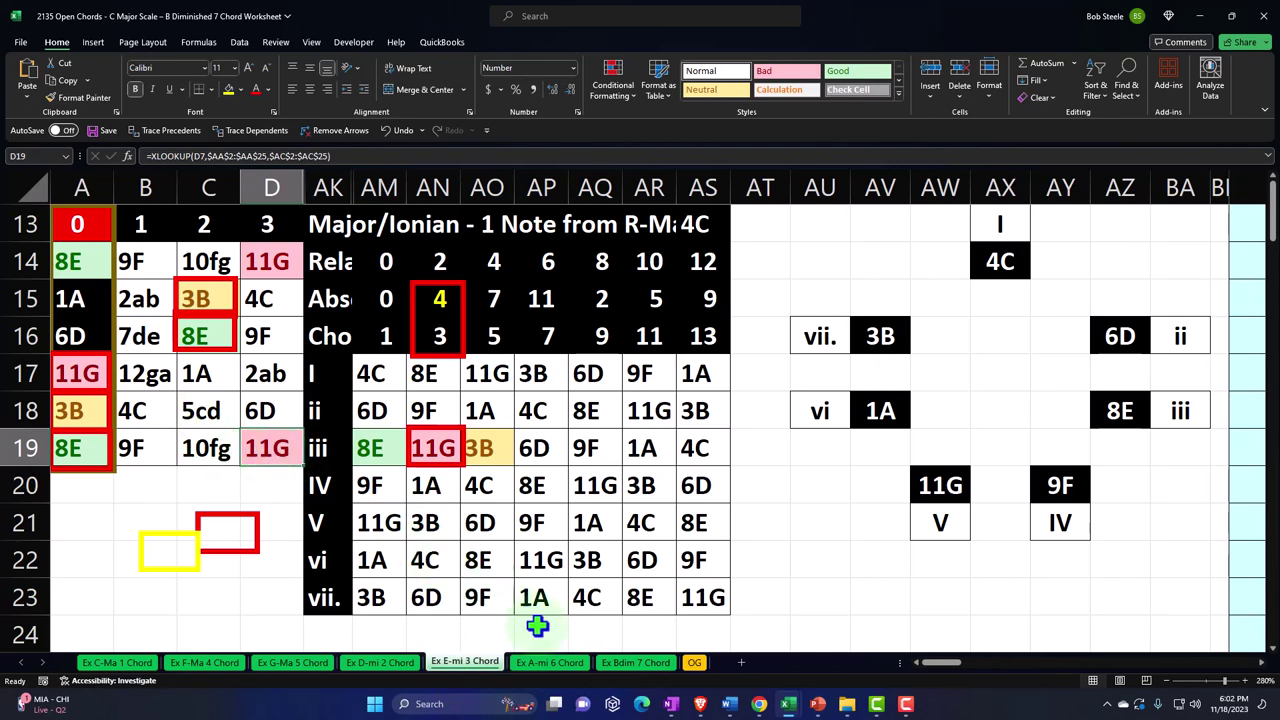
click(554, 665)
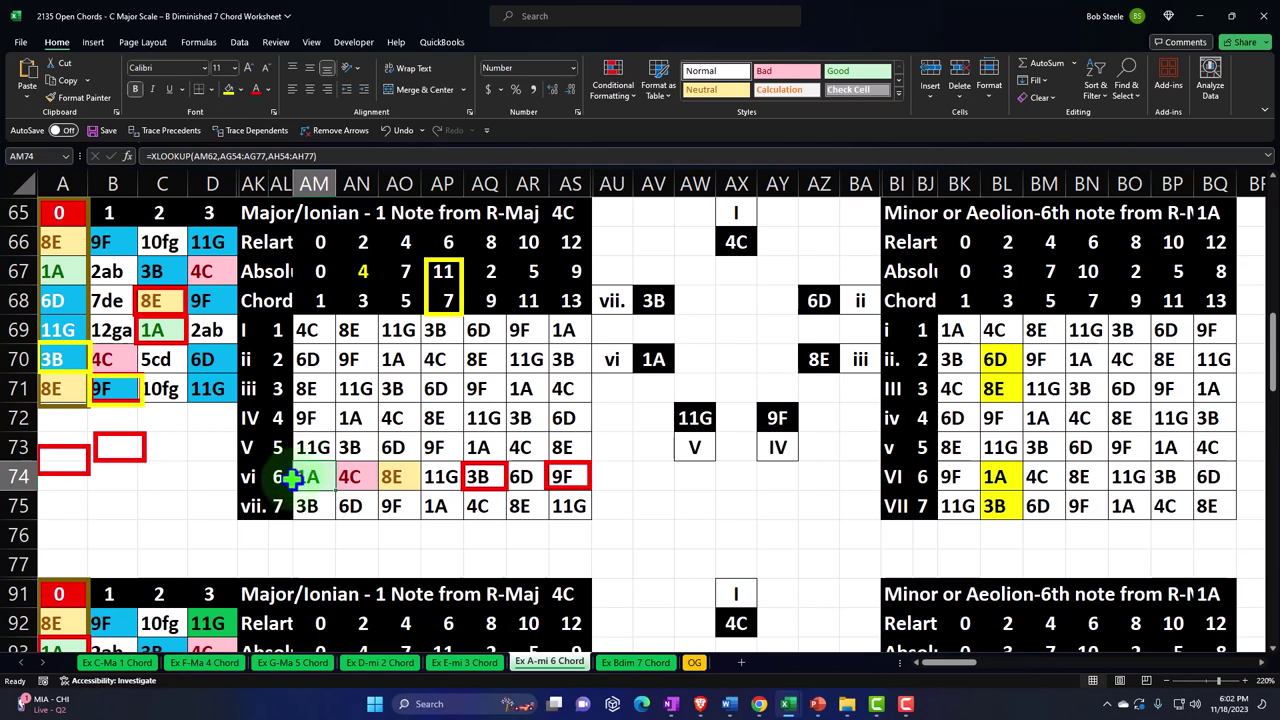
- On the Ex Bdim 7 Chord sheet, compare the vii chord notes in AM23:AO23 with the absolute intervals in AM15:AO15
click(634, 668)
click(155, 473)
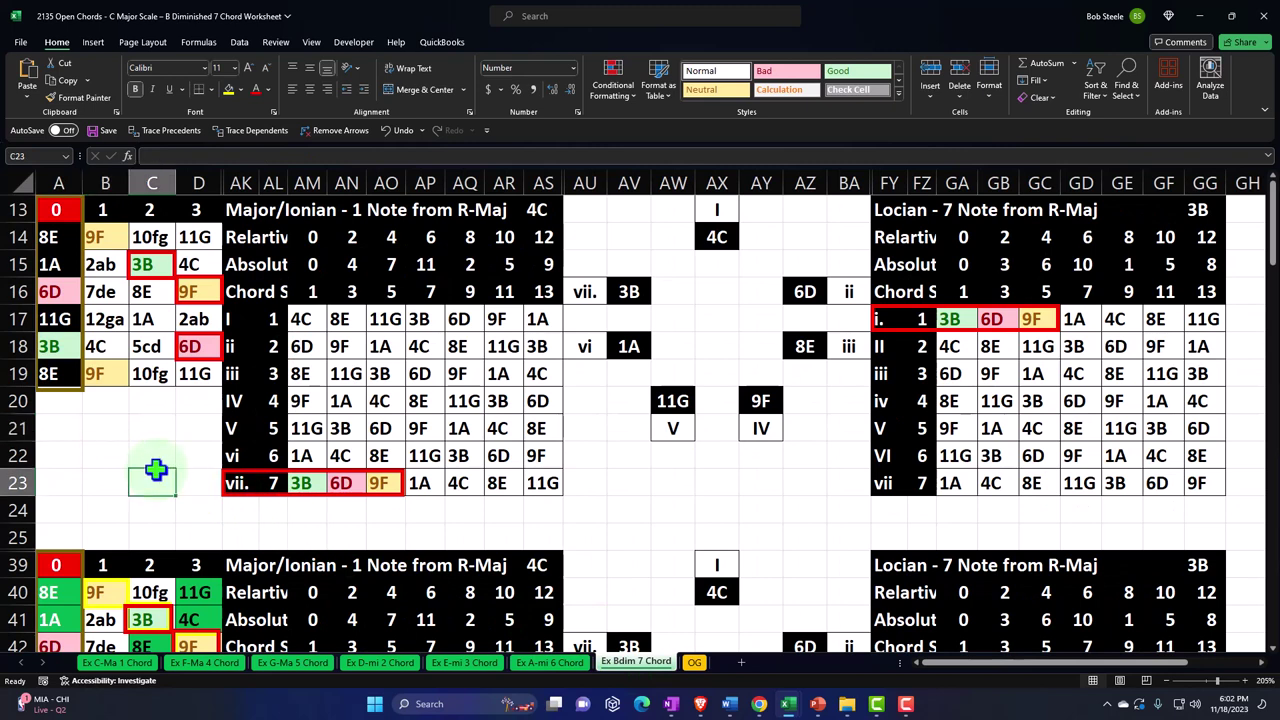
drag(300, 483, 374, 485)
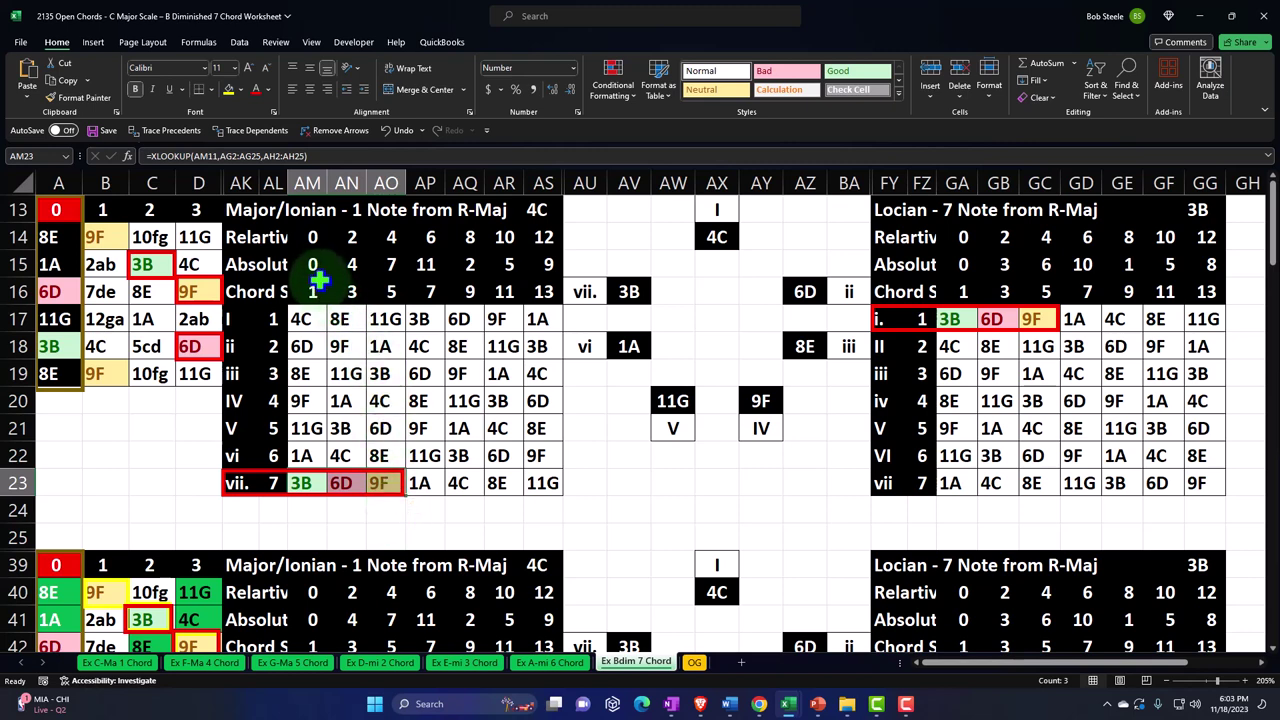
drag(312, 261, 385, 263)
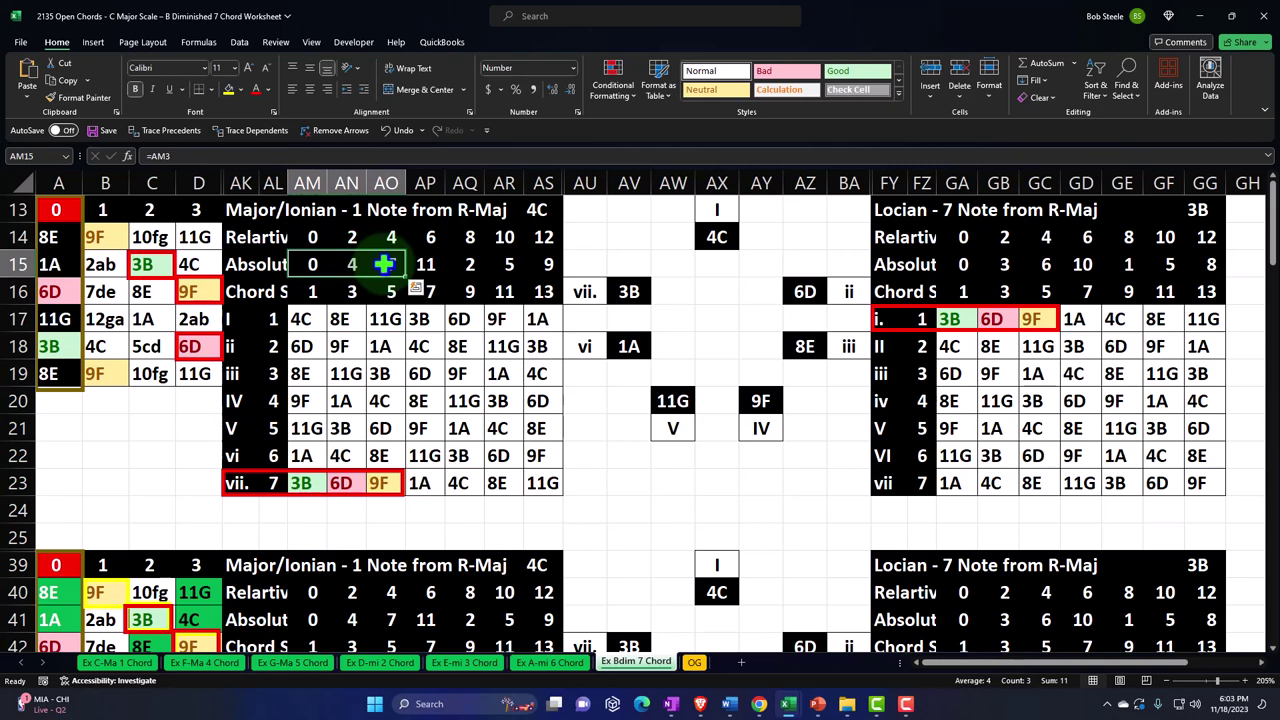
click(356, 264)
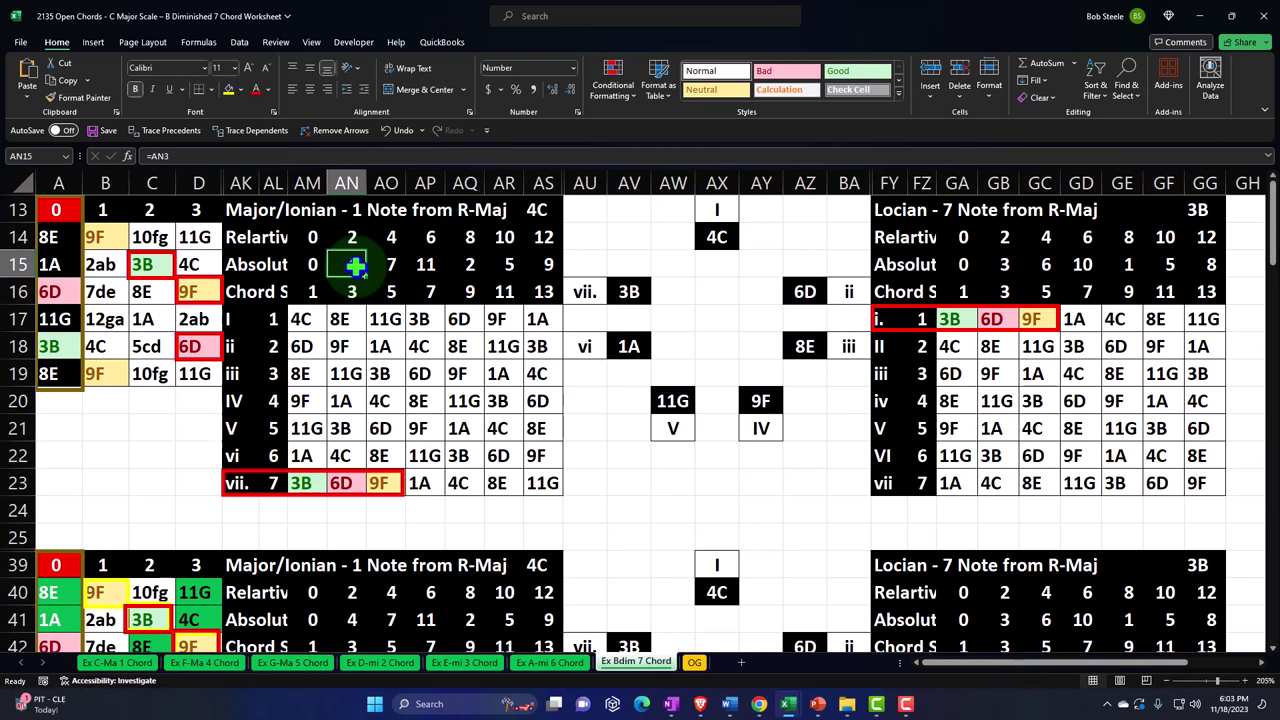
- Examine the vii chord's diminished numeral and its fifth note in row 23 of the Major/Ionian table
click(239, 486)
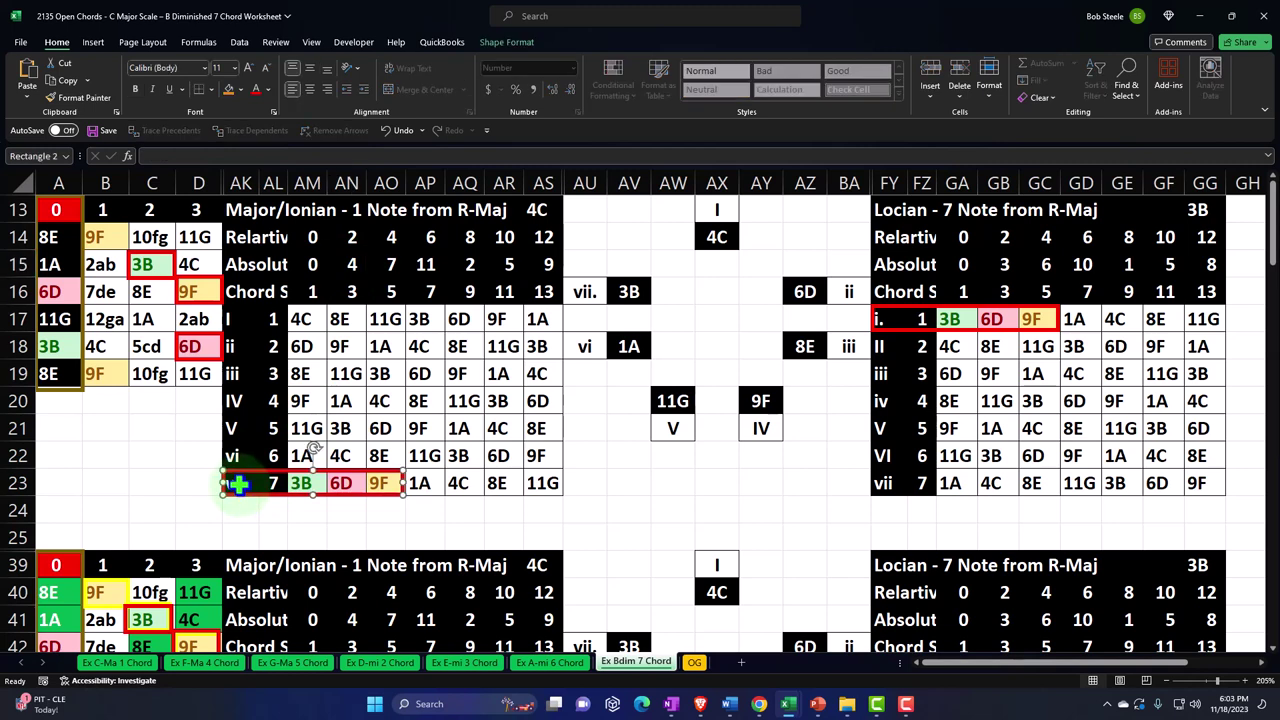
click(387, 483)
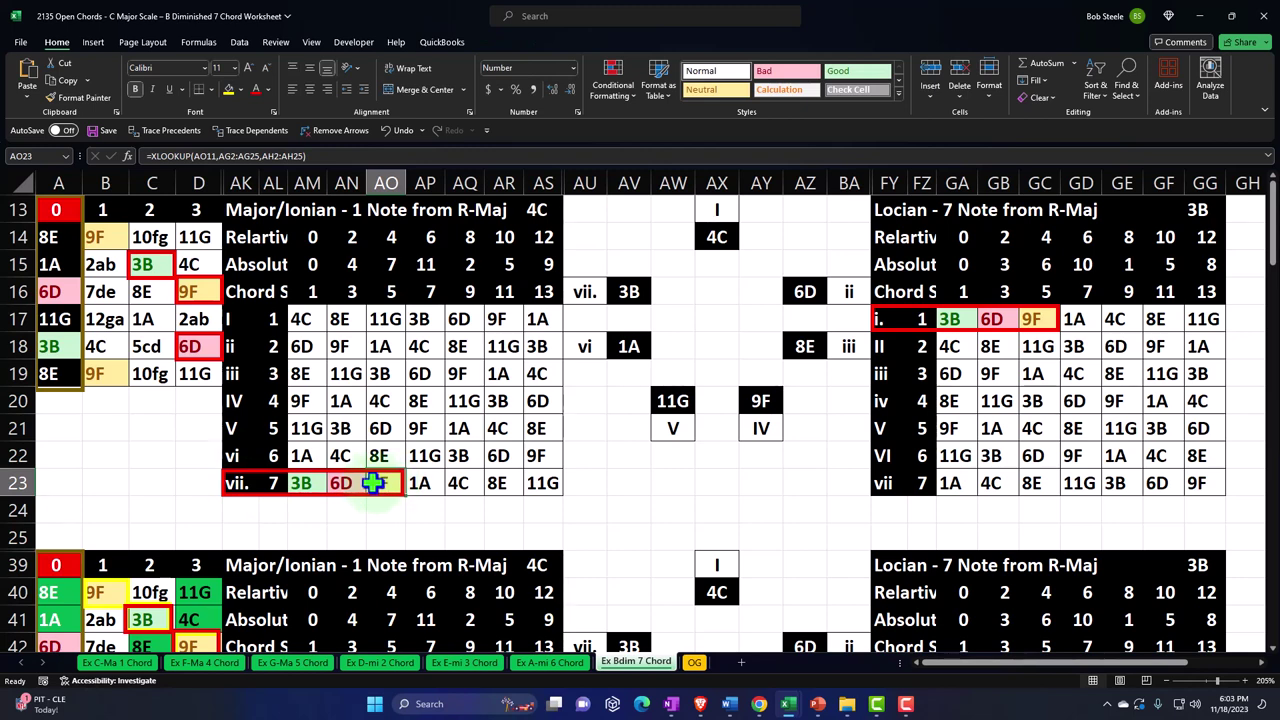
click(241, 483)
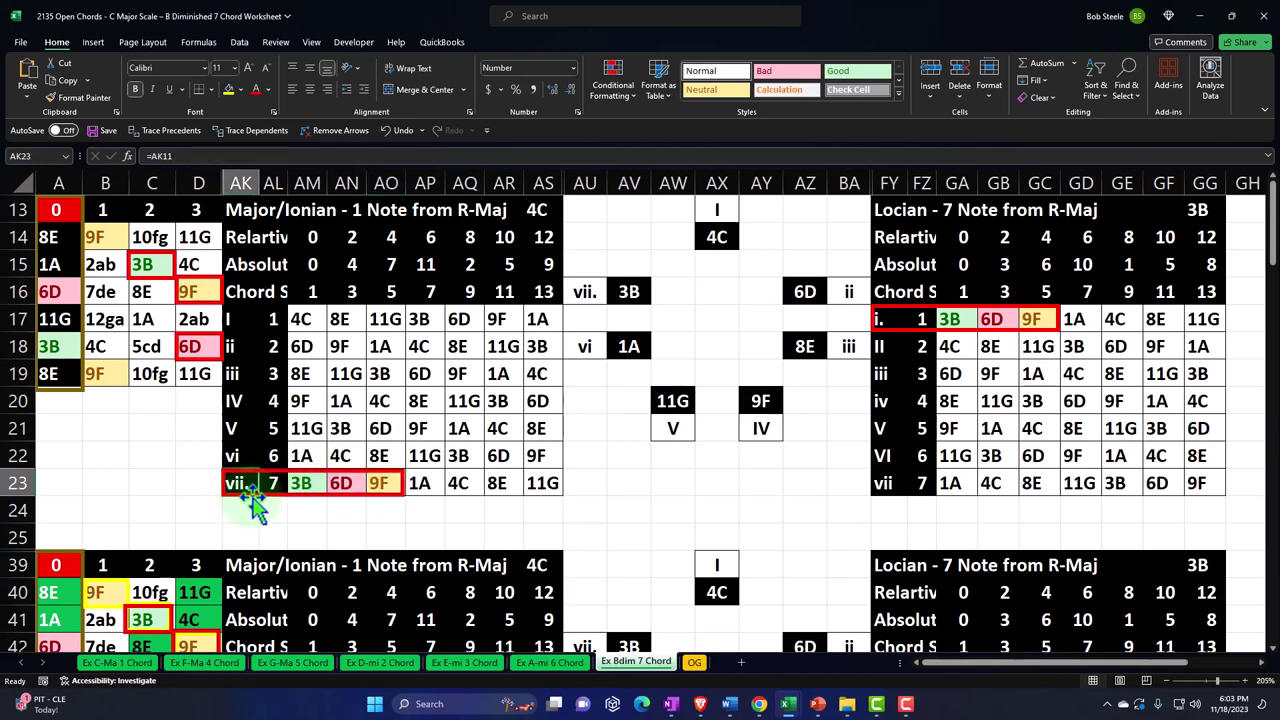
click(378, 482)
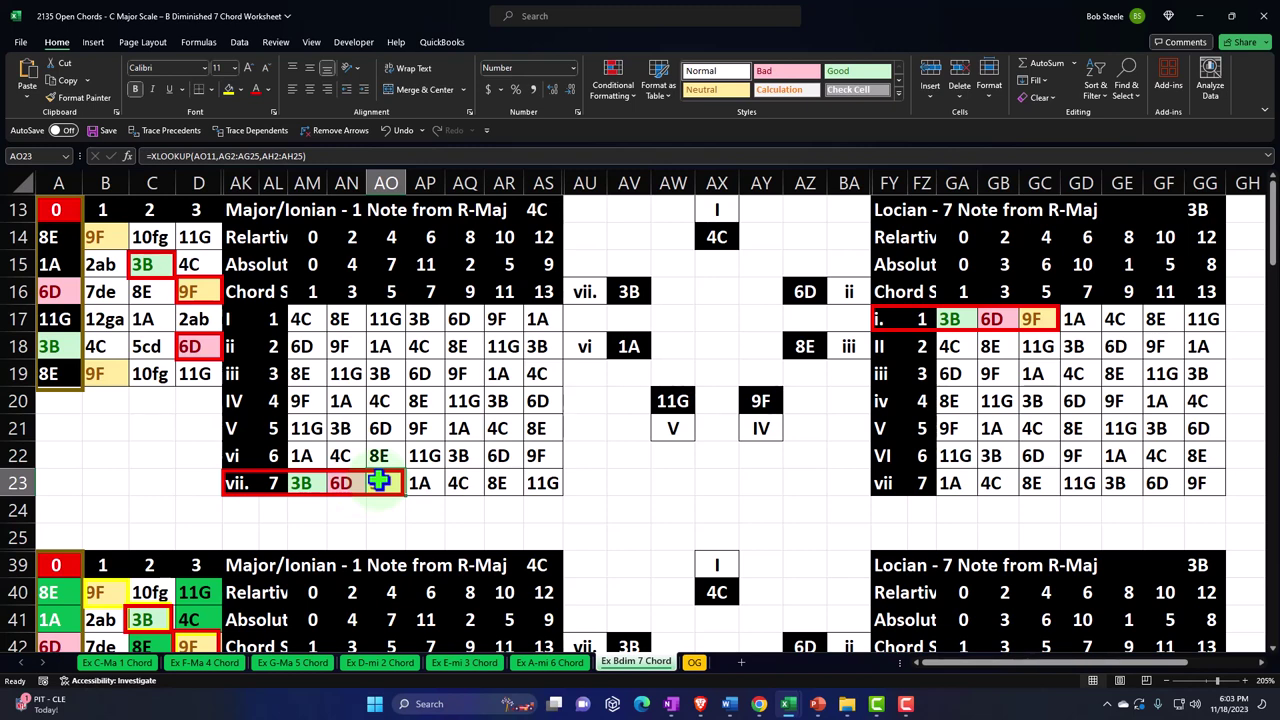
- Examine scale degrees 1 to 7 in the Major/Ionian table, the Locrian table's heading and the vii chord's root note
drag(301, 319, 314, 340)
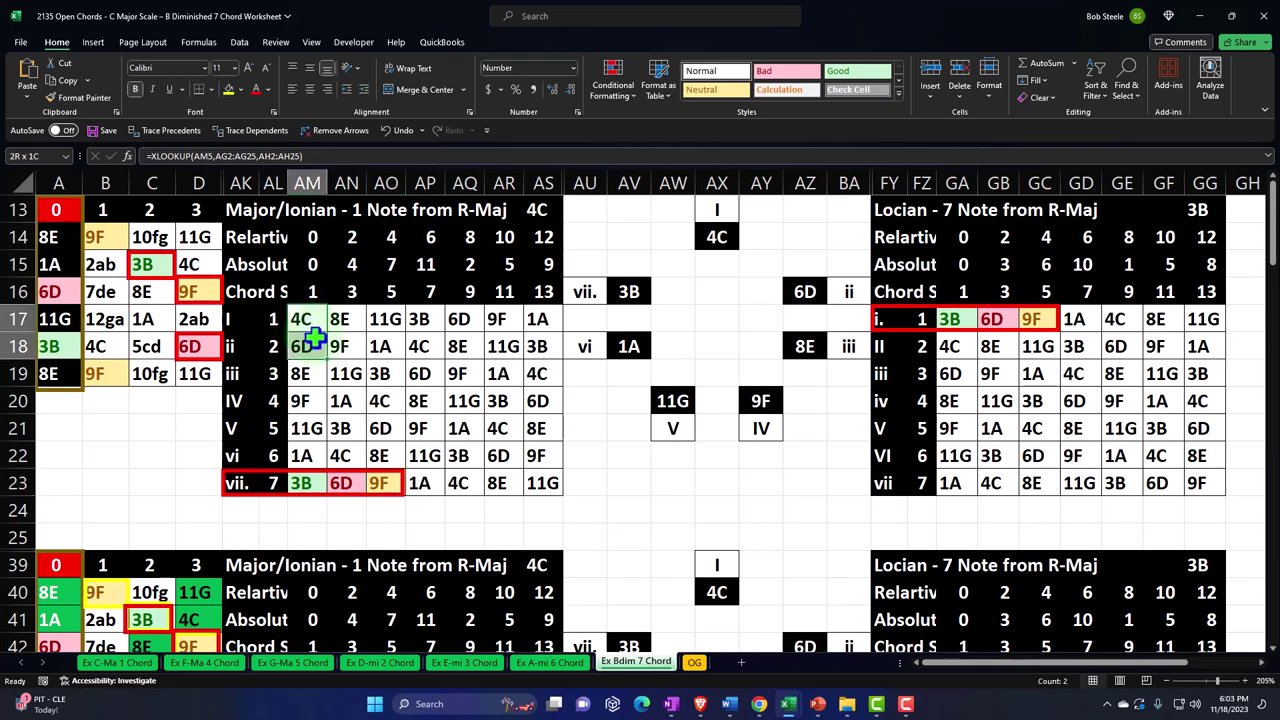
click(272, 320)
drag(274, 437, 275, 455)
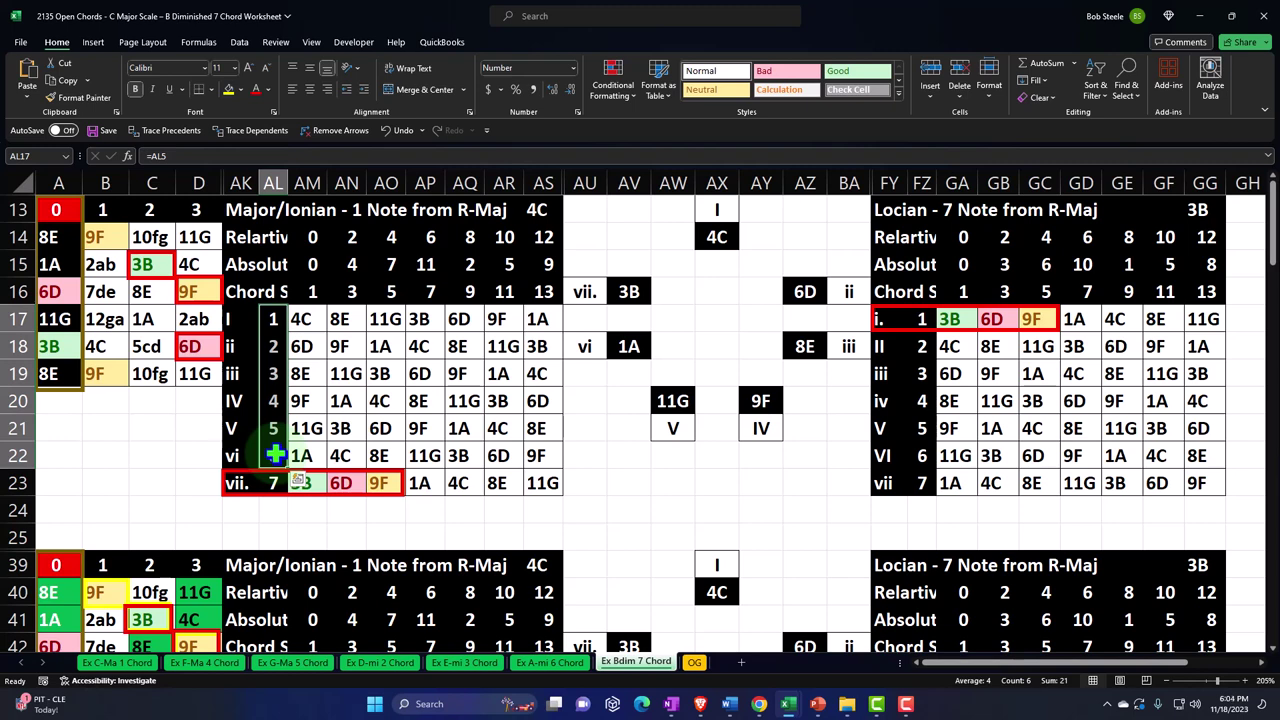
click(272, 481)
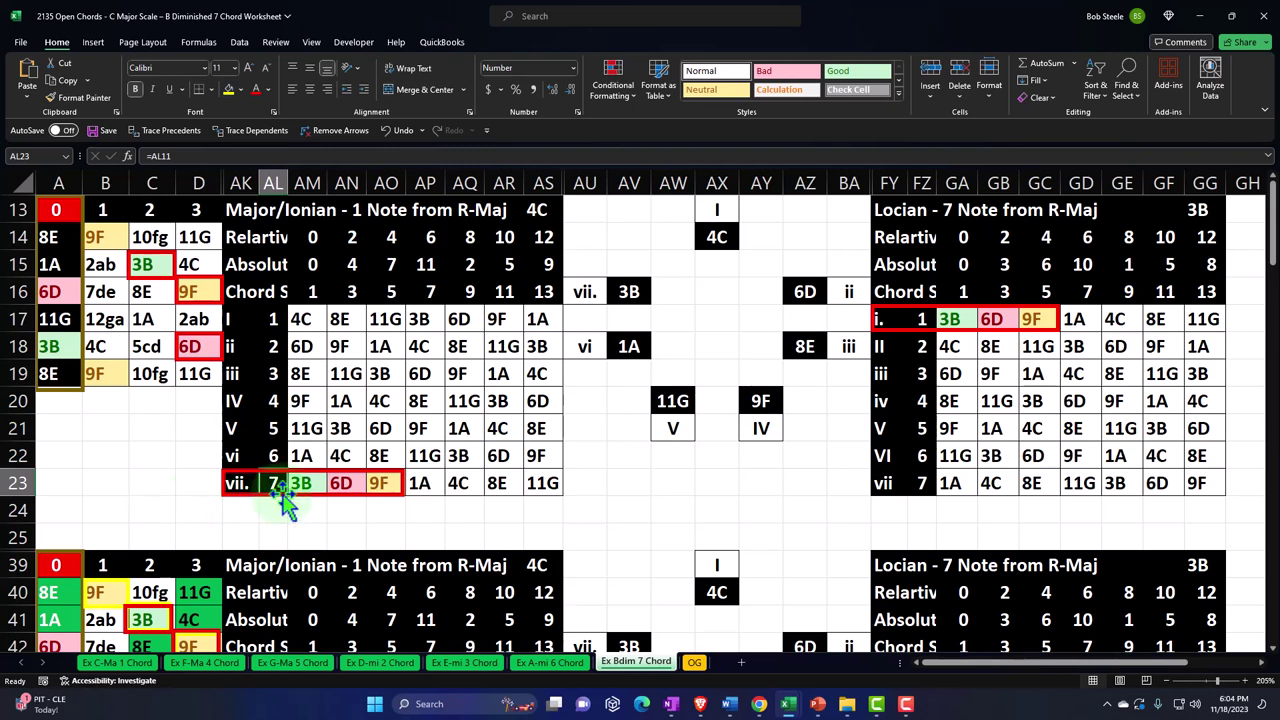
click(886, 209)
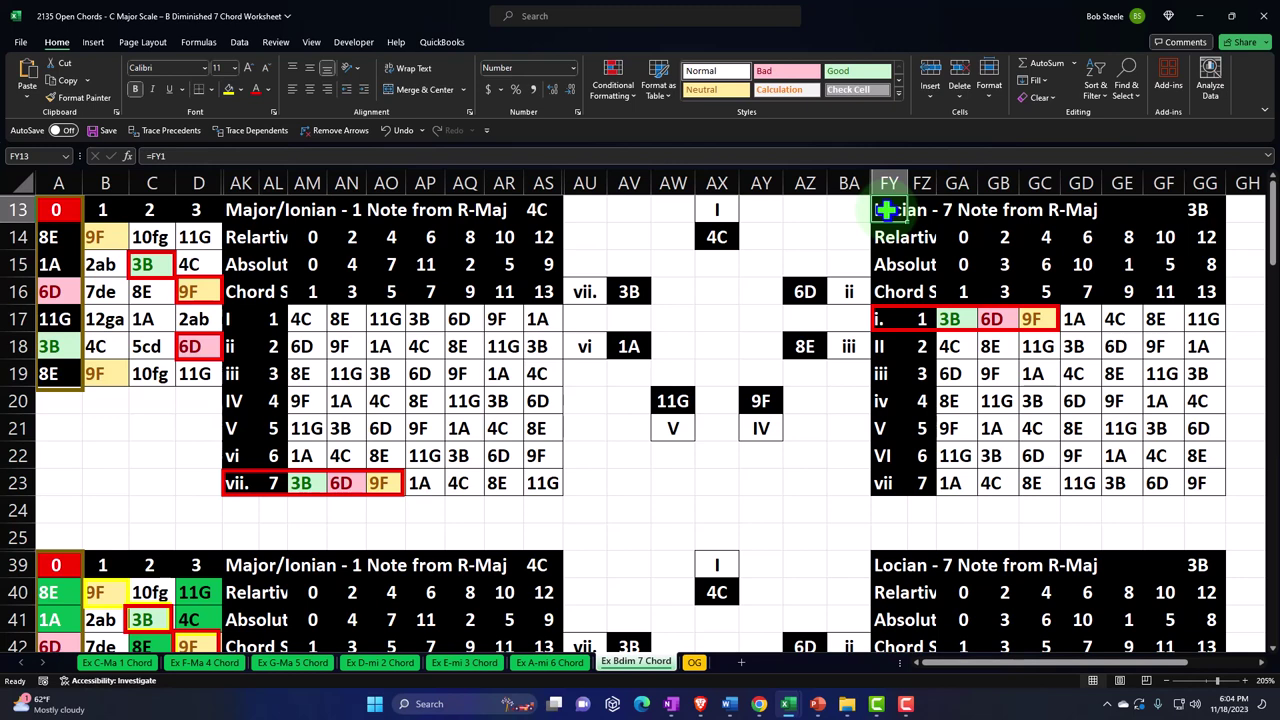
click(303, 483)
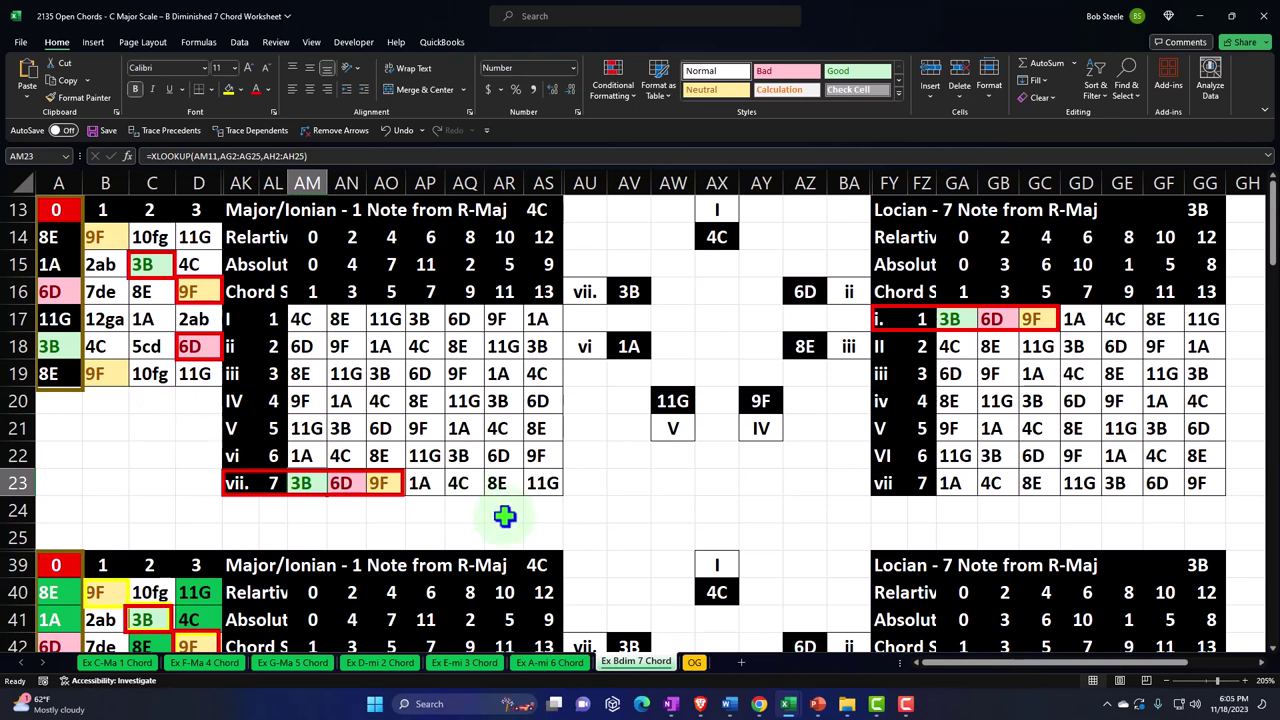
click(697, 665)
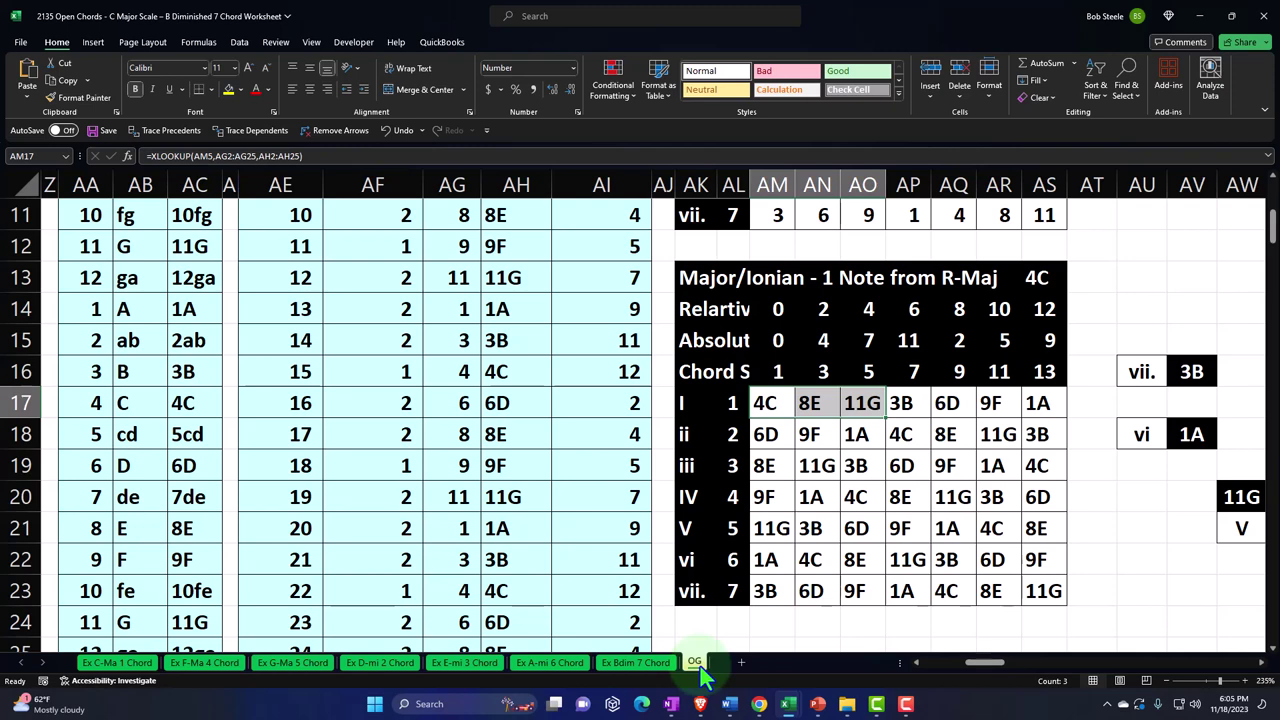
drag(697, 664, 730, 665)
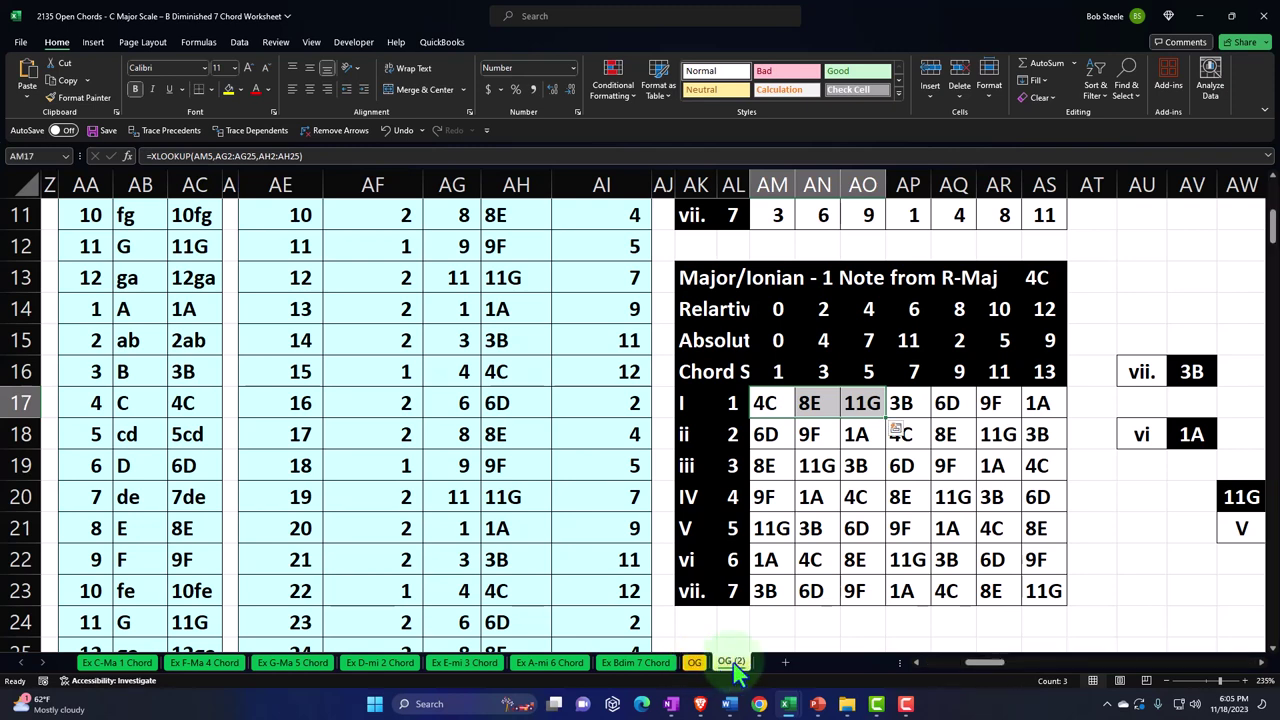
right_click(737, 672)
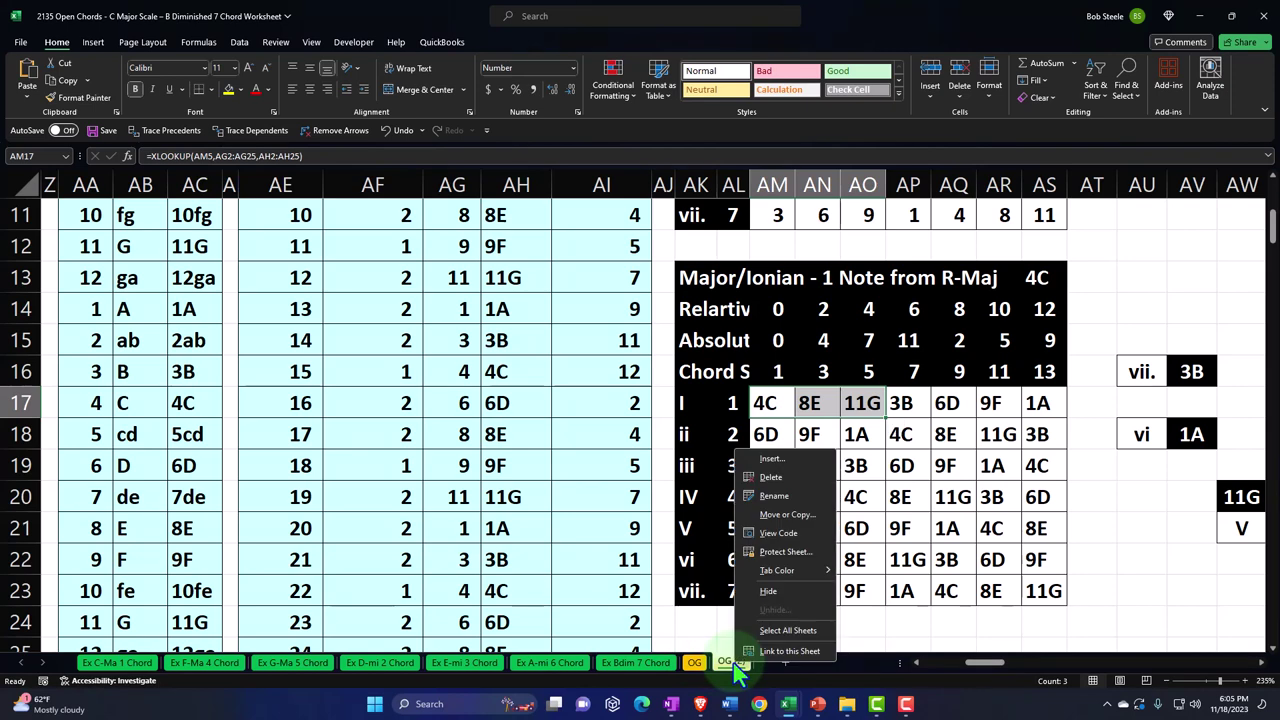
click(771, 476)
click(617, 387)
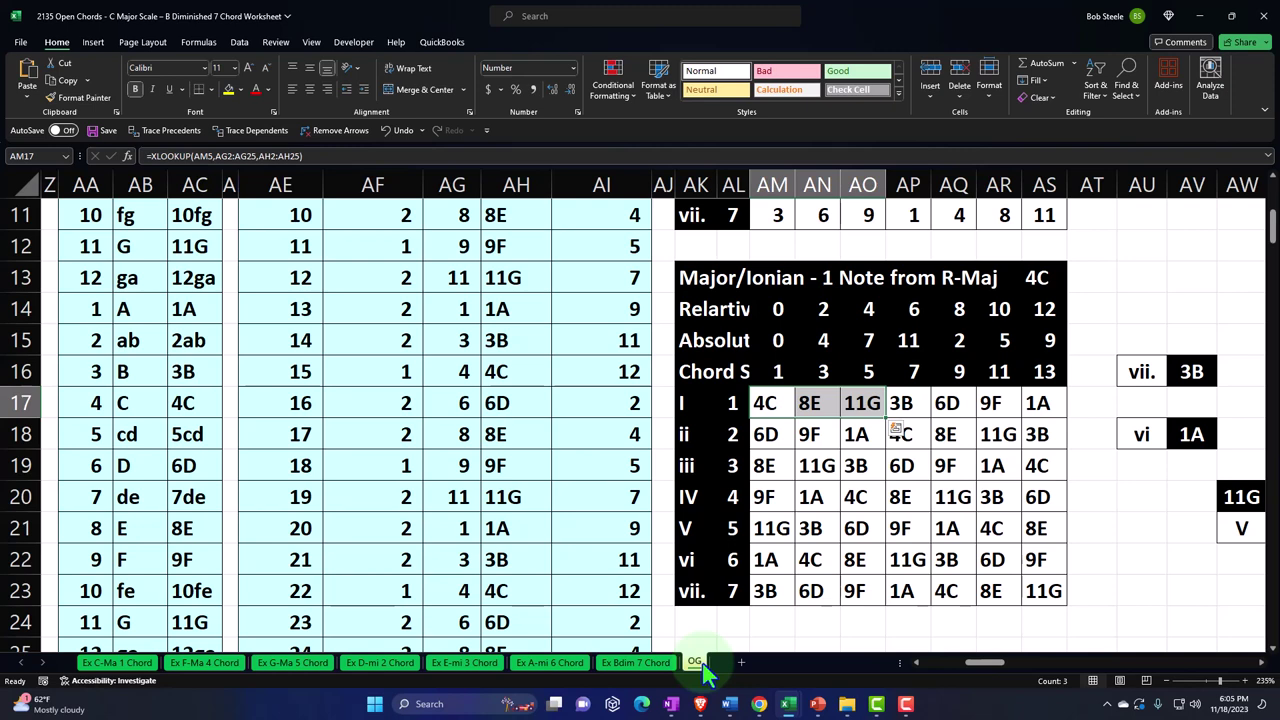
- Duplicate the OG sheet after itself and rename the copy Pracrtice Bdim 7 Chord
ctrl+drag(705, 670, 740, 664)
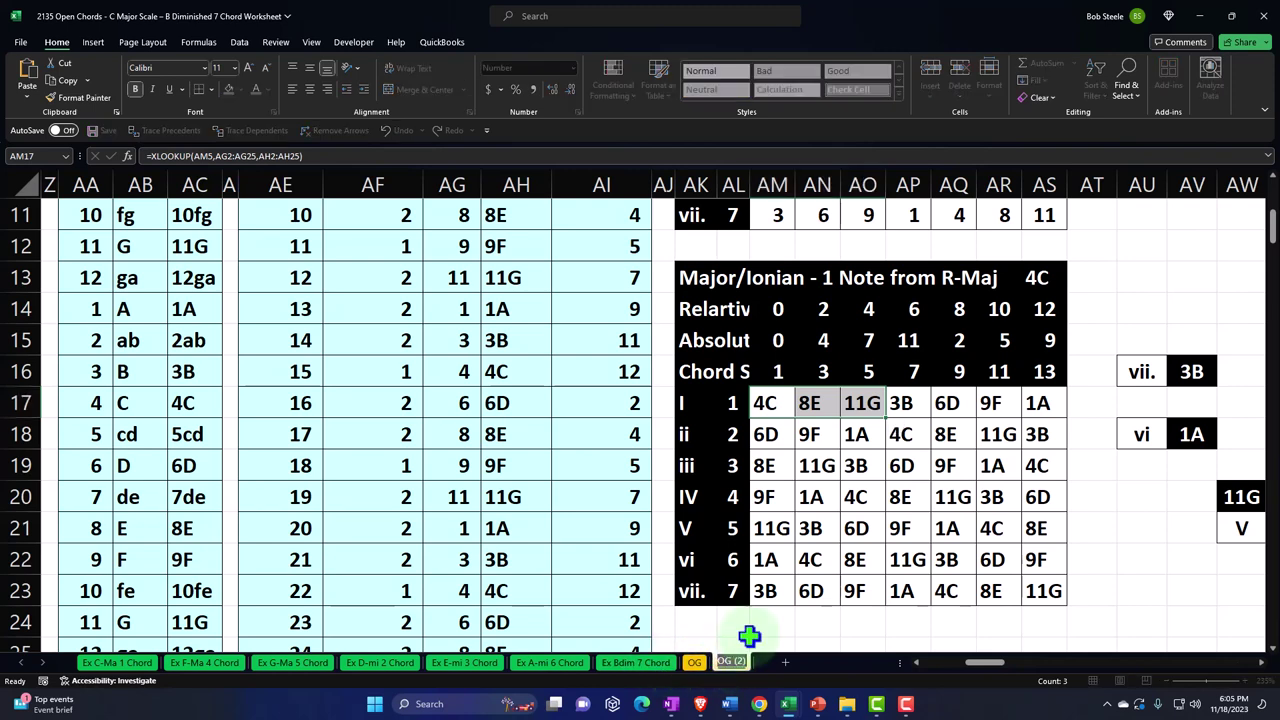
text(Pra)
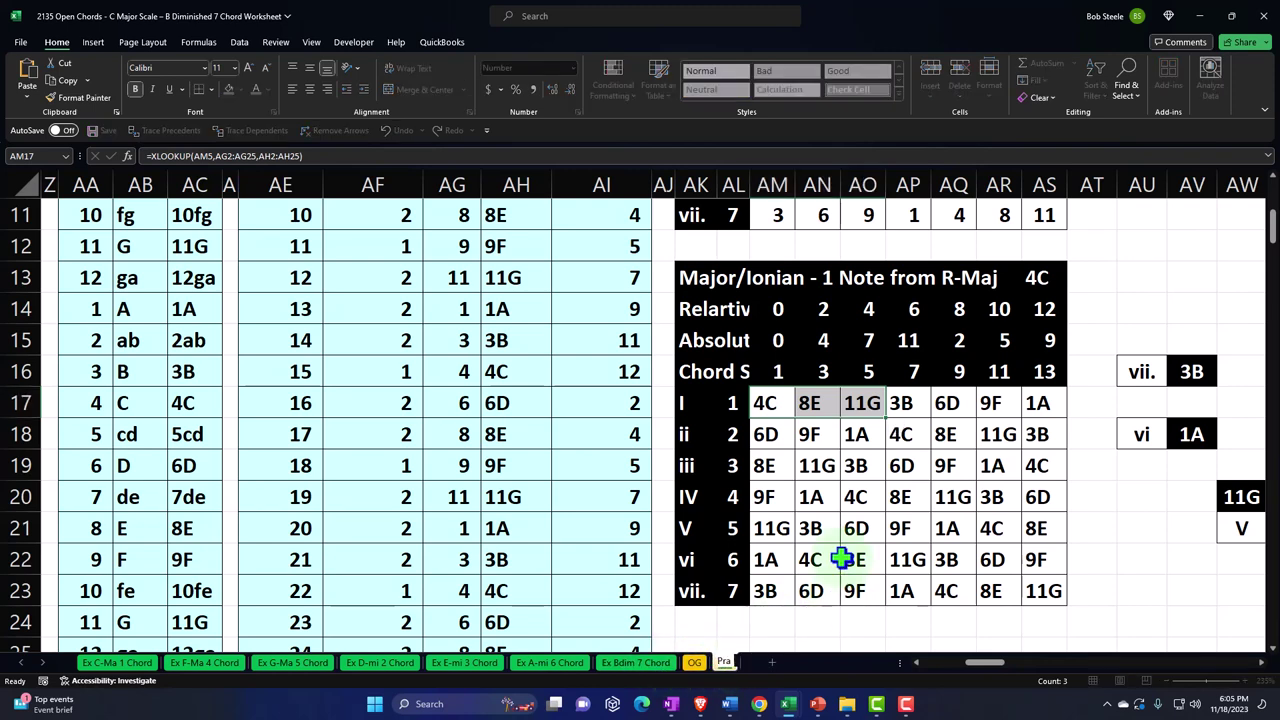
text(crtice Bdim)
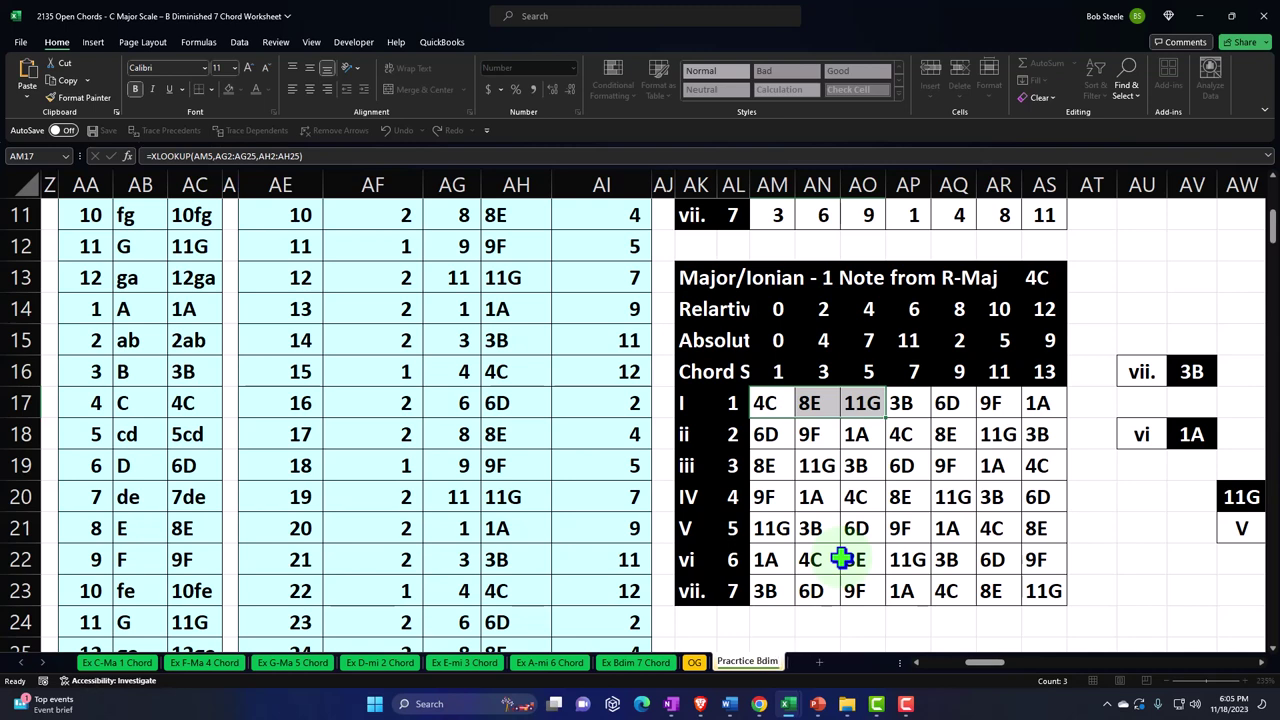
text( 7 Chord)
click(630, 466)
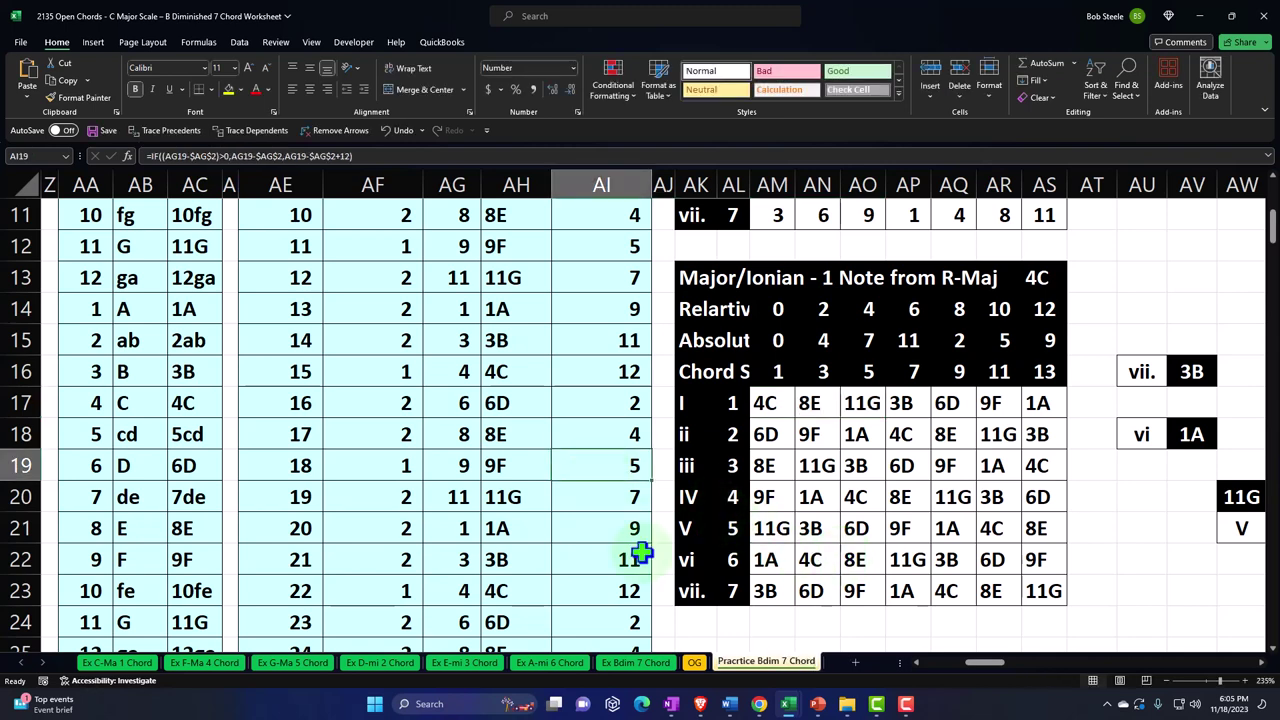
- Change the tab colour of the Pracrtice Bdim 7 Chord sheet
right_click(740, 662)
click(742, 665)
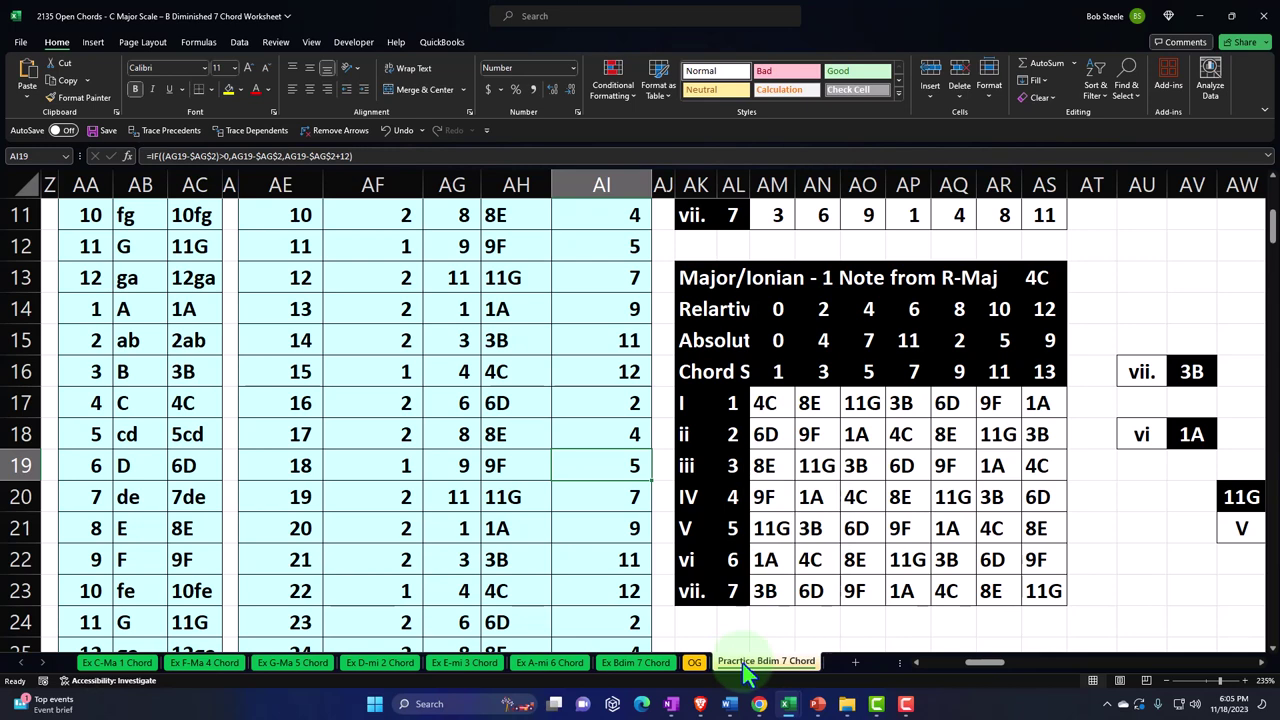
right_click(744, 668)
click(745, 672)
right_click(744, 666)
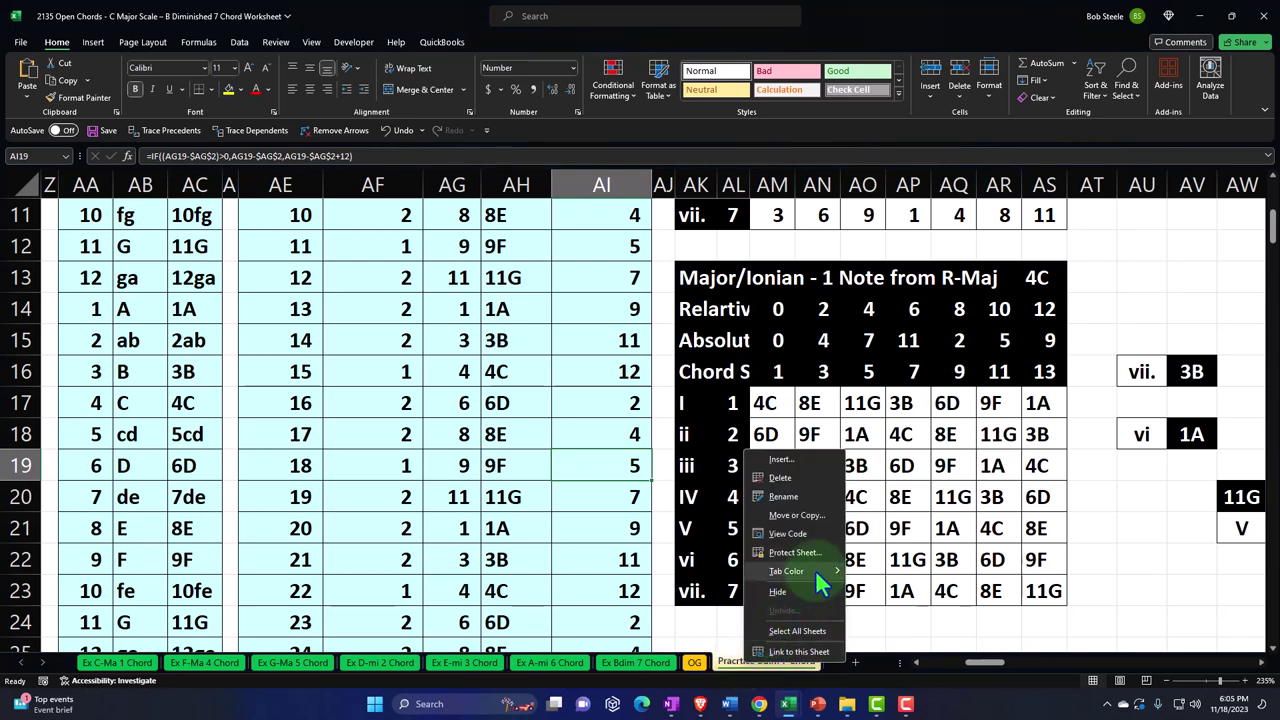
mouse_move(828, 575)
click(909, 593)
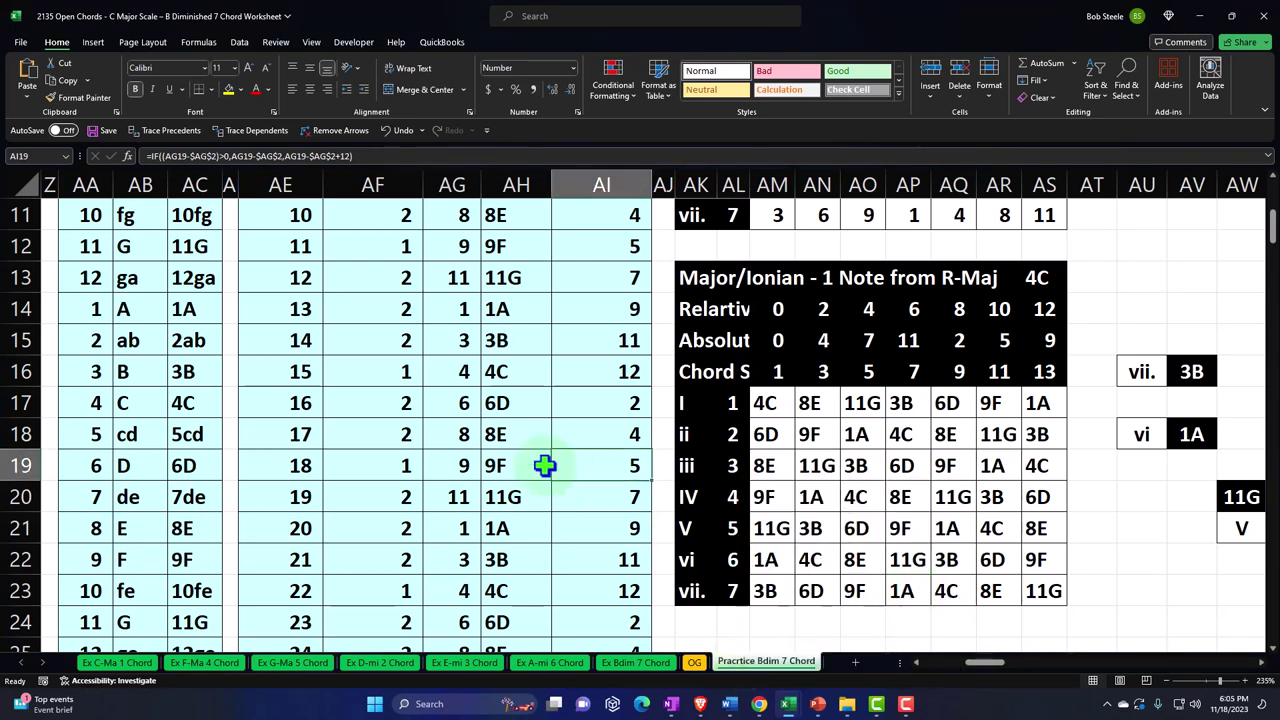
- Examine row 5 of the practice sheet from the scale table's note letters back to the start of the numeric fretboard in column A
click(518, 468)
scroll(523, 493, up, 4)
click(523, 405)
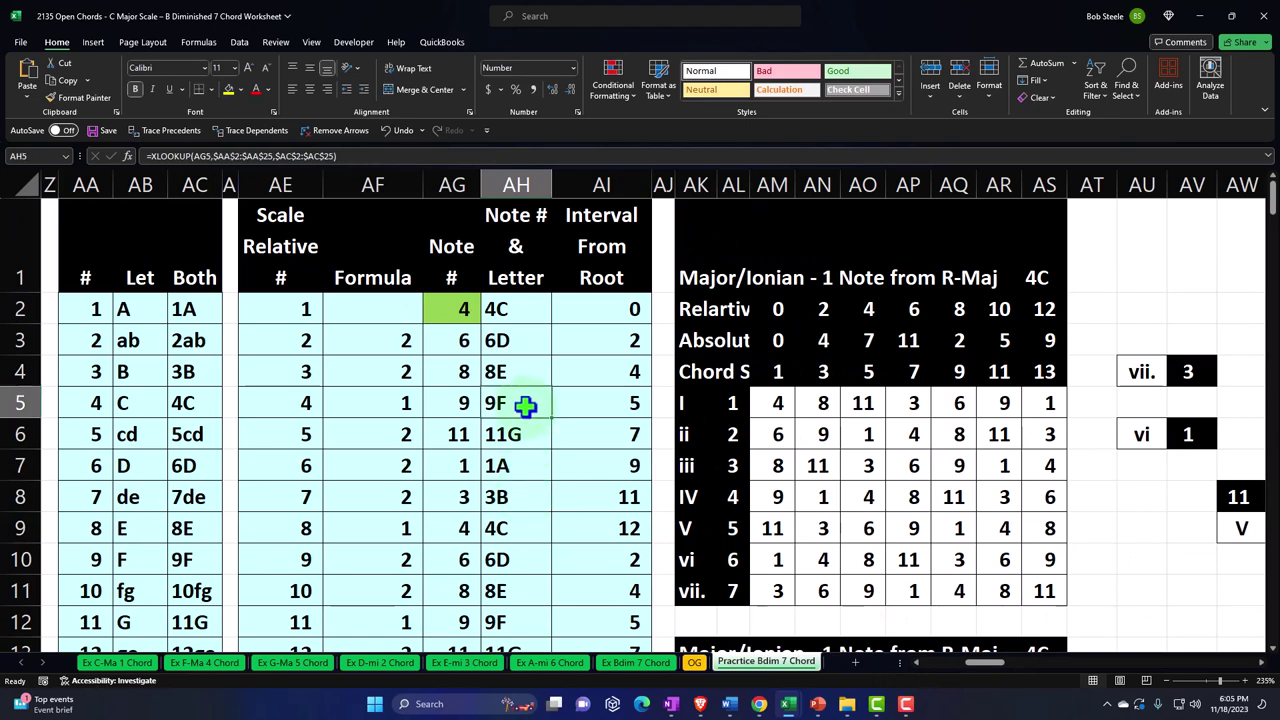
key(Left)
key(Left)
key(Left)
key(Left)
key(Left)
key(Left)
key(Left)
key(Left)
key(Left)
key(Left)
key(Left)
key(Left)
key(Left)
key(Left)
key(Left)
key(Left)
key(Left)
key(Left)
key(Left)
key(Left)
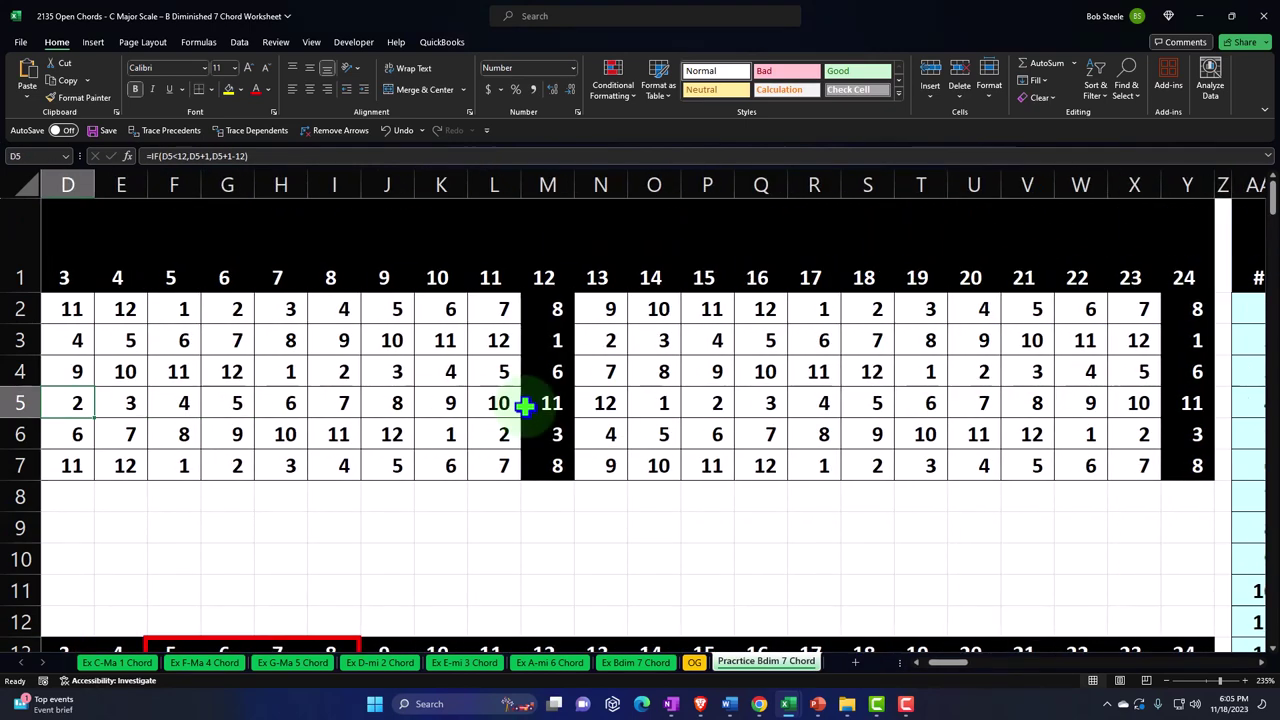
scroll(525, 405, down, 3)
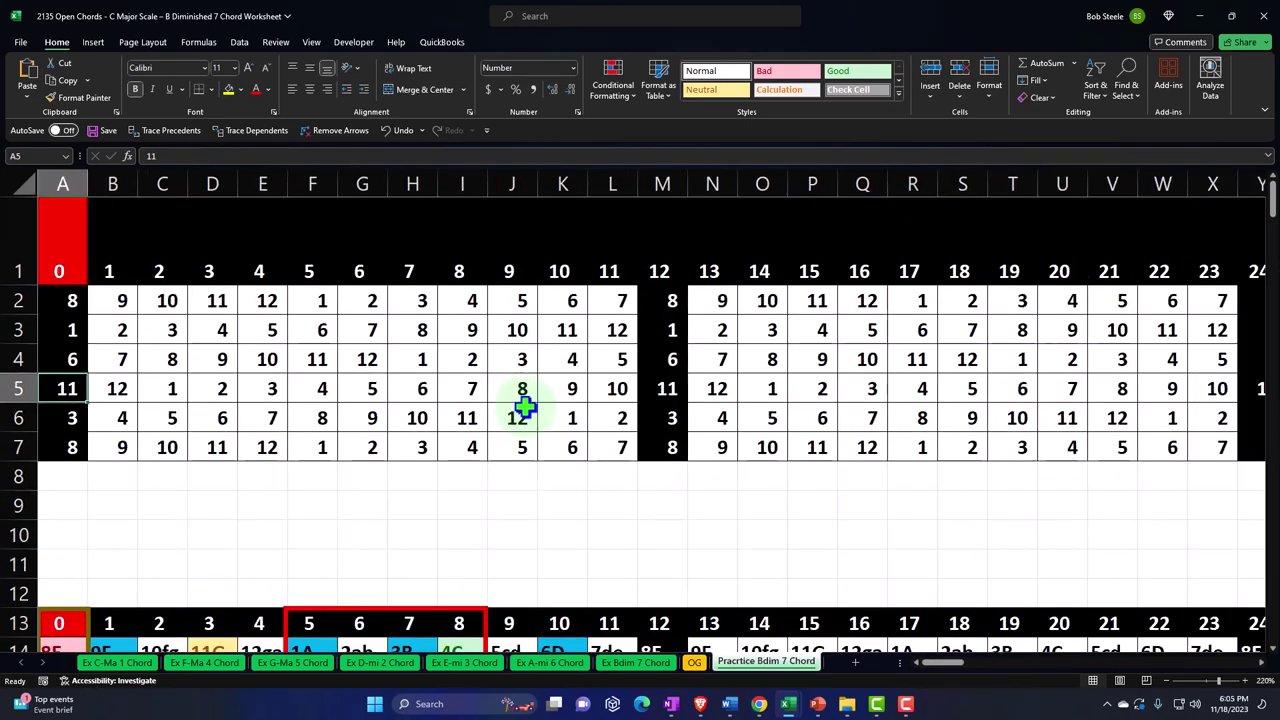
- Examine the fretboard and note-letter tables, ending on the scale's root note number in AG2
click(858, 366)
key(Right)
key(Right)
key(Right)
key(Right)
key(Right)
key(Right)
key(Right)
key(Right)
key(Right)
key(Right)
key(Right)
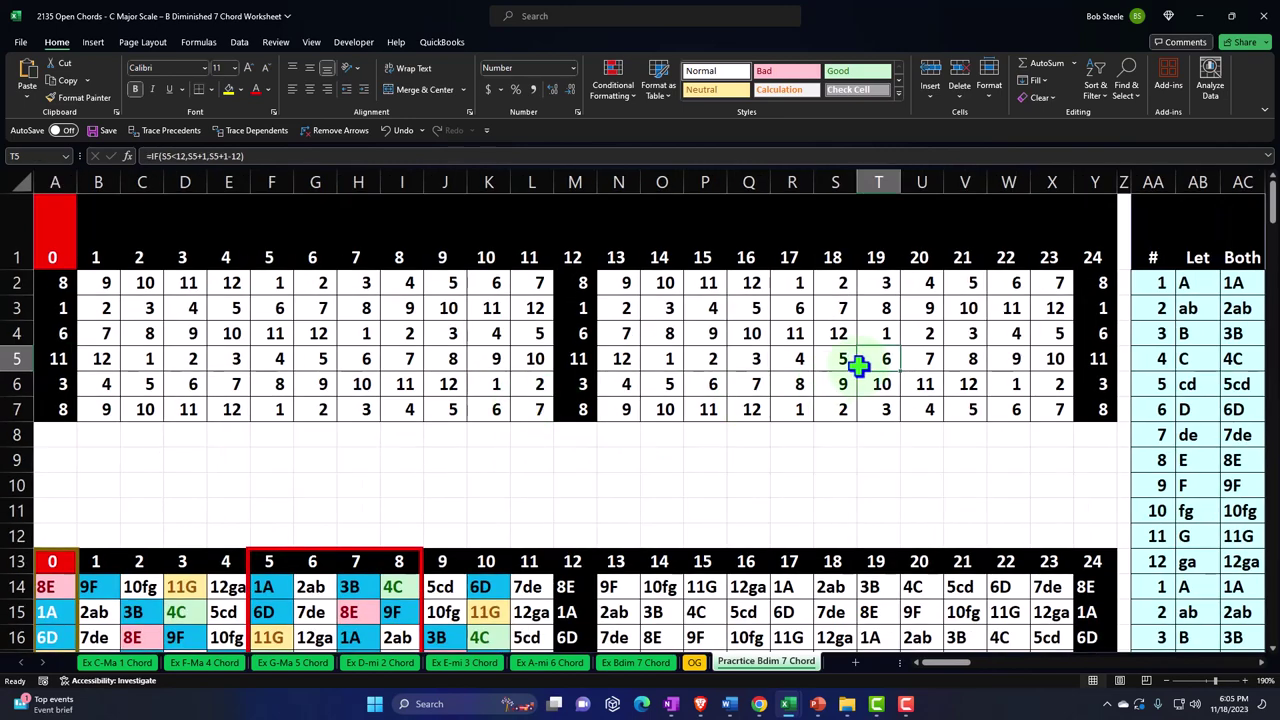
key(Right)
key(Right)
key(Up)
key(Up)
key(Up)
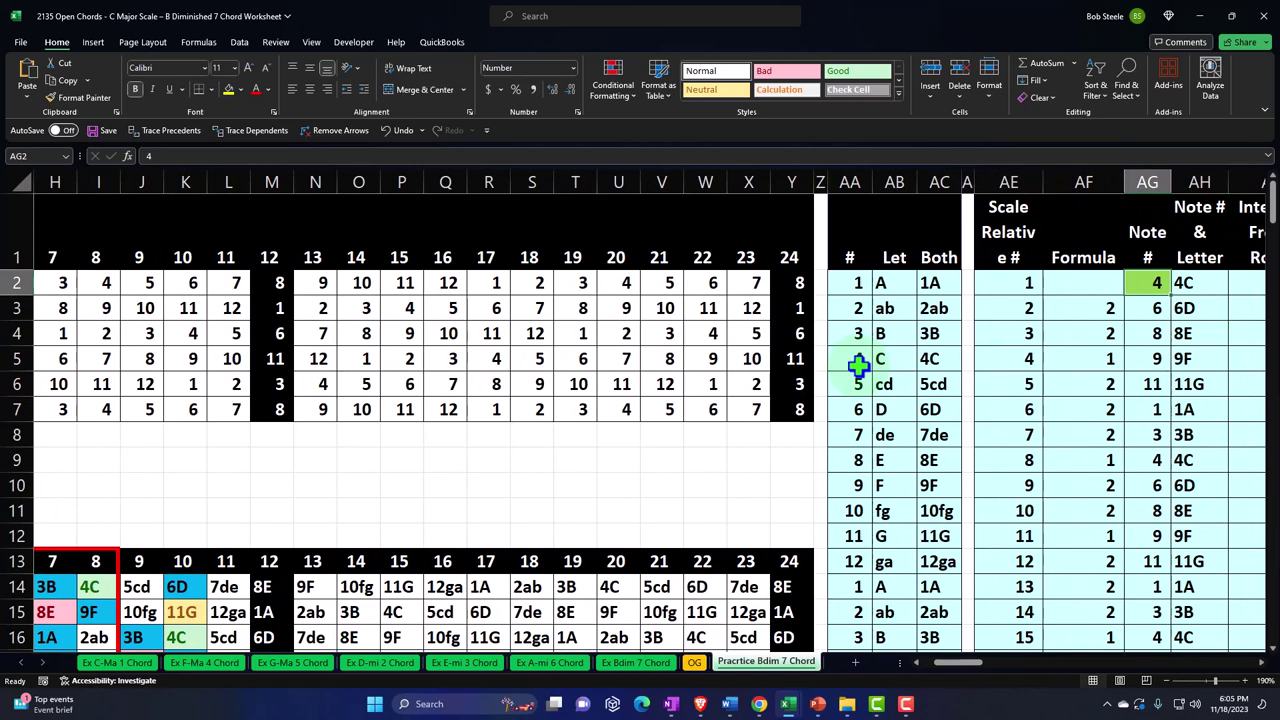
- Examine the numeric and lettered fretboard grids from row 1 down to row 45 on the practice sheet
key(Left)
key(Left)
key(Left)
key(Left)
key(Left)
key(Left)
key(Left)
key(Left)
key(Left)
key(Left)
key(Left)
key(Left)
key(Left)
key(Left)
key(Left)
key(Left)
key(Left)
key(Left)
key(Left)
key(Left)
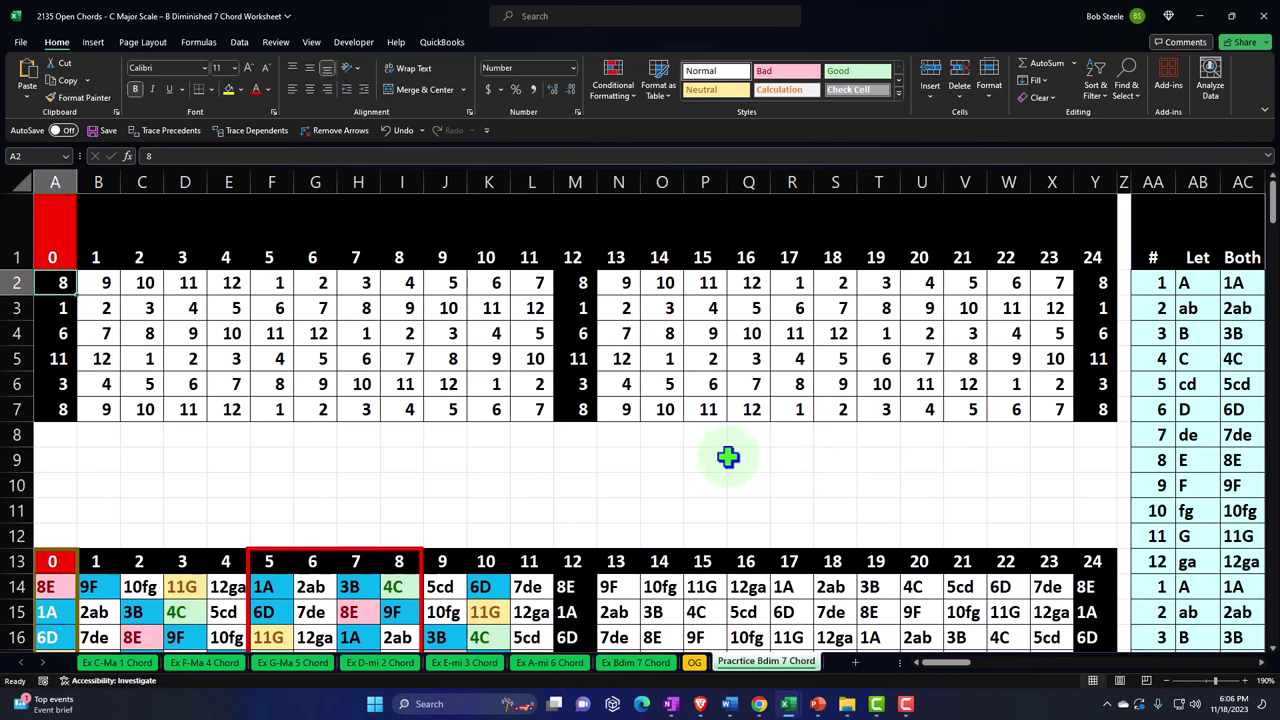
scroll(727, 457, down, 4)
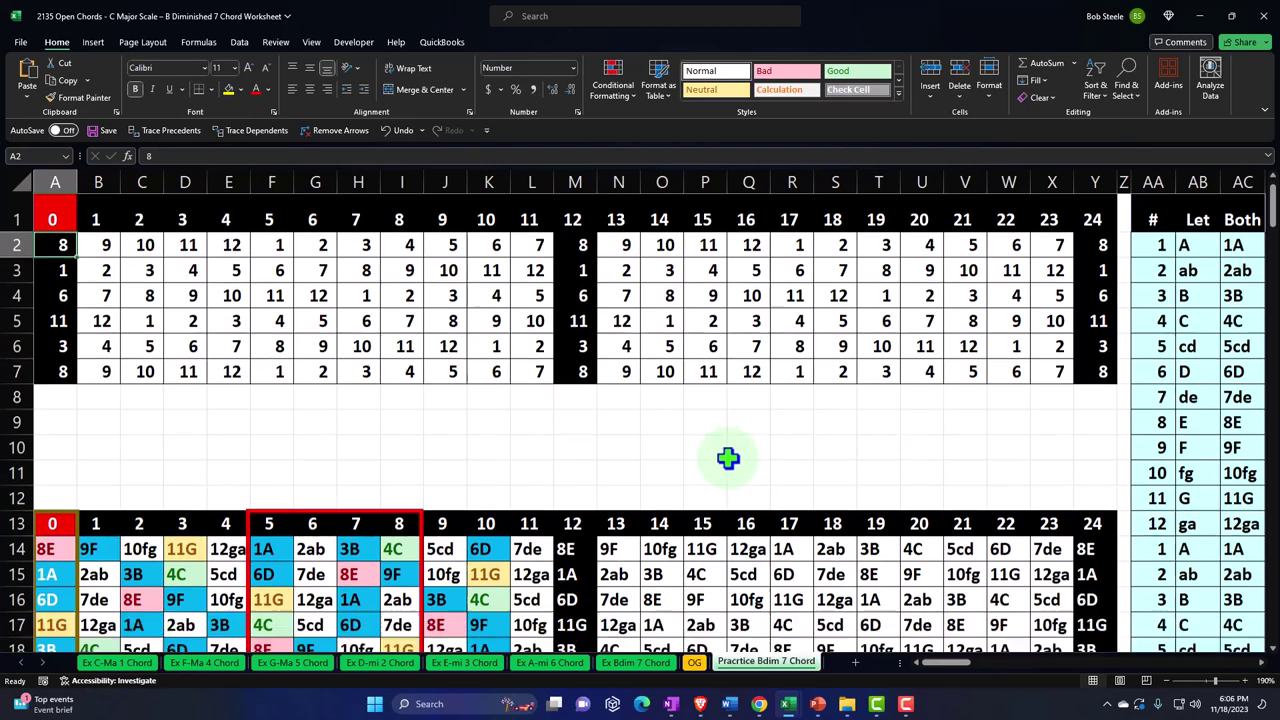
scroll(569, 491, down, 5)
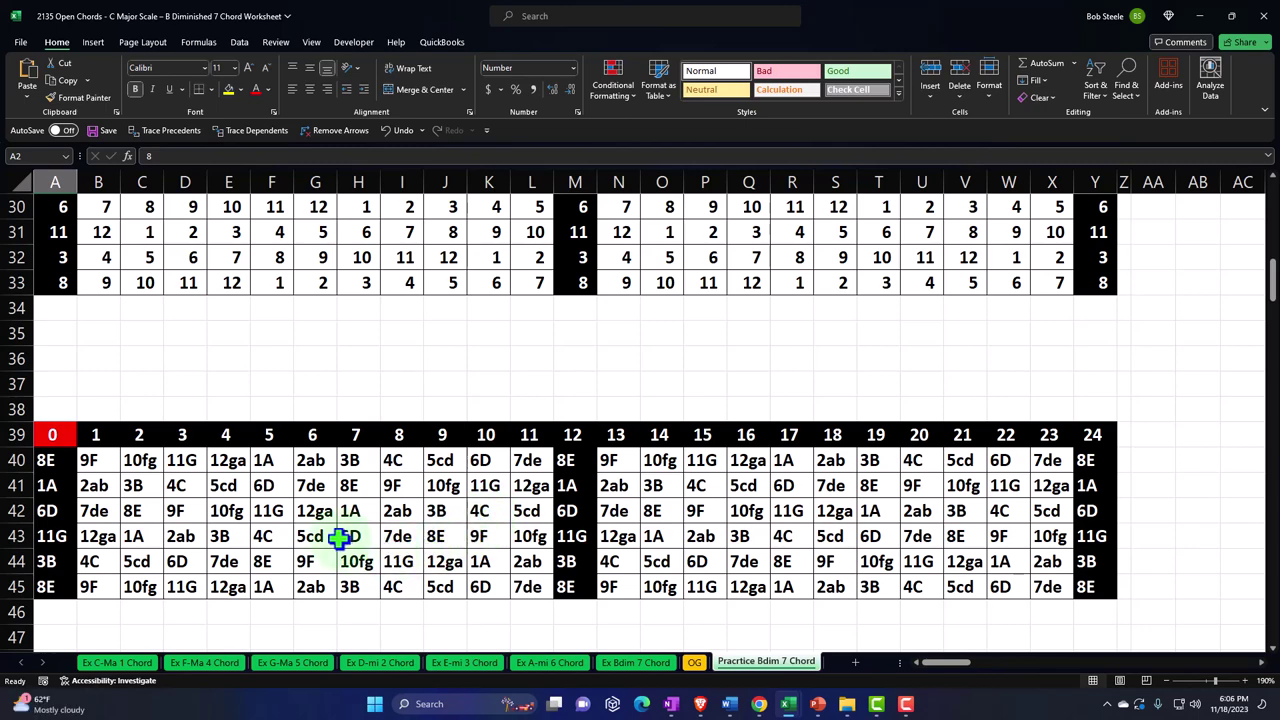
scroll(338, 538, up, 10)
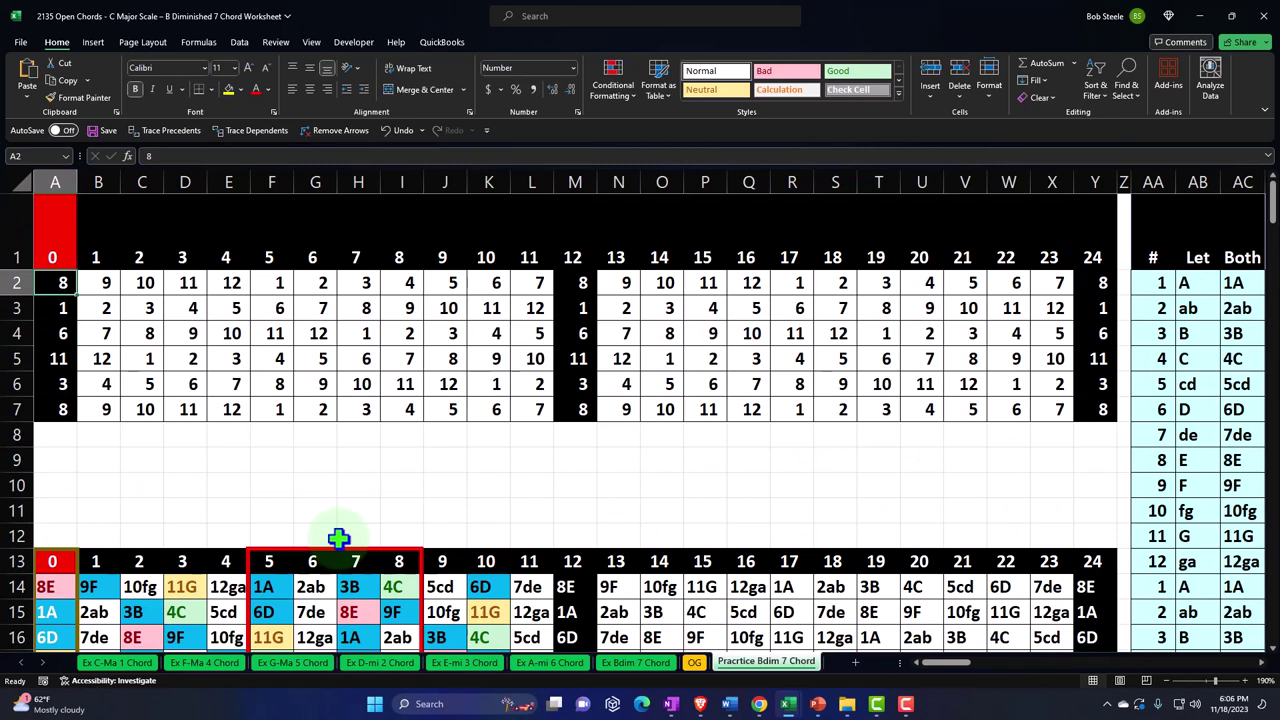
scroll(338, 538, down, 4)
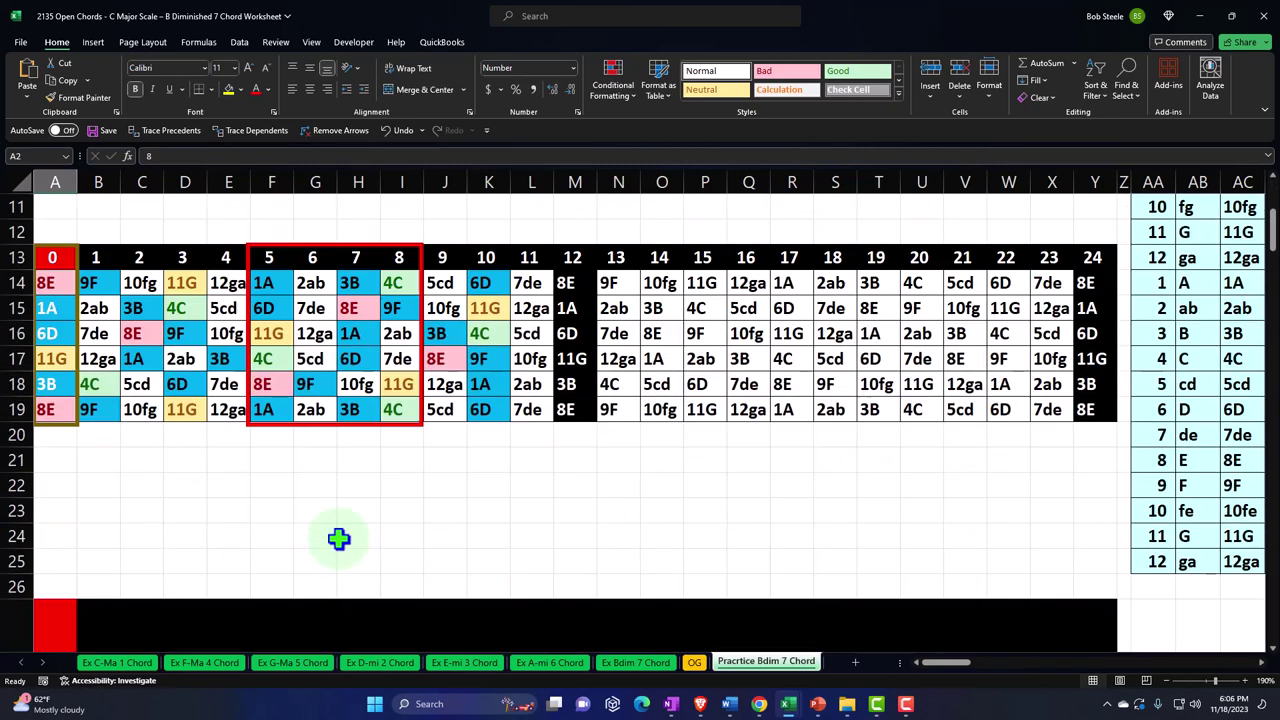
- Clear the conditional formatting rules from the lettered fretboard cells A14:K19
drag(57, 283, 486, 404)
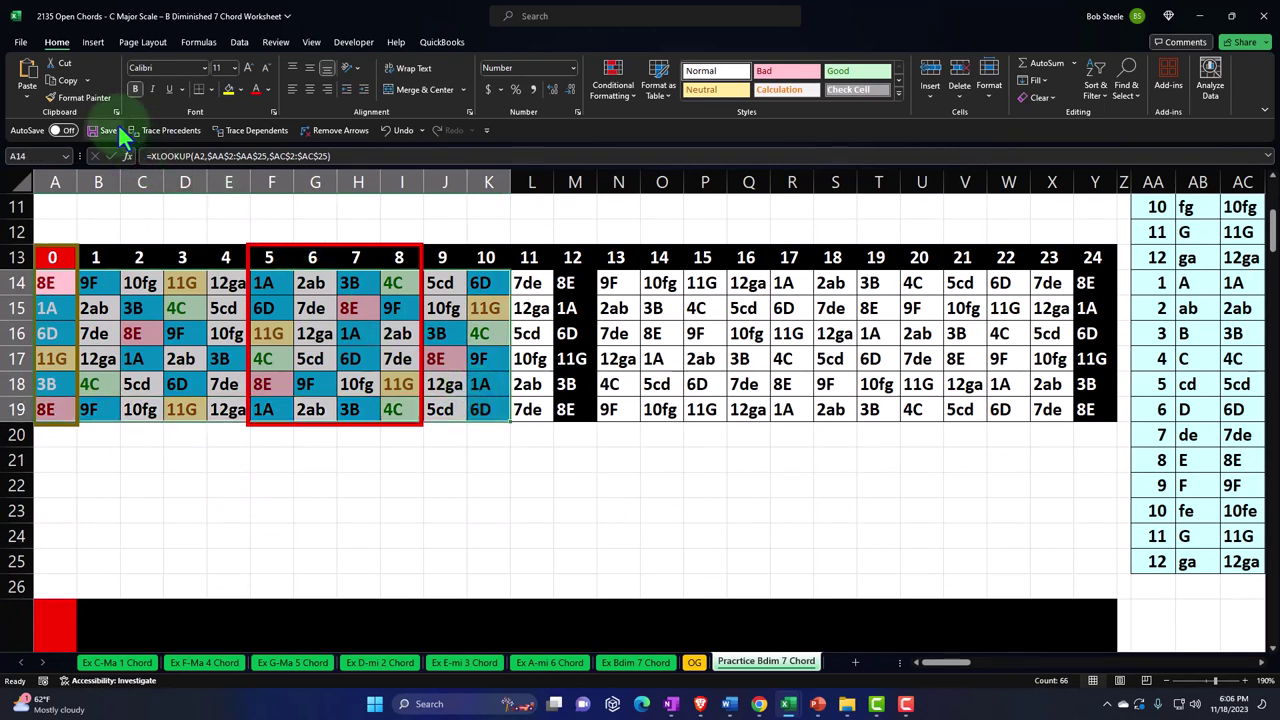
click(630, 92)
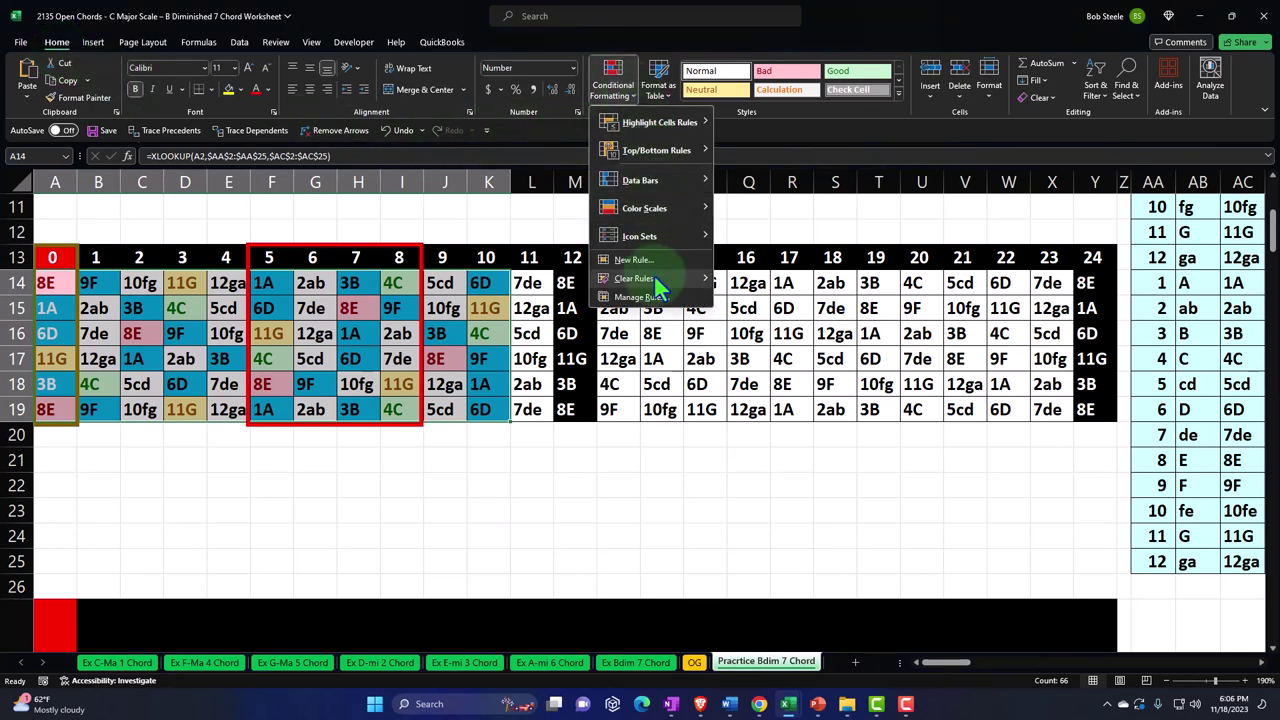
mouse_move(664, 274)
click(746, 282)
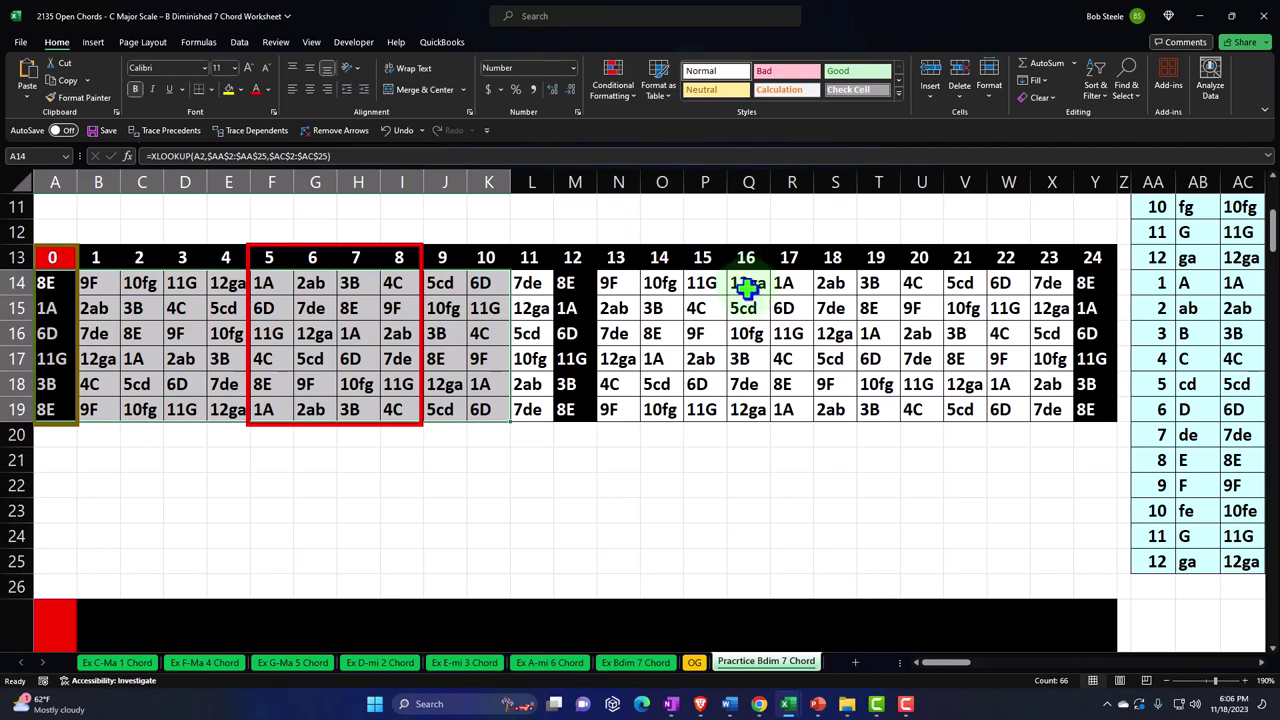
click(668, 459)
- Move the red rectangle off frets 5 to 8 into the blank area beneath the fretboard, around A20:C24
scroll(543, 468, up, 3)
scroll(543, 466, down, 3)
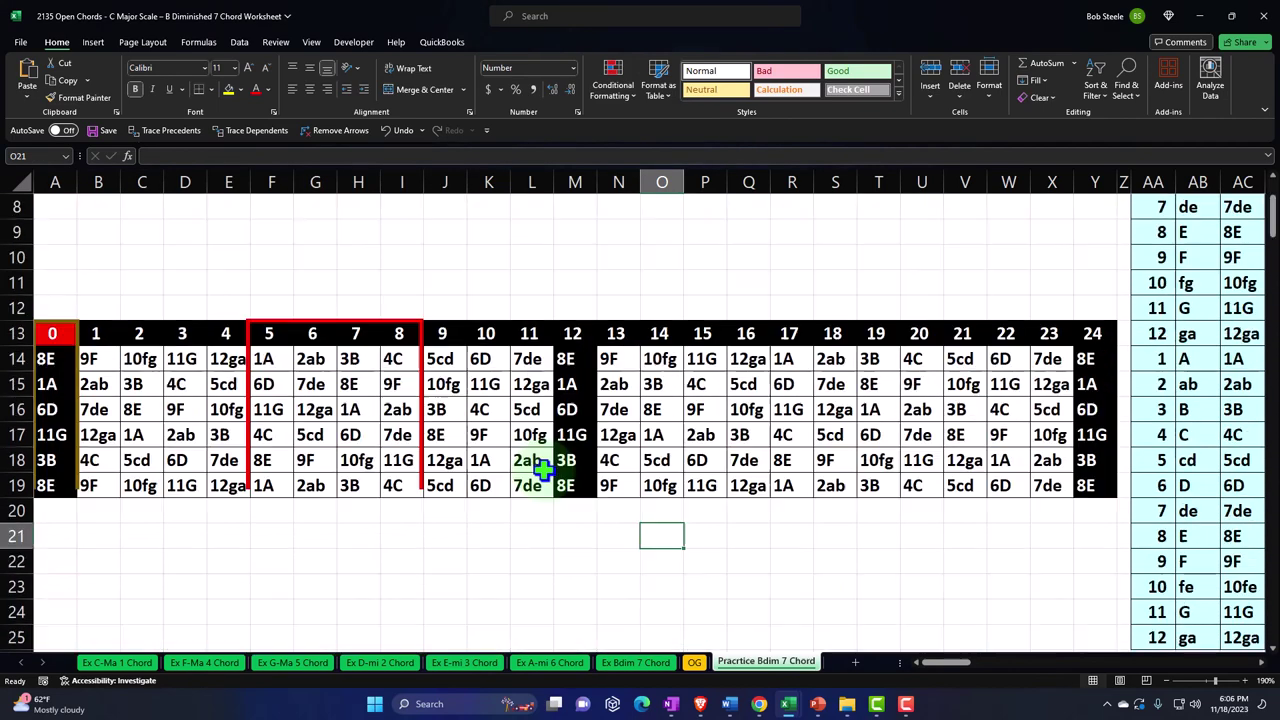
click(420, 255)
drag(422, 248, 151, 454)
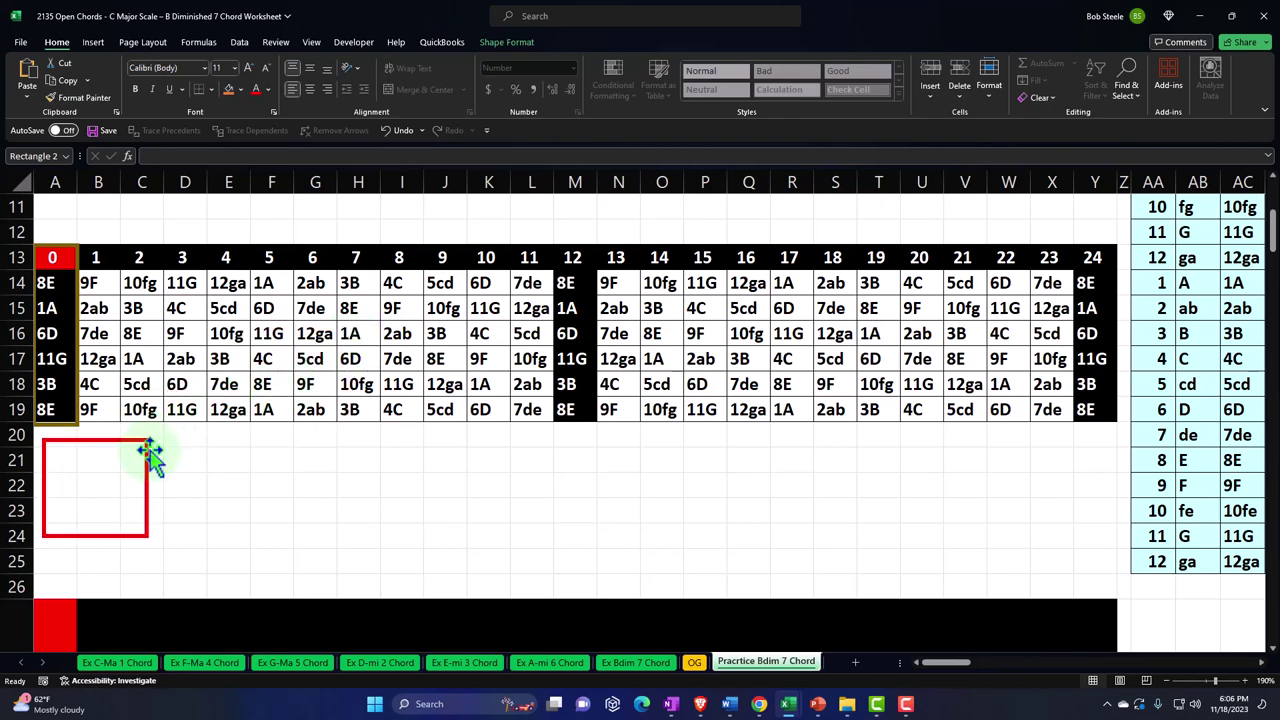
- Copy rows 1 to 25, including the red rectangle, and paste them over the fretboard block starting at A27
scroll(314, 430, up, 4)
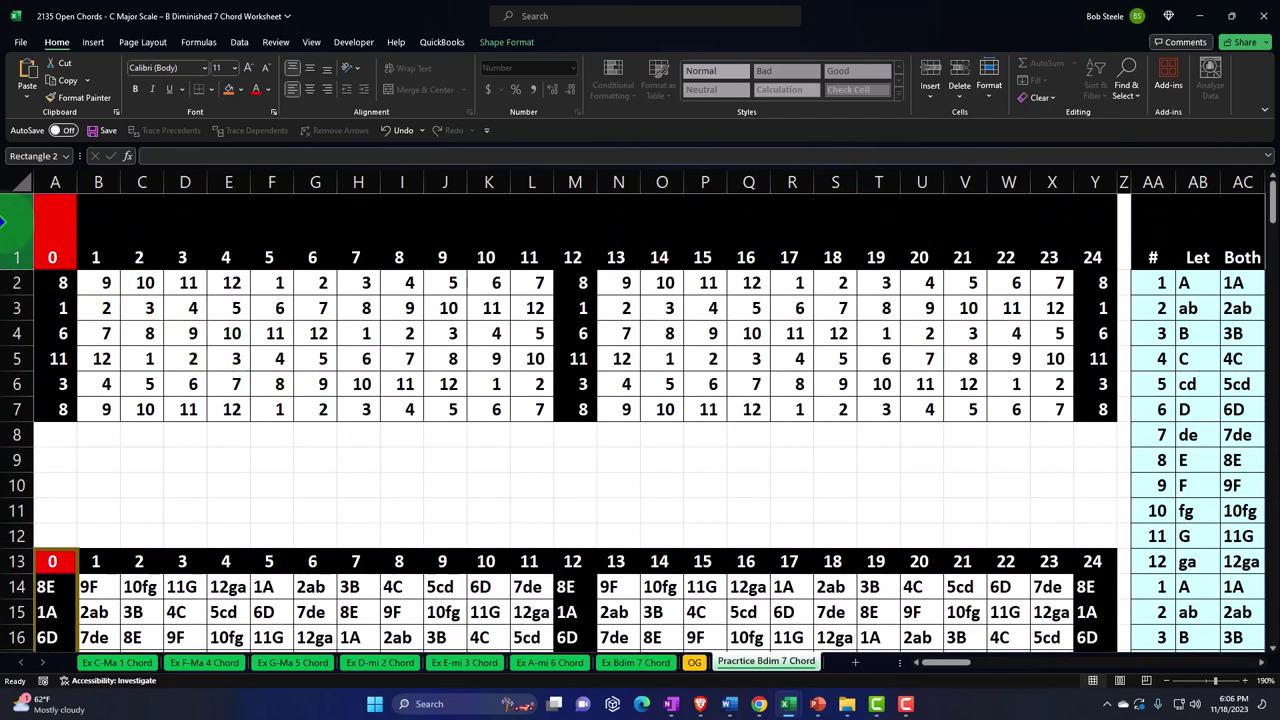
drag(4, 222, 46, 509)
key(ctrl+c)
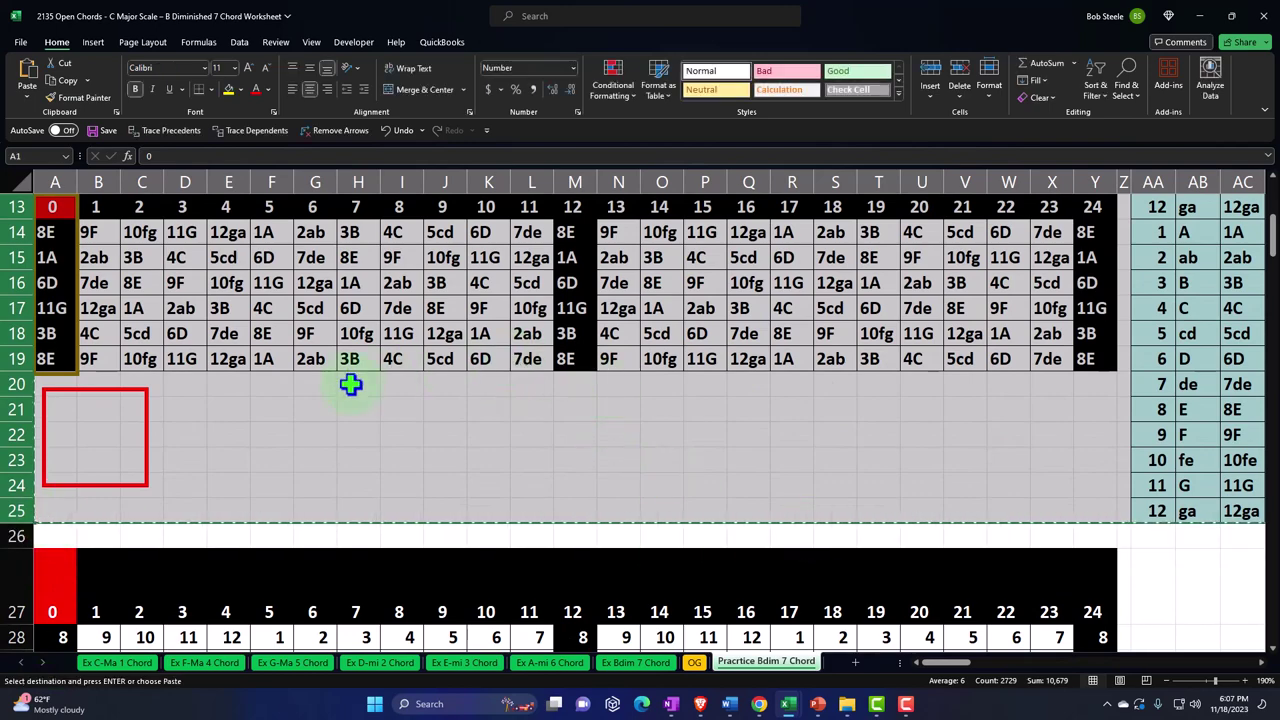
scroll(350, 384, down, 3)
scroll(350, 384, down, 1)
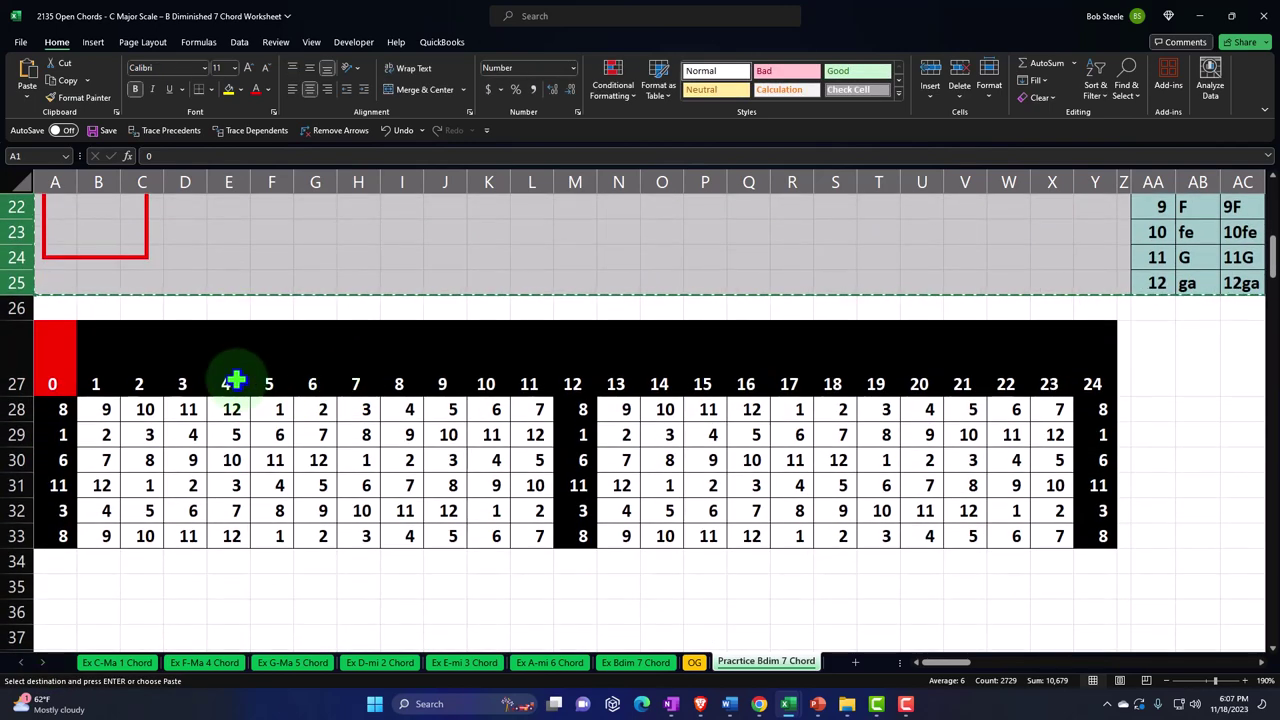
click(63, 348)
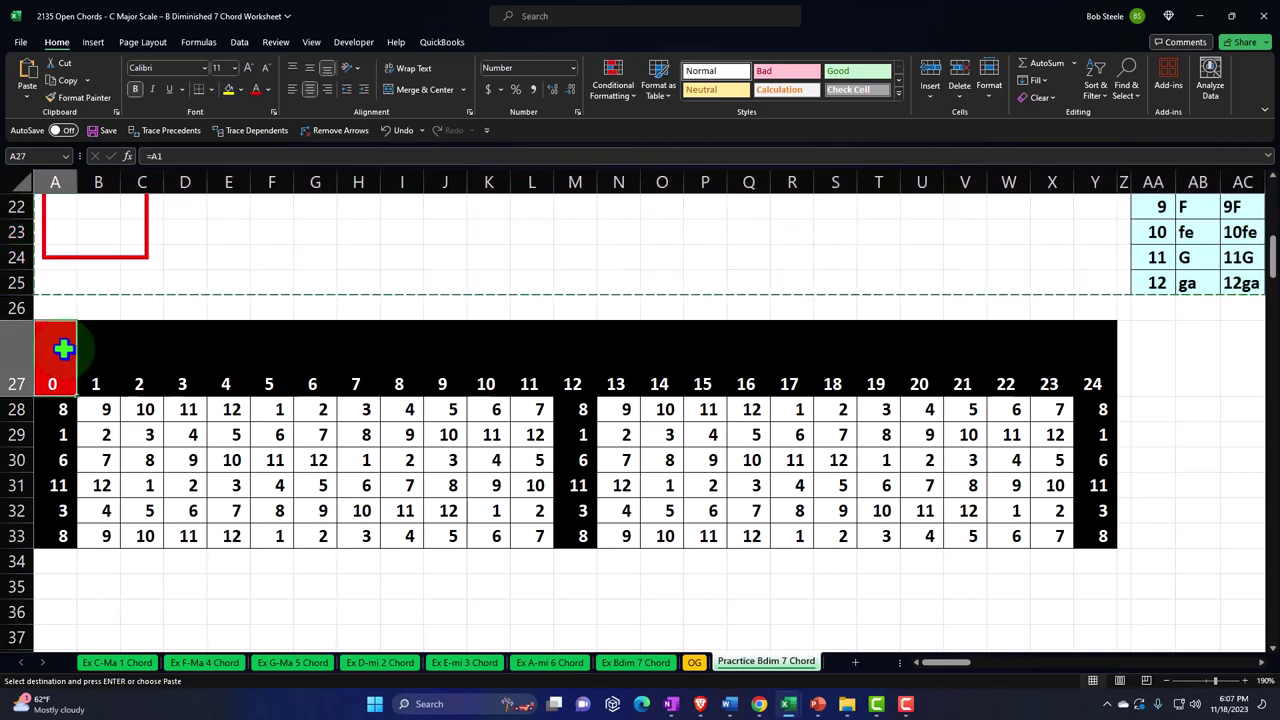
- Paste the copied rows over the fretboard blocks starting at rows 53, 79 and 105
scroll(63, 348, down, 6)
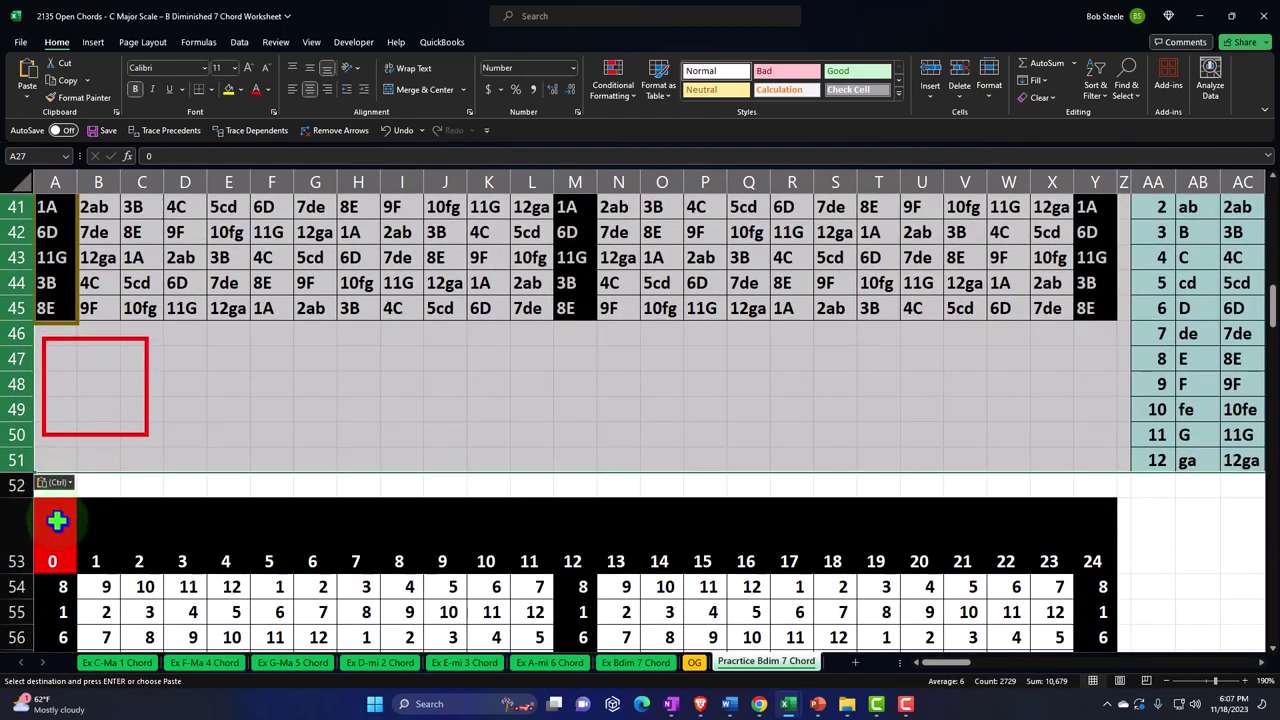
click(57, 522)
key(ctrl+v)
scroll(106, 486, down, 8)
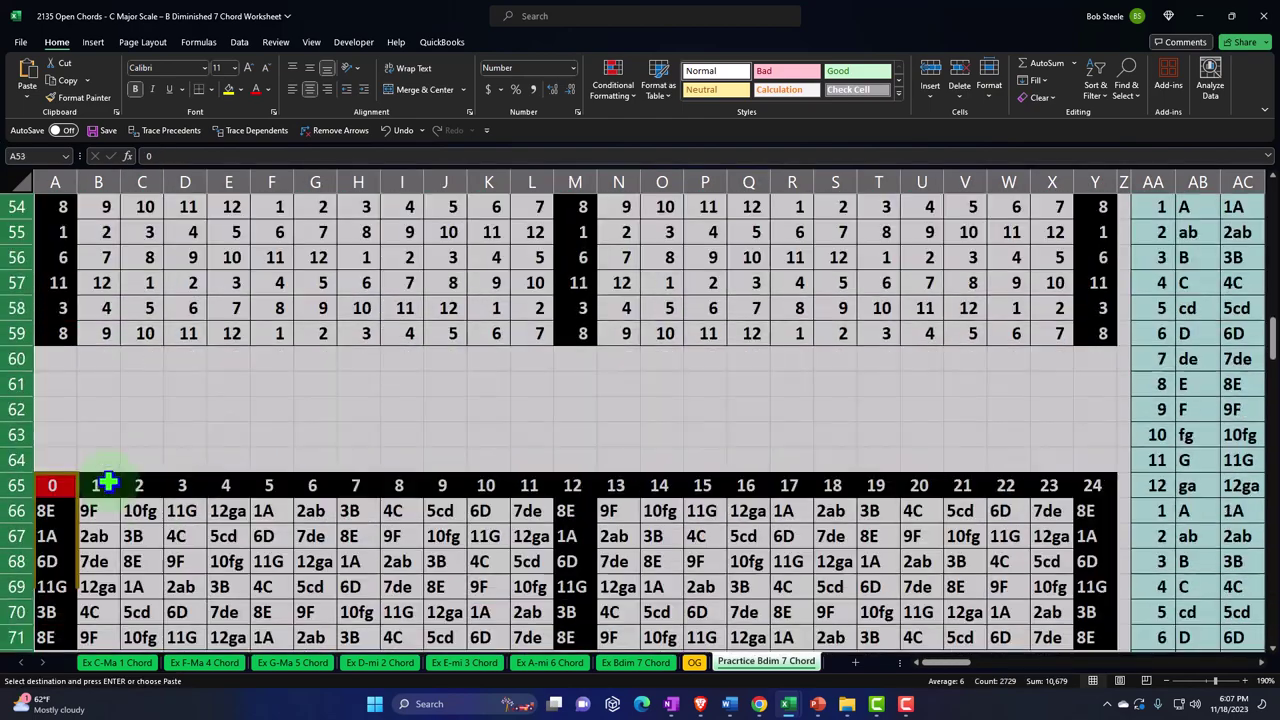
click(60, 530)
key(ctrl+v)
scroll(177, 437, down, 8)
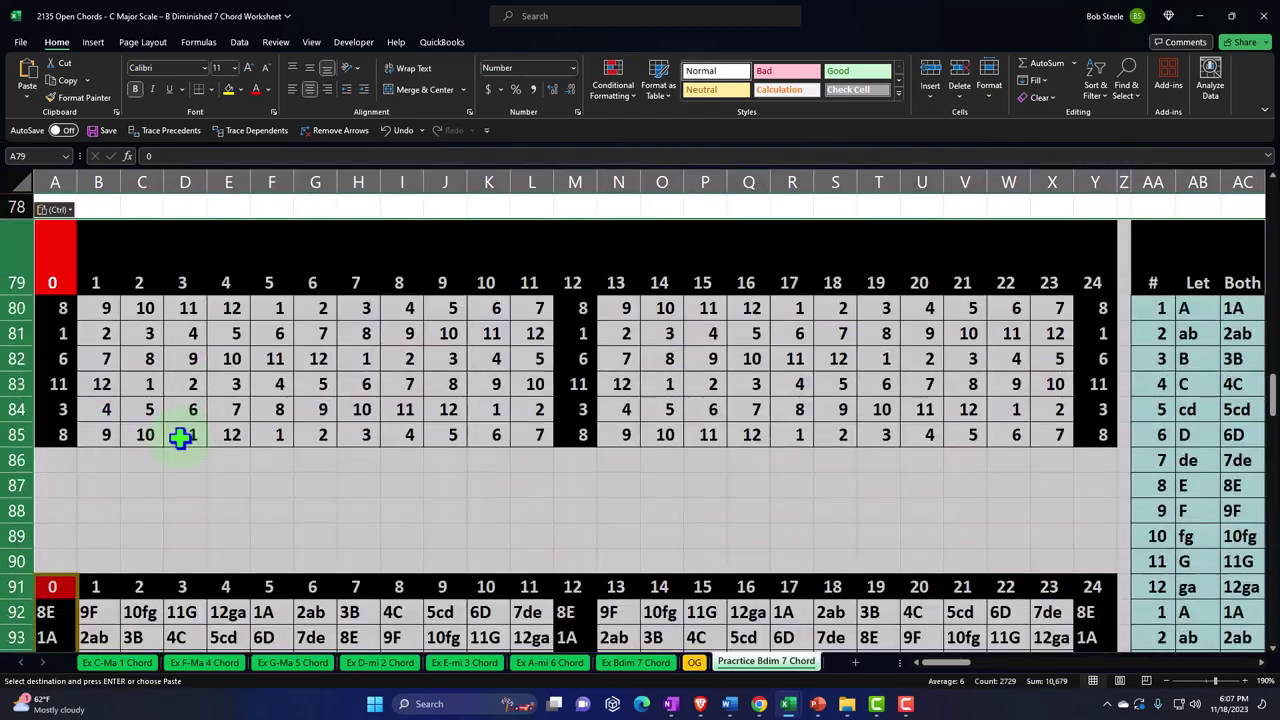
click(88, 548)
key(ctrl+v)
scroll(196, 488, down, 8)
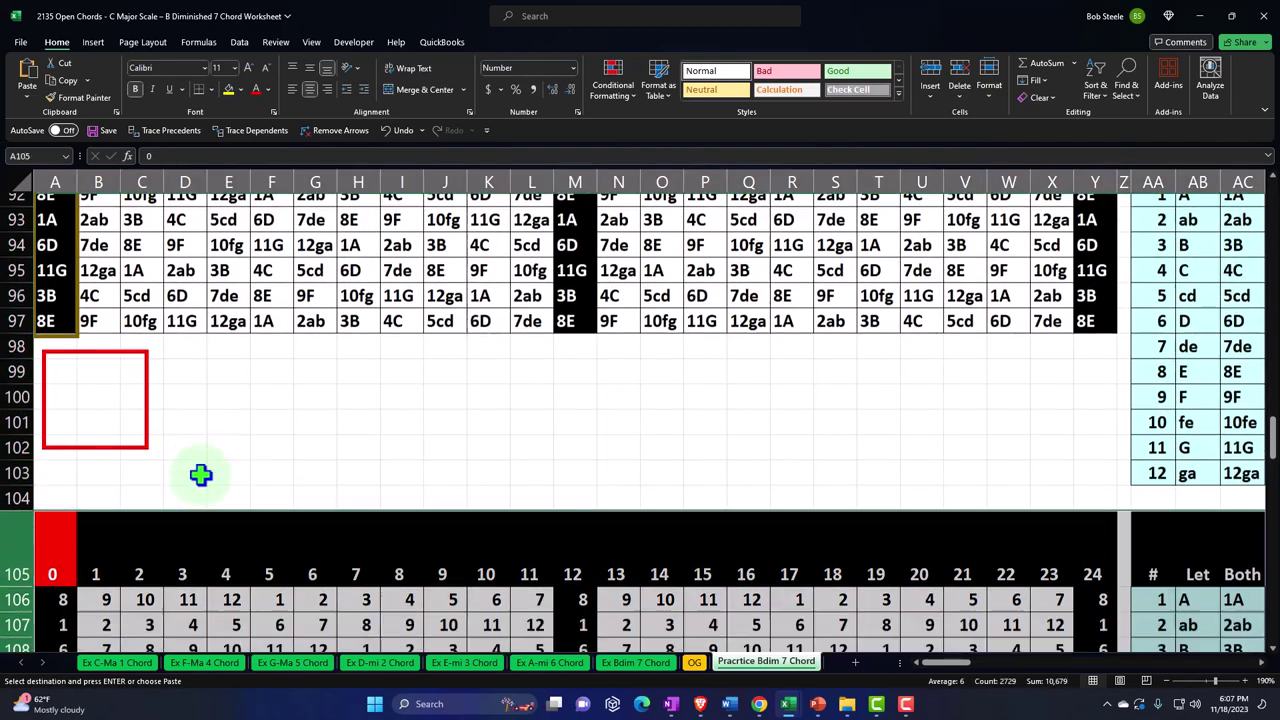
scroll(200, 475, down, 2)
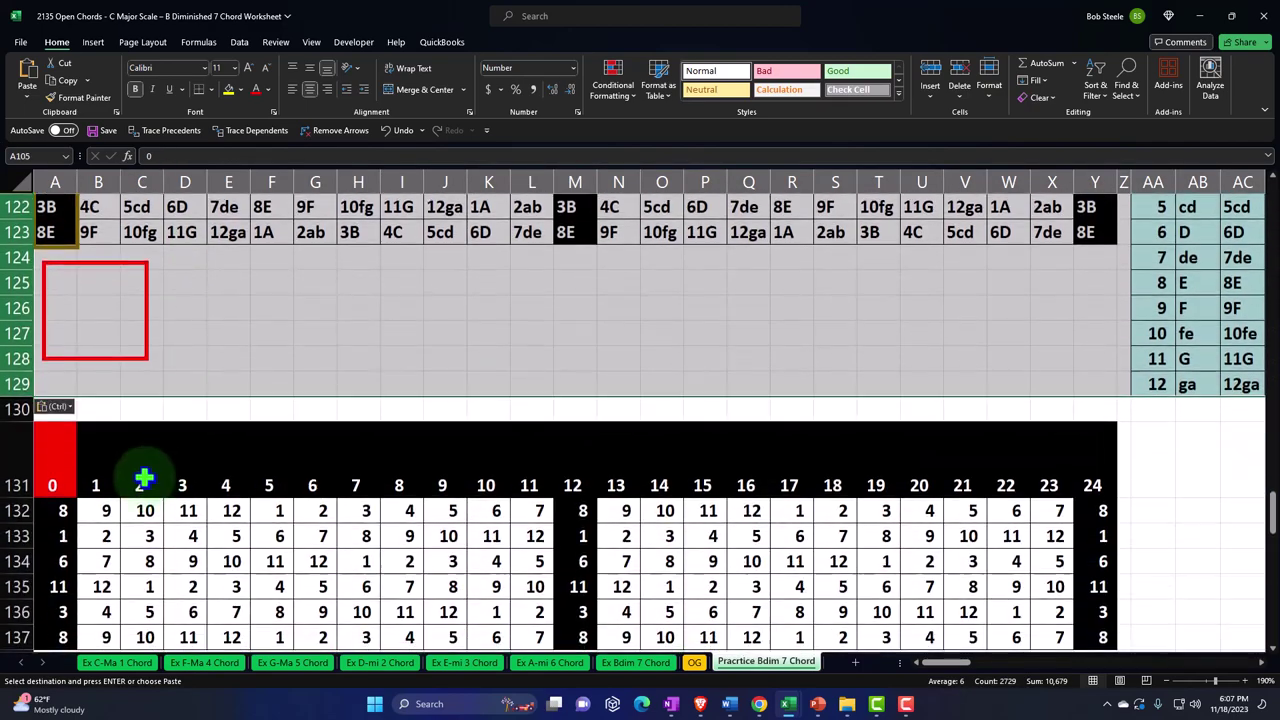
- Paste the copied rows over the fretboard blocks starting at rows 131 and 157
click(55, 465)
key(ctrl+v)
scroll(174, 457, down, 8)
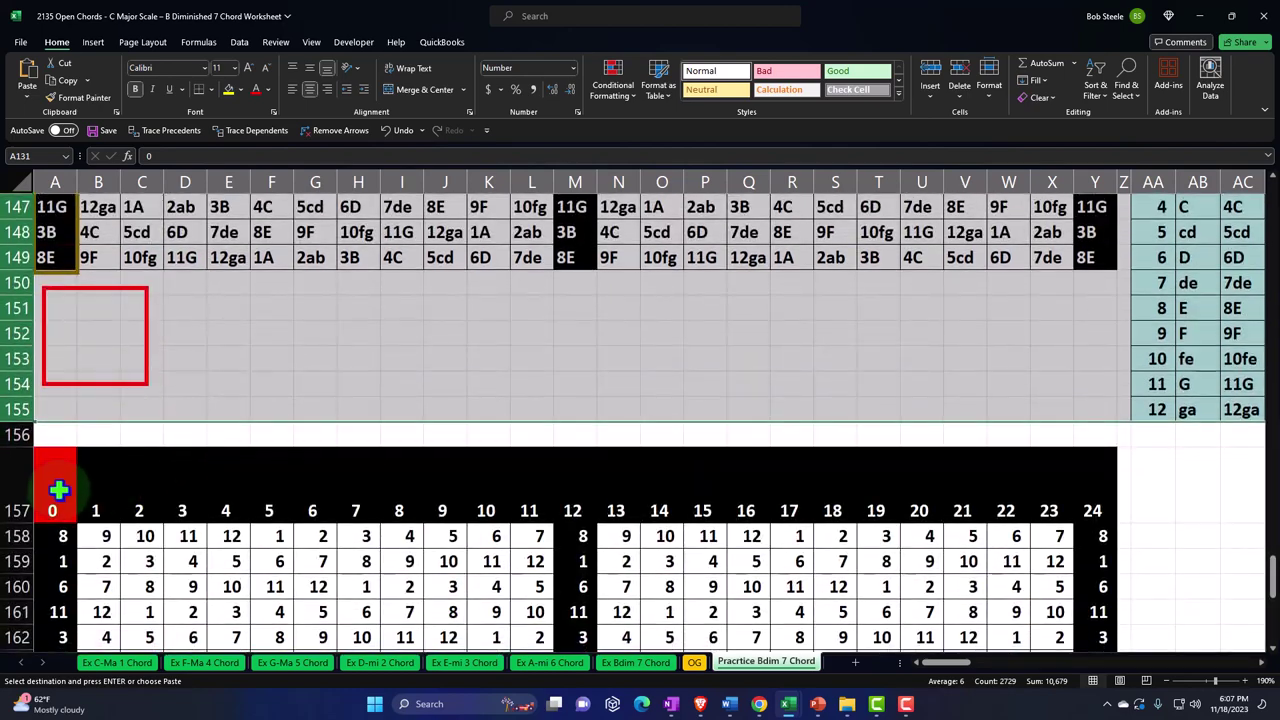
click(58, 489)
key(ctrl+v)
scroll(209, 448, down, 7)
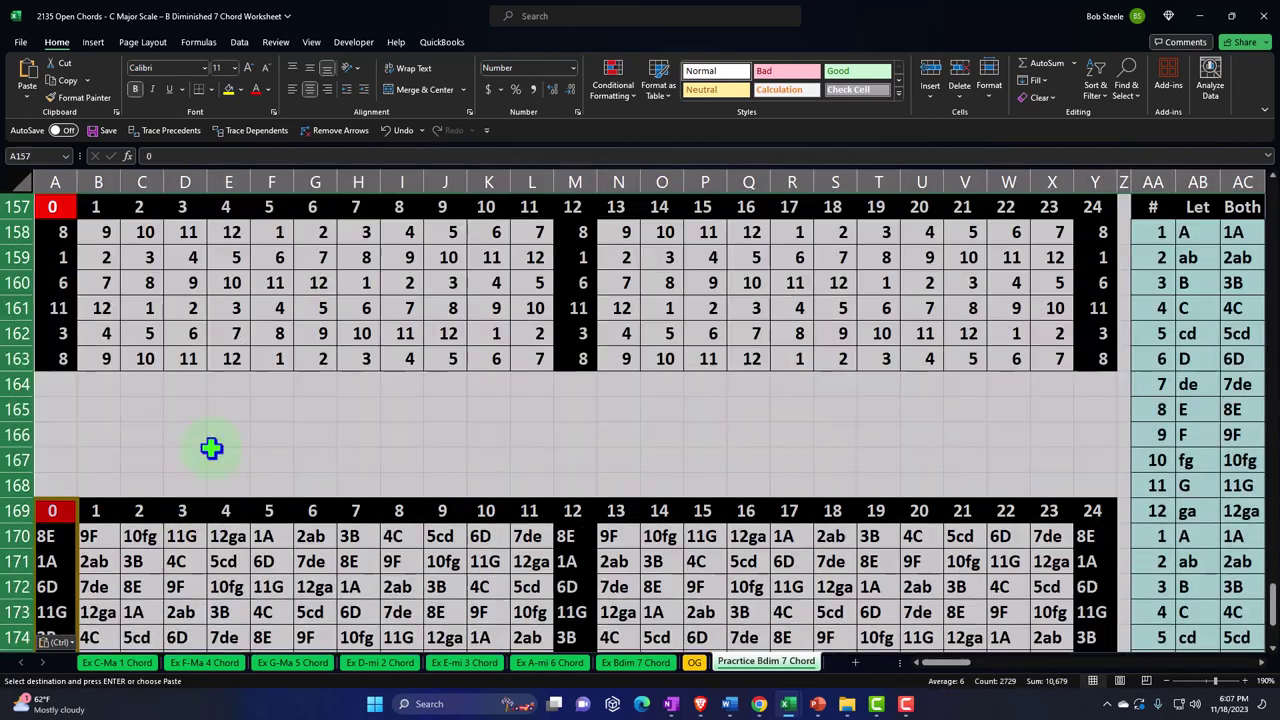
- Hide rows 1 to 12, which hold the number-only fretboard of the first block
scroll(312, 421, up, 20)
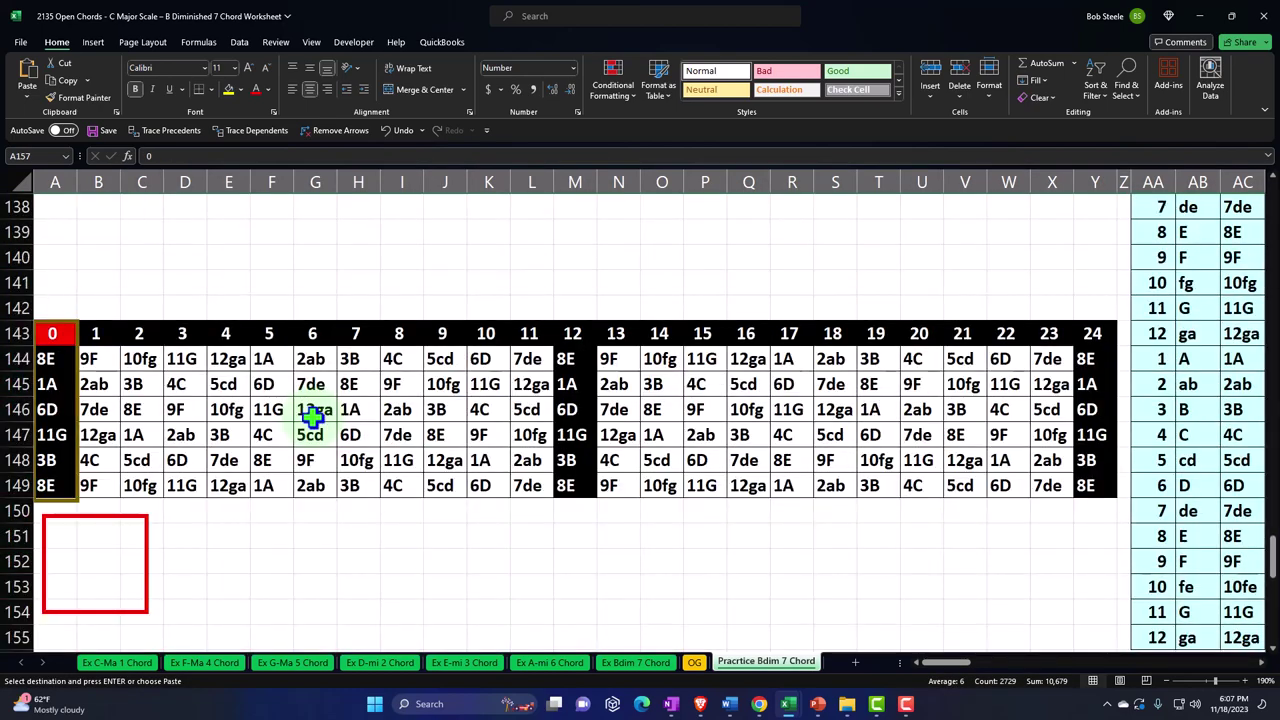
scroll(312, 414, up, 19)
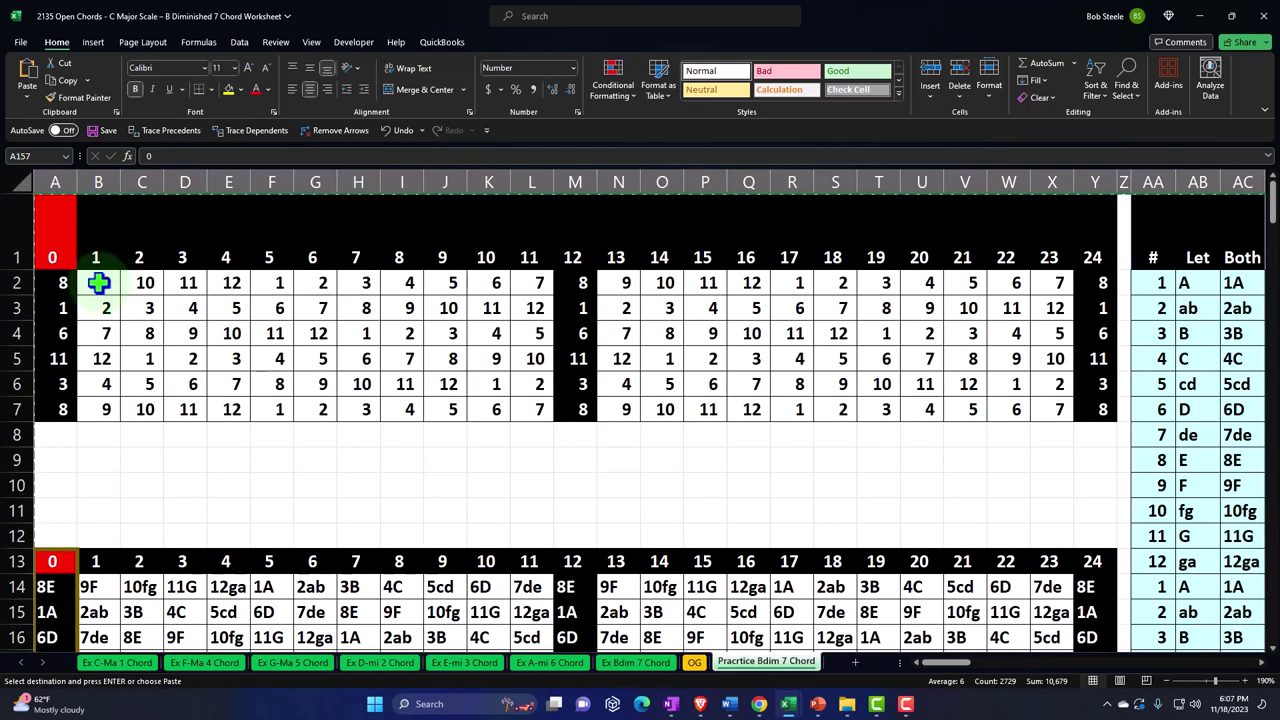
drag(97, 283, 522, 414)
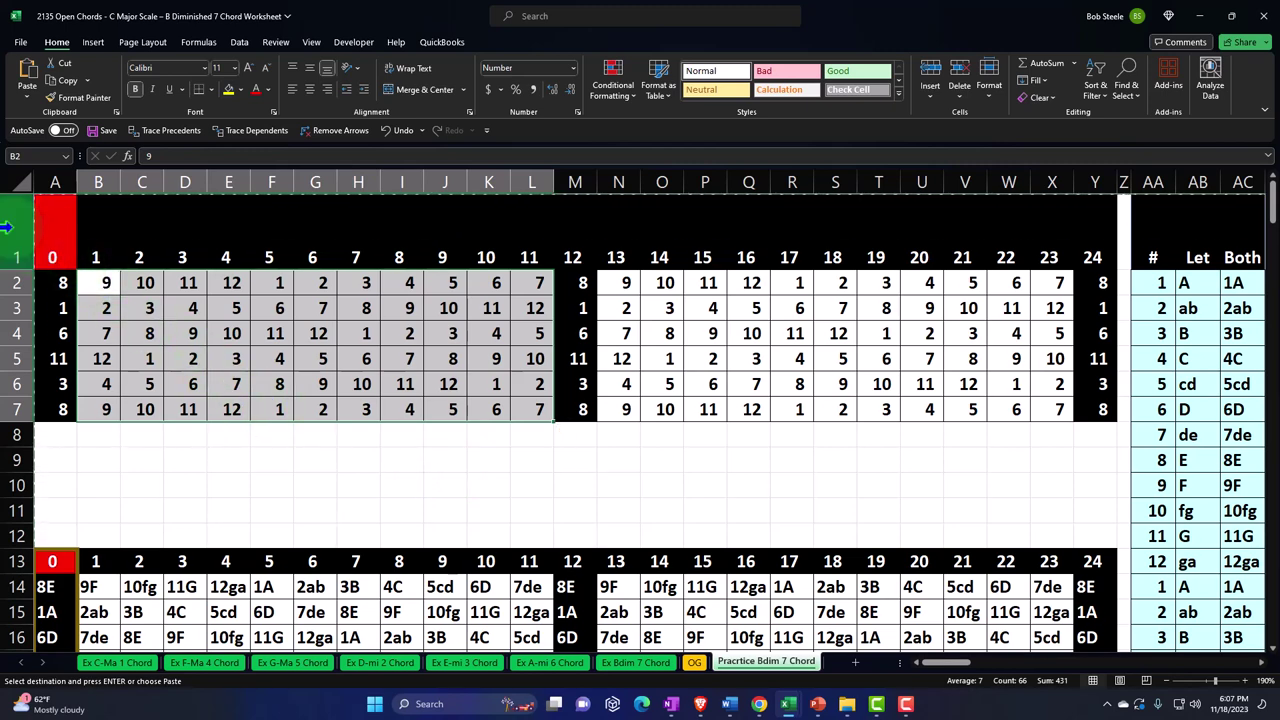
drag(5, 227, 40, 528)
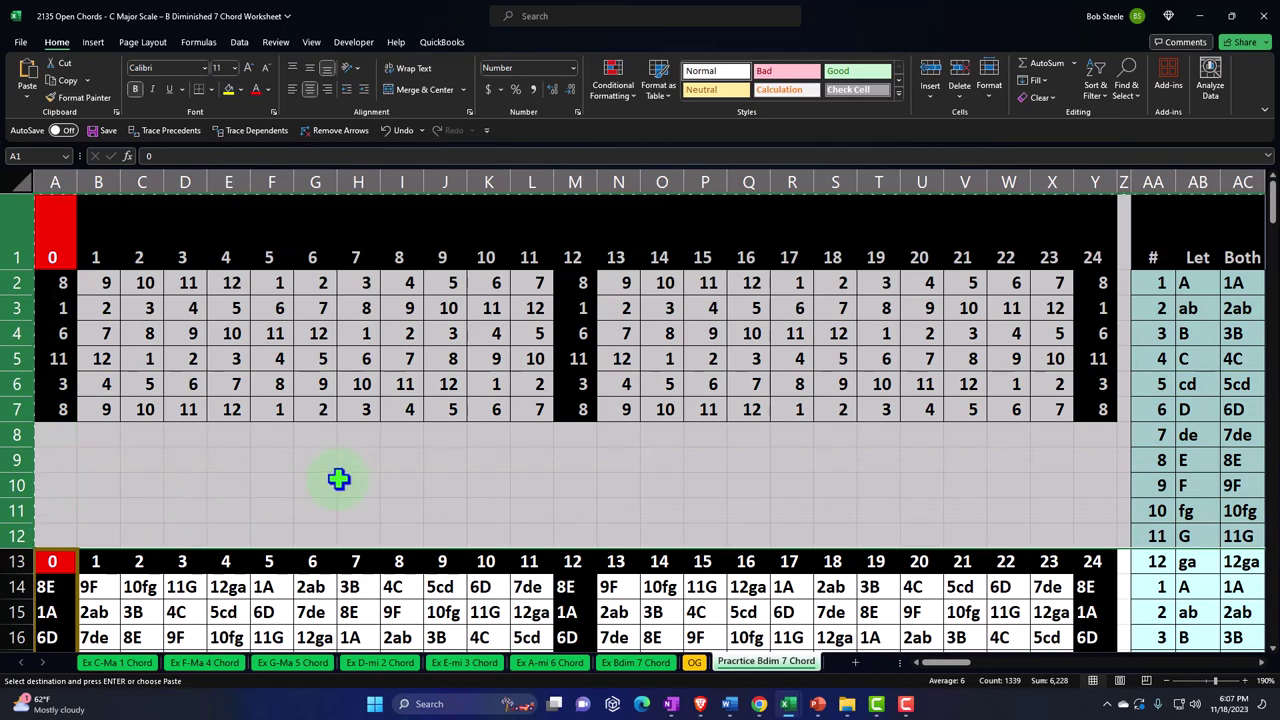
scroll(339, 419, down, 3)
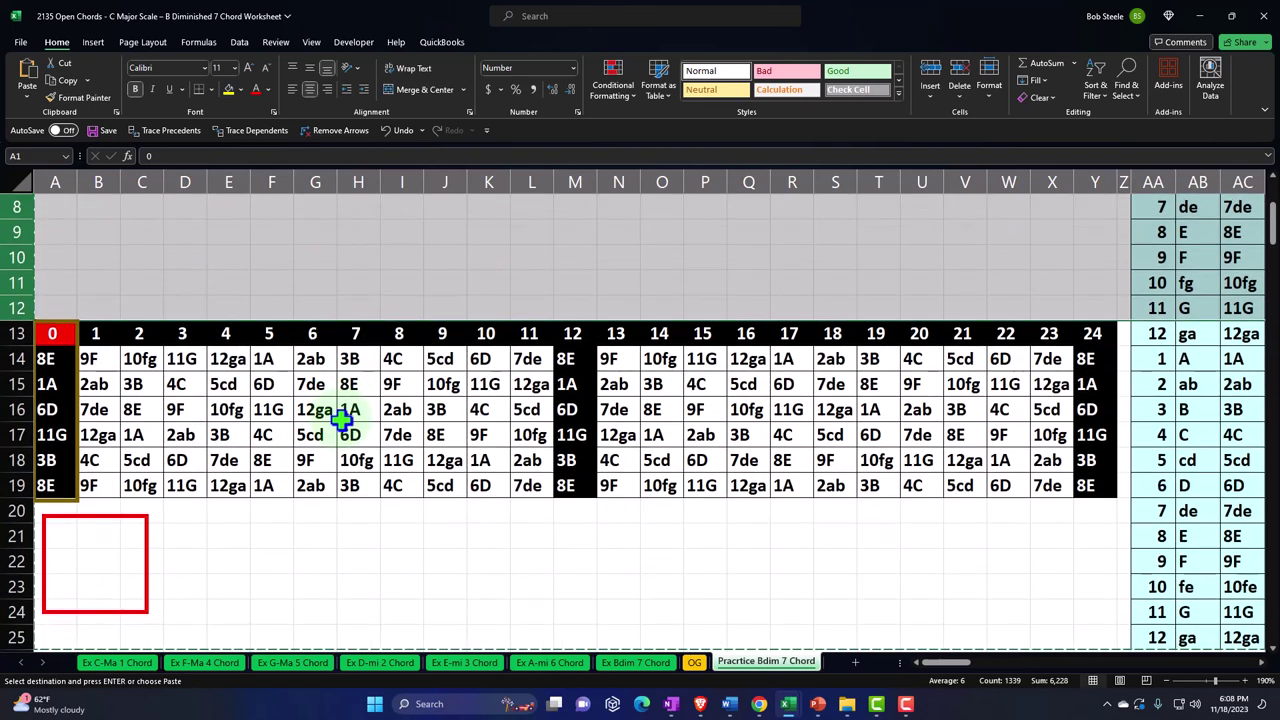
scroll(339, 419, up, 3)
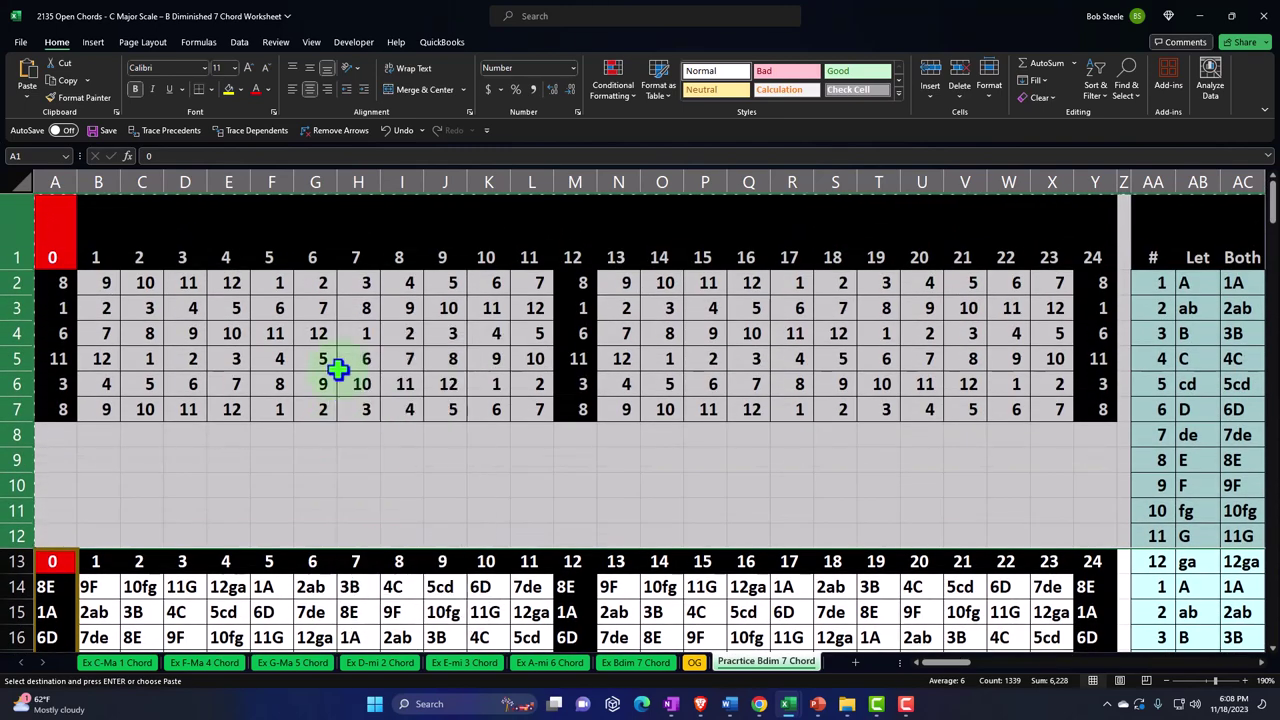
right_click(340, 377)
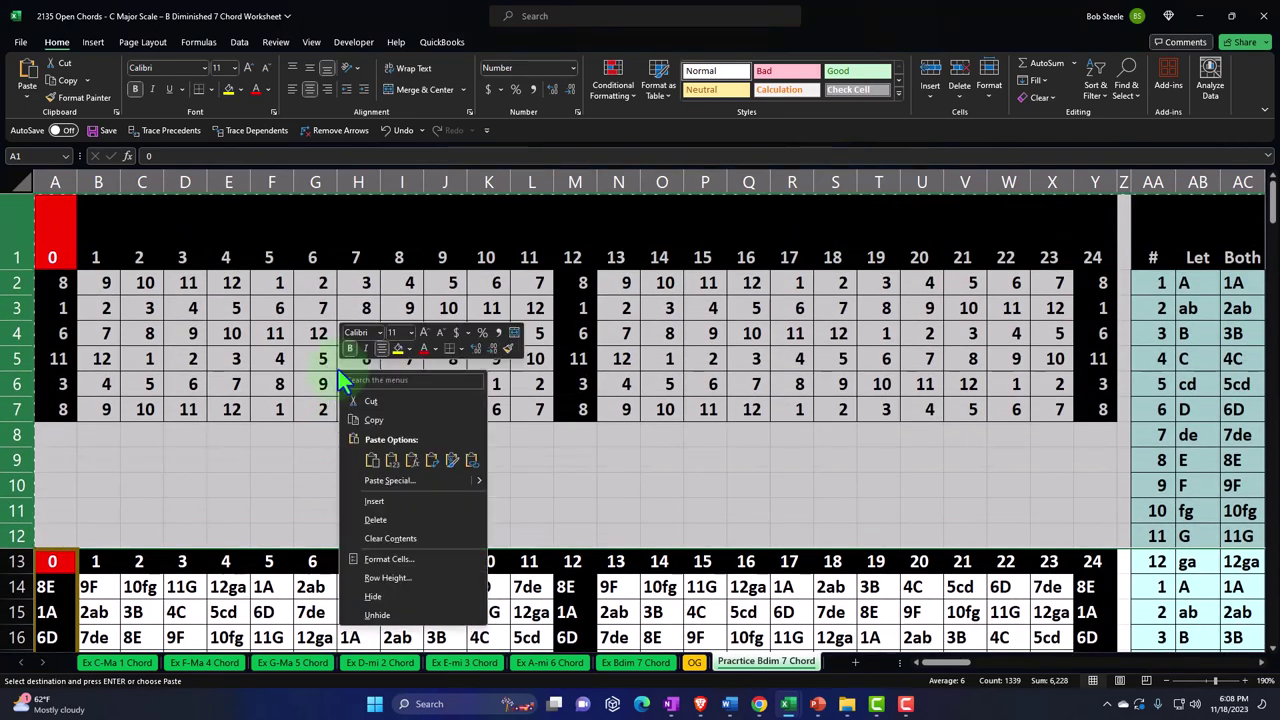
click(373, 597)
- Hide rows 26 to 38, covering the number-only fretboard of the second block
scroll(314, 357, down, 1)
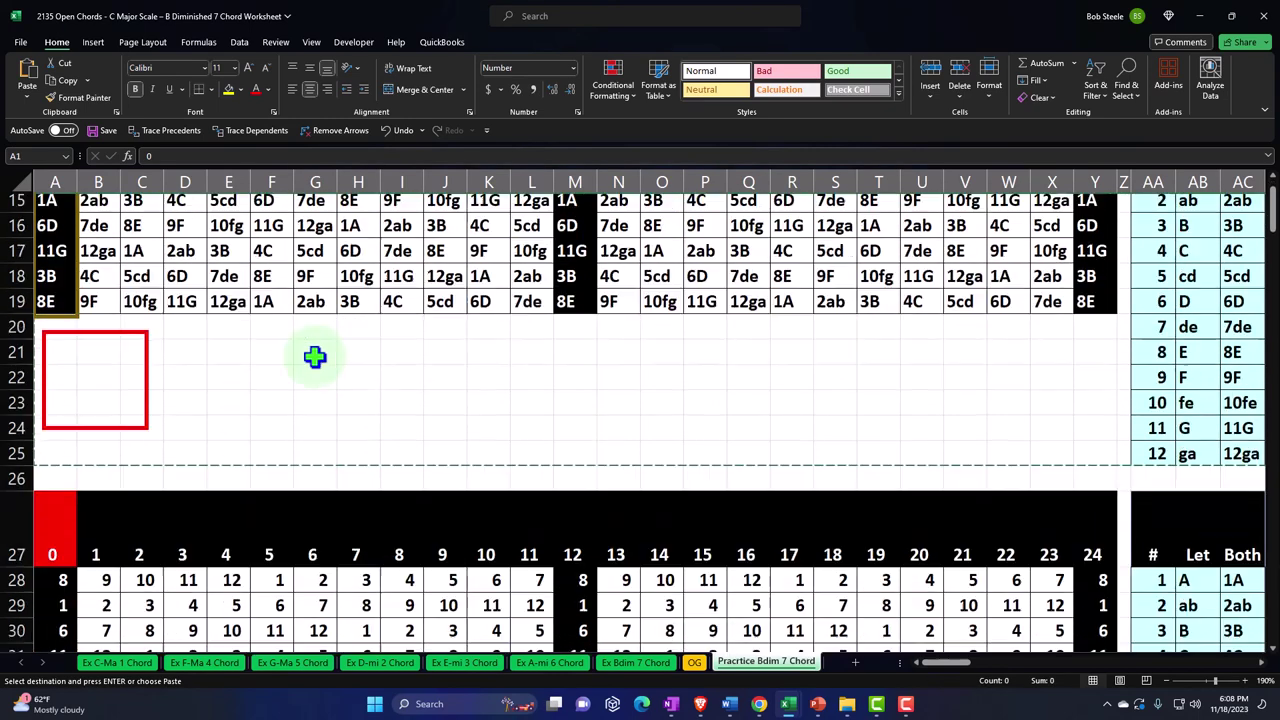
scroll(300, 367, down, 2)
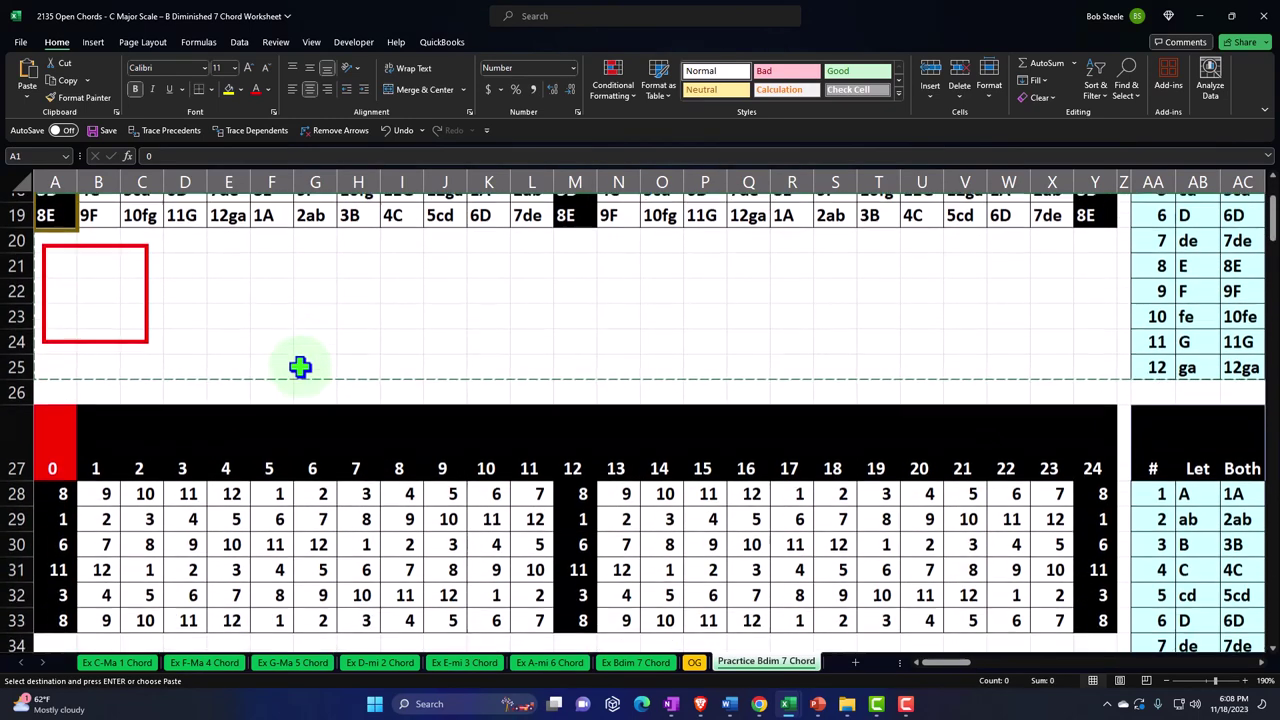
drag(8, 308, 54, 537)
right_click(148, 483)
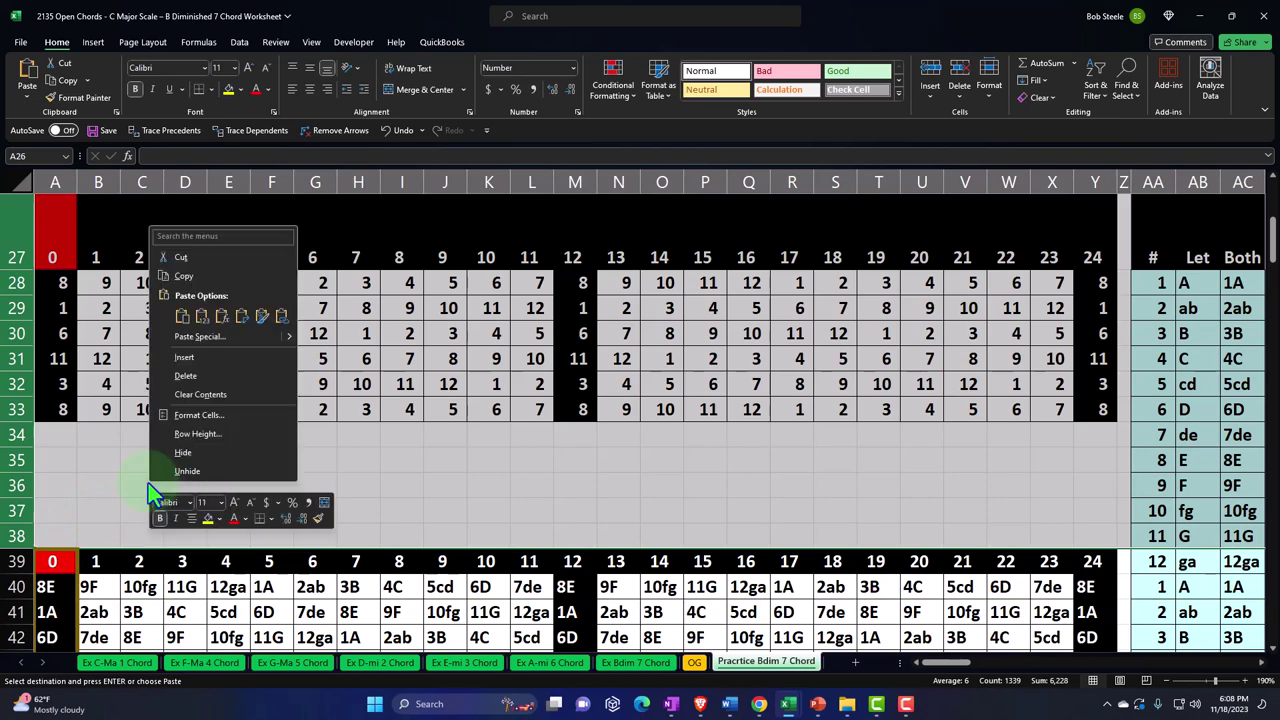
key(Escape)
right_click(148, 483)
click(180, 453)
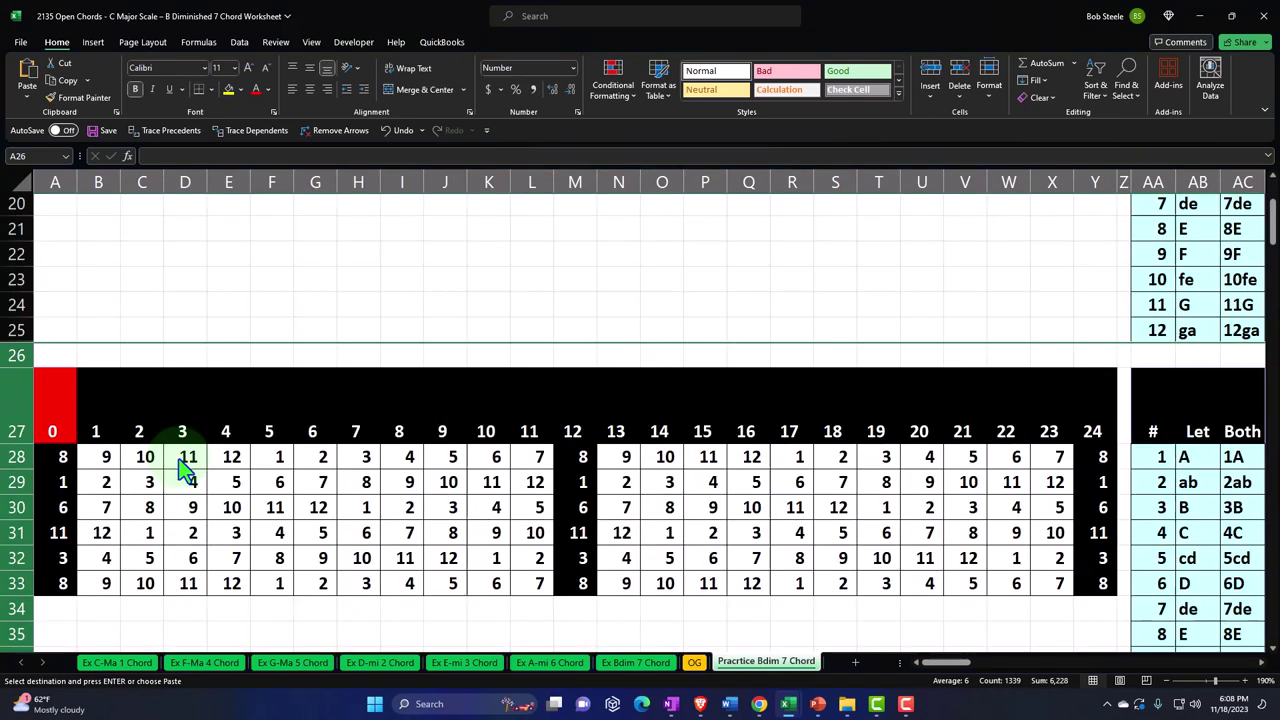
- Hide the number-only fretboards of the third and fourth blocks, rows 52 to 64 and rows 78 to 90
scroll(155, 420, down, 1)
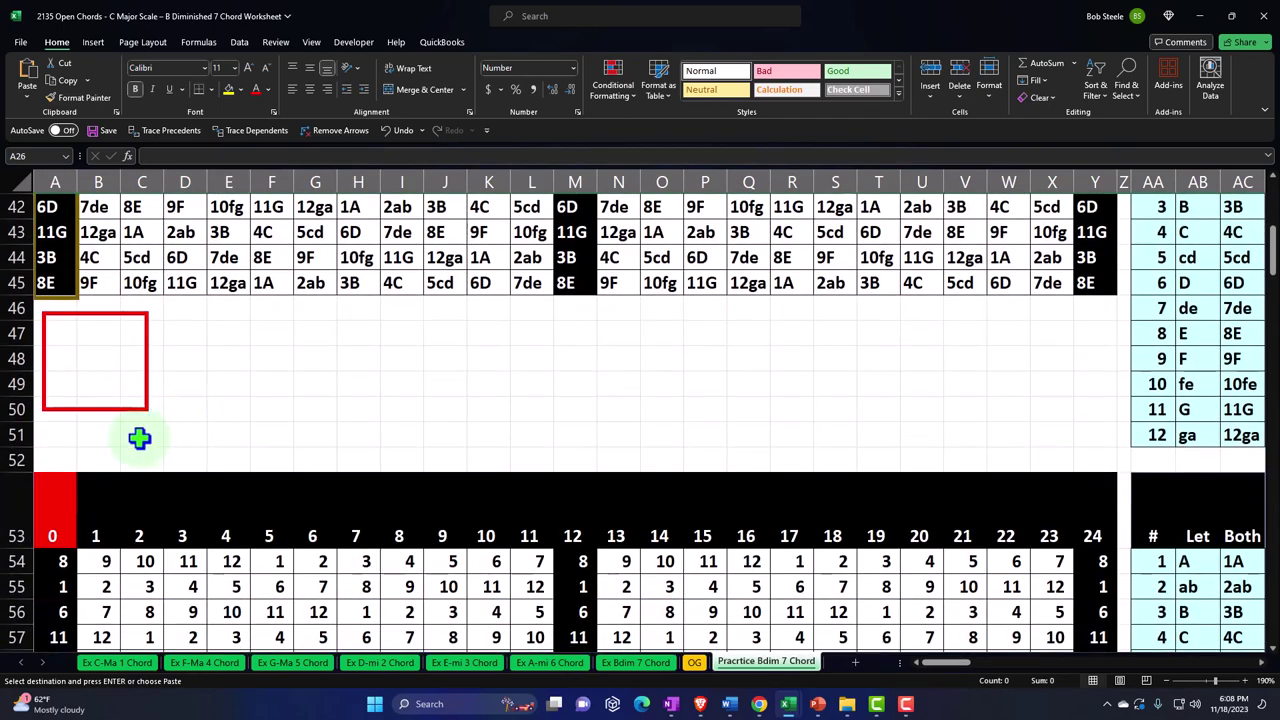
drag(17, 458, 46, 458)
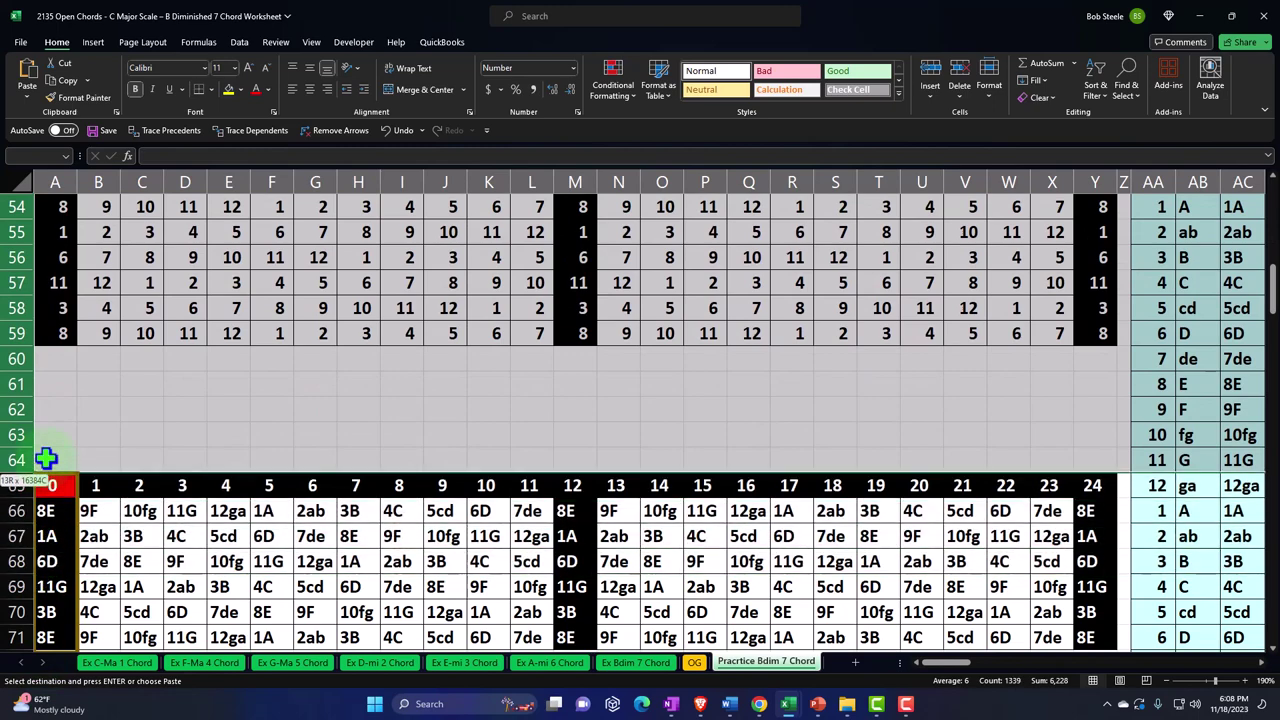
right_click(172, 425)
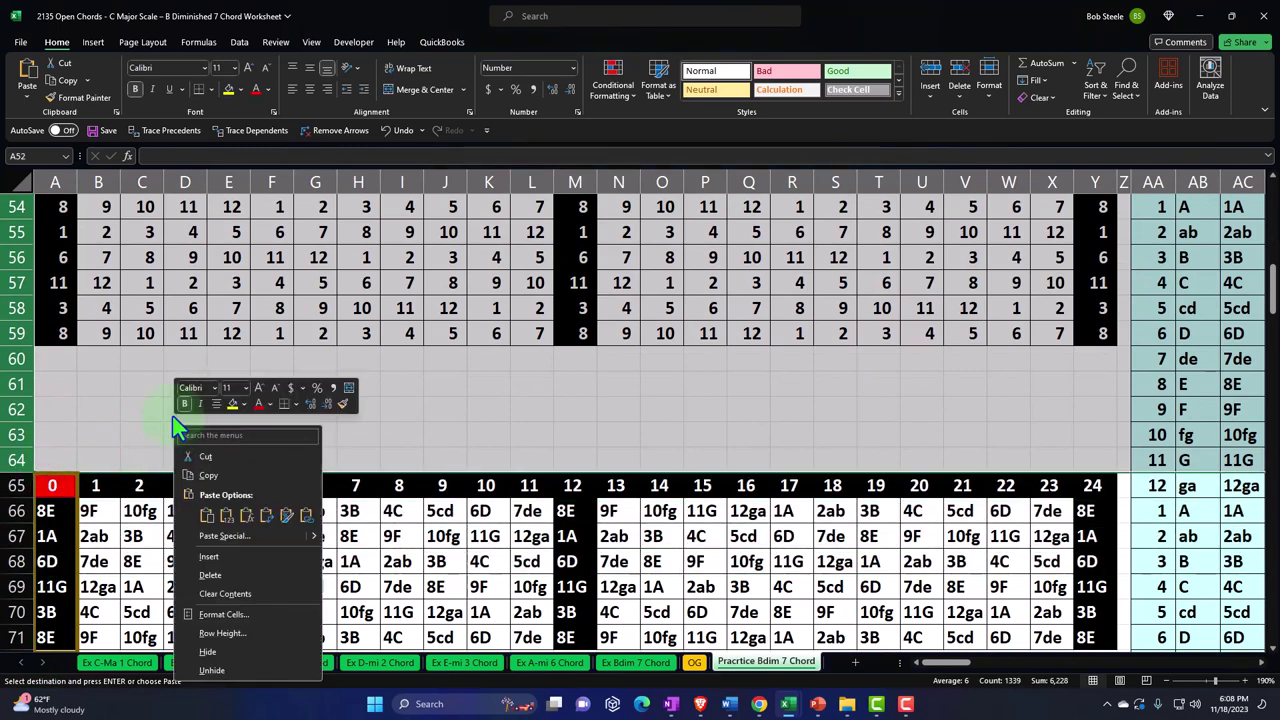
click(212, 651)
scroll(220, 412, down, 5)
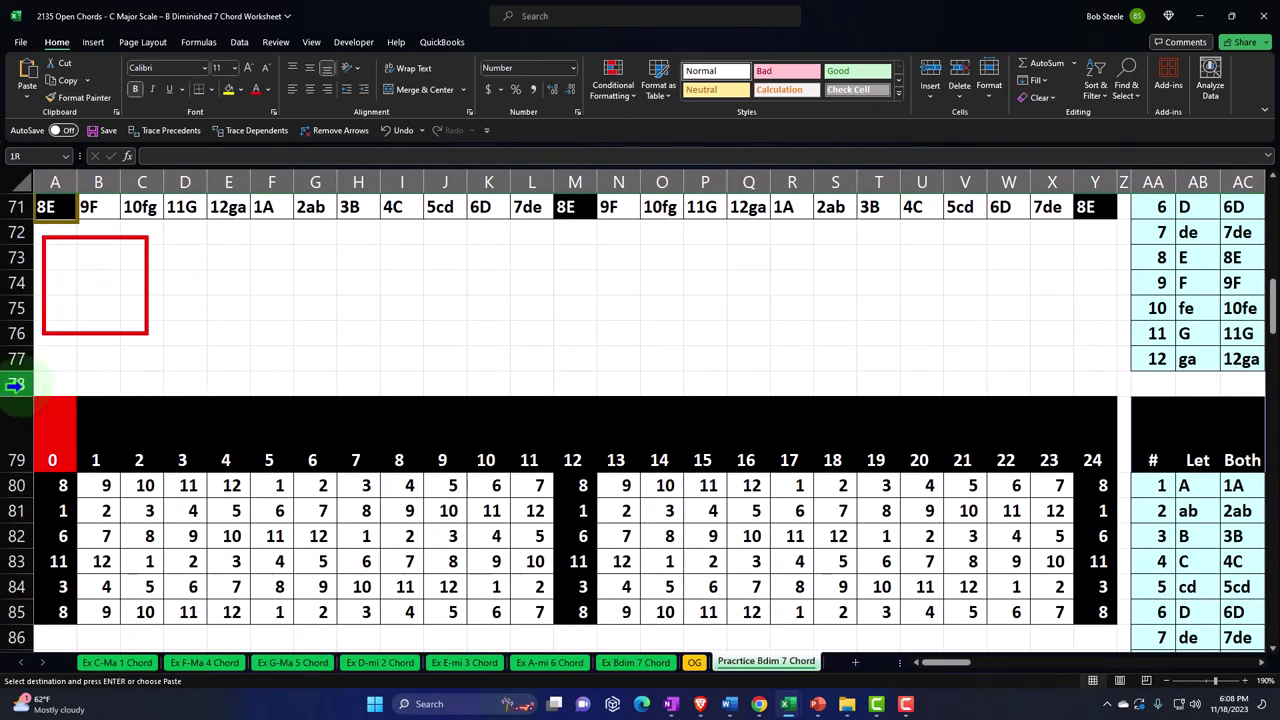
drag(15, 384, 54, 464)
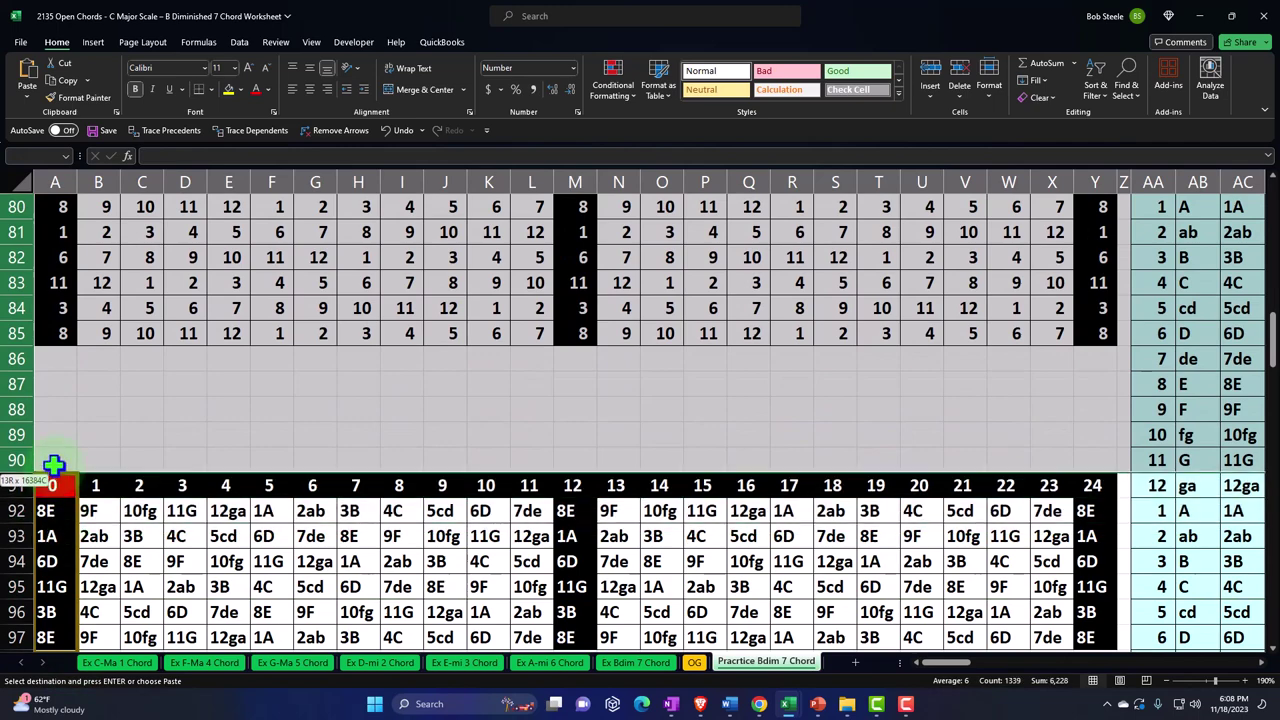
right_click(156, 403)
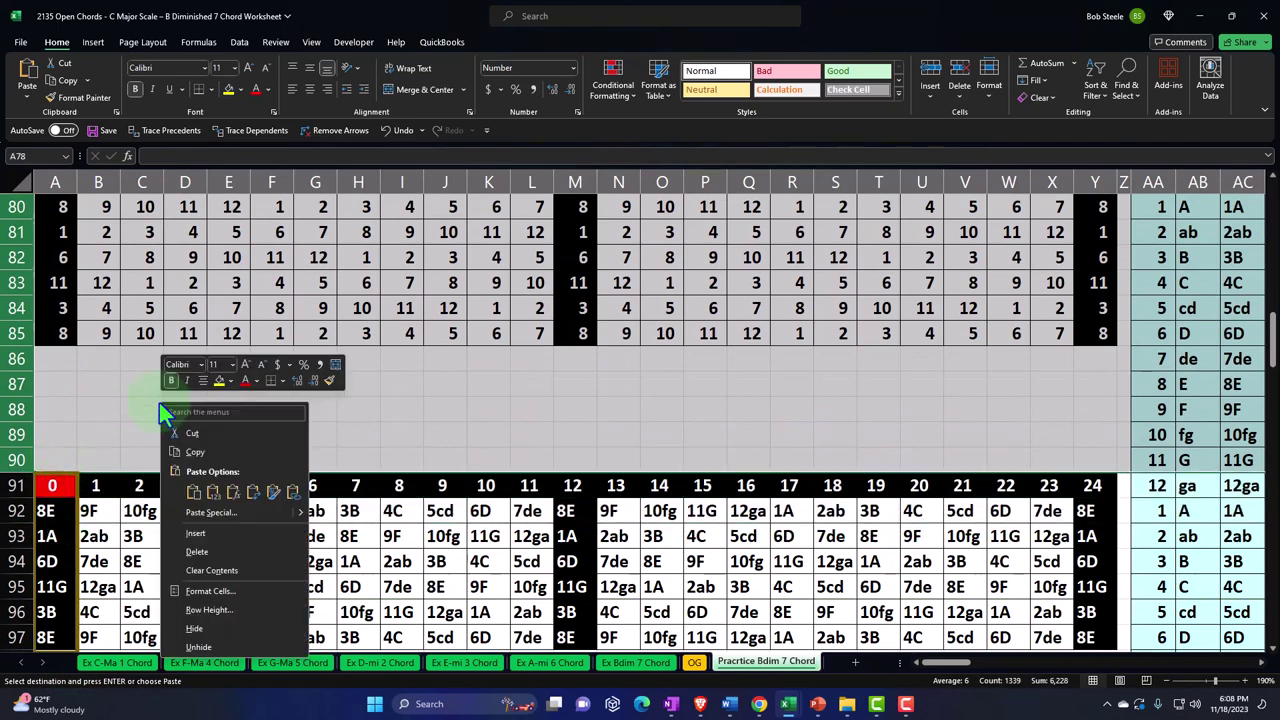
click(195, 629)
- Hide the number-only fretboards of the fifth and sixth blocks, rows 104 to 116 and rows 130 to 142
scroll(118, 345, down, 6)
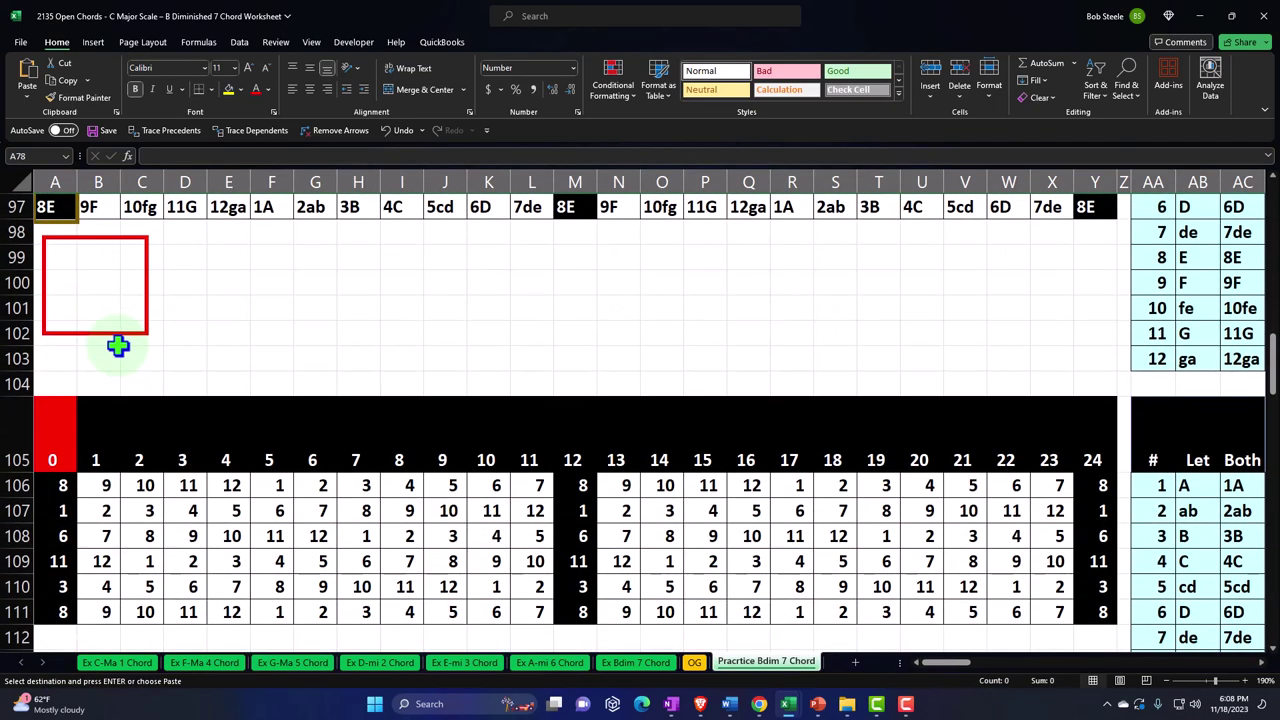
scroll(118, 345, down, 1)
drag(23, 309, 57, 537)
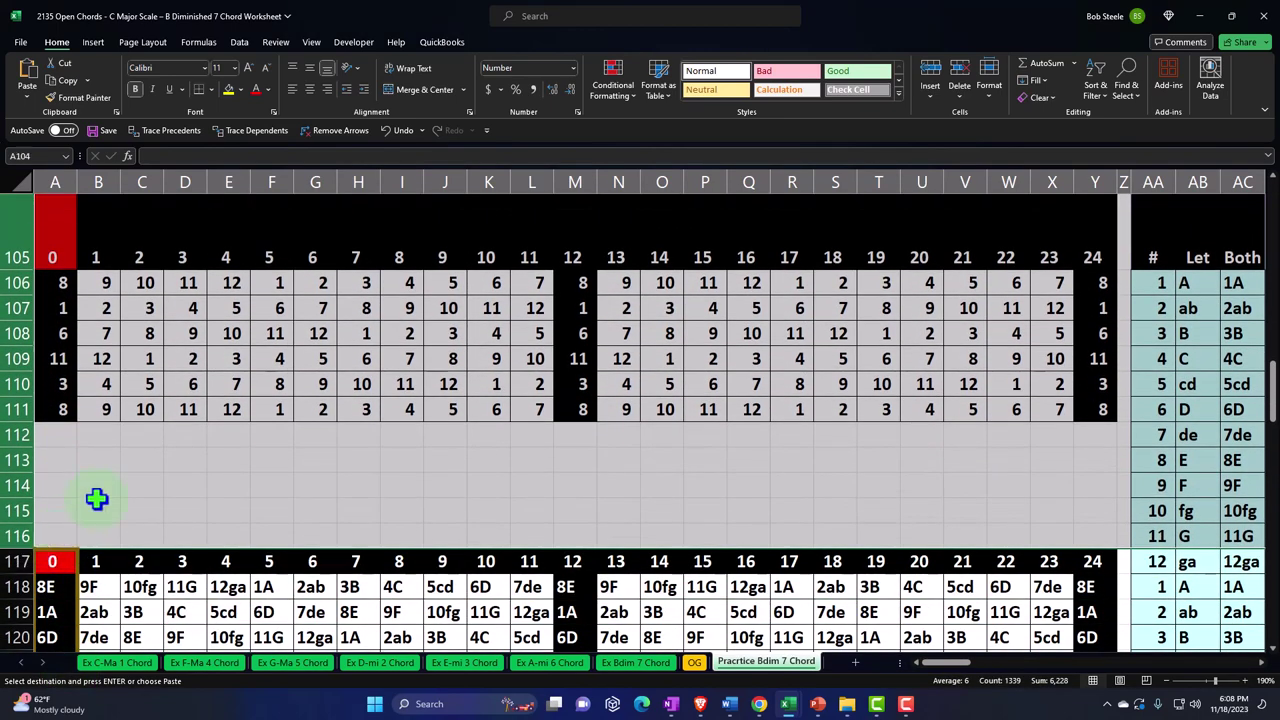
right_click(144, 475)
click(177, 446)
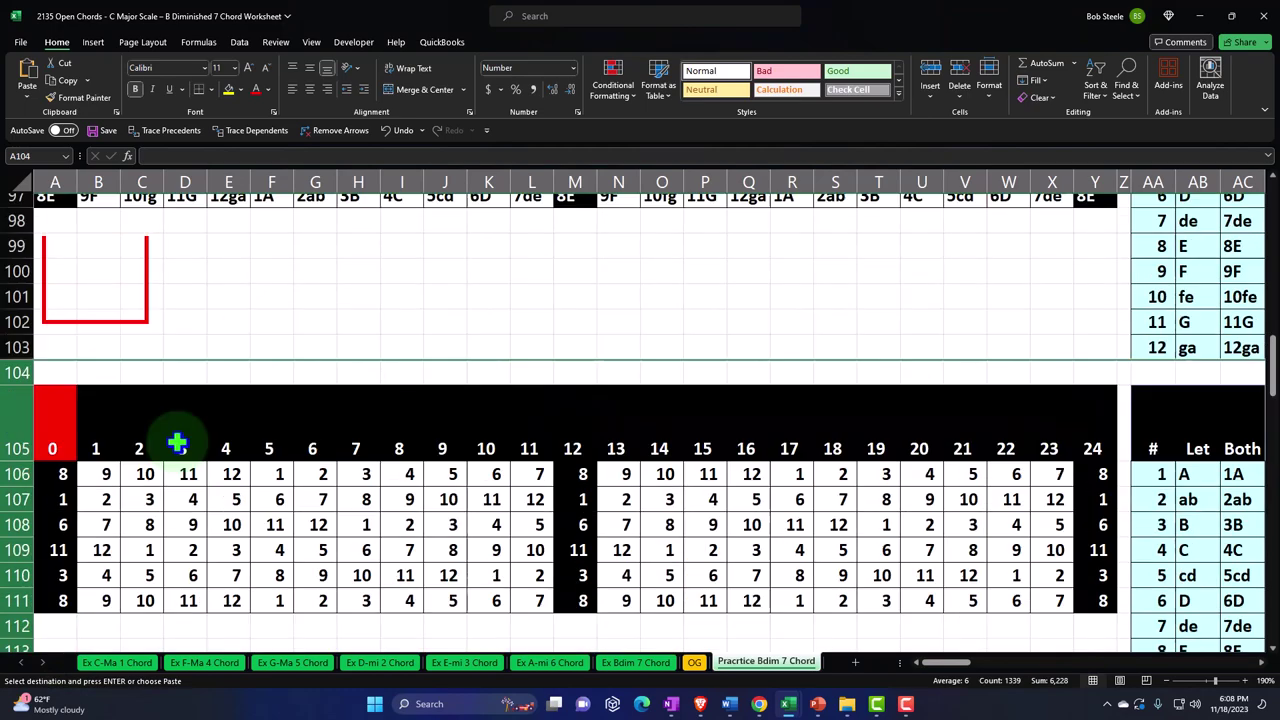
scroll(186, 426, down, 10)
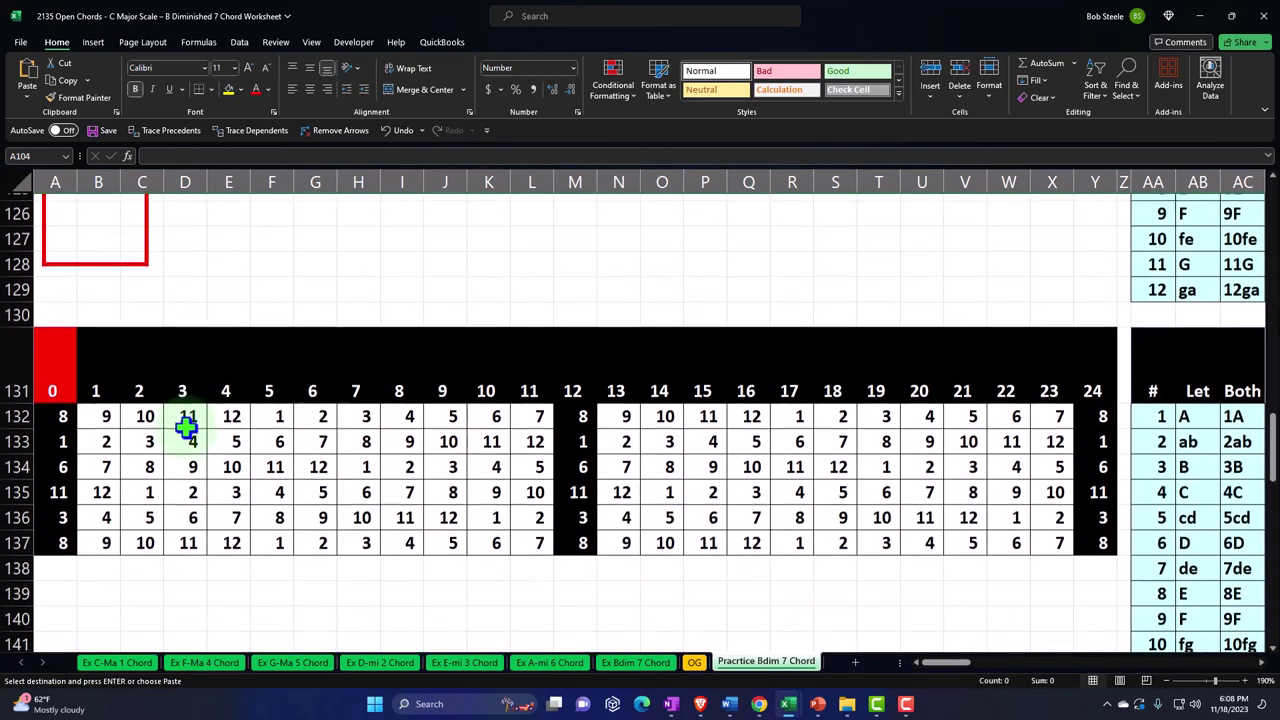
drag(16, 314, 86, 560)
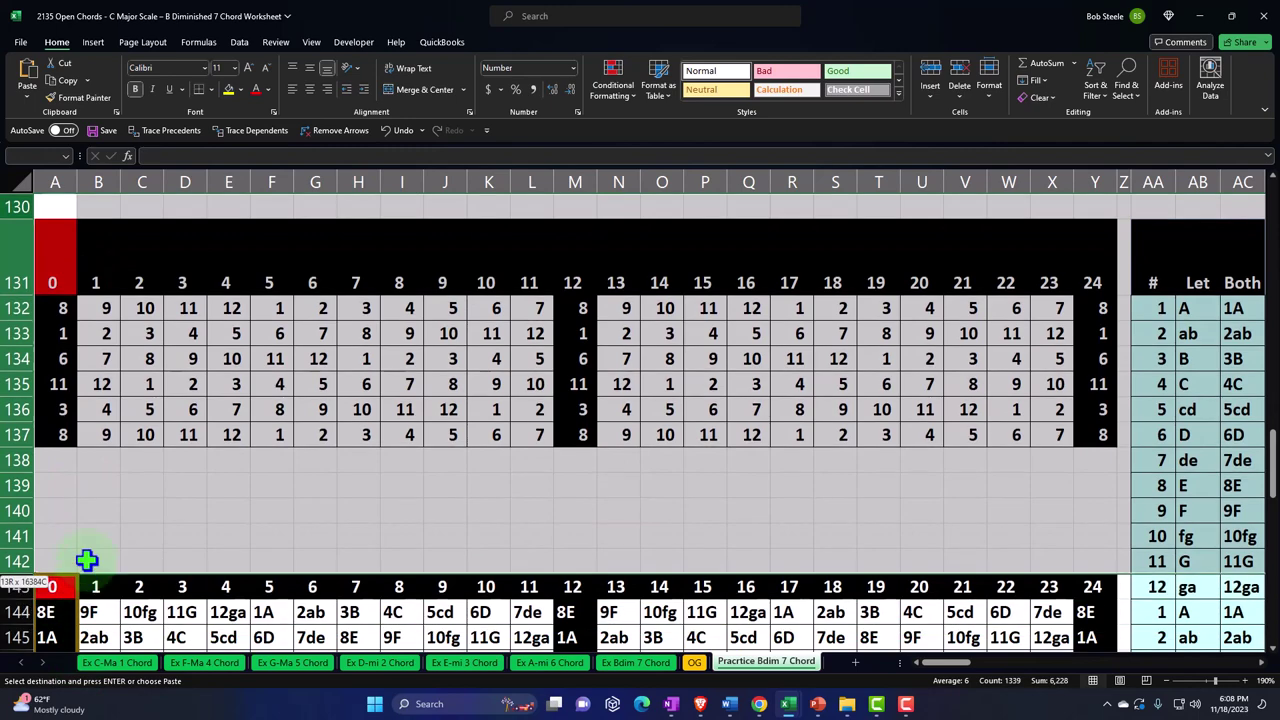
right_click(176, 497)
click(202, 477)
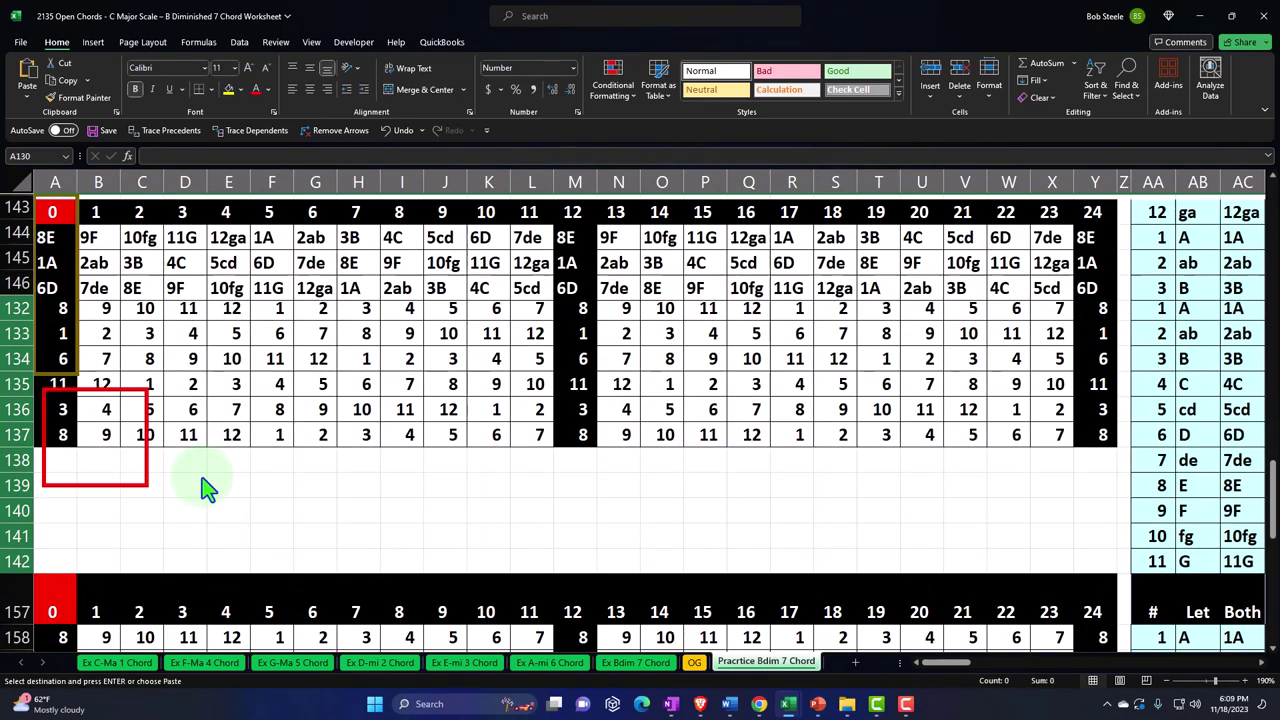
- Hide rows 156 to 168, the number-only fretboard of the last block
scroll(203, 474, down, 6)
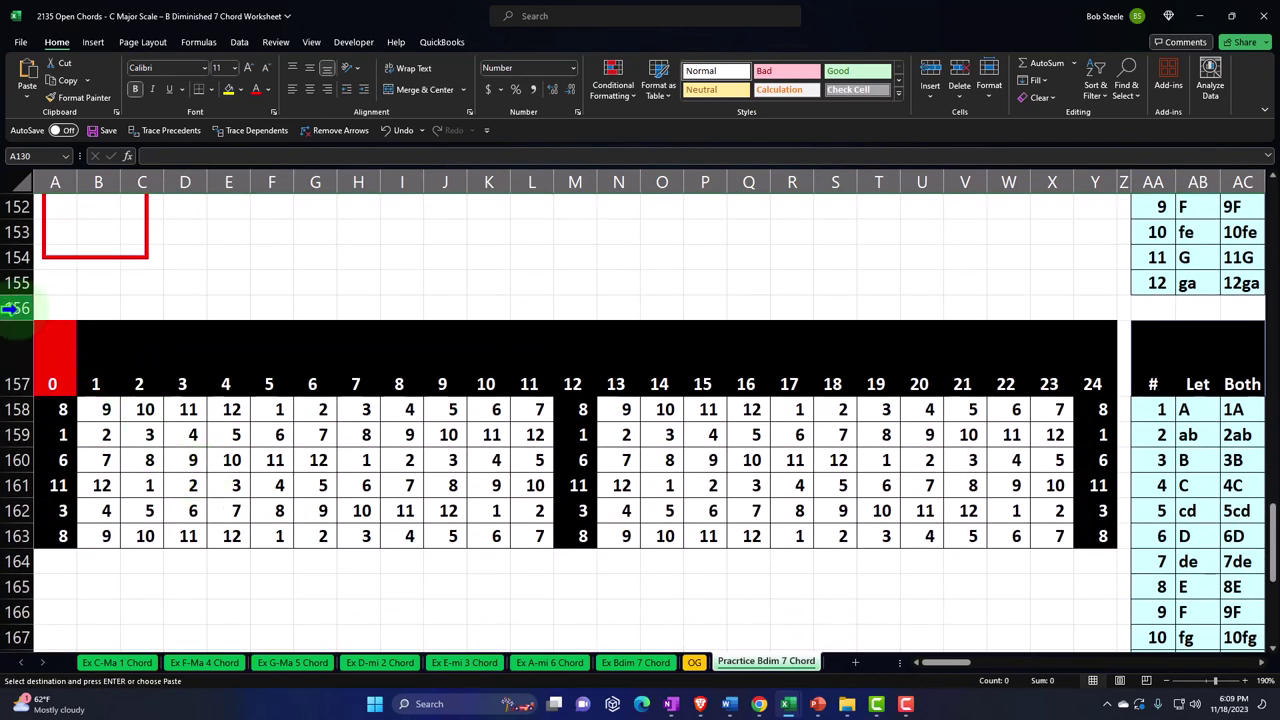
drag(15, 308, 55, 431)
right_click(154, 389)
right_click(154, 389)
right_click(154, 389)
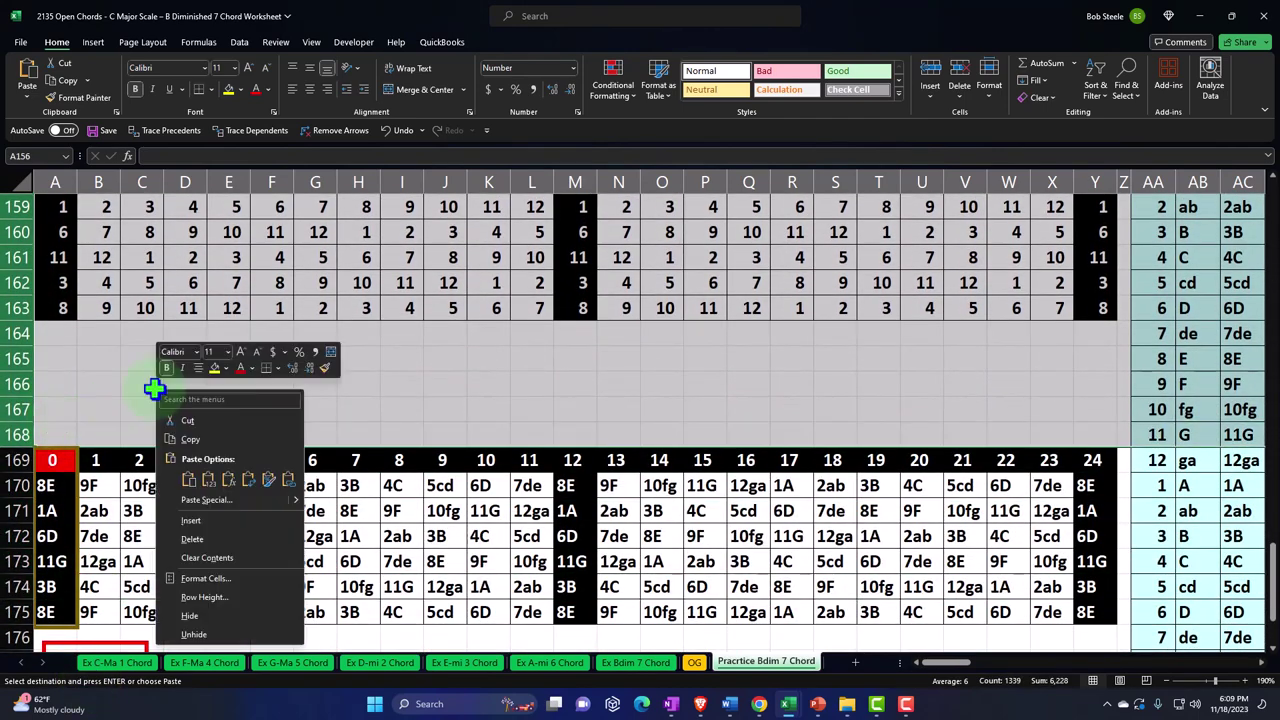
right_click(154, 389)
right_click(140, 374)
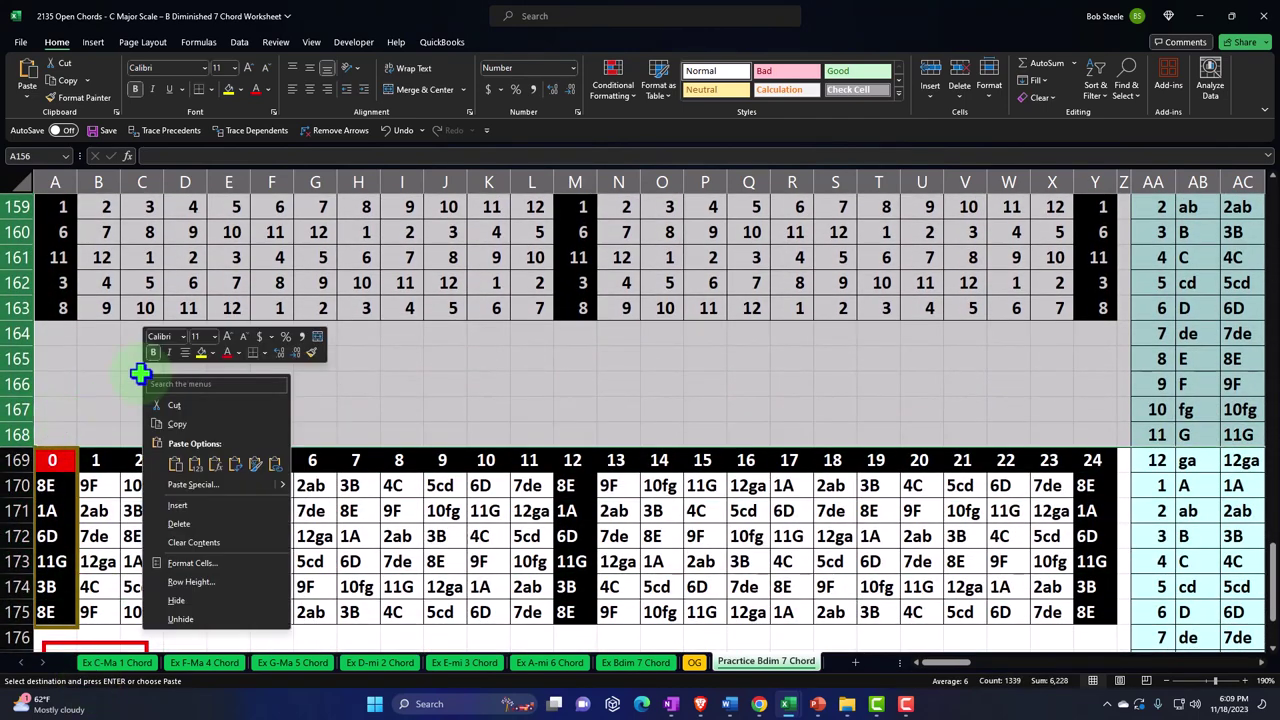
click(178, 599)
- Hide columns E to AJ so that frets 0 to 3 sit beside the Major/Ionian chord table
scroll(182, 556, down, 3)
scroll(182, 556, up, 20)
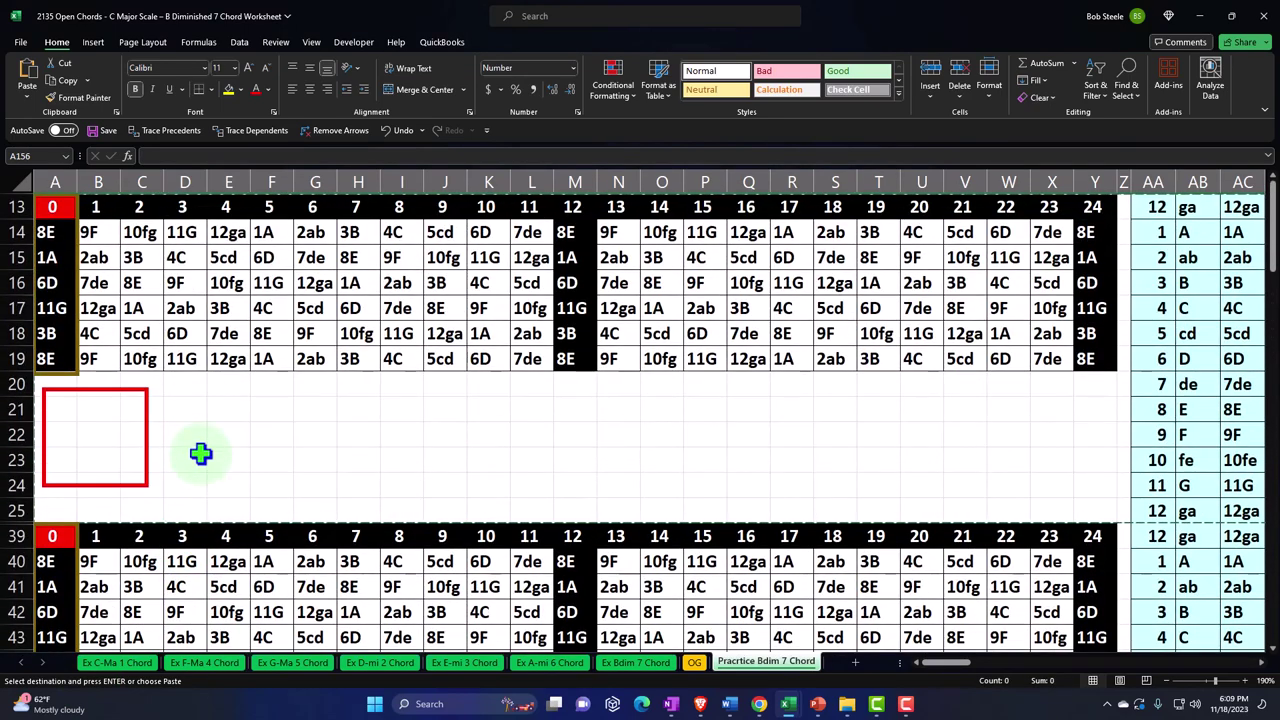
click(228, 176)
drag(228, 176, 935, 207)
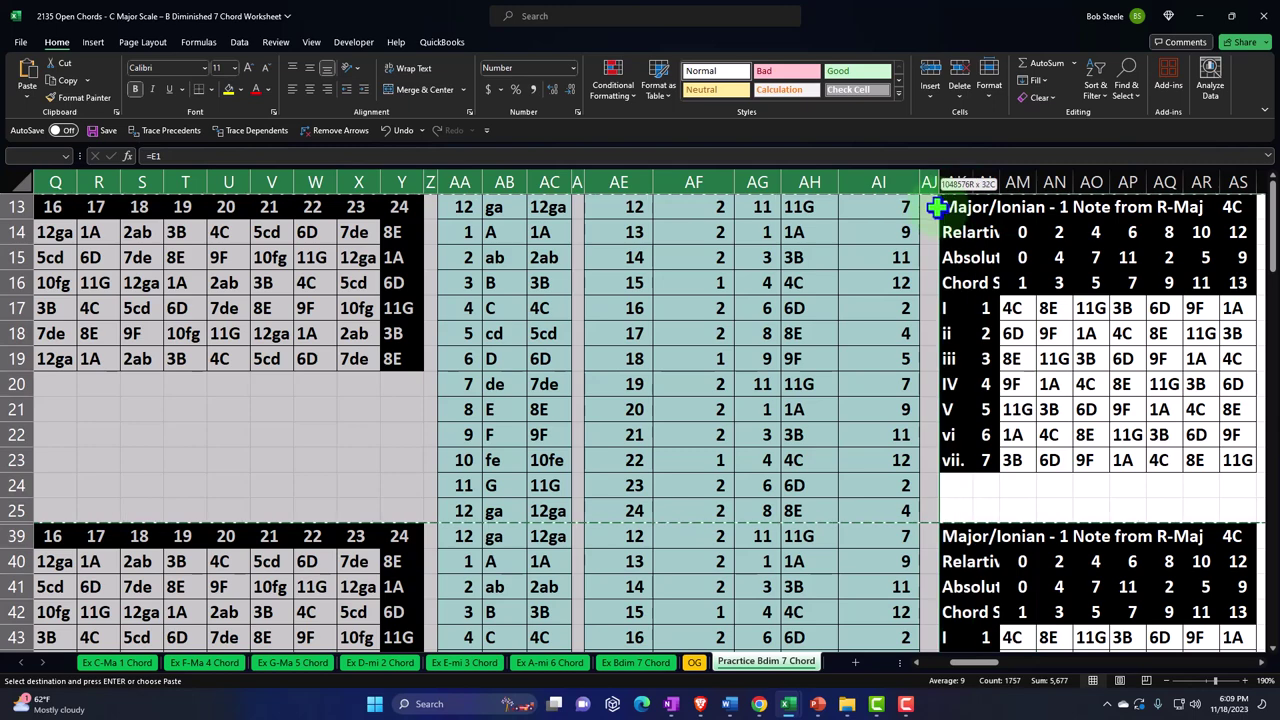
right_click(551, 289)
click(608, 516)
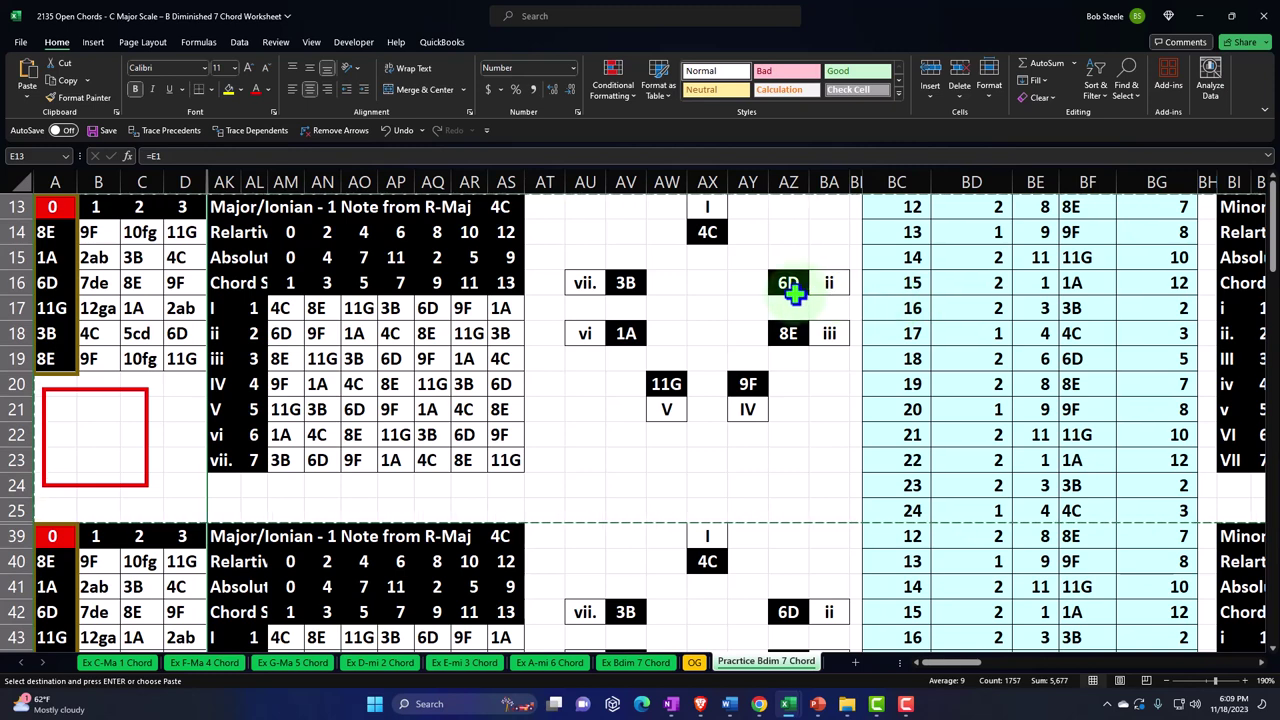
- Hide the blank column AT between the Major/Ionian chord table and its chord circle
click(544, 178)
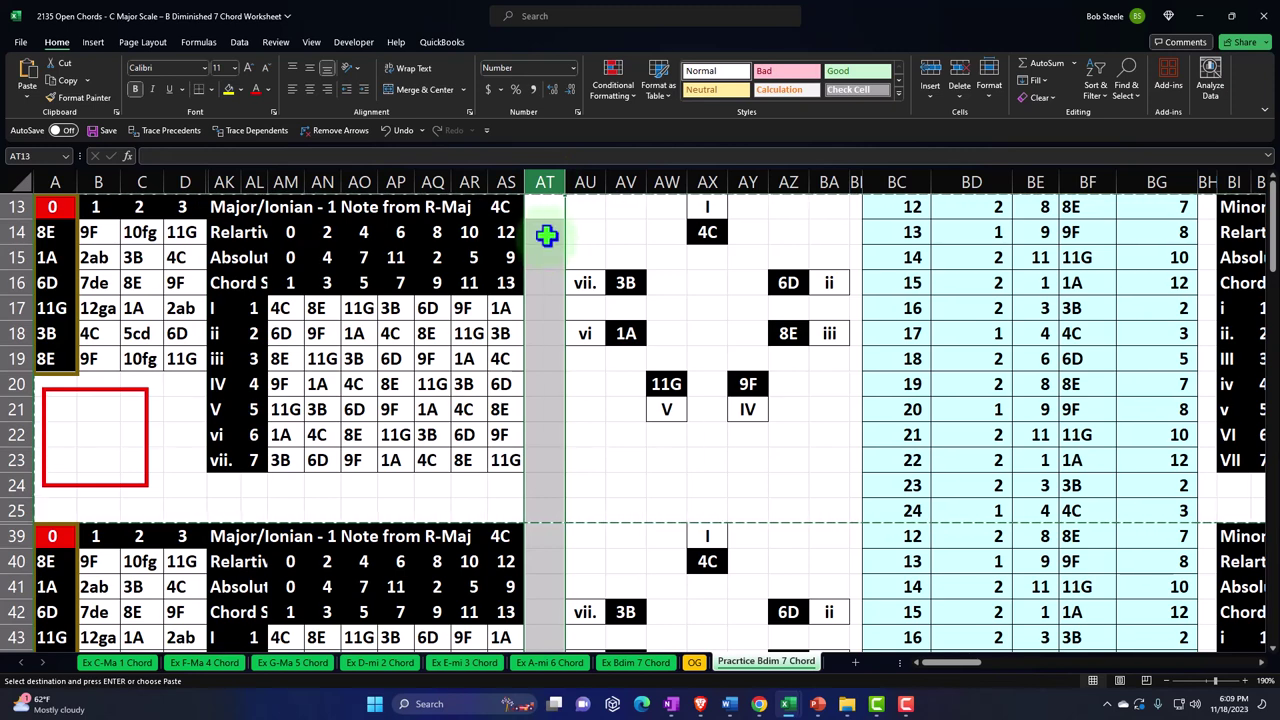
right_click(546, 234)
click(604, 458)
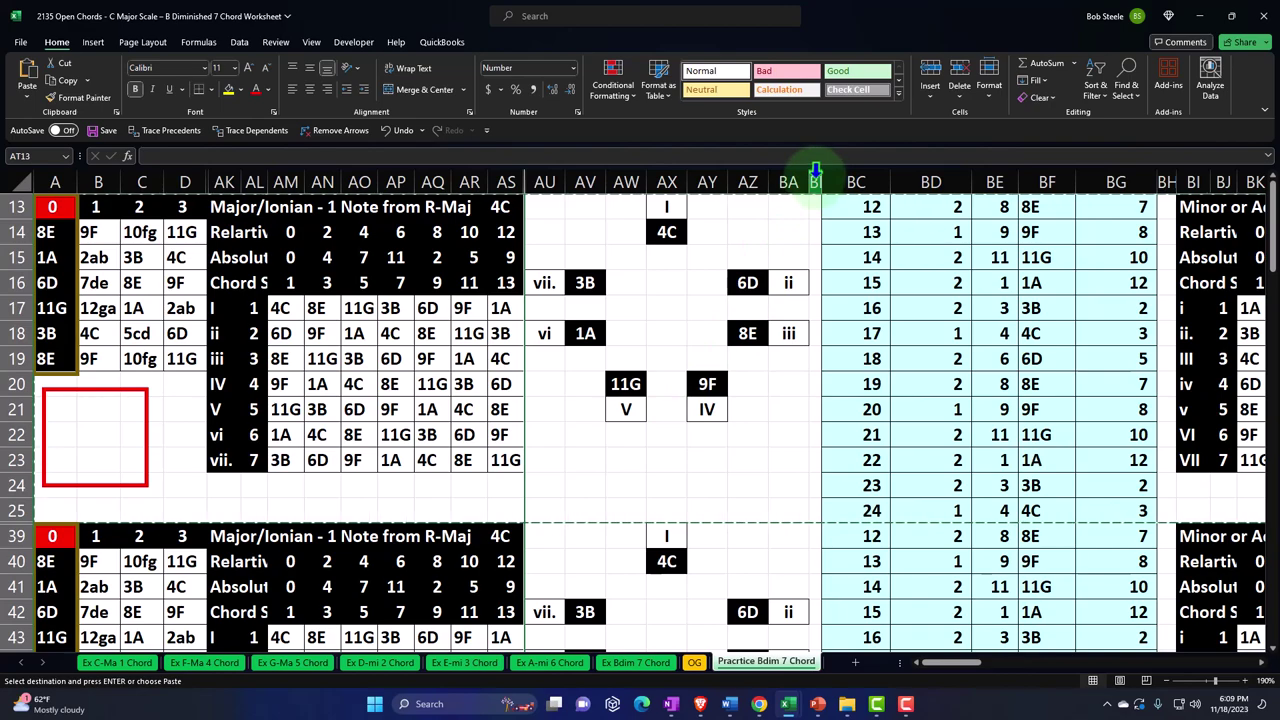
- Hide columns BB to FX so the Locian chord table sits beside the Major/Ionian chord circle
drag(816, 178, 511, 218)
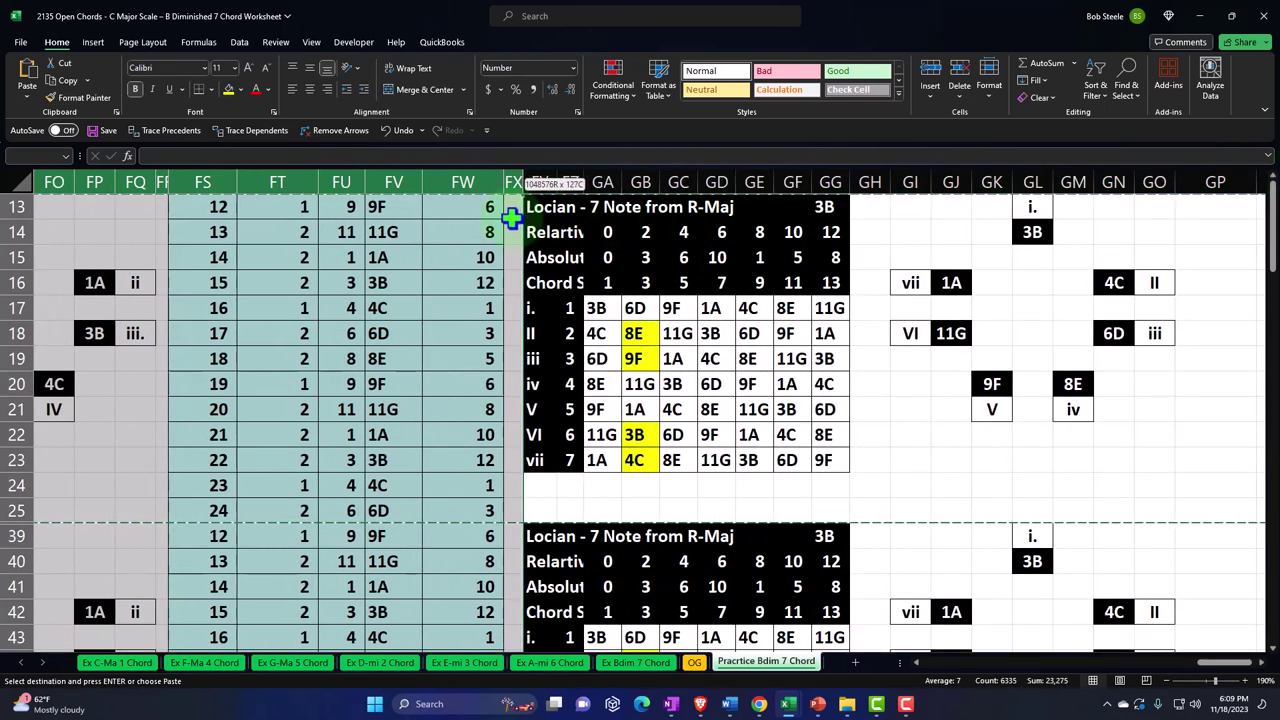
right_click(384, 265)
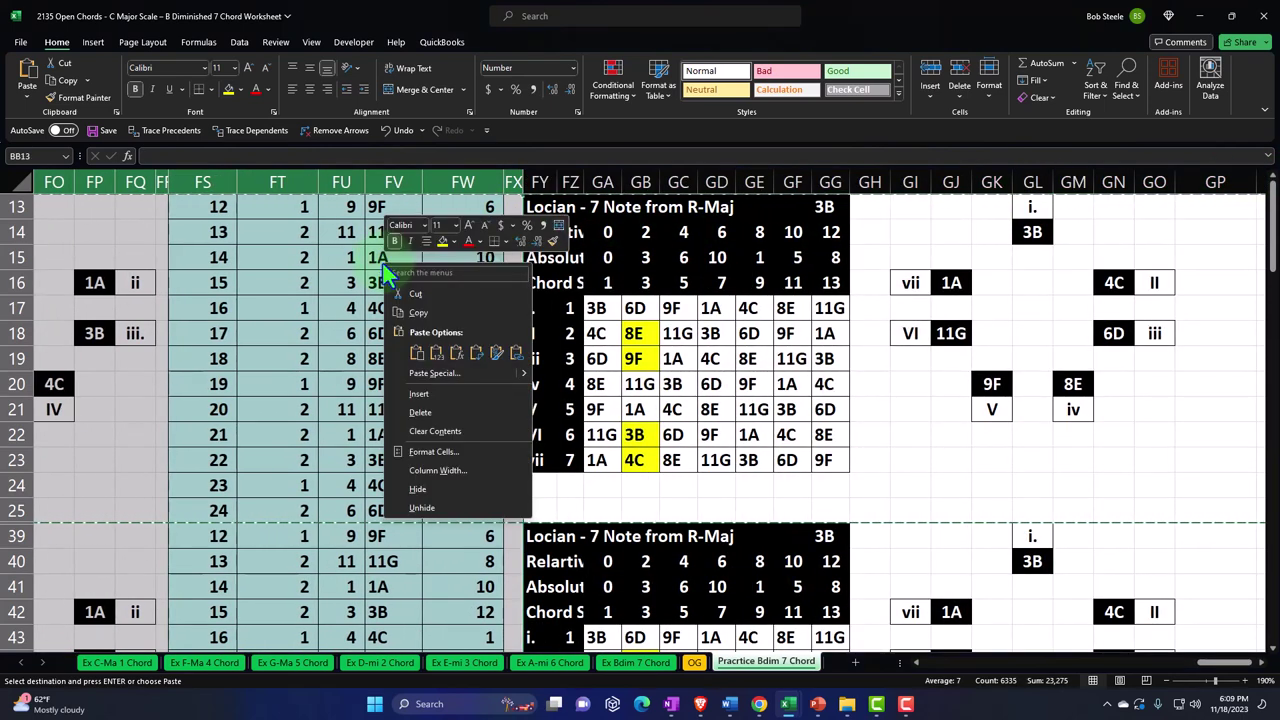
click(442, 488)
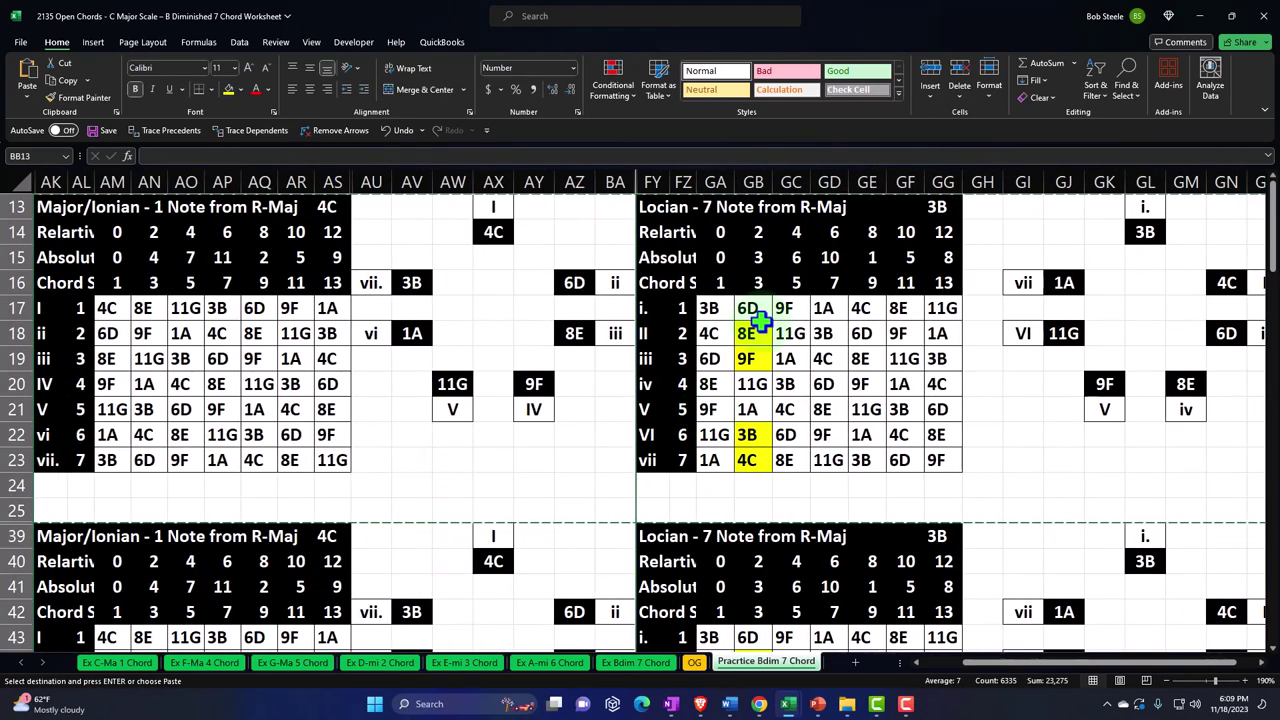
- Remove the yellow fill from cells GB17 to GB23 in the first block's Locian chord table
drag(760, 320, 748, 457)
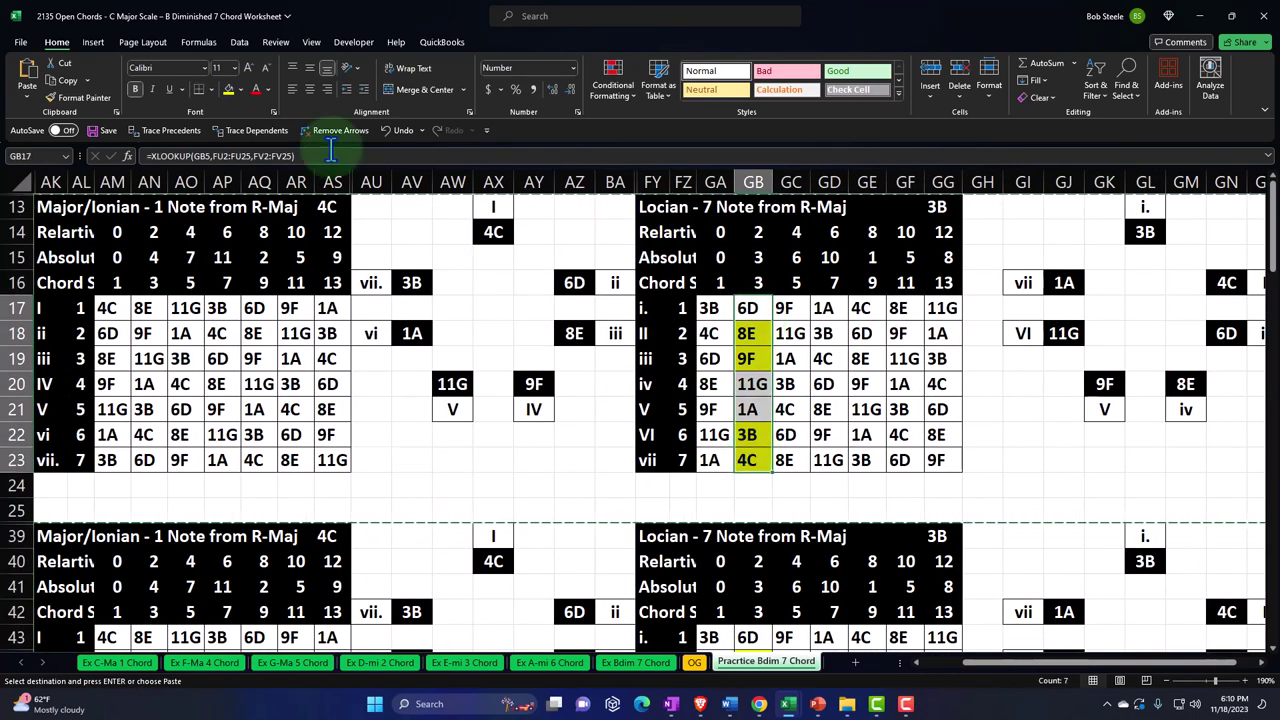
click(240, 89)
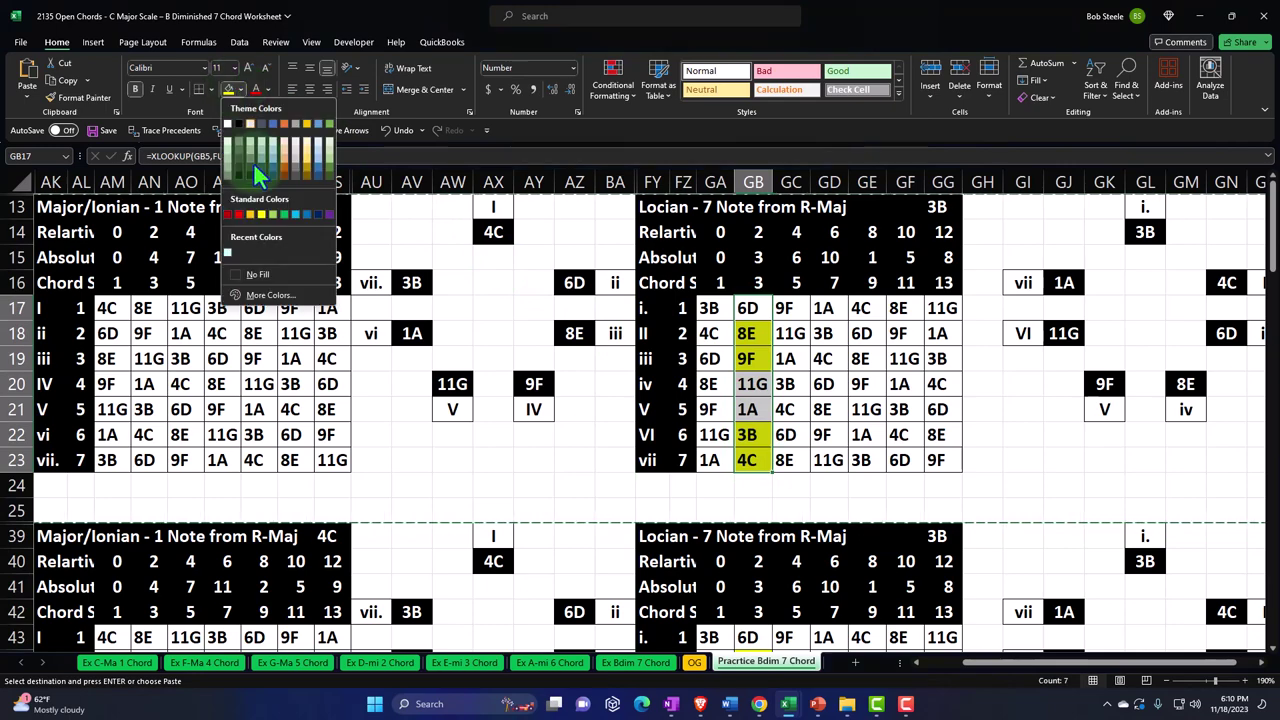
click(246, 268)
click(799, 511)
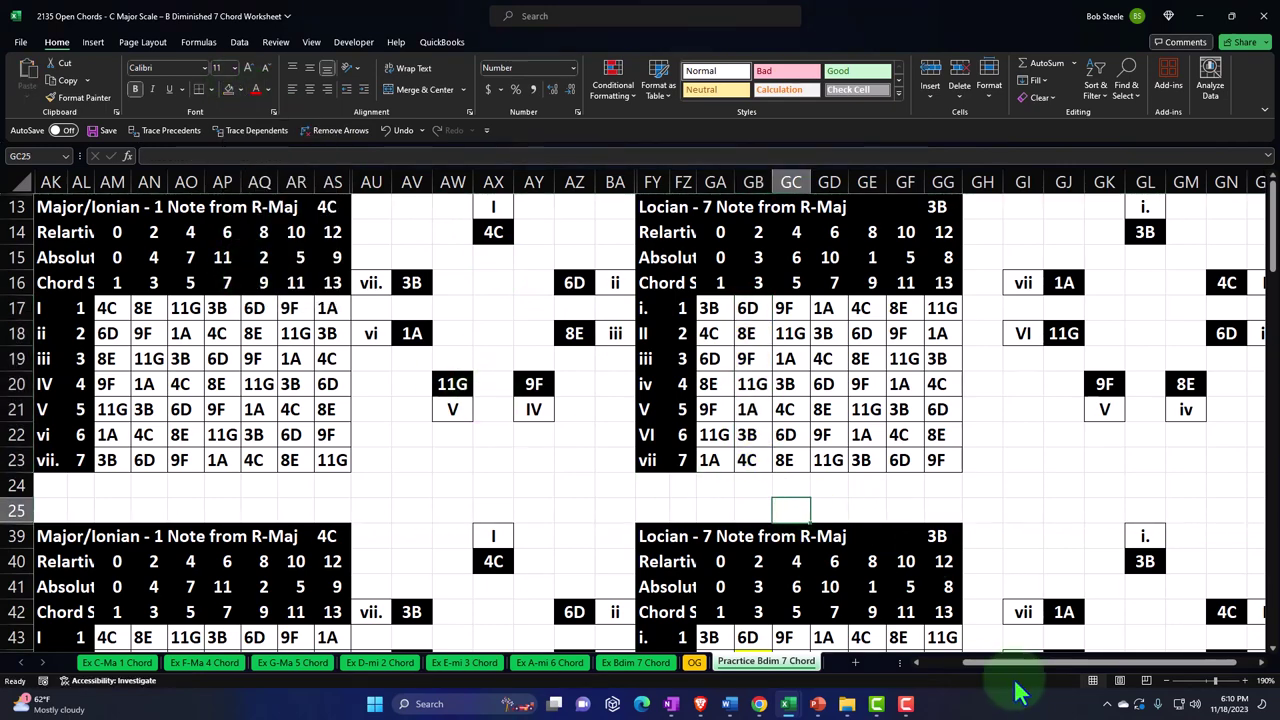
- Narrow label columns AK, AL, FY and FZ of the two chord tables and chord circle columns AU to BA
drag(1000, 672, 935, 672)
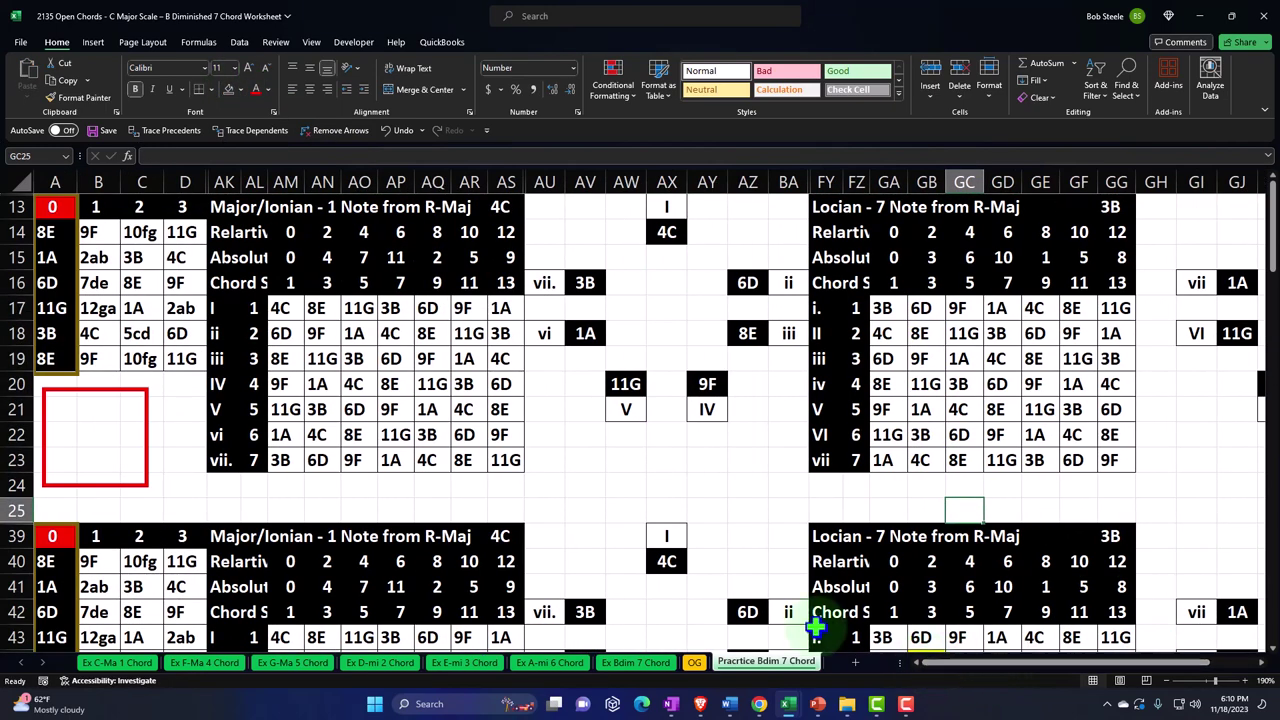
ctrl+scroll(432, 504, up, 1)
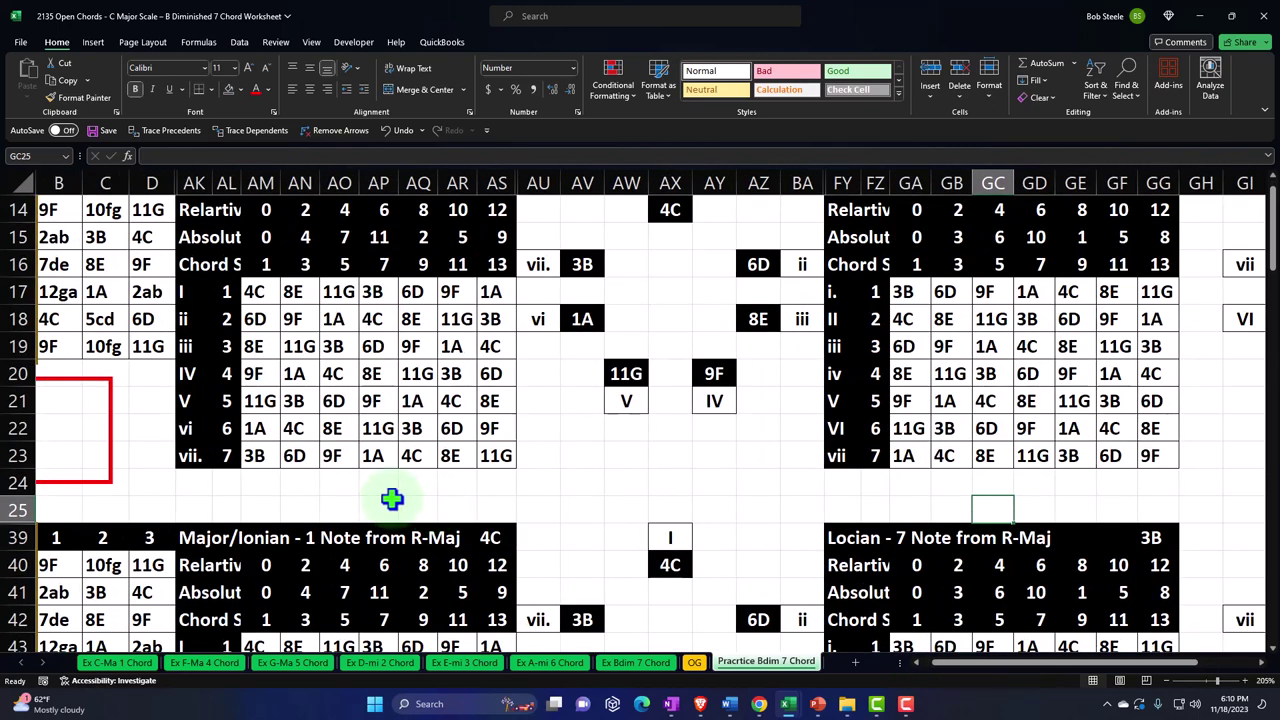
ctrl+scroll(391, 500, up, 1)
drag(972, 676, 903, 668)
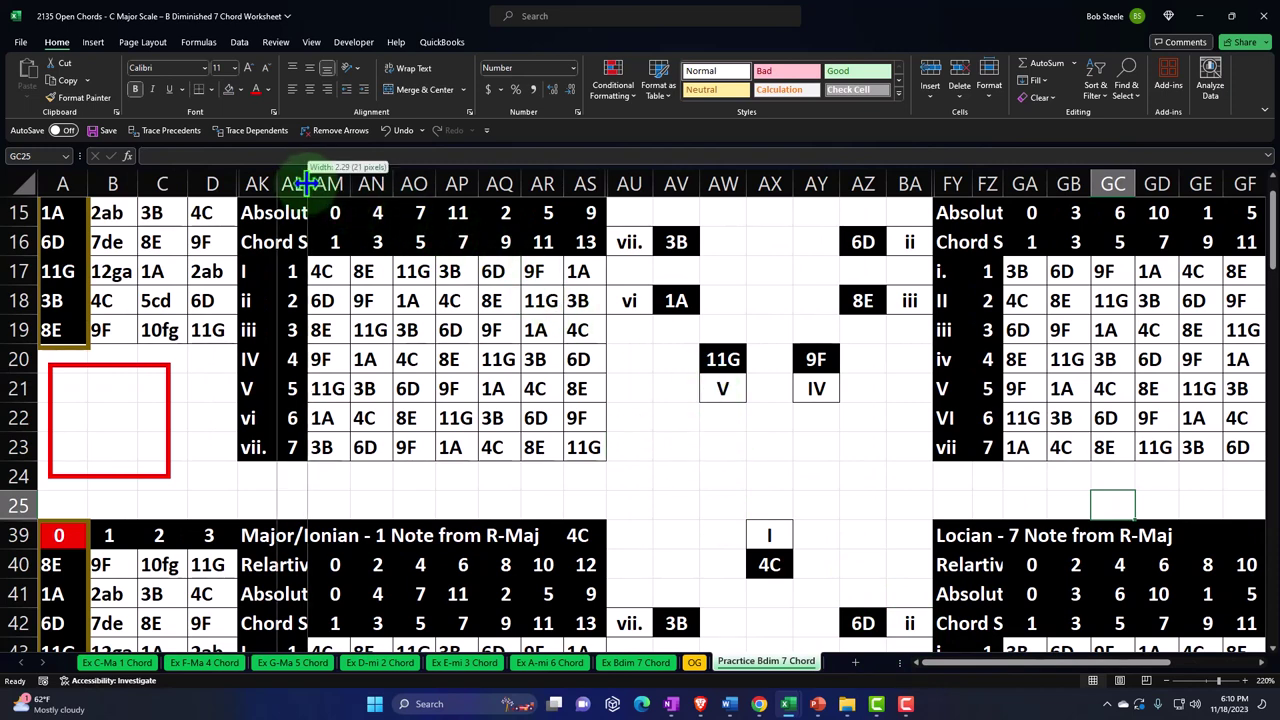
drag(305, 183, 268, 186)
click(940, 183)
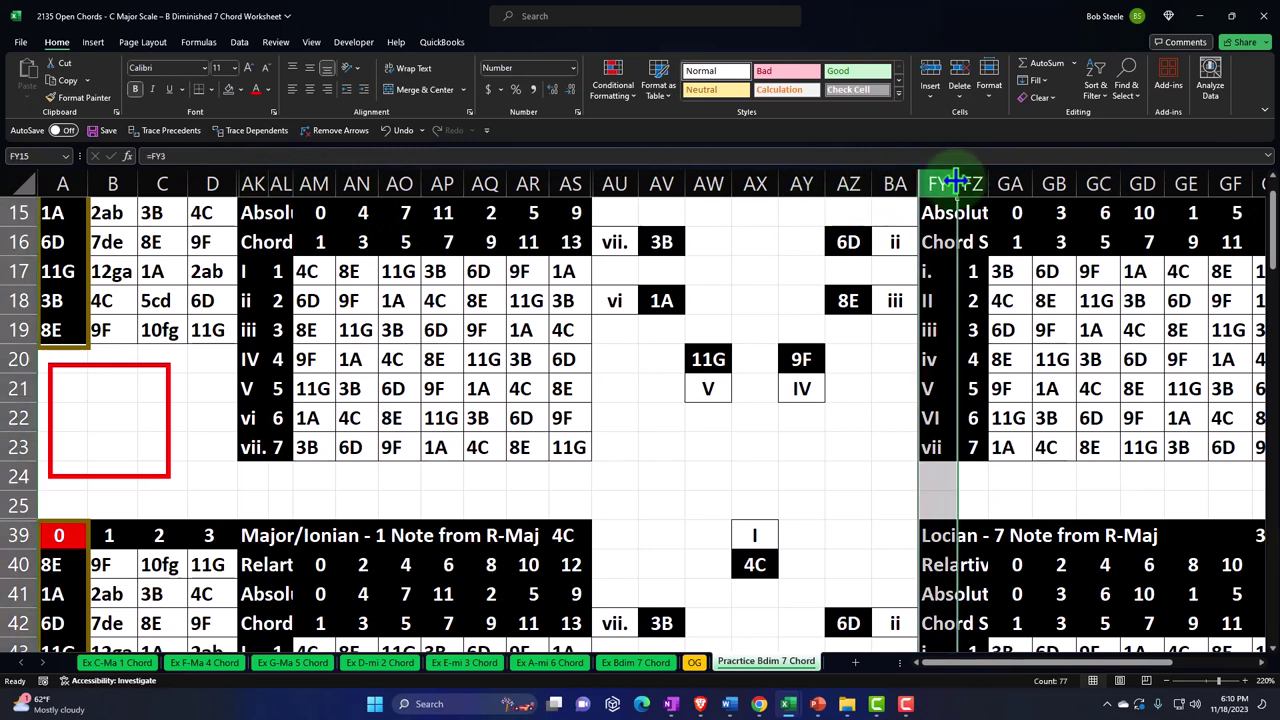
mouse_move(957, 183)
mouse_down()
mouse_move(943, 186)
mouse_move(972, 181)
mouse_move(944, 184)
mouse_up()
drag(628, 183, 866, 183)
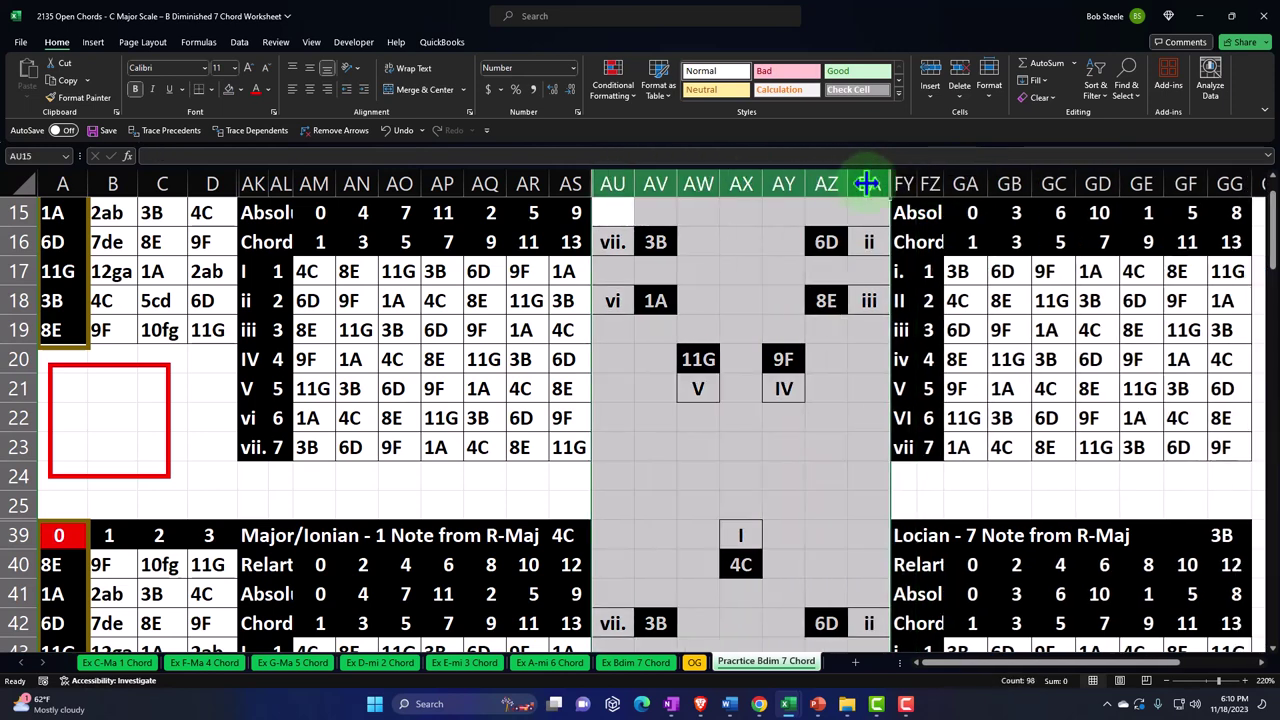
click(858, 402)
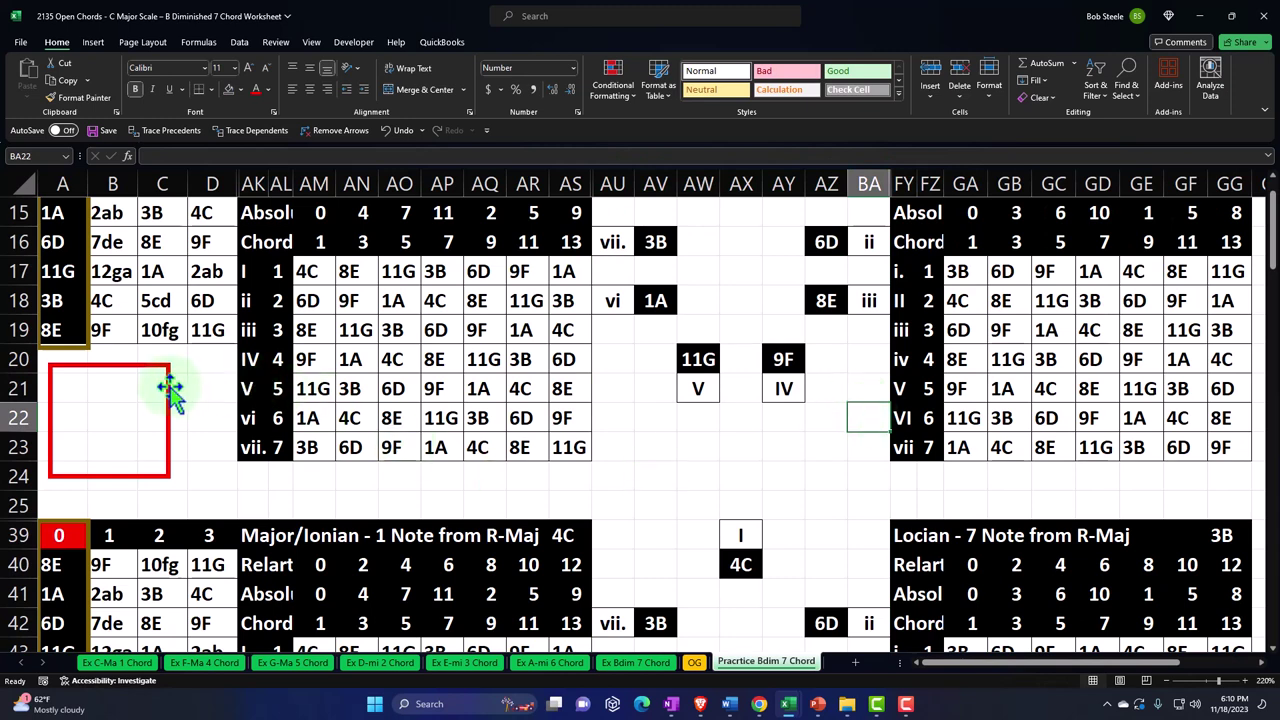
- Fit the red rectangle around the vii row through 3B, 6D and 9F in the Major/Ionian table, and place a copy around the Locian table's row i
drag(170, 390, 362, 458)
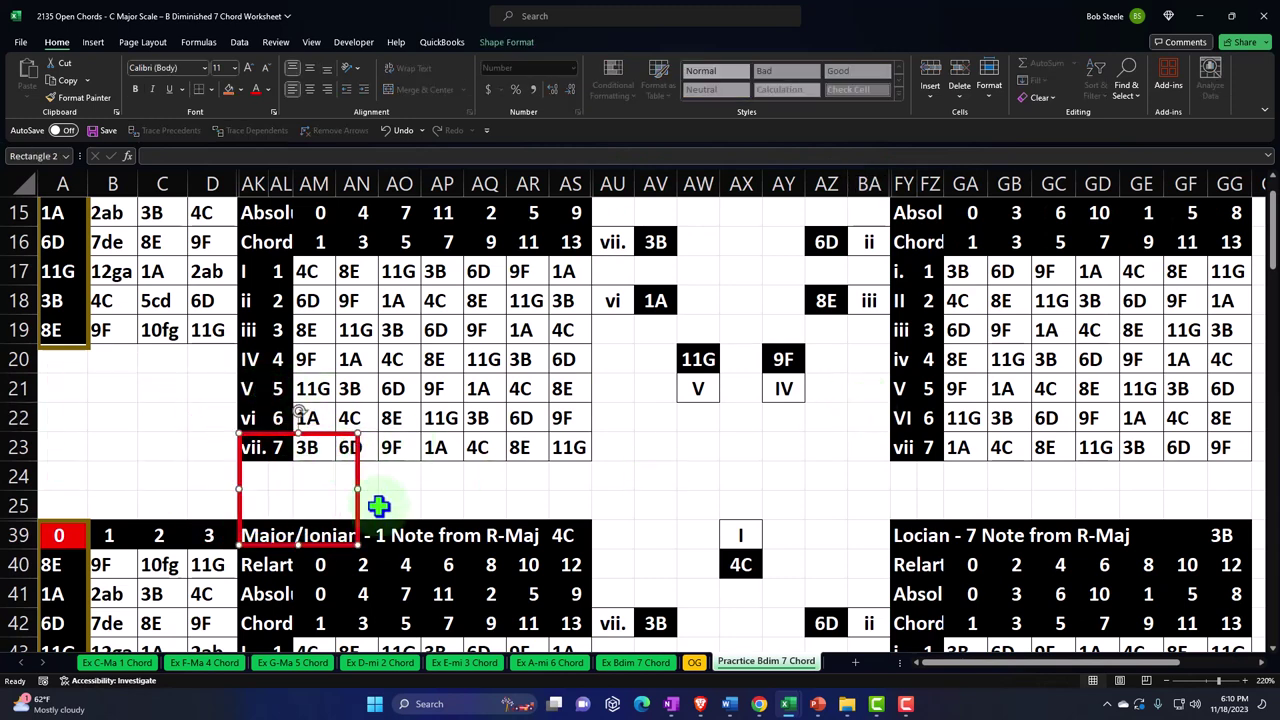
drag(360, 541, 395, 463)
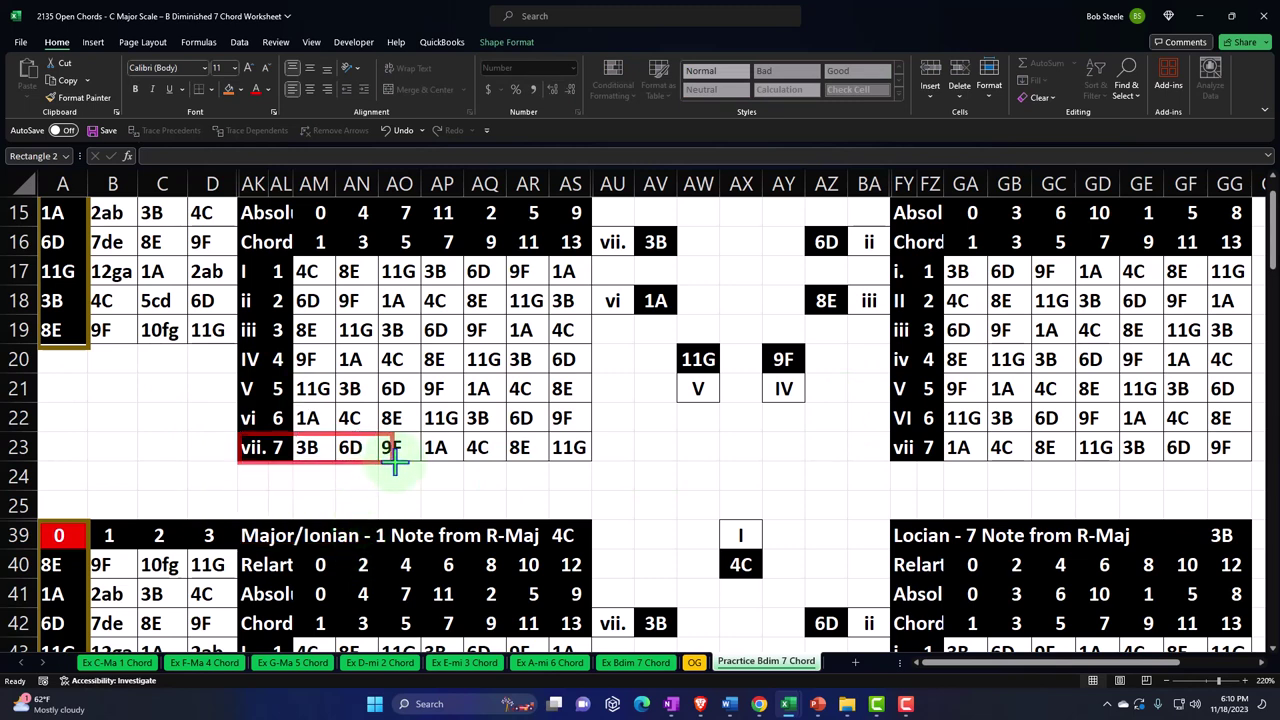
mouse_move(414, 458)
mouse_down()
mouse_move(403, 486)
mouse_move(826, 389)
mouse_move(1006, 280)
mouse_move(1030, 287)
mouse_up()
key(ctrl+c)
key(ctrl+v)
scroll(1030, 330, up, 1)
drag(926, 345, 921, 340)
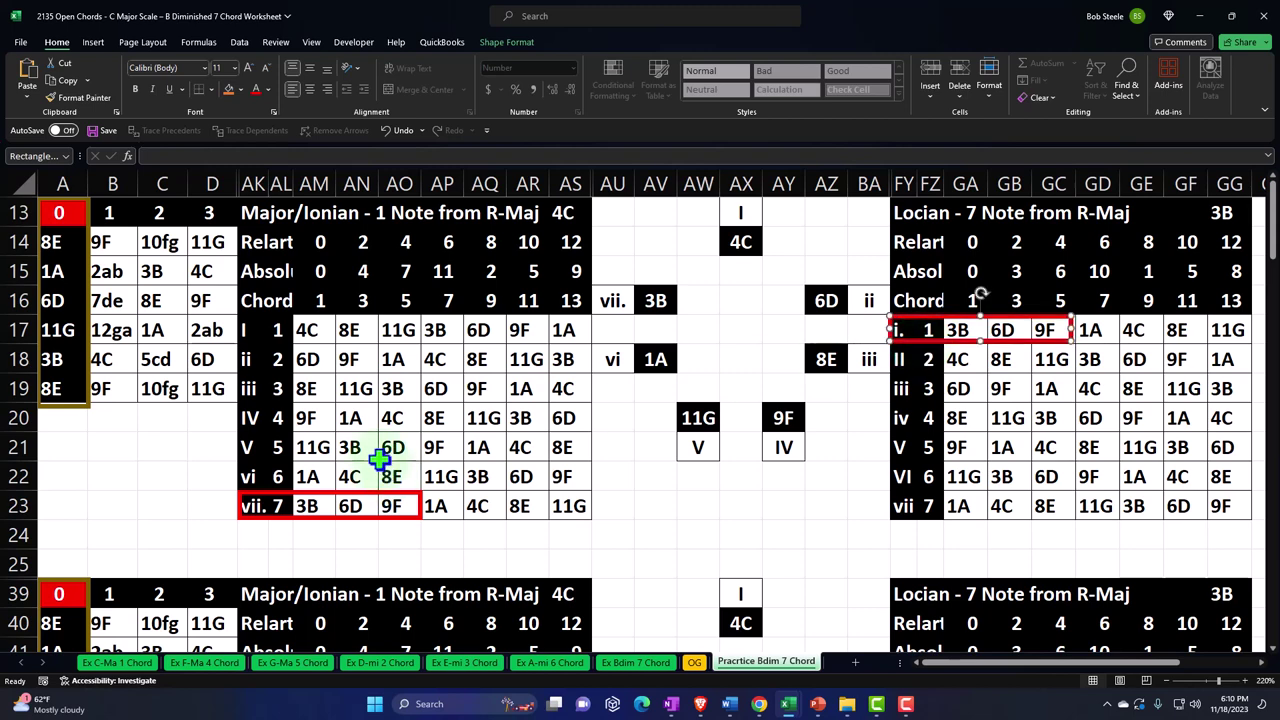
click(274, 329)
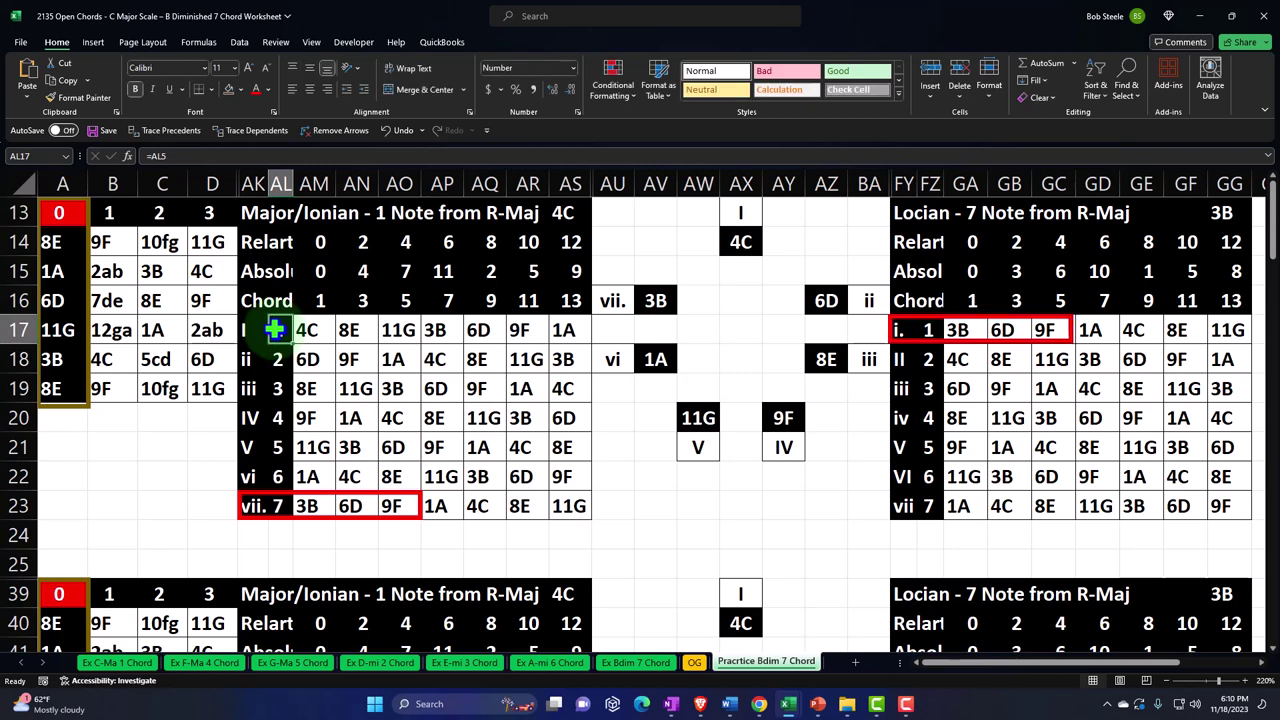
click(283, 478)
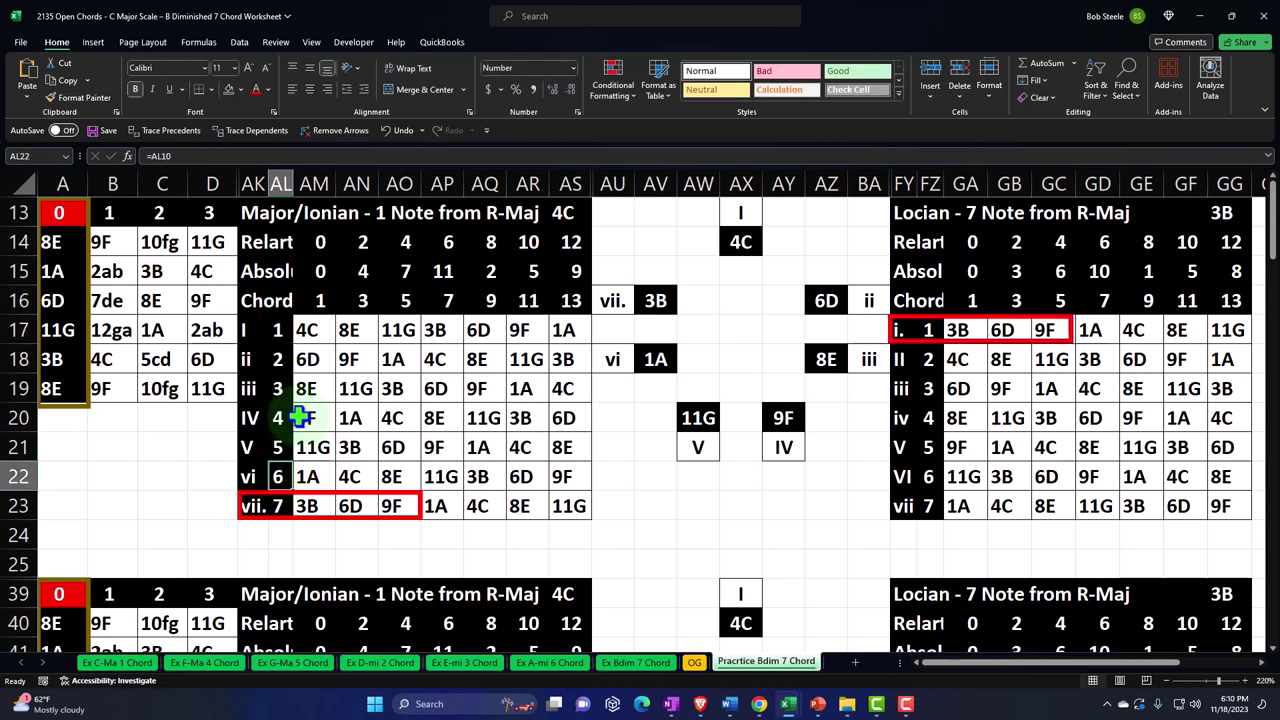
click(307, 358)
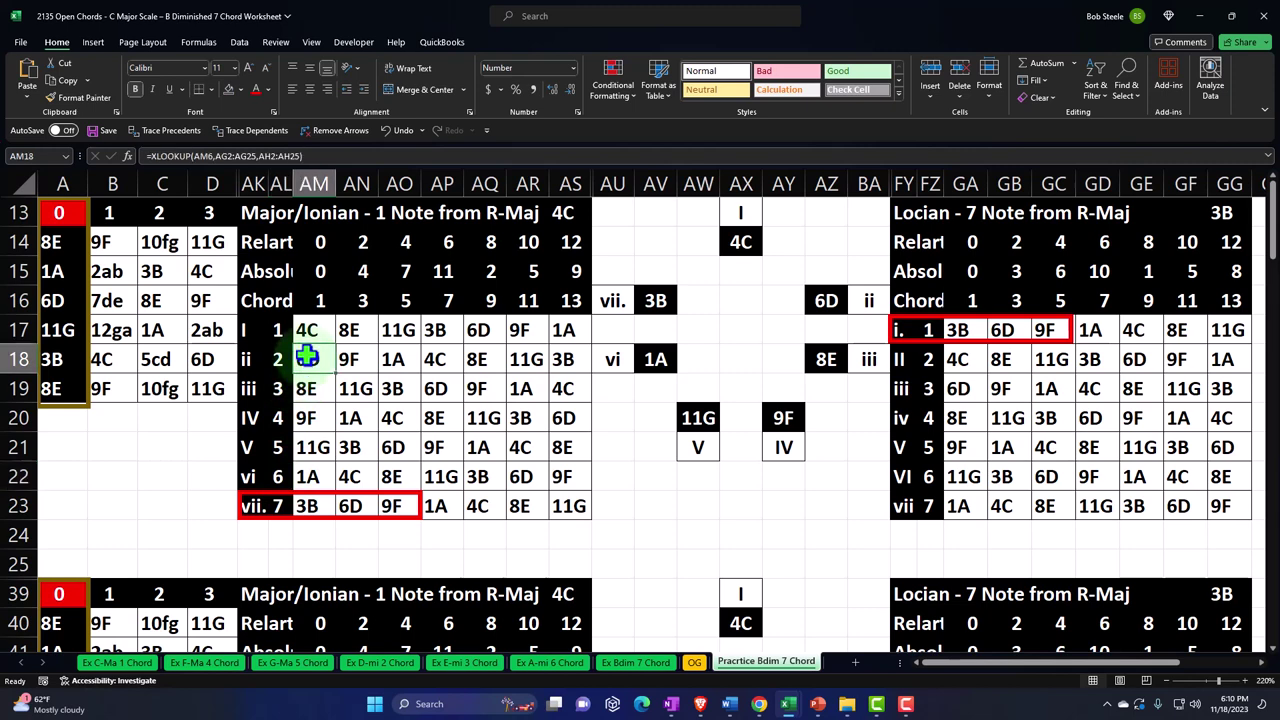
click(313, 505)
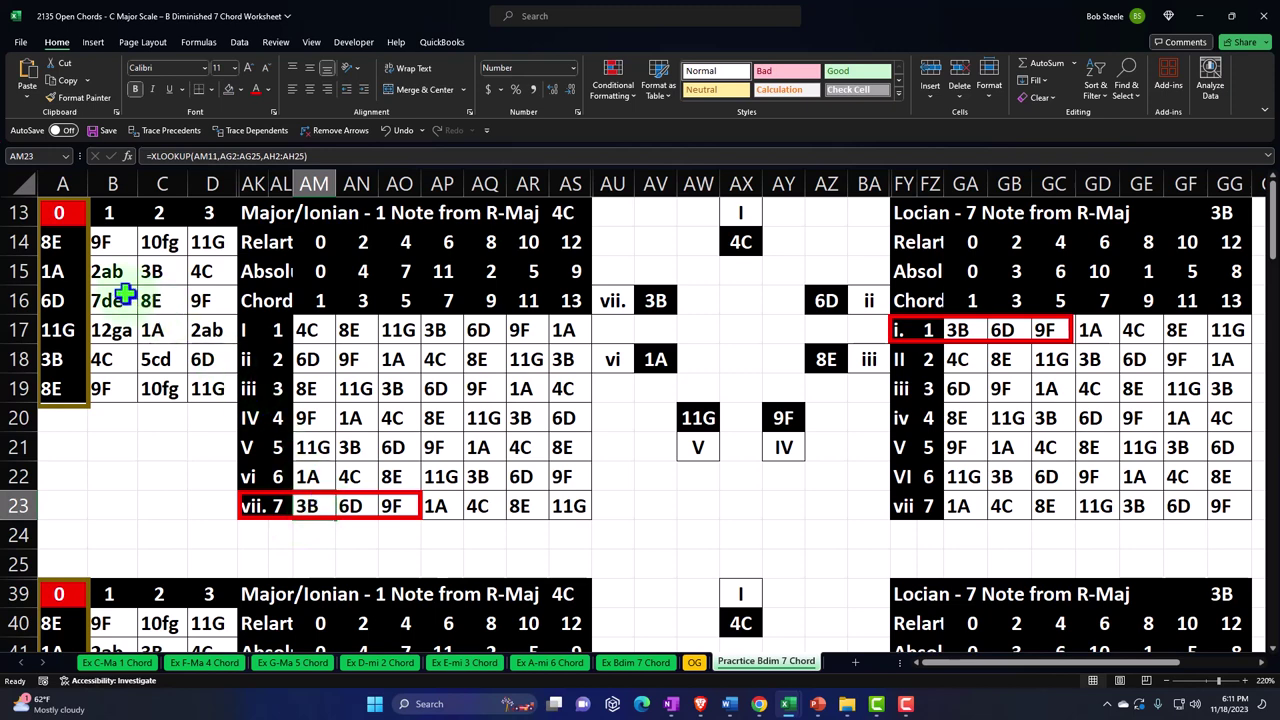
- Add an Equal To conditional format to fretboard cells A14 to D19 for =$AM$23 with Green Fill with Dark Green Text
drag(52, 245, 207, 389)
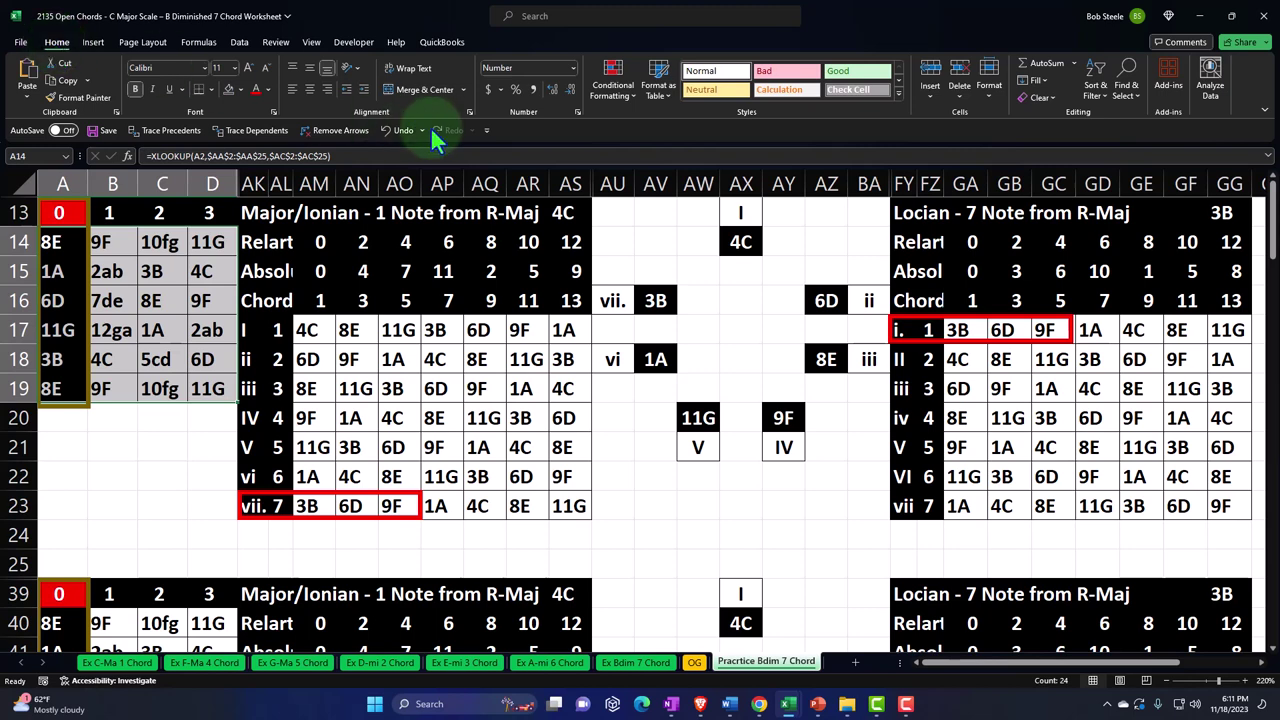
click(607, 89)
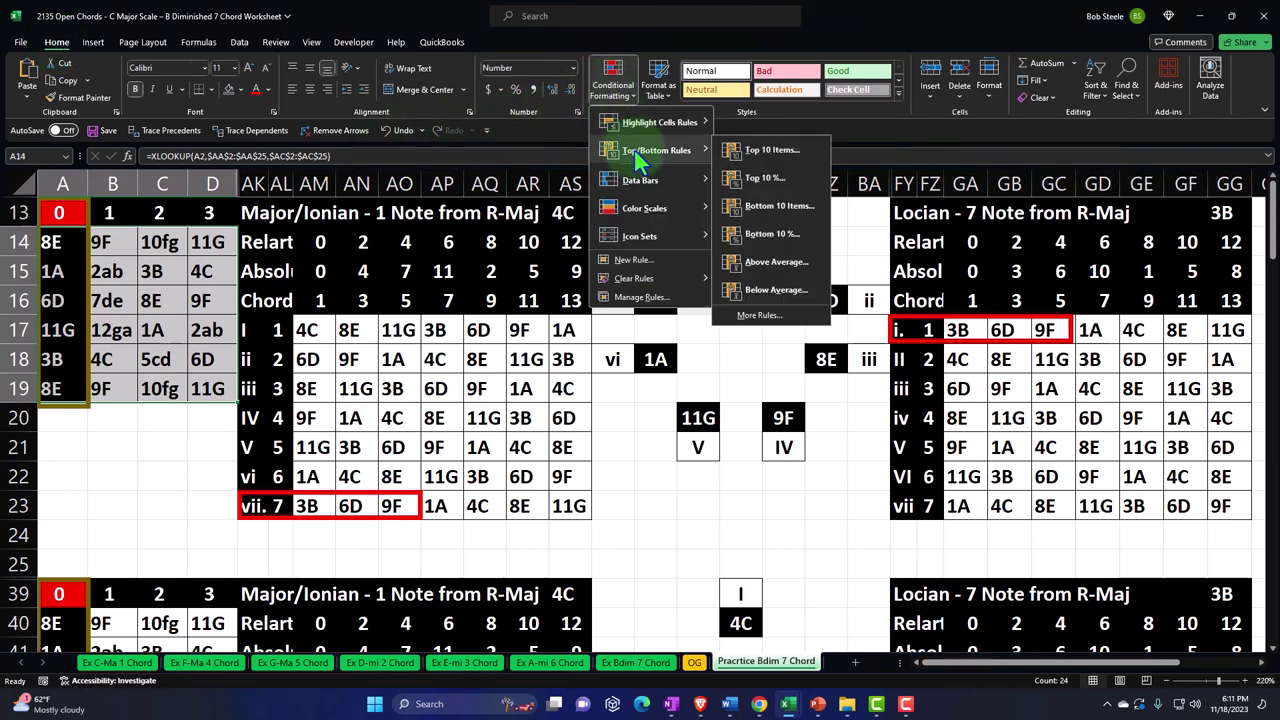
mouse_move(640, 124)
click(740, 206)
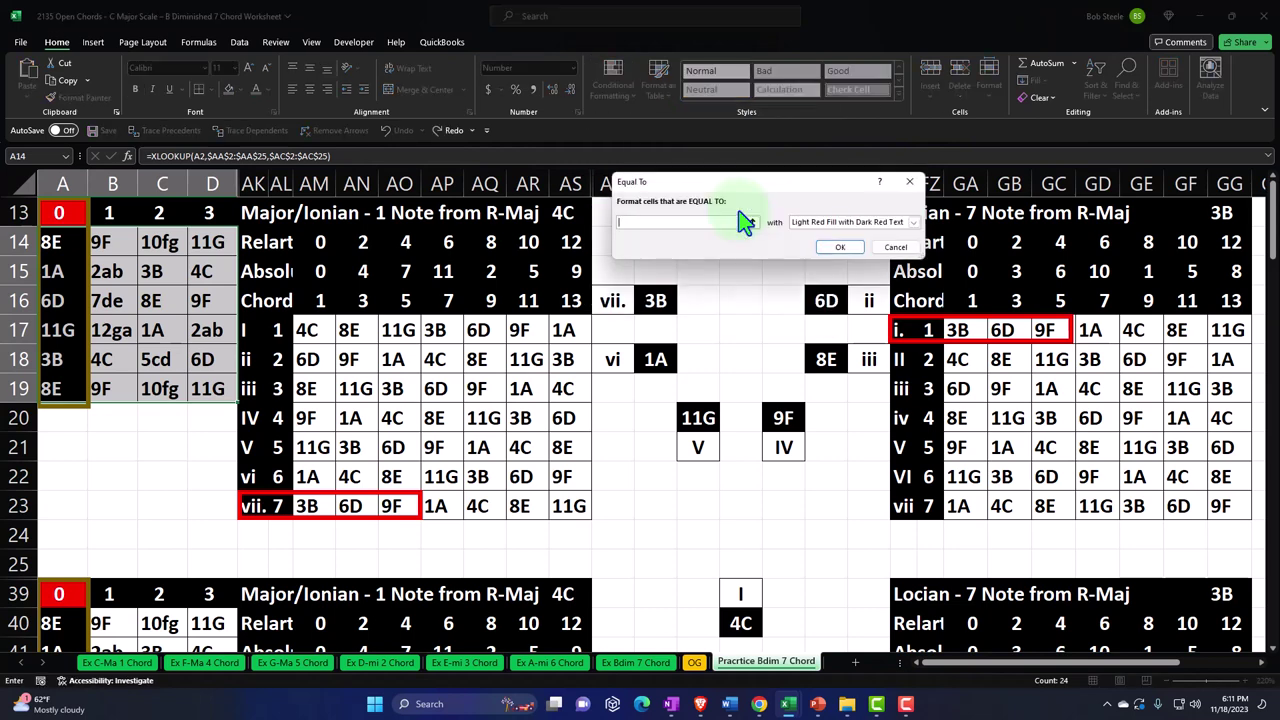
click(307, 505)
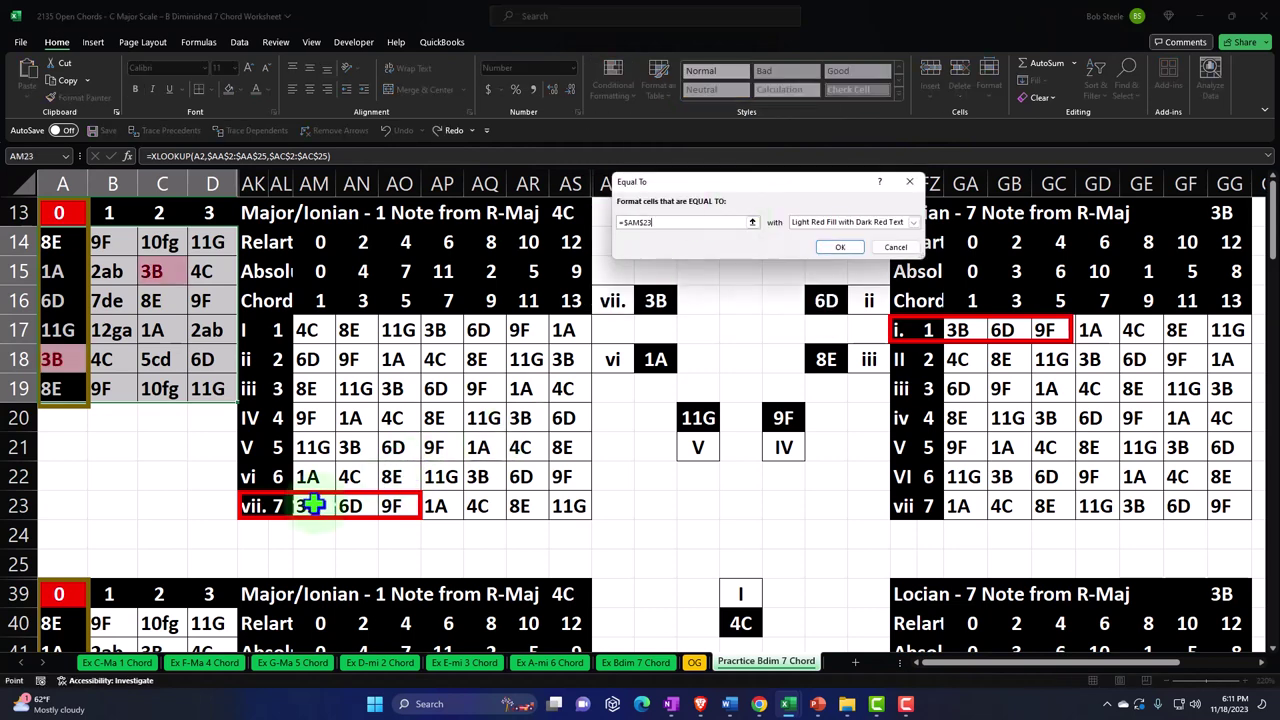
click(912, 222)
click(900, 251)
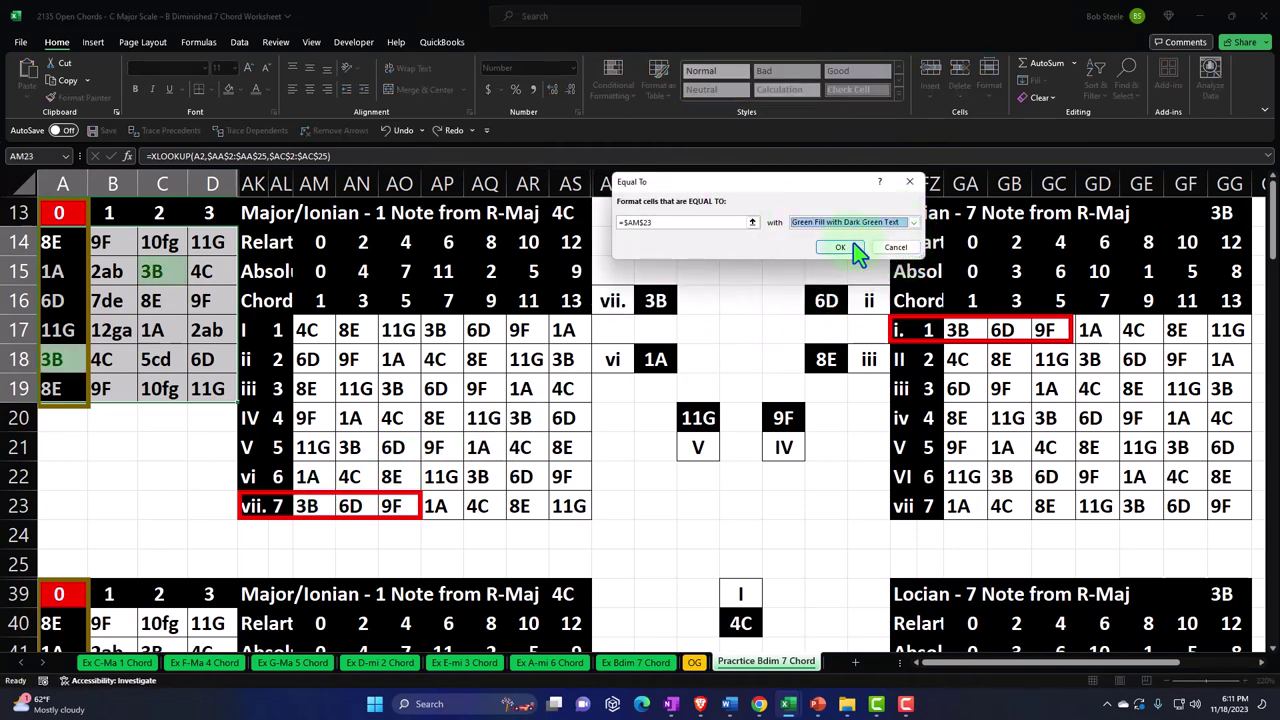
click(847, 247)
- Add an Equal To conditional format to the same fretboard cells for =$AN$23 with Light Red Fill with Dark Red Text
click(615, 92)
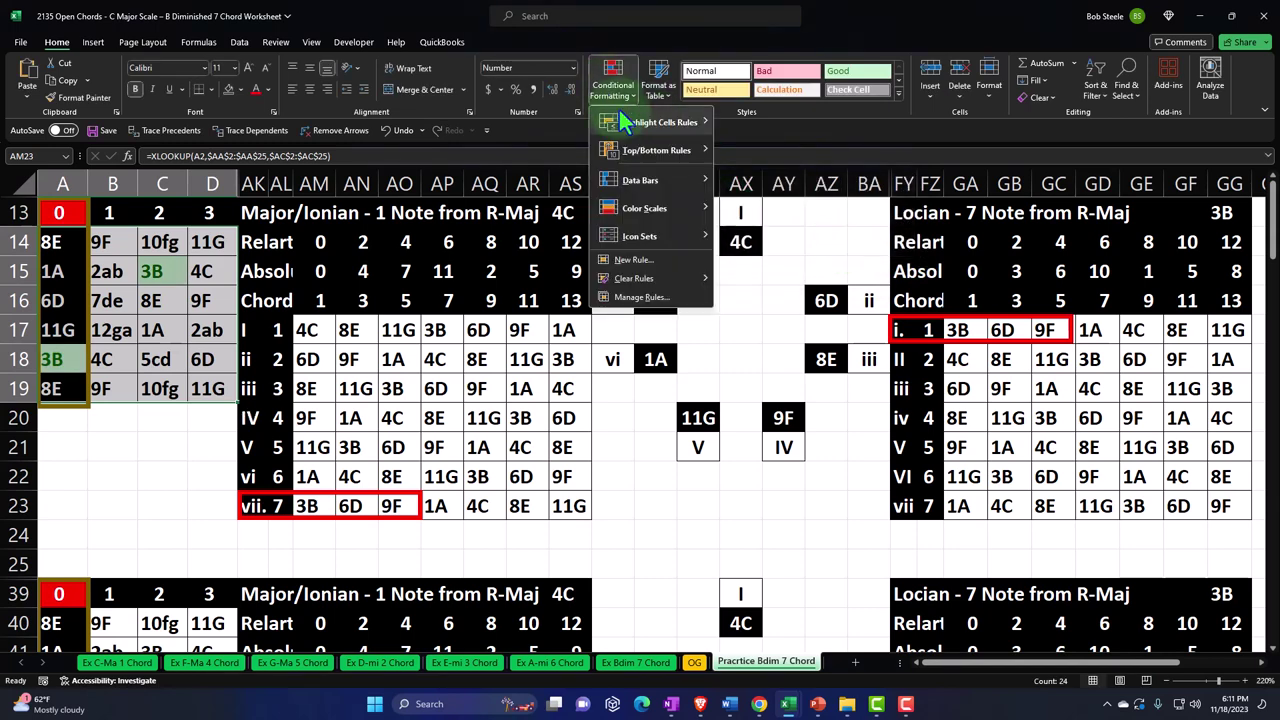
mouse_move(625, 126)
click(764, 205)
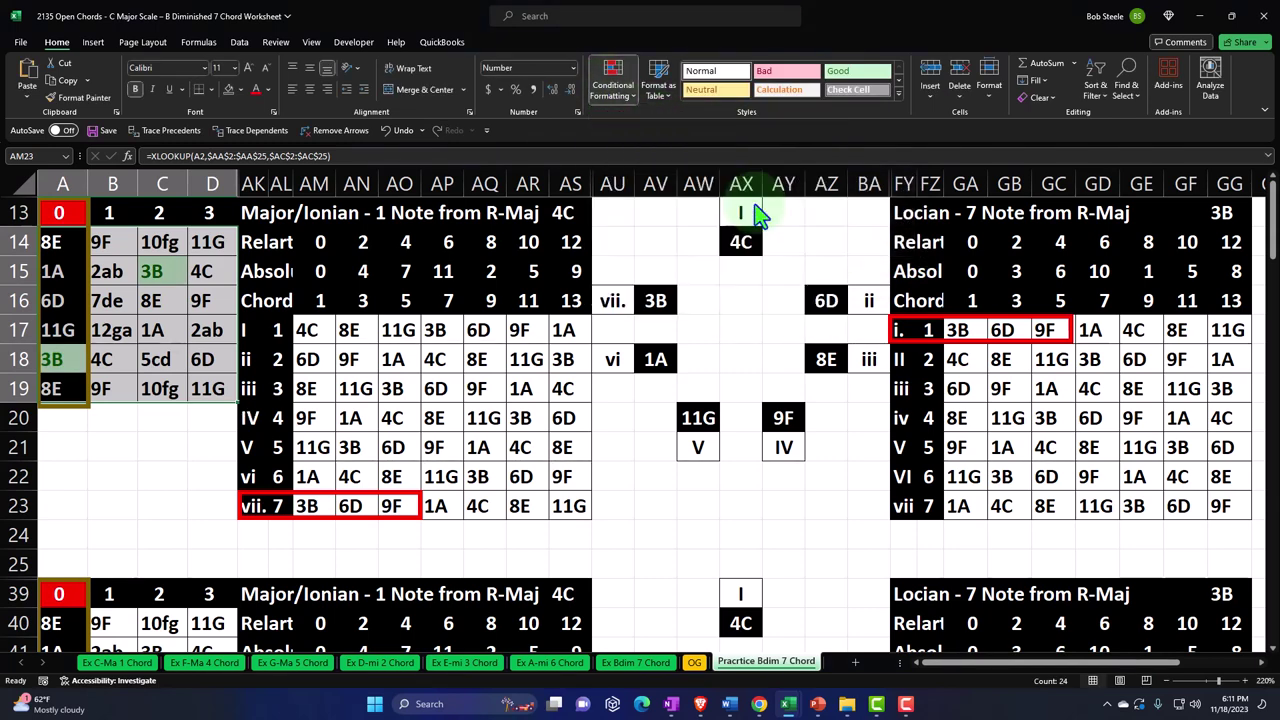
click(358, 505)
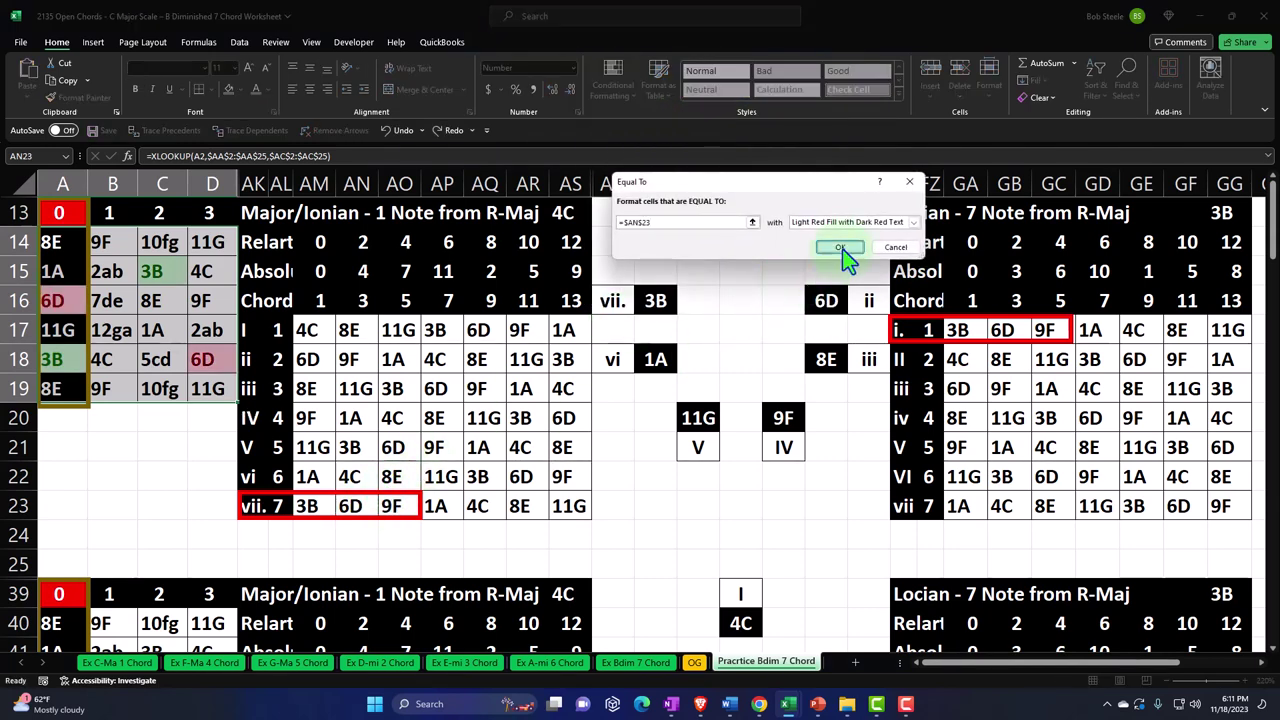
click(842, 251)
- Add an Equal To conditional format to the same fretboard cells for =$AO$23 with Yellow Fill with Dark Yellow Text
click(603, 90)
mouse_move(612, 114)
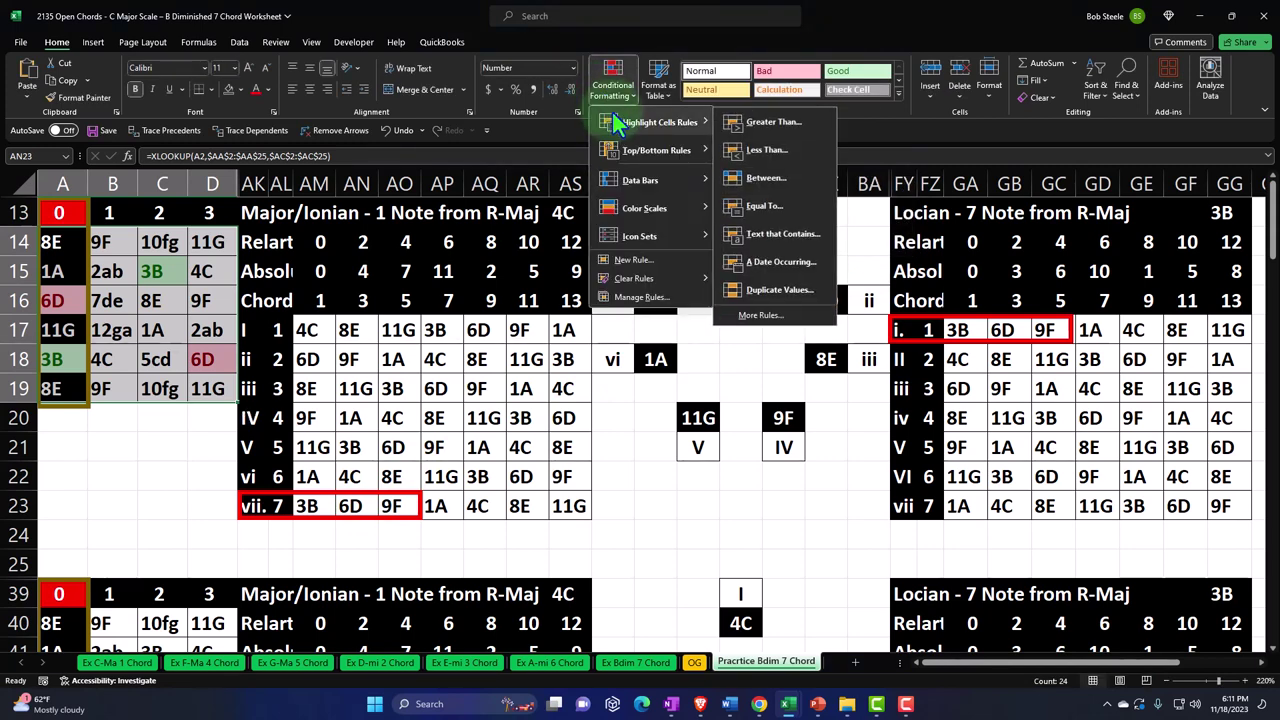
click(760, 207)
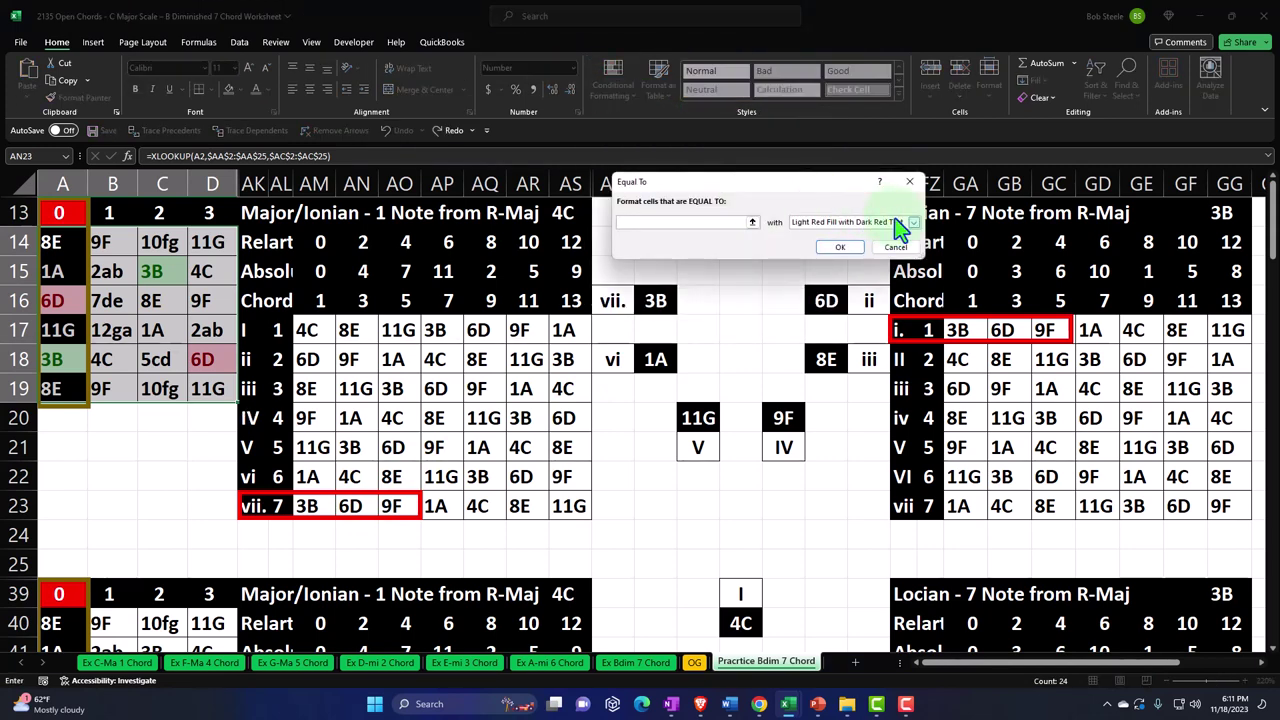
click(398, 506)
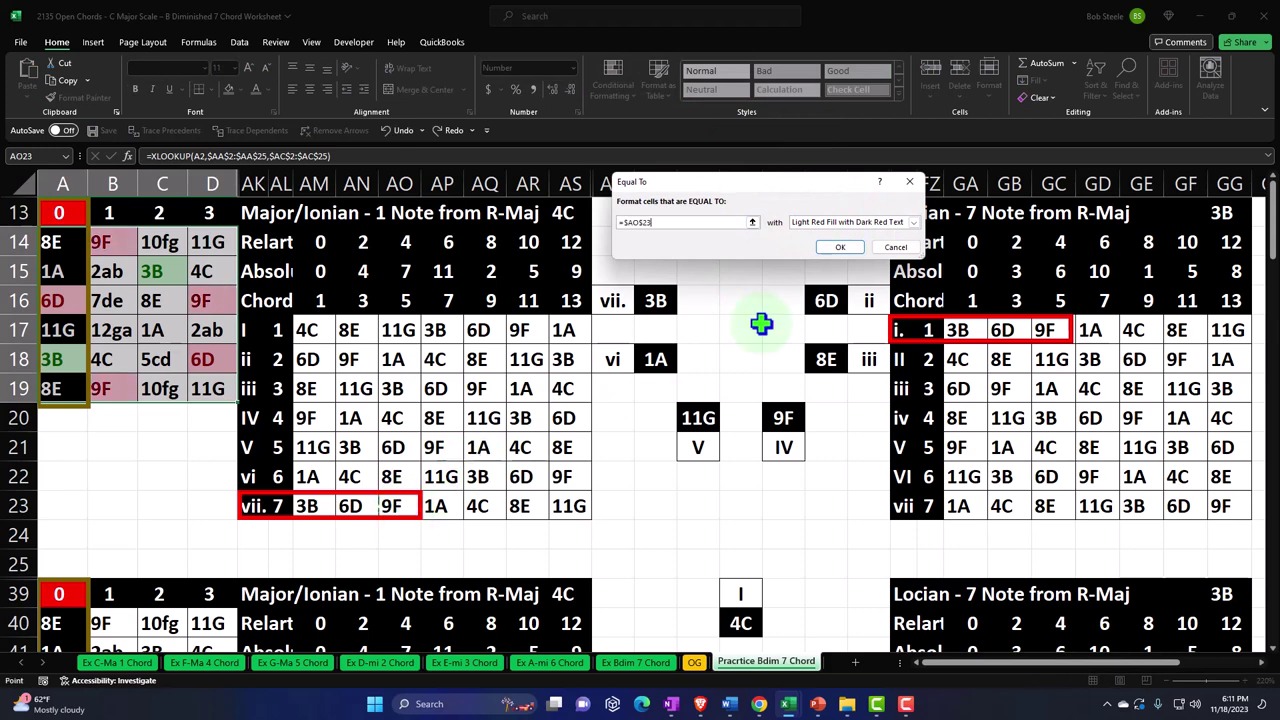
click(890, 222)
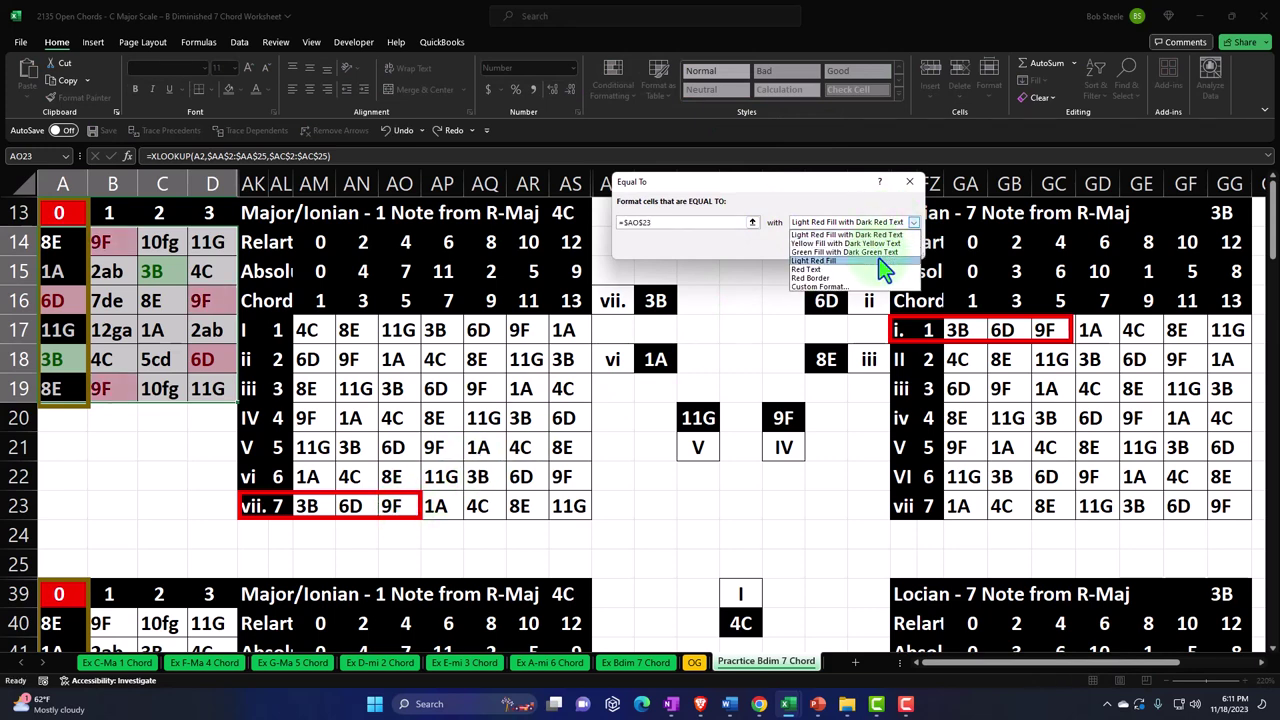
click(860, 243)
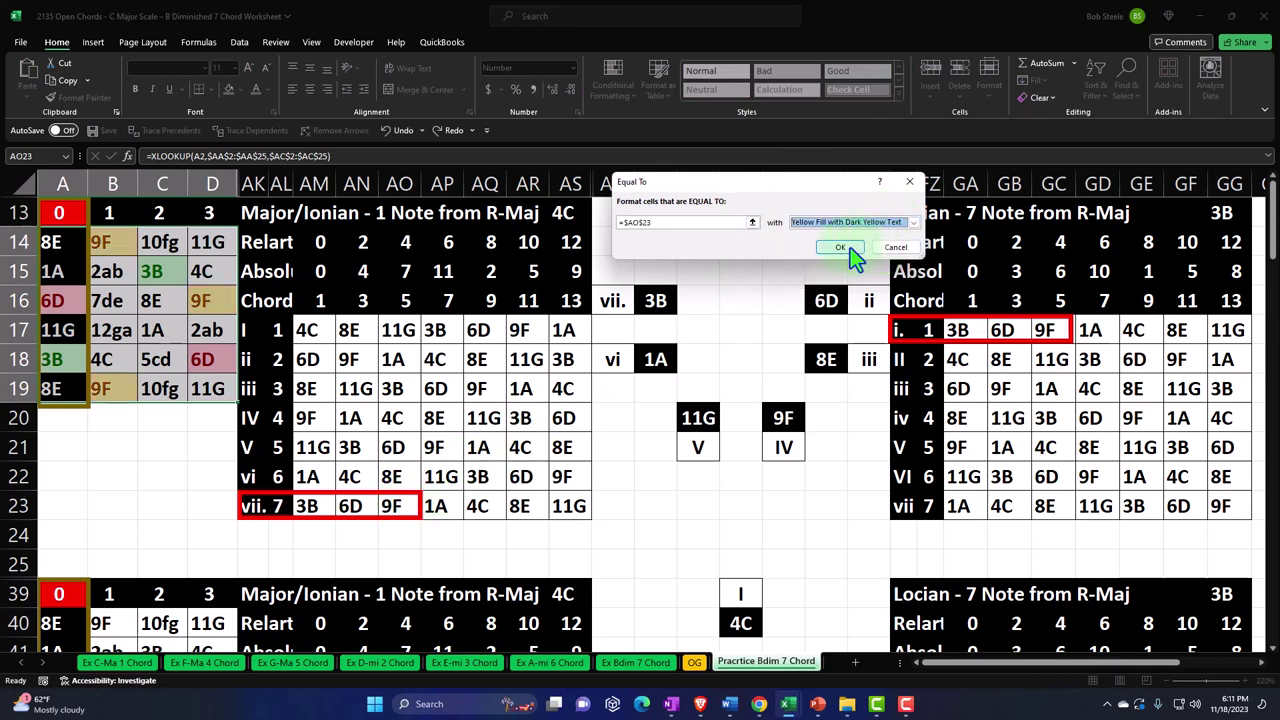
click(845, 250)
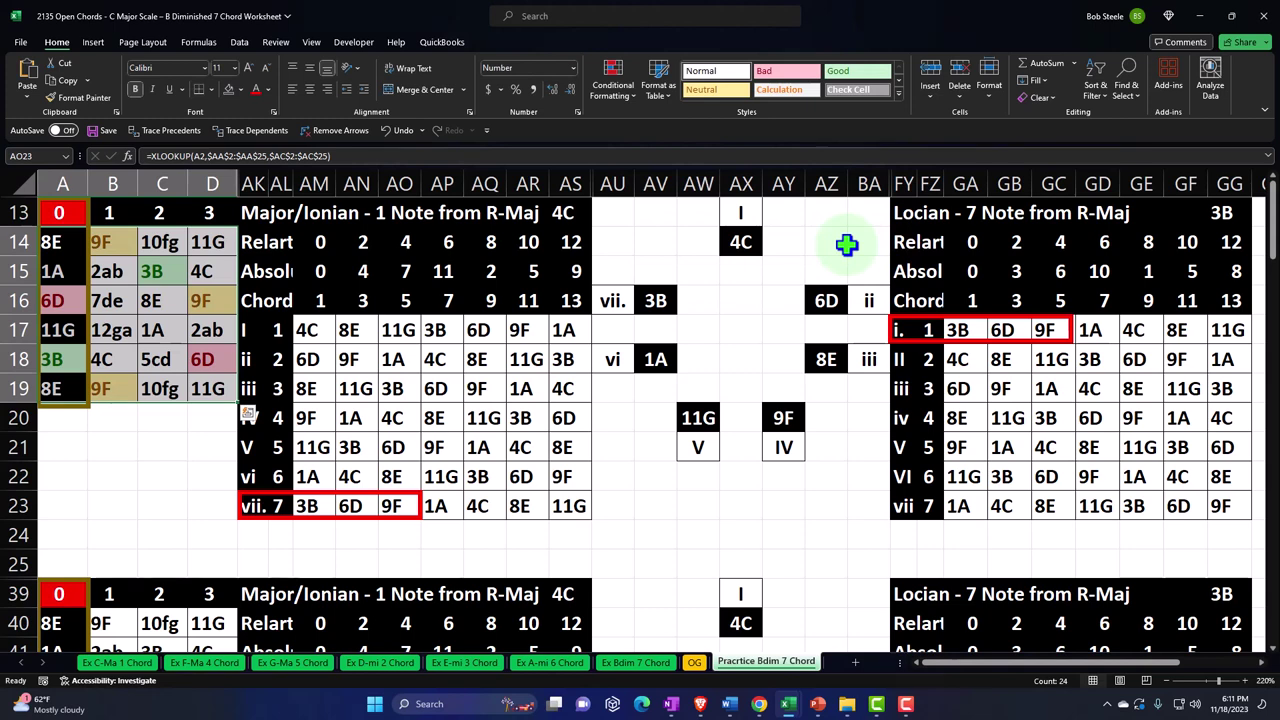
click(490, 271)
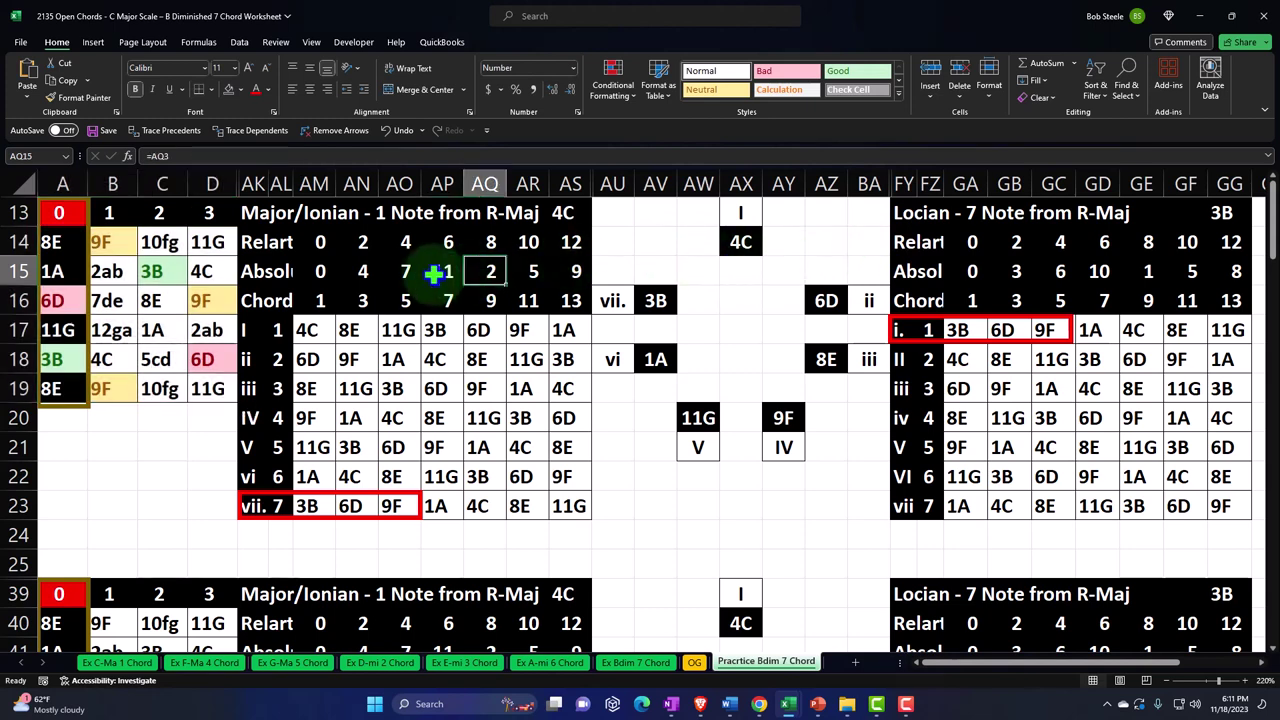
drag(365, 271, 405, 271)
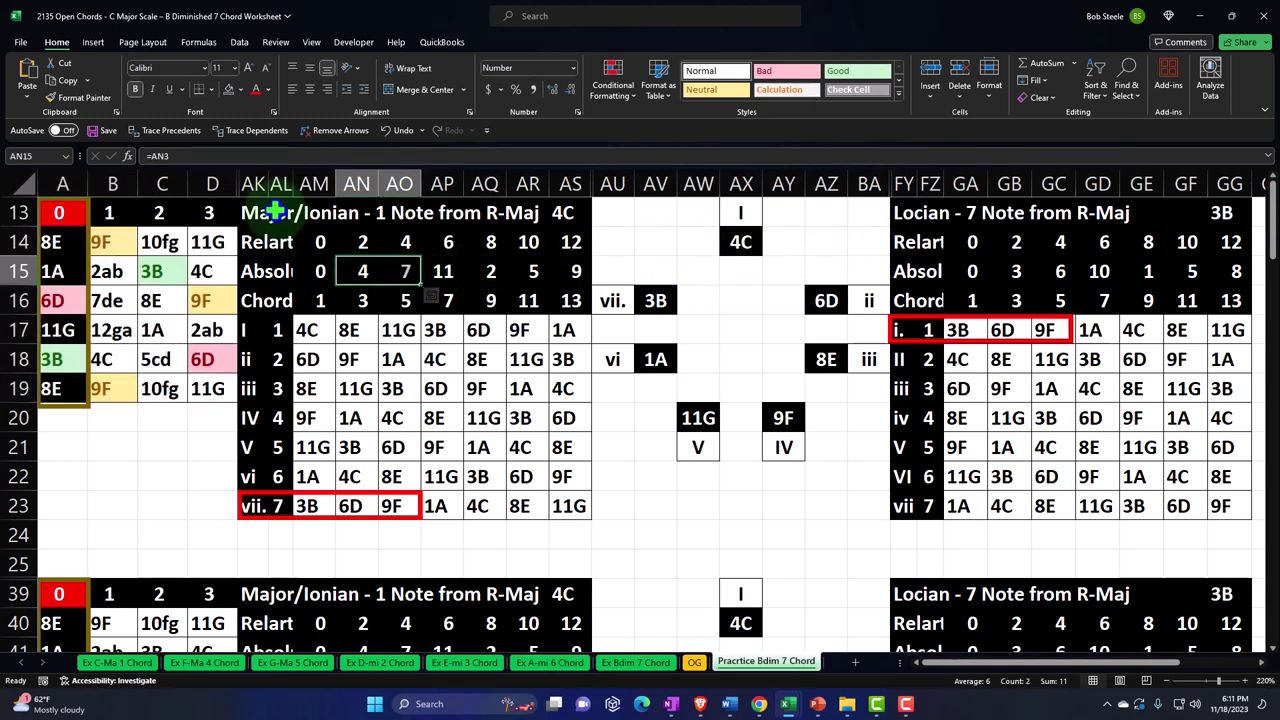
- Colour the absolute interval values 4 and 7 in AN15:AO15 yellow in the first Major/Ionian table
click(240, 89)
click(240, 89)
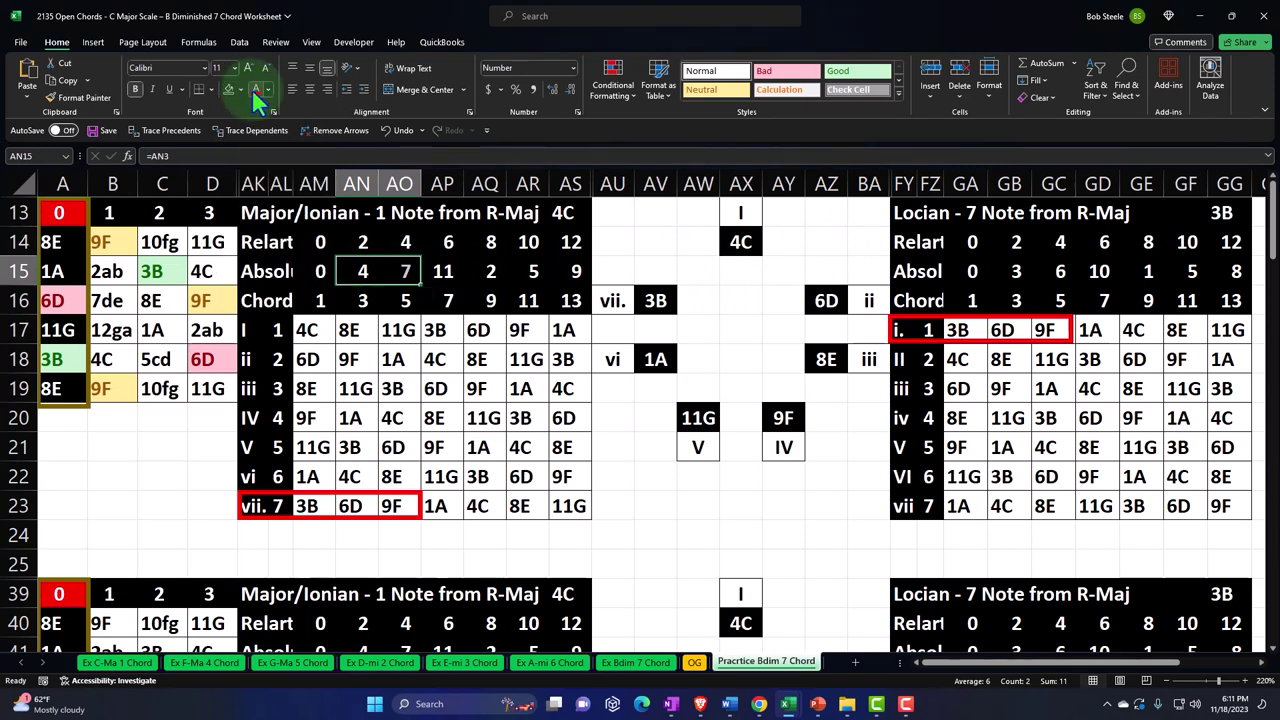
click(270, 89)
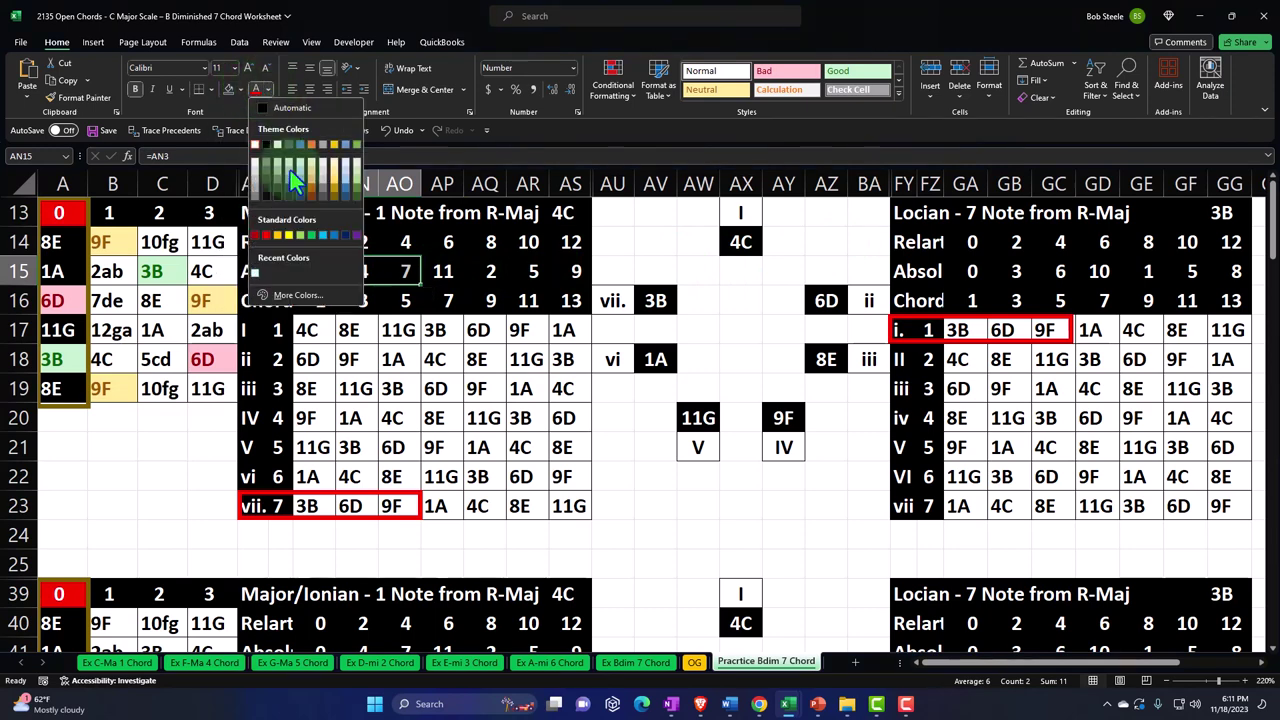
click(289, 233)
drag(347, 507, 388, 505)
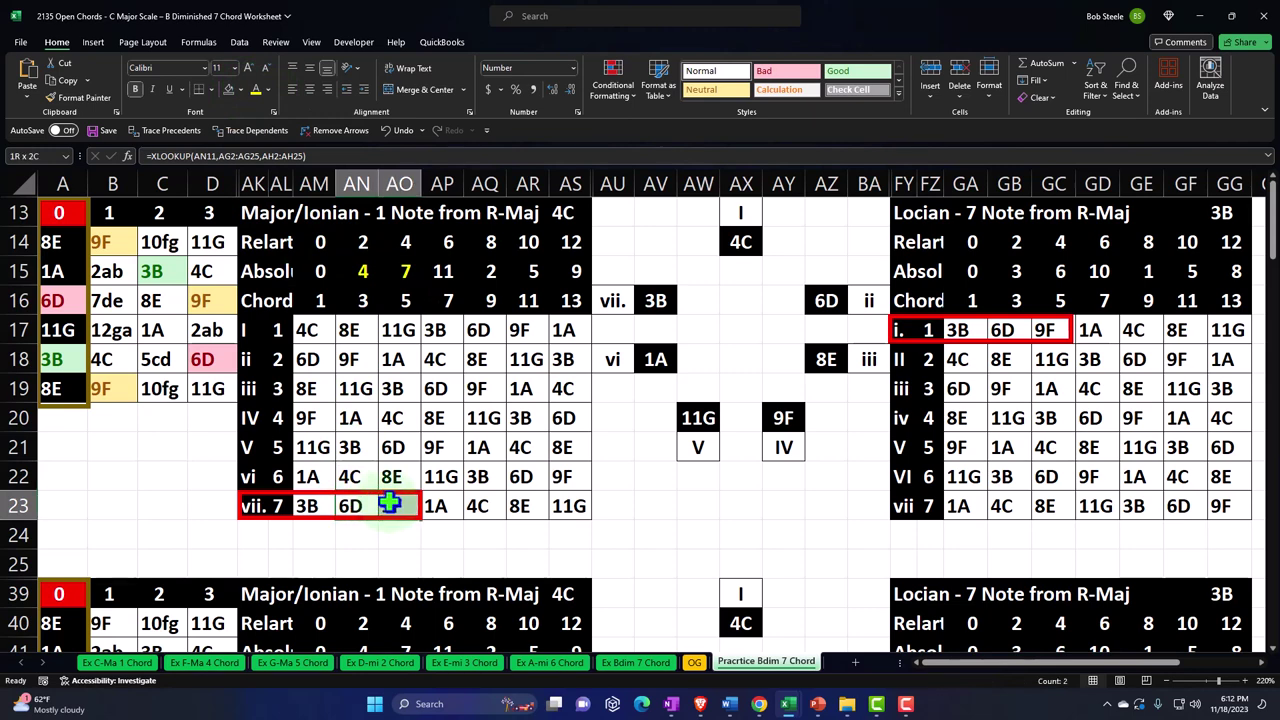
click(372, 270)
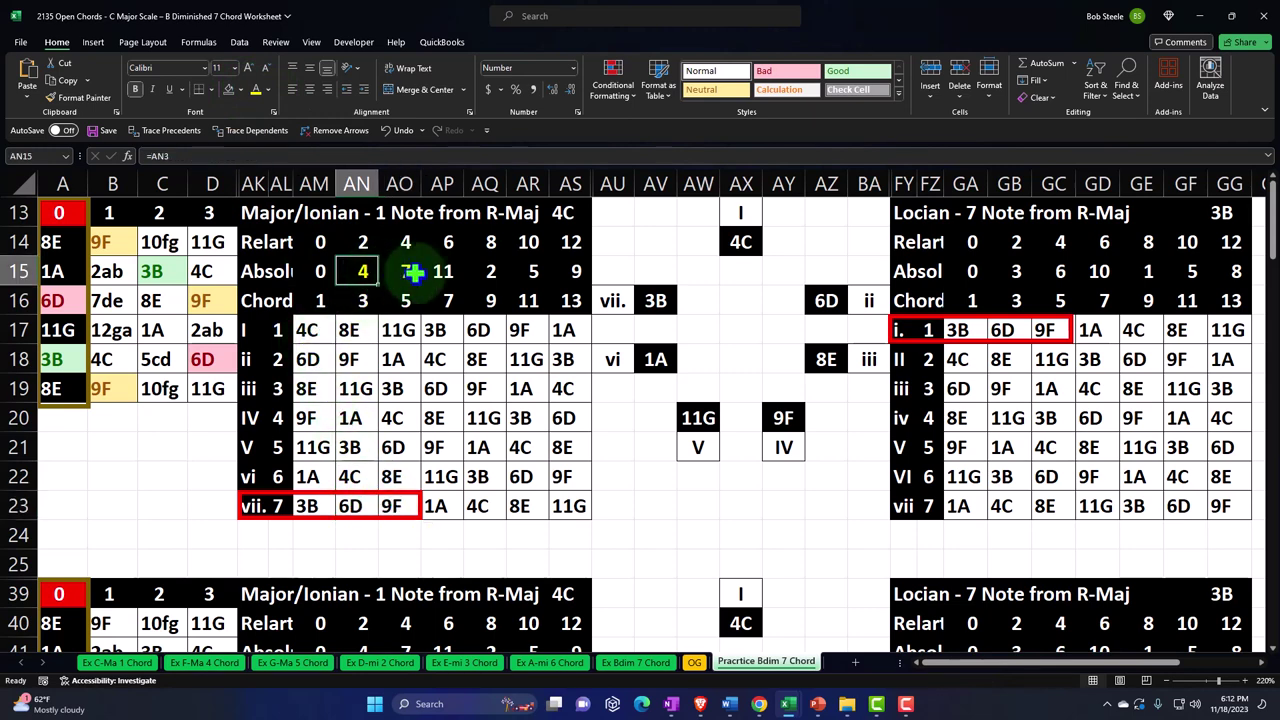
click(413, 270)
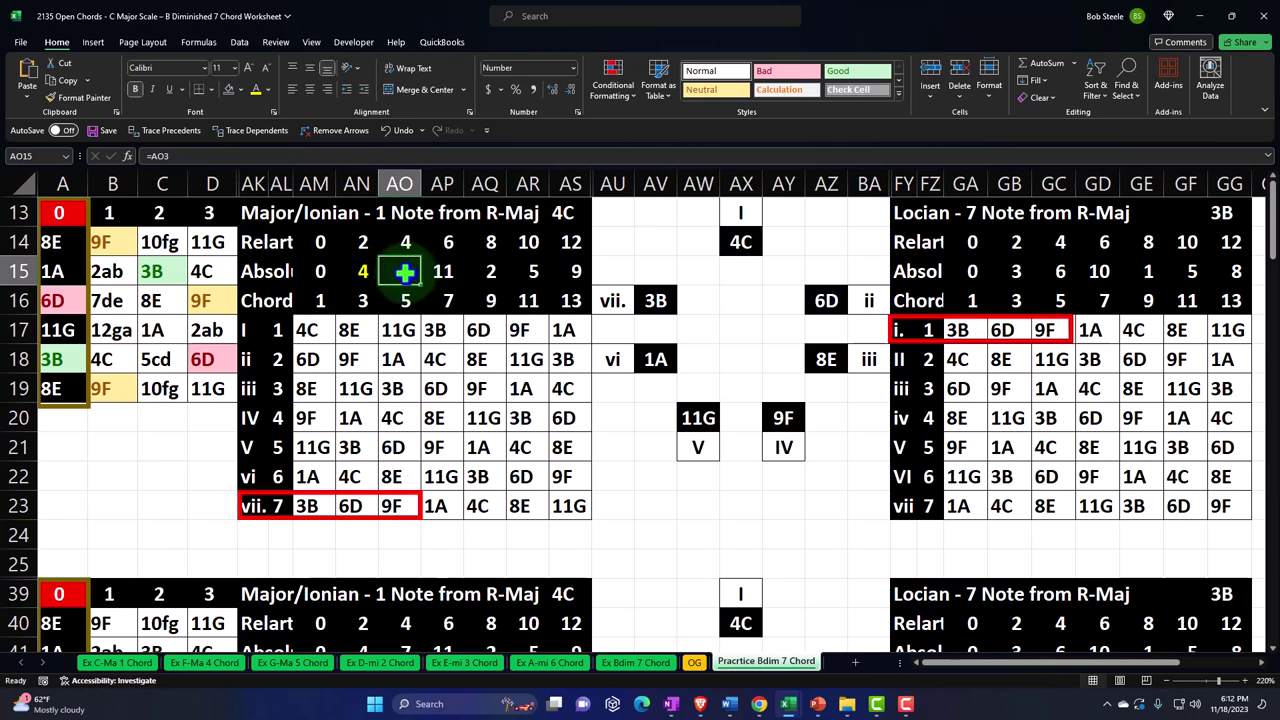
- Place copies of the red rectangle around fretboard notes 3B in C15, 9F in D16 and 6D in D18, each fitted to one cell
click(352, 492)
drag(358, 500, 263, 313)
key(ctrl+v)
drag(370, 313, 287, 358)
key(ctrl+v)
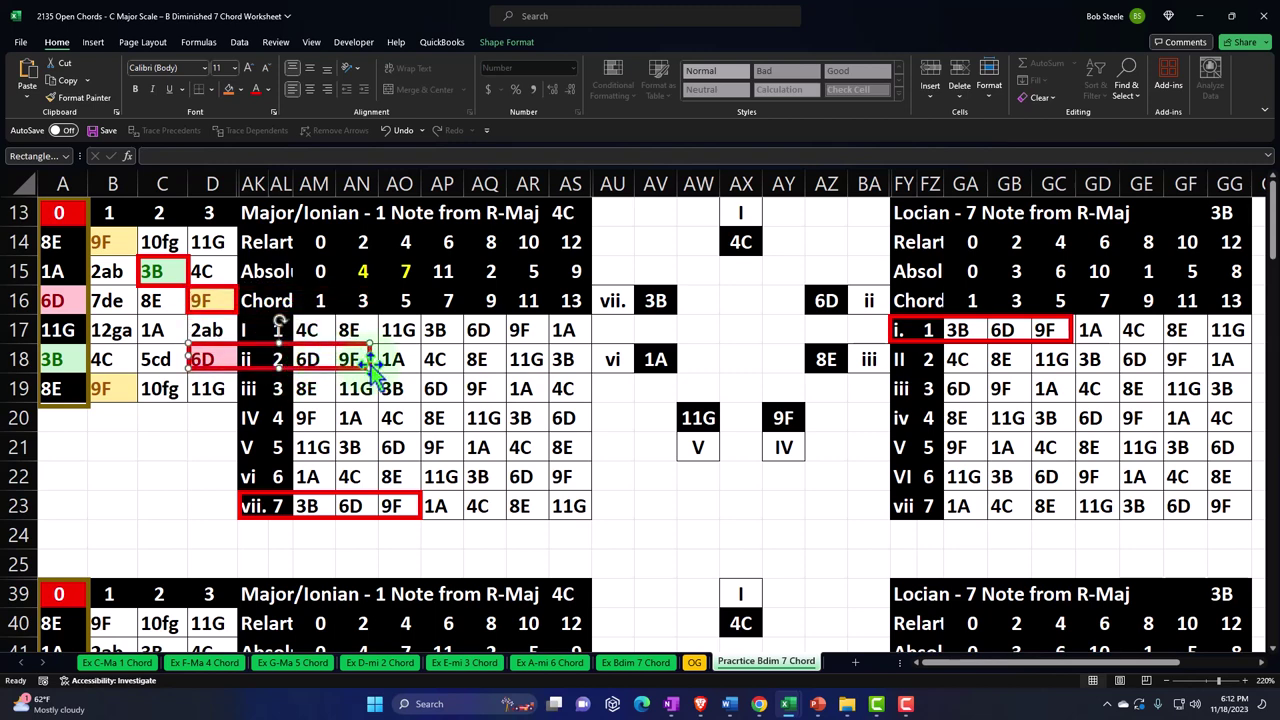
drag(370, 360, 234, 370)
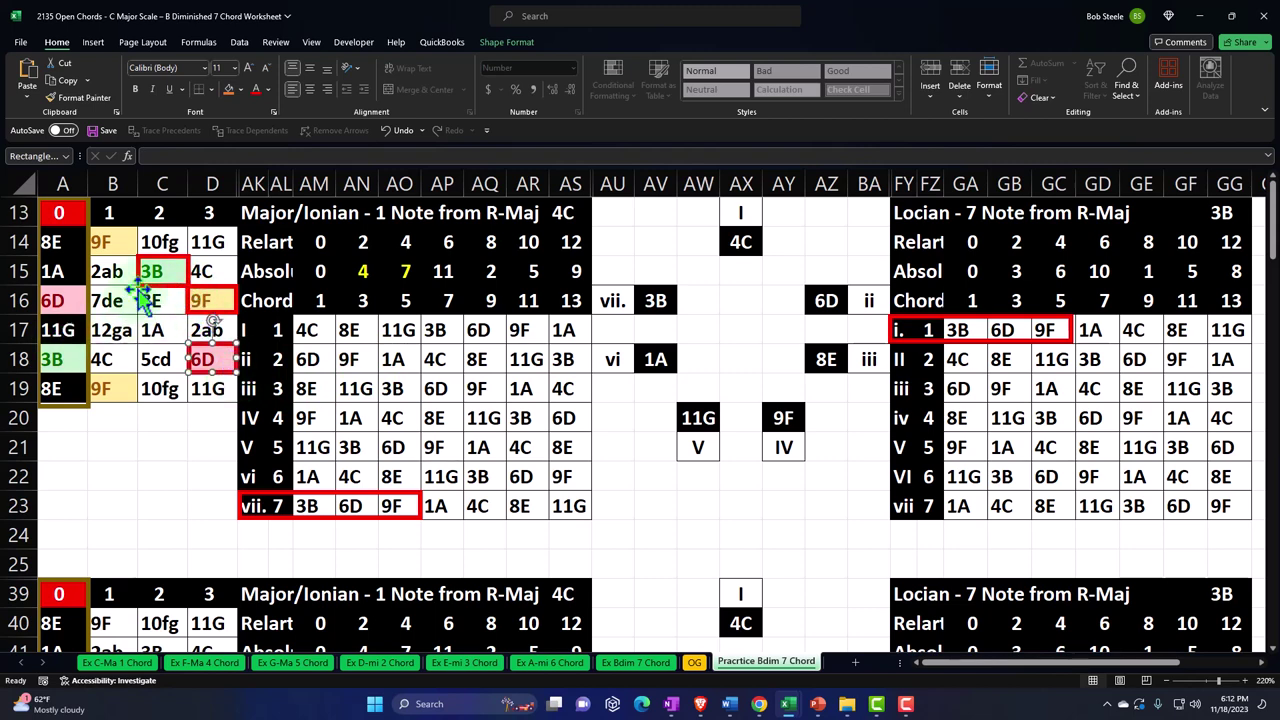
click(166, 324)
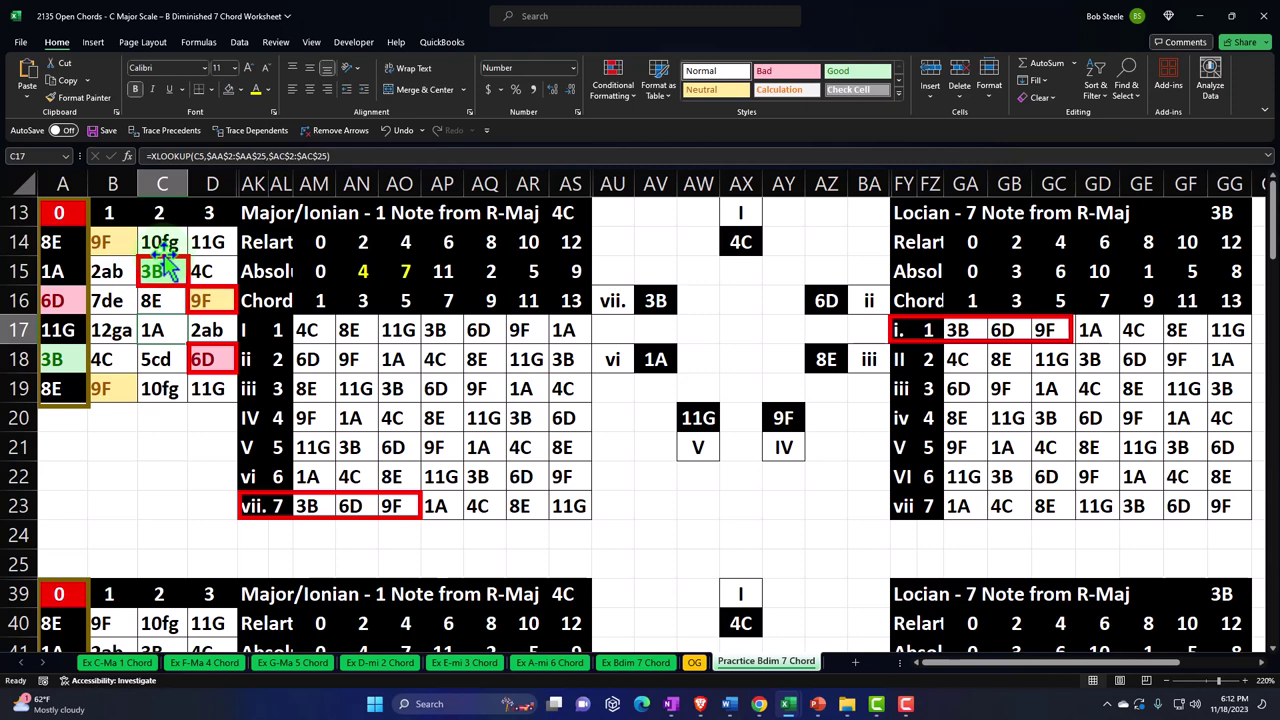
click(157, 271)
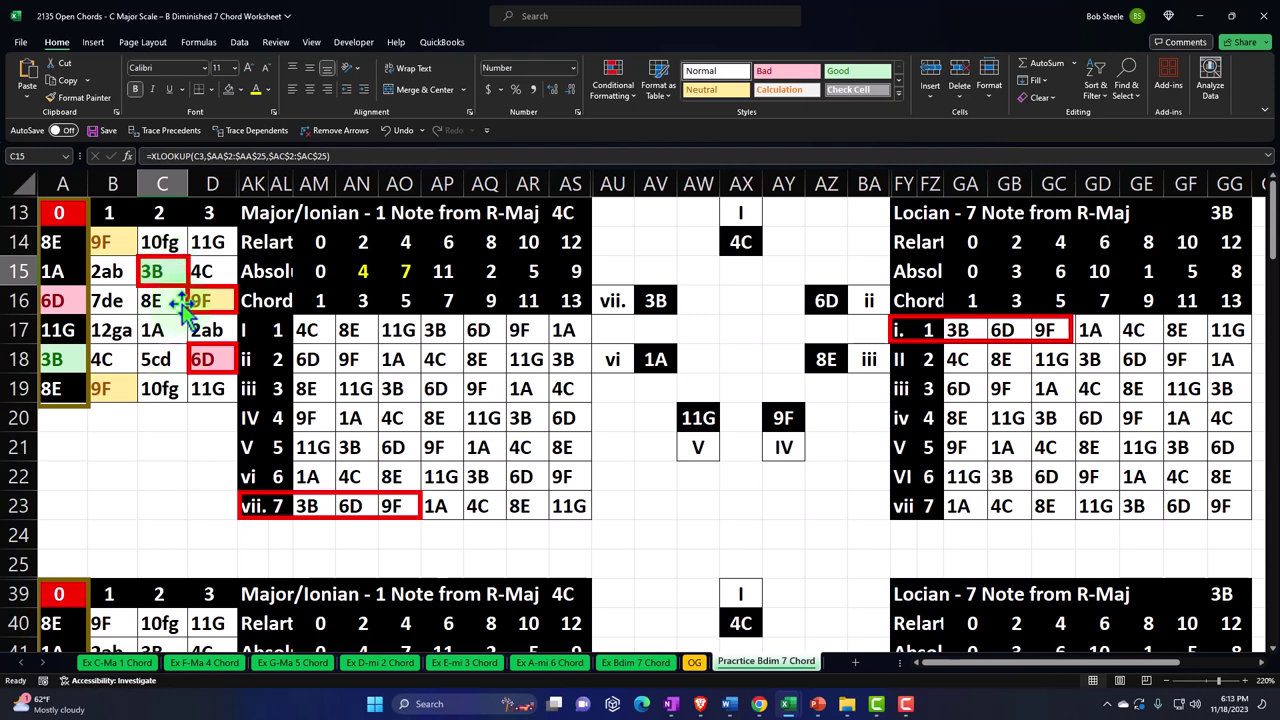
drag(166, 272, 200, 293)
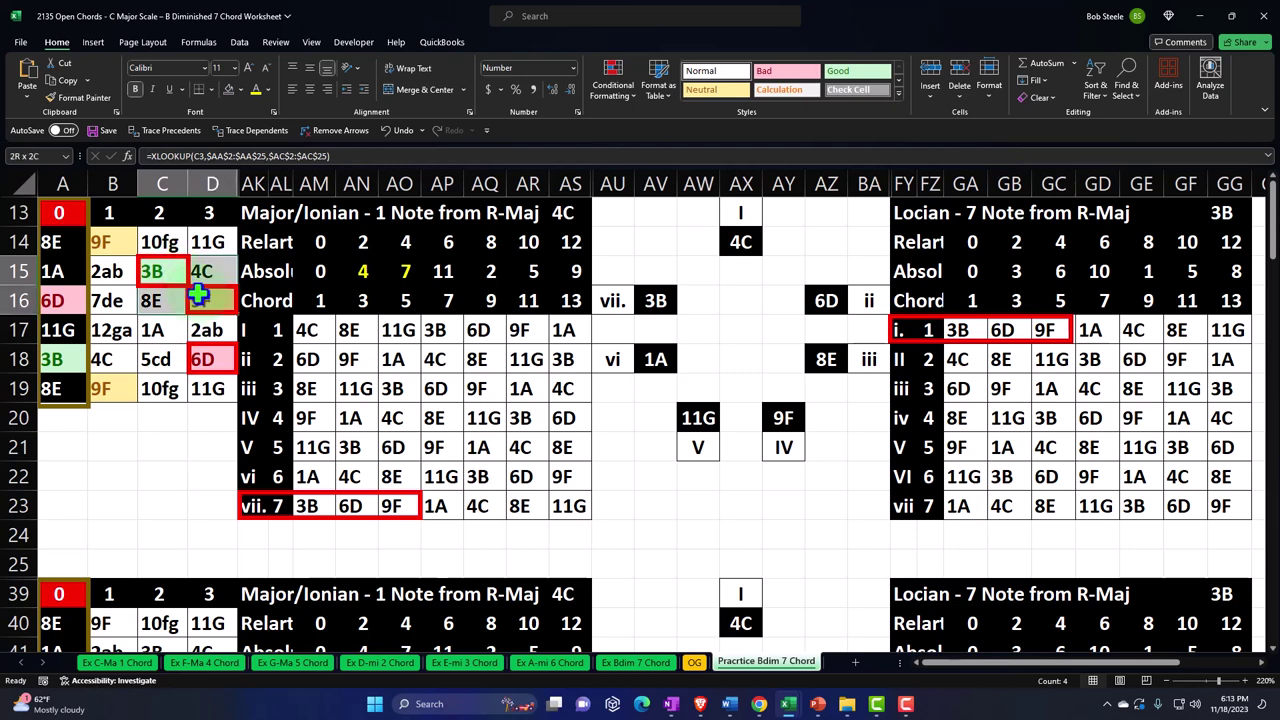
click(405, 271)
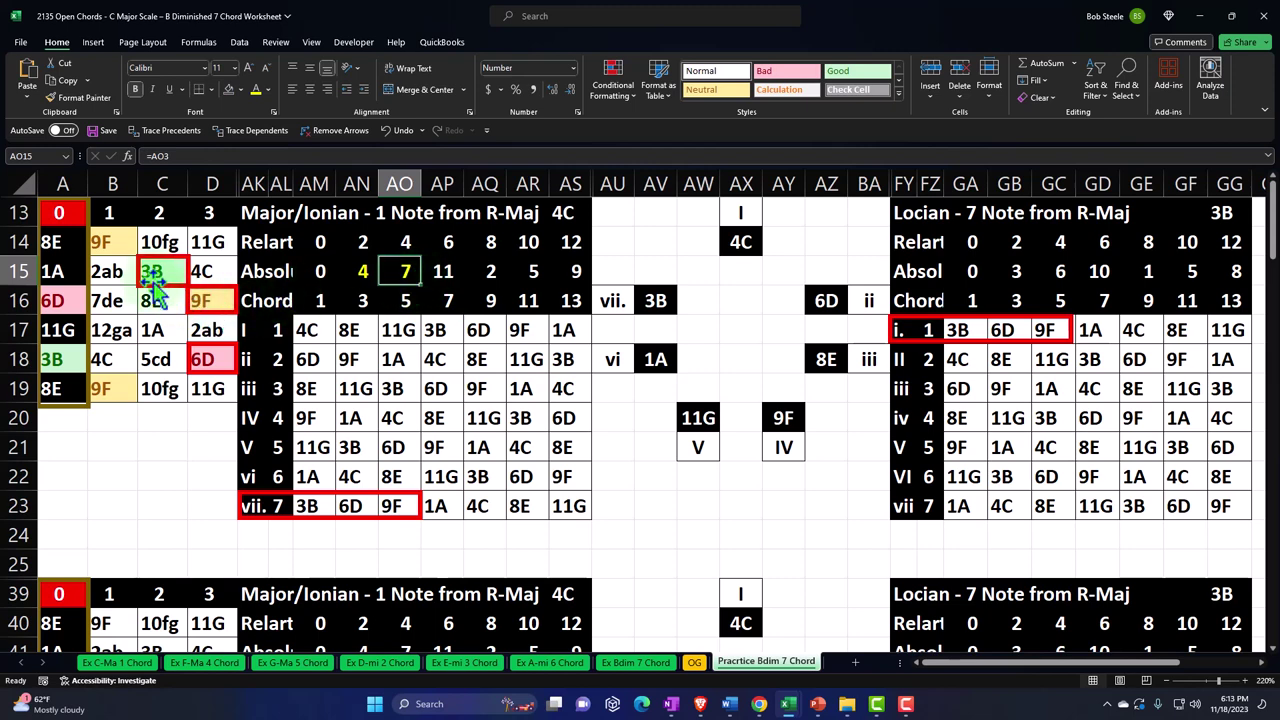
drag(152, 269, 200, 300)
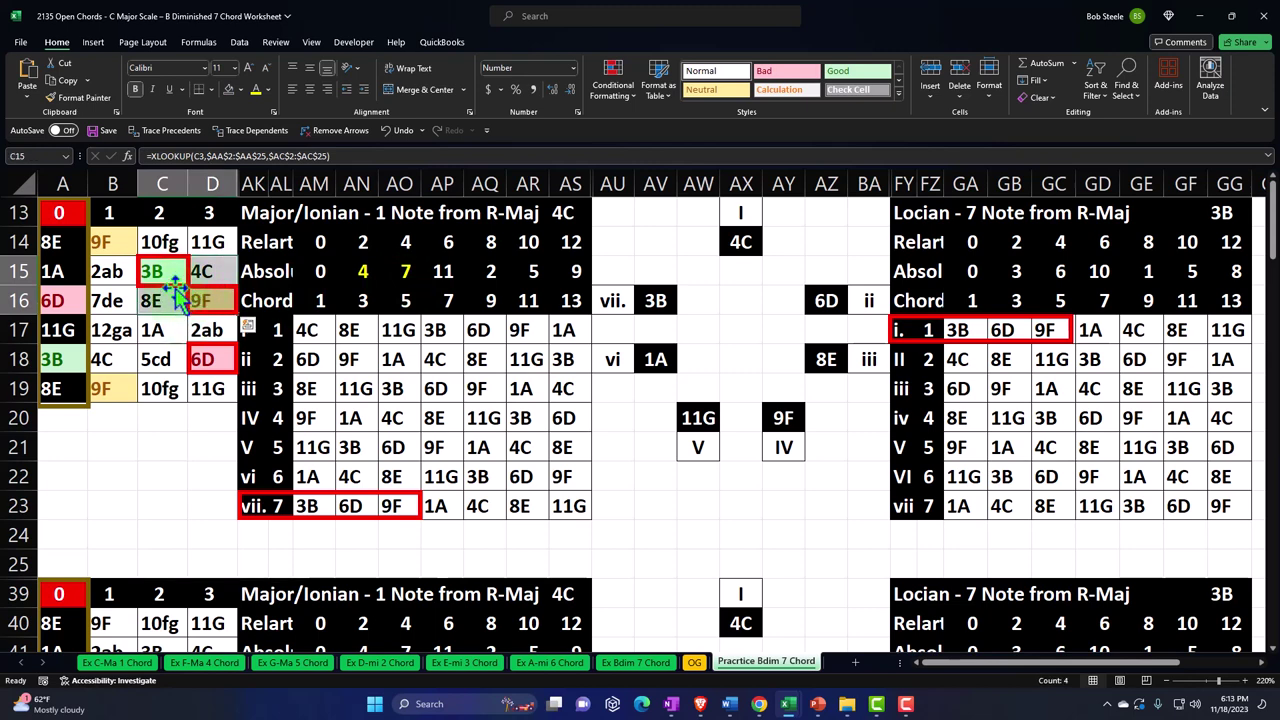
- Move the red frames from 3B to the open 1A and from 9F to 8E, and compare with 1A and 8E in row vi
drag(168, 283, 75, 287)
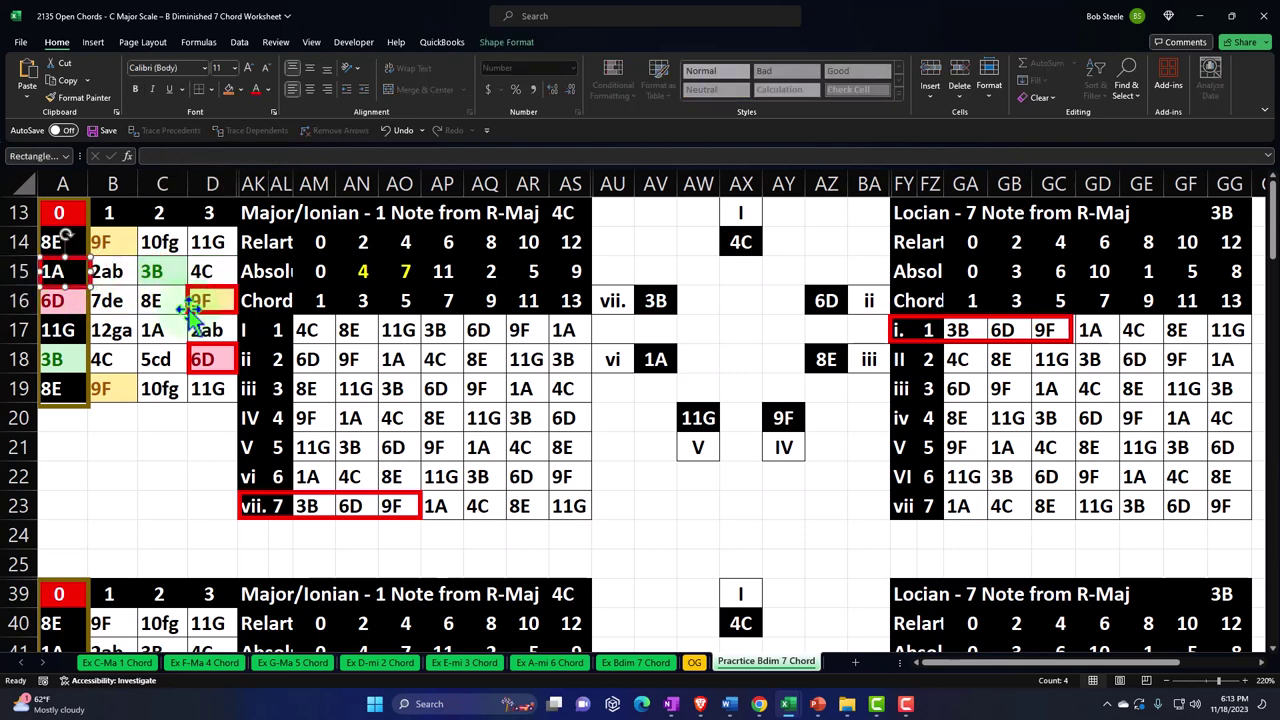
drag(205, 308, 163, 303)
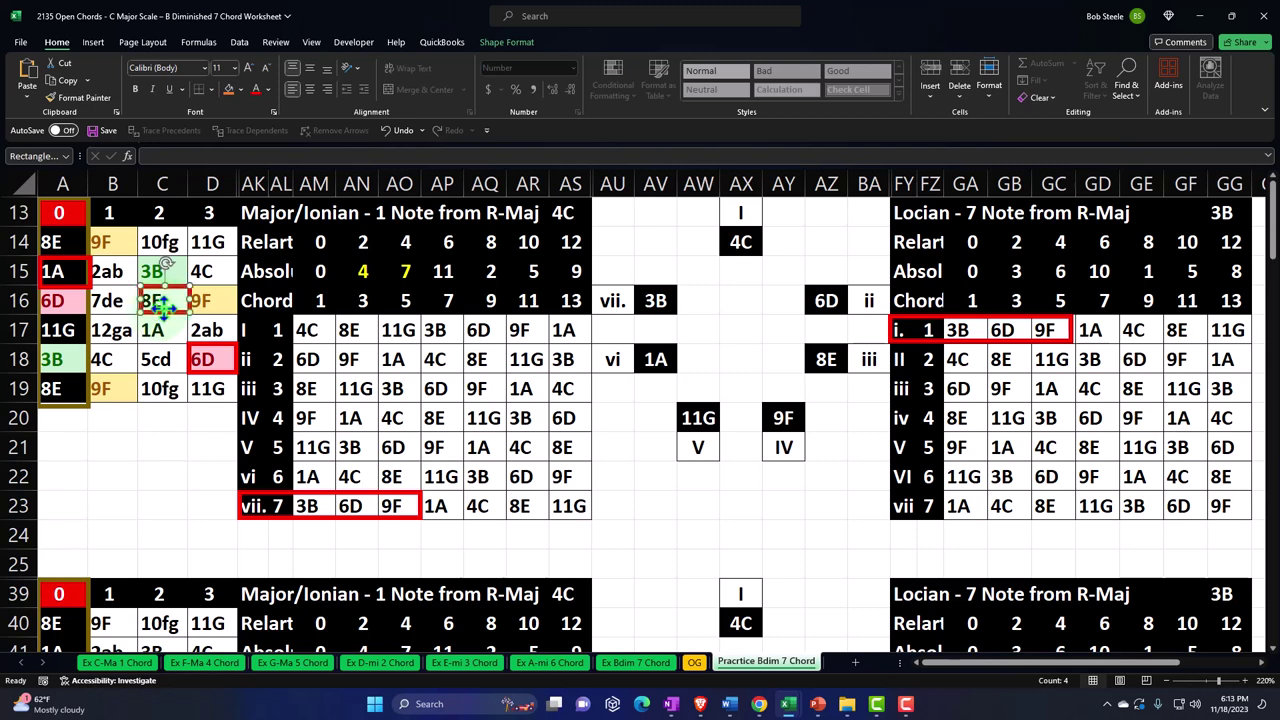
click(318, 477)
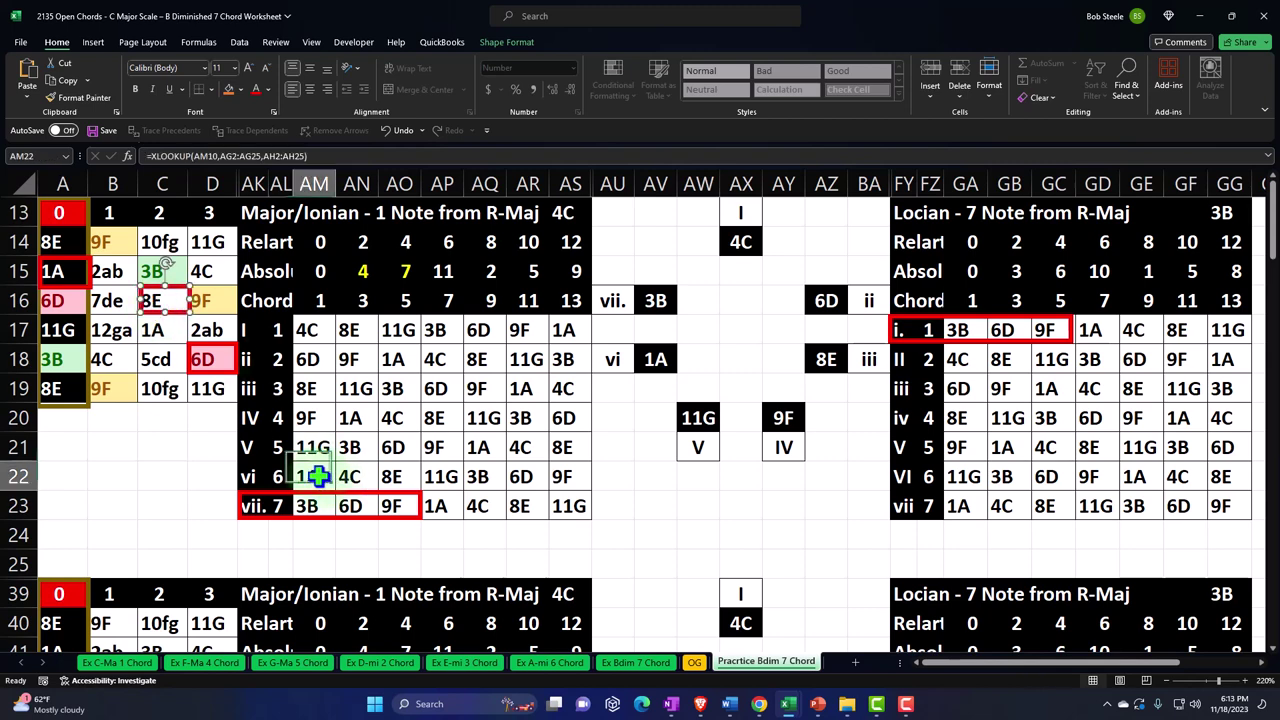
ctrl+click(393, 474)
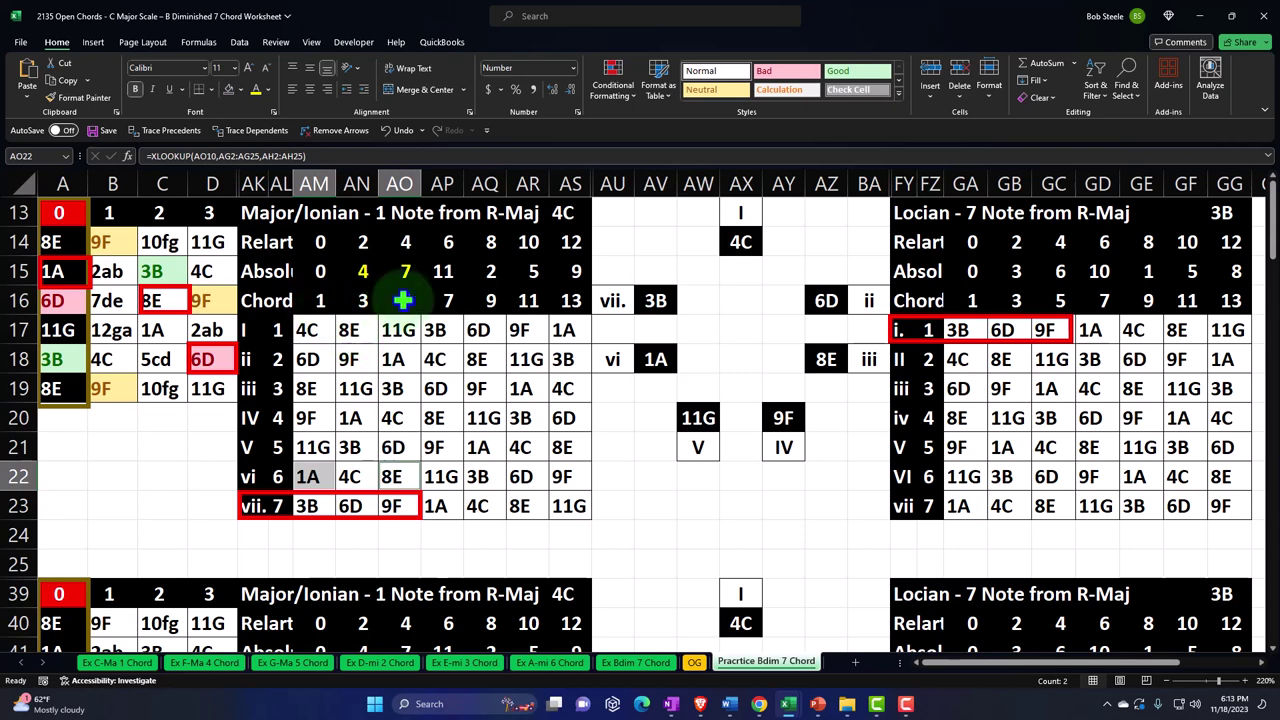
click(139, 312)
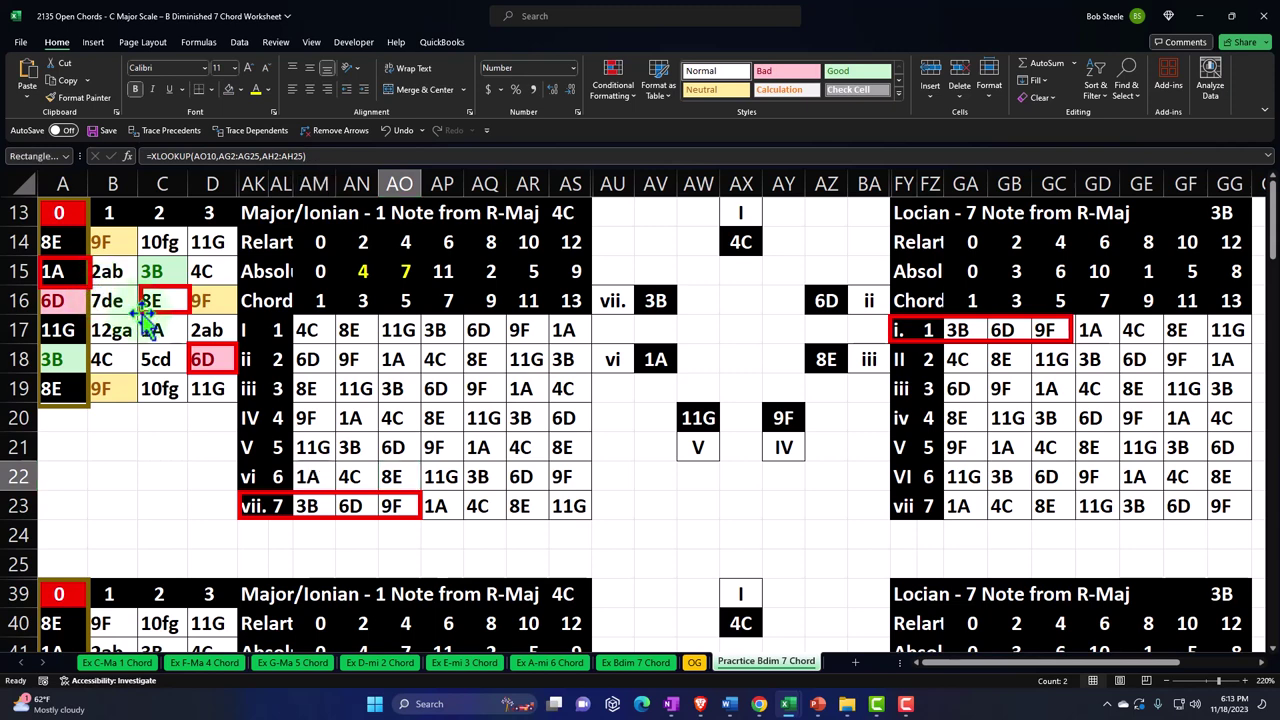
- Shift the red frame on 8E to 7de and back, and return the two moved frames to 3B in C15 and 9F in D16
drag(183, 318, 133, 312)
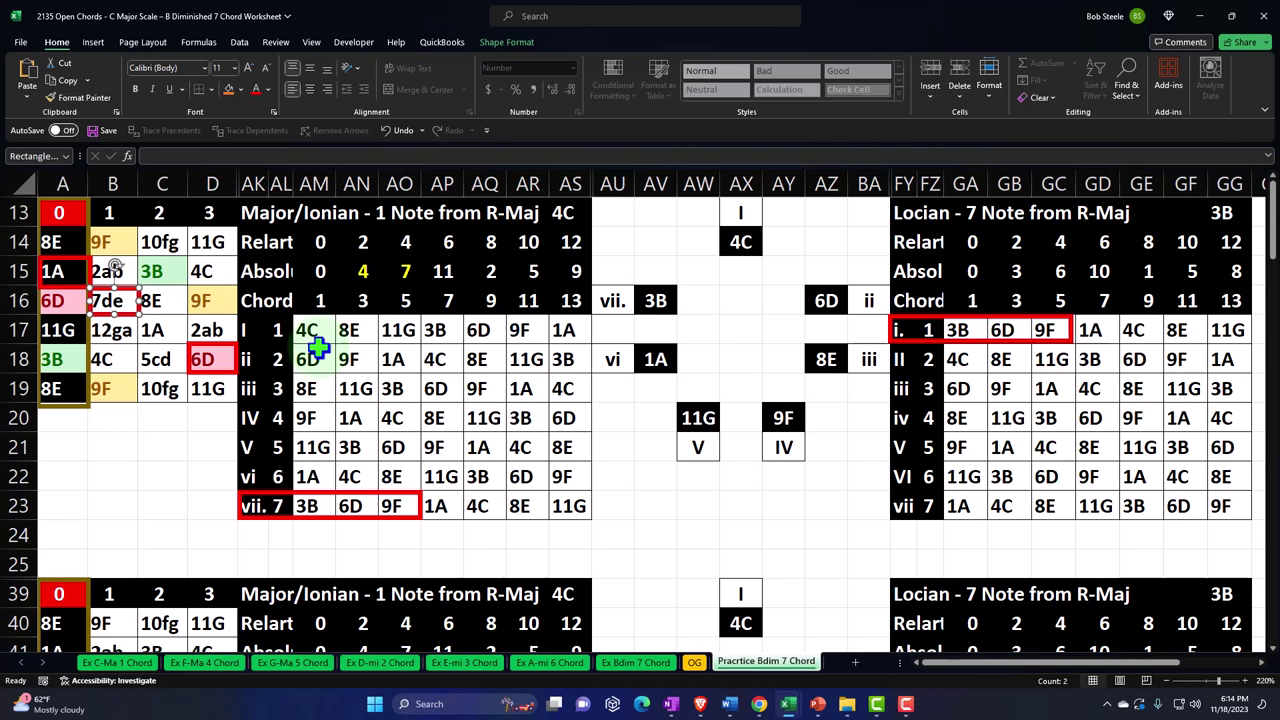
drag(103, 312, 143, 312)
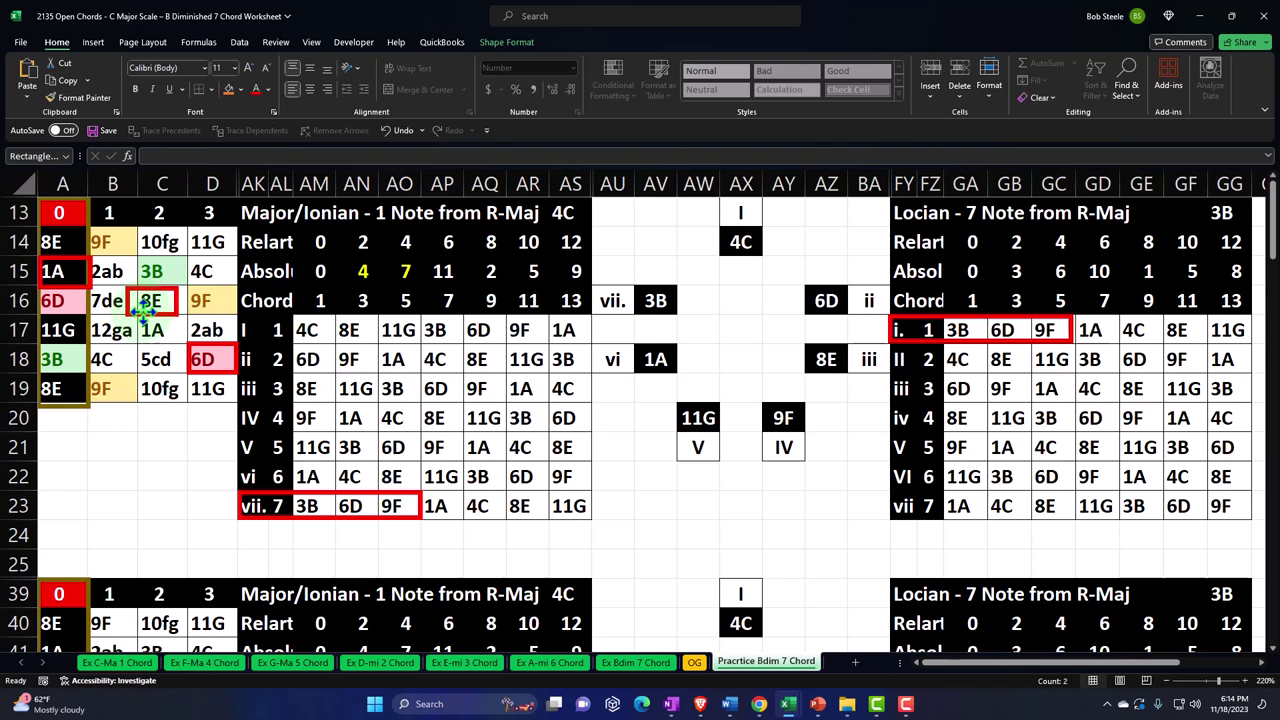
key(ctrl+c)
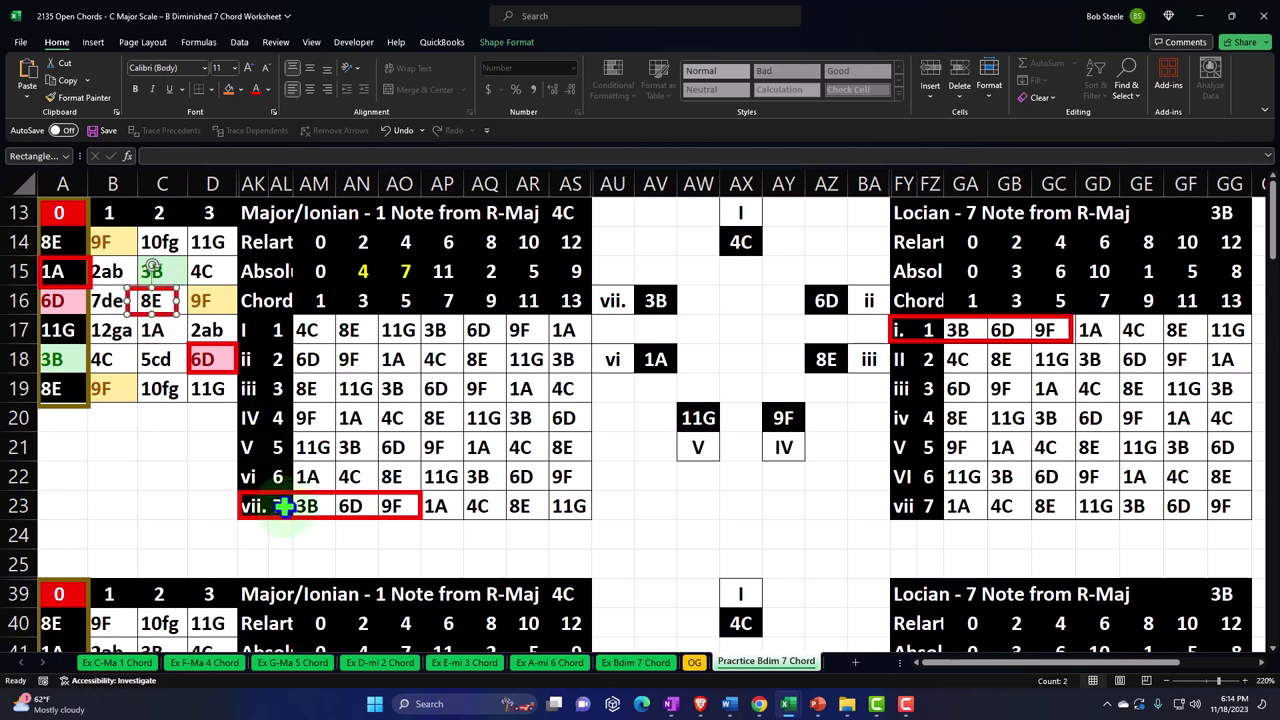
mouse_move(157, 303)
mouse_down()
mouse_move(205, 305)
mouse_move(172, 310)
mouse_up()
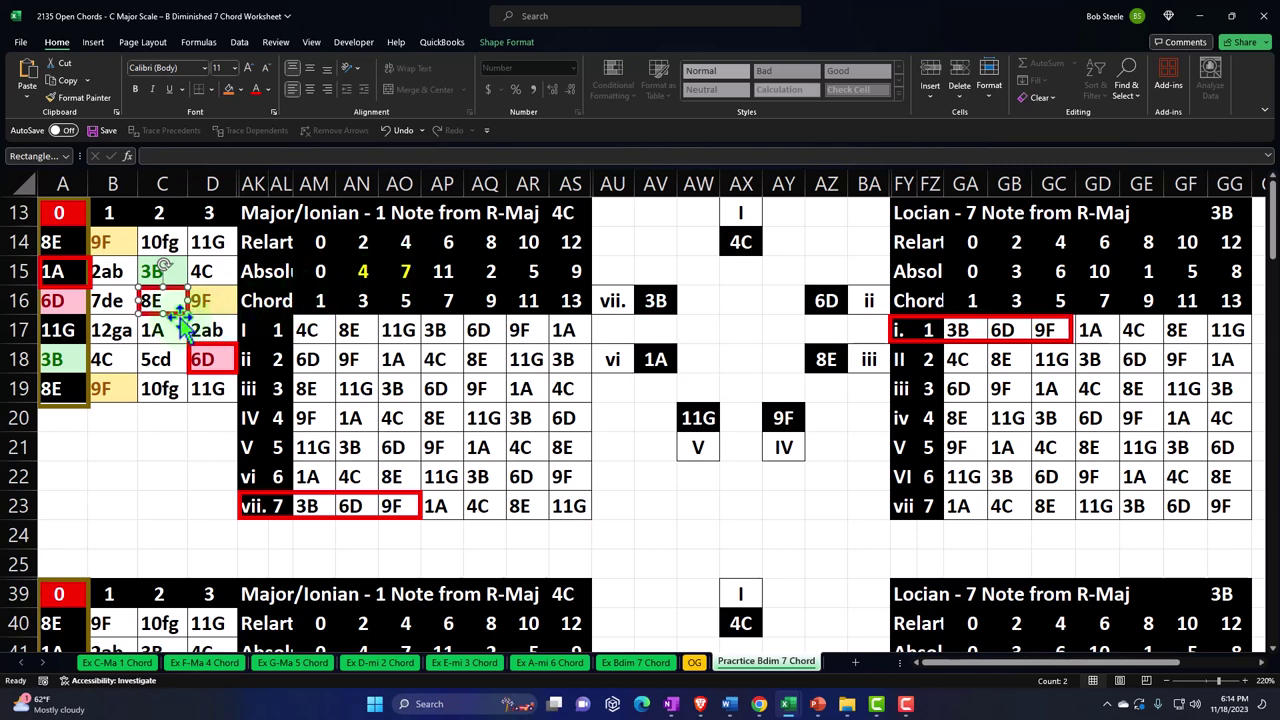
drag(180, 318, 225, 312)
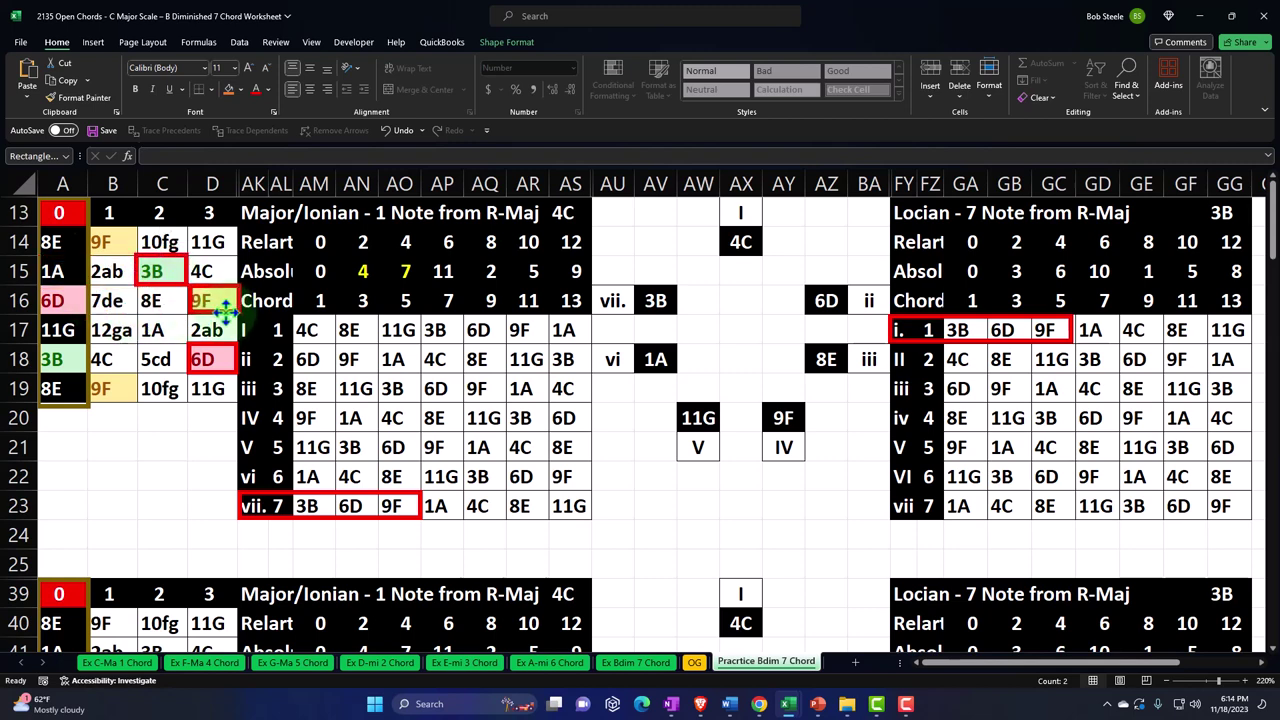
click(160, 338)
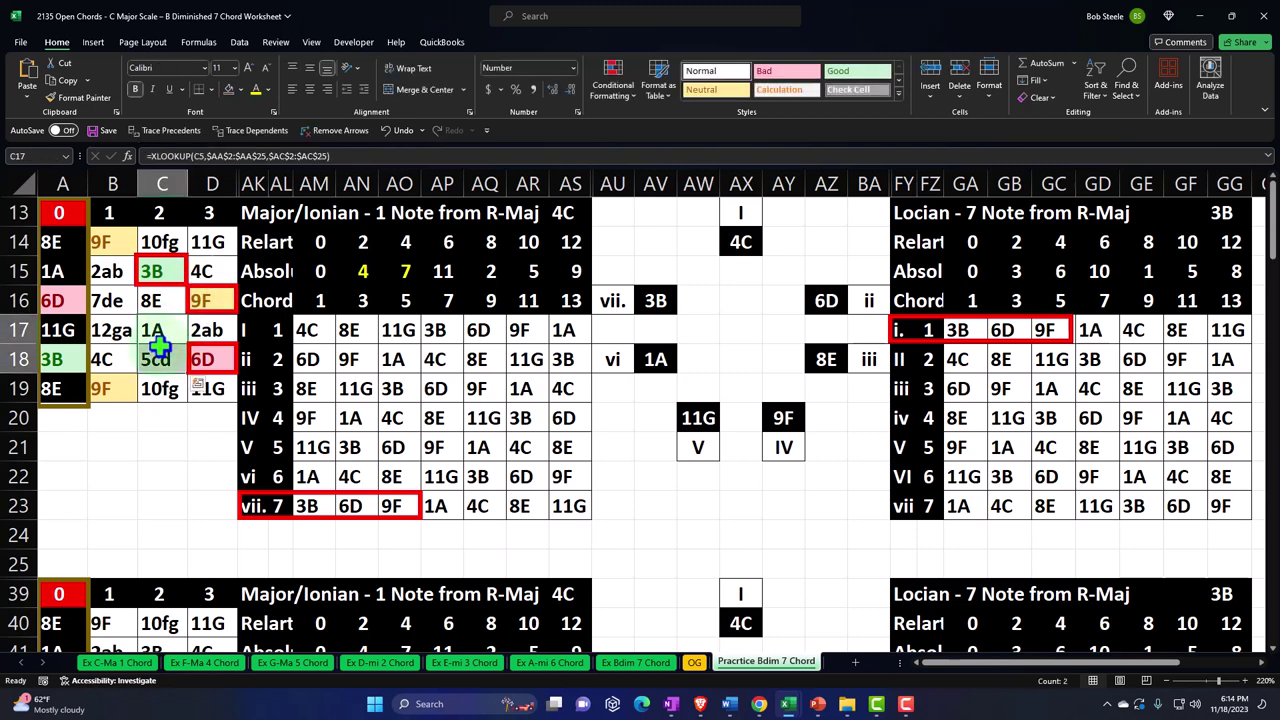
drag(155, 268, 200, 297)
click(207, 298)
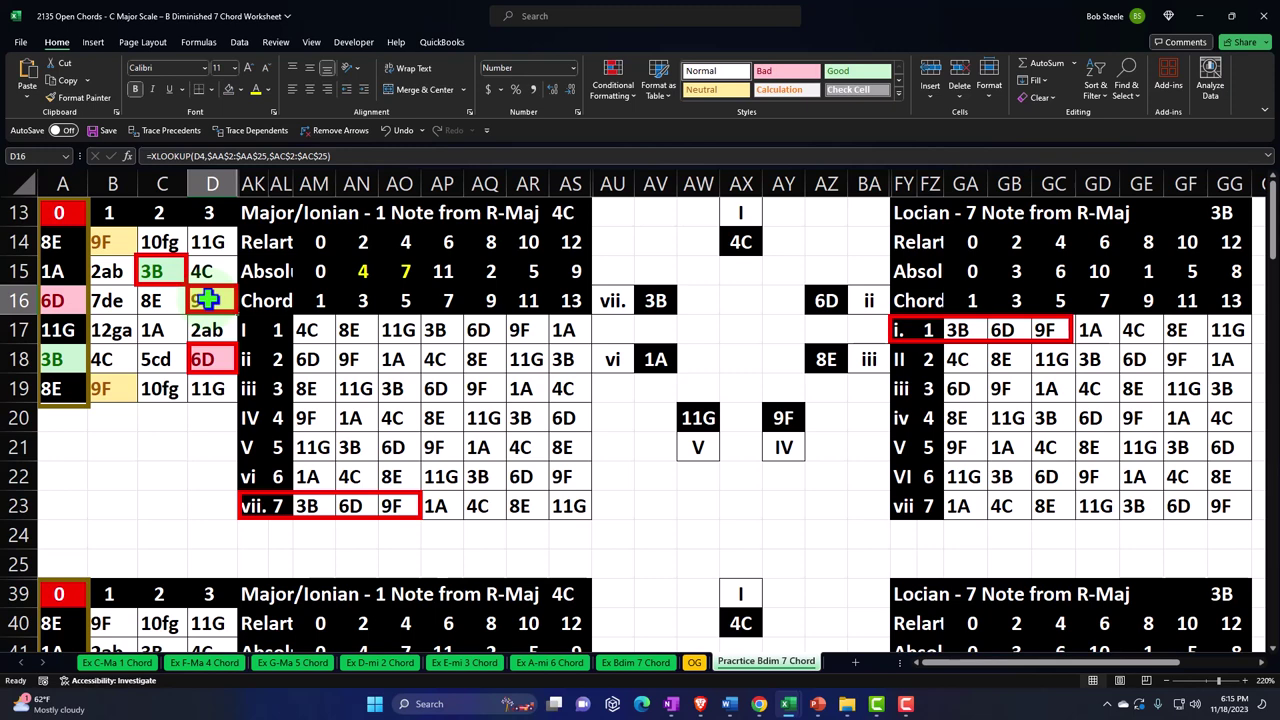
click(263, 498)
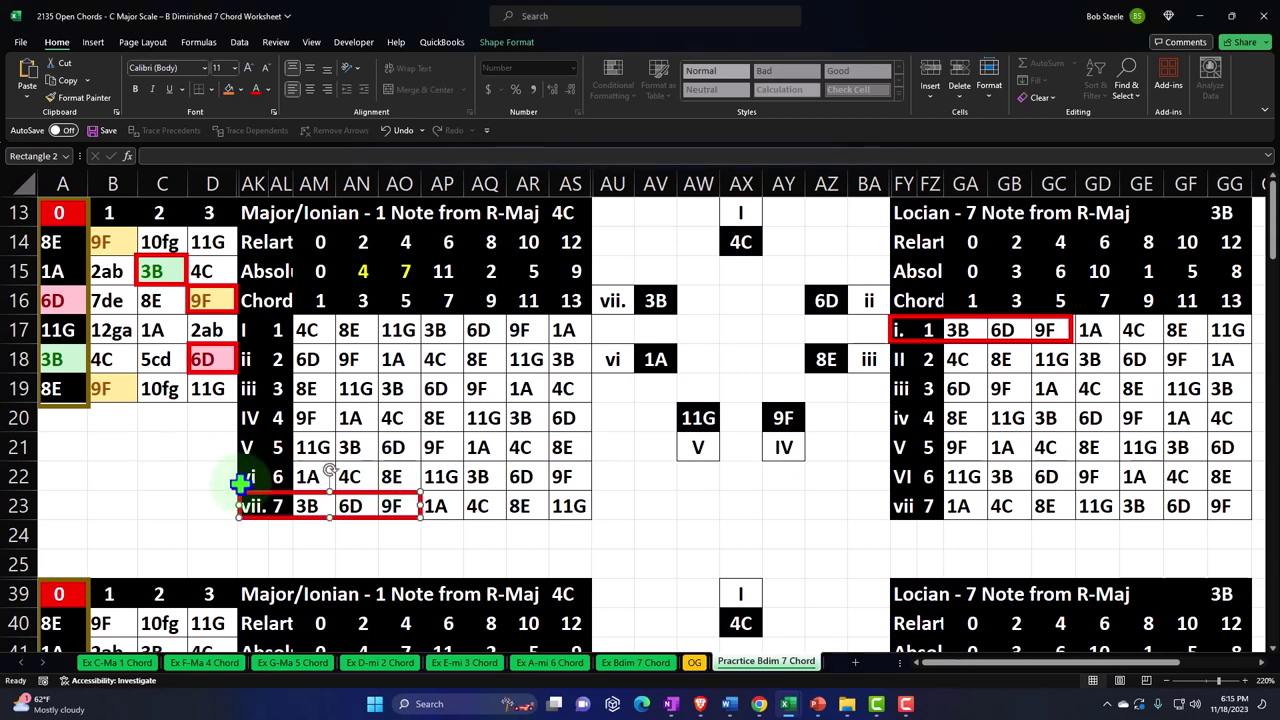
click(302, 506)
click(302, 506)
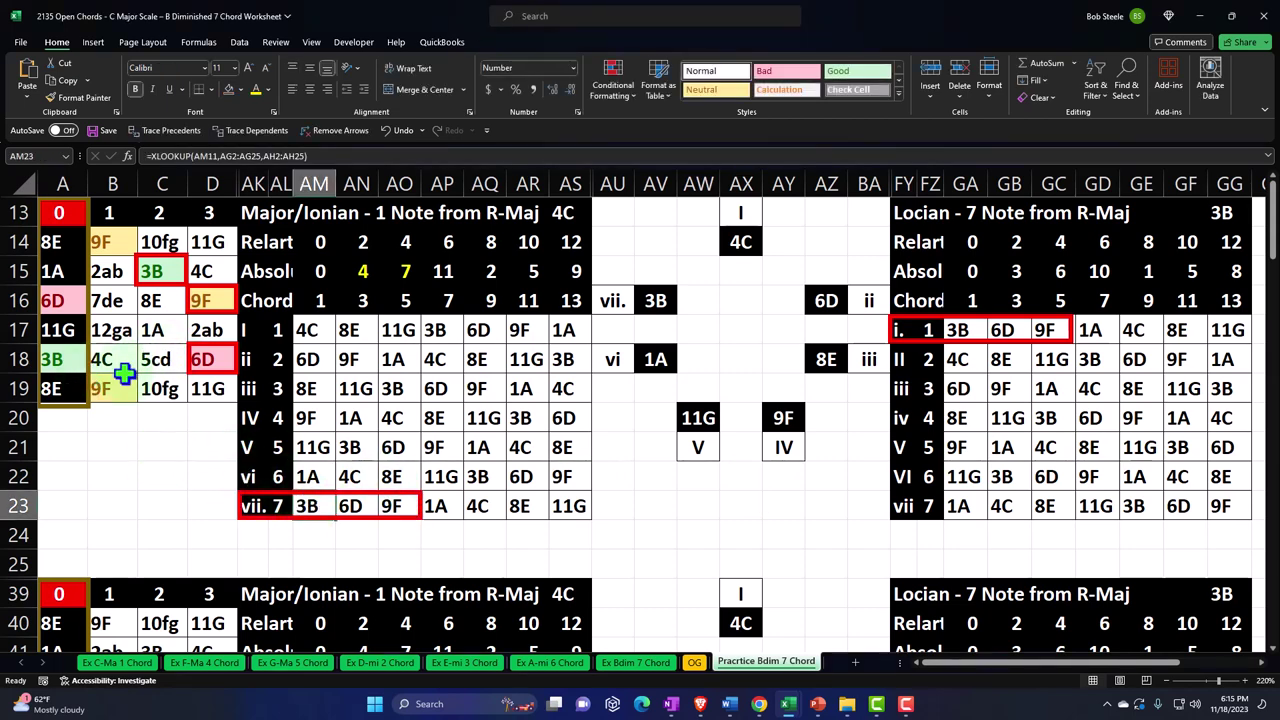
- Copy the green, red and yellow formats of fretboard notes 3B, 6D and 9F onto the matching notes in row vii, AM23:AO23
click(151, 271)
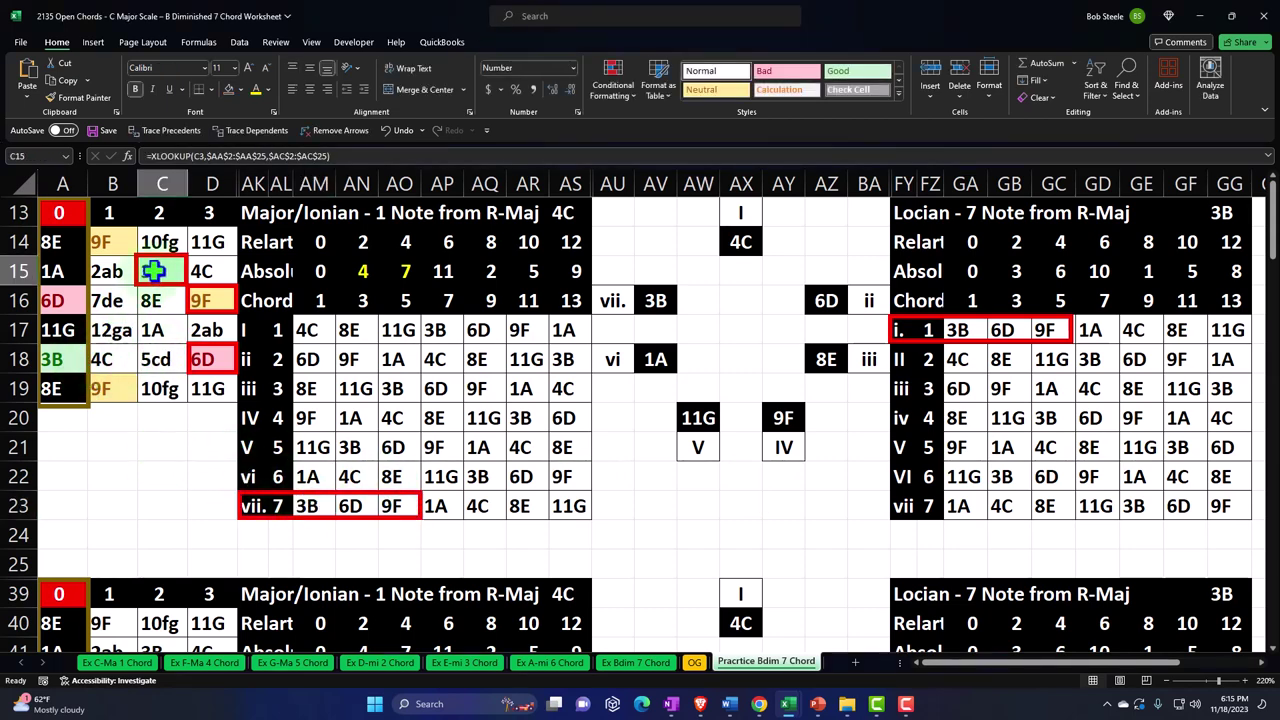
click(70, 97)
click(307, 506)
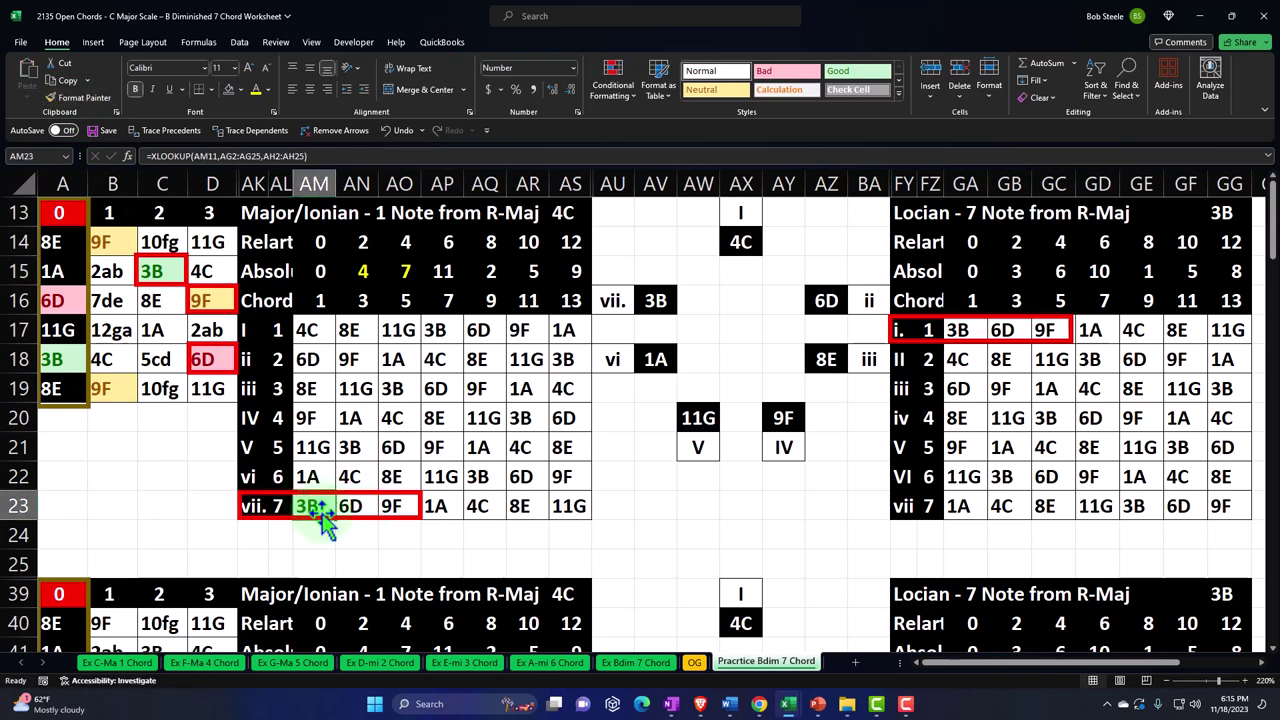
click(202, 358)
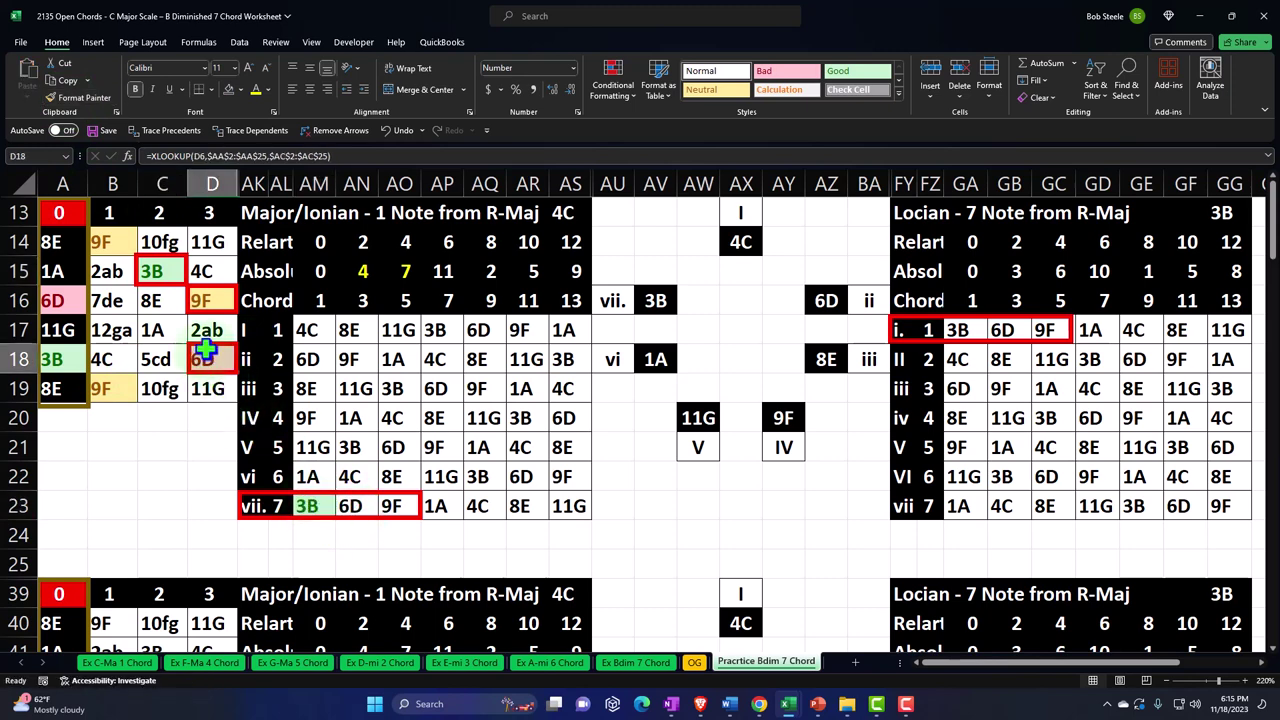
click(350, 506)
click(202, 299)
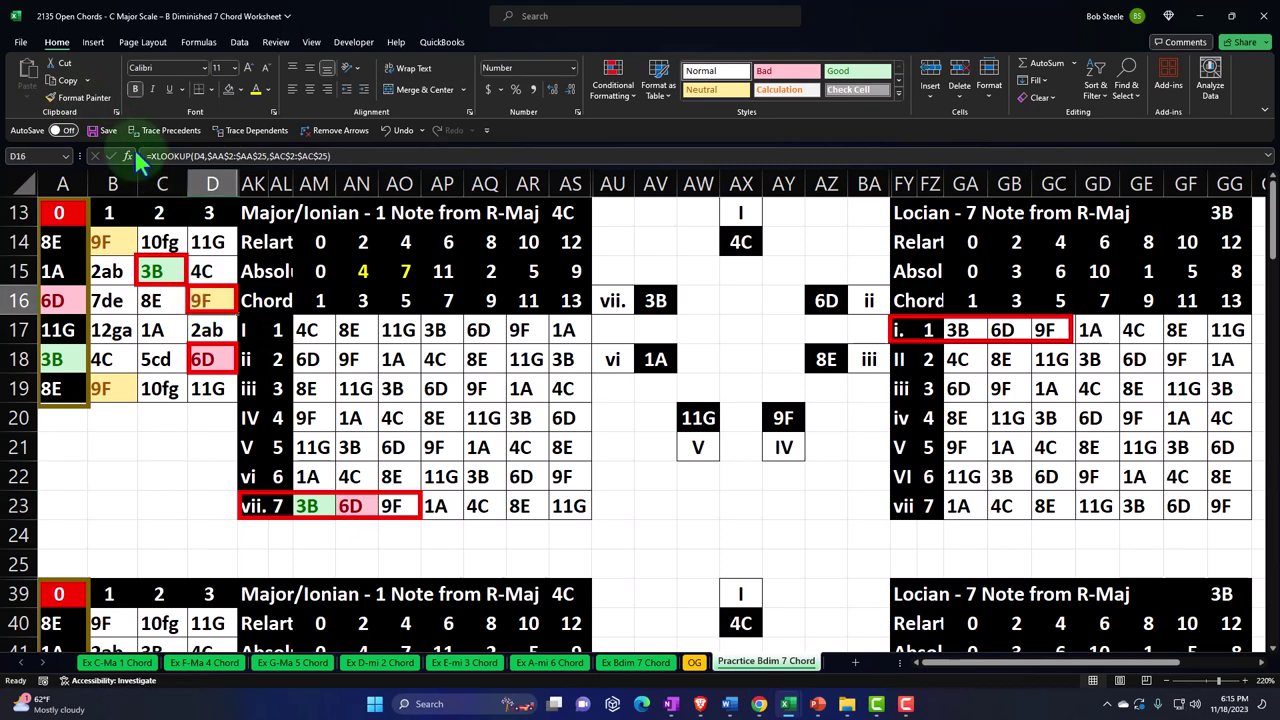
click(78, 97)
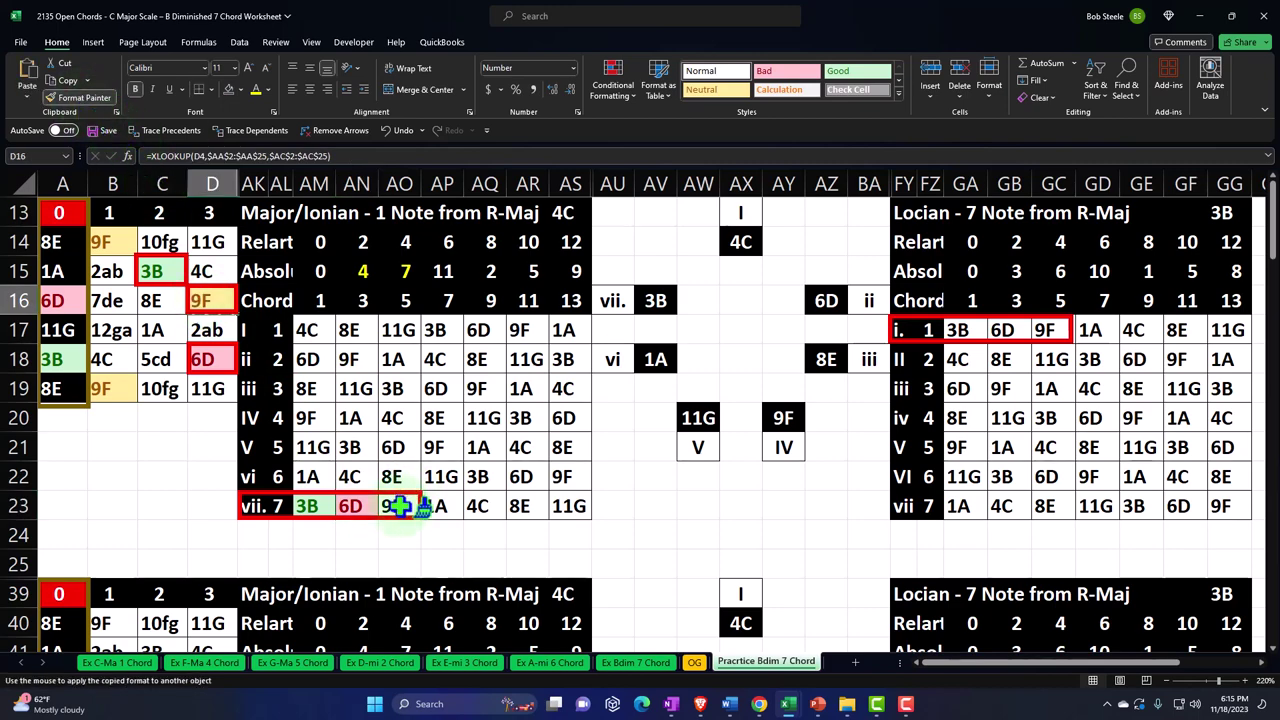
click(400, 505)
- Paste a copy of row vii's red frame around chord I of the second block, covering AK43:AO43
scroll(170, 370, down, 3)
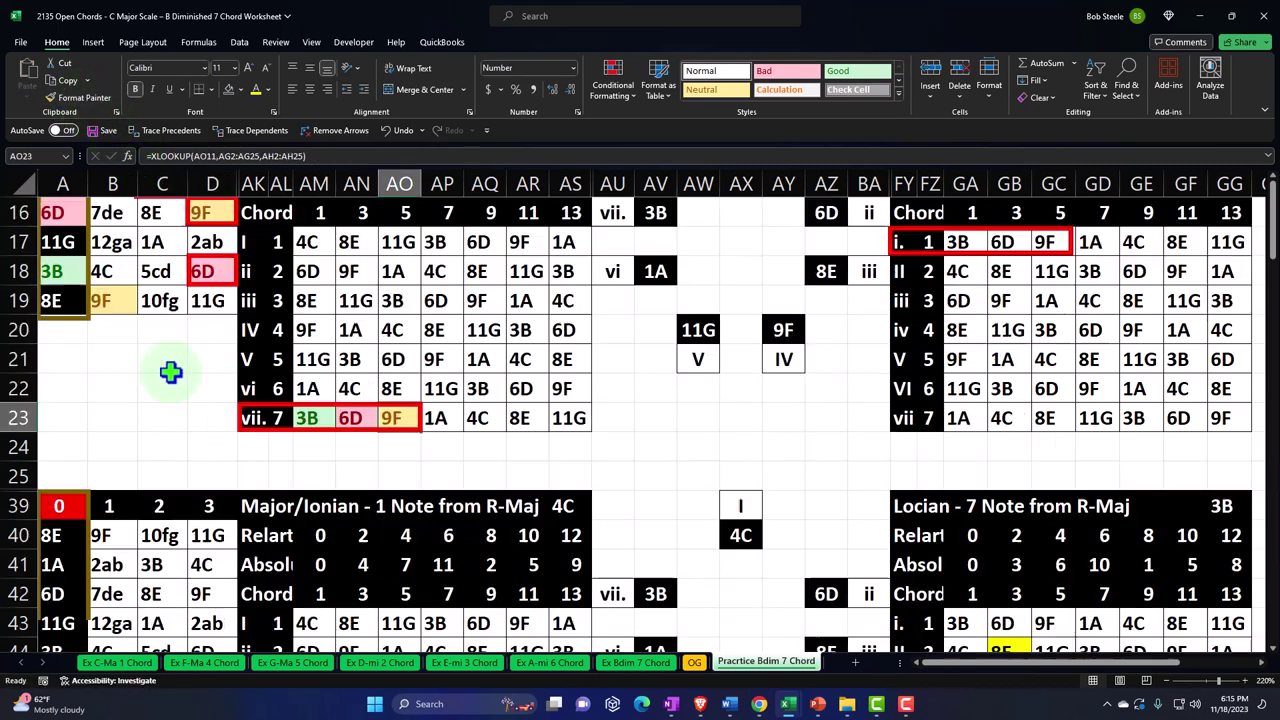
scroll(170, 370, down, 1)
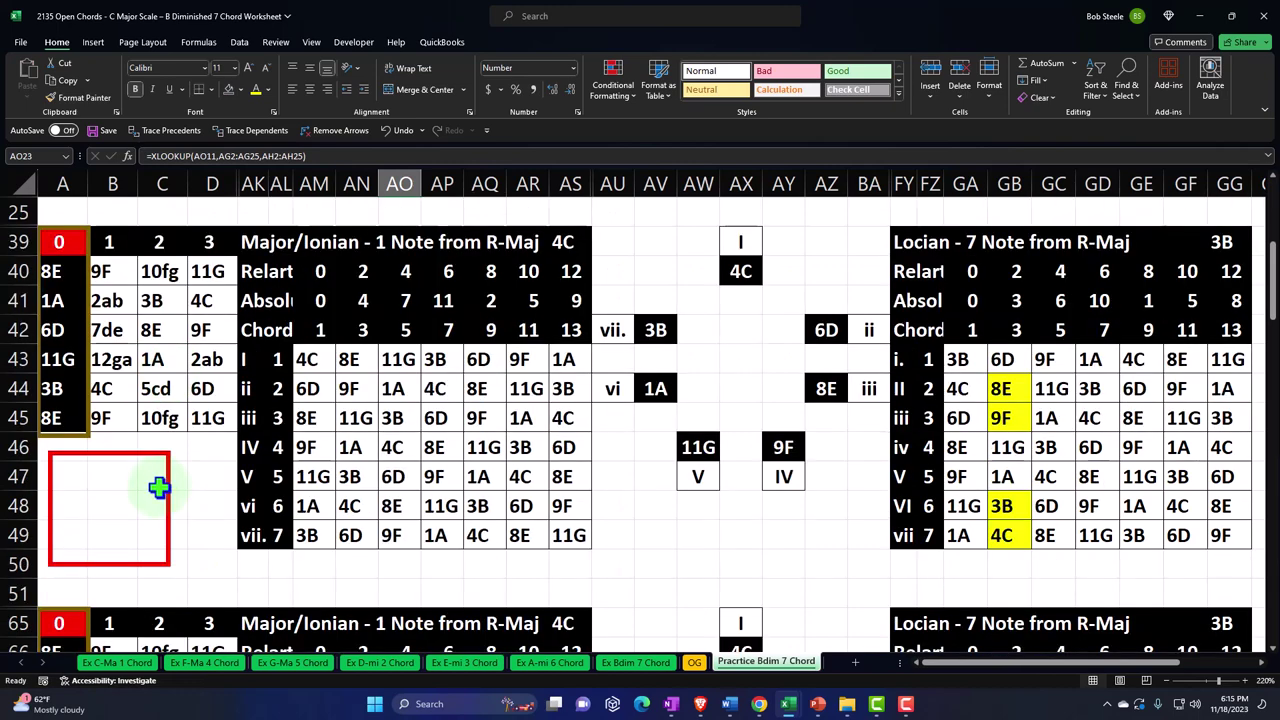
scroll(160, 486, up, 3)
click(287, 431)
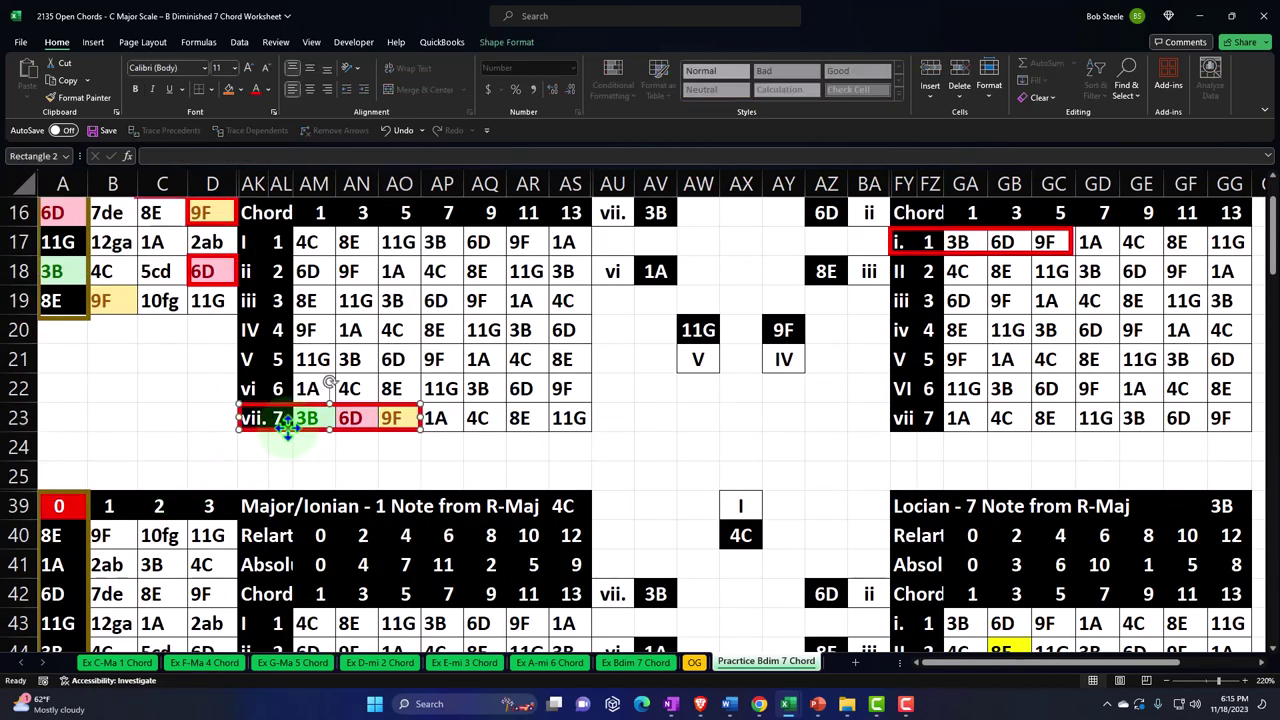
scroll(290, 440, down, 2)
click(250, 445)
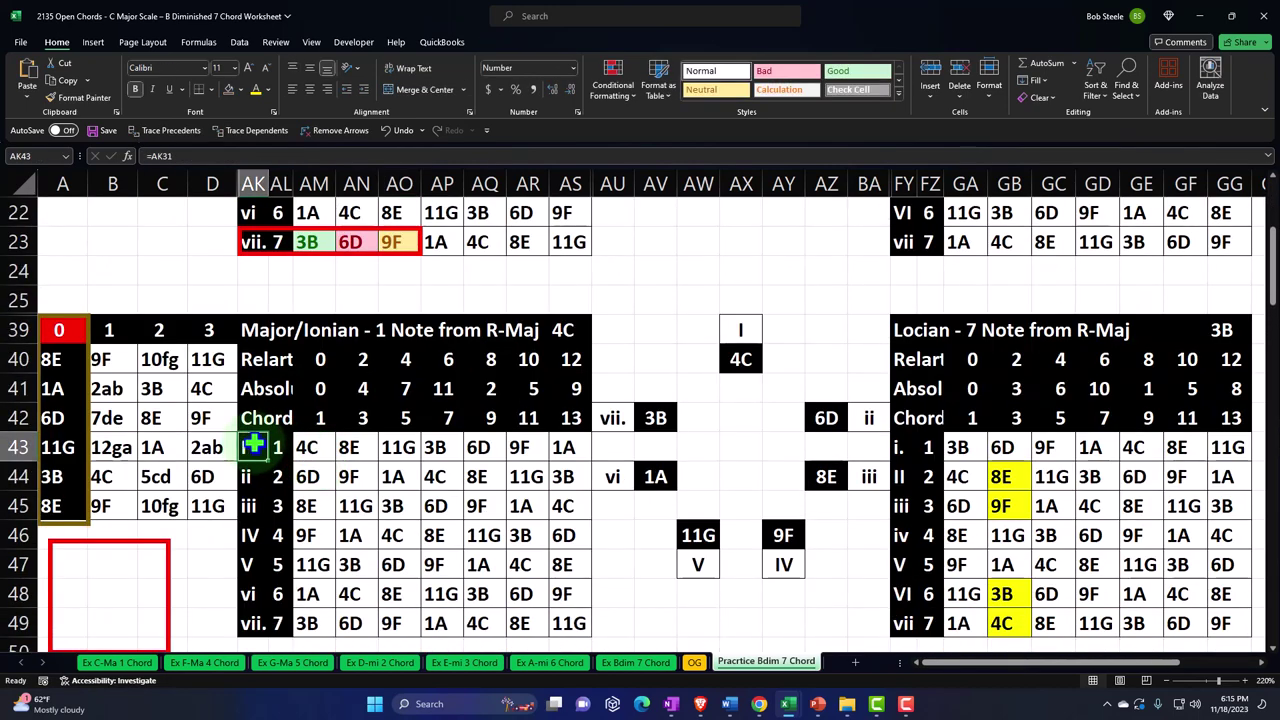
key(ctrl+v)
drag(70, 365, 190, 505)
drag(50, 362, 192, 503)
scroll(1240, 645, down, 3)
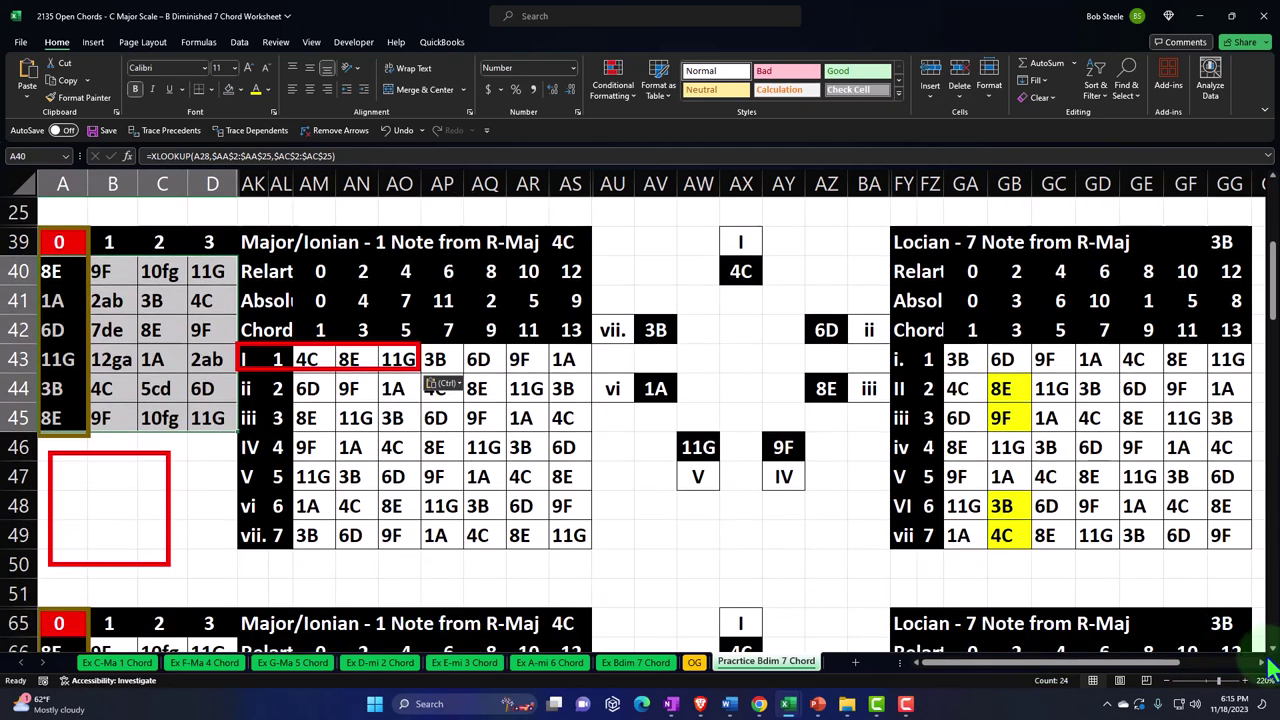
scroll(1235, 645, down, 1)
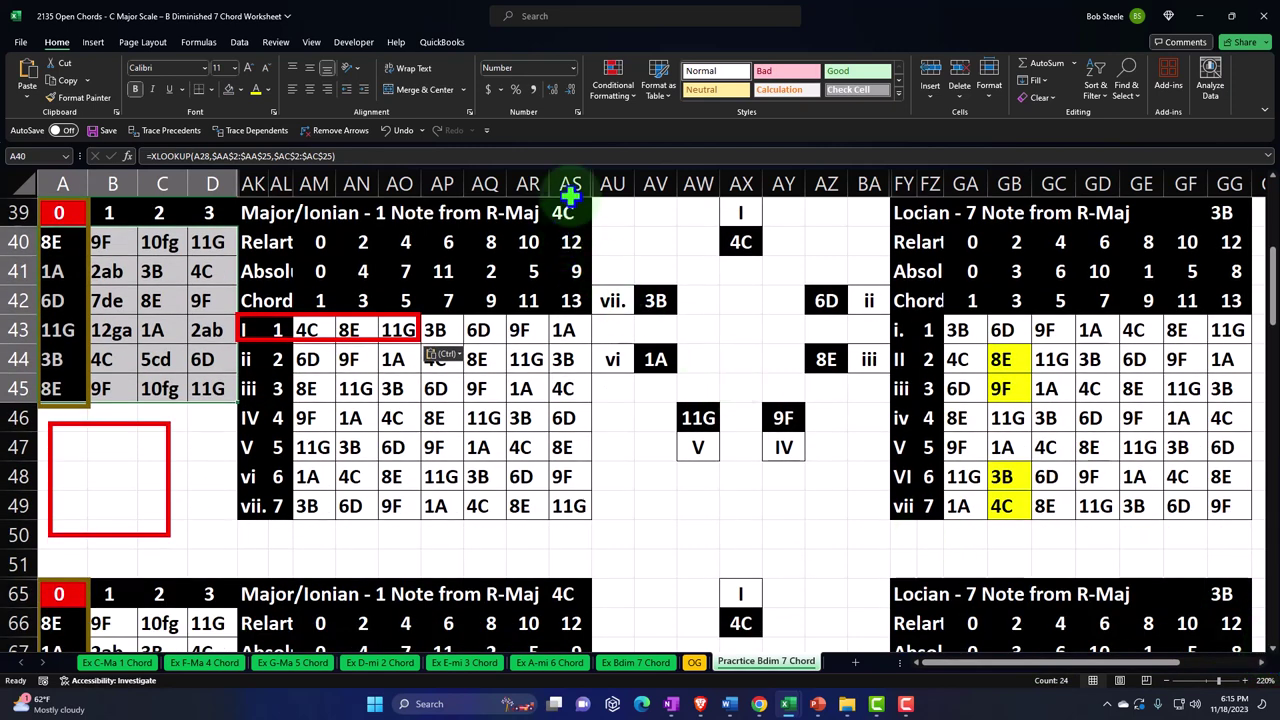
click(606, 92)
mouse_move(660, 121)
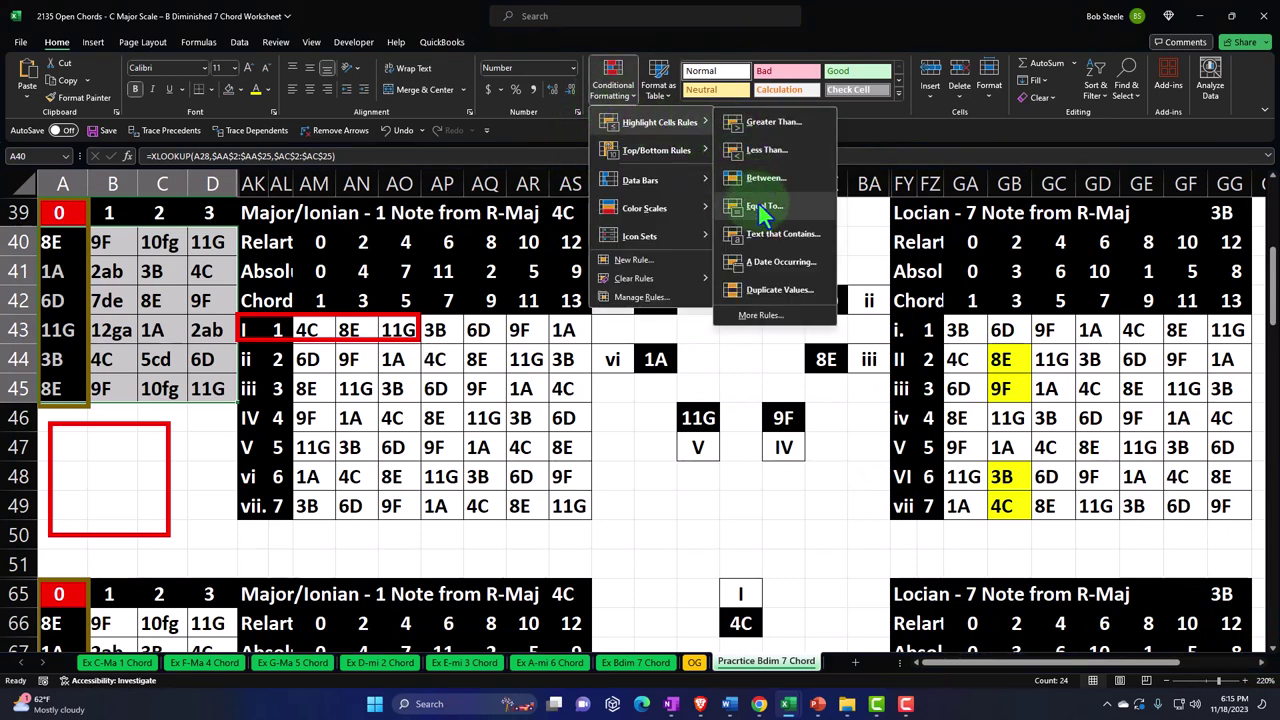
click(250, 400)
- Colour the scale degree numbers 1, 2, 3, 5 and 6 in column AL of the second block green
click(276, 330)
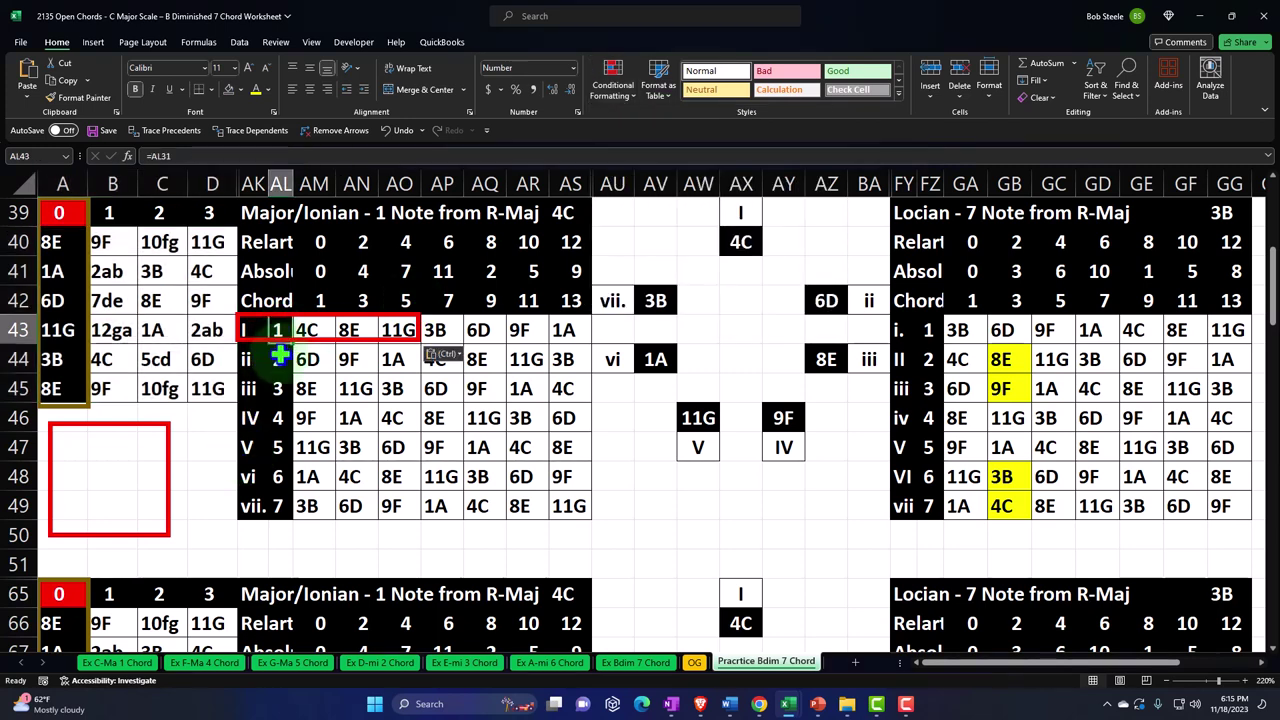
ctrl+click(277, 359)
ctrl+click(277, 388)
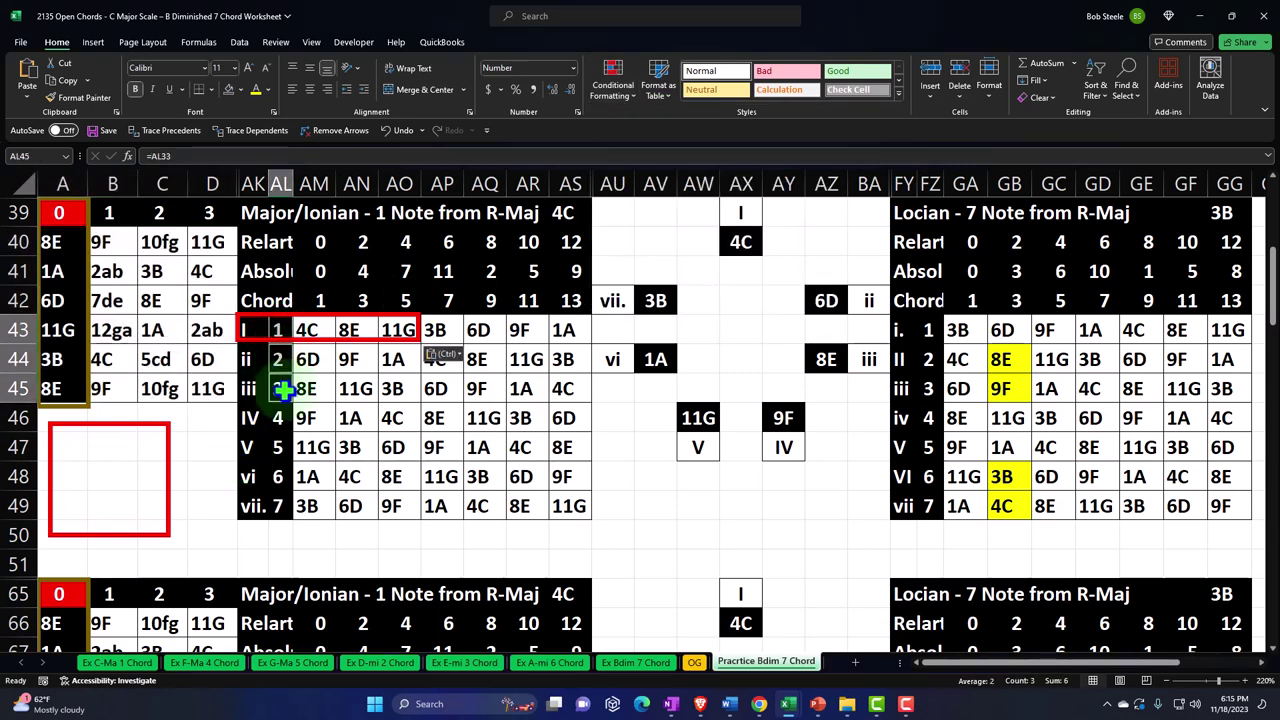
ctrl+click(277, 447)
ctrl+click(277, 477)
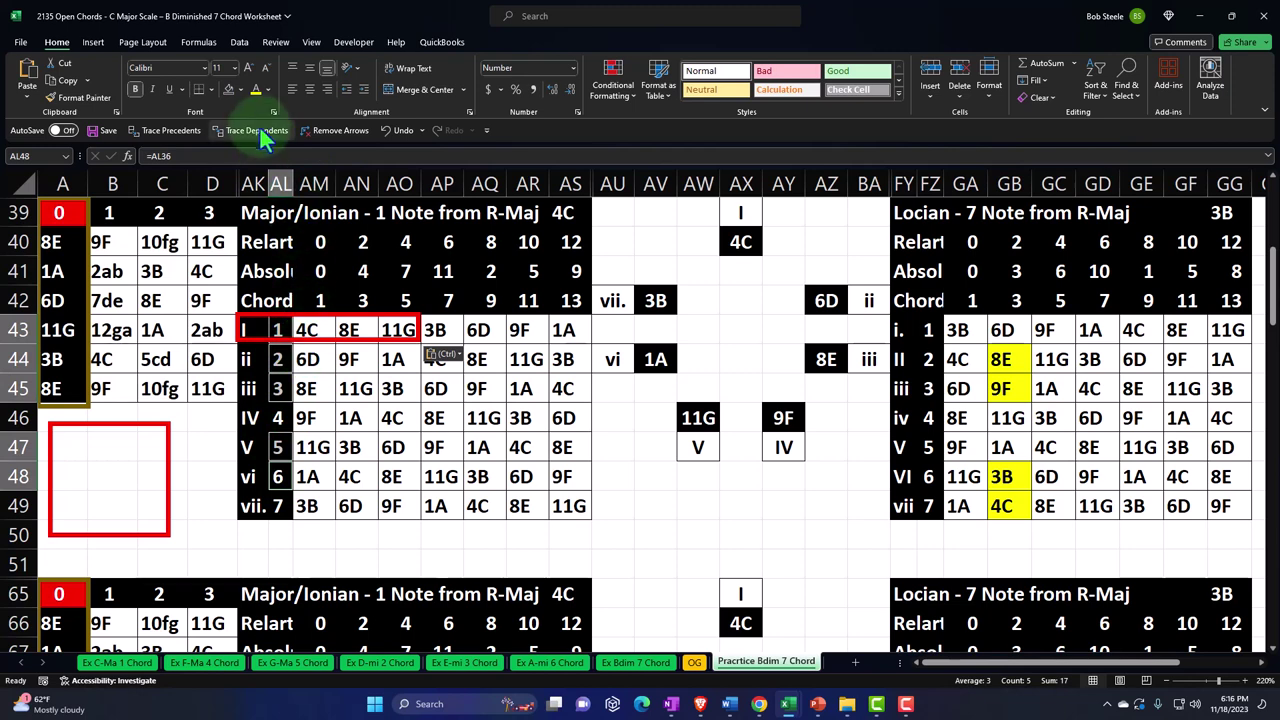
click(266, 88)
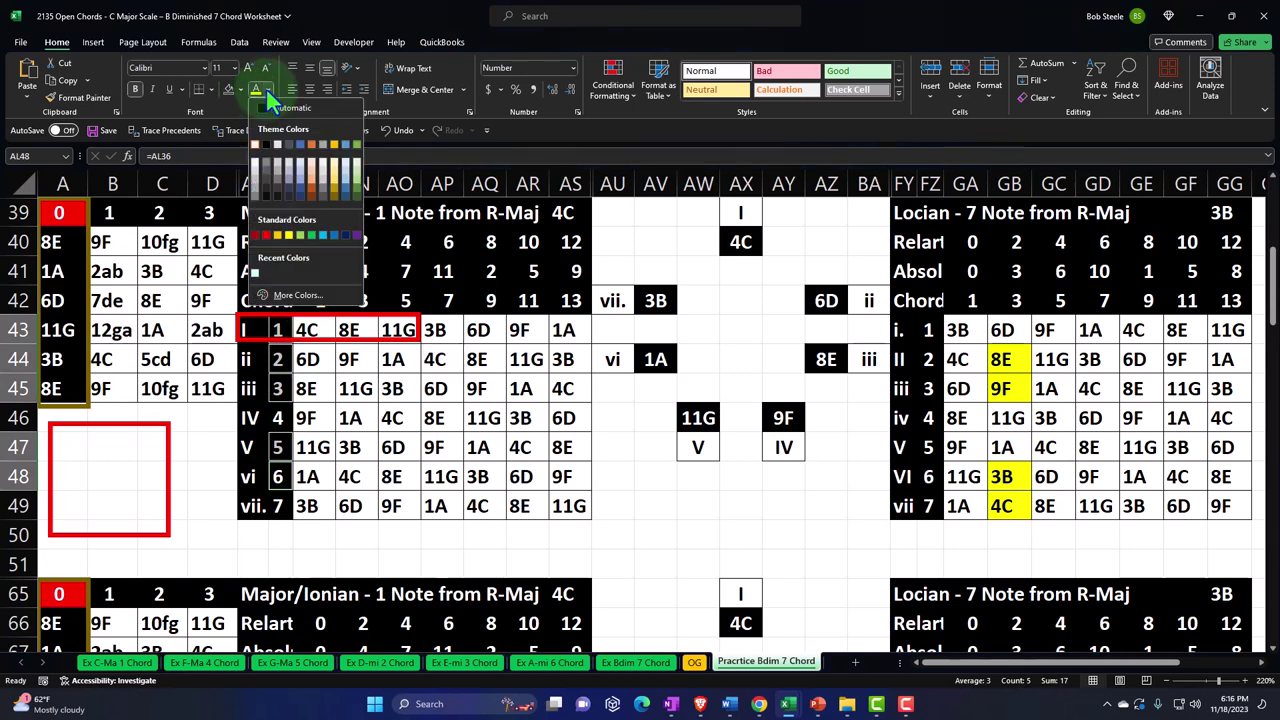
click(312, 234)
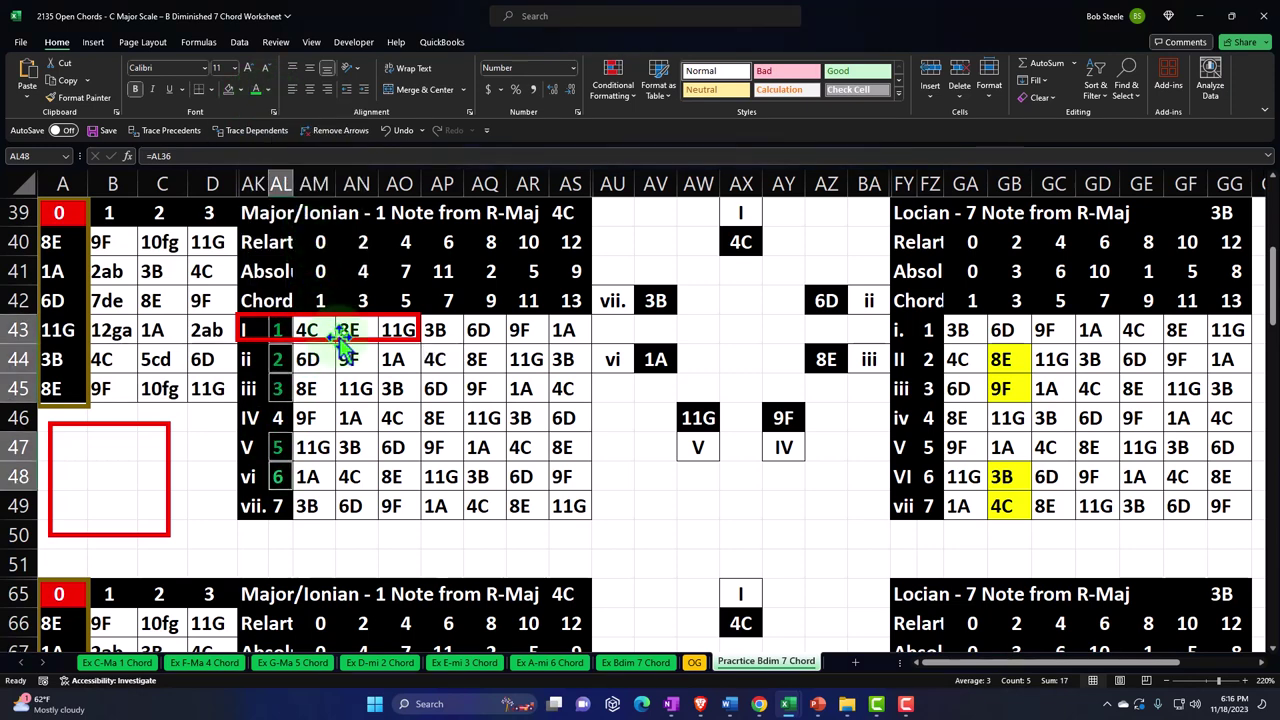
- Compare the key note in AS39 with the vii and vi root notes in AM49 and AM48, and examine chord vii's notes in AM49:AO49
click(563, 218)
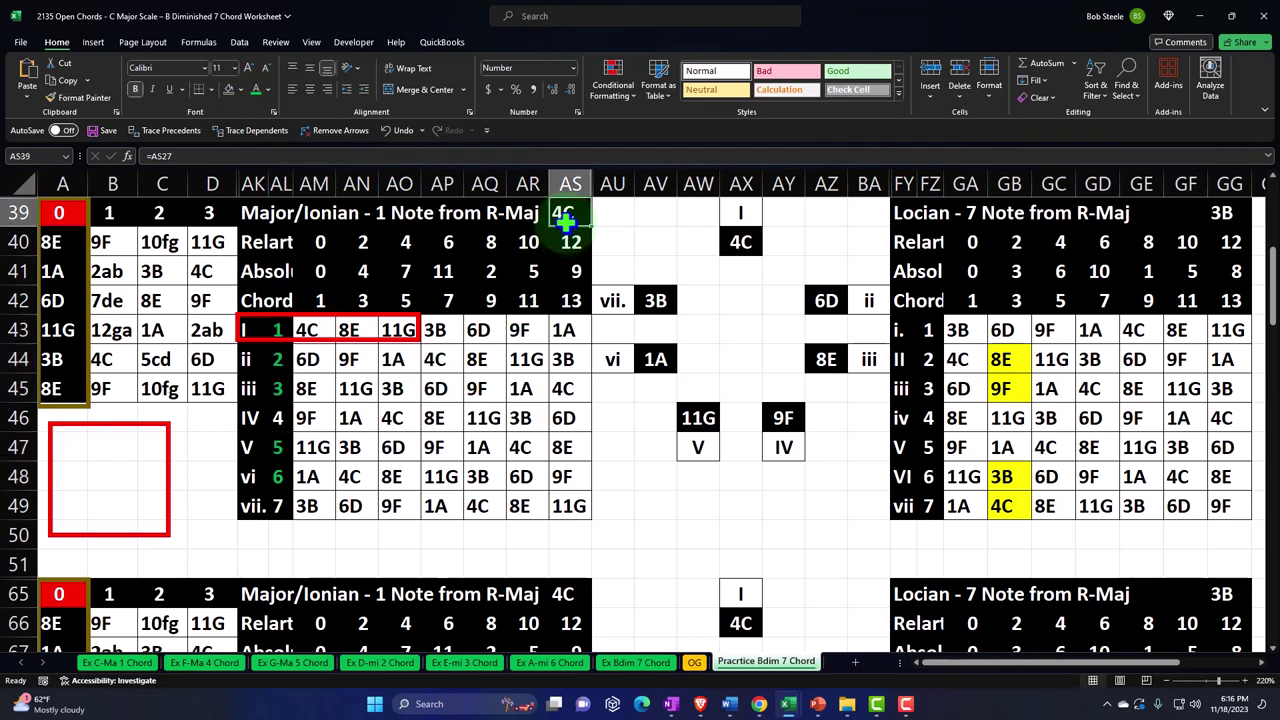
click(305, 506)
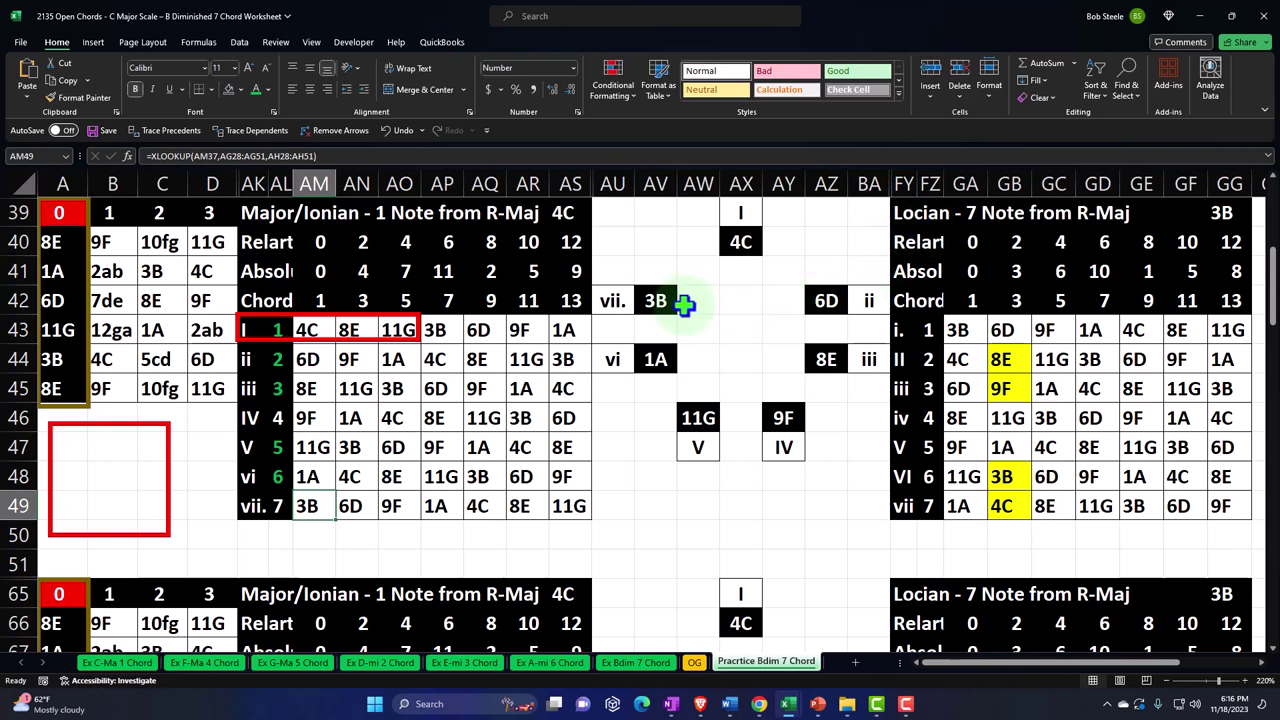
click(566, 217)
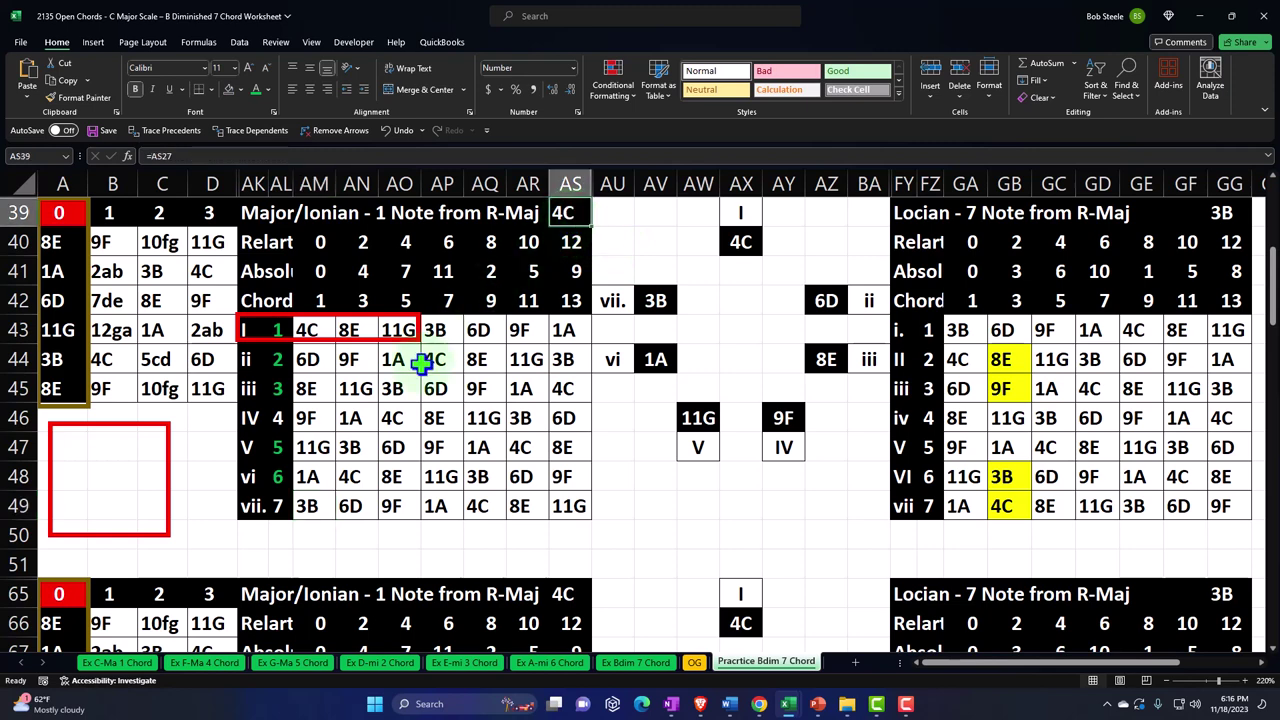
click(312, 474)
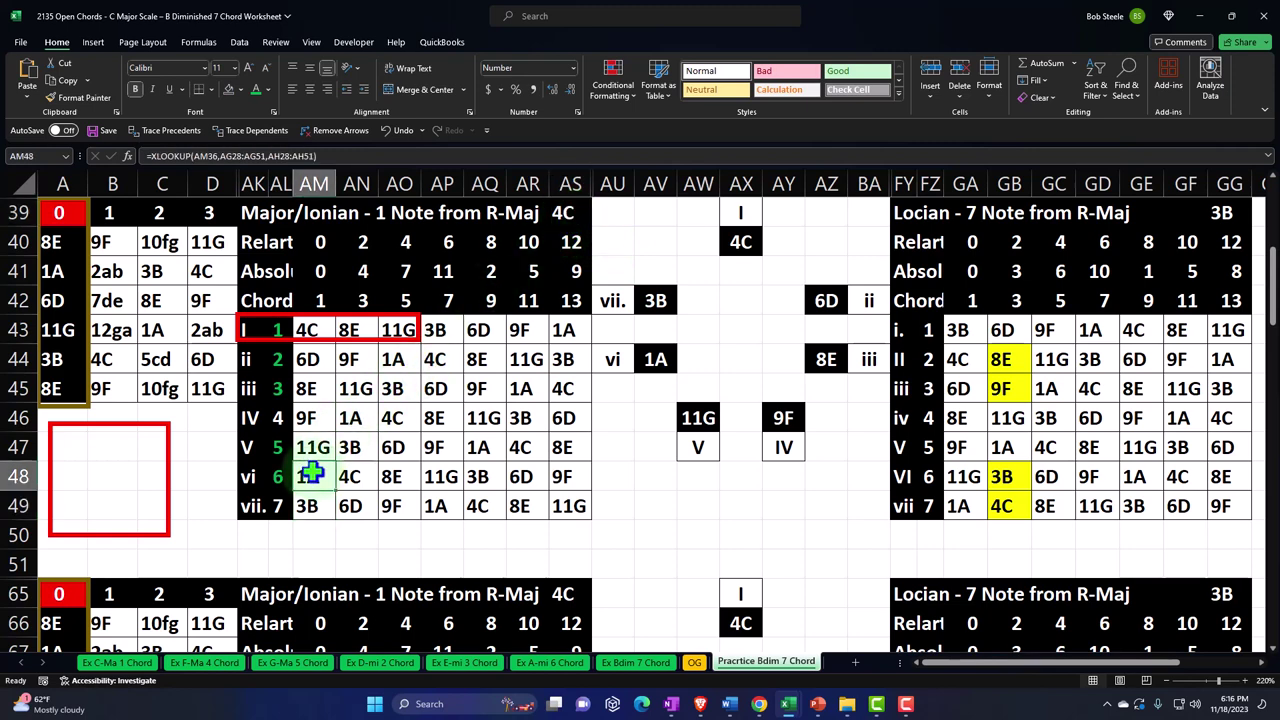
drag(280, 506, 380, 506)
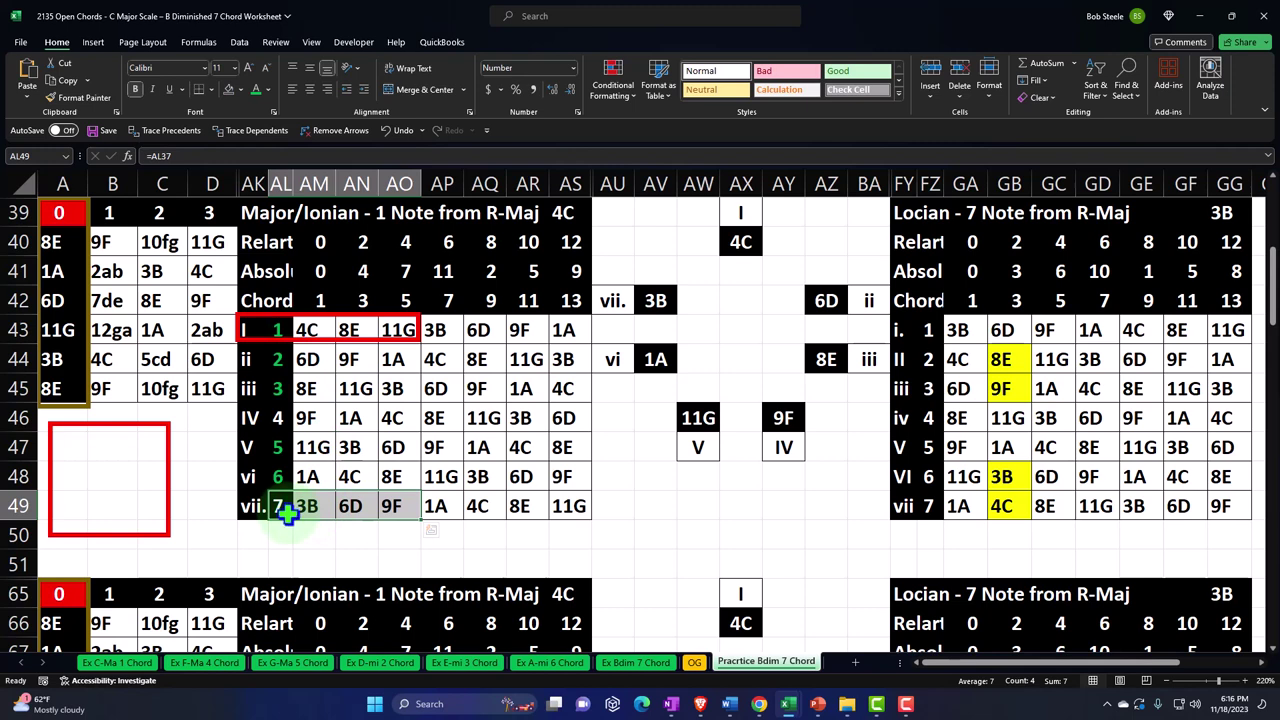
drag(305, 507, 391, 507)
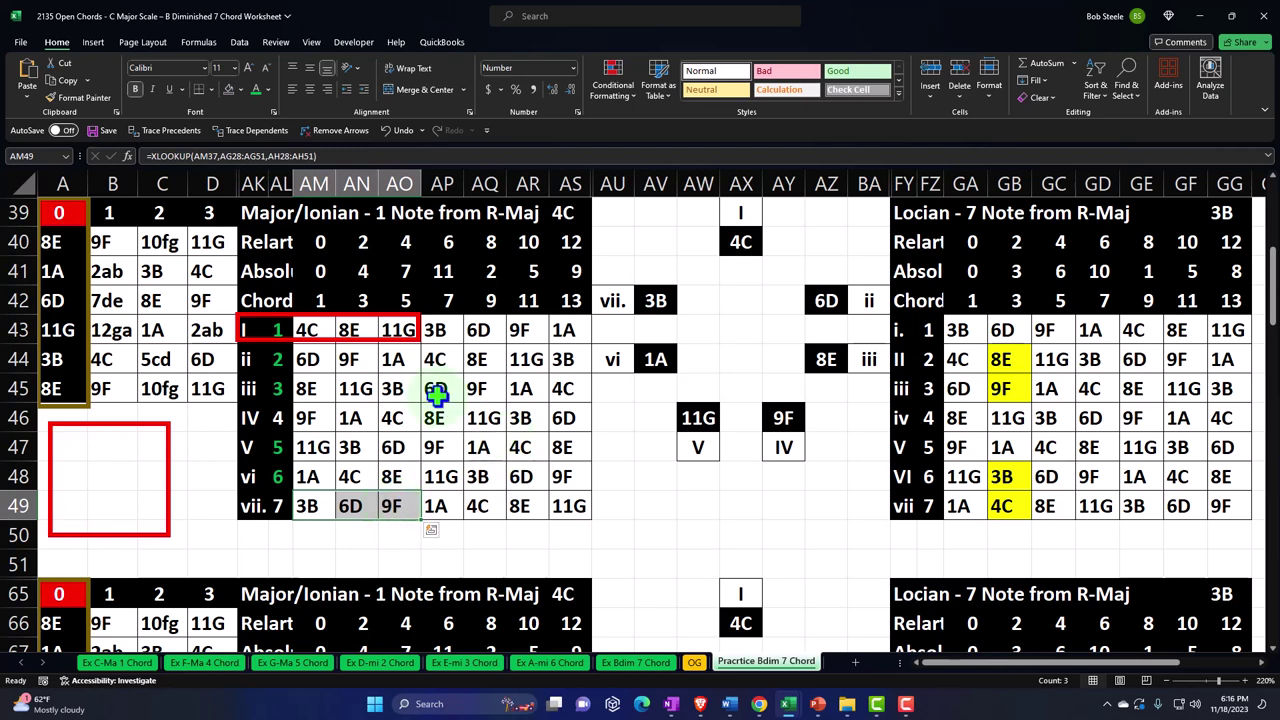
- Add a conditional format to fretboard A40:D45 that fills cells equal to AM43 with a custom solid green
drag(57, 240, 192, 389)
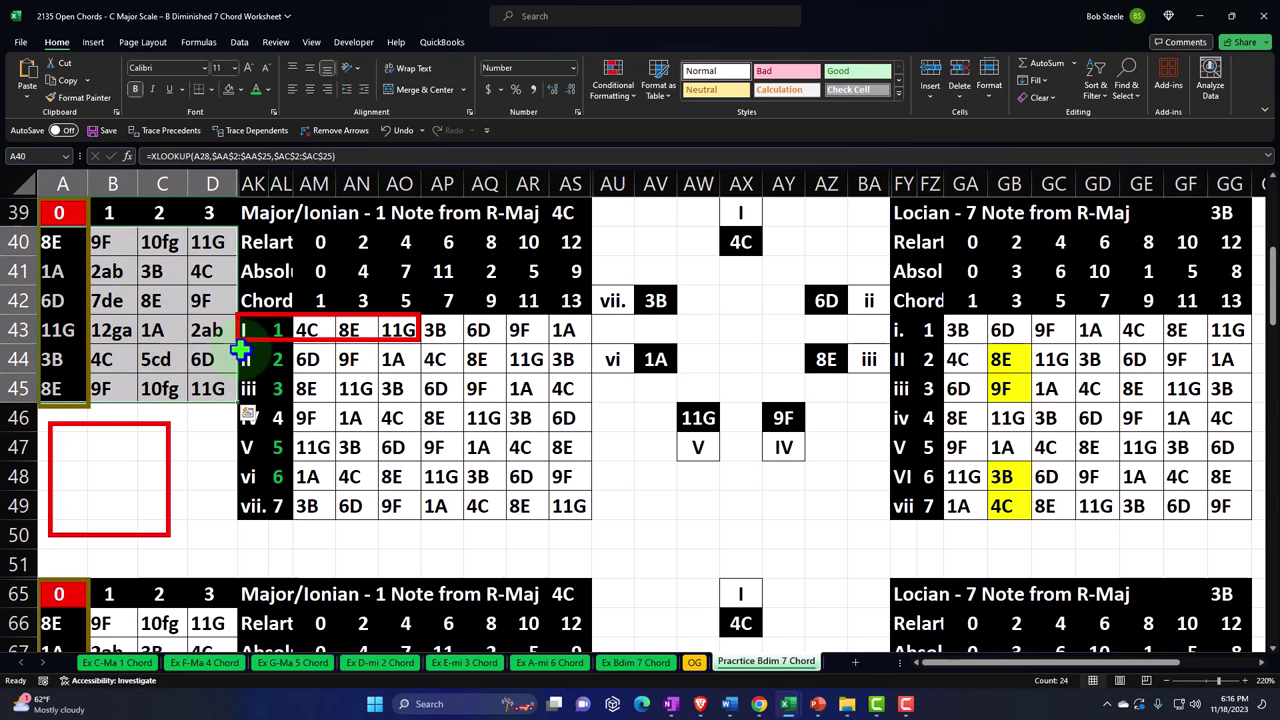
click(620, 86)
mouse_move(678, 128)
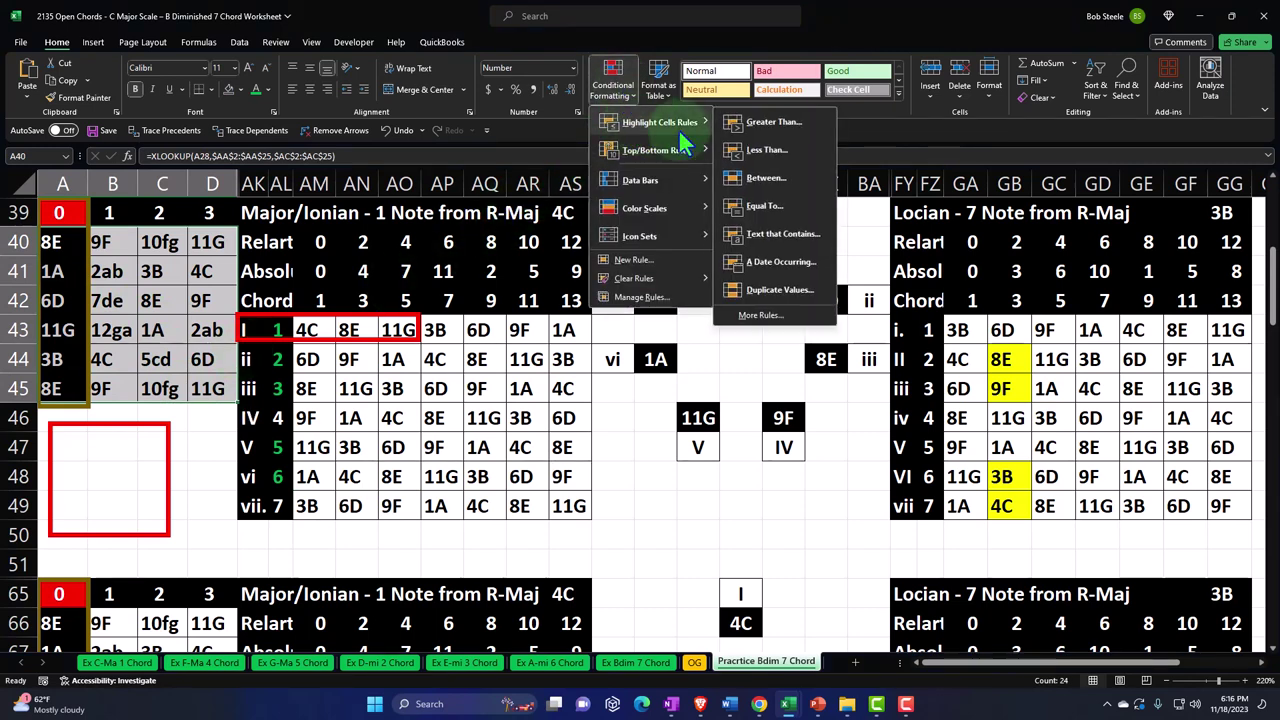
click(764, 205)
click(868, 222)
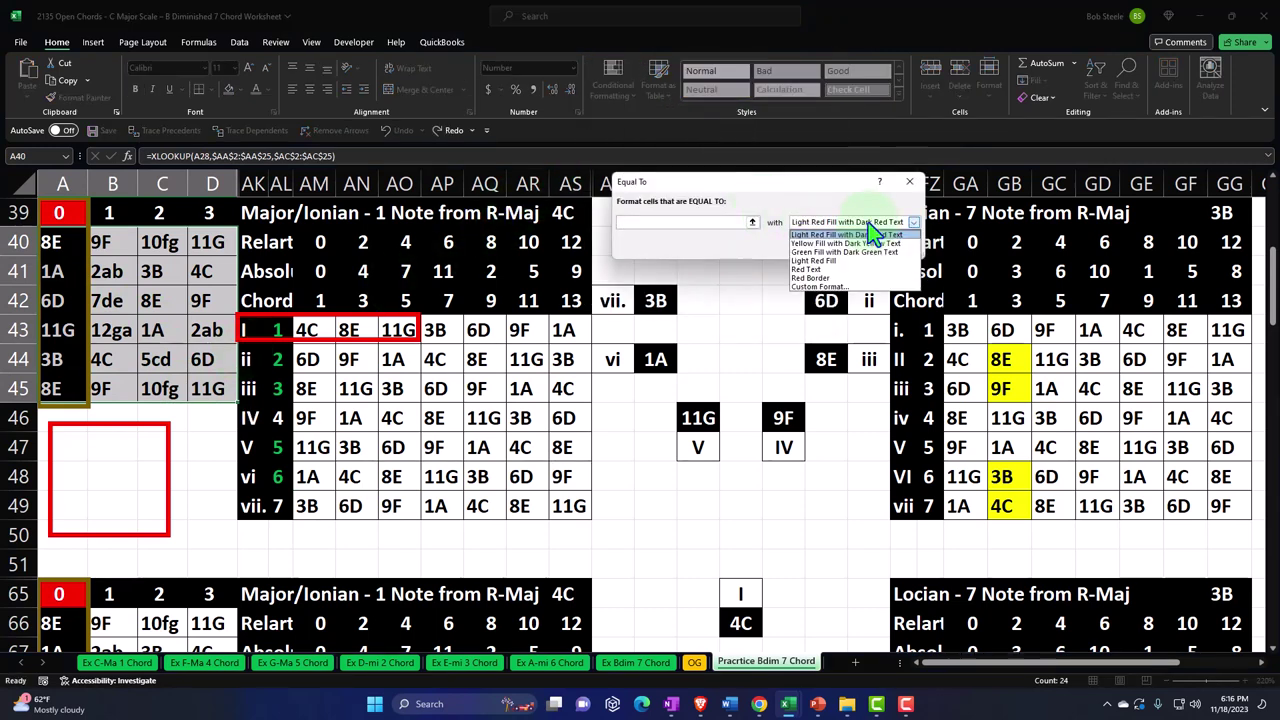
click(841, 287)
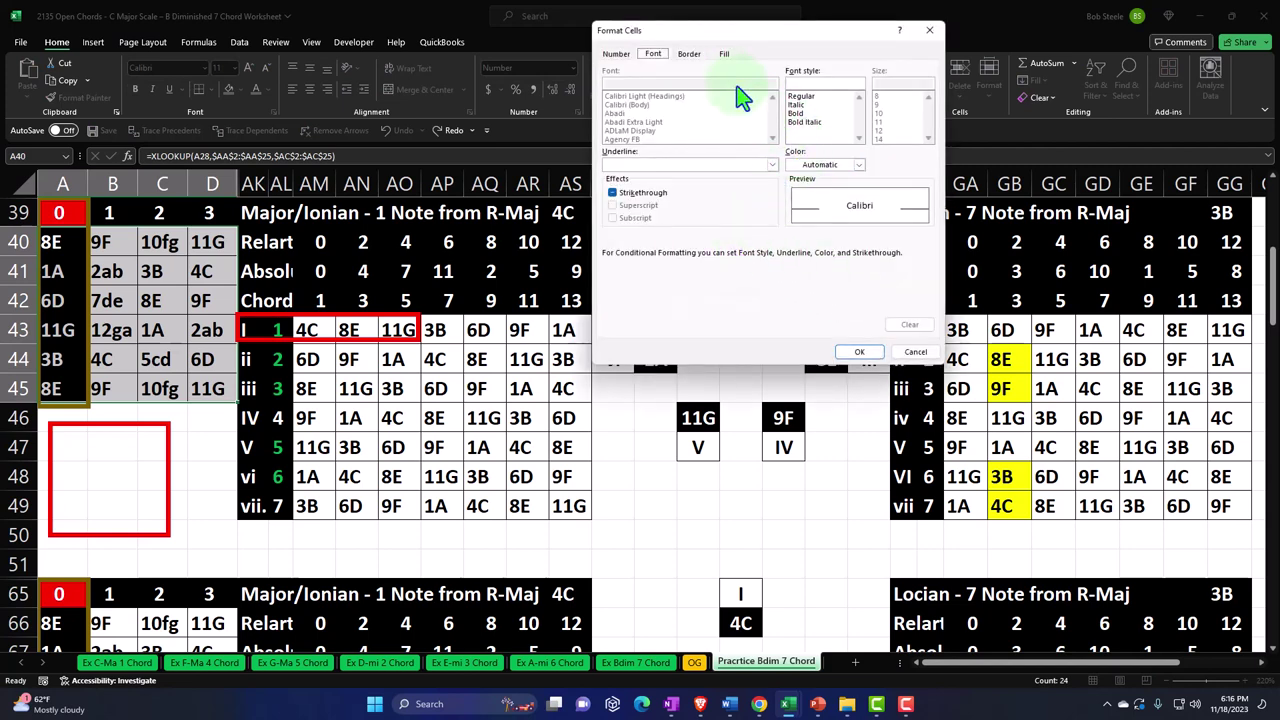
click(724, 54)
click(675, 185)
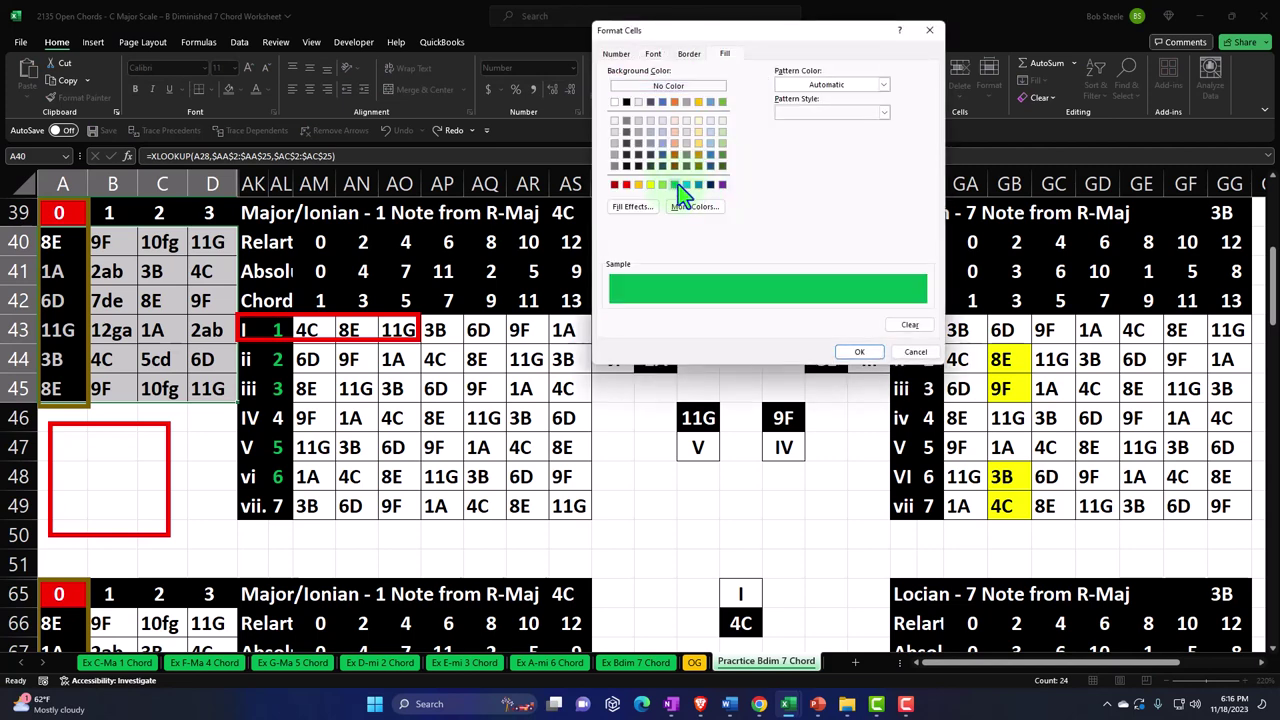
click(856, 353)
click(838, 247)
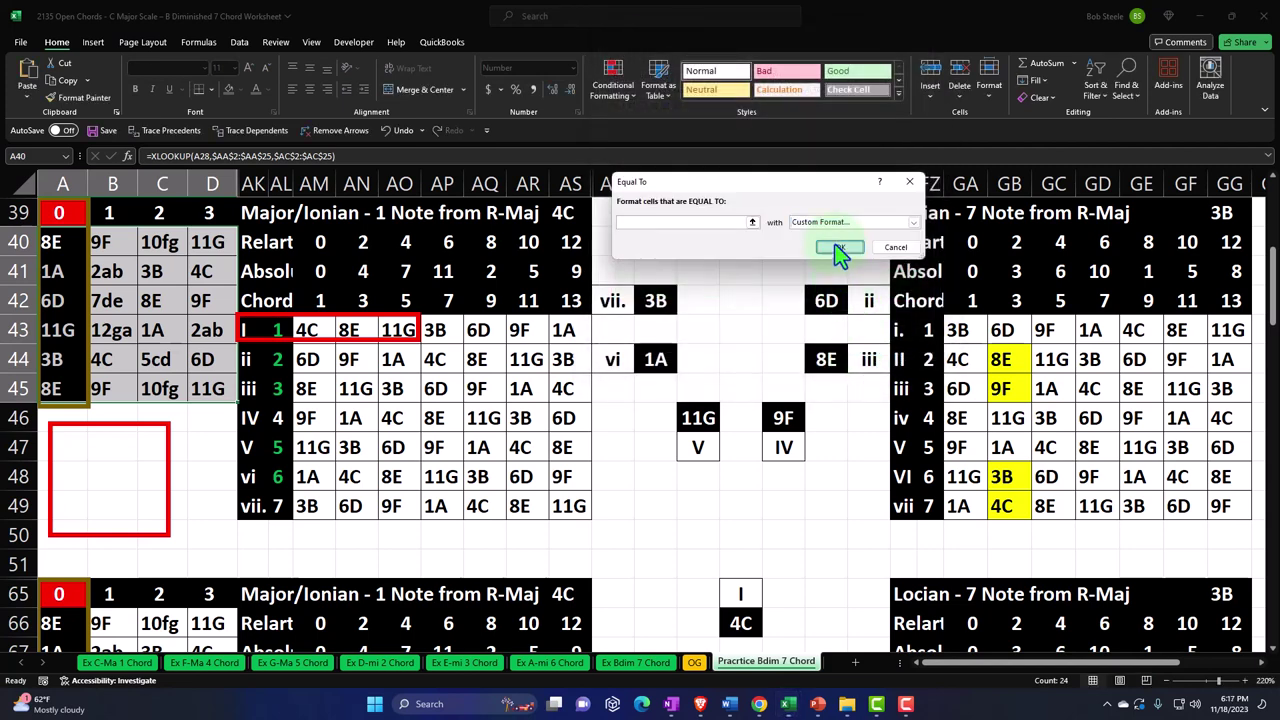
click(644, 387)
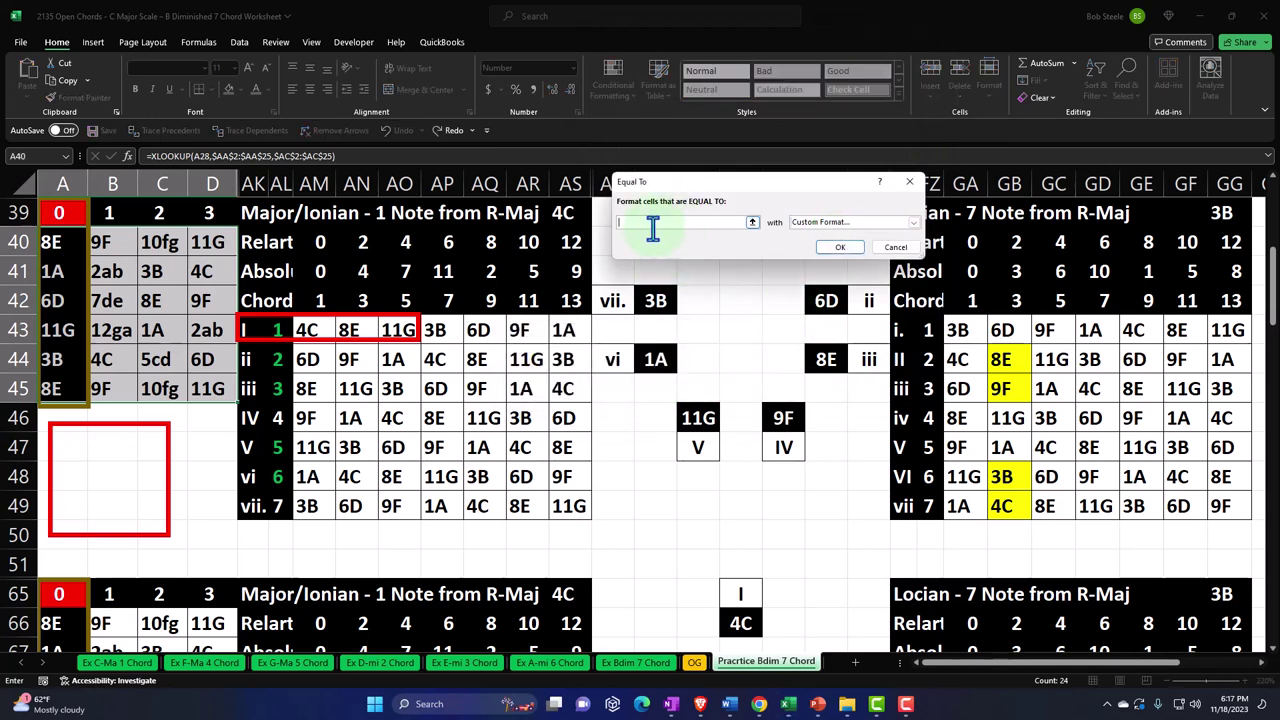
click(306, 330)
click(839, 247)
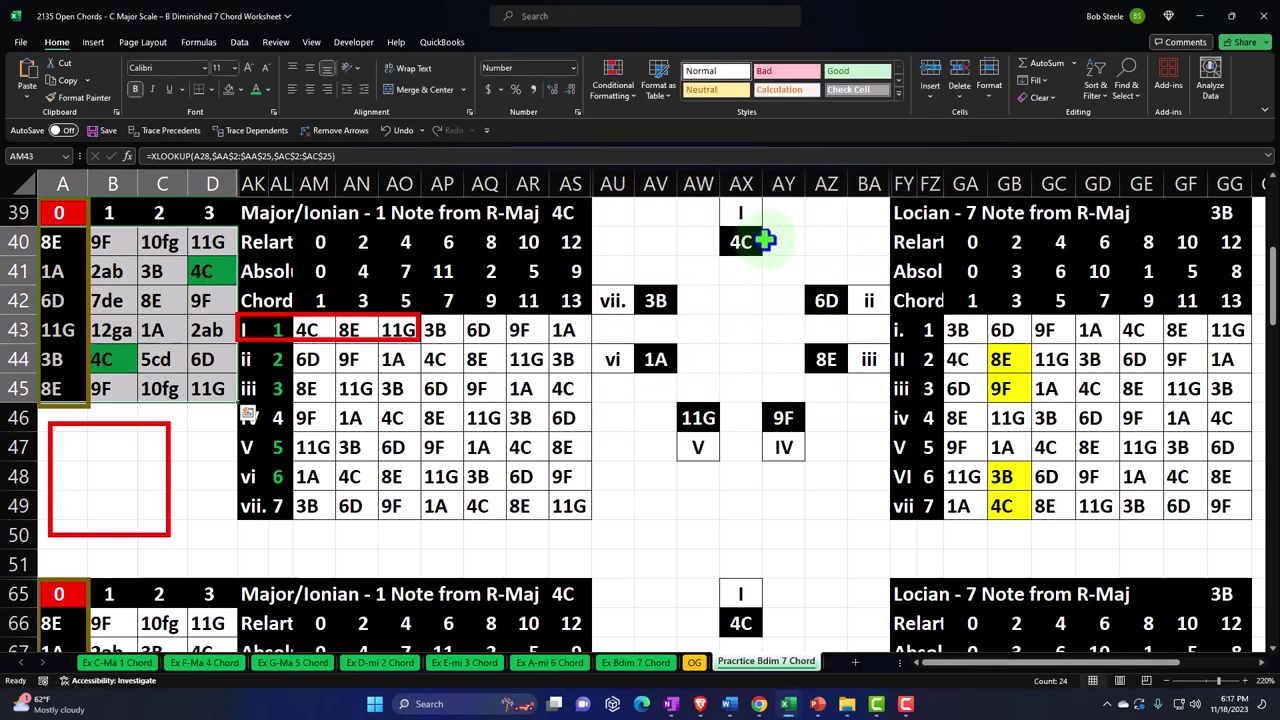
- Add a second equal-to rule on fretboard A40:D45, filling notes that match AM44 with the same custom green
click(610, 89)
mouse_move(735, 124)
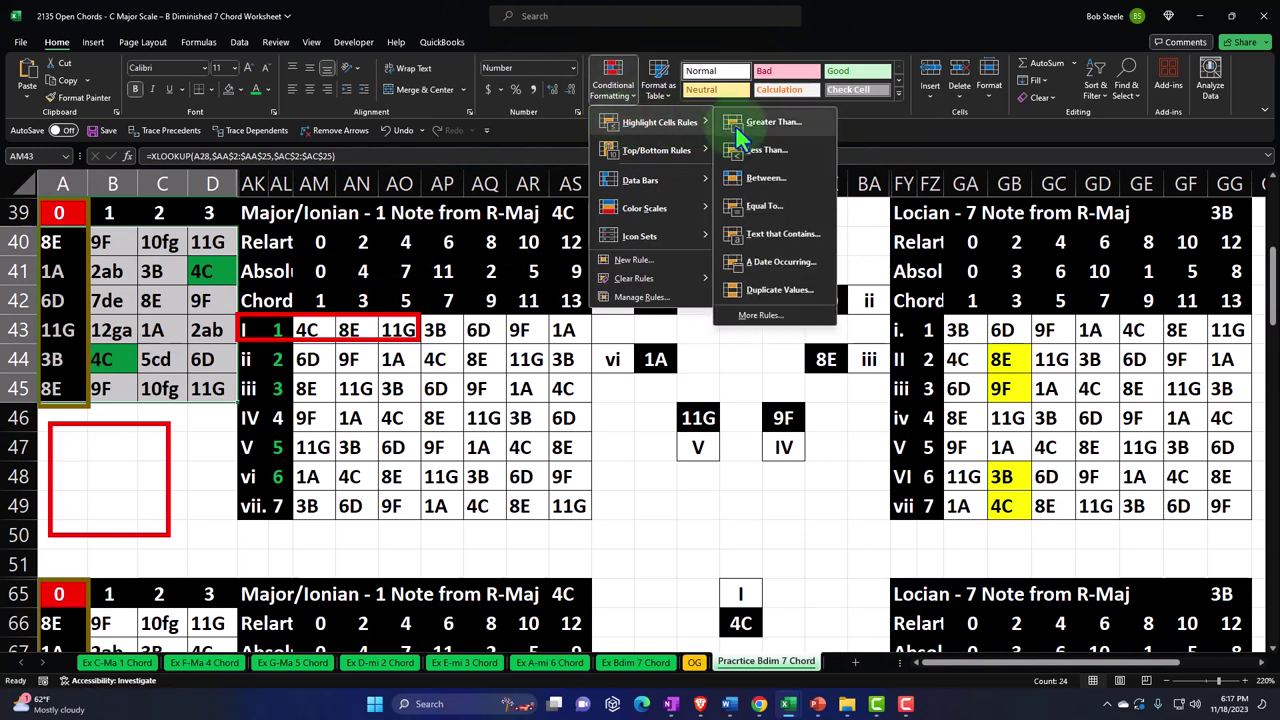
click(756, 206)
click(307, 359)
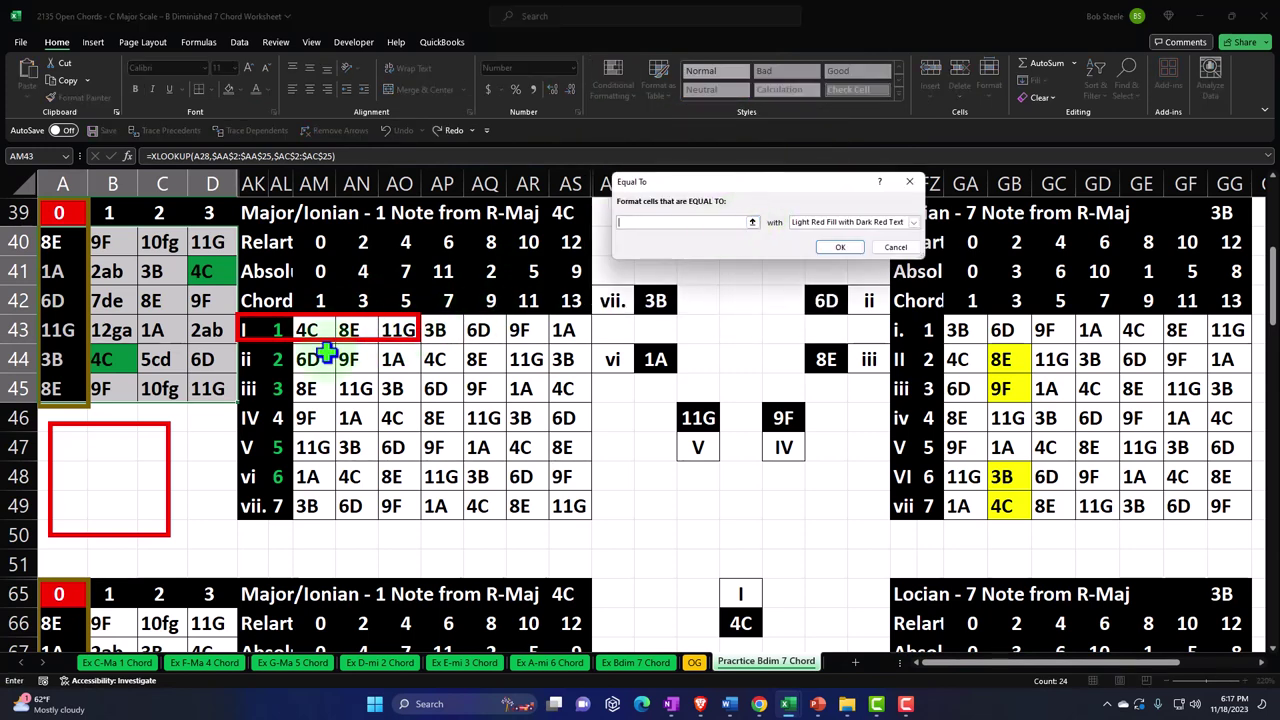
click(888, 224)
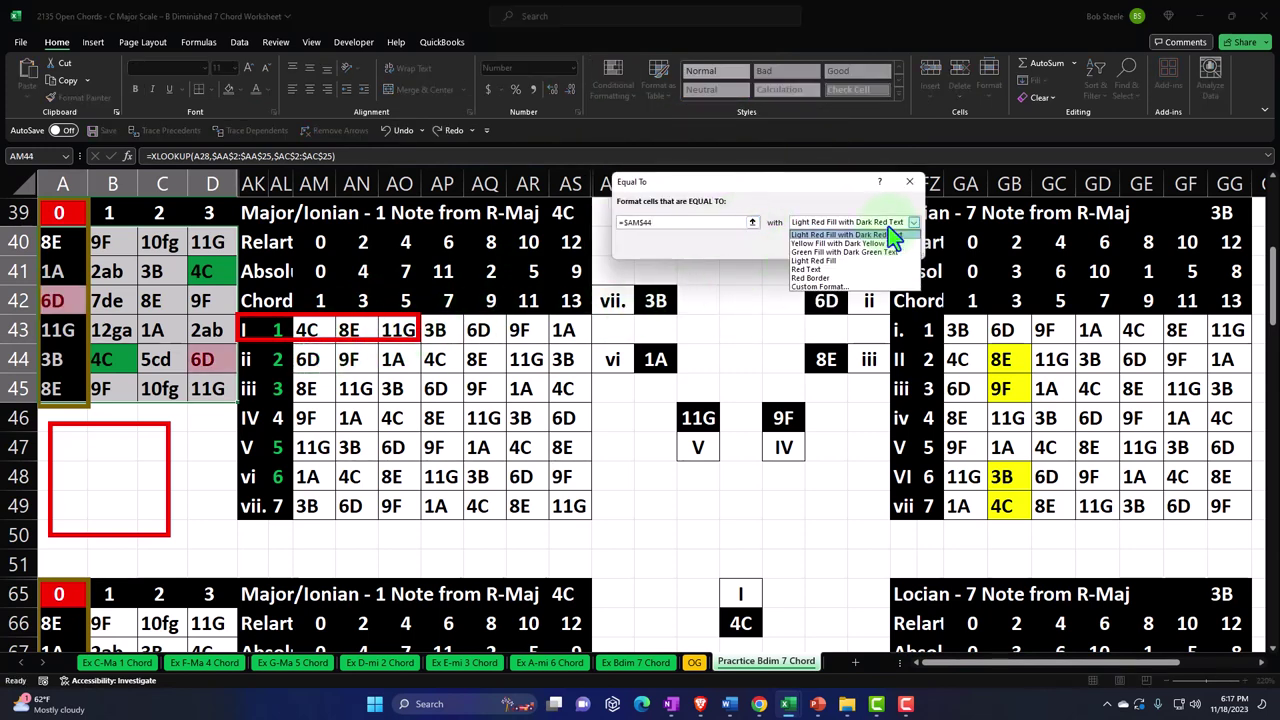
click(822, 287)
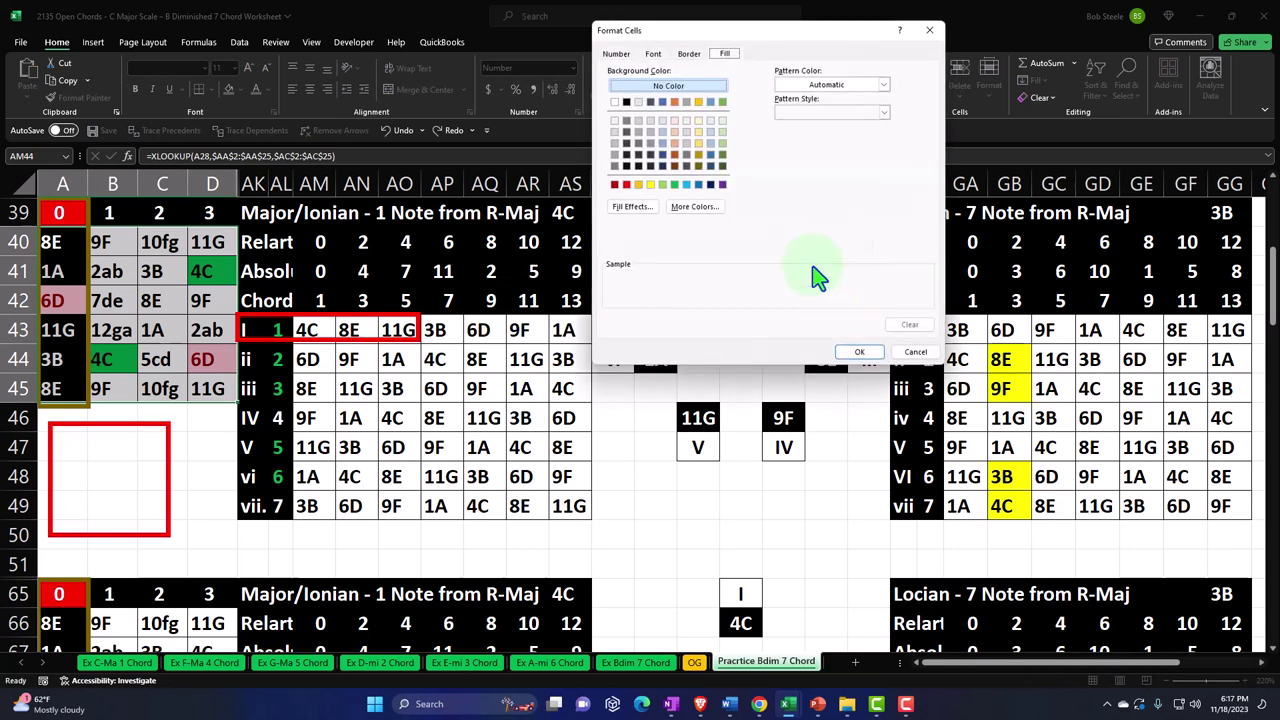
click(674, 185)
click(844, 351)
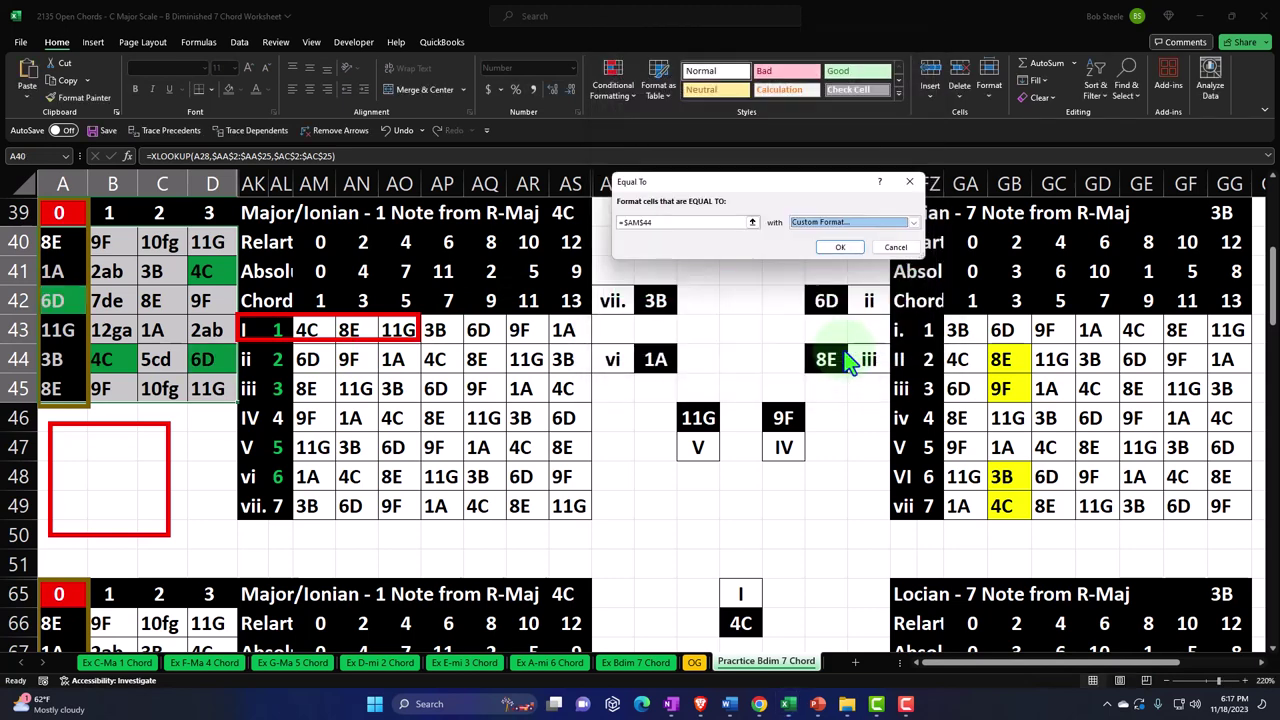
click(854, 249)
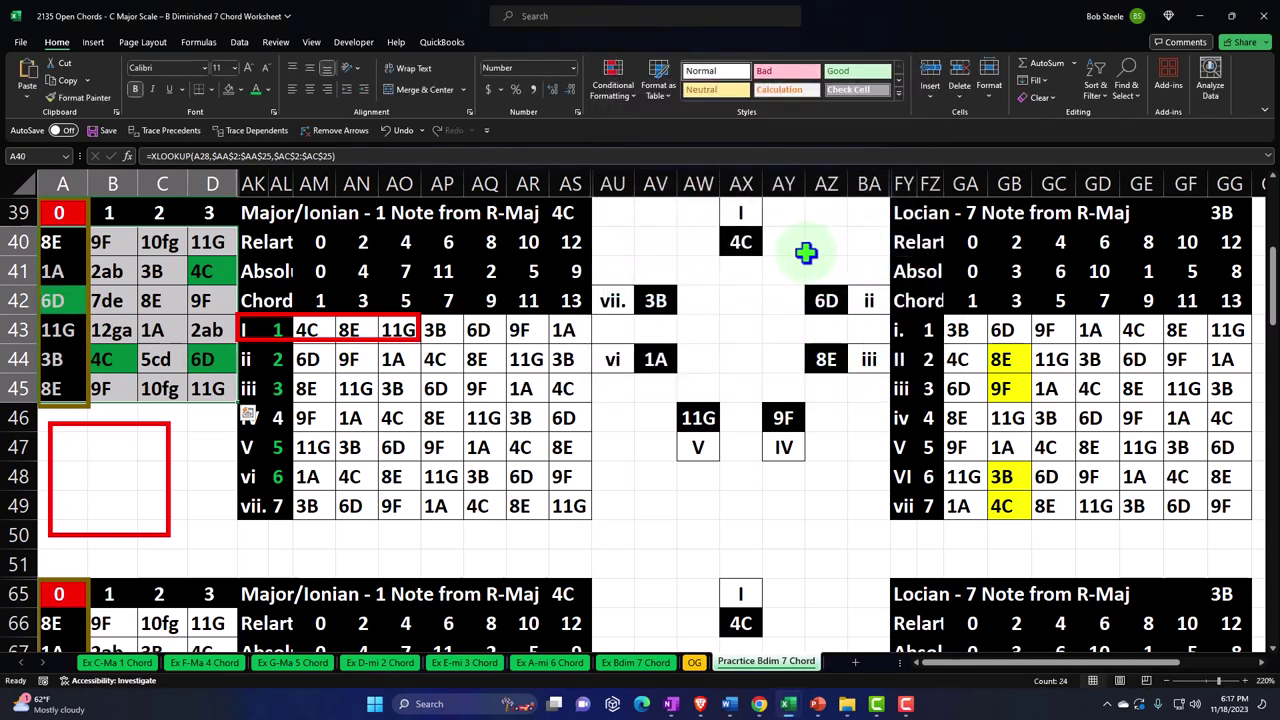
- Add an equal-to rule on fretboard A40:D45 that fills notes matching AM45 with the same custom solid green
click(615, 82)
mouse_move(633, 120)
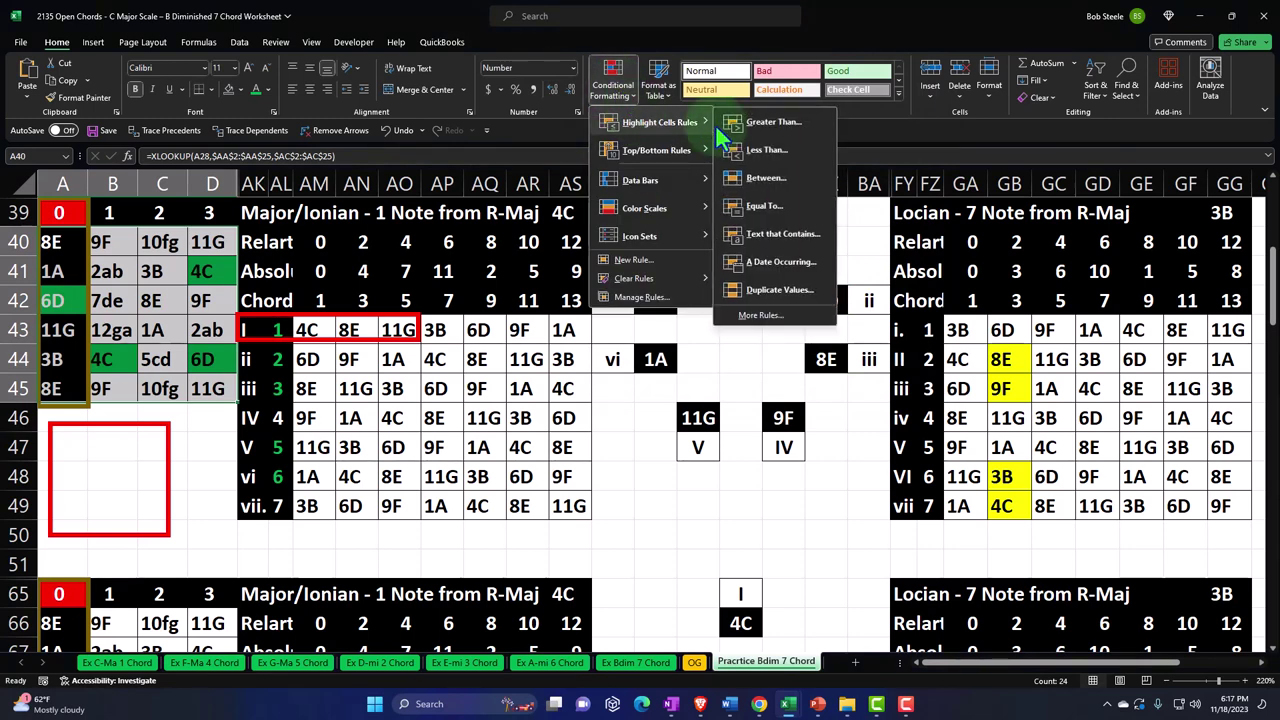
click(750, 212)
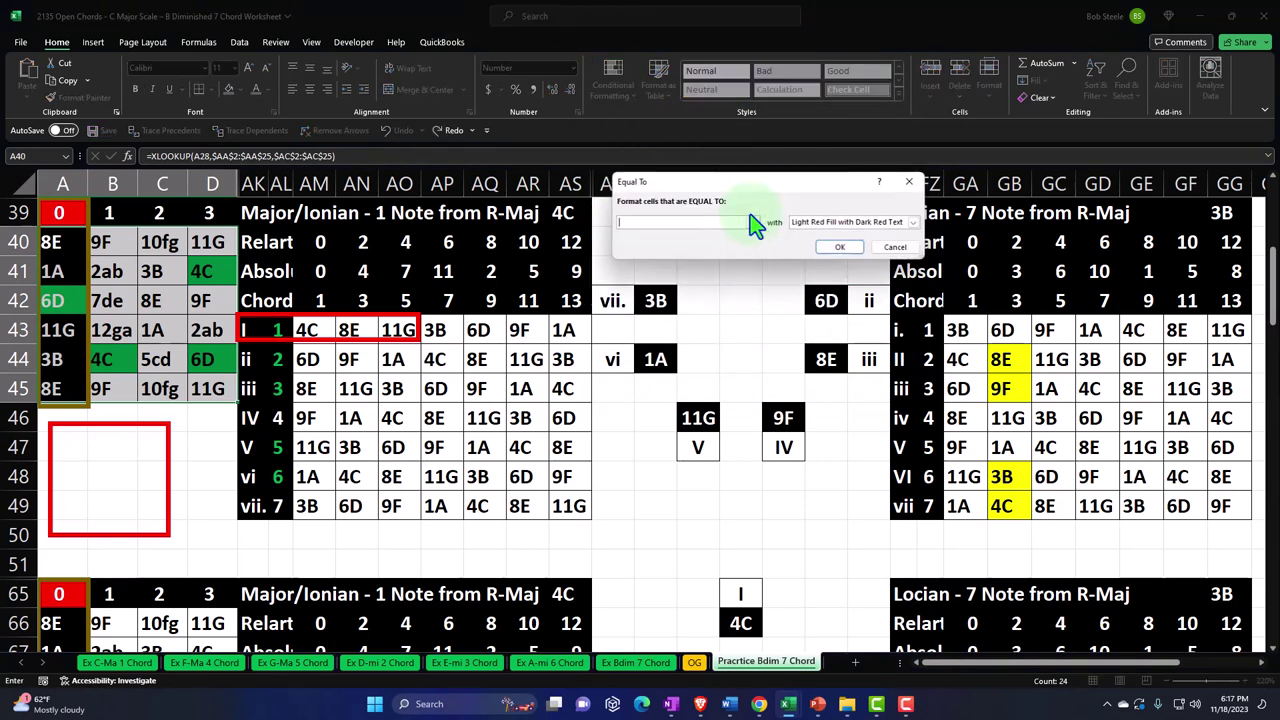
click(306, 388)
click(913, 223)
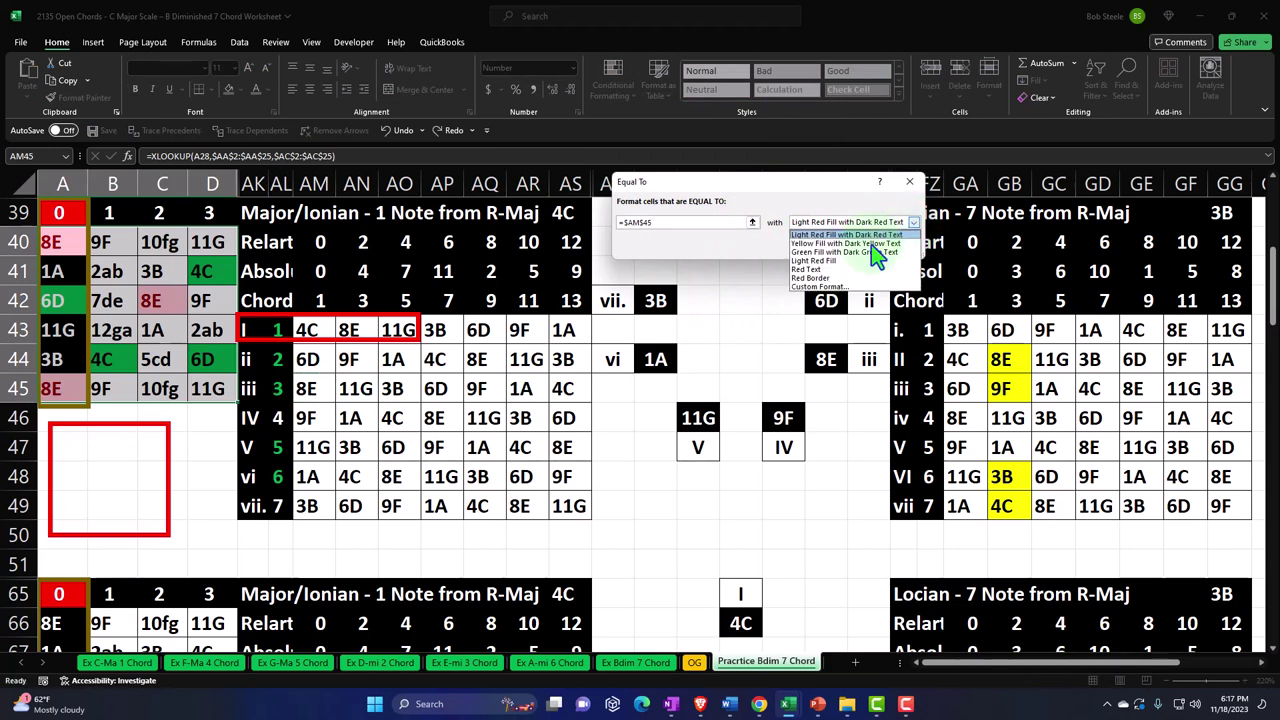
click(833, 308)
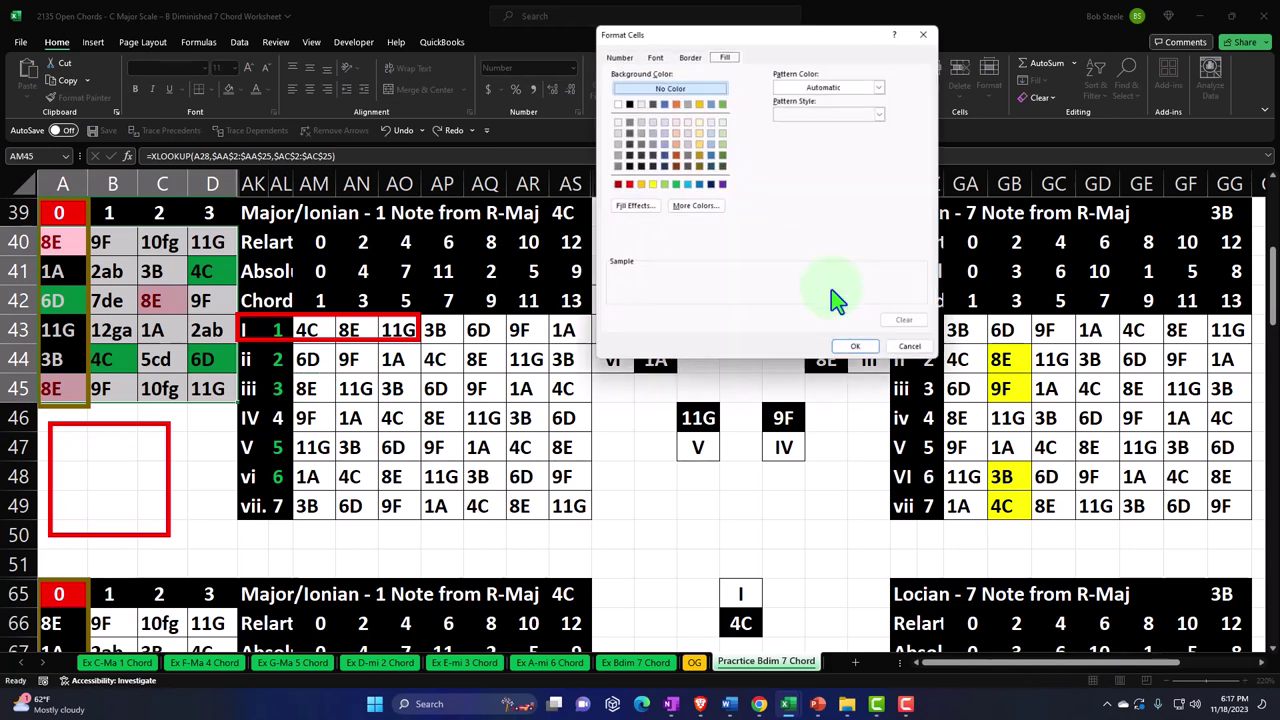
click(674, 185)
click(868, 353)
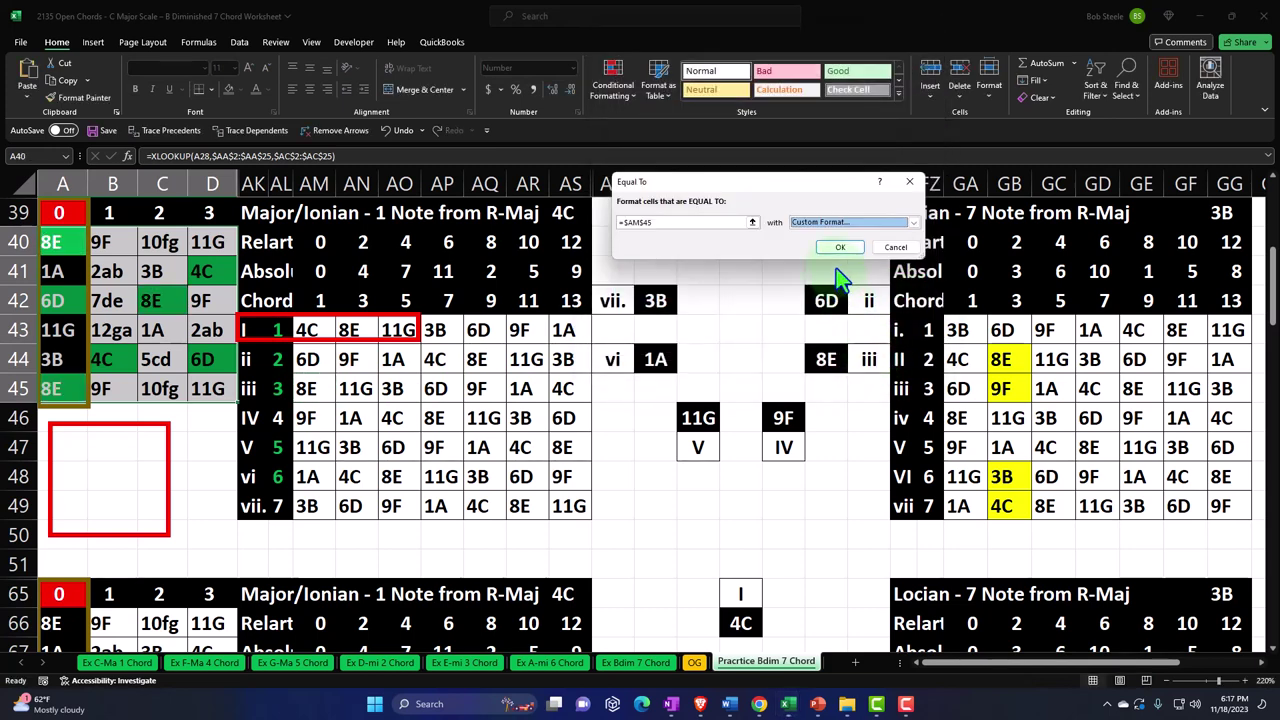
click(840, 247)
- Add an equal-to rule on the same fretboard range, filling notes that match AM47 with the custom solid green
click(600, 80)
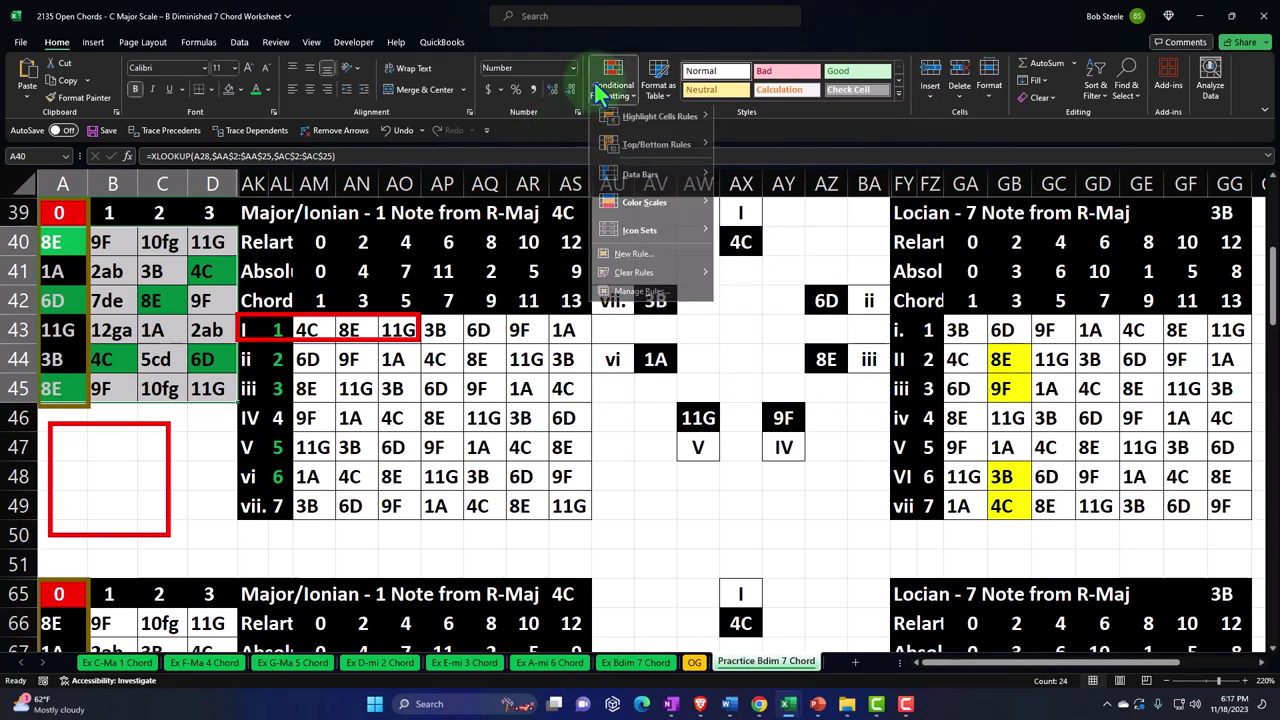
mouse_move(660, 122)
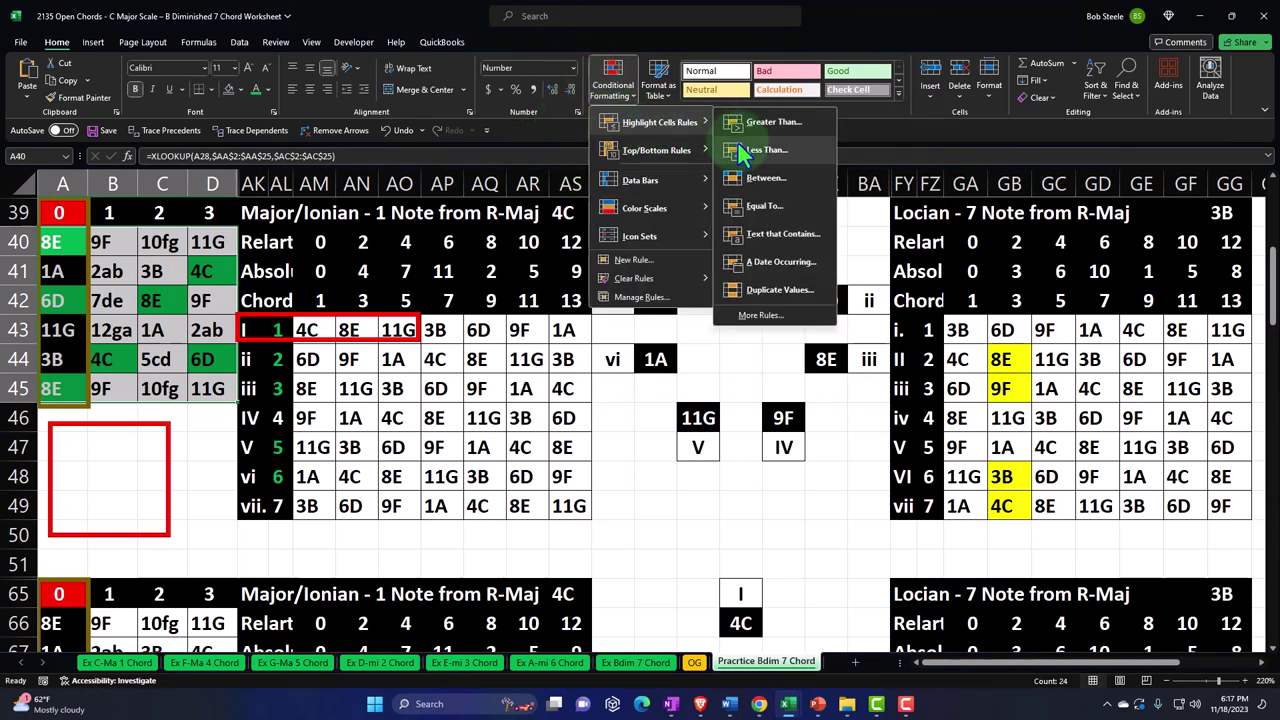
click(755, 211)
click(300, 440)
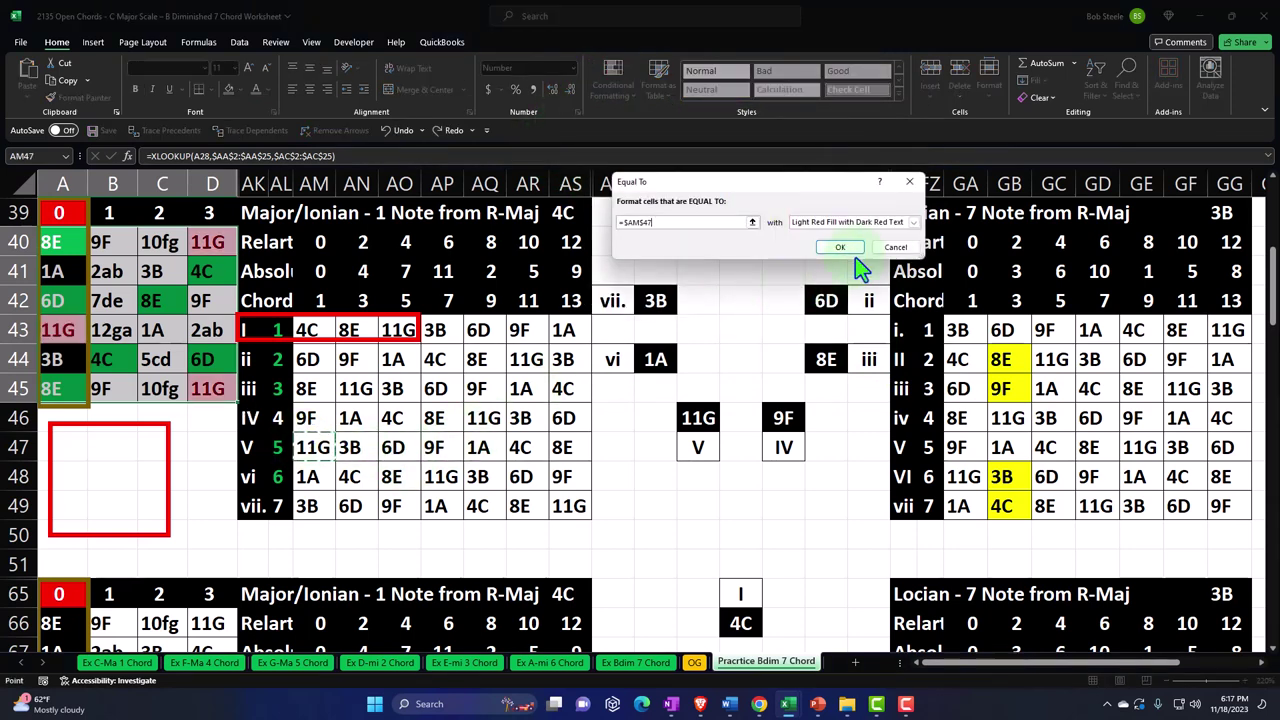
click(887, 223)
click(820, 287)
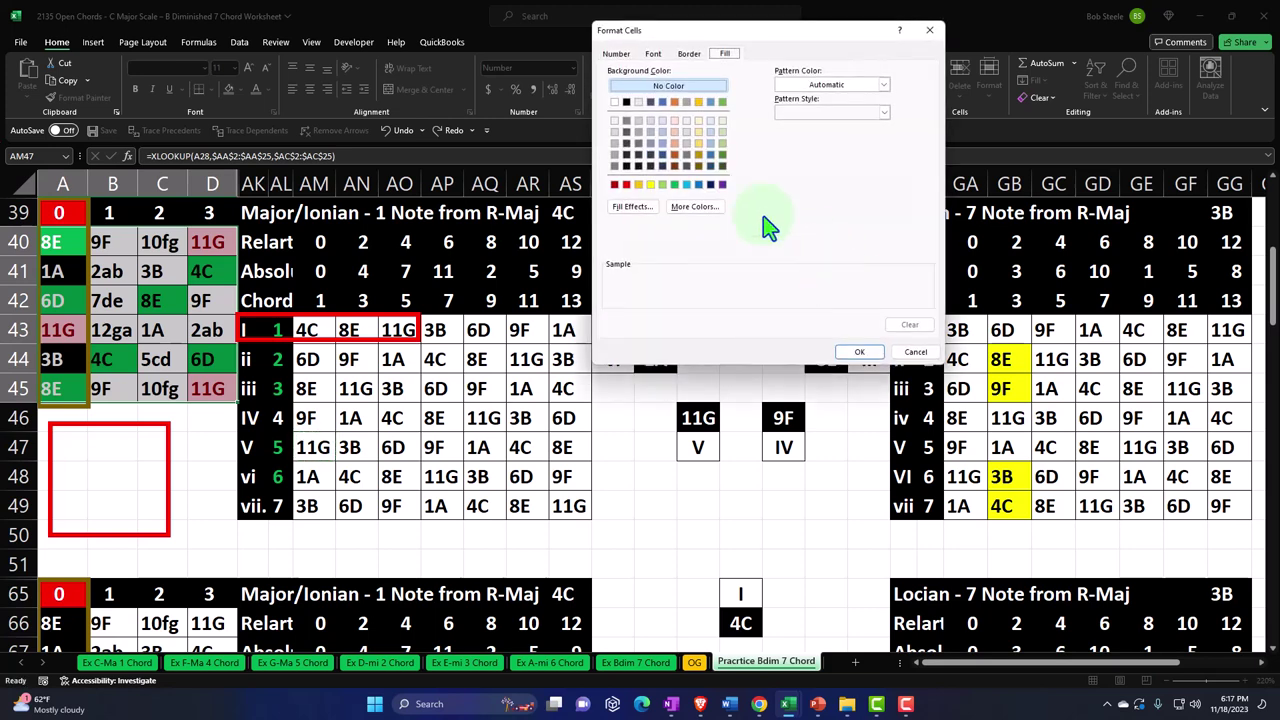
click(675, 185)
click(860, 353)
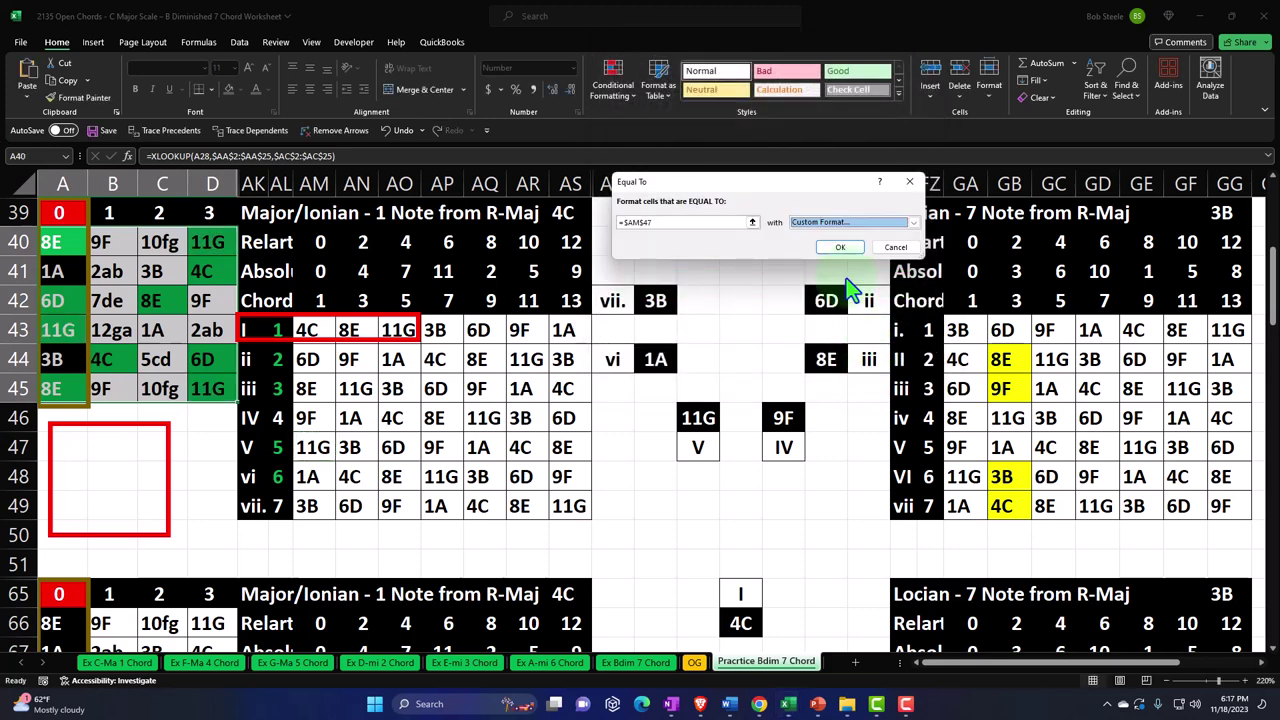
click(840, 248)
- Add the last pentatonic equal-to rule on A40:D45, filling notes that match AM48 with the custom solid green
click(618, 86)
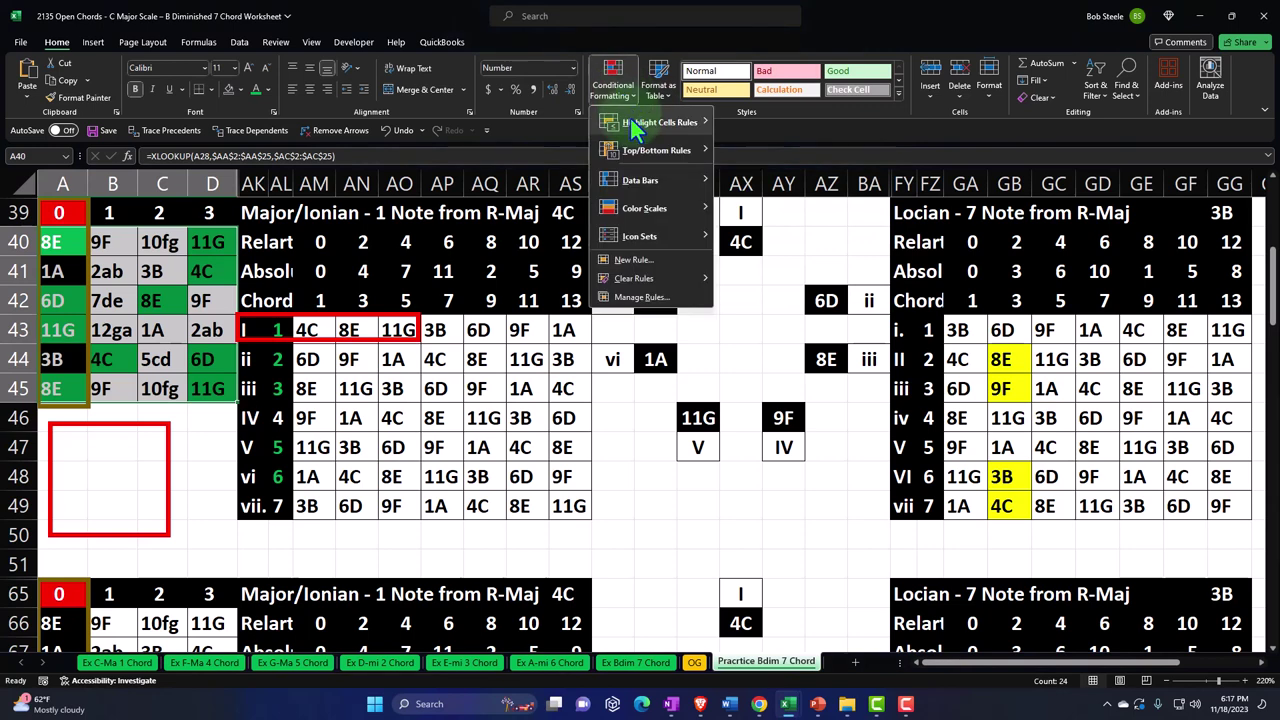
mouse_move(640, 122)
click(752, 203)
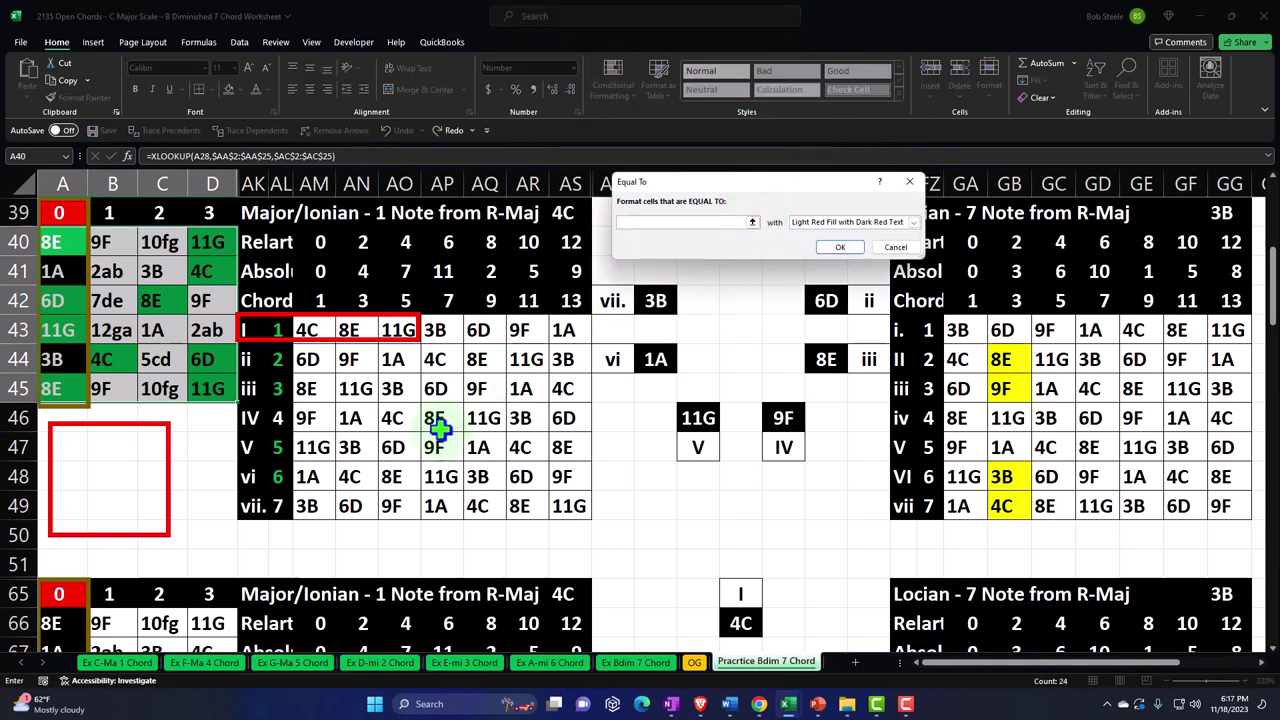
click(313, 476)
click(846, 224)
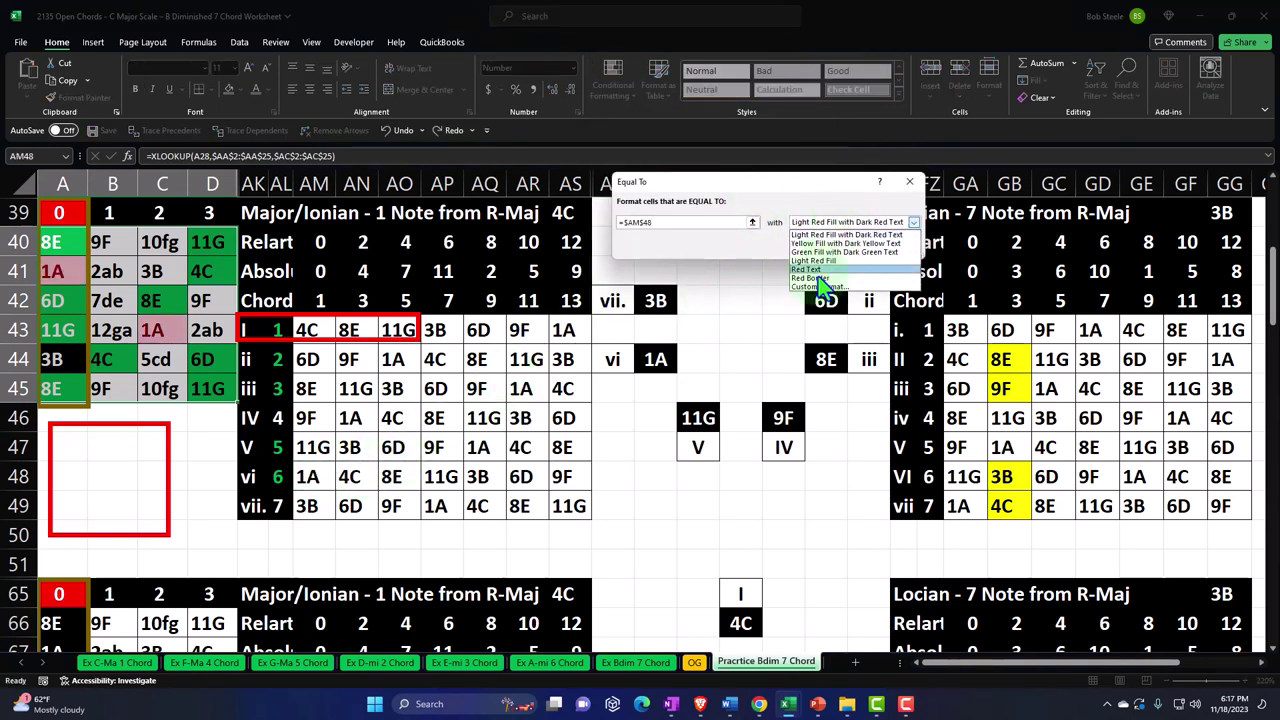
click(818, 287)
click(674, 186)
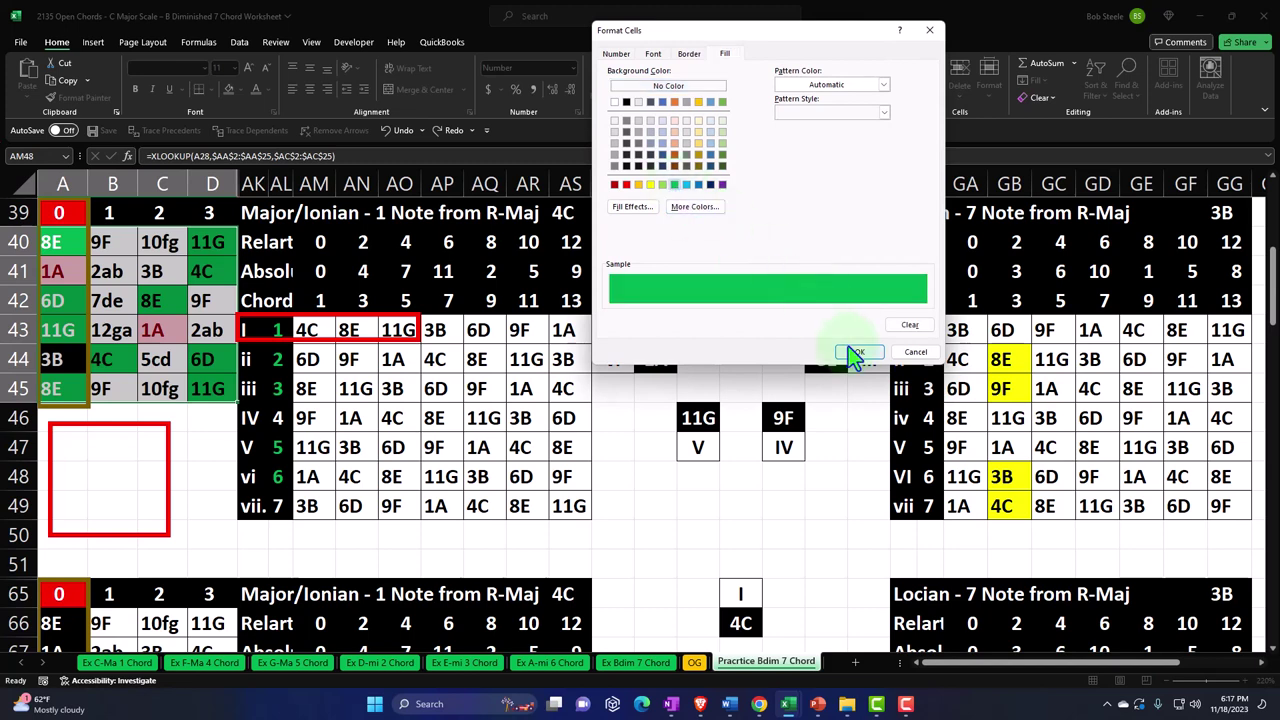
click(848, 346)
click(836, 248)
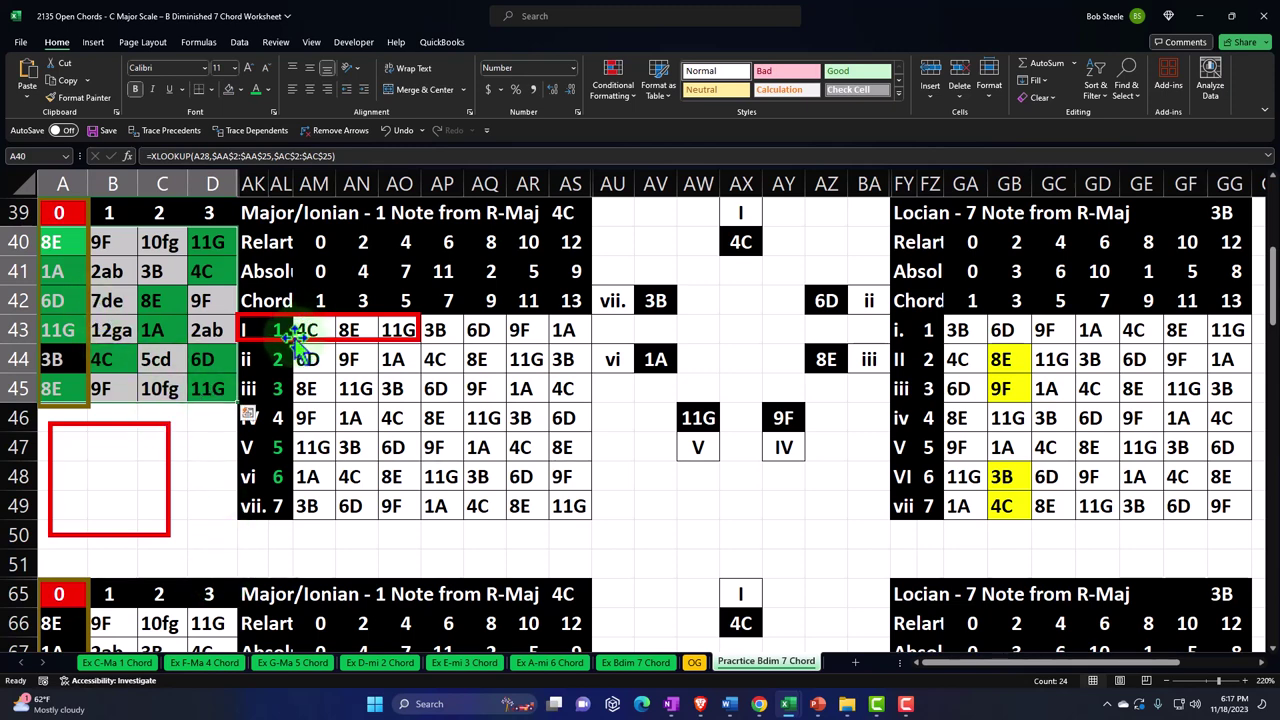
- Move the red frame from chord I to chord vii in row 49, and frame the Locrian i chord in row 43 too
drag(295, 340, 957, 338)
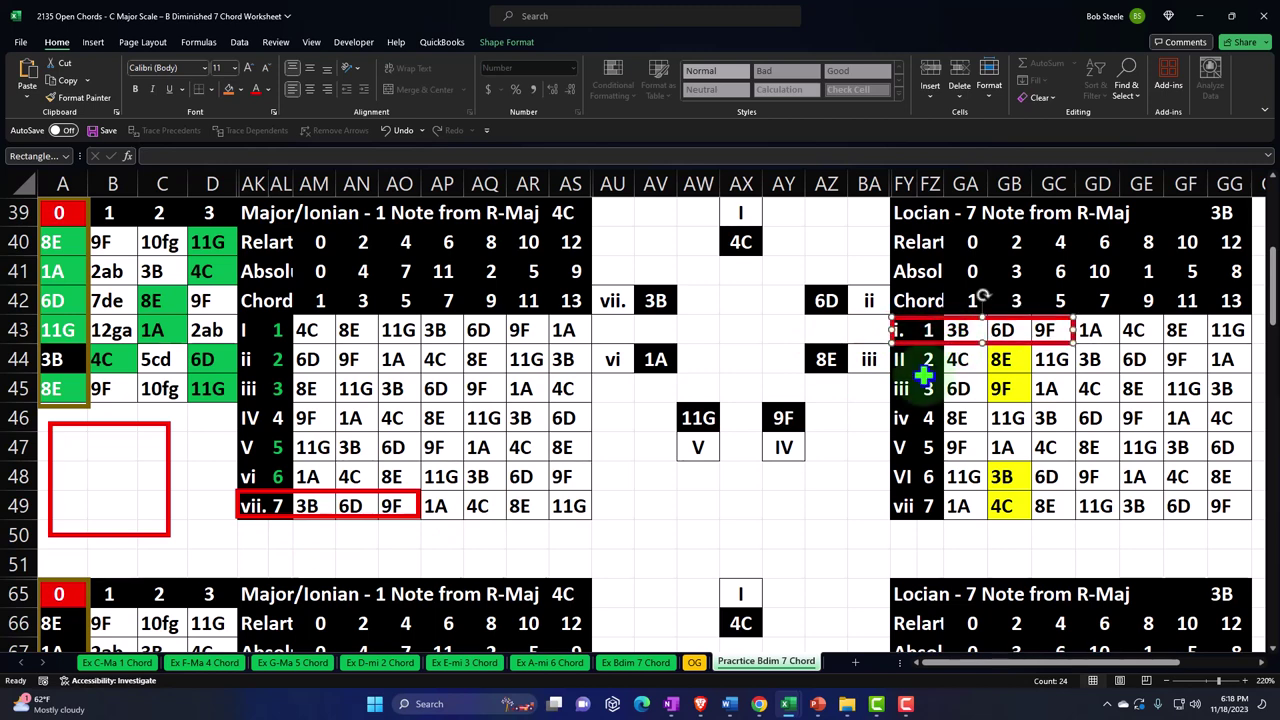
click(212, 440)
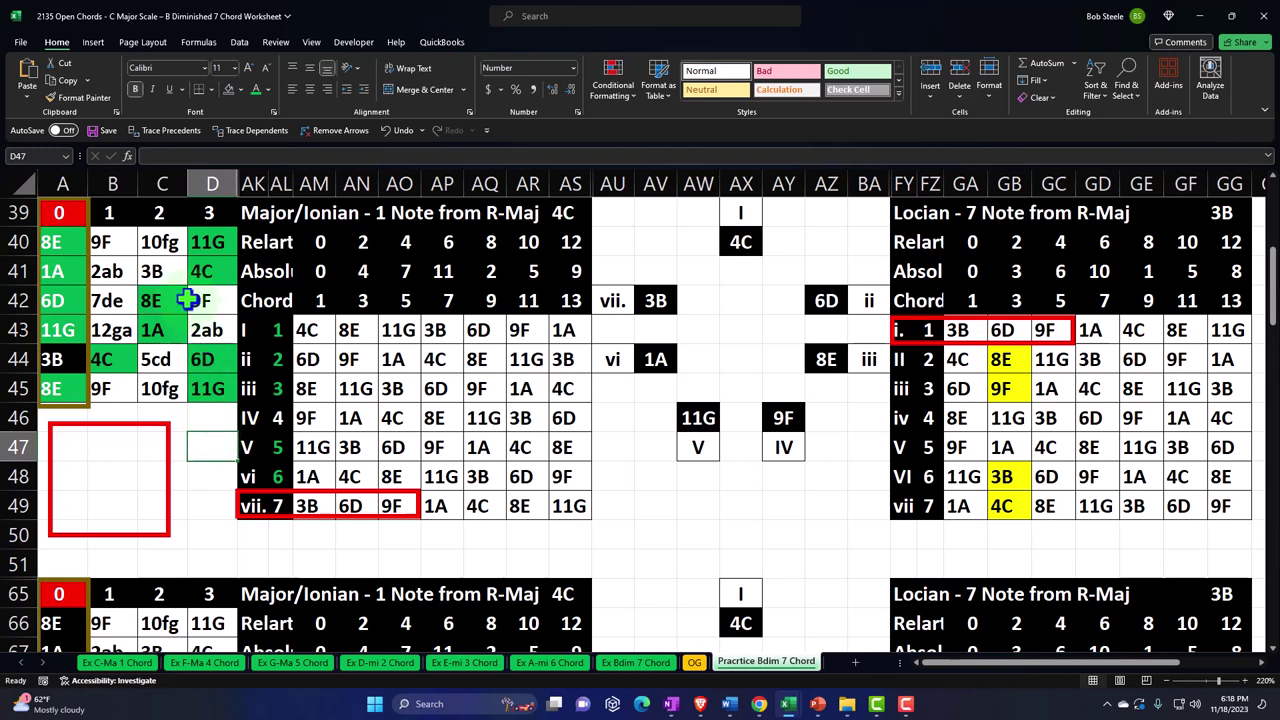
- Add an equal-to rule on A40:D45 that formats notes matching AM49 with Green Fill with Dark Green Text
drag(50, 242, 203, 389)
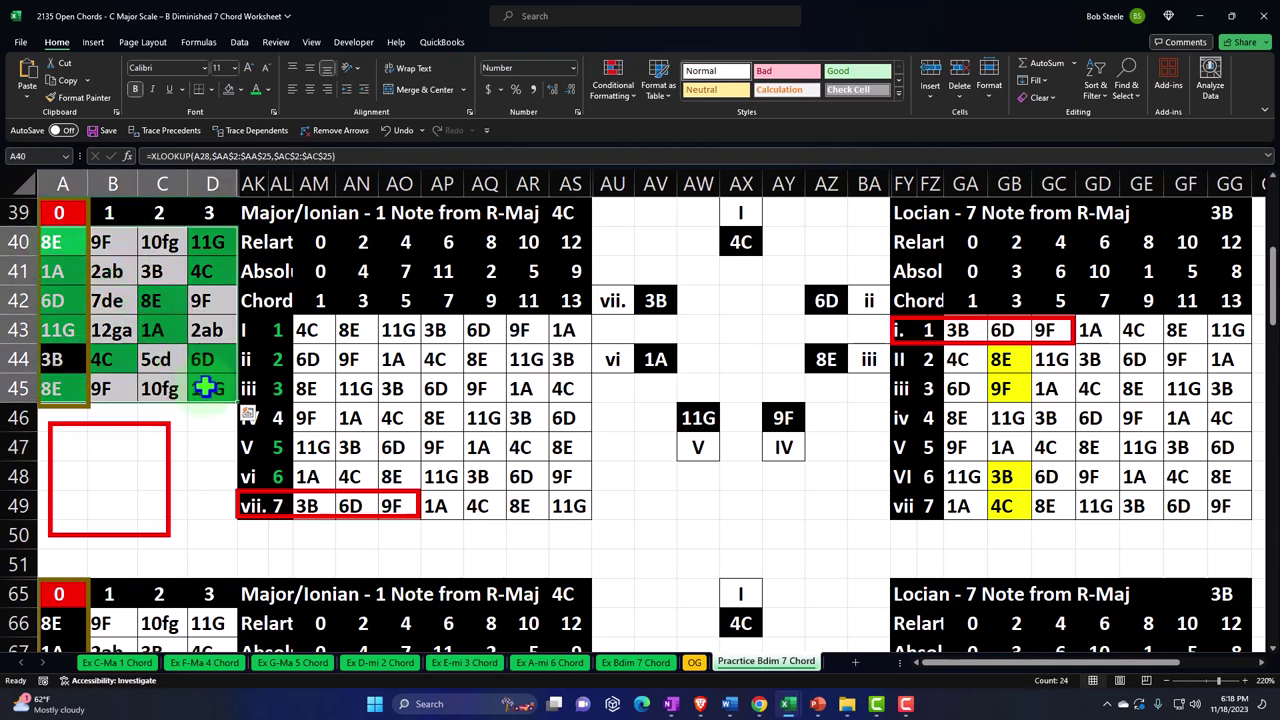
click(620, 82)
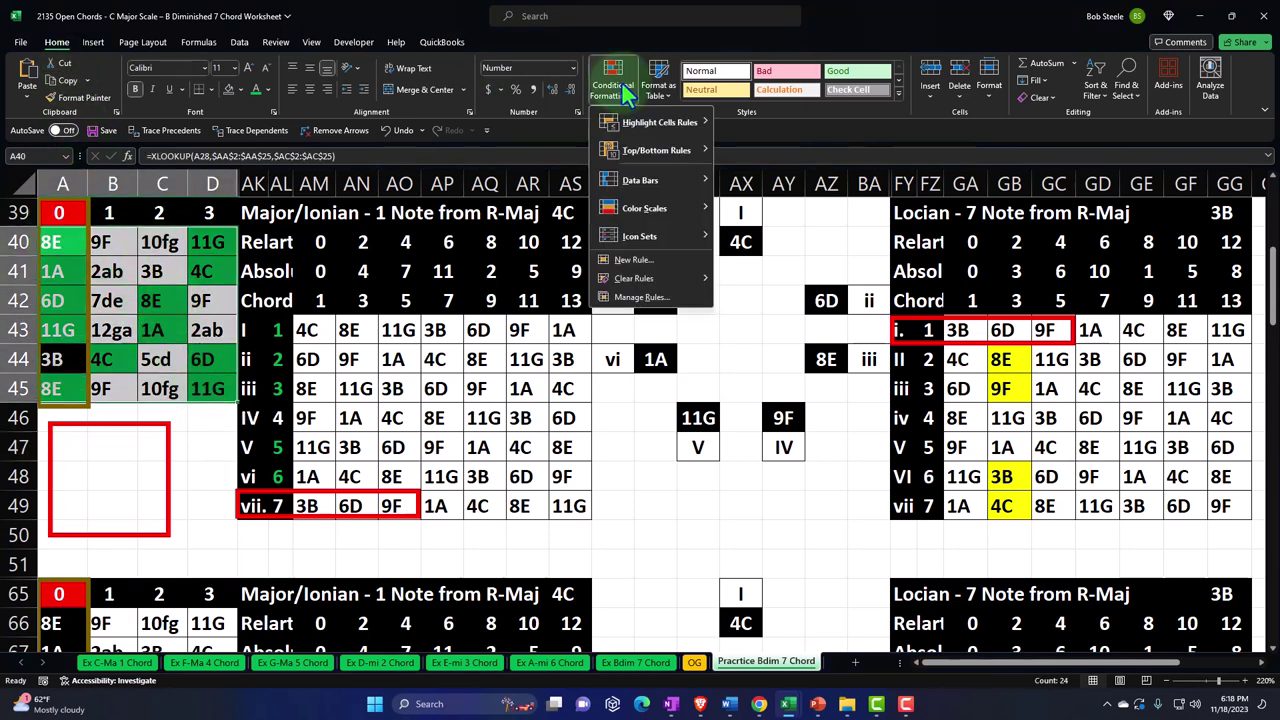
mouse_move(690, 120)
click(754, 205)
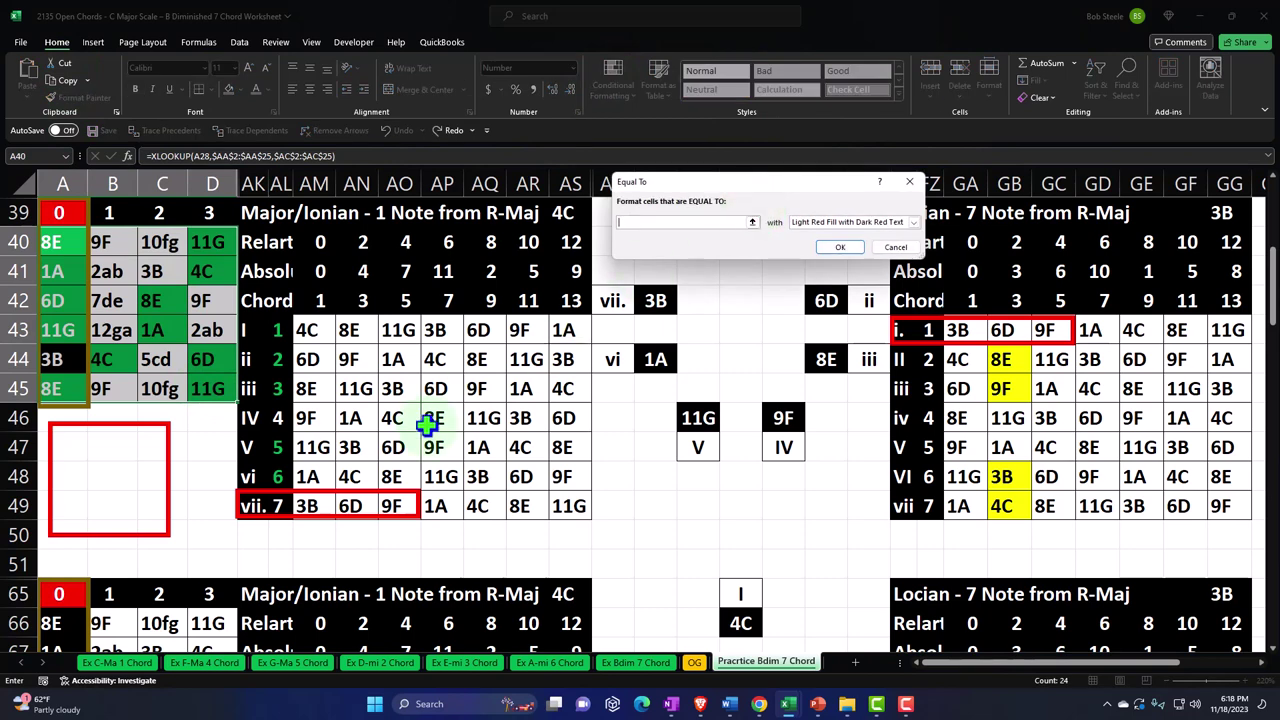
click(300, 505)
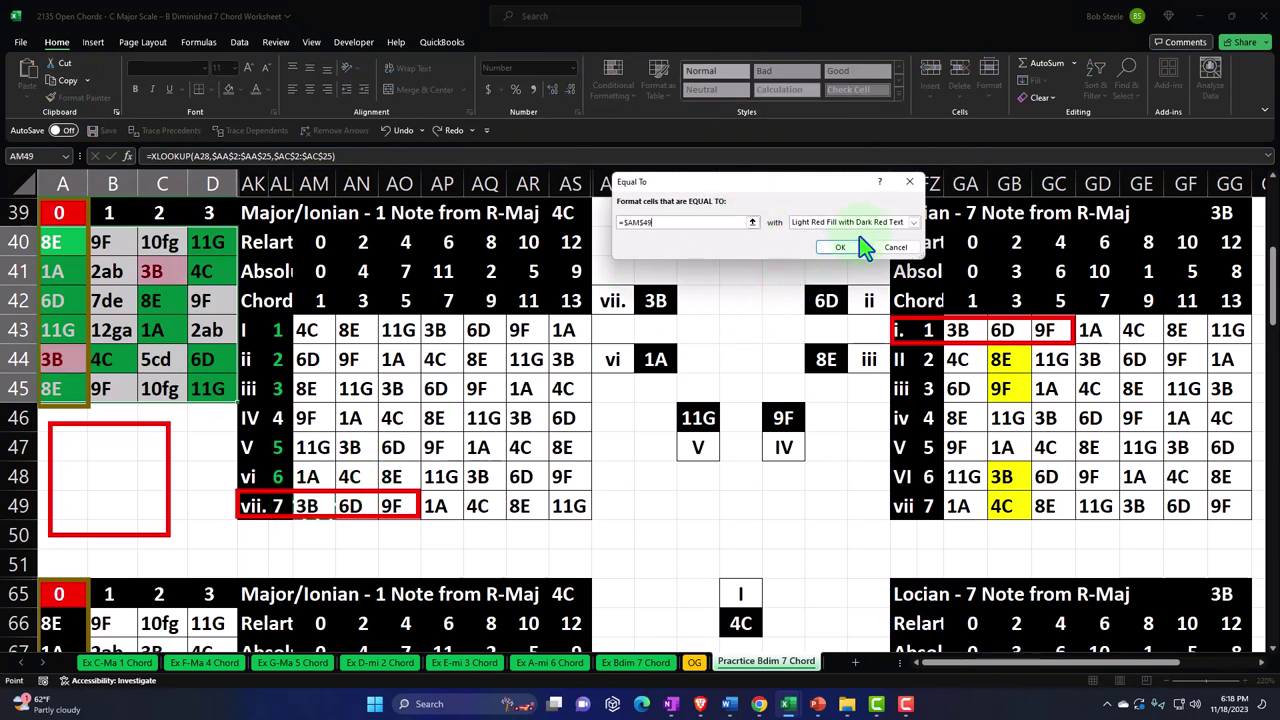
click(872, 224)
click(843, 257)
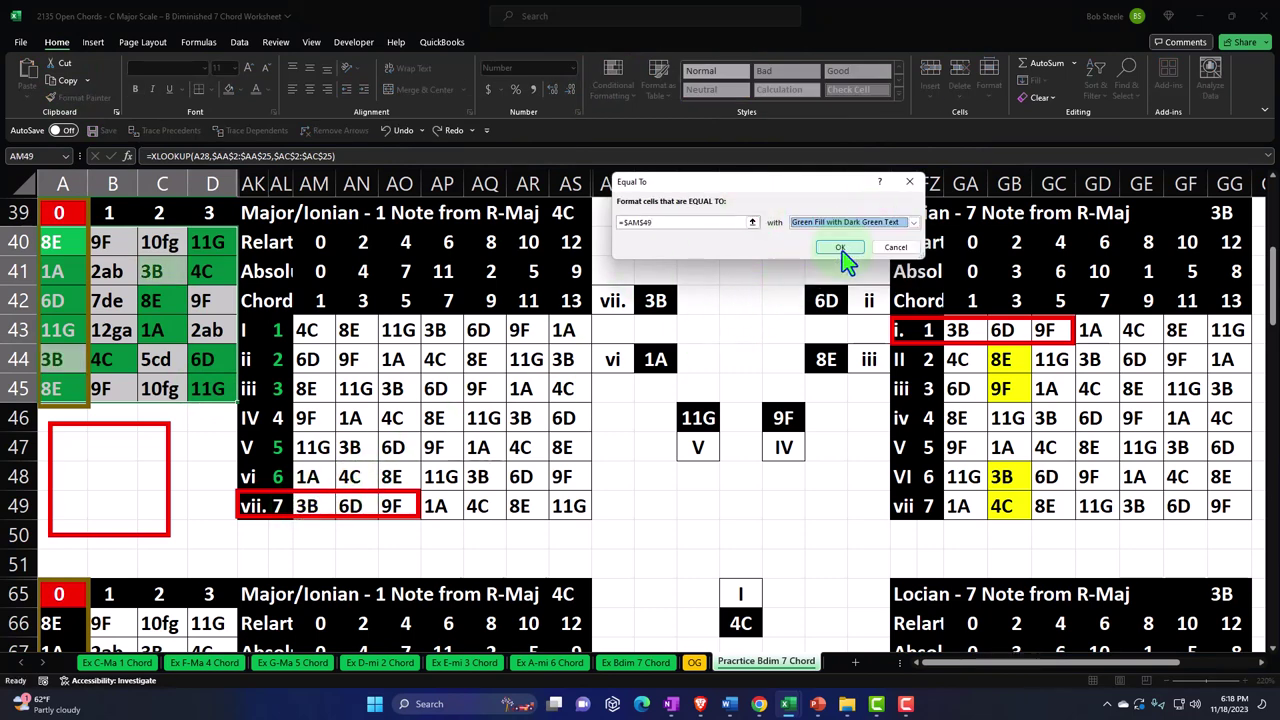
click(828, 250)
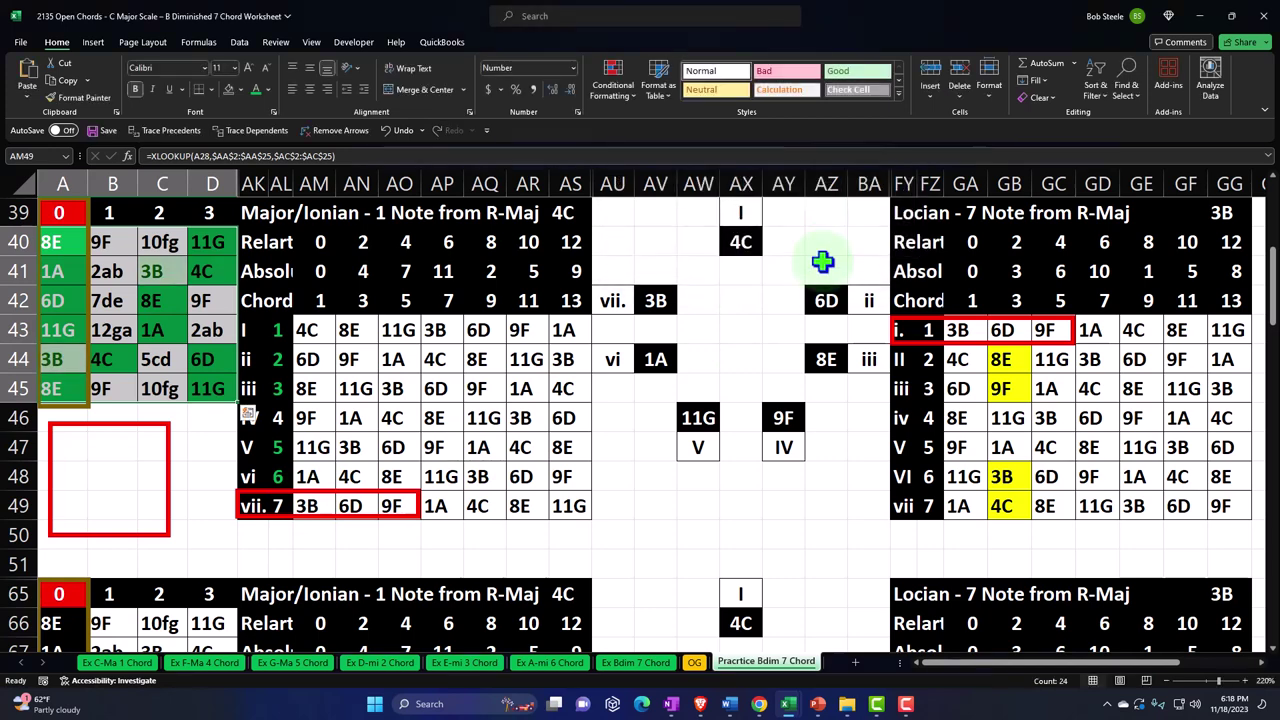
- Format fretboard notes in A40:D45 equal to AN49 with Light Red Fill with Dark Red Text
click(614, 82)
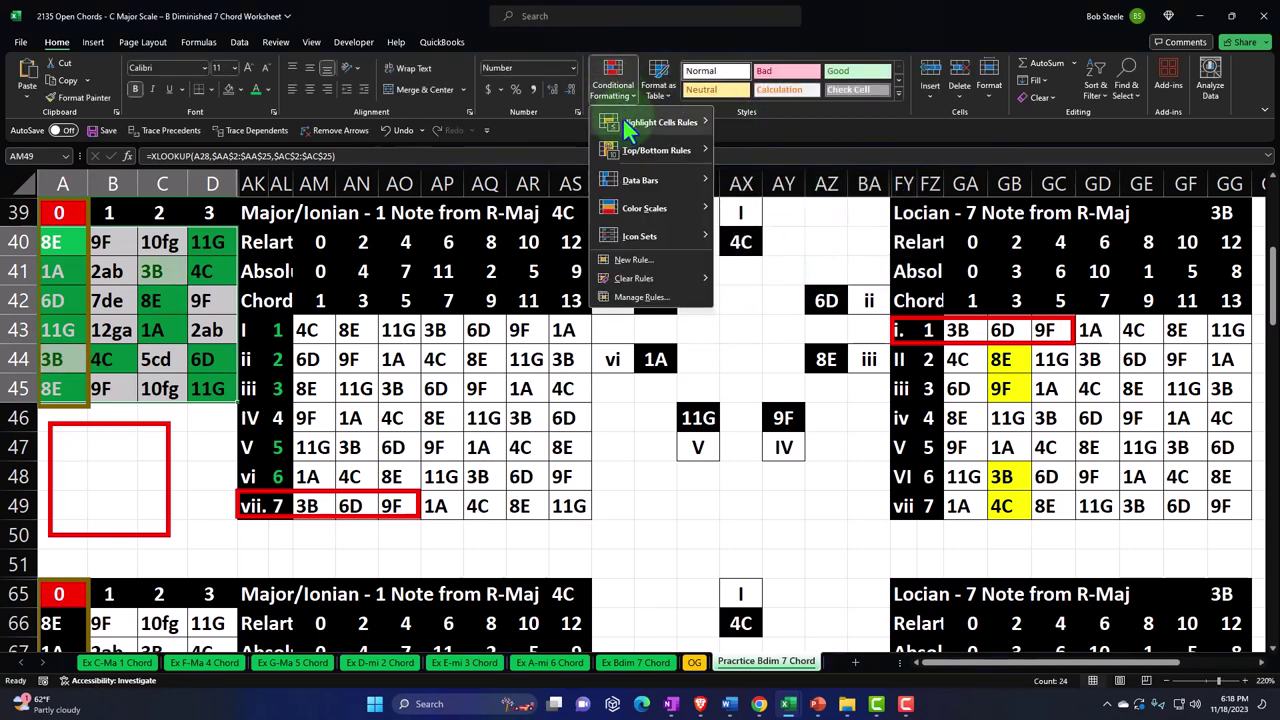
mouse_move(640, 122)
click(758, 207)
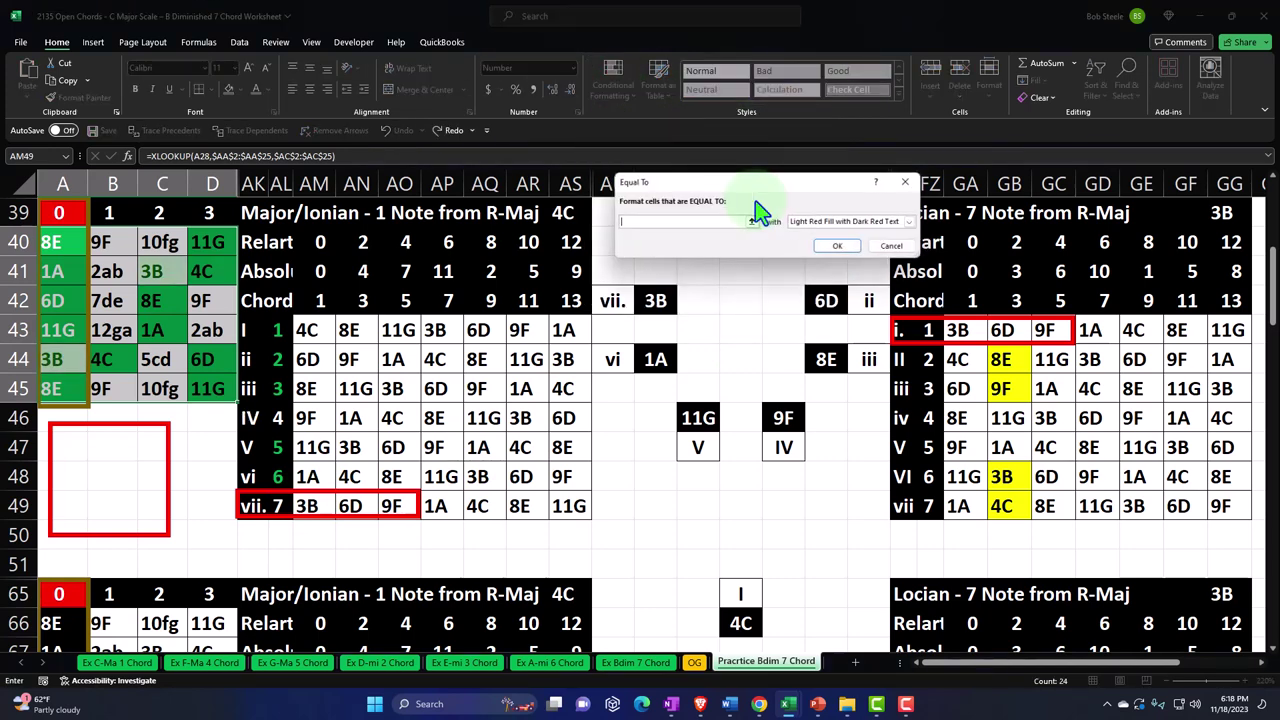
click(356, 505)
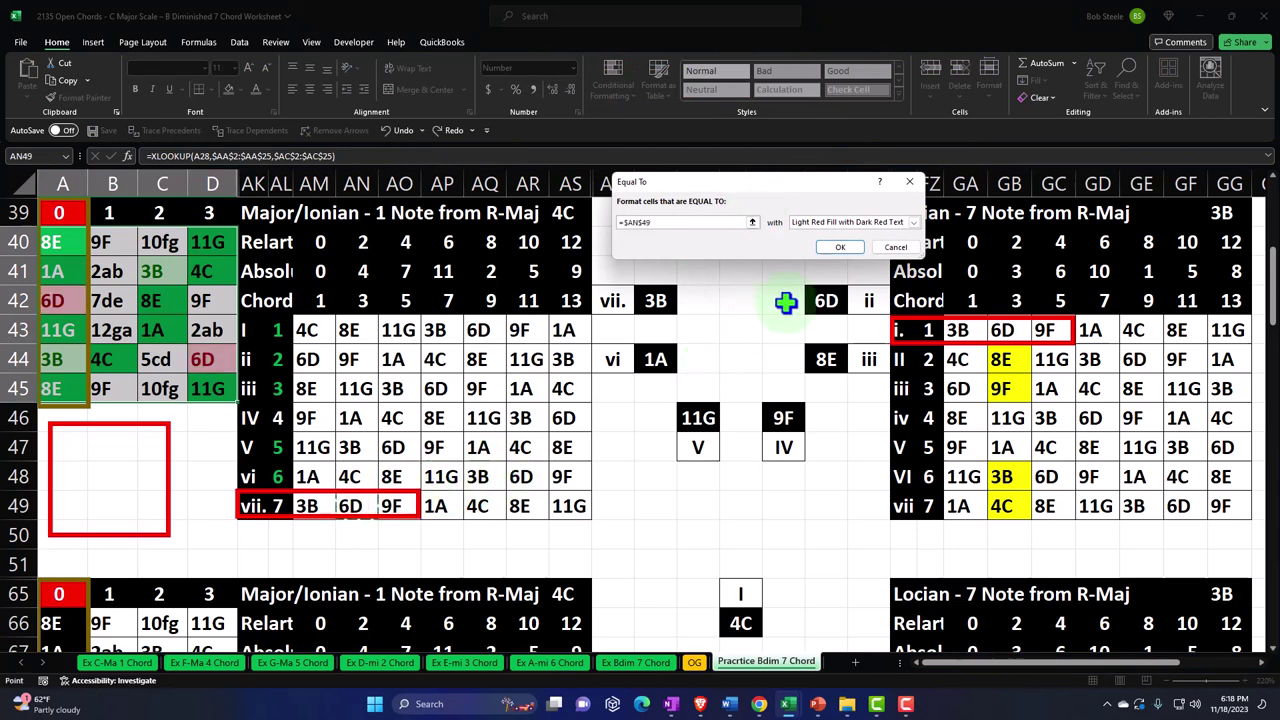
click(837, 250)
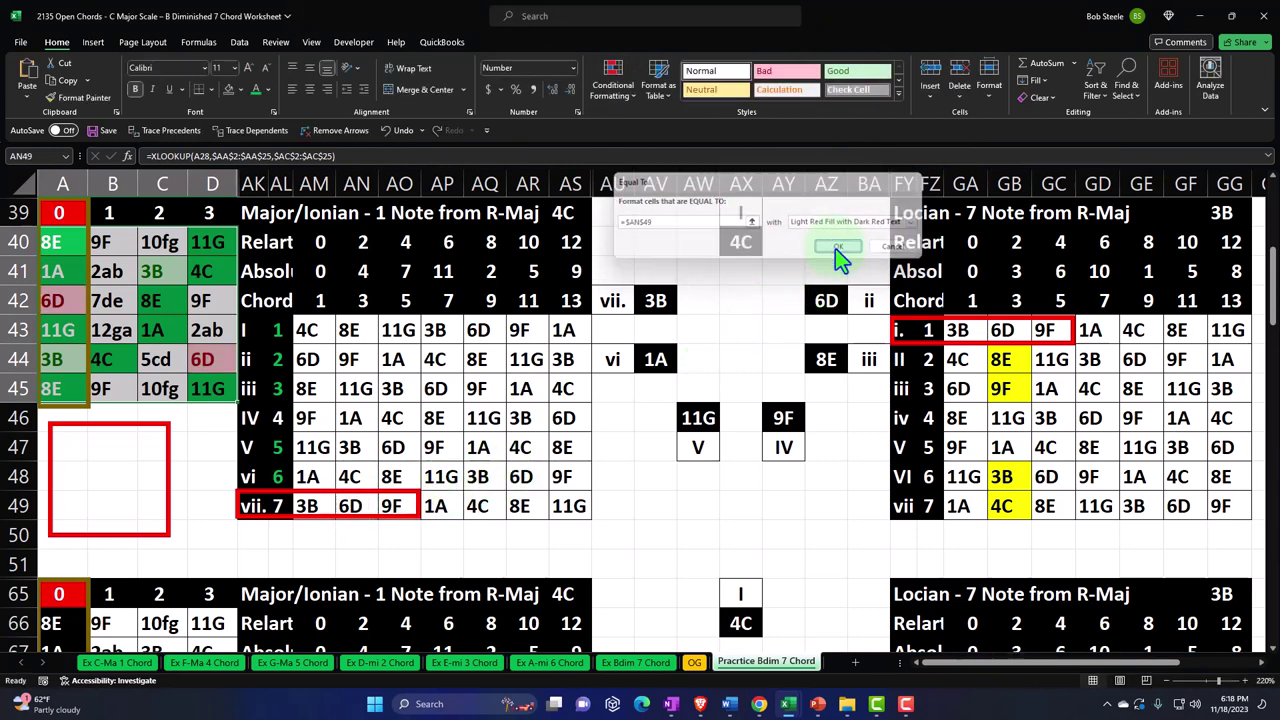
- Format fretboard notes in A40:D45 equal to AO49 with Yellow Fill with Dark Yellow Text
click(608, 86)
mouse_move(617, 117)
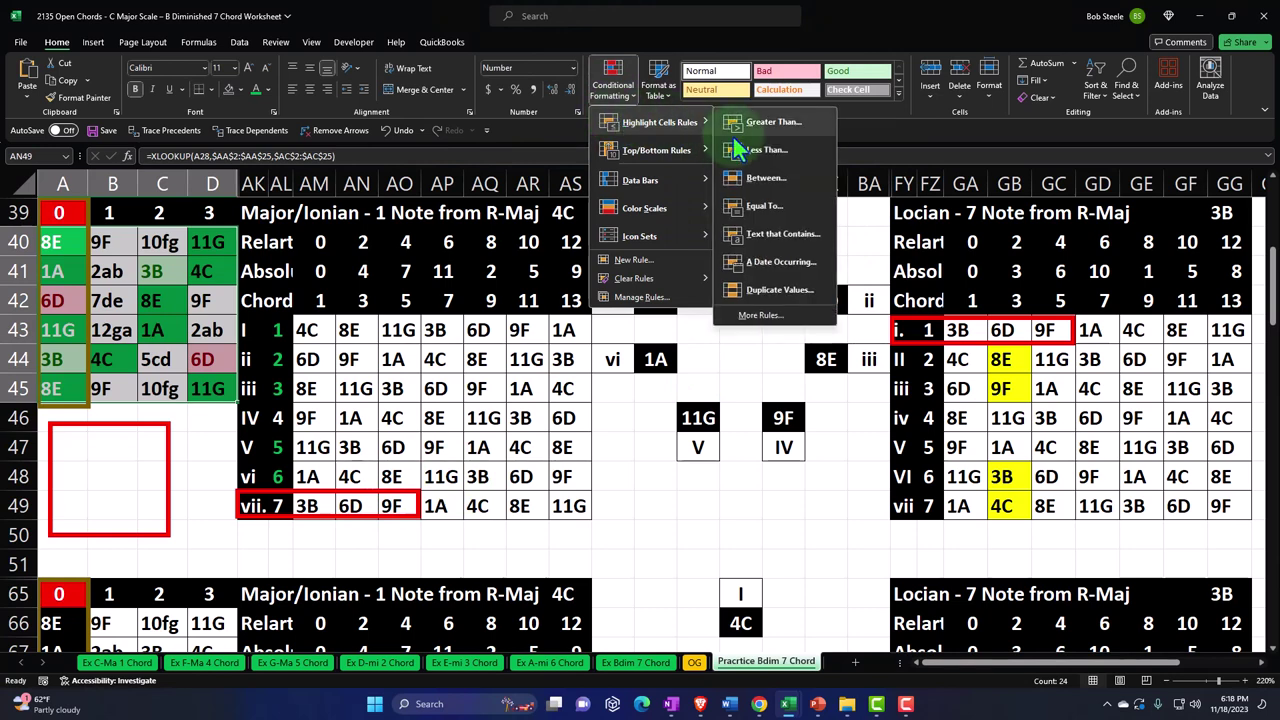
click(755, 205)
click(390, 503)
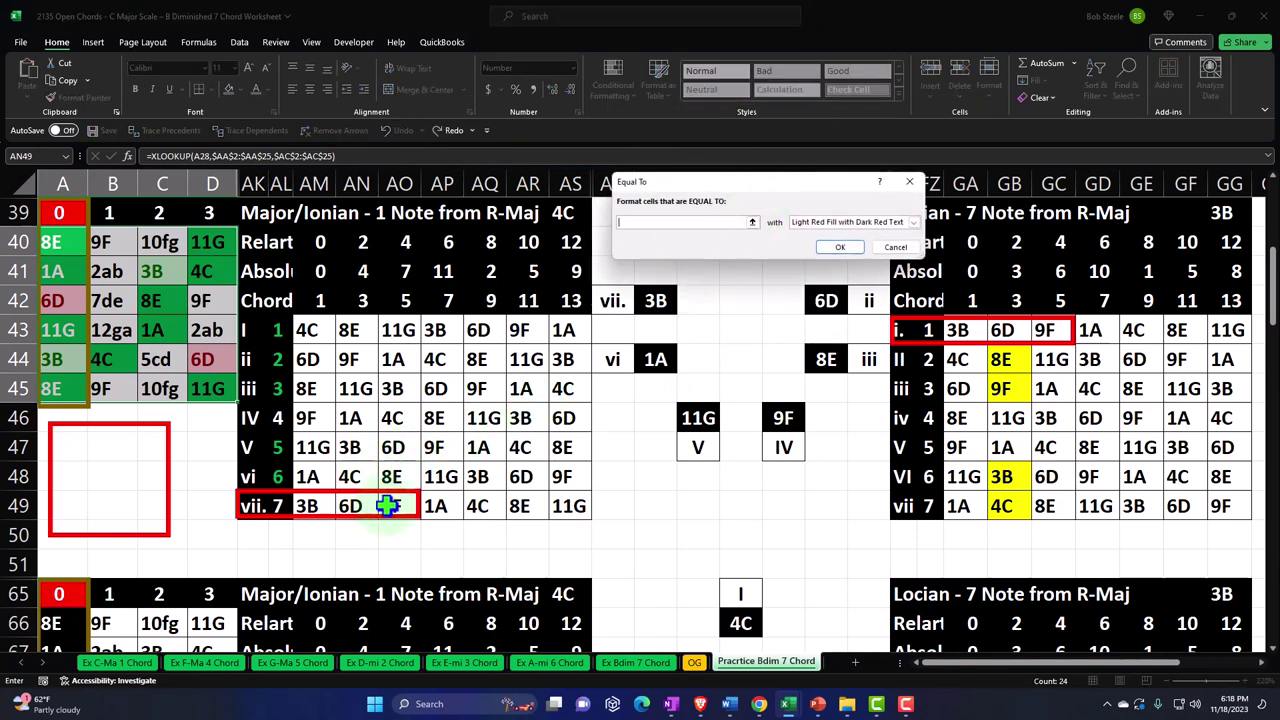
click(913, 222)
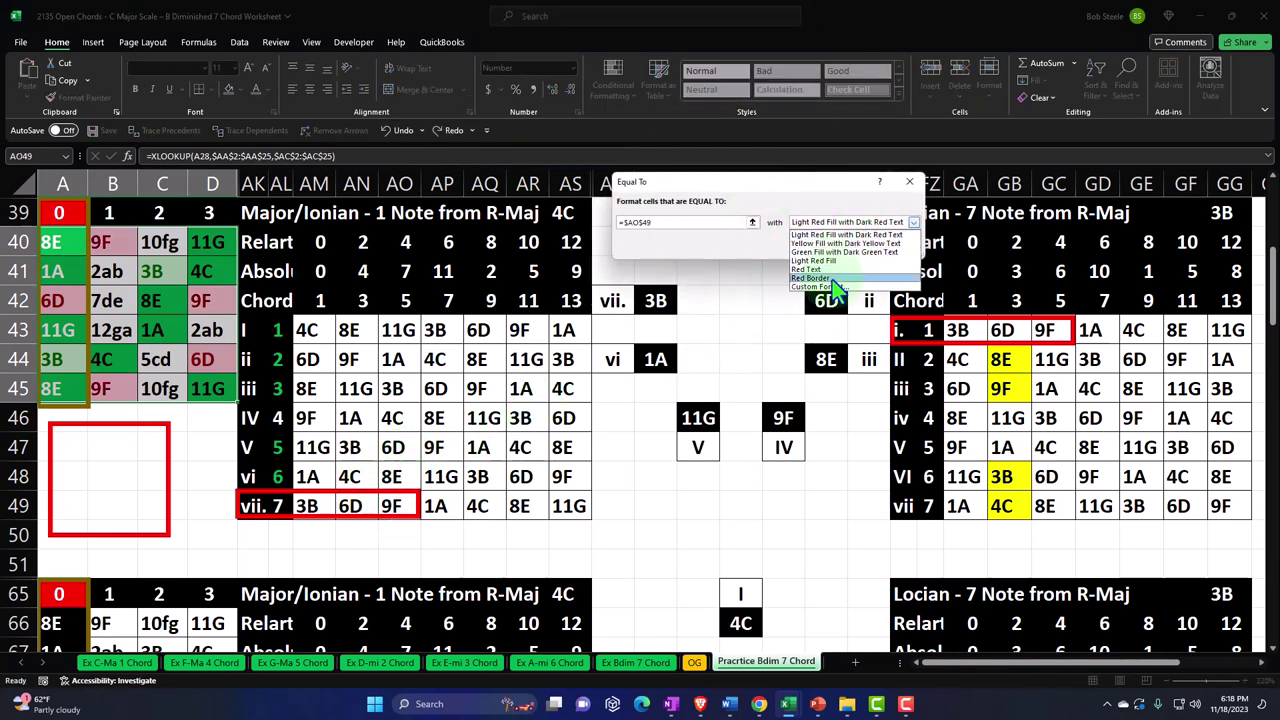
click(825, 246)
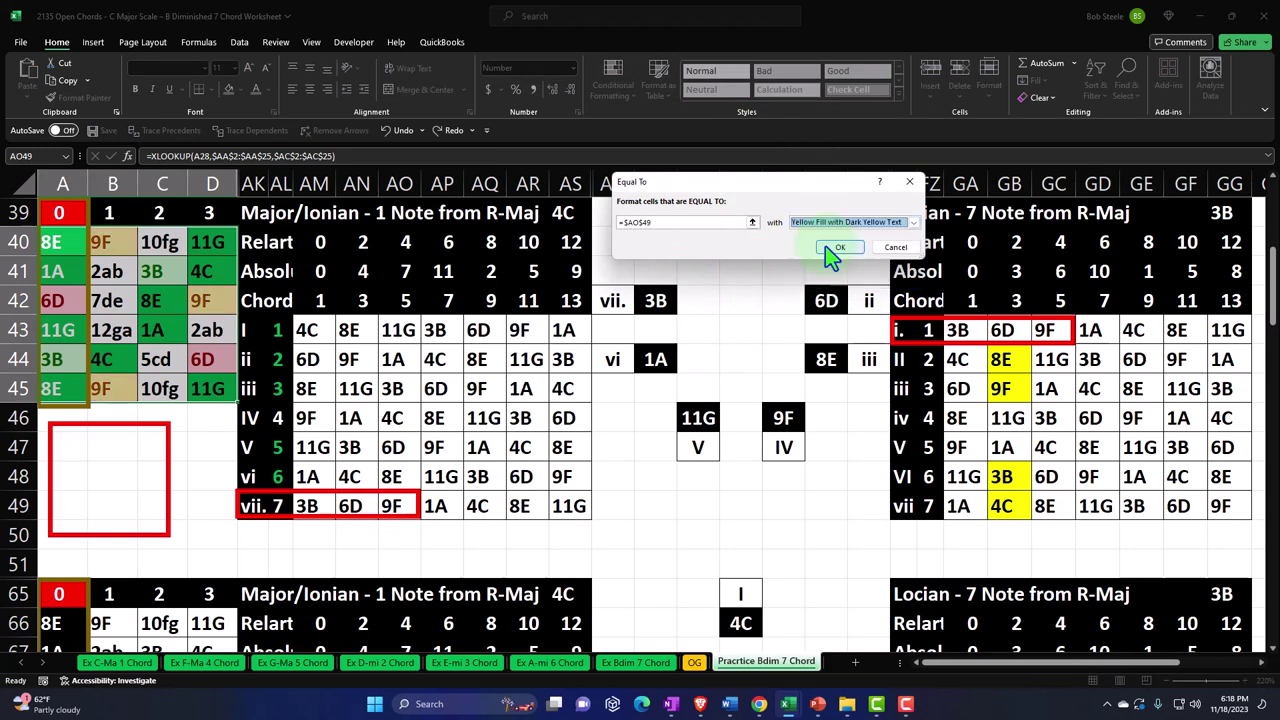
click(840, 247)
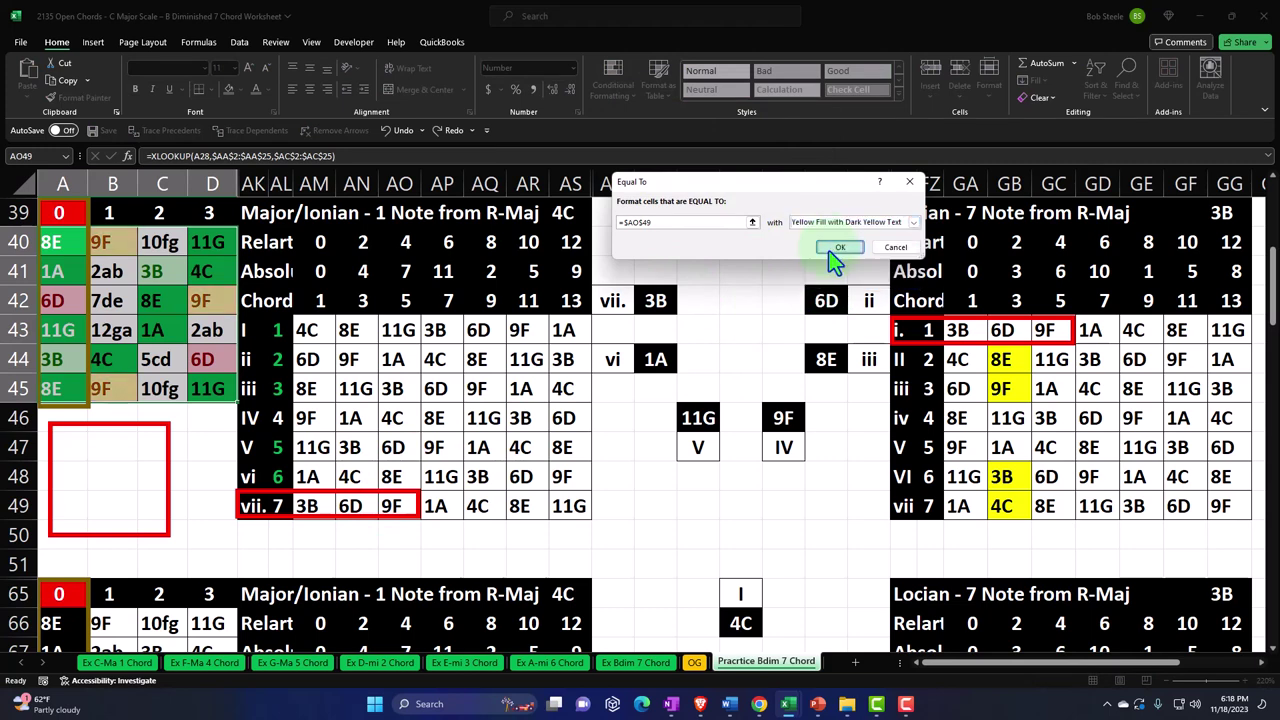
click(312, 505)
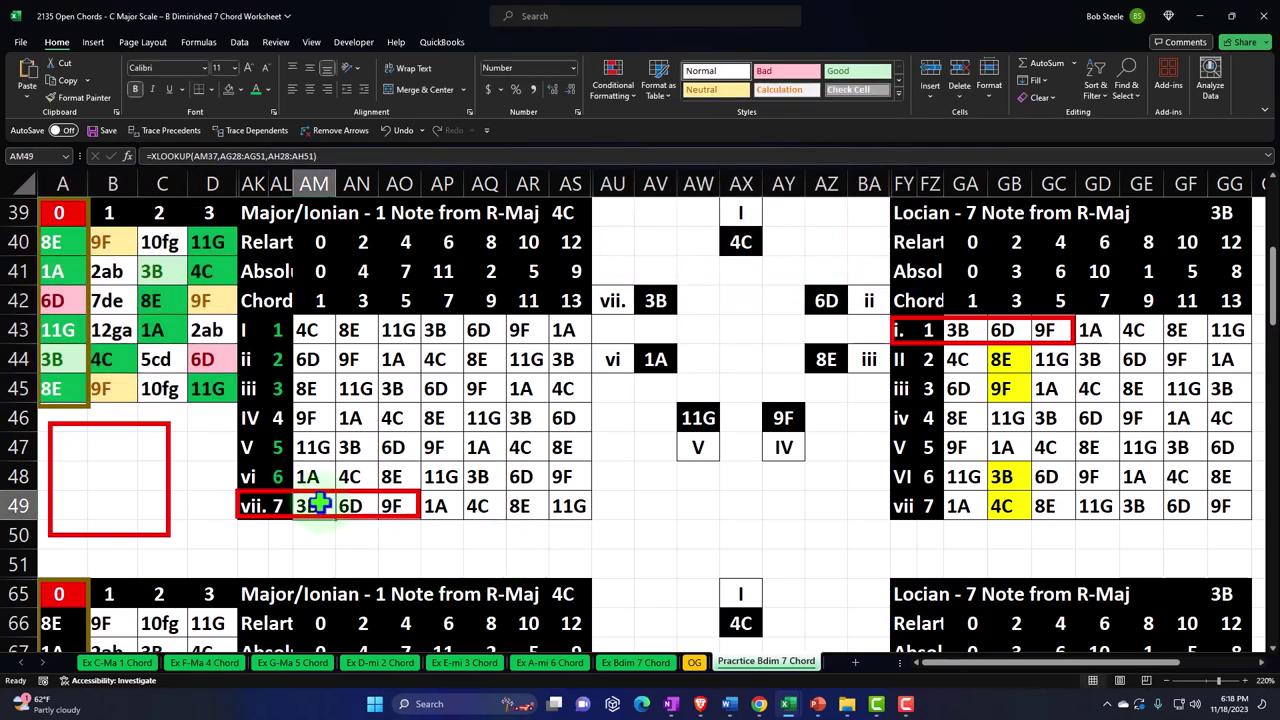
- Shrink the large red rectangle below the second fretboard to single-cell size and place it around the 3B note in A44
click(168, 468)
drag(168, 533, 111, 452)
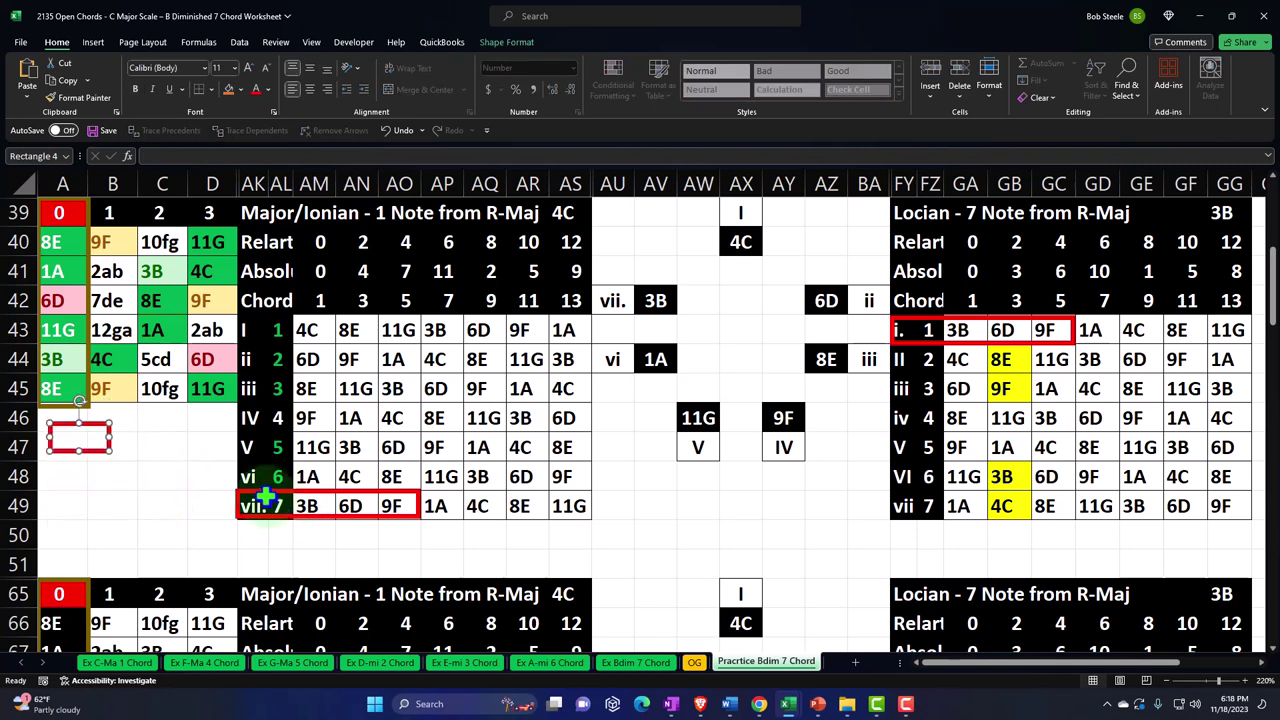
drag(113, 442, 100, 356)
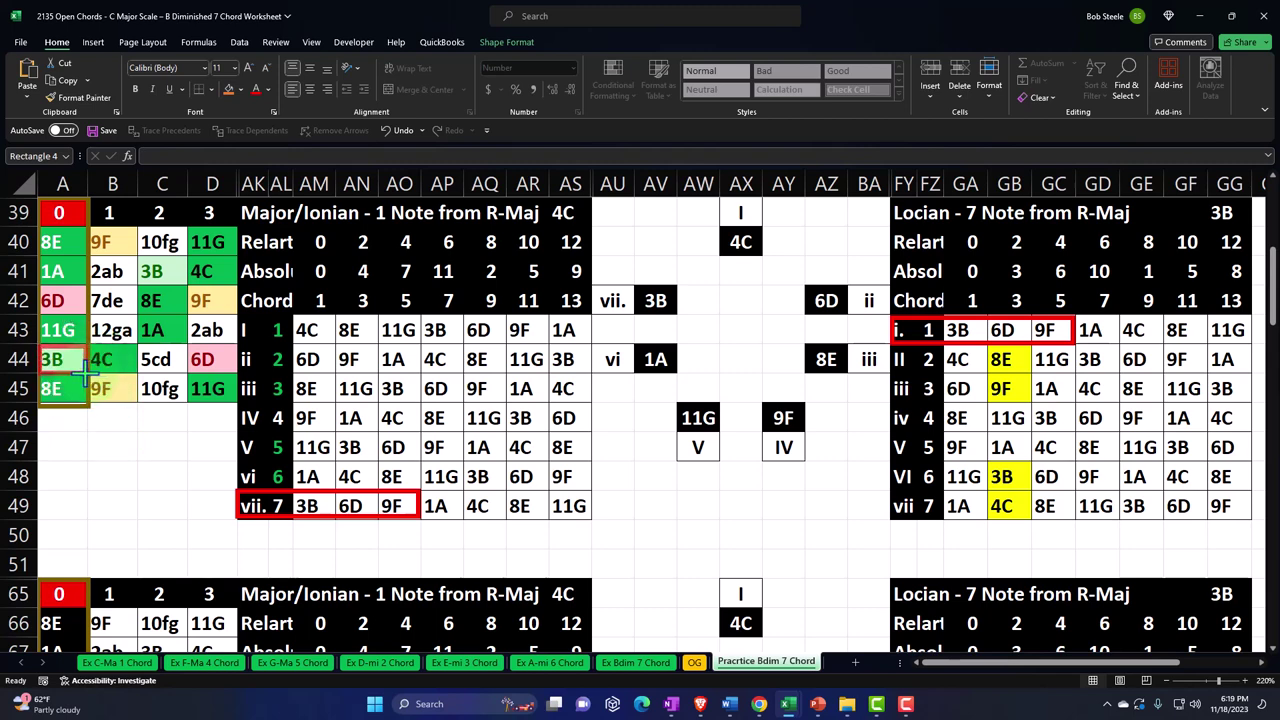
- Change the outline of the small rectangle around the 3B note in A44 to yellow
click(507, 42)
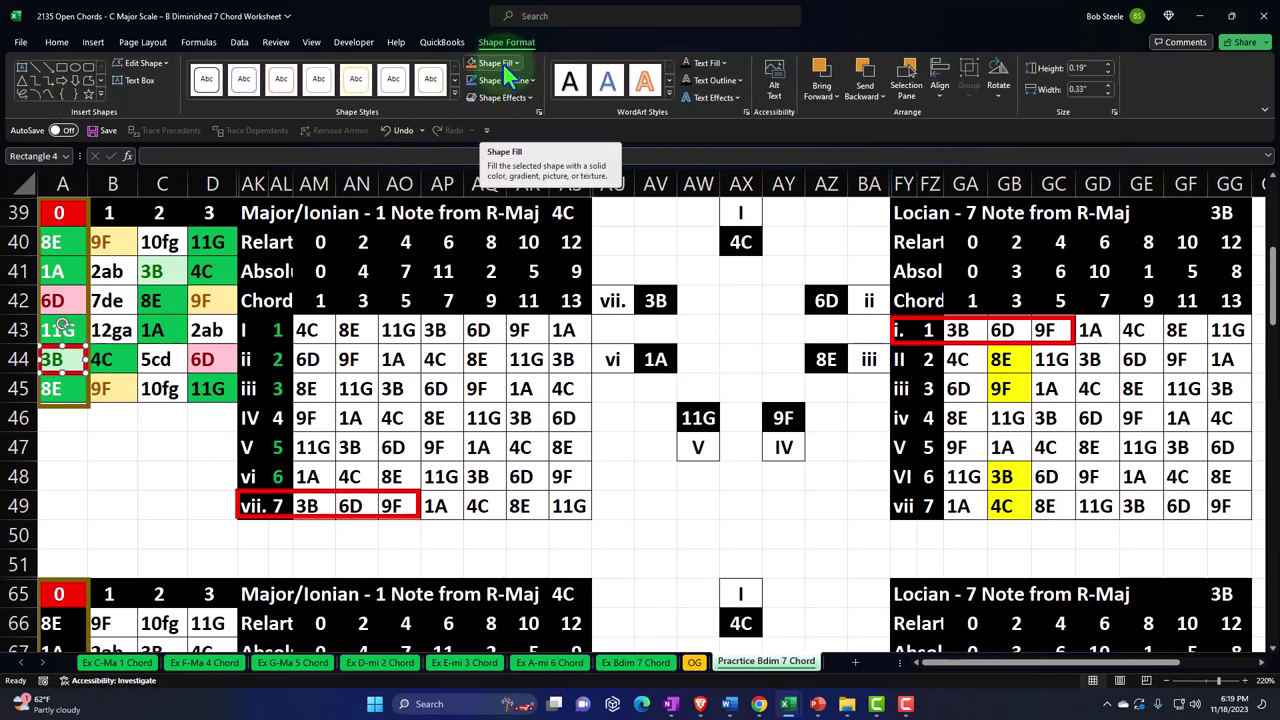
click(502, 80)
click(507, 225)
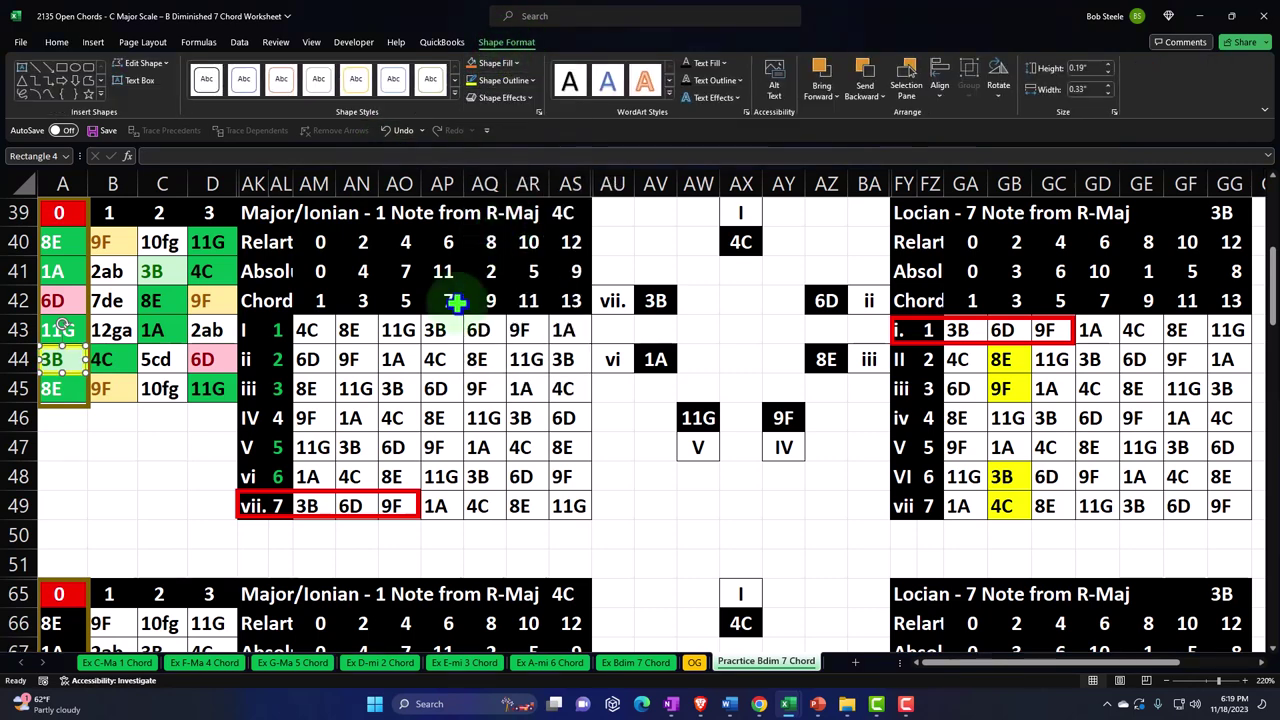
- Place copies of the yellow frame around the 3B note in C41 and the 9F notes in D42, B45 and B40
drag(66, 372, 175, 285)
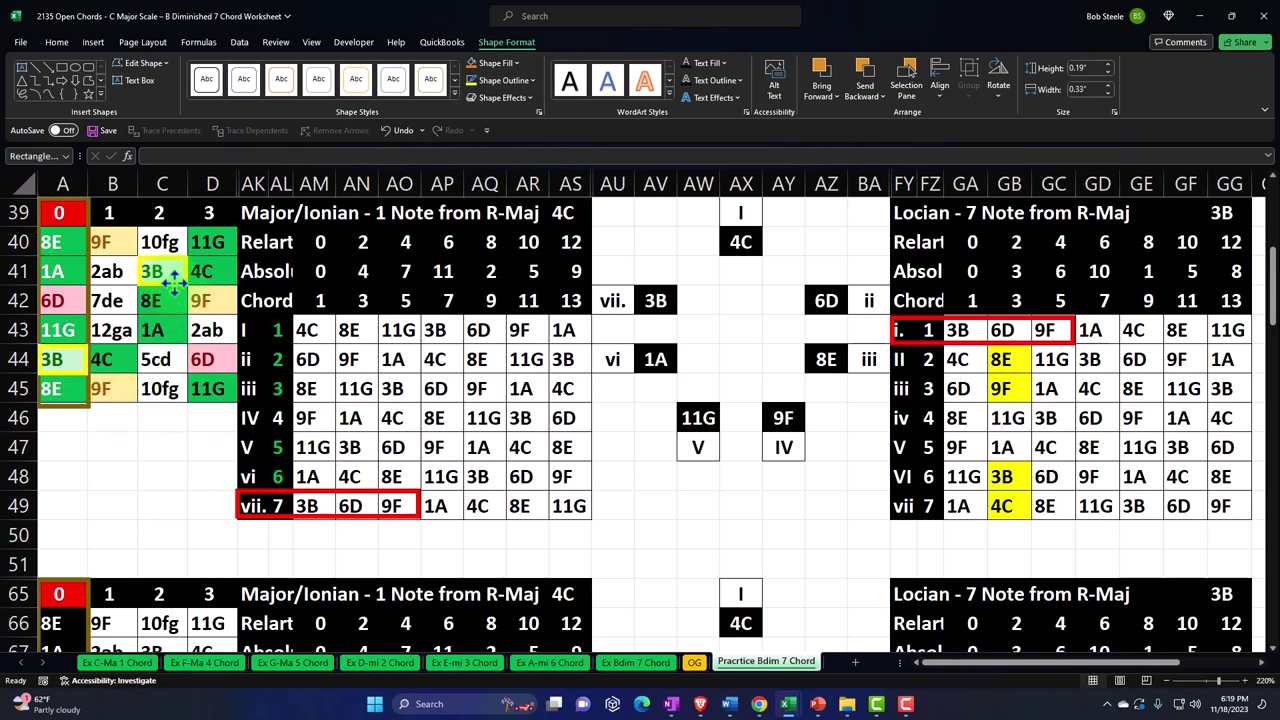
key(ctrl+c)
click(177, 449)
key(ctrl+v)
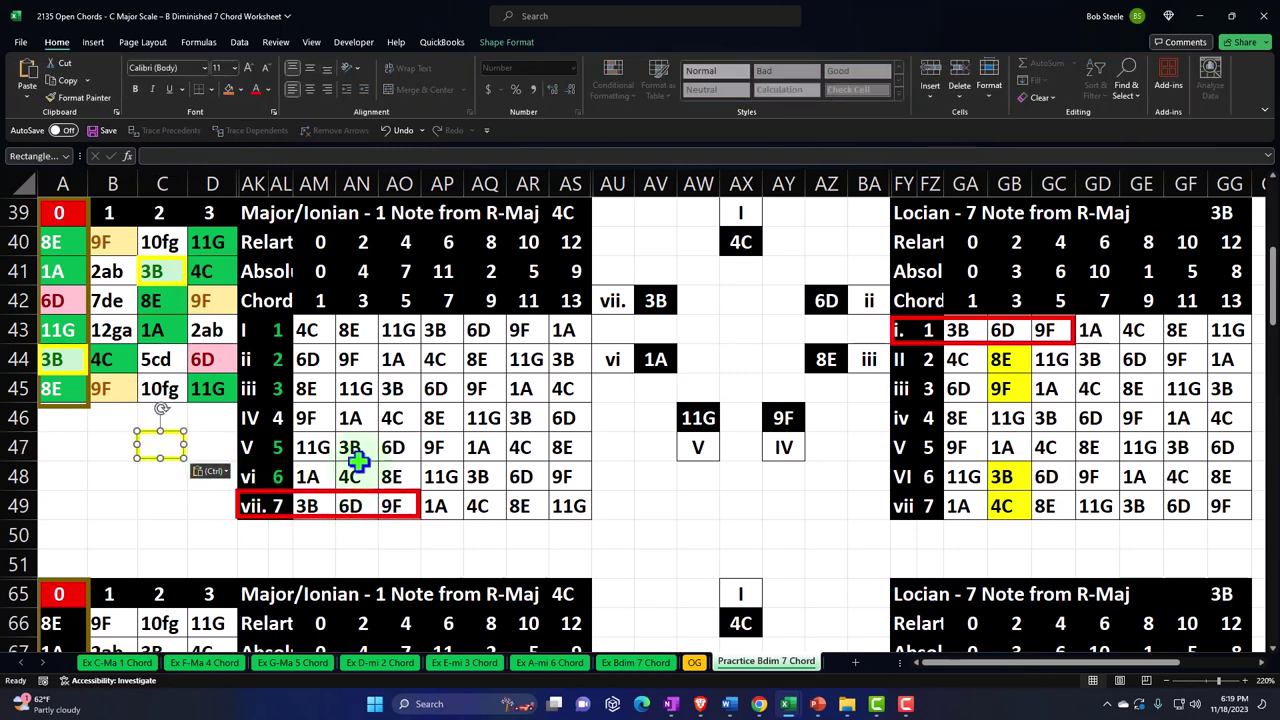
drag(183, 440, 138, 380)
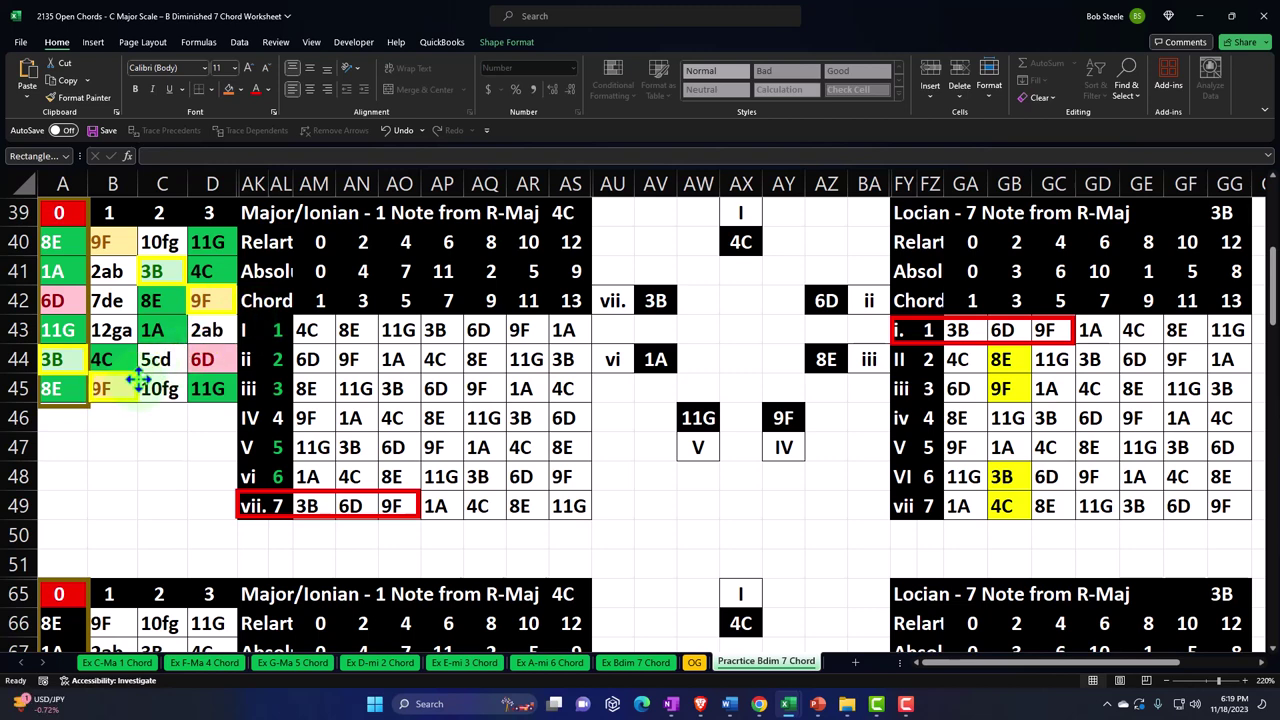
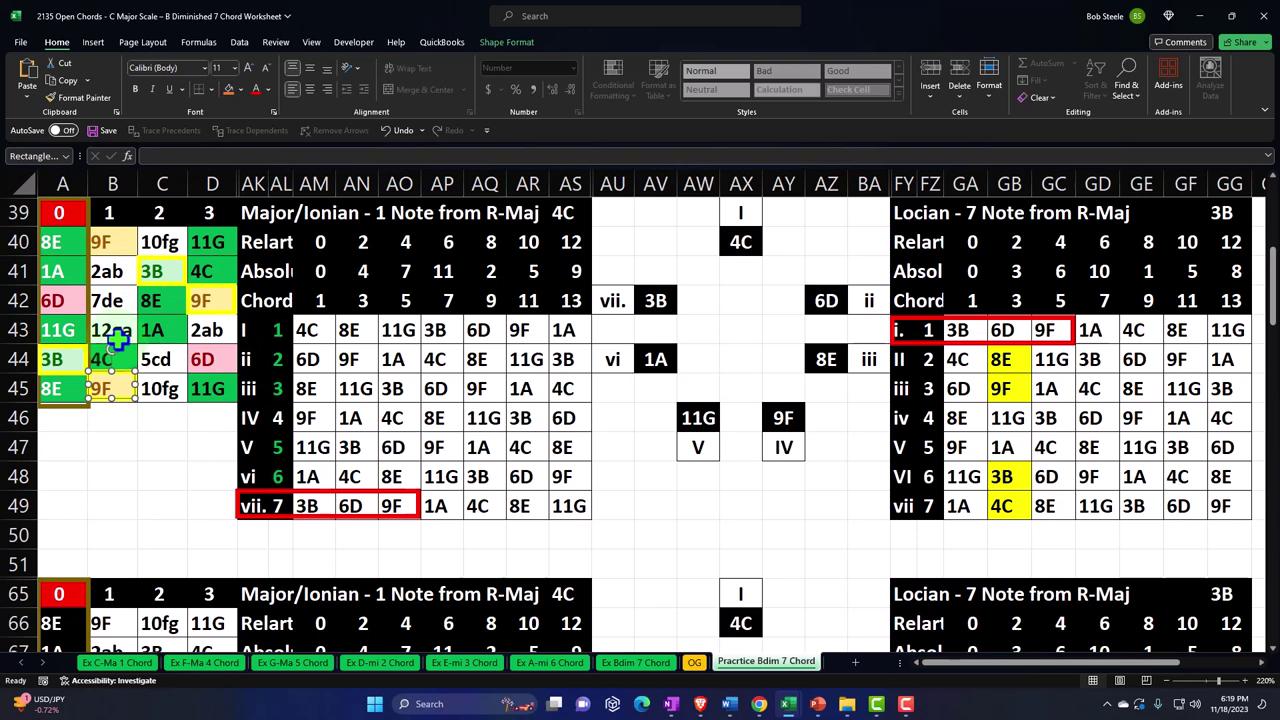
drag(137, 390, 140, 232)
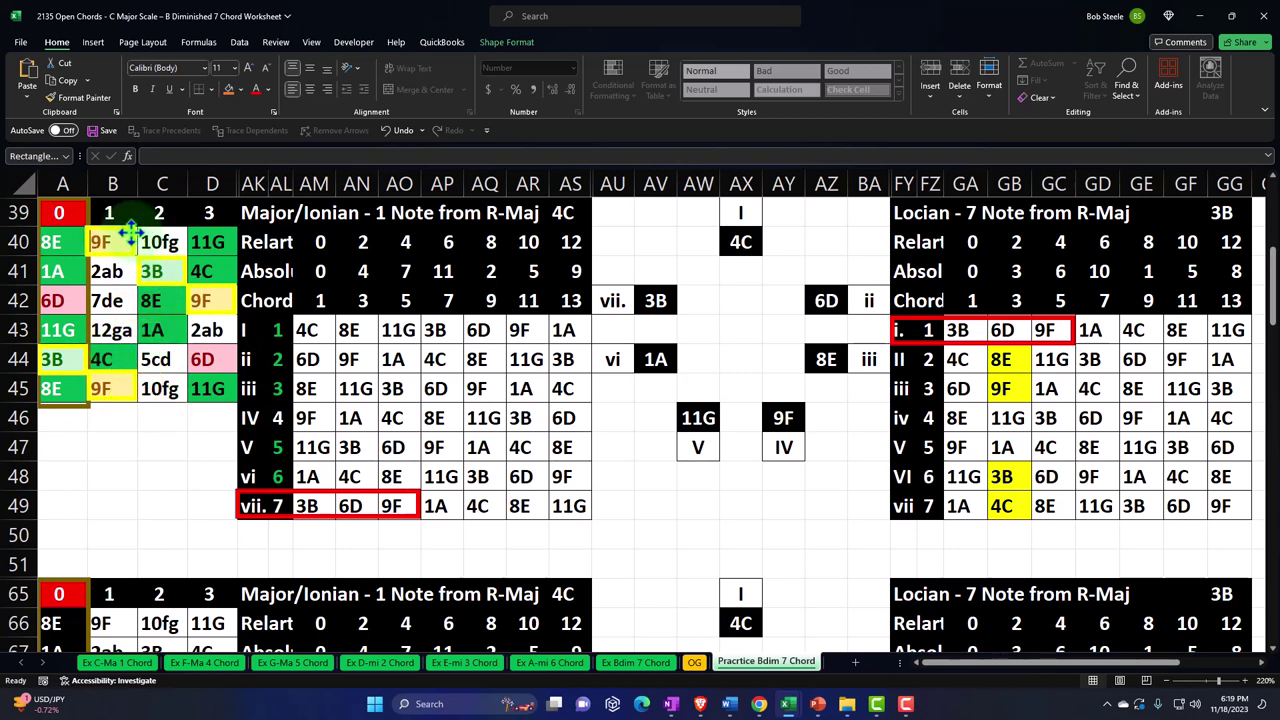
drag(133, 240, 134, 241)
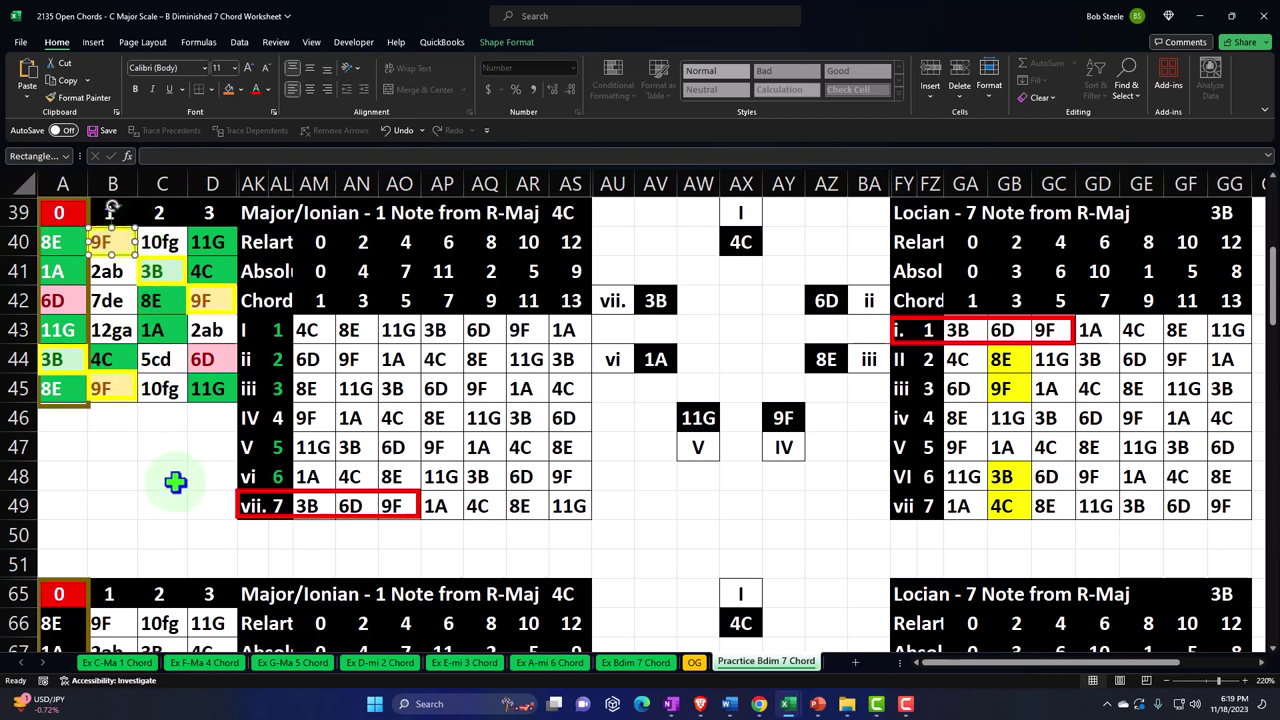
click(175, 482)
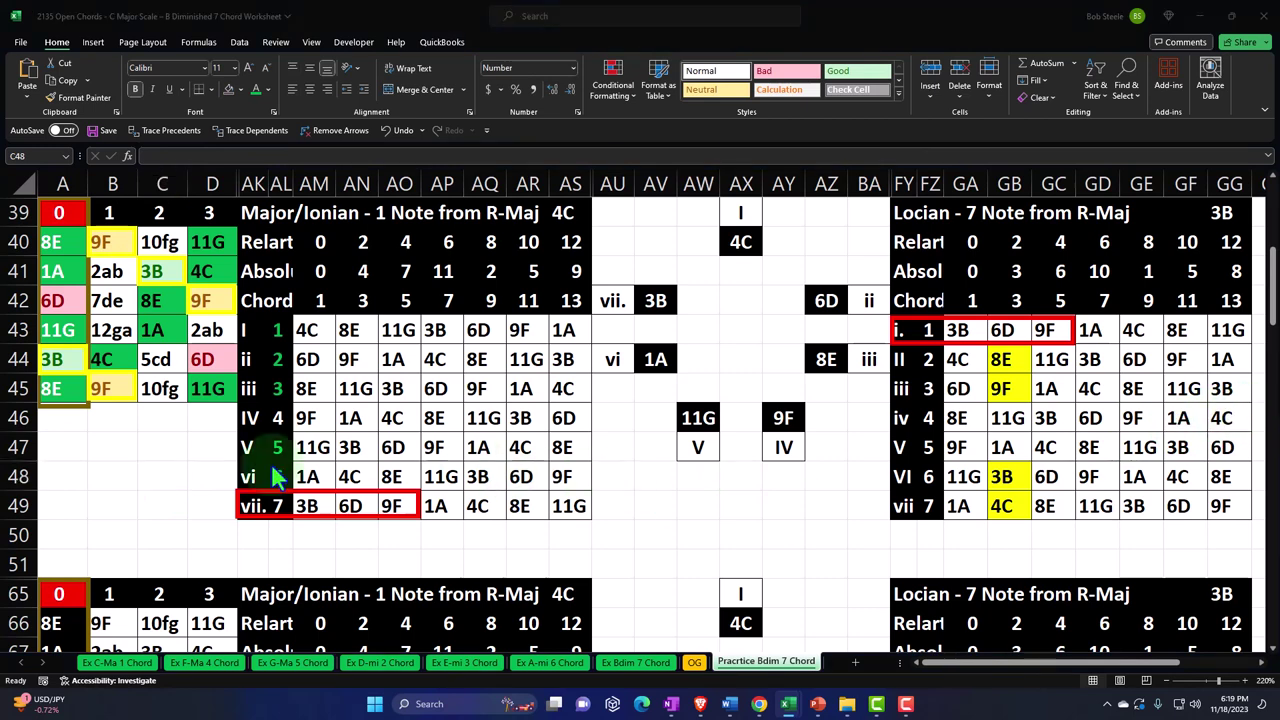
- Copy the red rectangle framing the vii chord in row 49 and fit it around the vii chord in AK75:AO75
scroll(132, 453, down, 2)
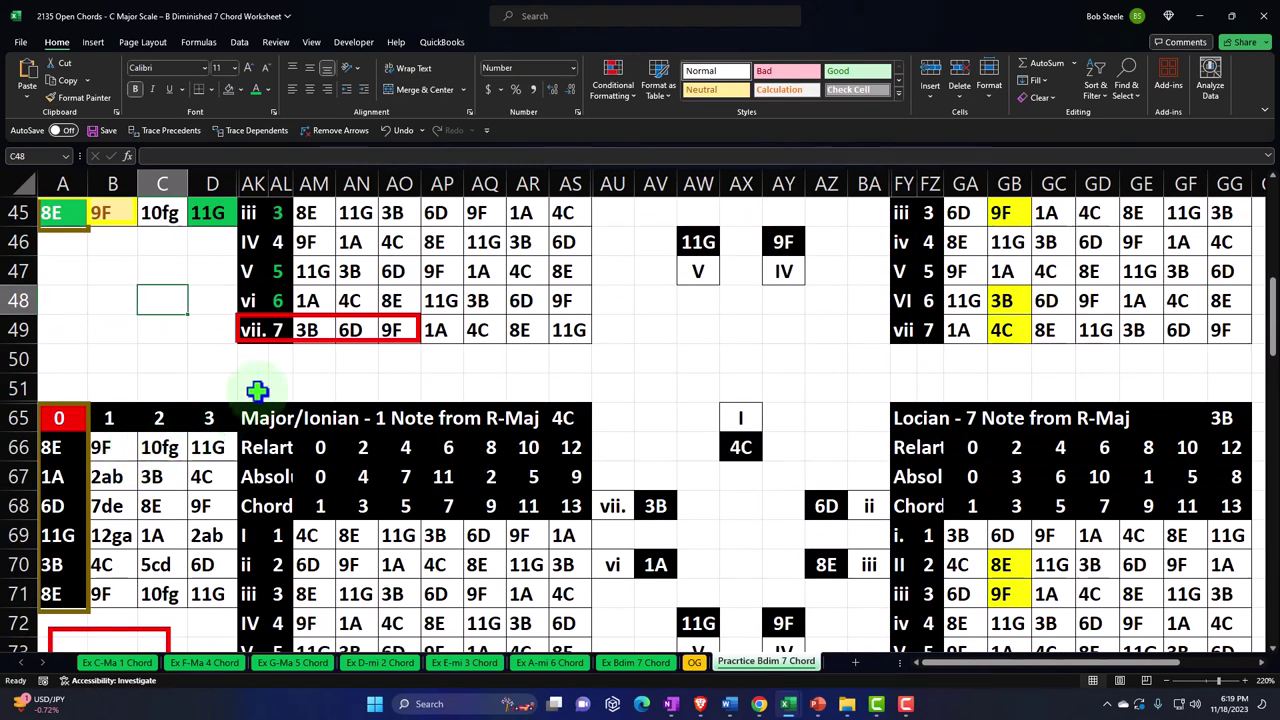
click(297, 342)
key(ctrl+c)
scroll(297, 342, down, 2)
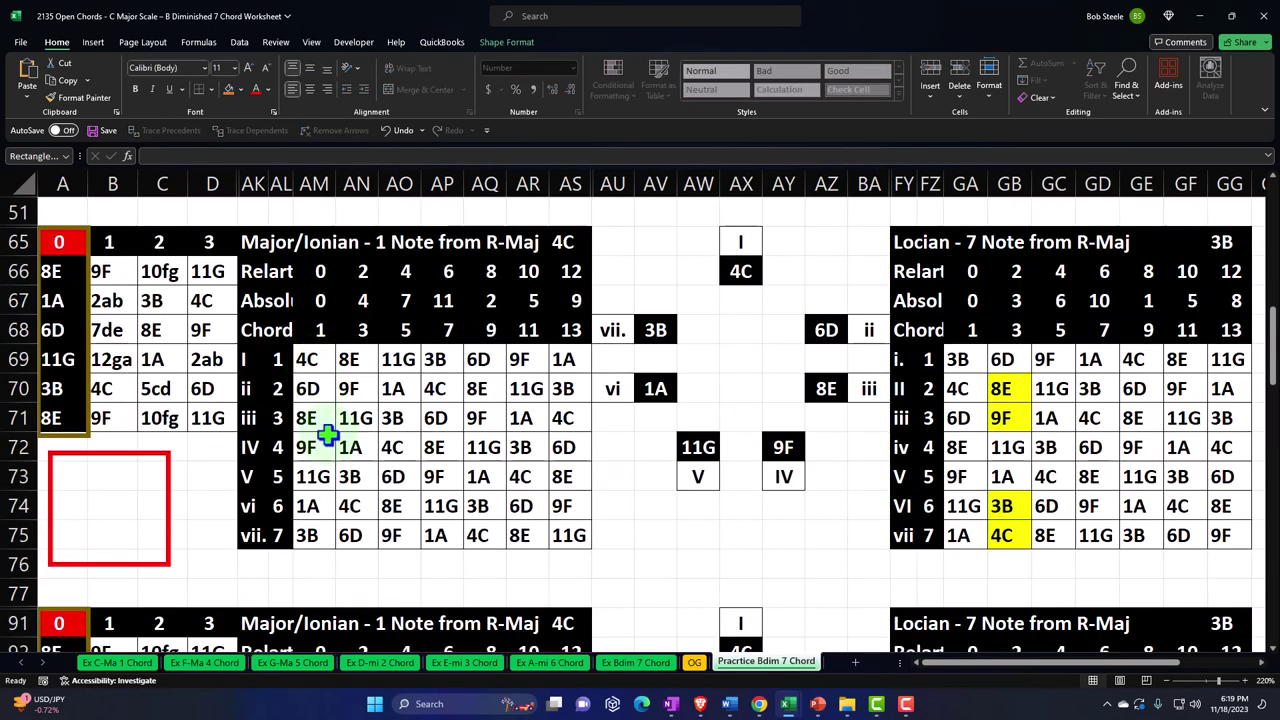
click(247, 538)
key(ctrl+v)
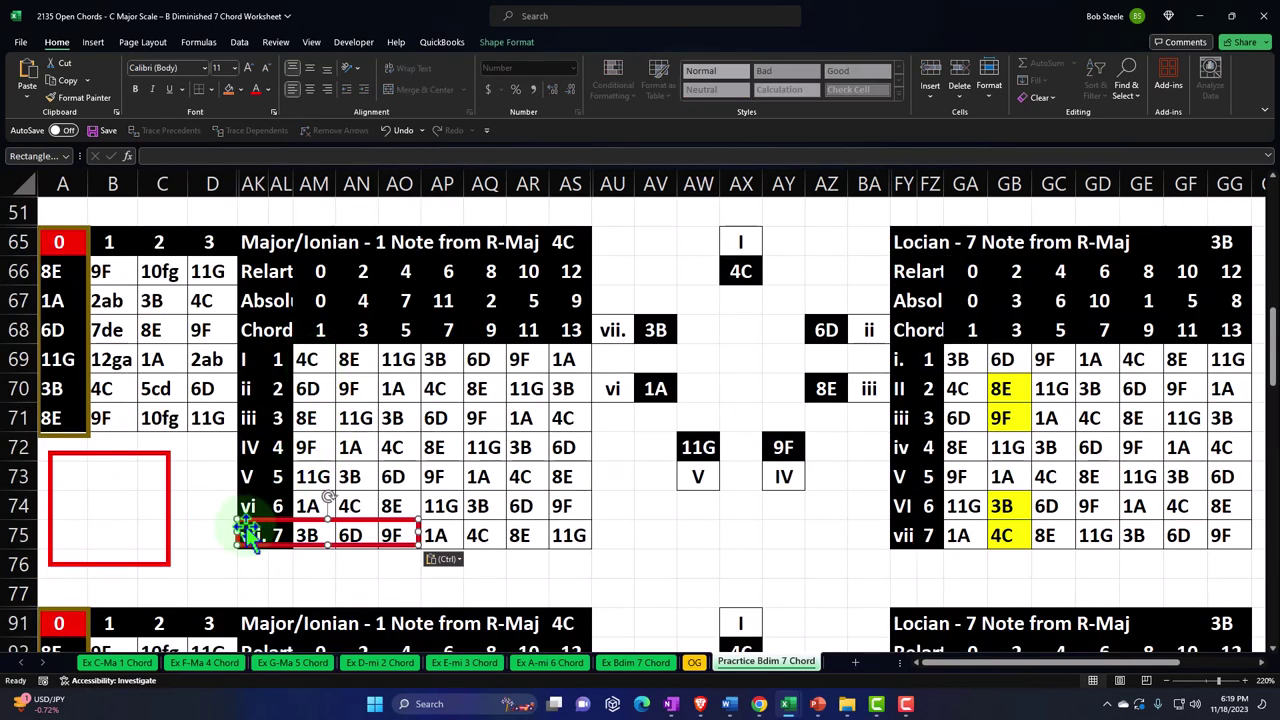
drag(262, 520, 262, 524)
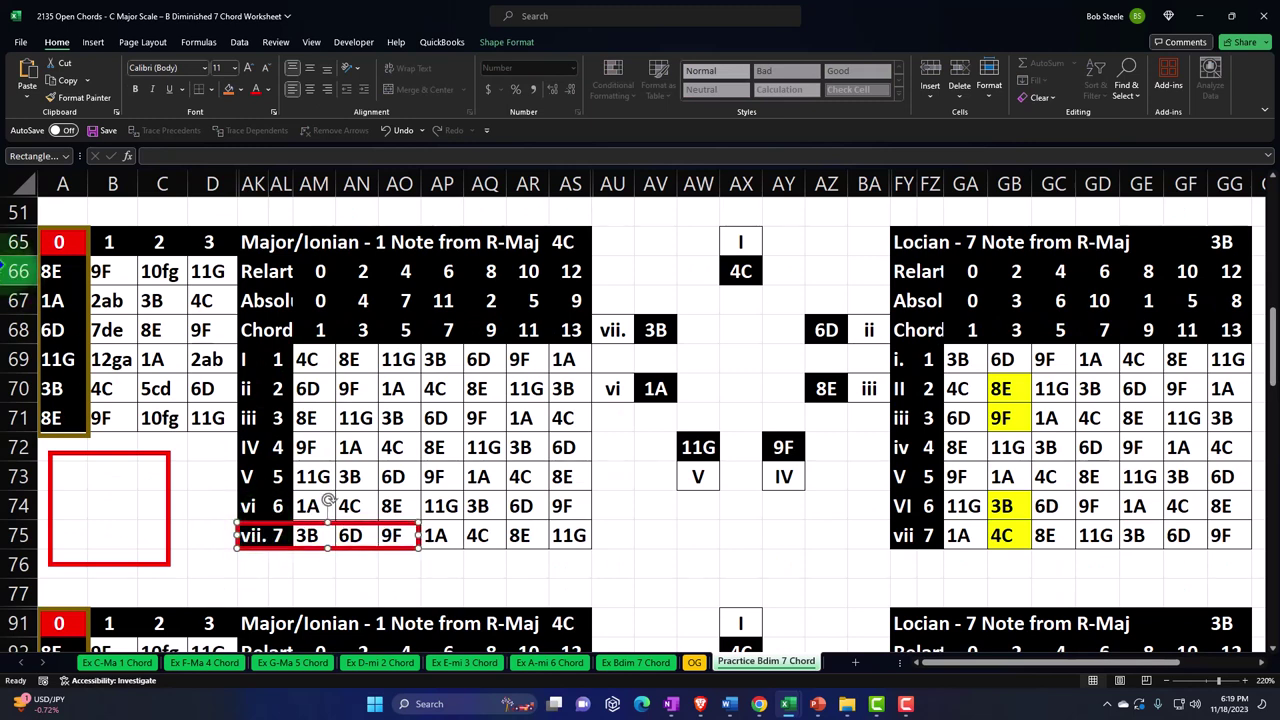
- Add an equal-to rule on fretboard range A66:D71 that gives notes matching AM69 a custom light blue fill
drag(55, 272, 210, 416)
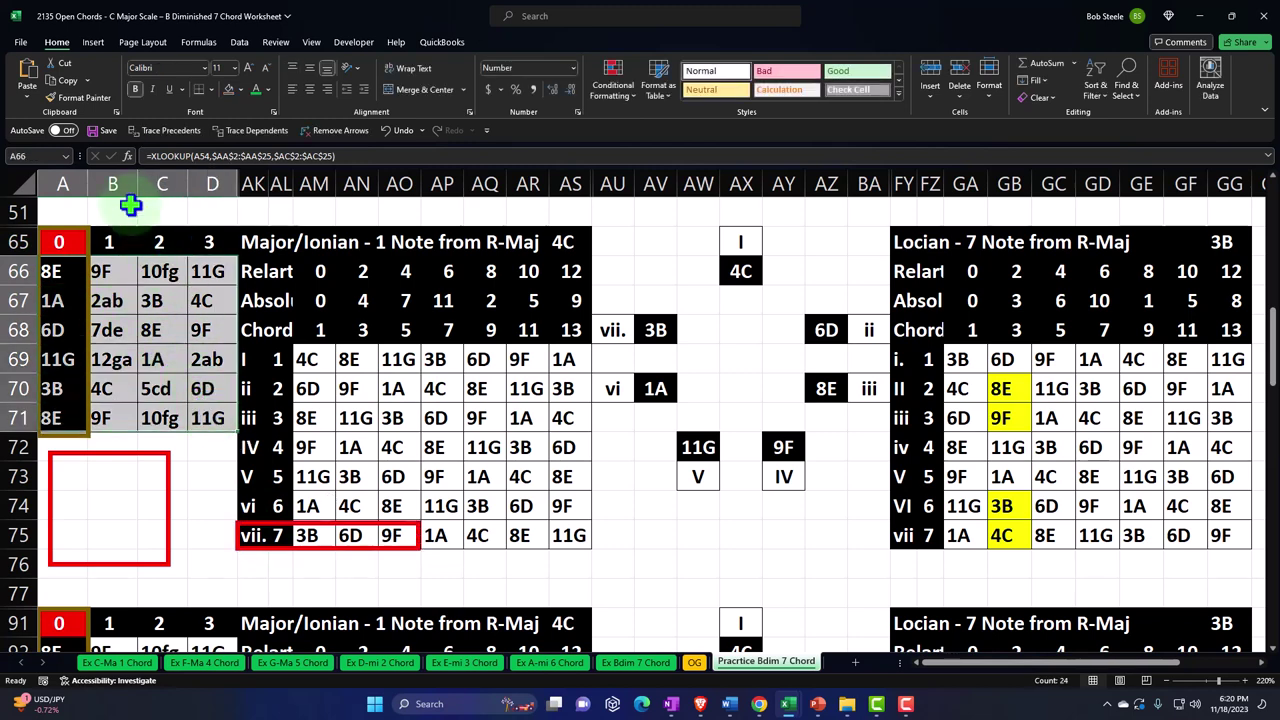
click(613, 80)
mouse_move(665, 122)
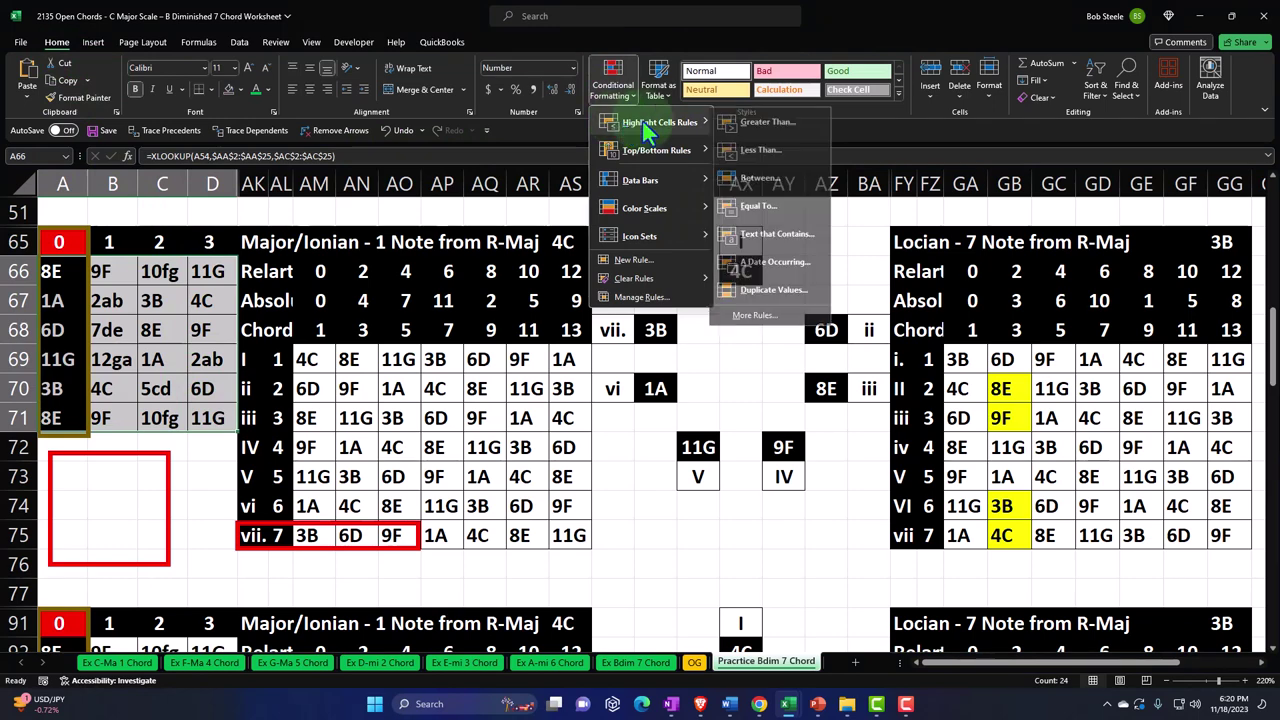
click(748, 206)
click(306, 359)
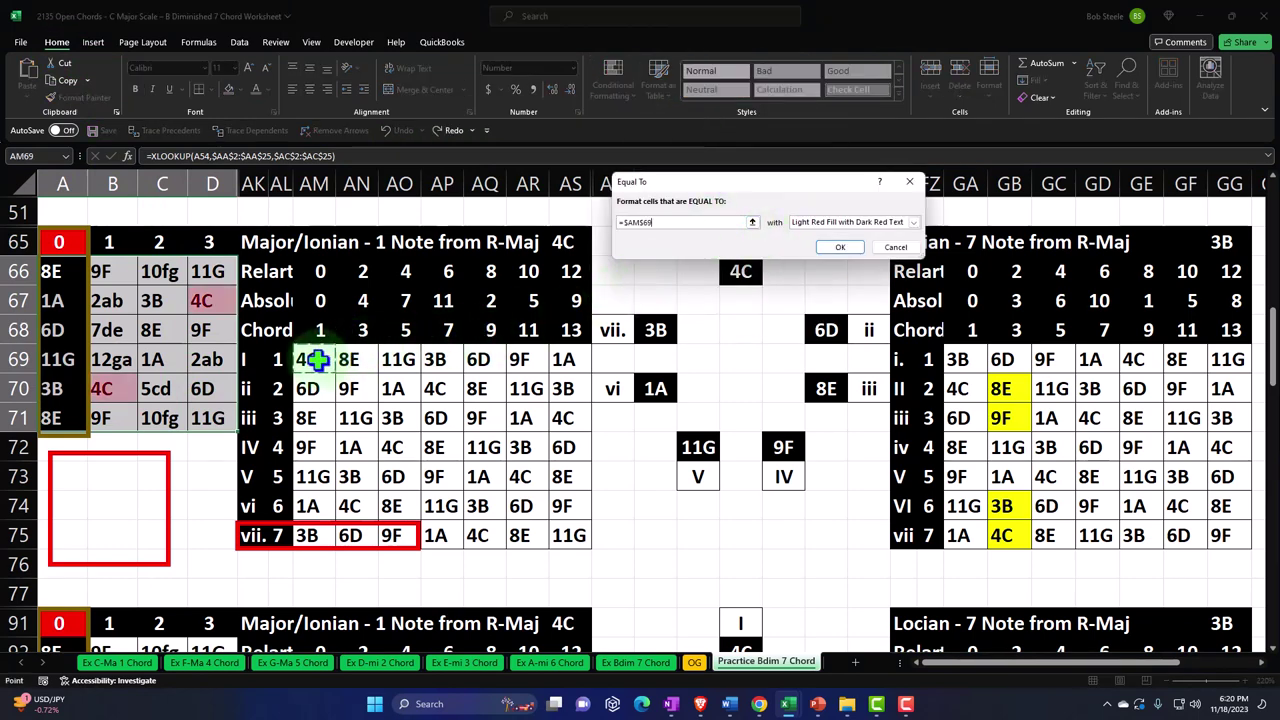
click(861, 222)
click(807, 290)
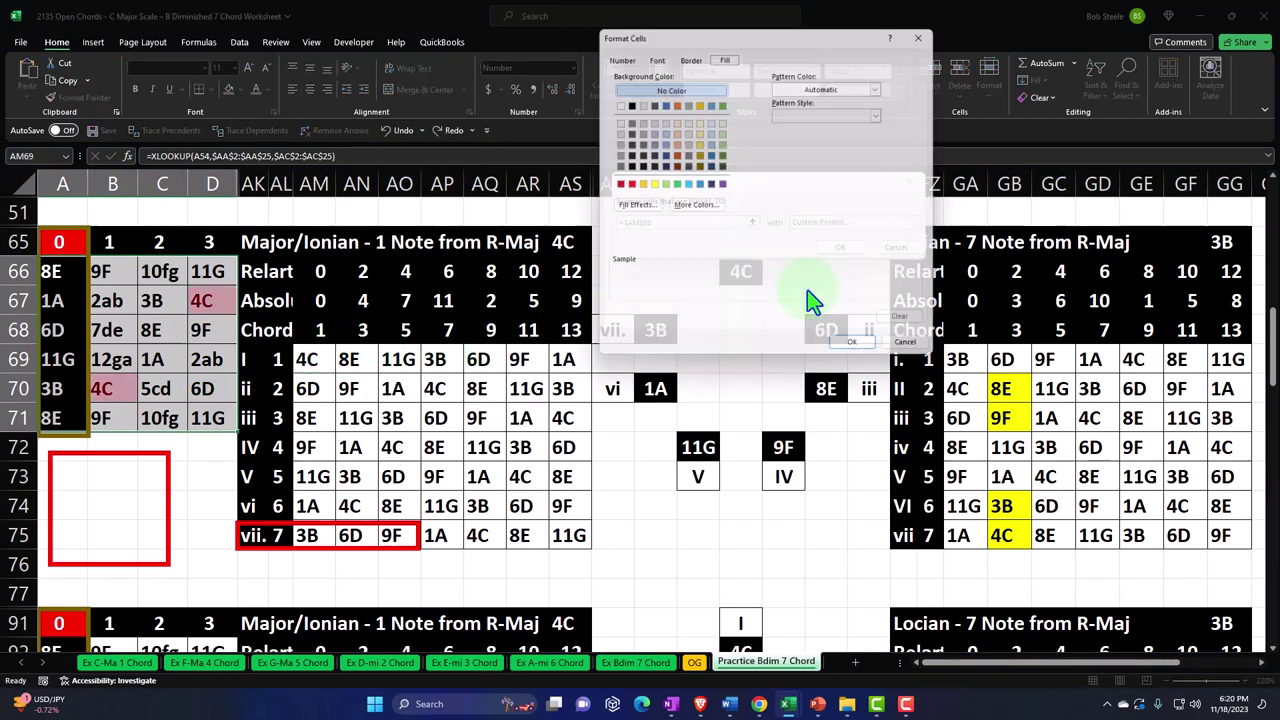
click(686, 184)
click(859, 353)
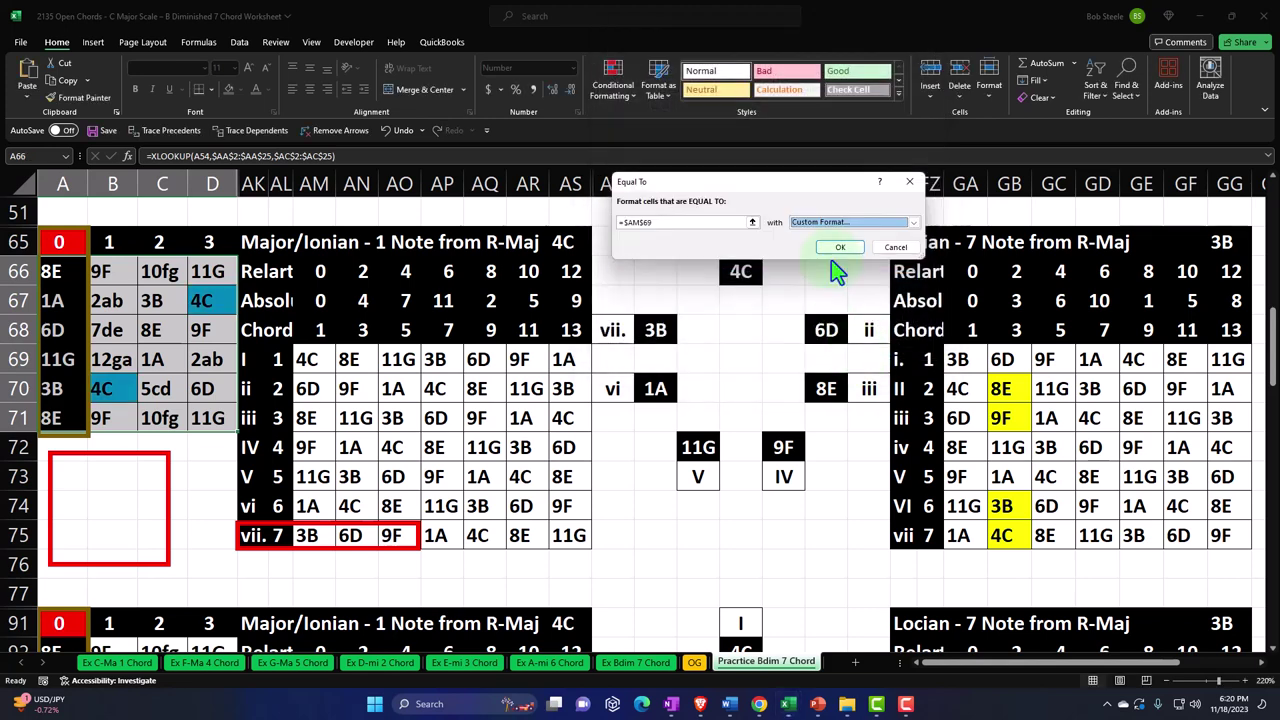
click(840, 247)
- Format fretboard notes in A66:D71 equal to AM70 with a custom light blue fill
click(613, 85)
mouse_move(655, 124)
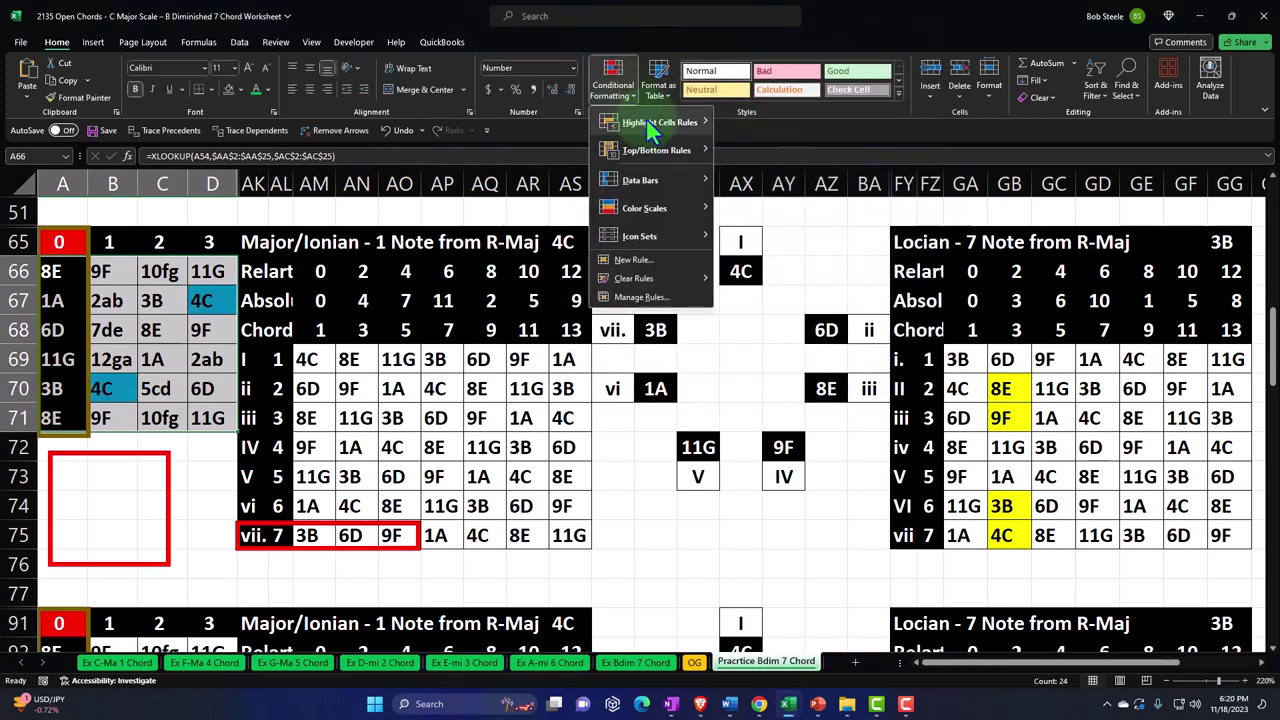
click(749, 210)
click(307, 388)
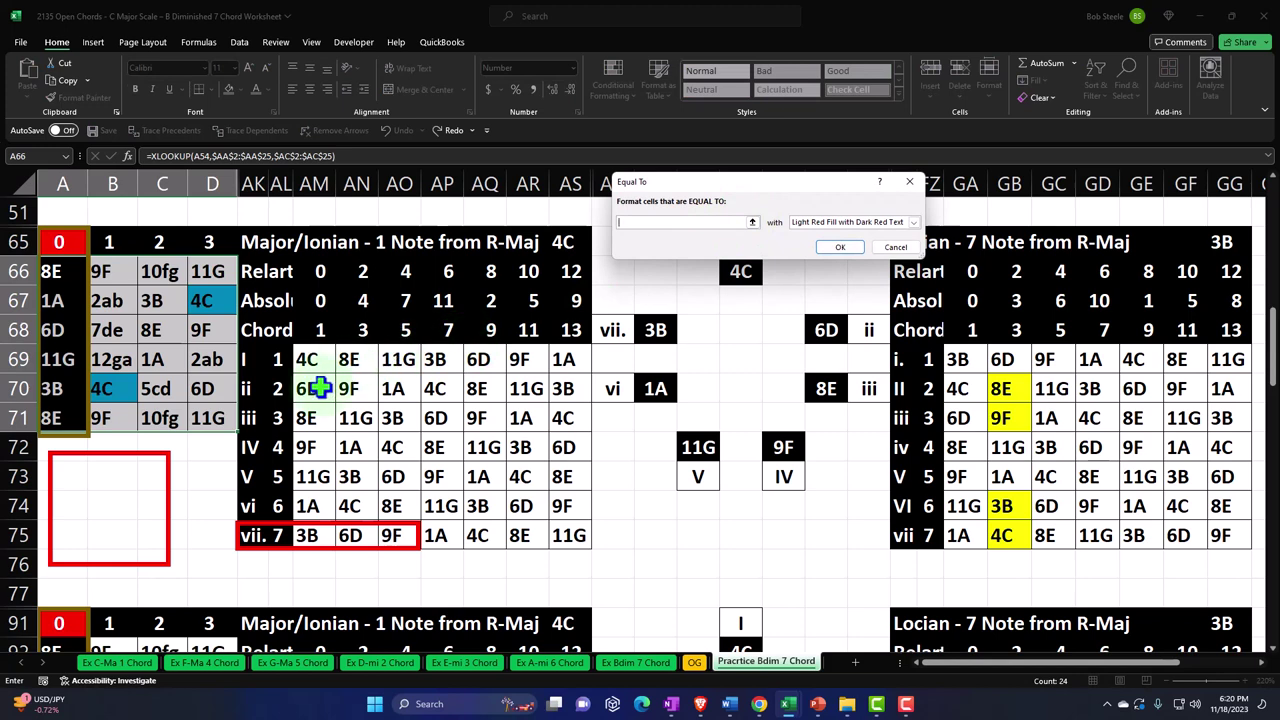
click(842, 224)
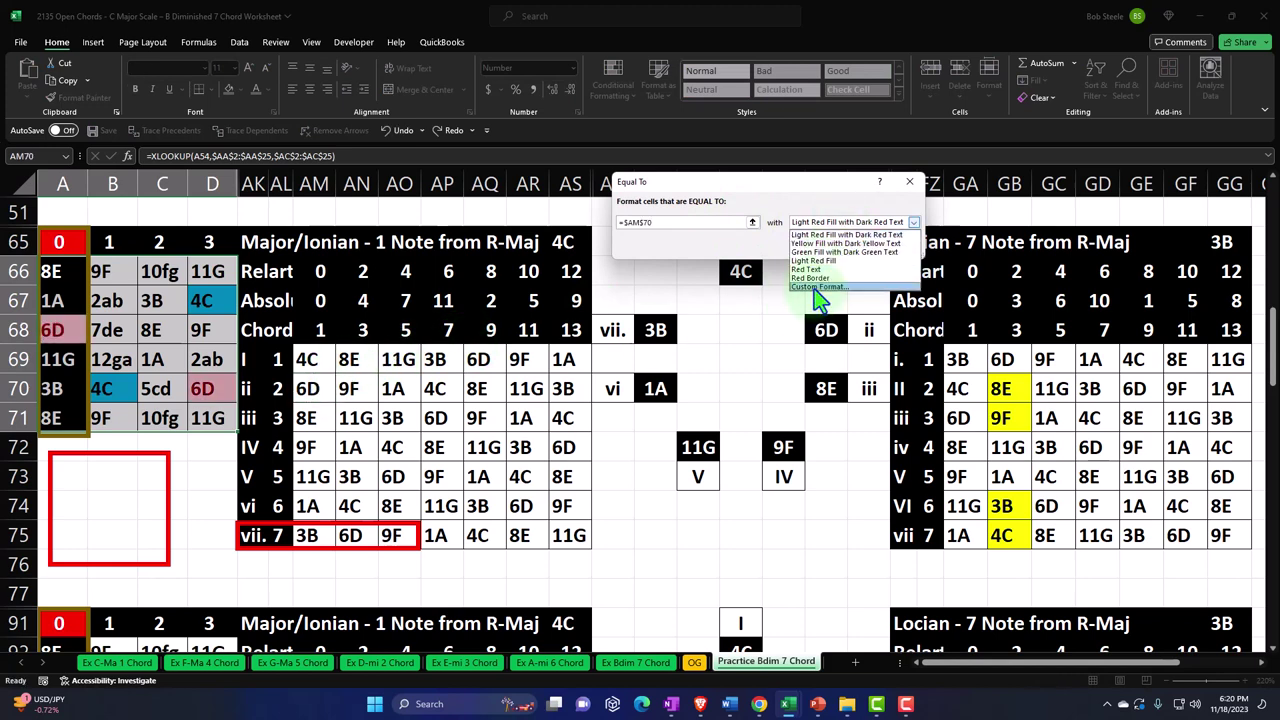
click(814, 288)
click(686, 185)
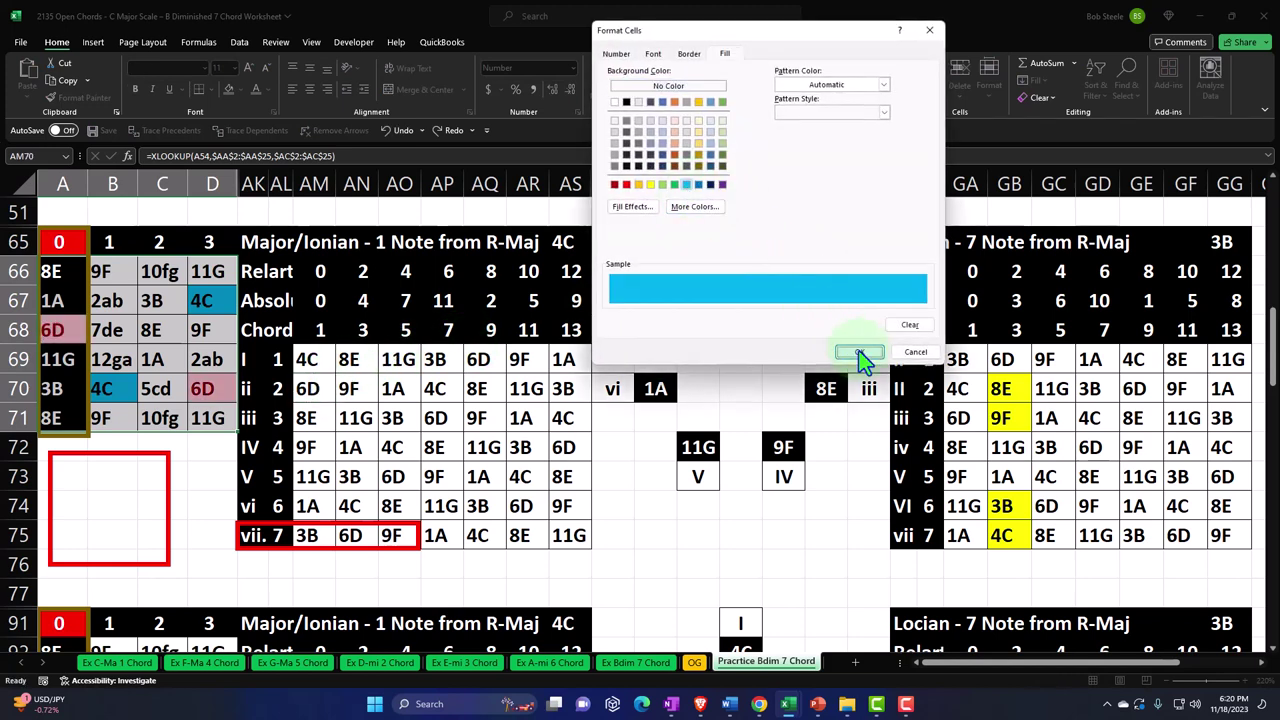
click(859, 353)
click(838, 248)
- Open the conditional formatting options for the fretboard range A66:D71
click(612, 82)
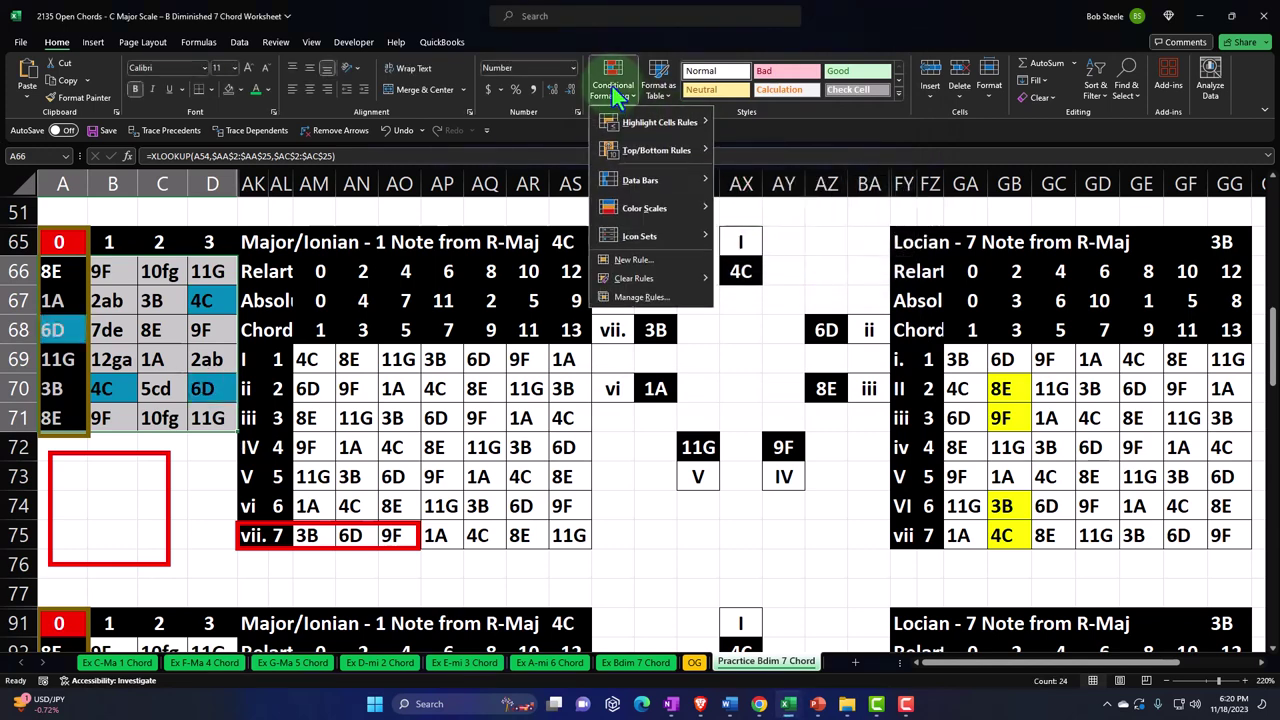
- Add an Equal To conditional formatting rule to A66:D71 that gives cells matching AM71 a custom light blue fill
mouse_move(641, 123)
click(763, 206)
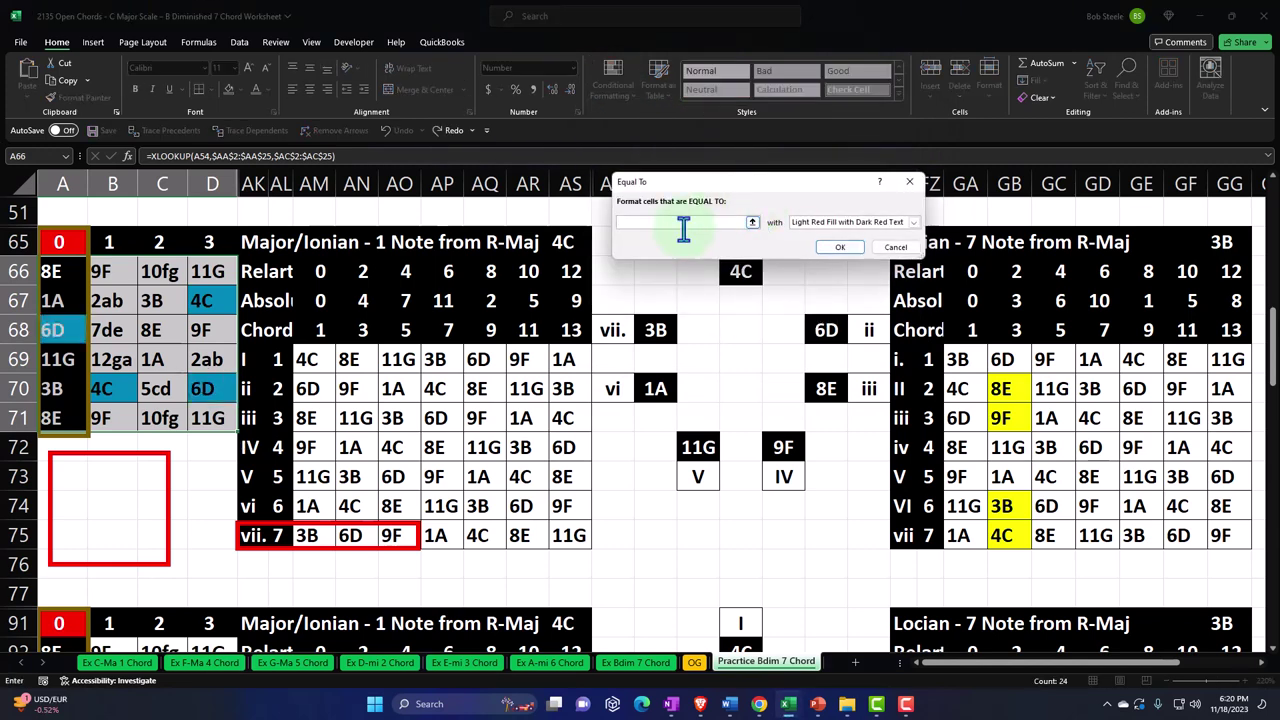
click(326, 416)
click(841, 246)
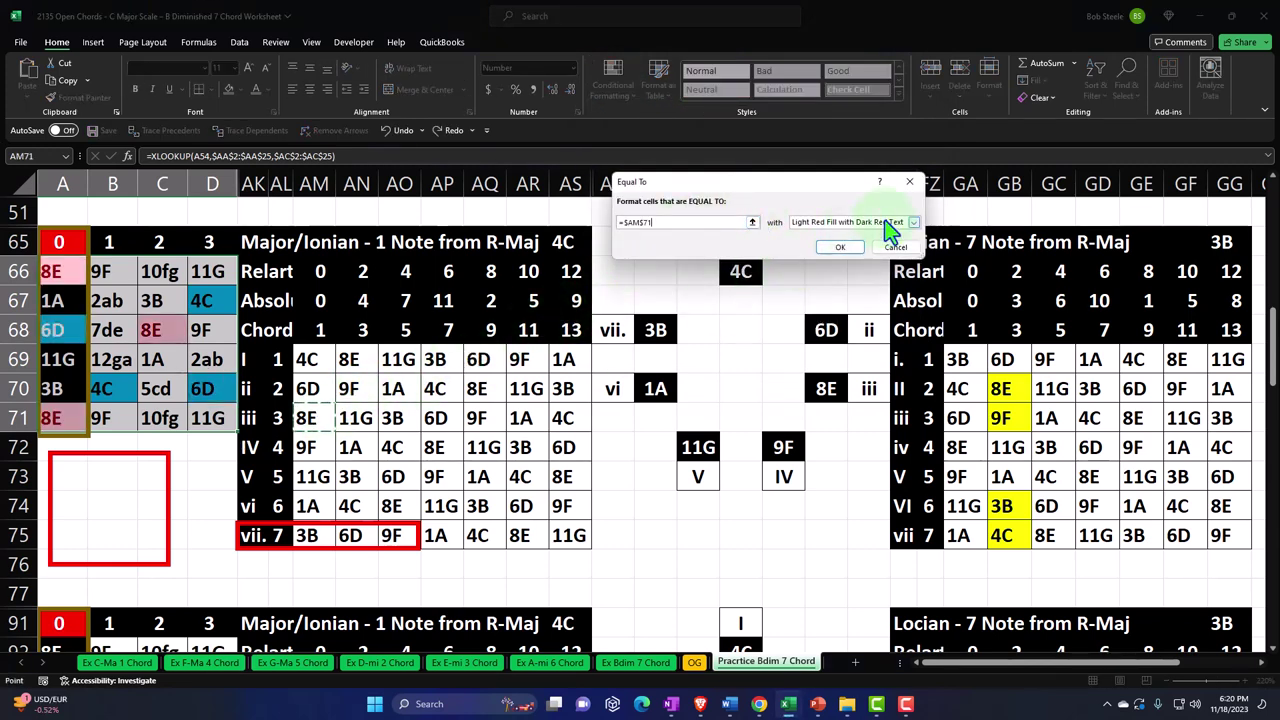
click(890, 224)
click(819, 288)
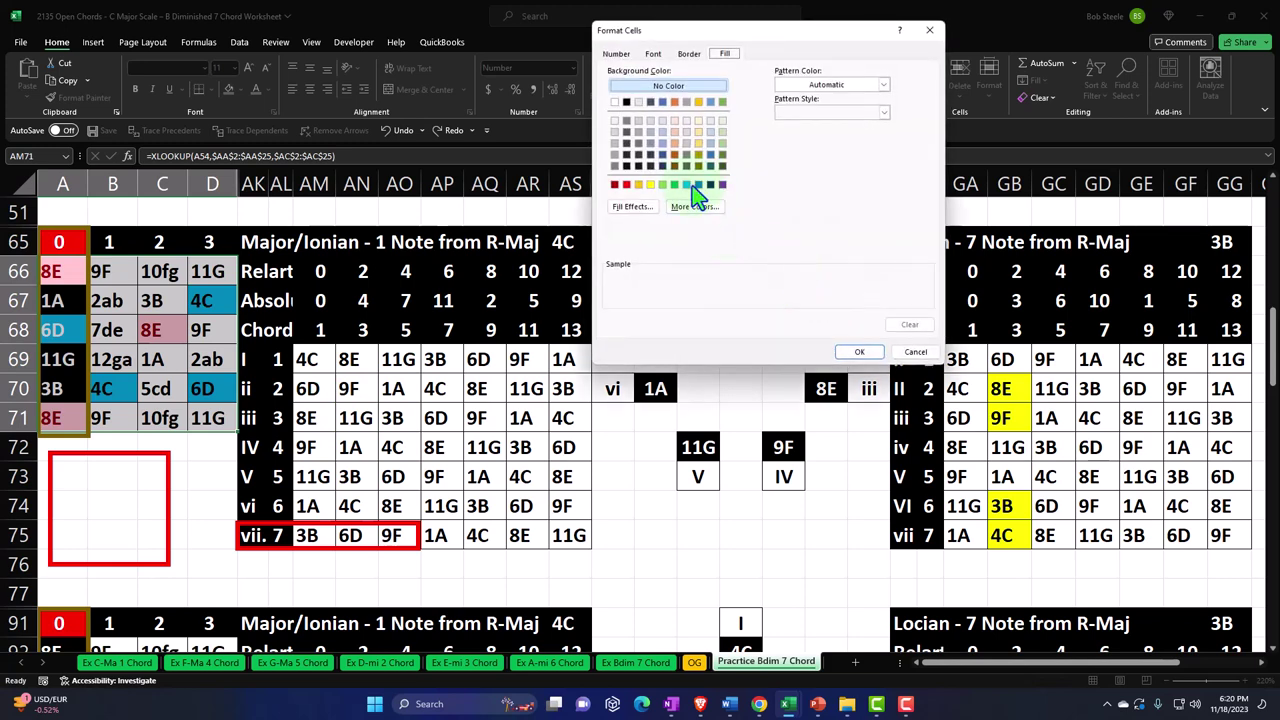
click(686, 184)
click(860, 352)
click(845, 248)
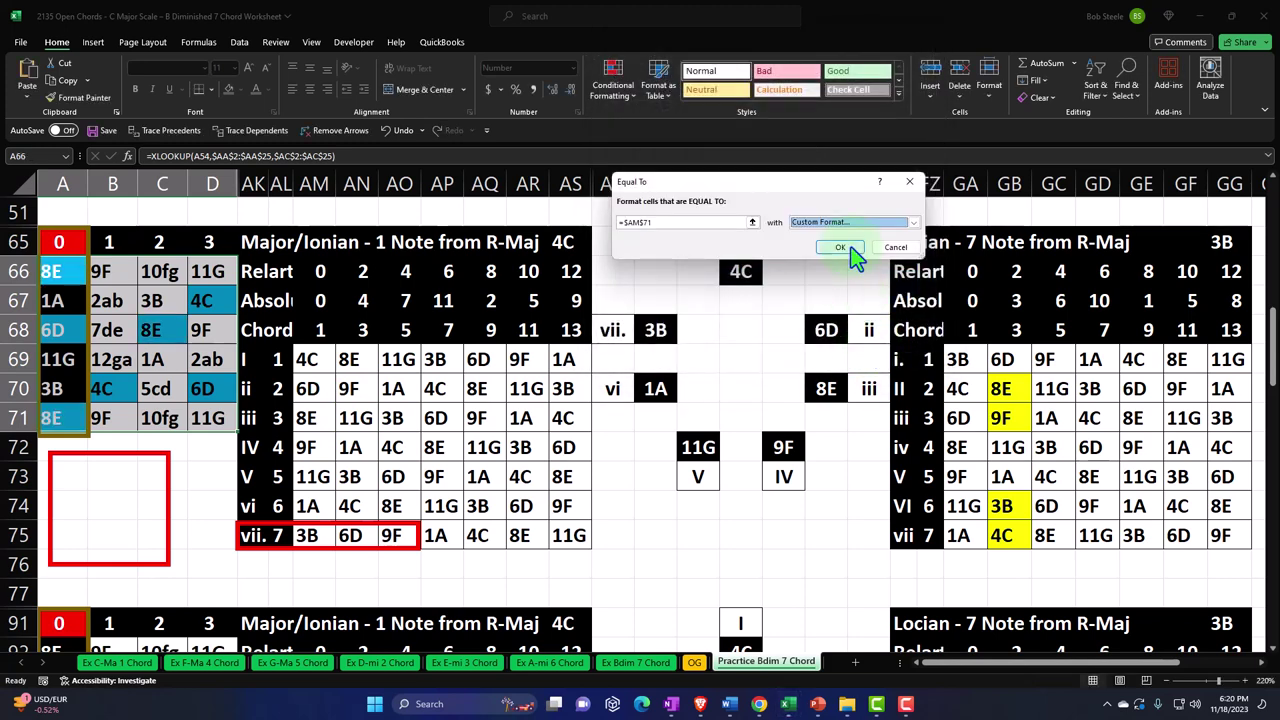
- Highlight cells in A66:D71 equal to AM72 with a custom light blue fill using conditional formatting
click(615, 85)
mouse_move(680, 124)
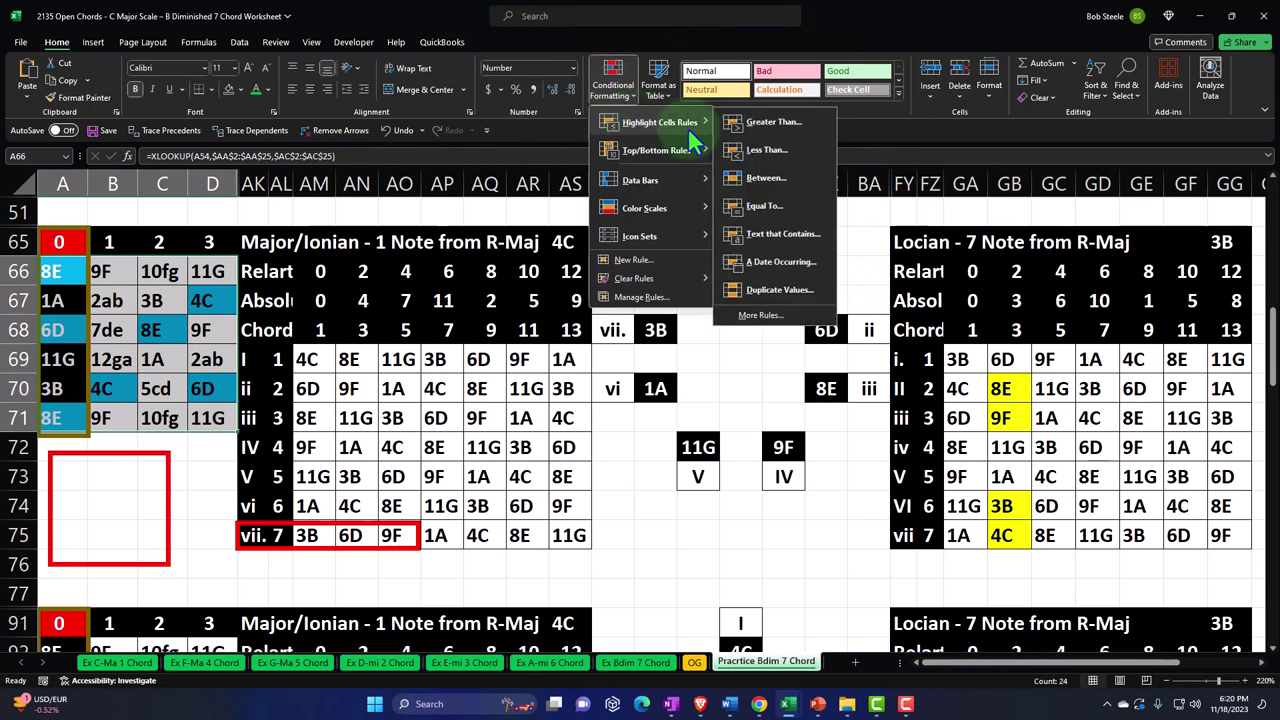
click(750, 205)
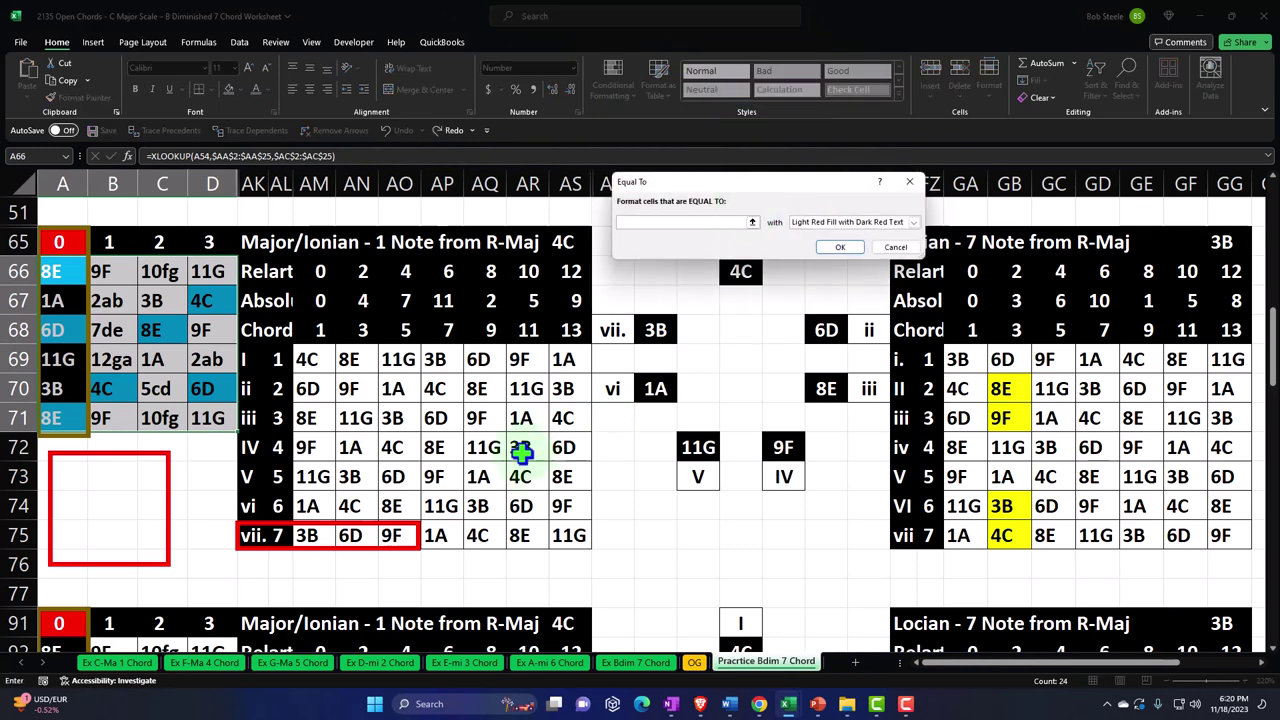
click(310, 447)
click(912, 222)
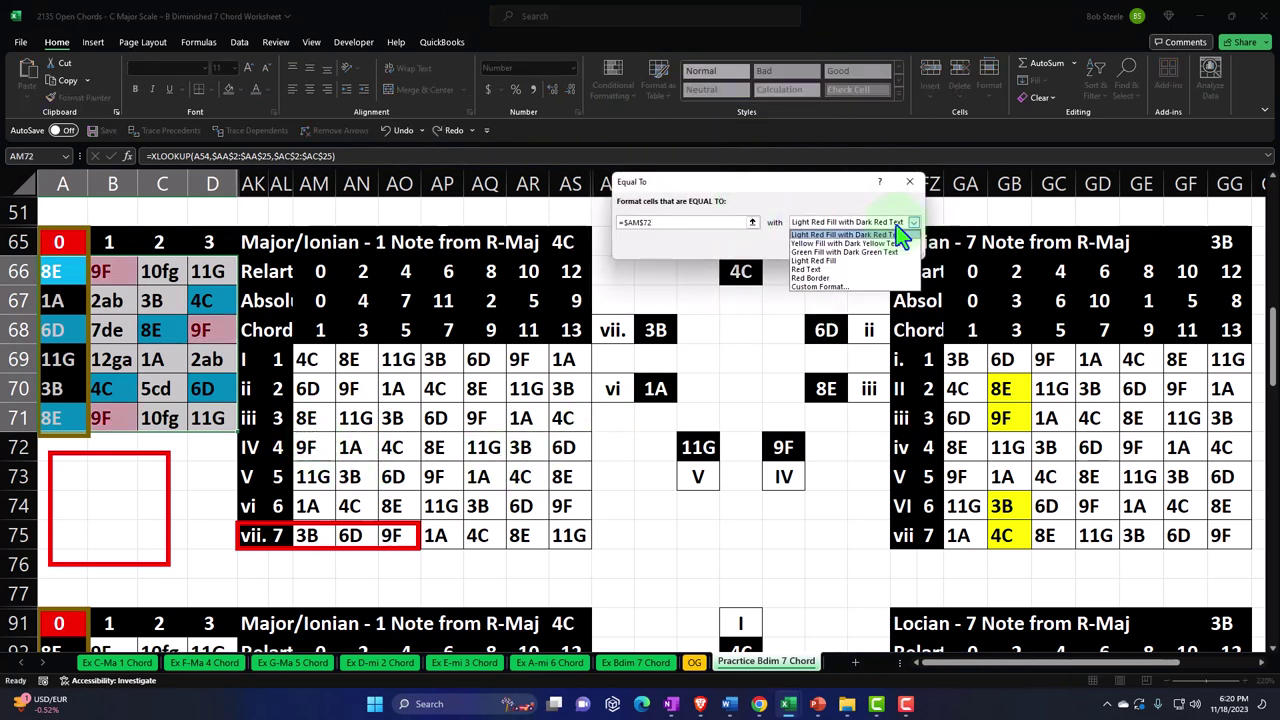
click(830, 287)
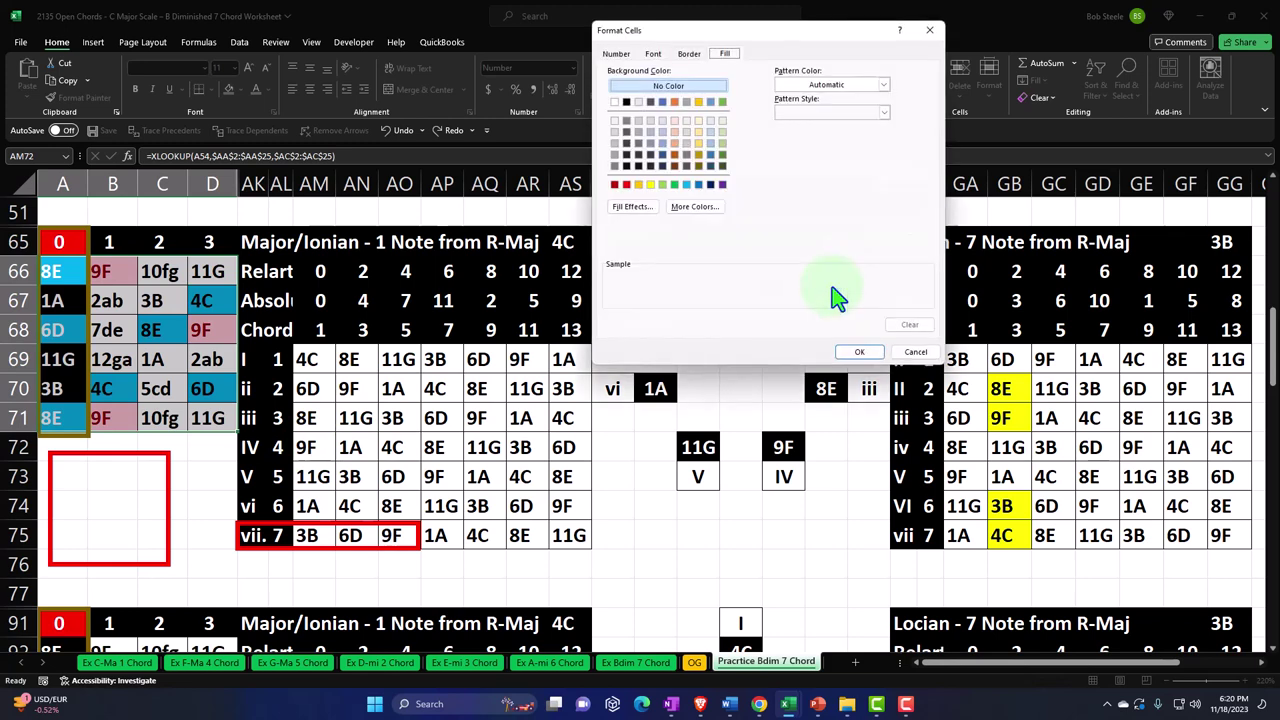
click(686, 184)
click(865, 353)
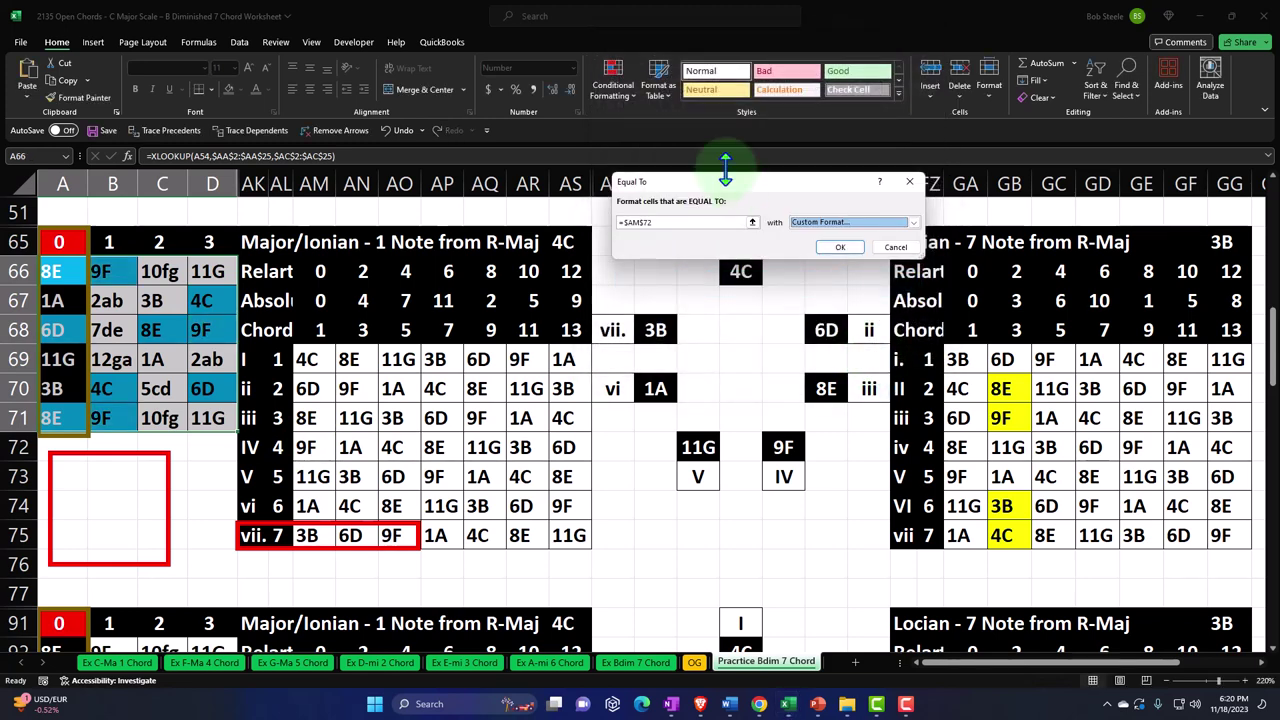
click(840, 247)
- Highlight cells in A66:D71 equal to AM73 with a custom light blue fill using conditional formatting
click(605, 79)
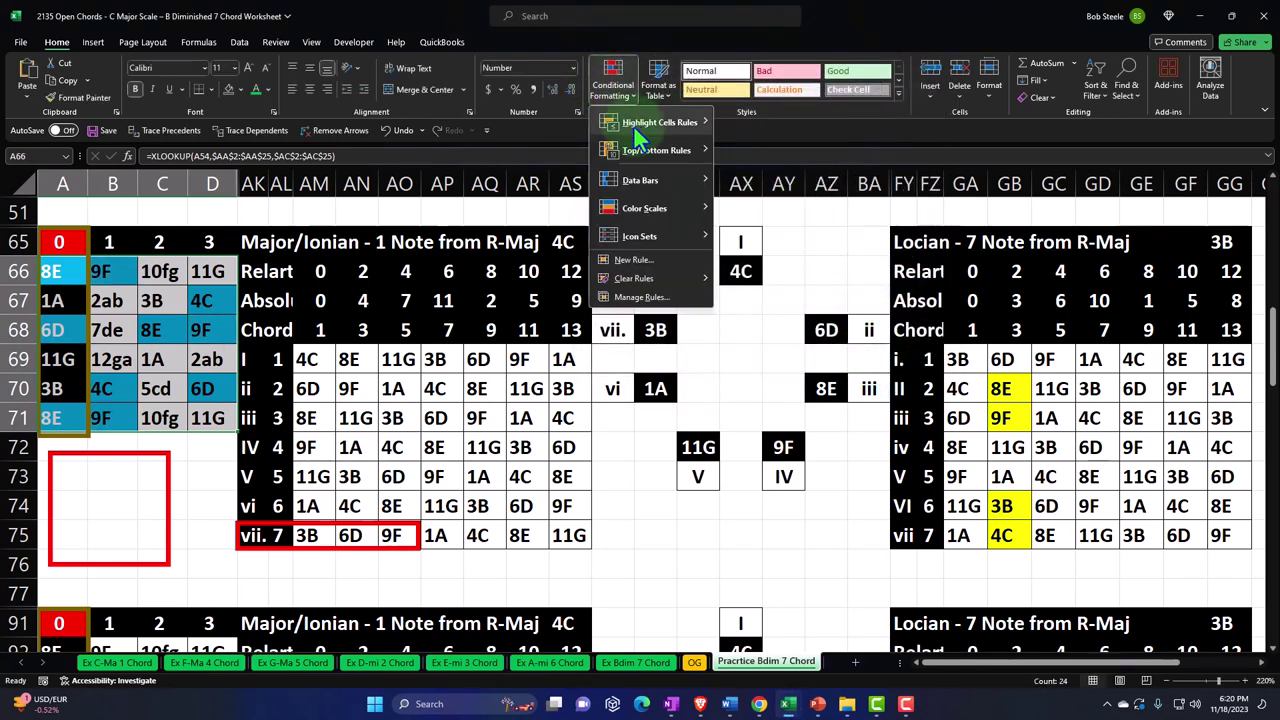
mouse_move(660, 122)
click(760, 207)
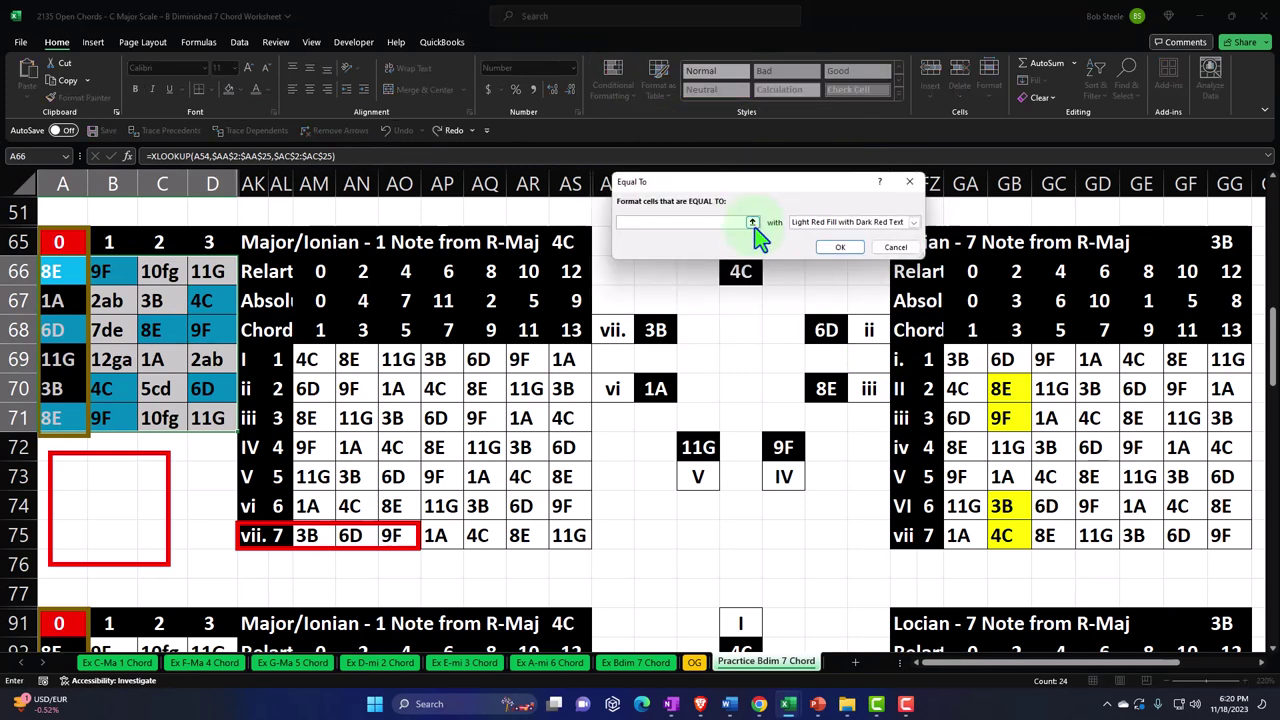
click(316, 476)
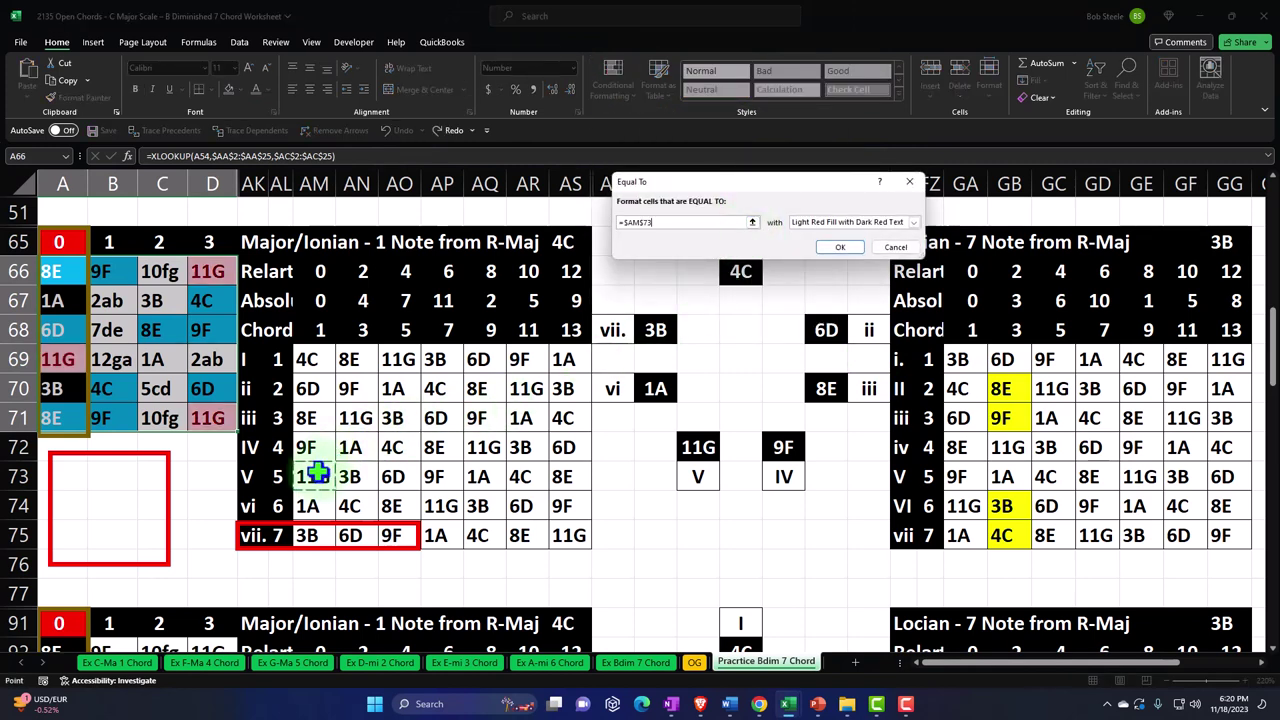
click(914, 225)
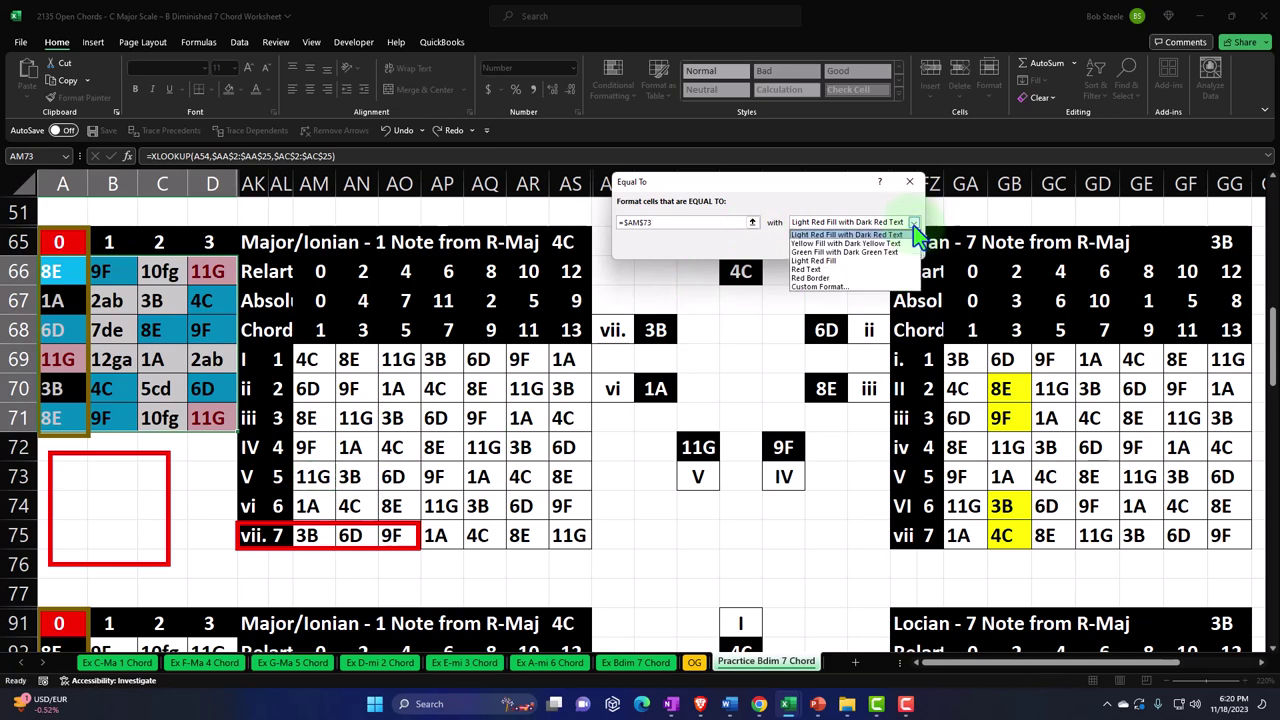
click(868, 286)
click(686, 184)
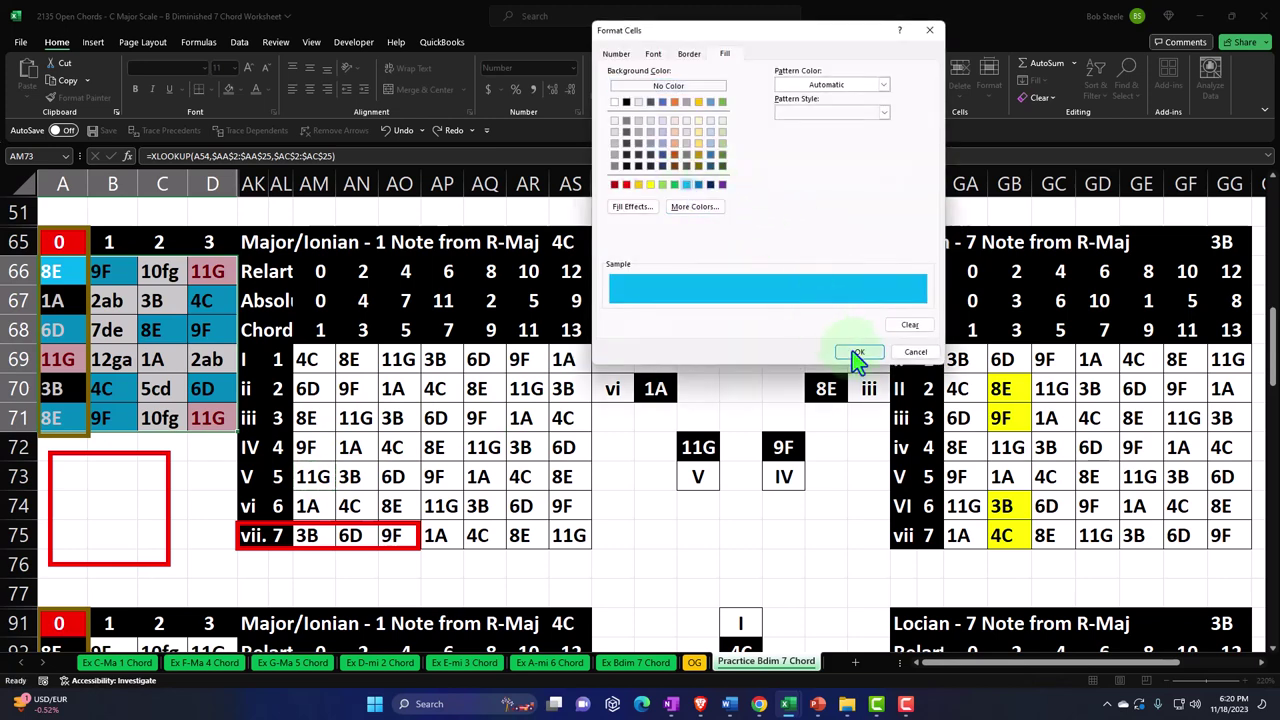
click(856, 352)
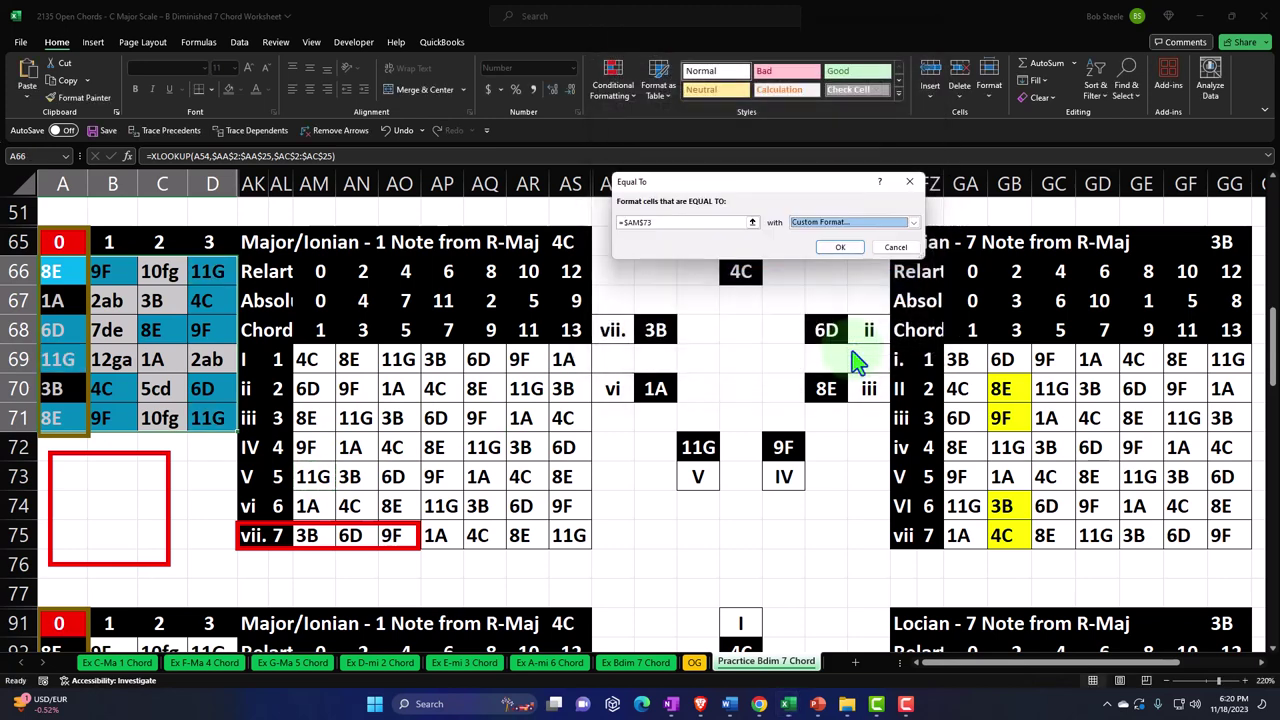
click(839, 247)
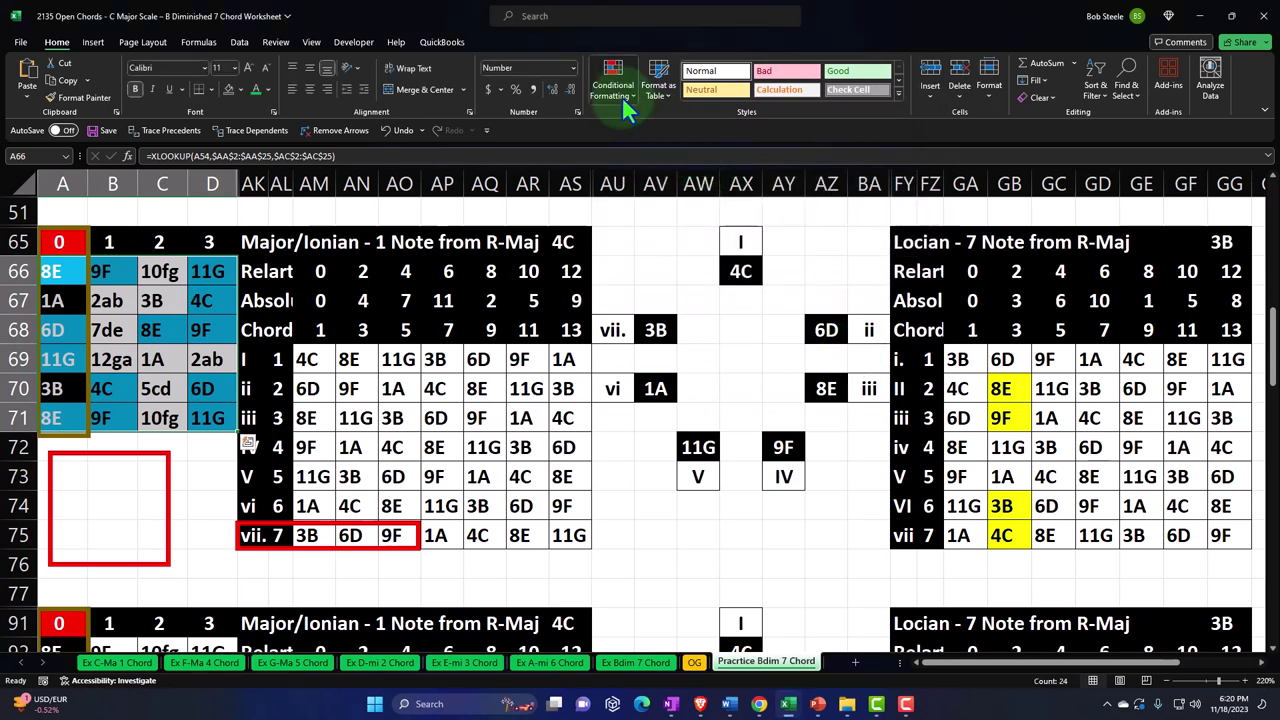
- Highlight cells in A66:D71 equal to AM74 with a custom light blue fill using conditional formatting
click(622, 96)
mouse_move(640, 124)
click(746, 206)
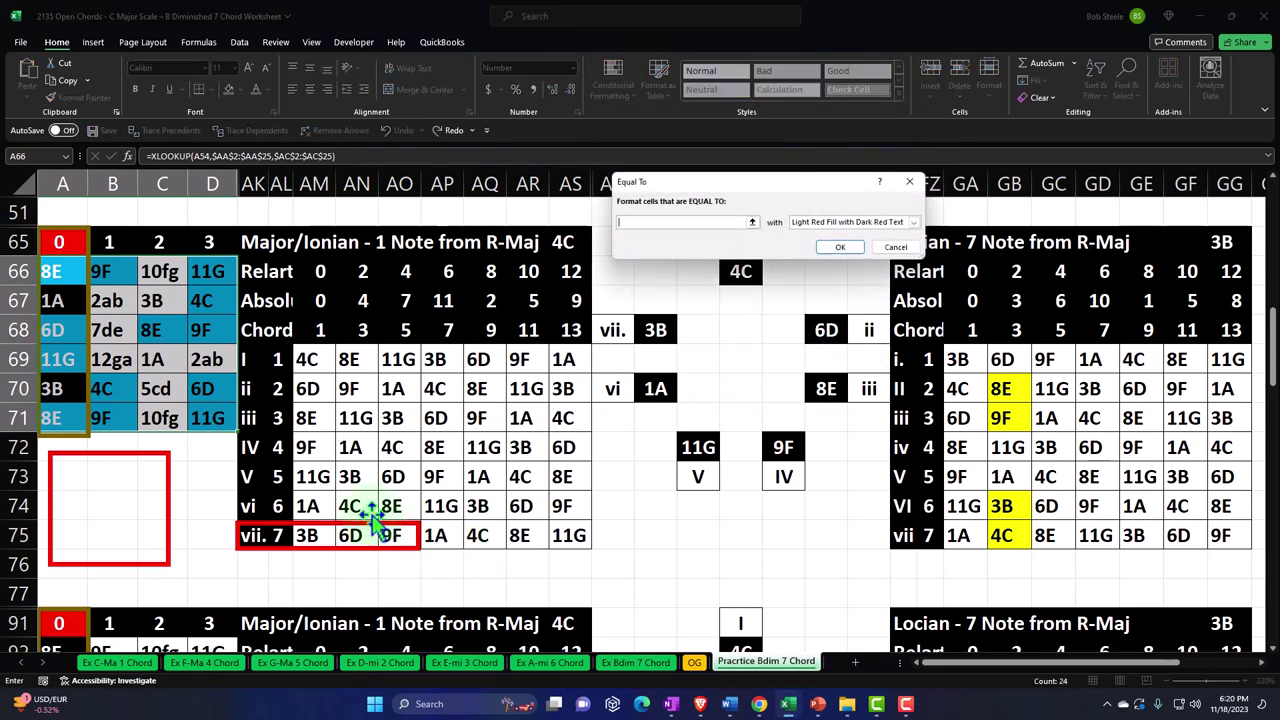
click(310, 506)
click(889, 224)
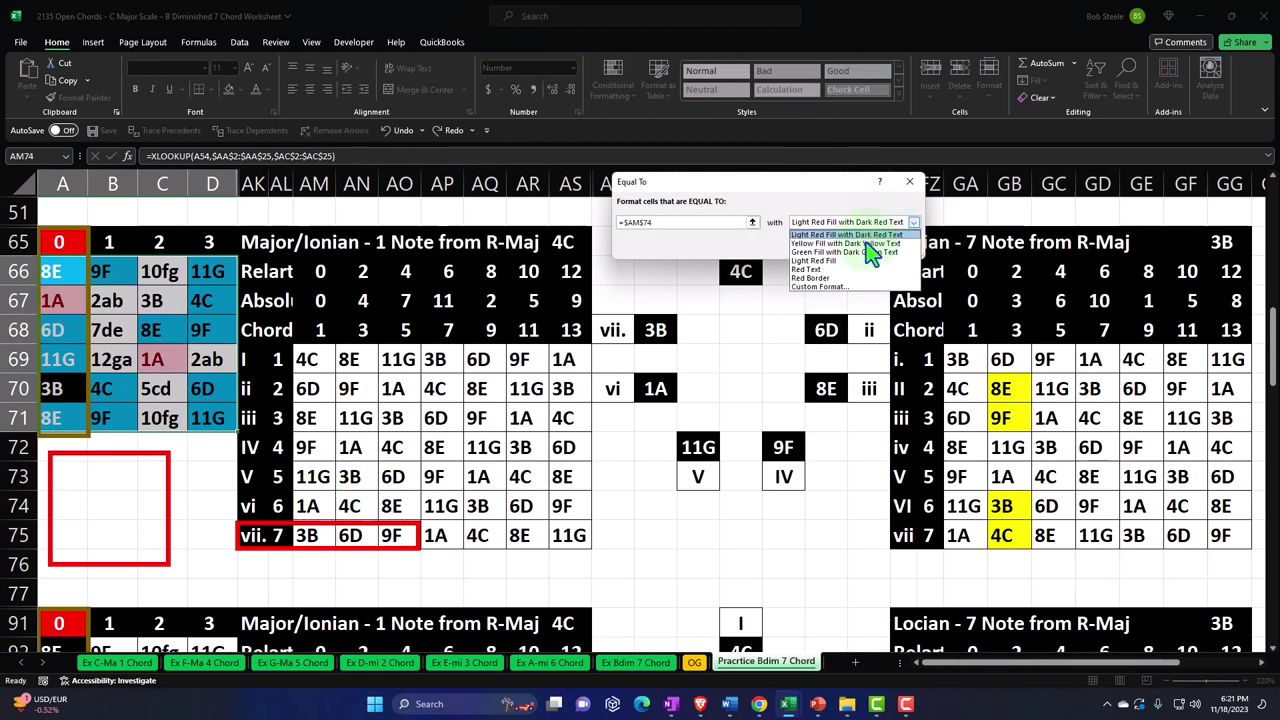
click(836, 292)
click(687, 184)
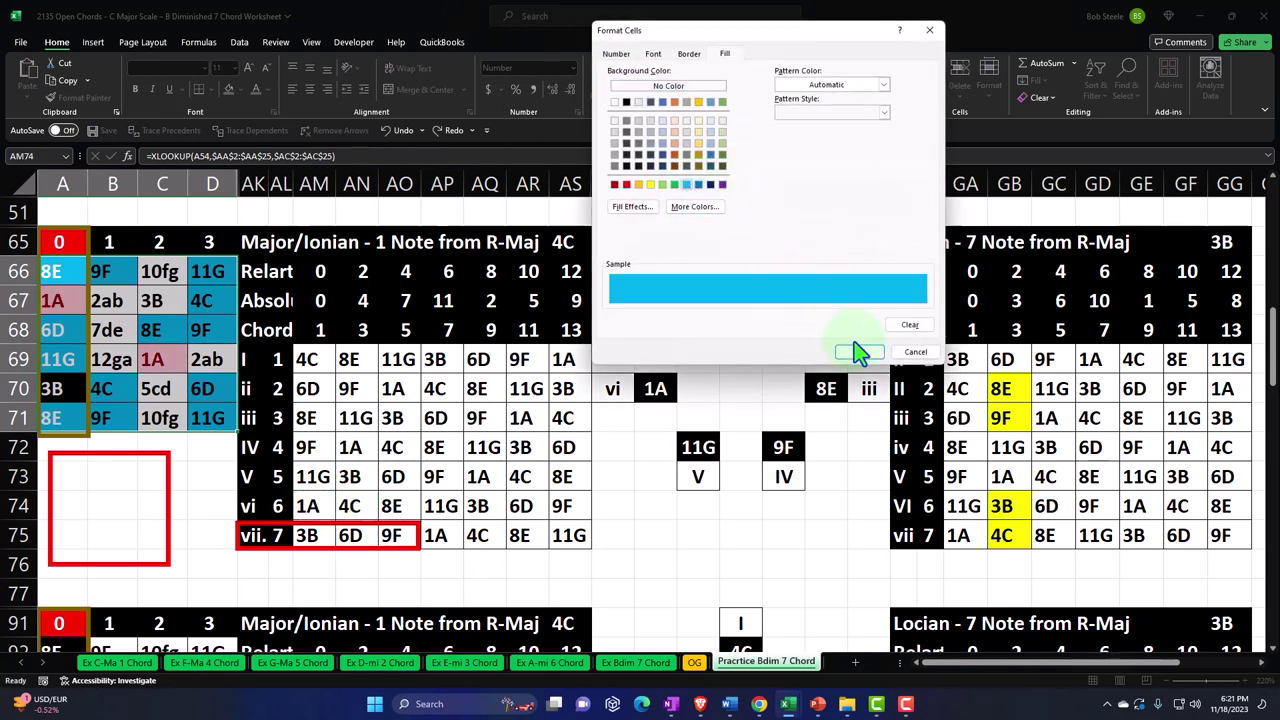
click(860, 352)
click(857, 250)
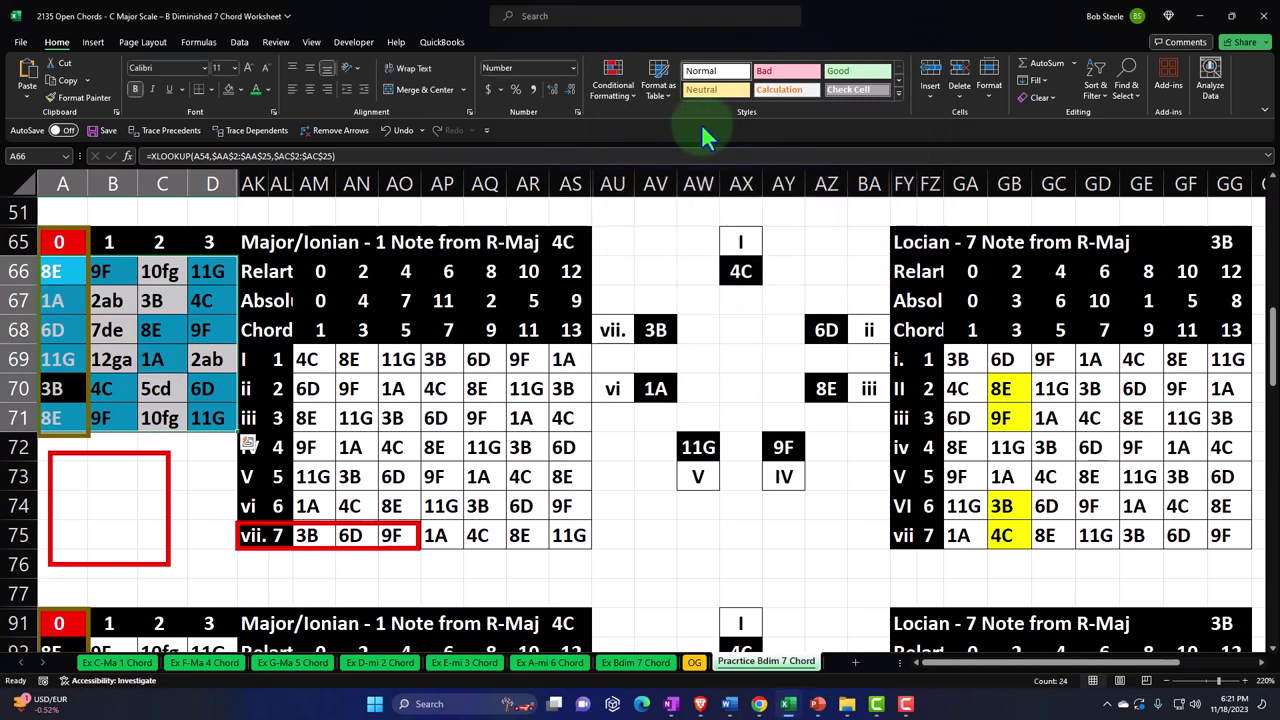
- Highlight cells in A66:D71 equal to AM75 with a custom light blue fill using conditional formatting
click(625, 87)
mouse_move(645, 120)
click(762, 205)
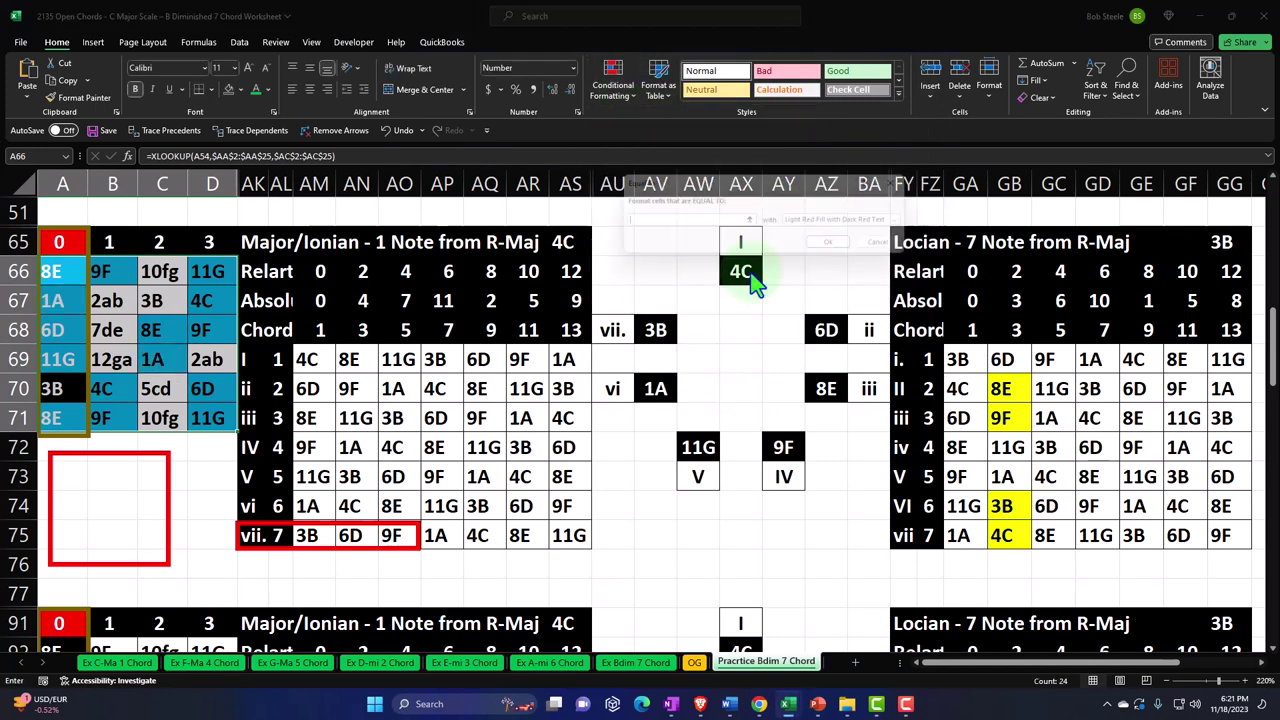
click(312, 535)
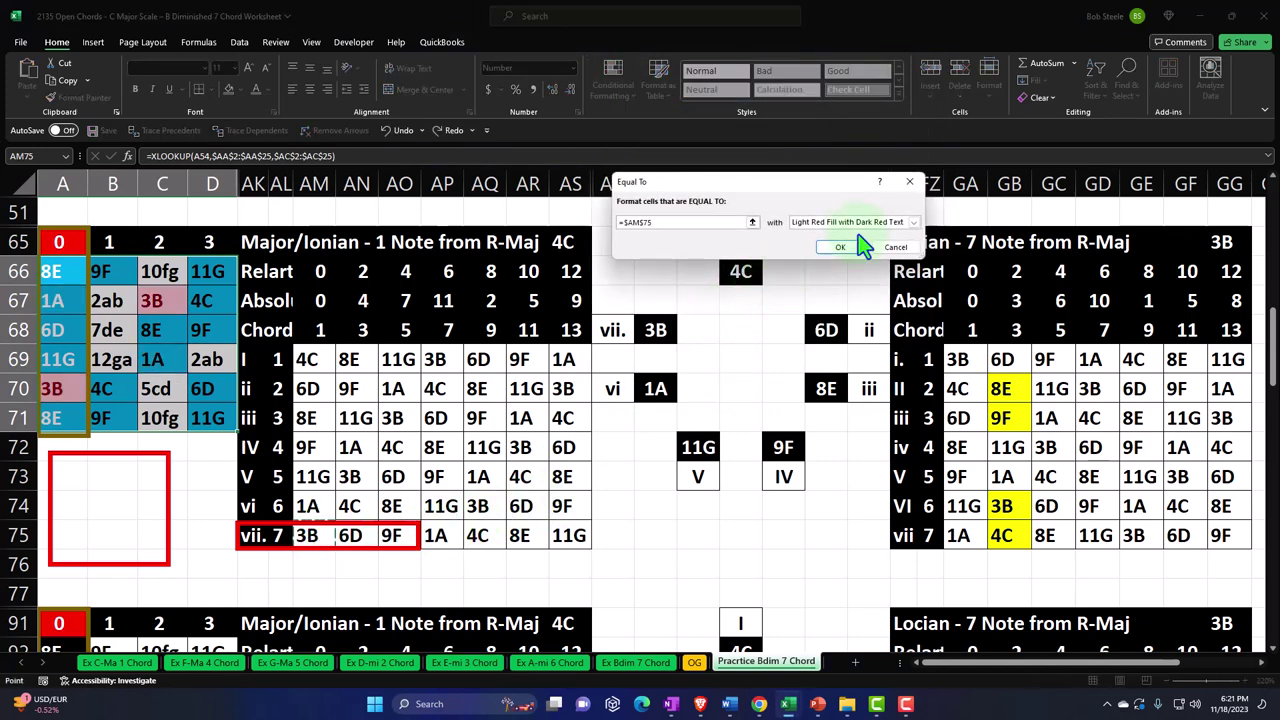
click(851, 220)
click(818, 286)
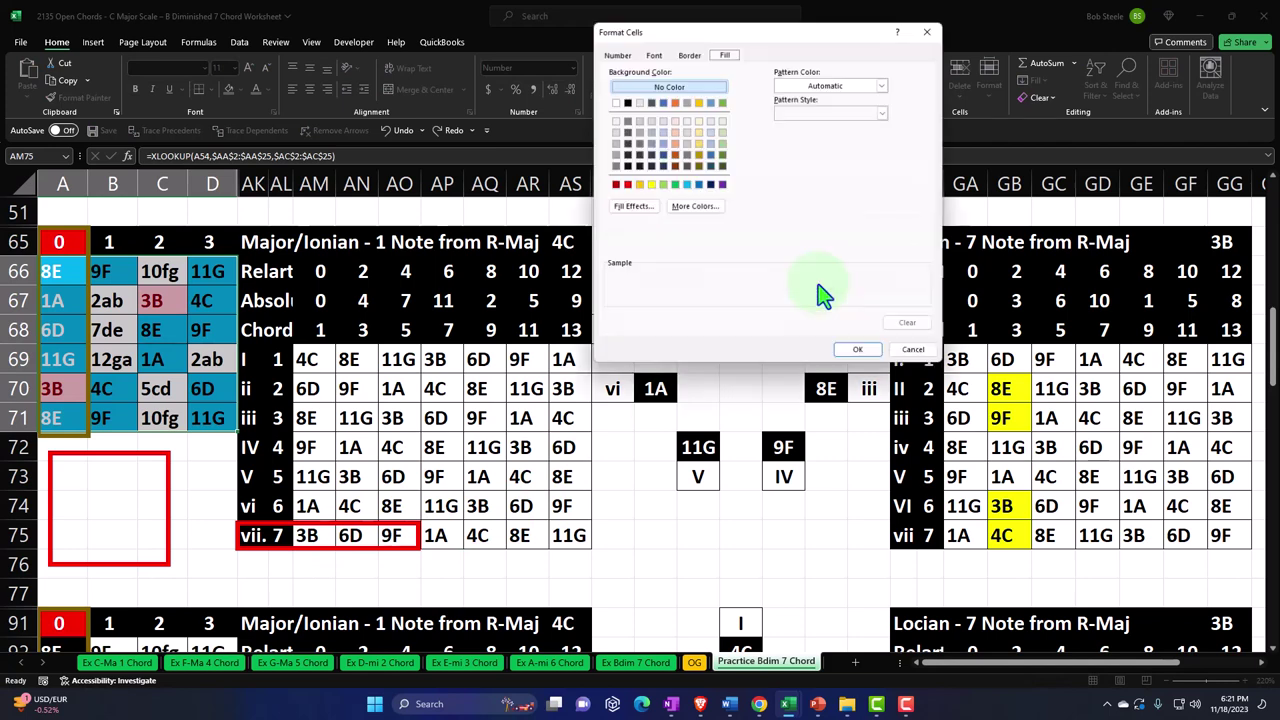
click(686, 185)
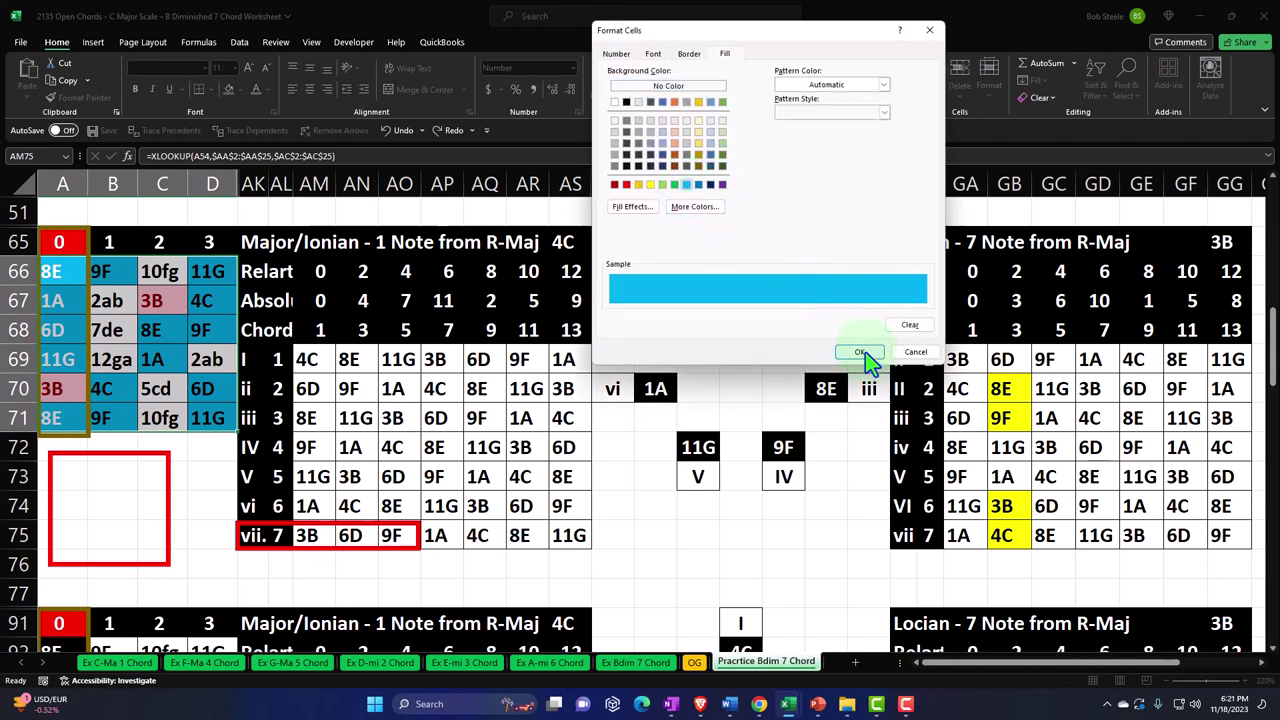
click(862, 352)
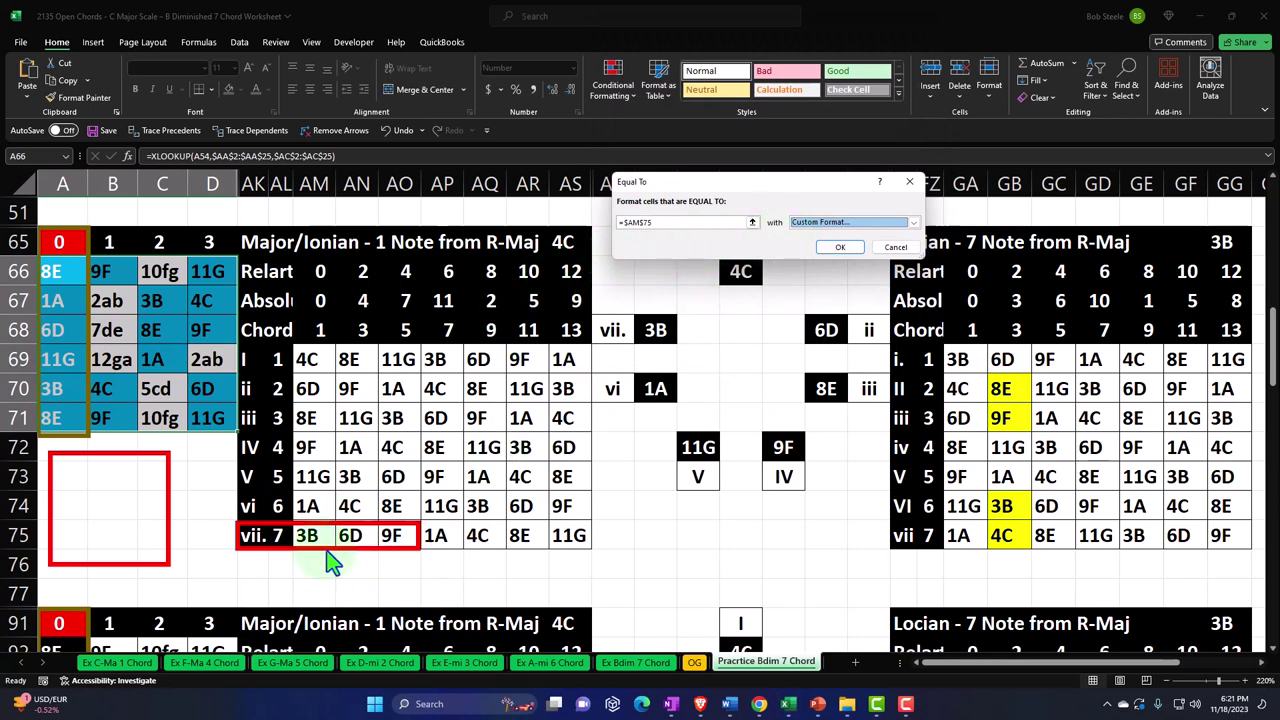
click(838, 250)
- Add another Equal To rule for AM75, the chord's root note, using Green Fill with Dark Green Text
click(617, 93)
mouse_move(630, 120)
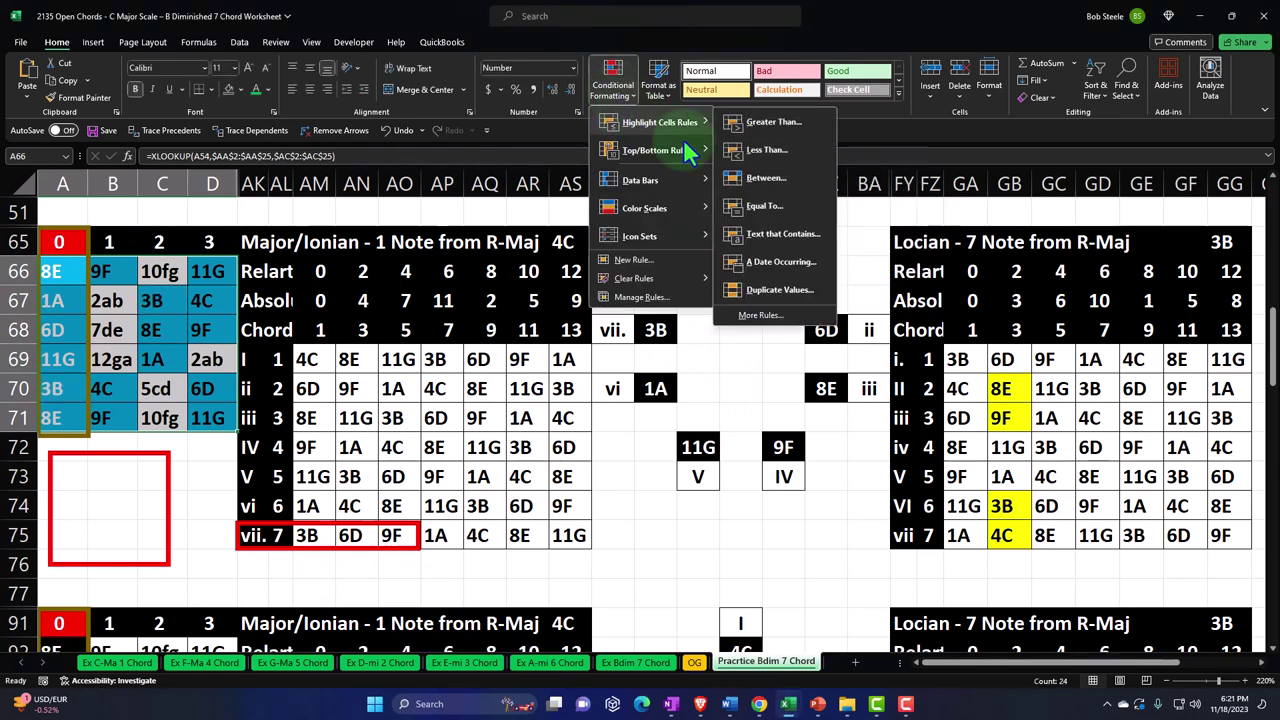
click(756, 205)
click(307, 533)
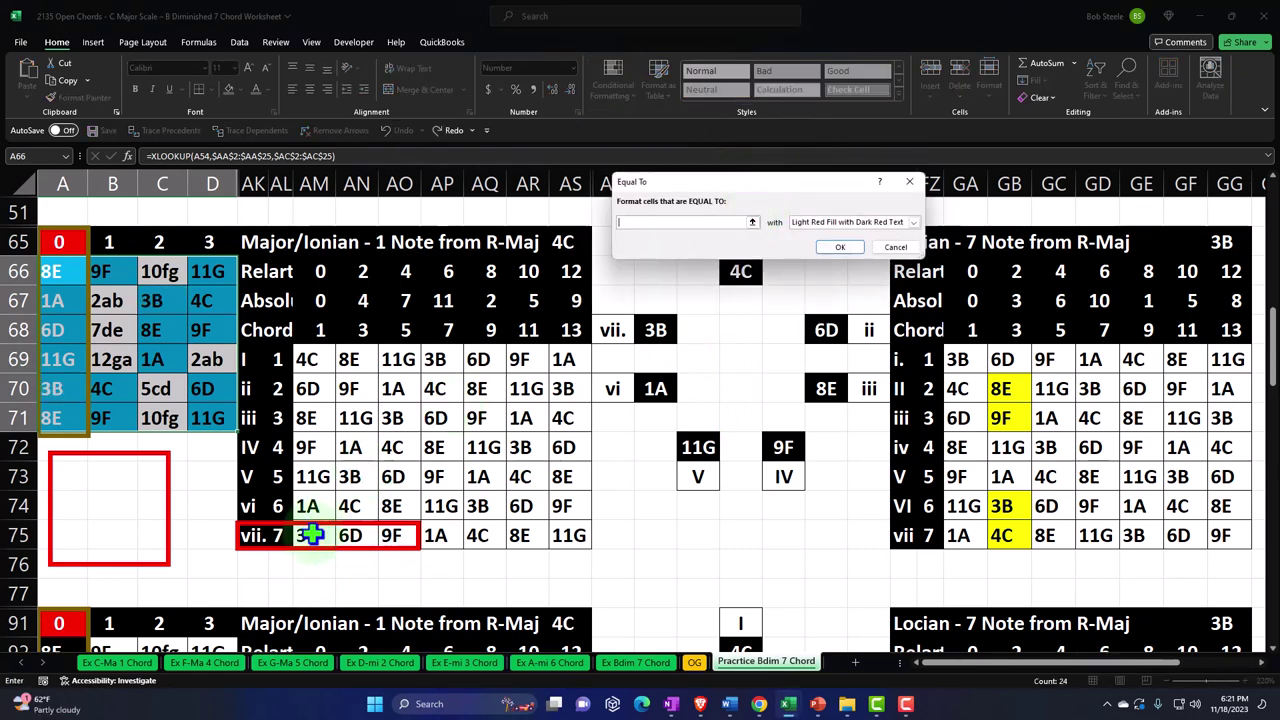
click(856, 221)
click(842, 251)
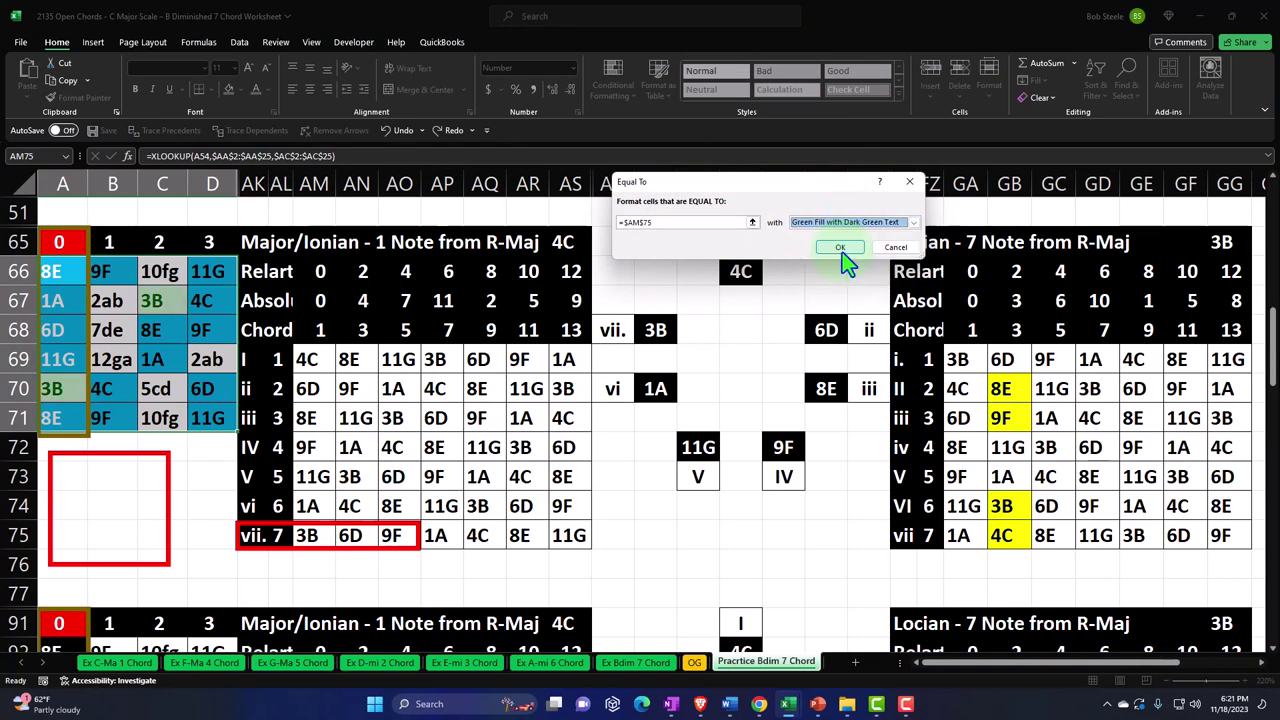
click(842, 252)
- Add an Equal To rule to A66:D71 for AN75, the chord's third, using Light Red Fill with Dark Red Text
click(613, 82)
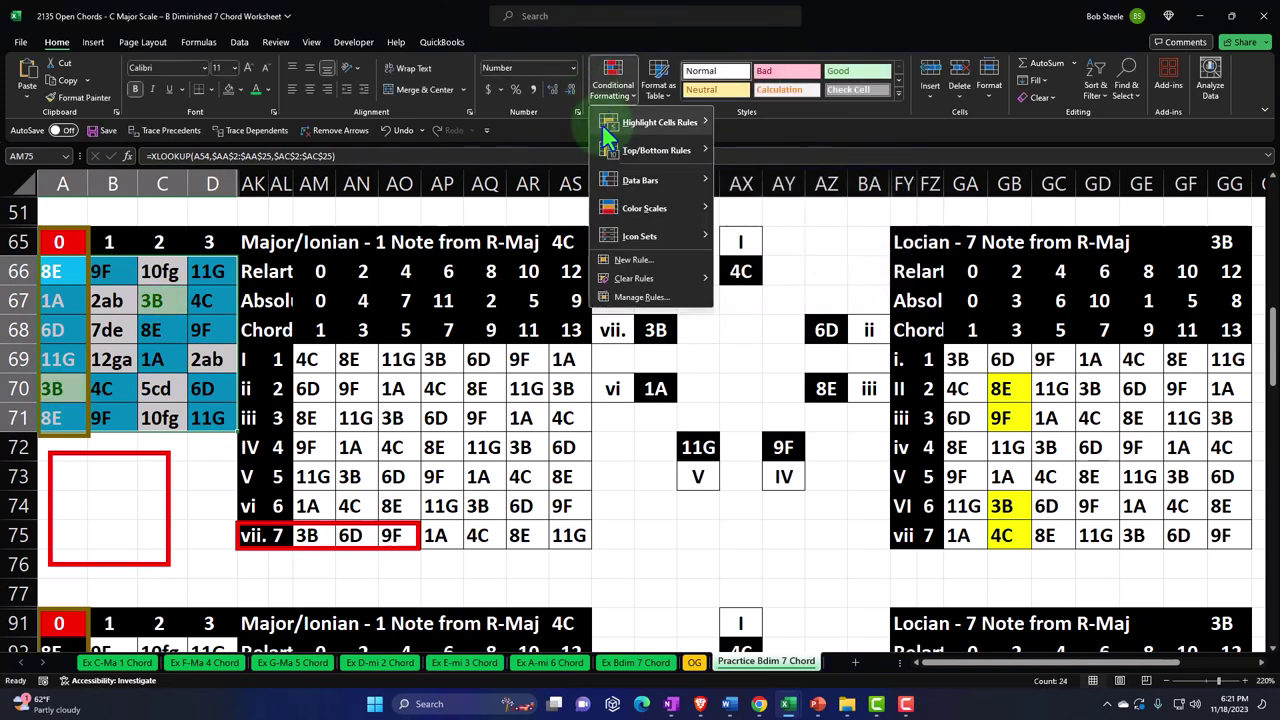
mouse_move(650, 122)
click(749, 207)
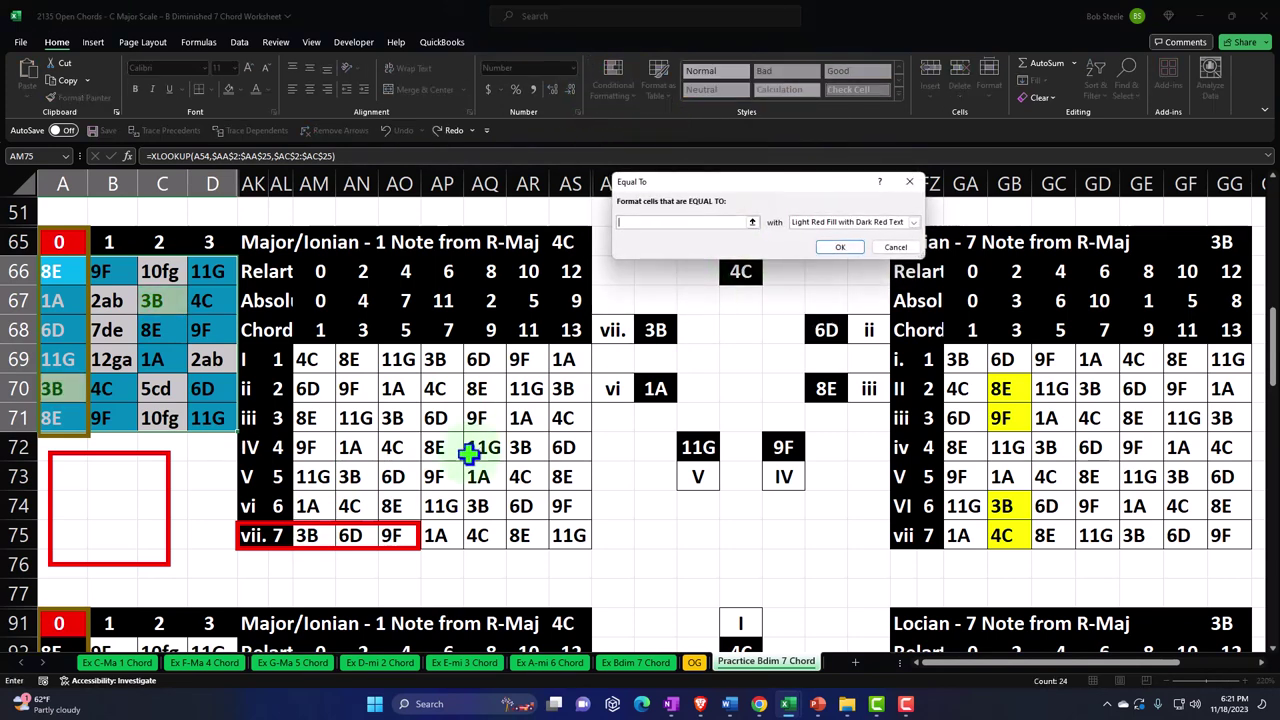
click(347, 535)
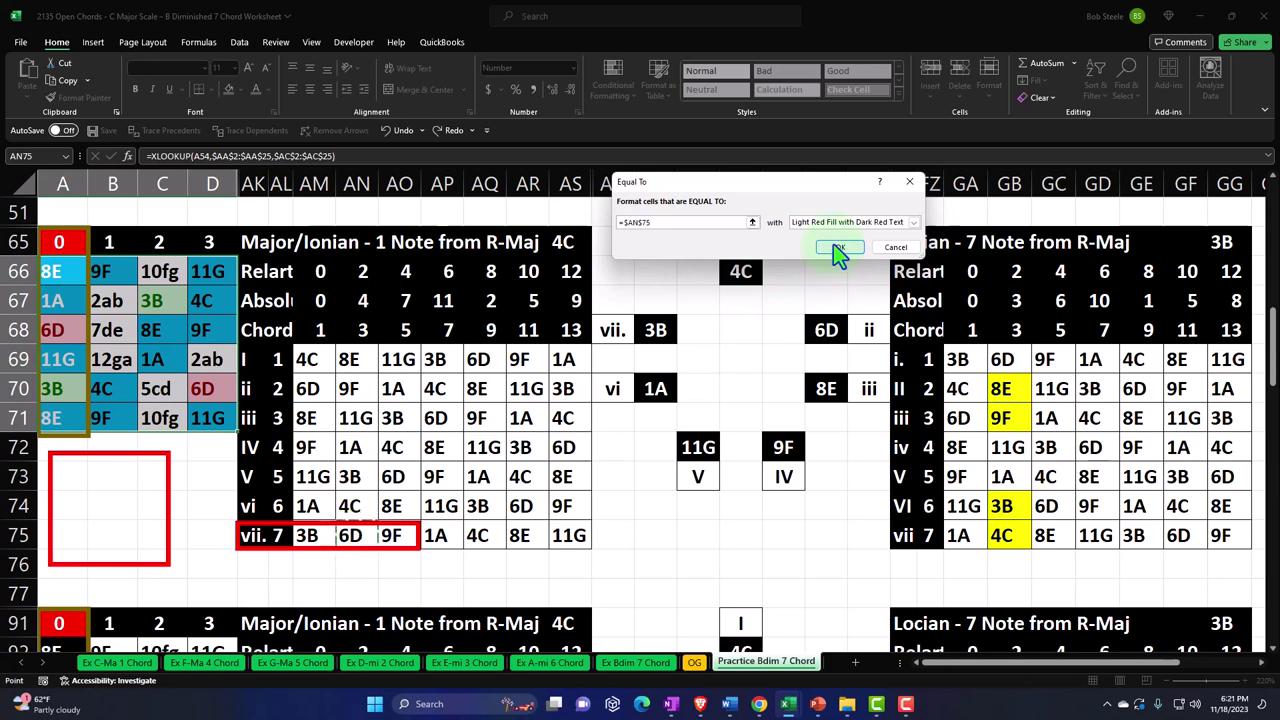
click(836, 248)
- Add an Equal To rule to A66:D71 for AO75, the chord's fifth, using Yellow Fill with Dark Yellow Text
click(613, 82)
mouse_move(640, 122)
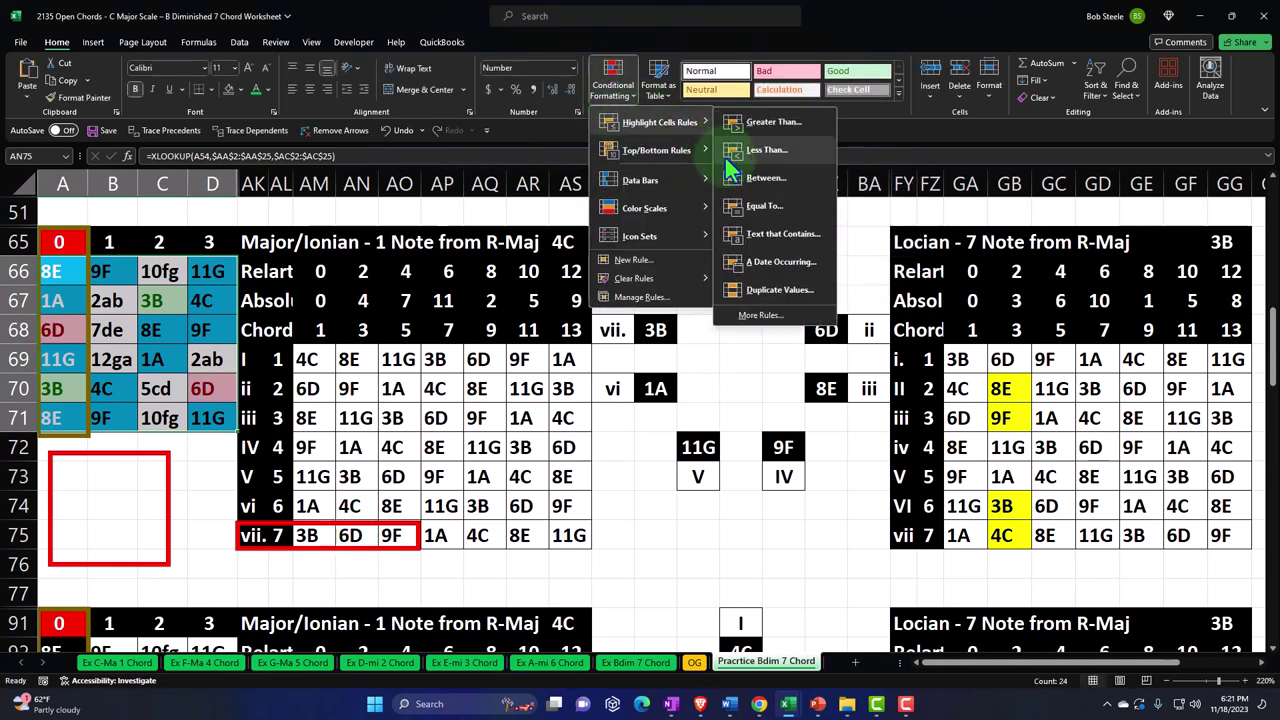
click(745, 205)
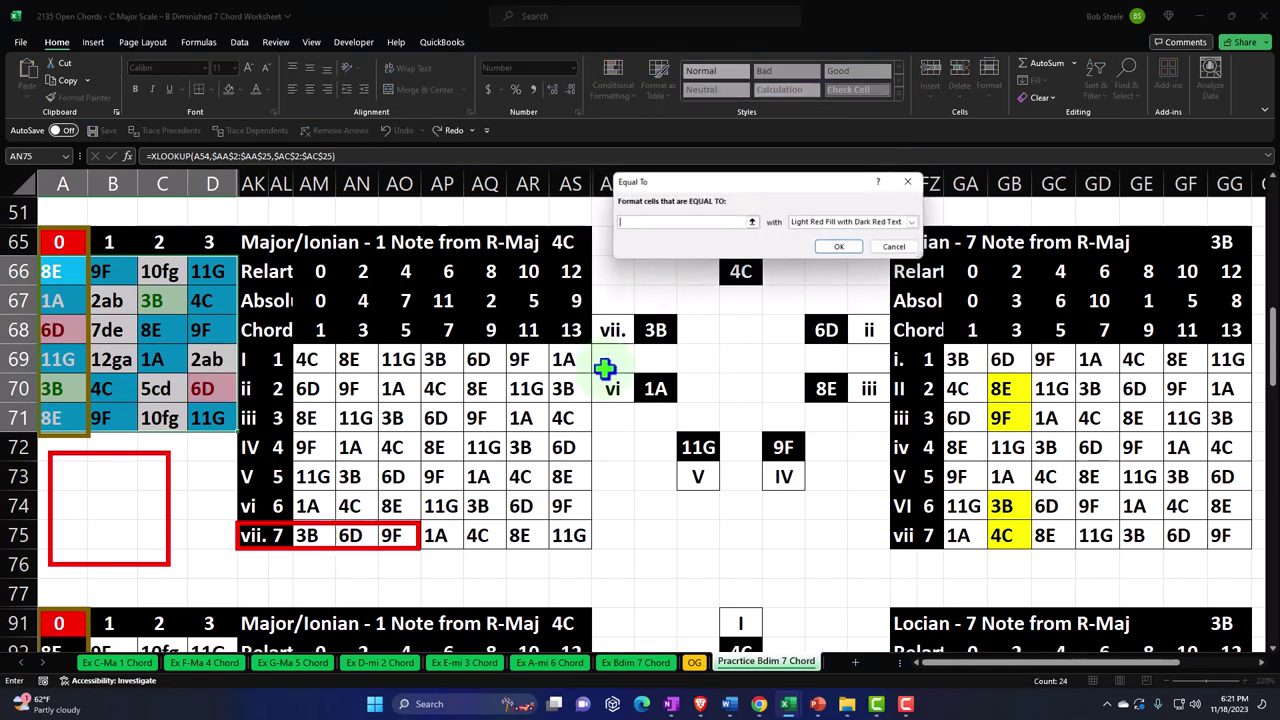
click(398, 535)
click(831, 222)
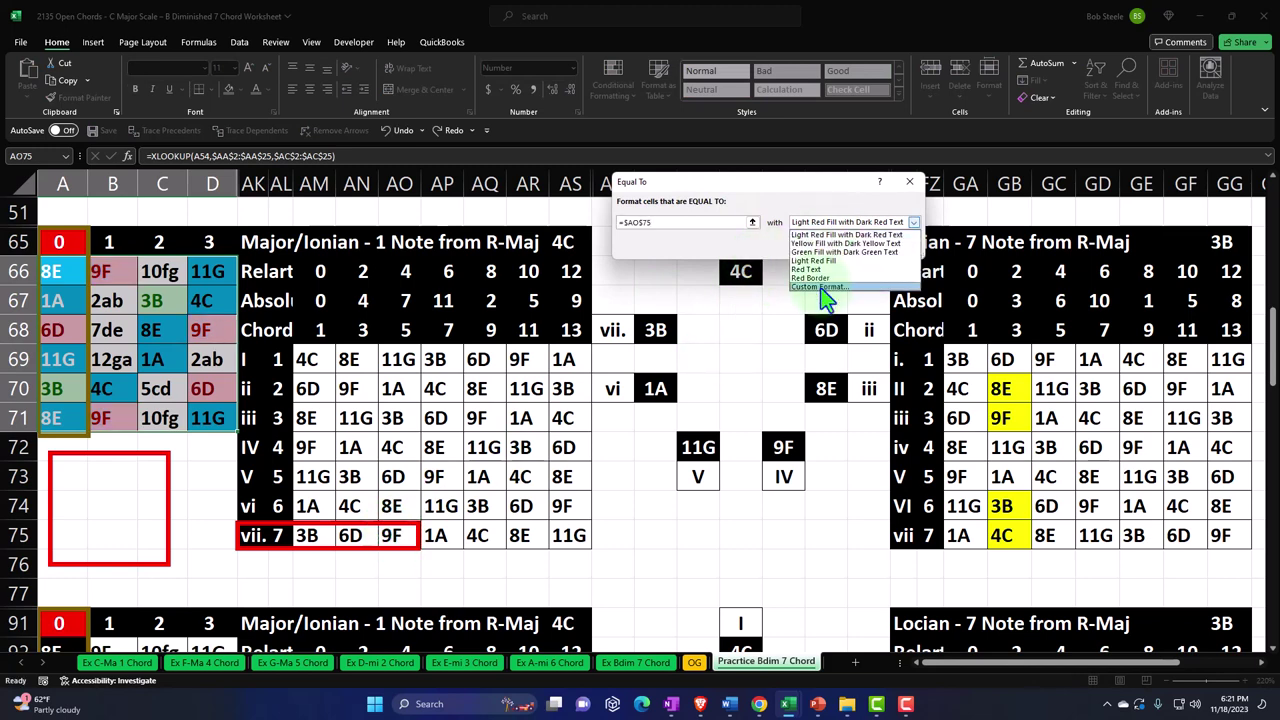
click(821, 244)
click(829, 250)
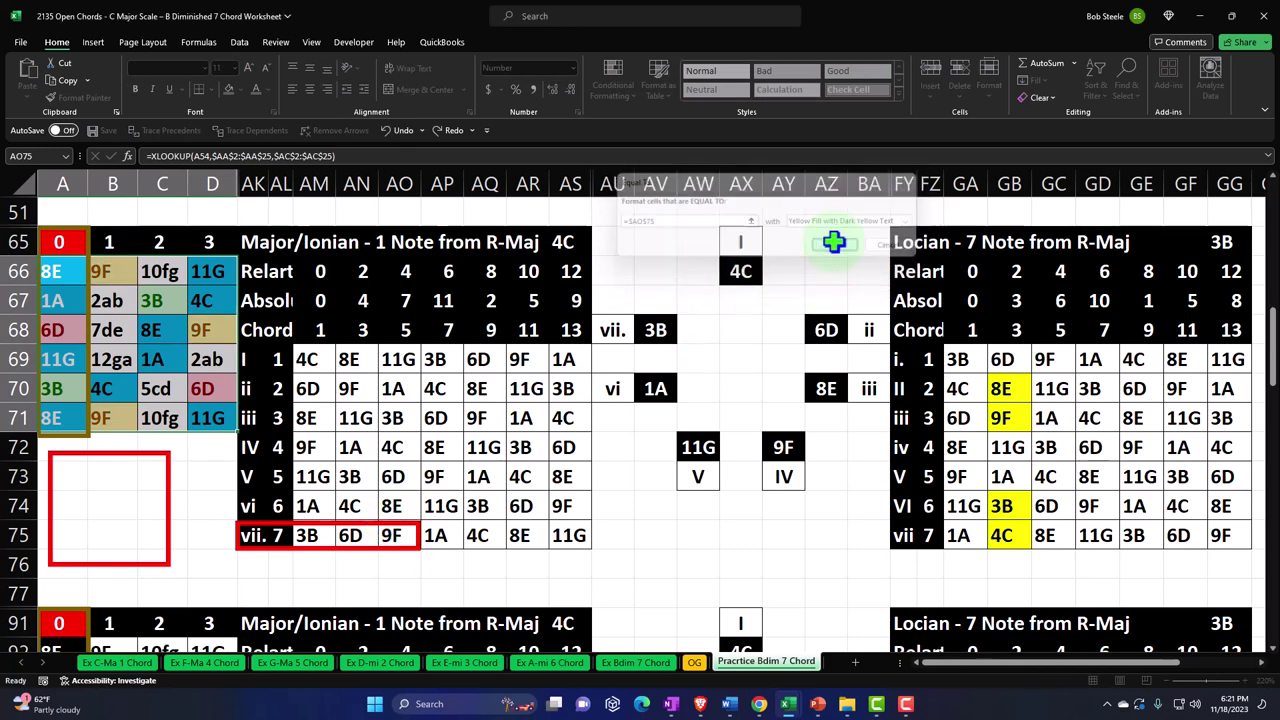
- Copy the red note outlines around C15, D16 and D18 and paste them over C41, D42 and D44
click(209, 472)
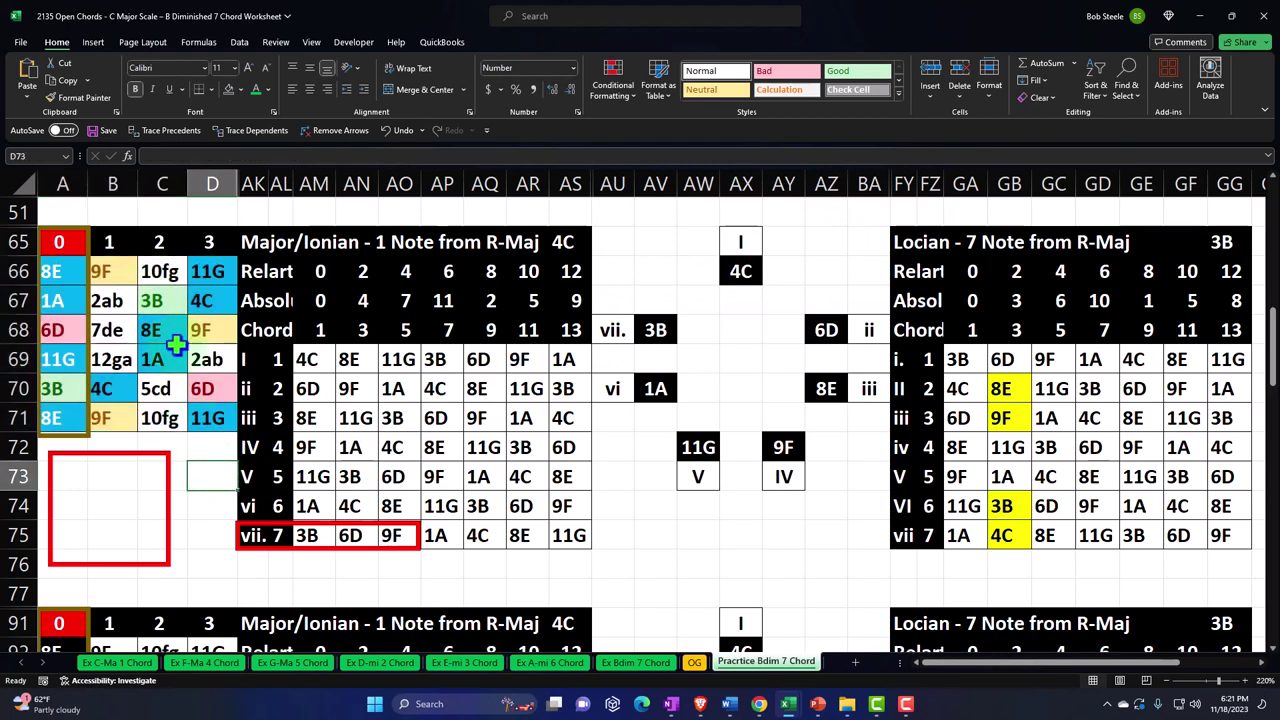
scroll(178, 352, up, 10)
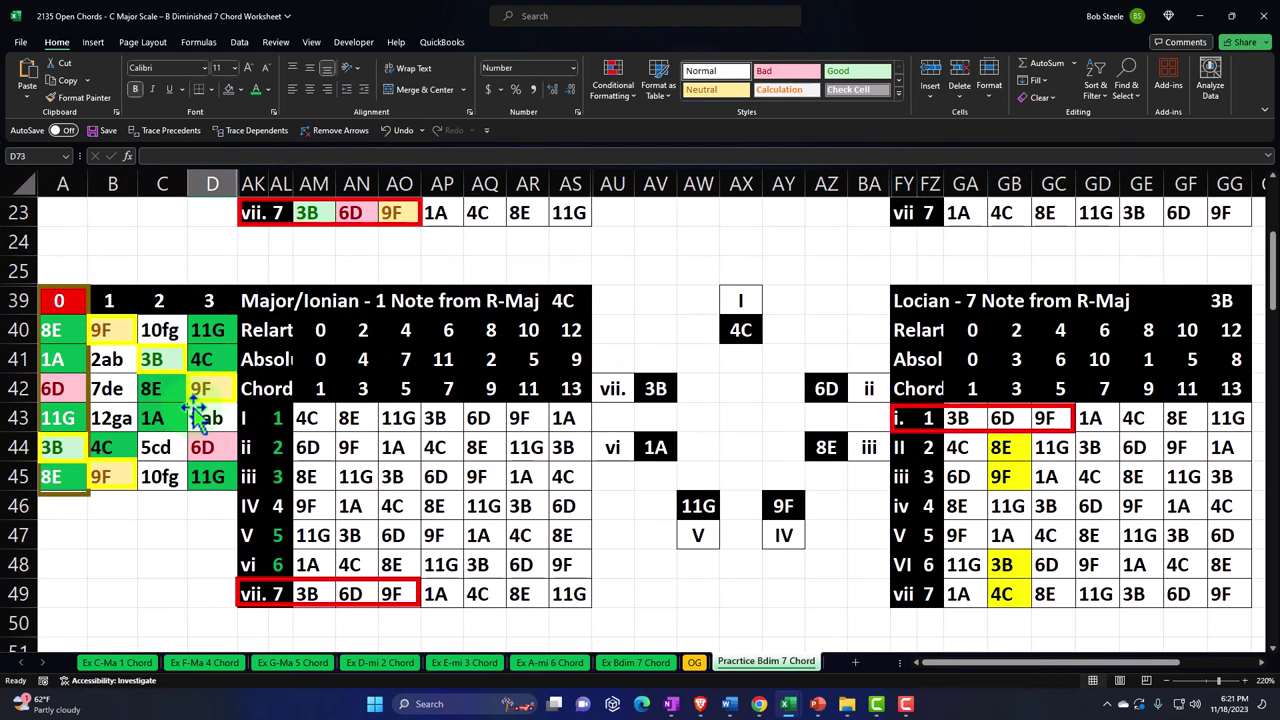
scroll(197, 410, up, 4)
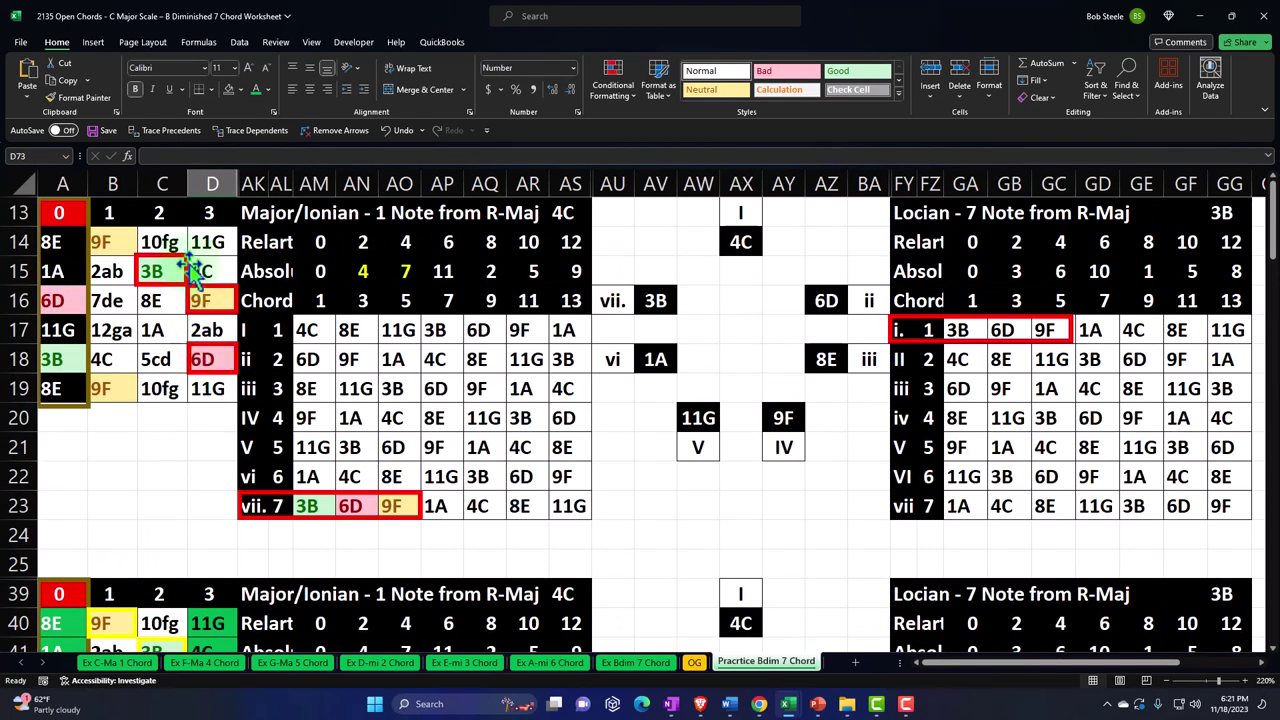
click(182, 264)
shift+click(200, 300)
drag(200, 300, 208, 352)
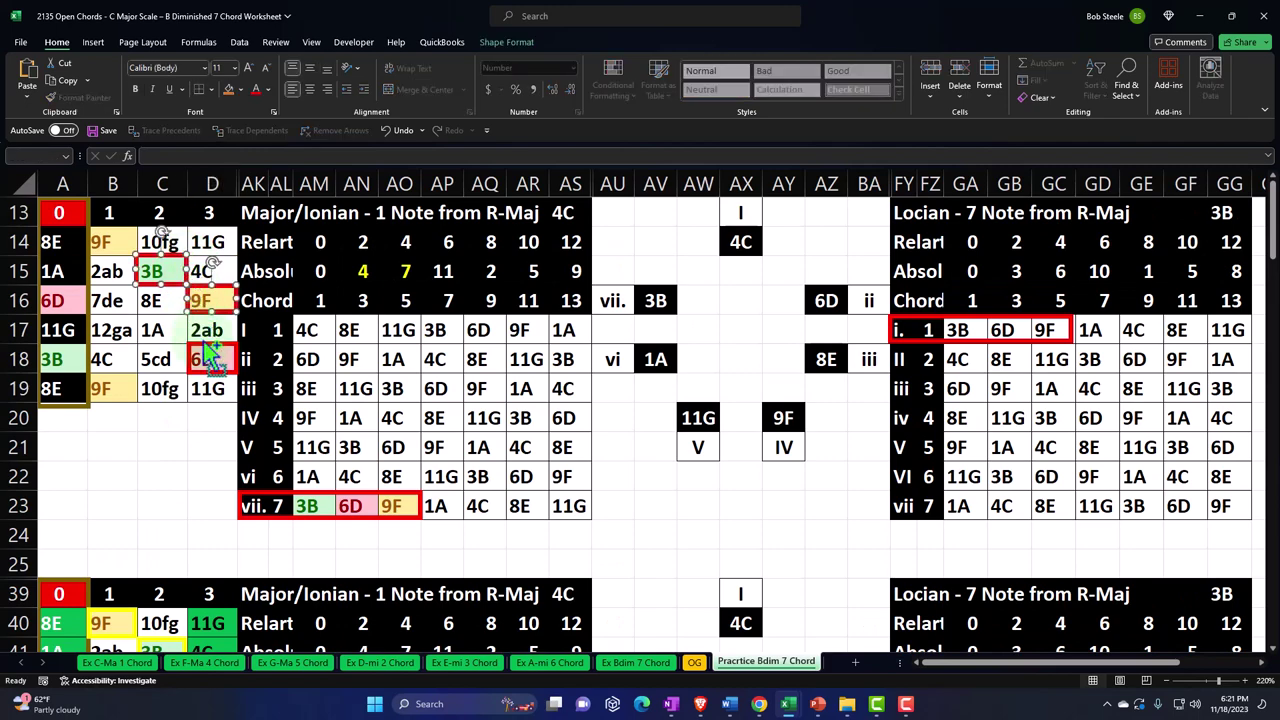
key(ctrl+c)
scroll(208, 356, down, 2)
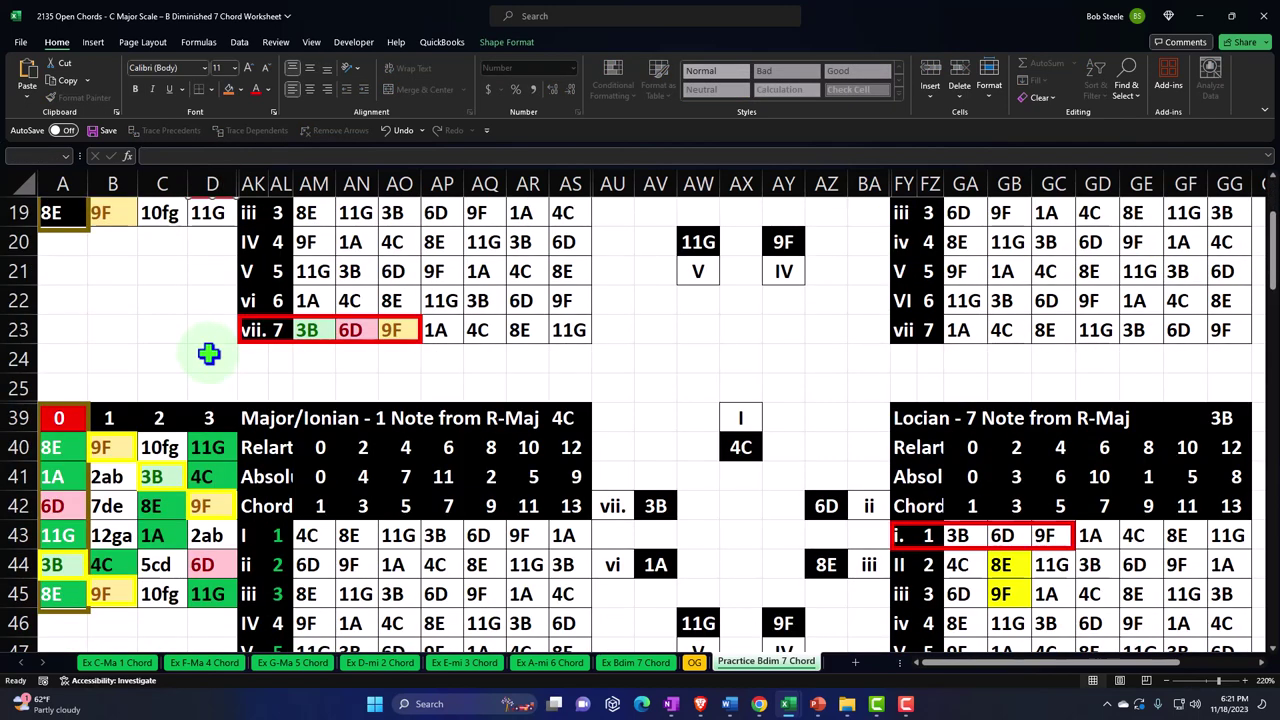
click(160, 476)
key(ctrl+v)
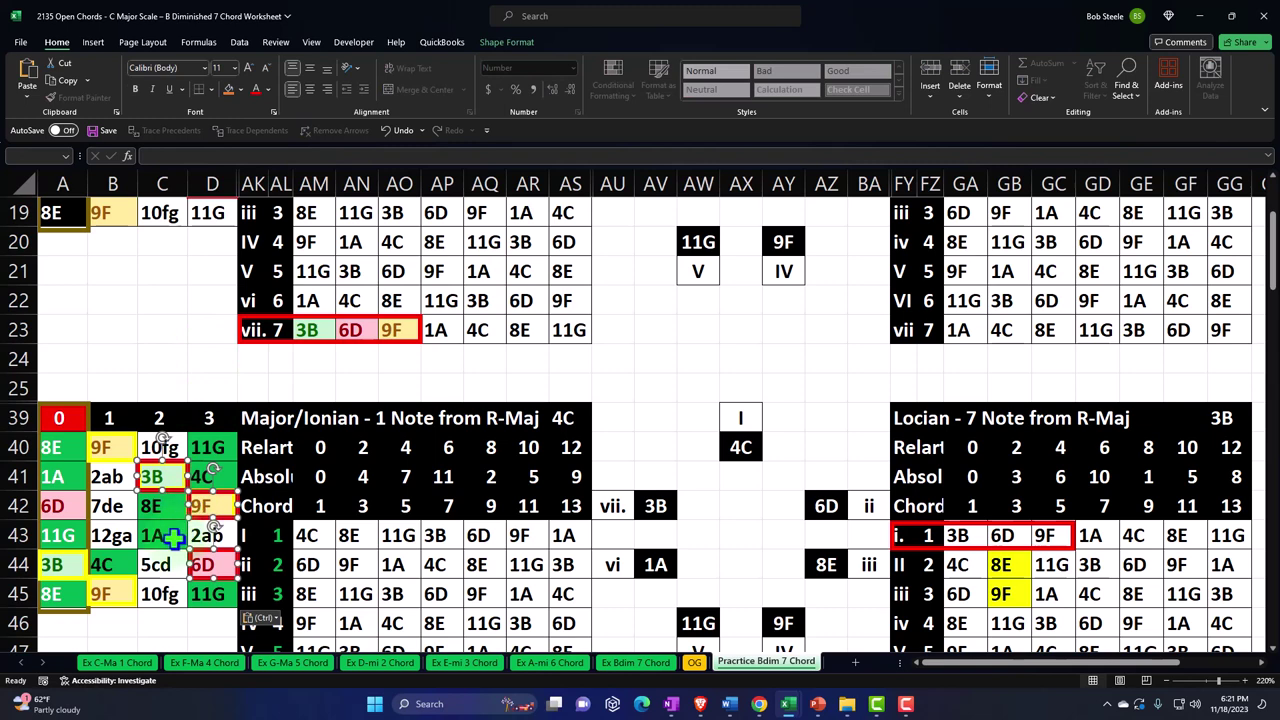
- Shrink the yellow outlines in C41 and D42 so they fit inside the red outlines
click(170, 475)
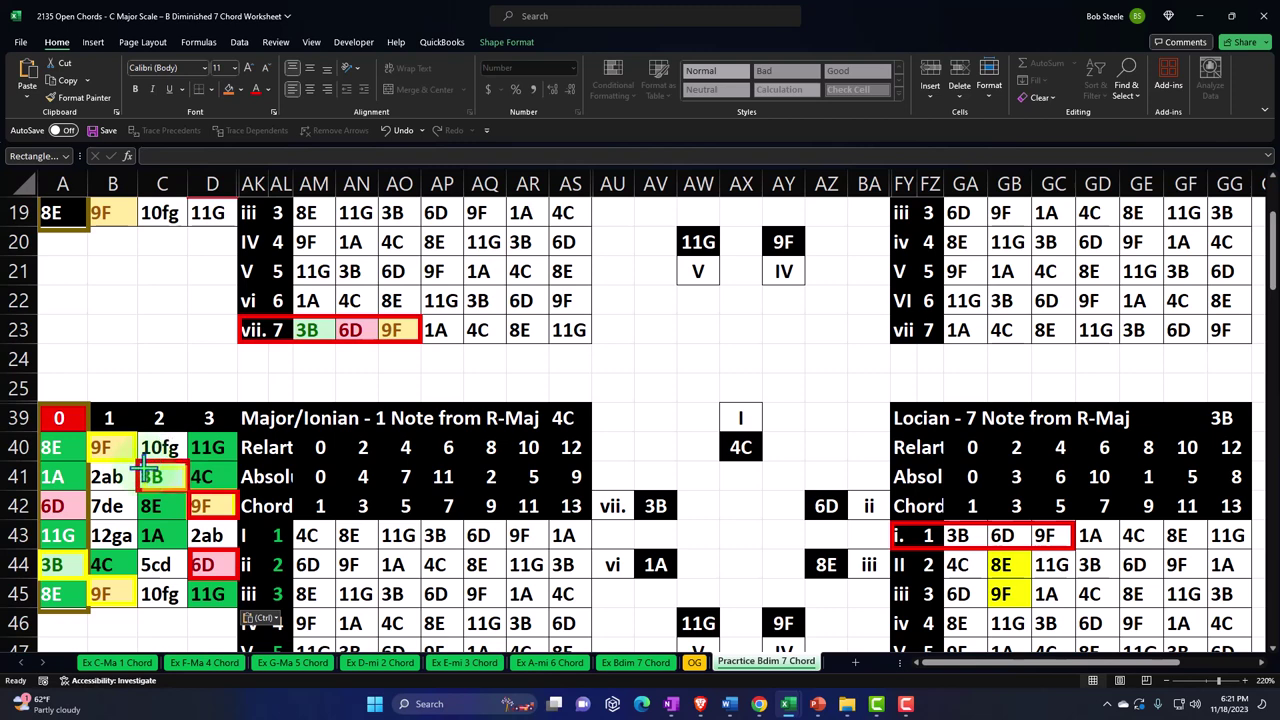
click(170, 477)
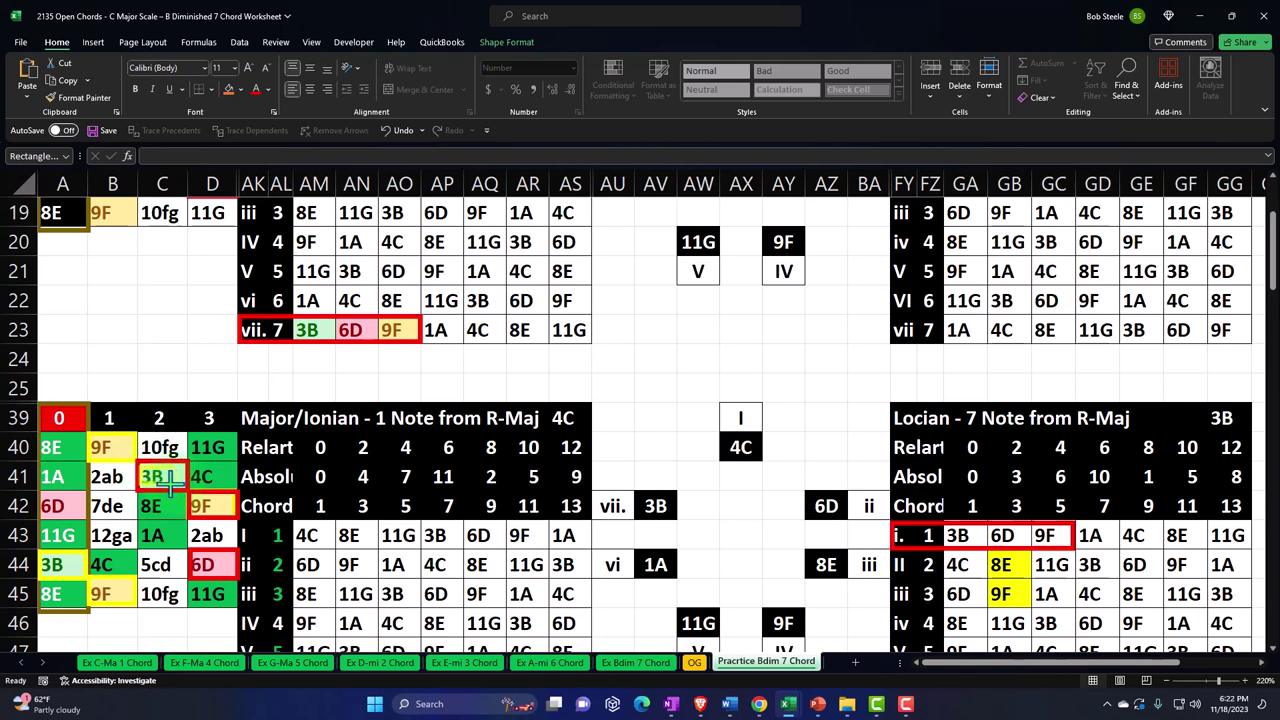
click(239, 490)
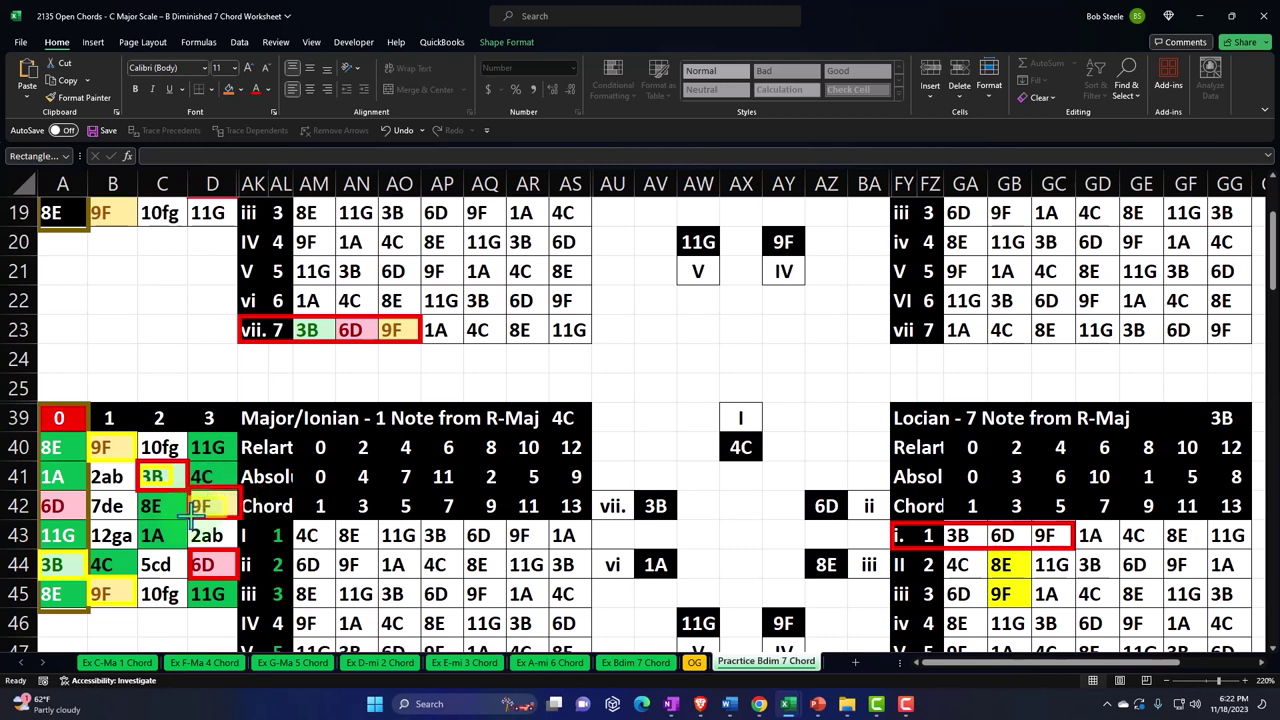
drag(190, 512, 236, 492)
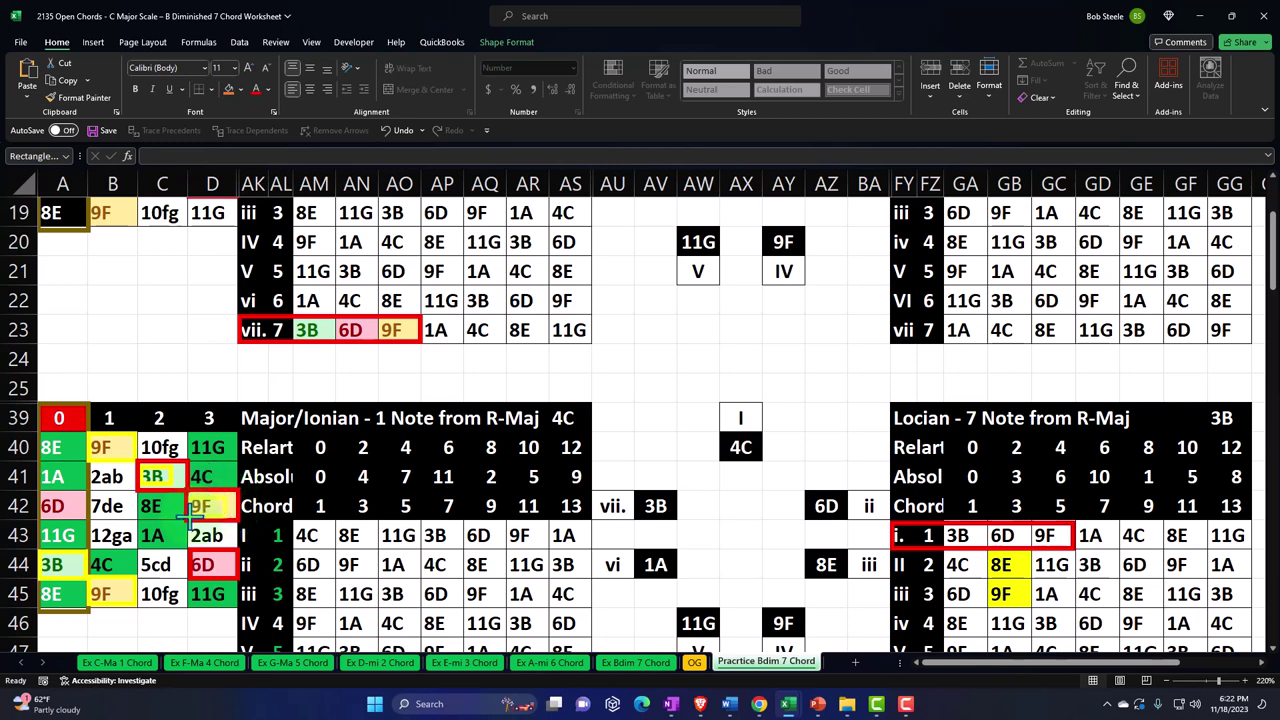
drag(190, 512, 150, 492)
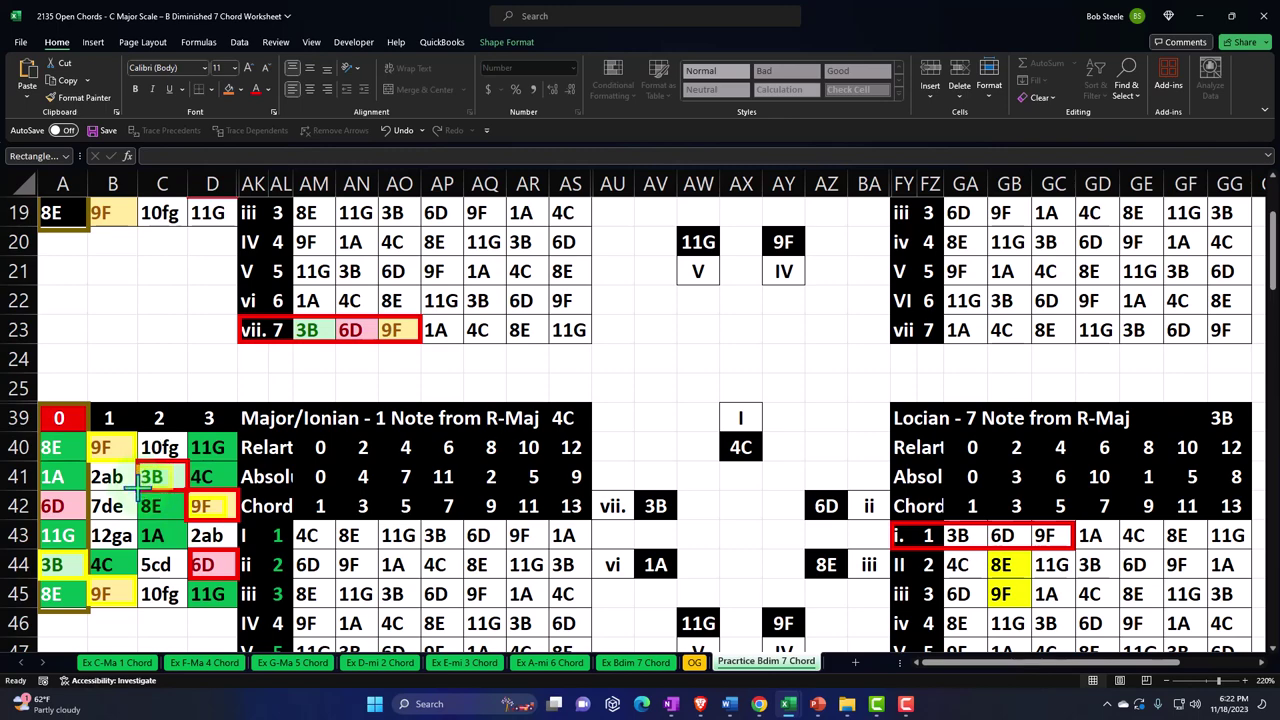
click(158, 594)
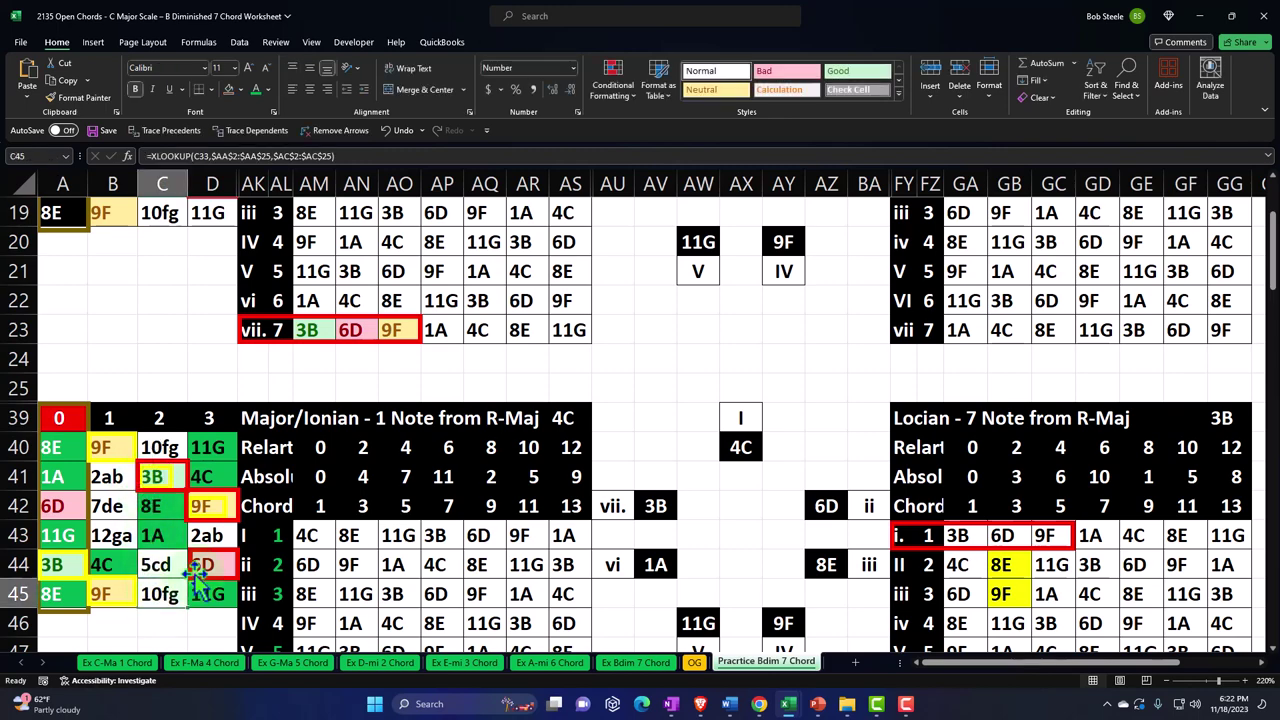
- Paste the three copied red outlines onto the third fretboard grid, around C67, D68 and D70
scroll(194, 575, down, 2)
scroll(198, 567, down, 3)
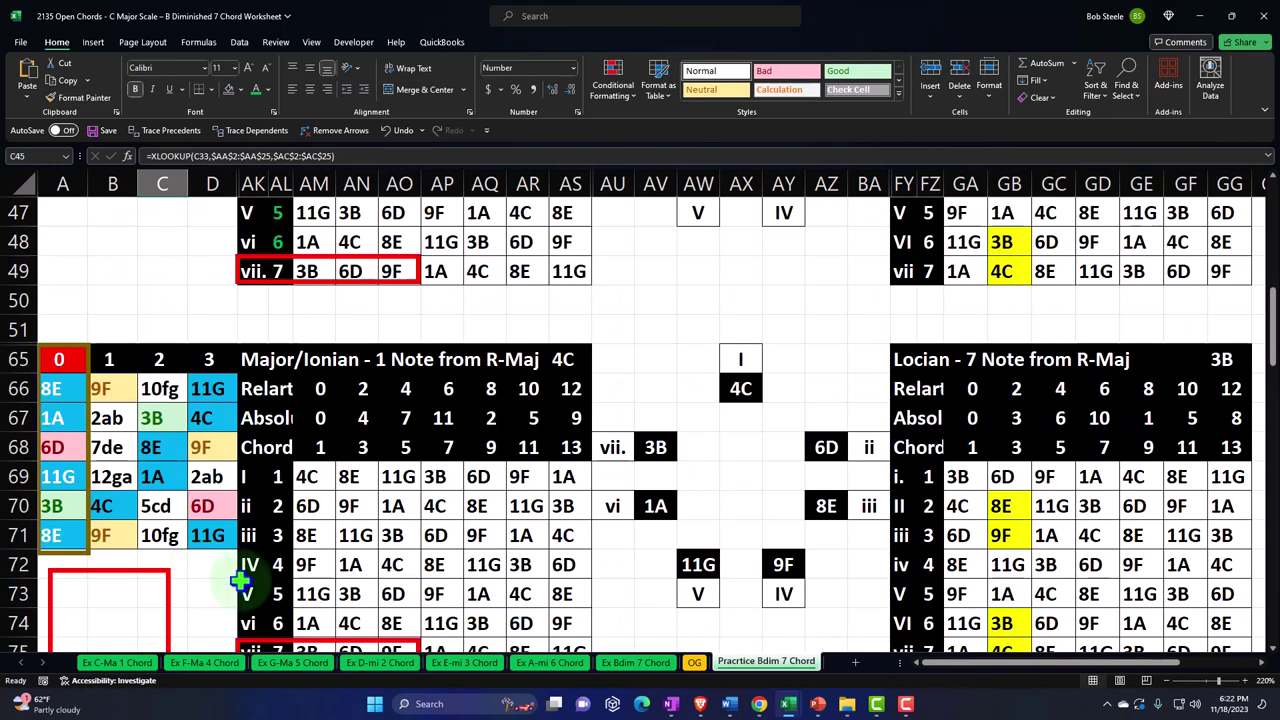
scroll(250, 555, up, 3)
scroll(258, 543, down, 3)
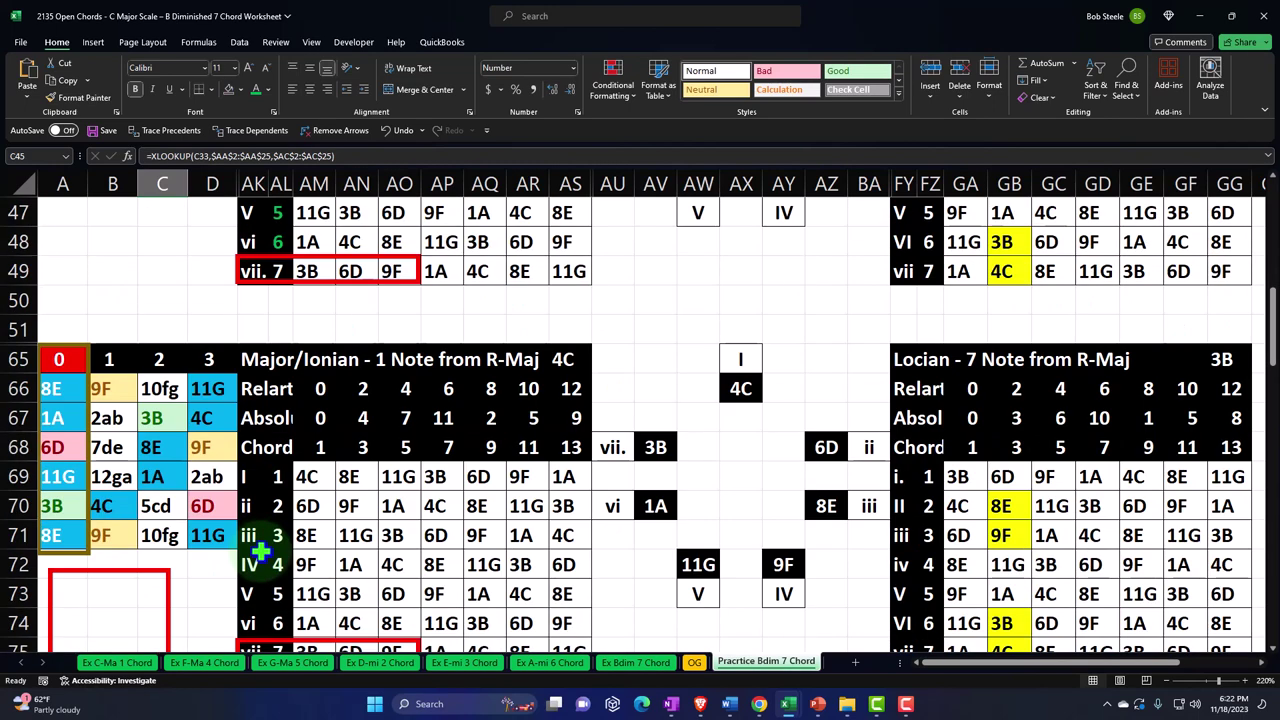
click(145, 418)
key(ctrl+v)
click(222, 592)
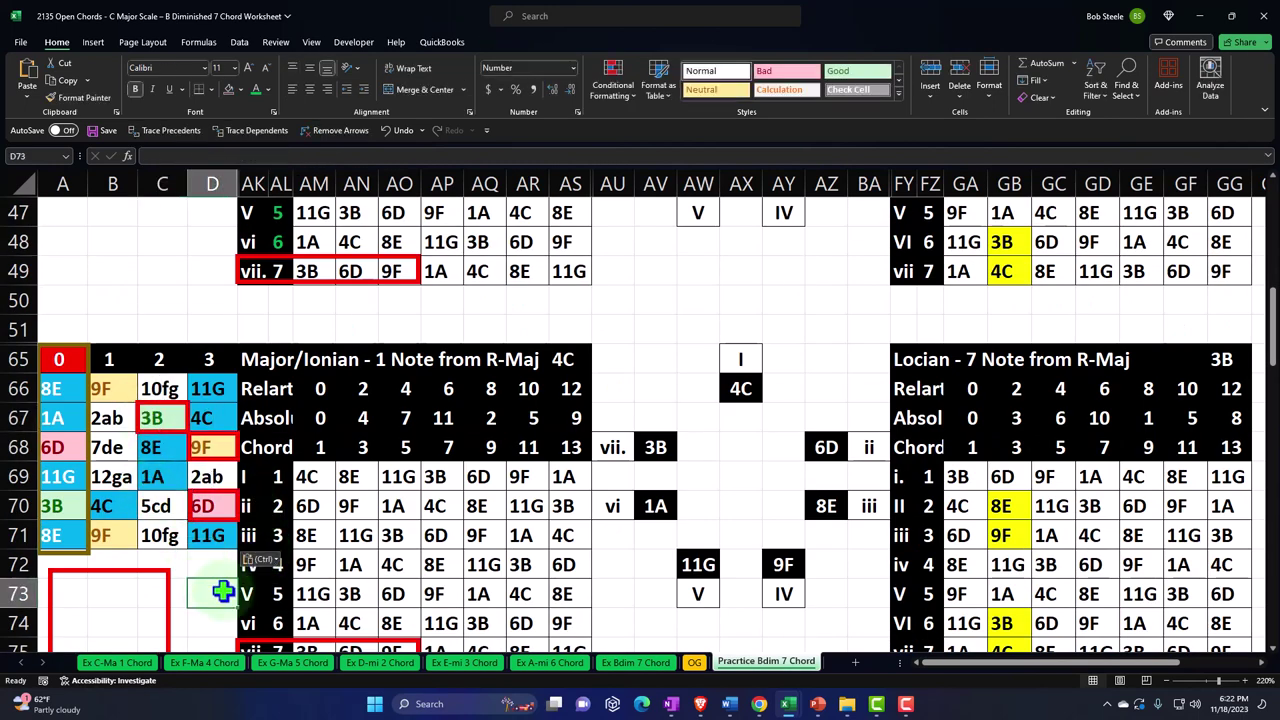
- Copy the chord-tone formatting with Format Painter from C67 to AM75, D70 to AN75 and D68 to AO75
scroll(225, 592, down, 1)
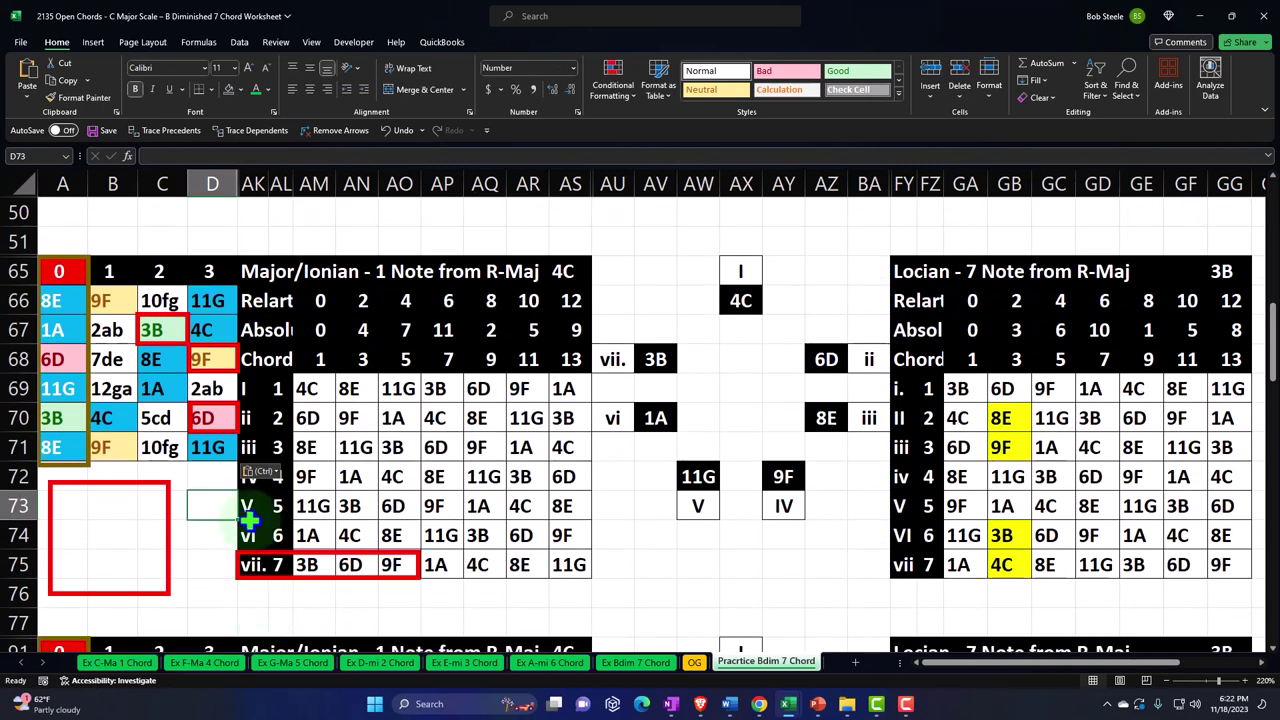
click(160, 324)
click(83, 98)
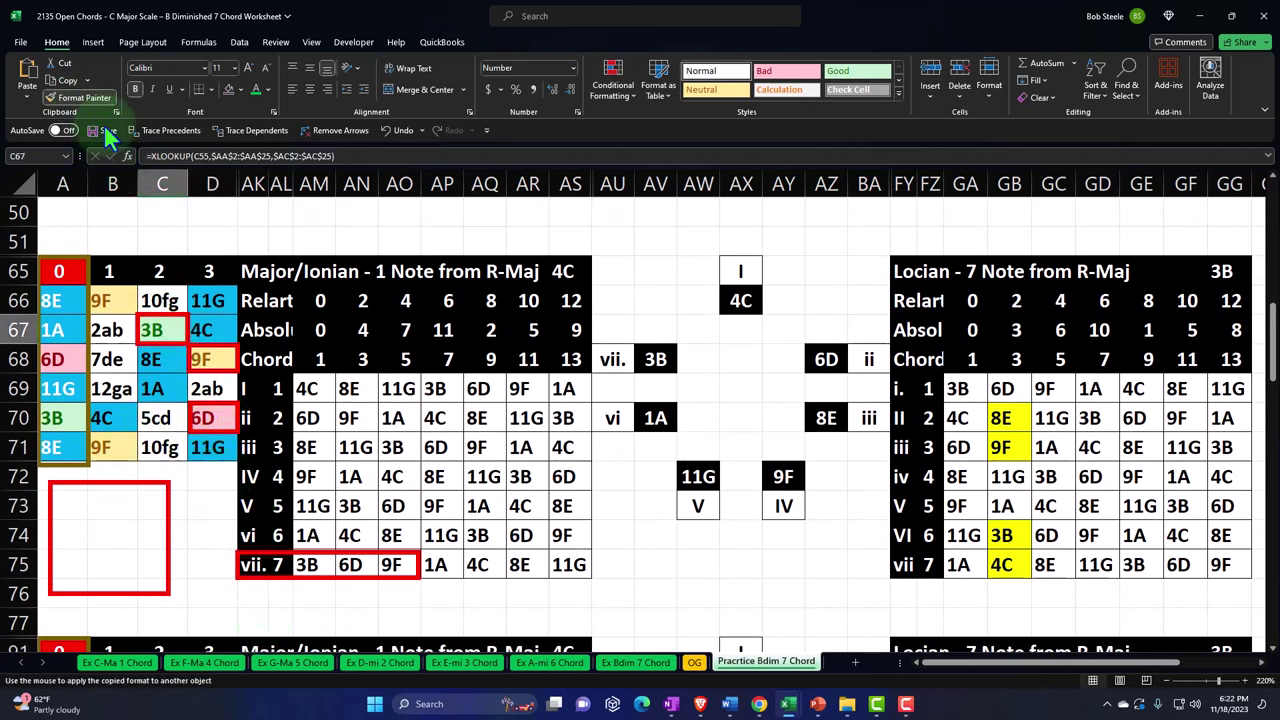
click(307, 565)
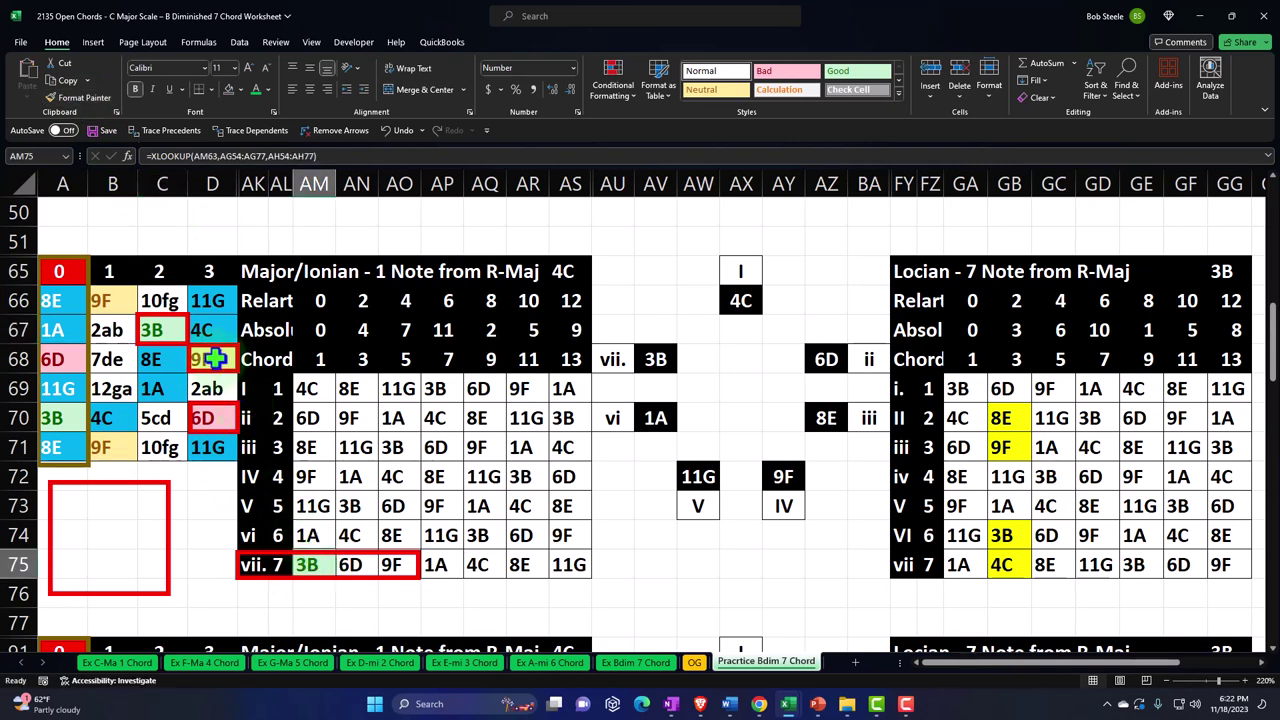
click(203, 418)
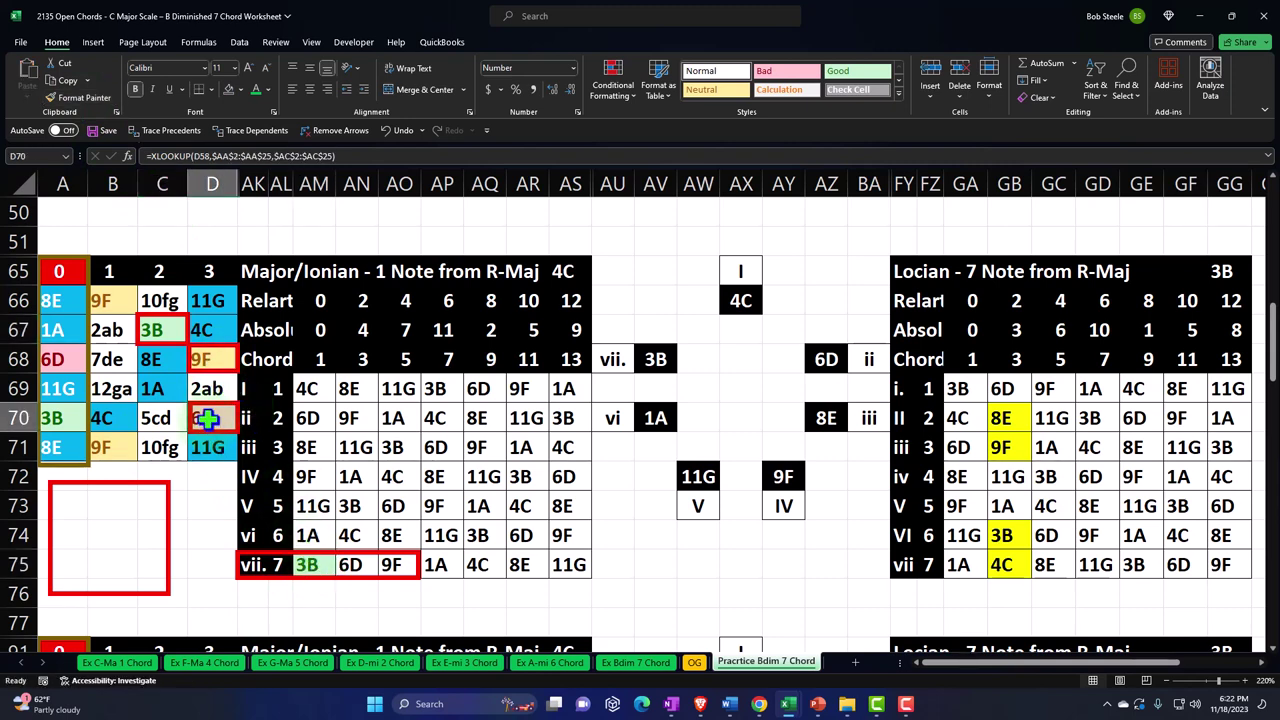
click(79, 101)
click(350, 565)
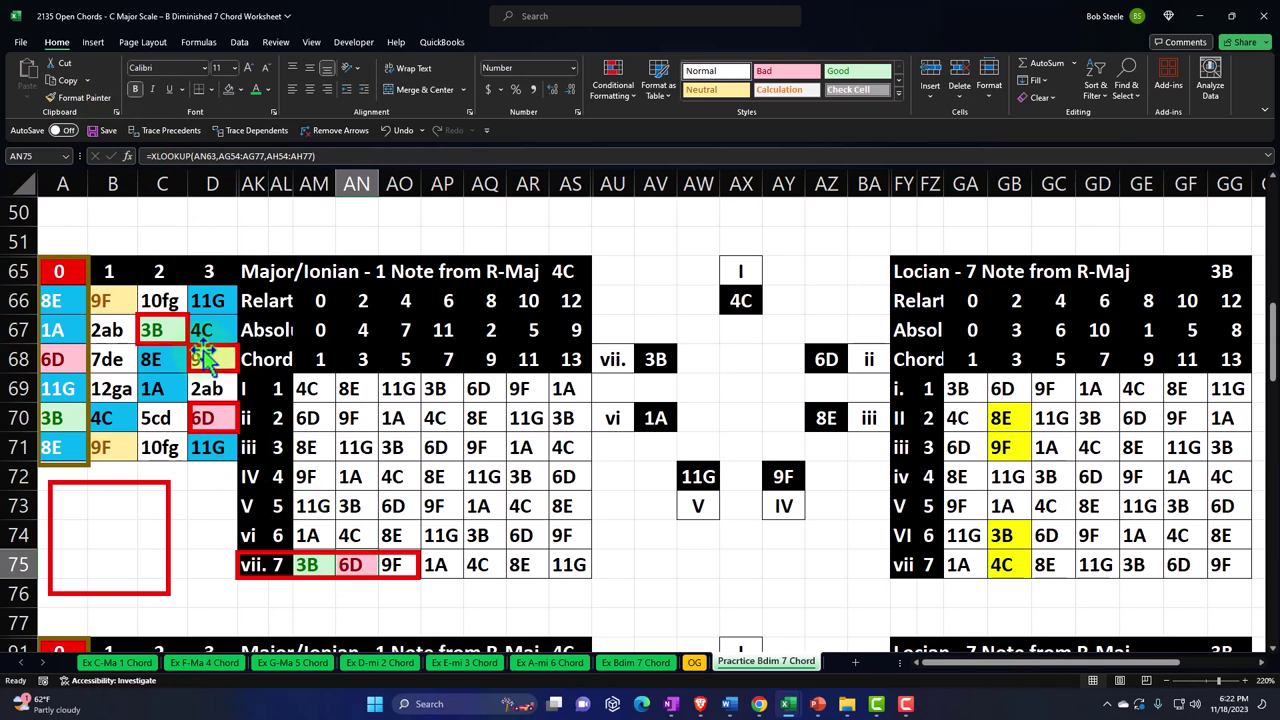
click(203, 357)
click(100, 99)
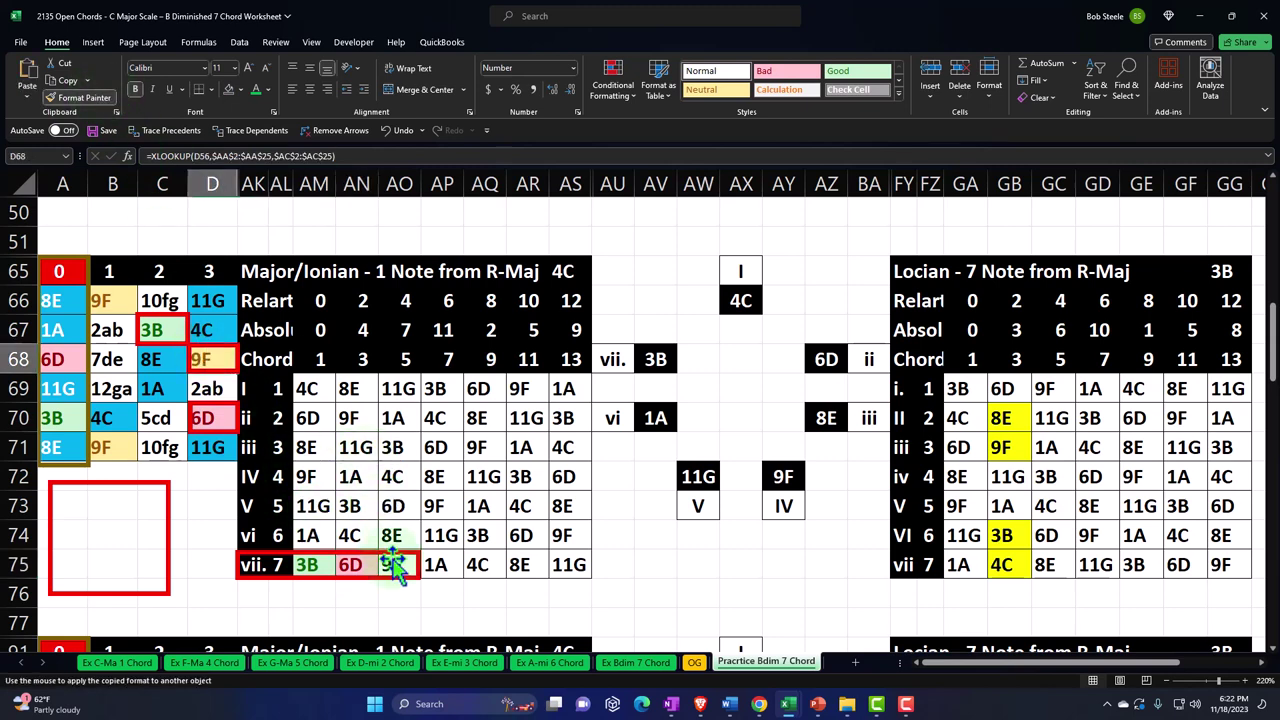
click(392, 564)
- Duplicate the red outline around AK75:AO75 onto FY69:GC69, and copy the formatting of AM75:AO75 to GA69:GC69
scroll(290, 520, down, 1)
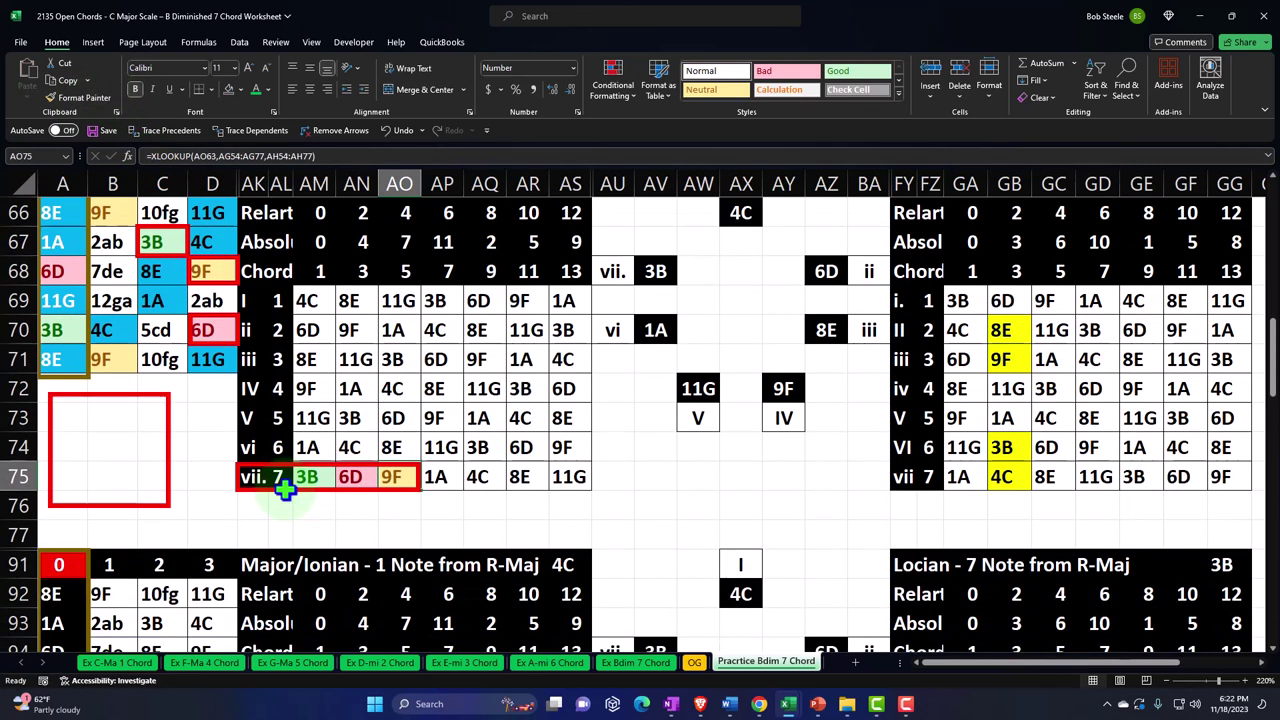
click(357, 489)
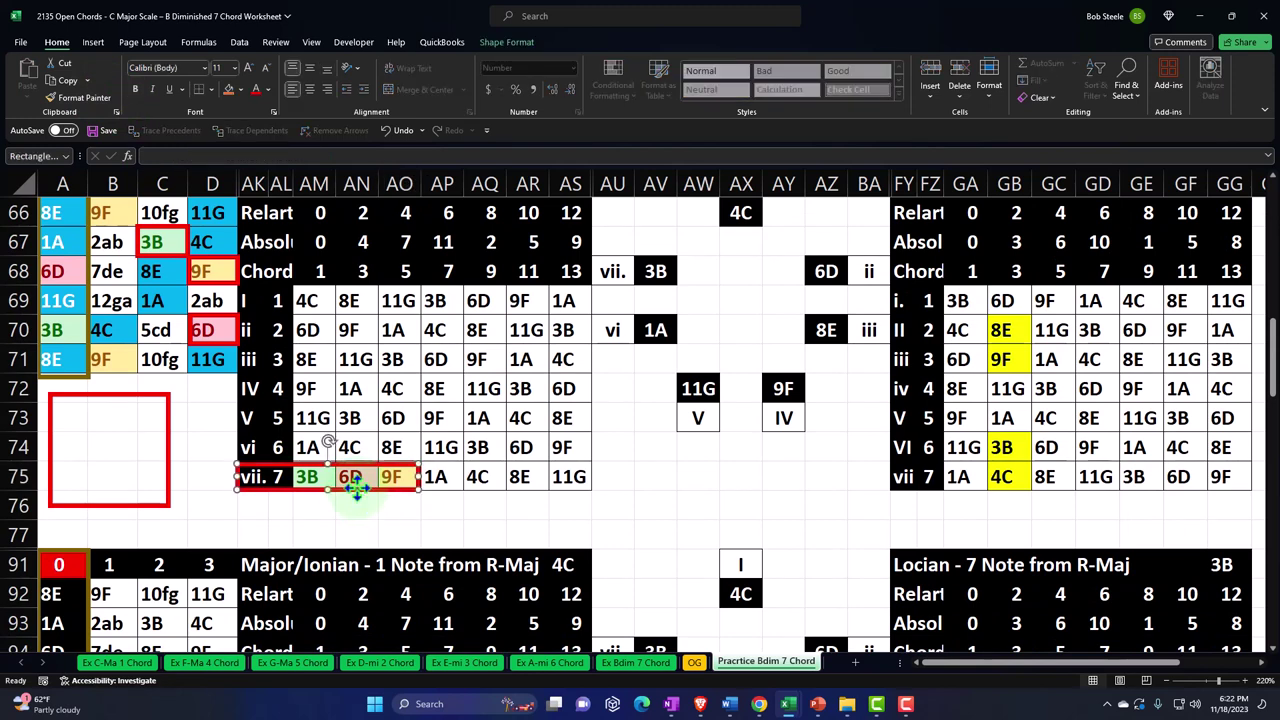
drag(357, 489, 1024, 308)
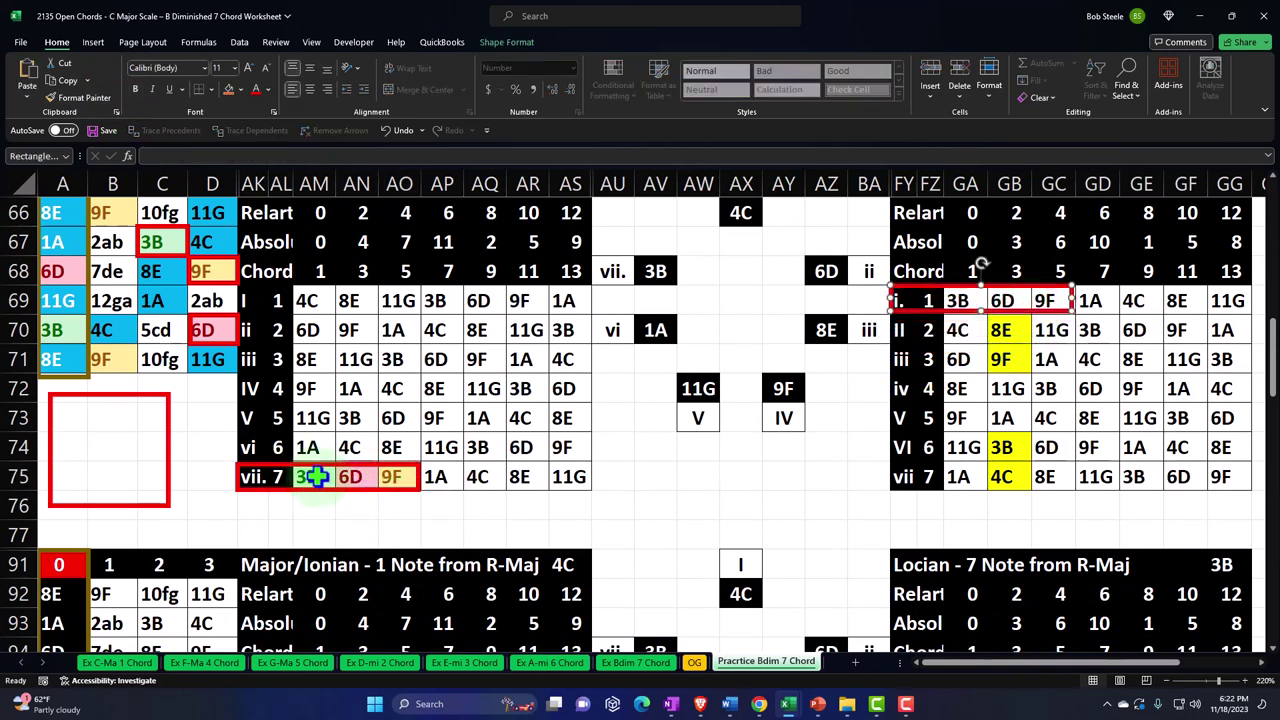
drag(307, 477, 391, 477)
click(84, 97)
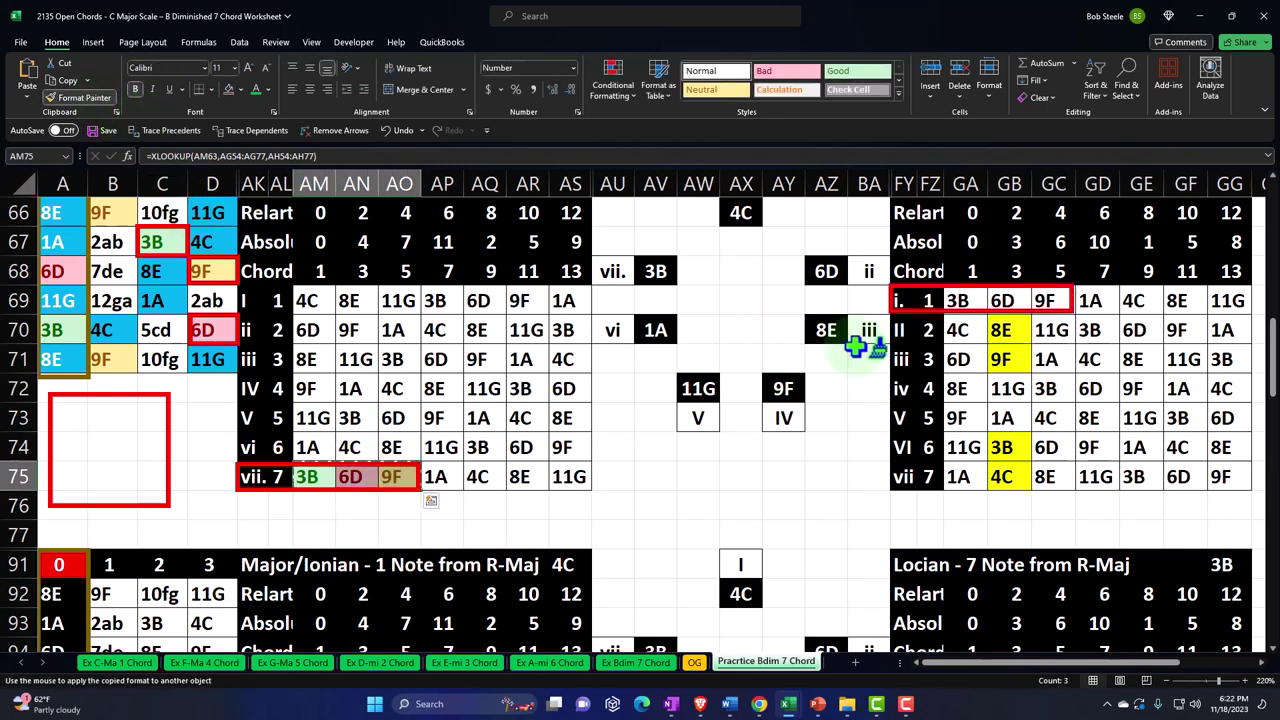
click(967, 300)
- Copy the chord-tone formatting with Format Painter from A44 to AM49, D44 to AN49 and D42 to AO49
scroll(960, 330, up, 10)
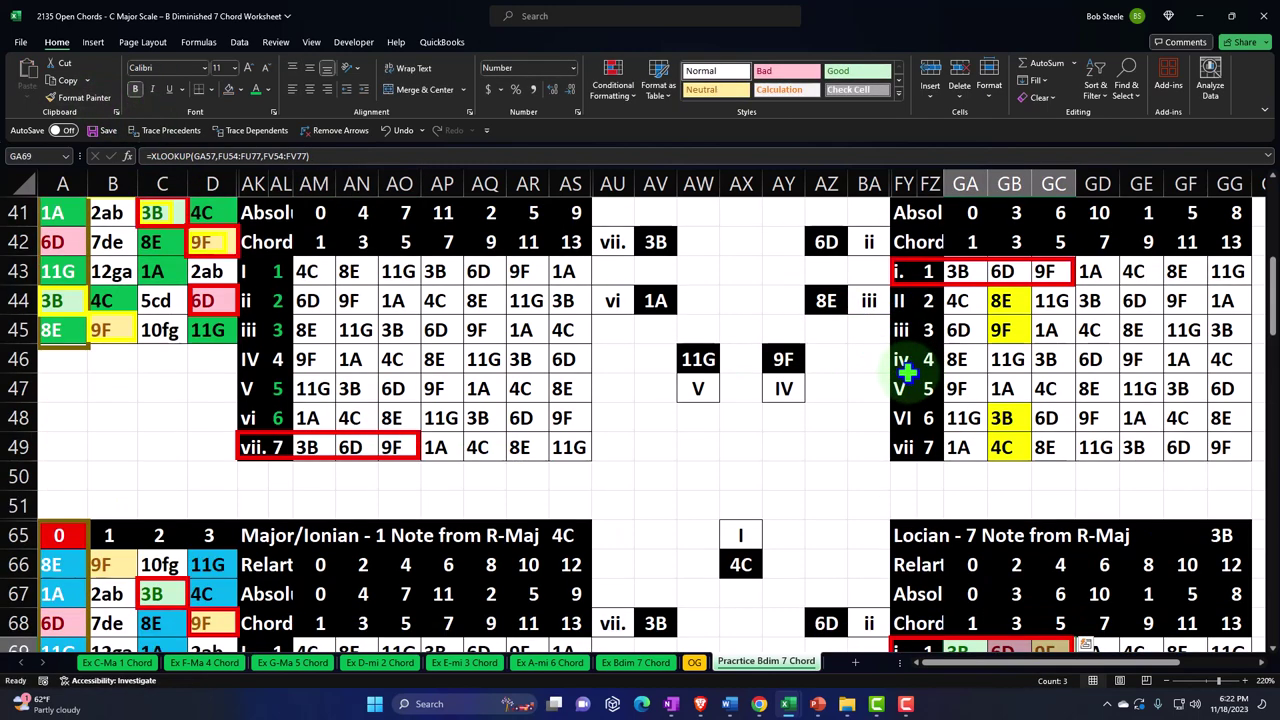
scroll(362, 517, down, 1)
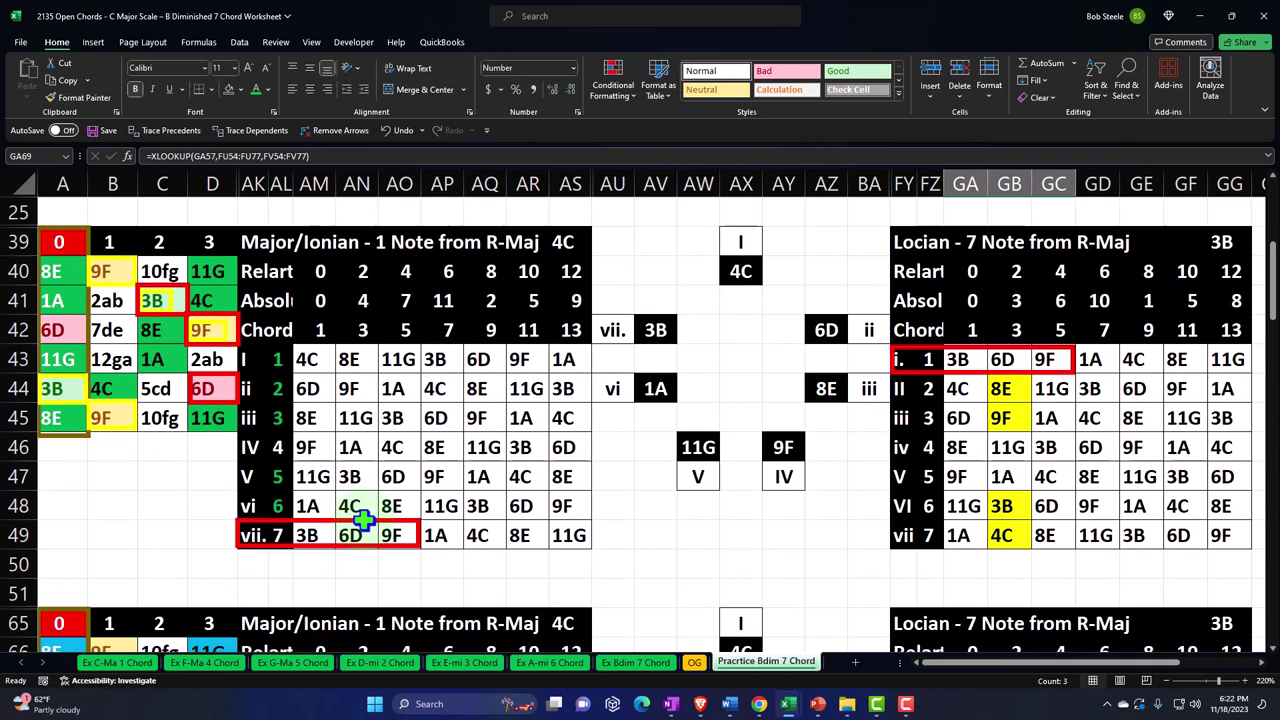
click(303, 533)
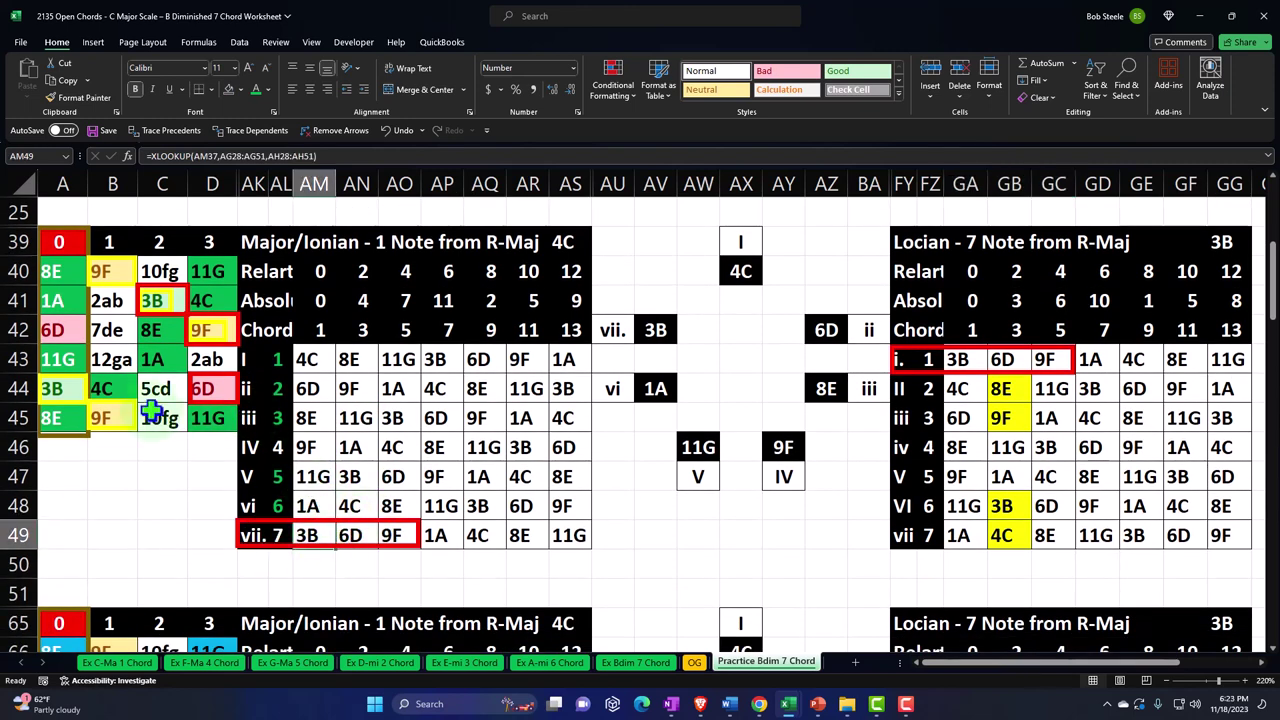
click(62, 391)
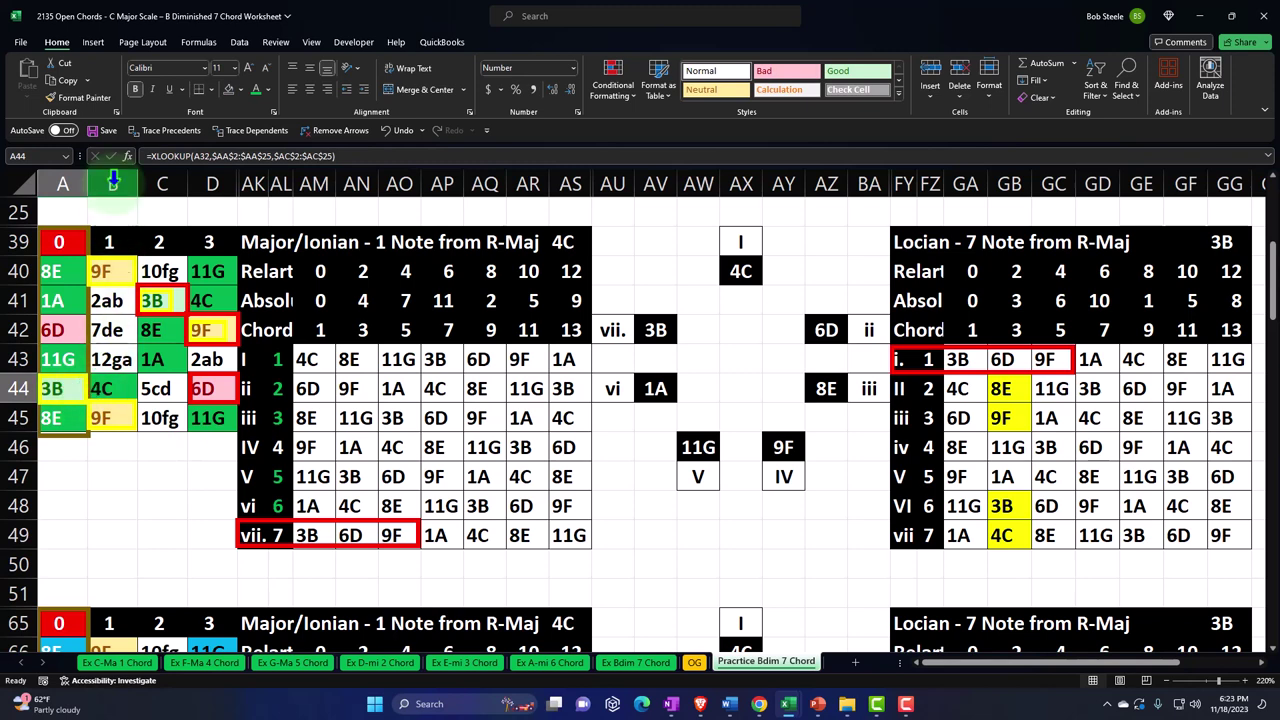
click(80, 97)
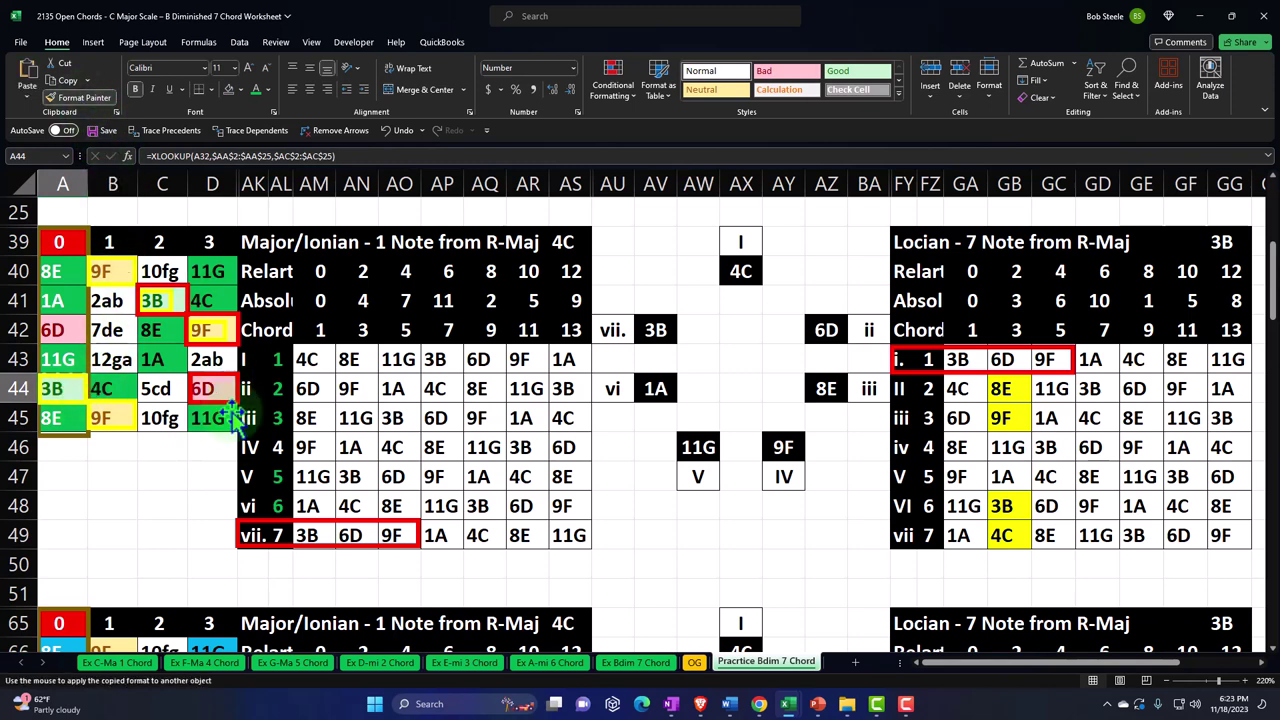
click(316, 533)
click(222, 392)
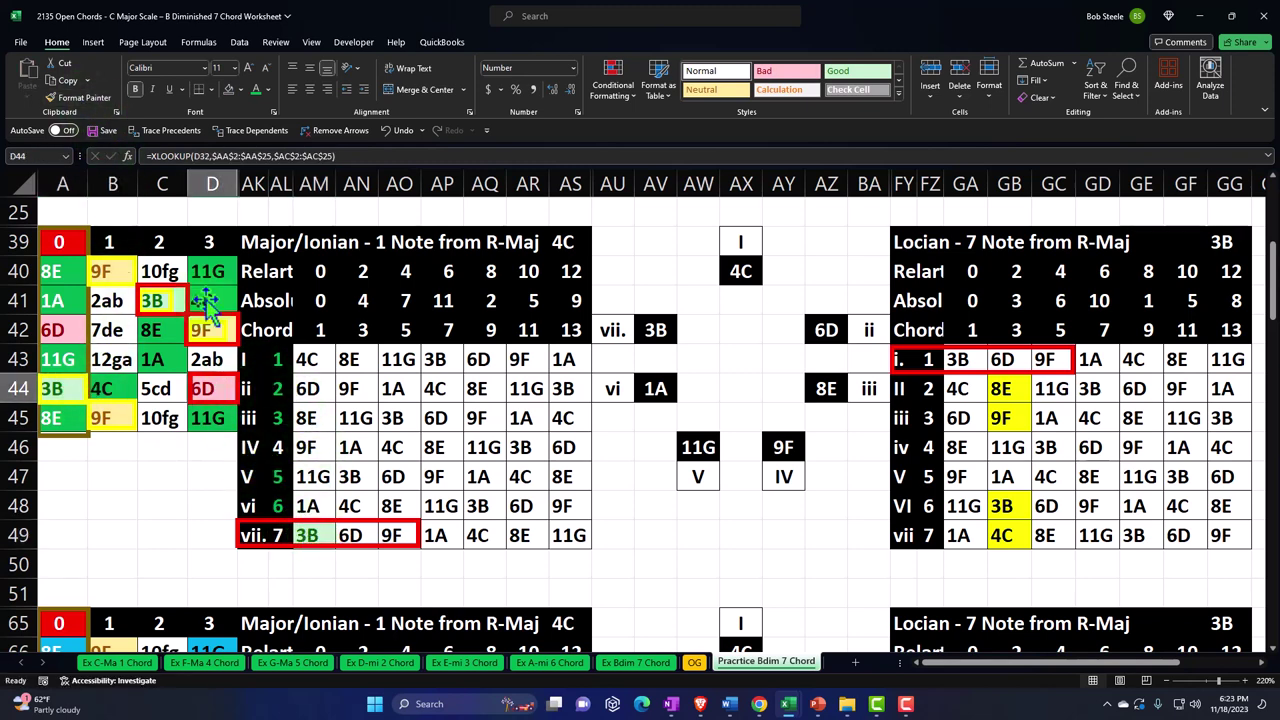
click(72, 96)
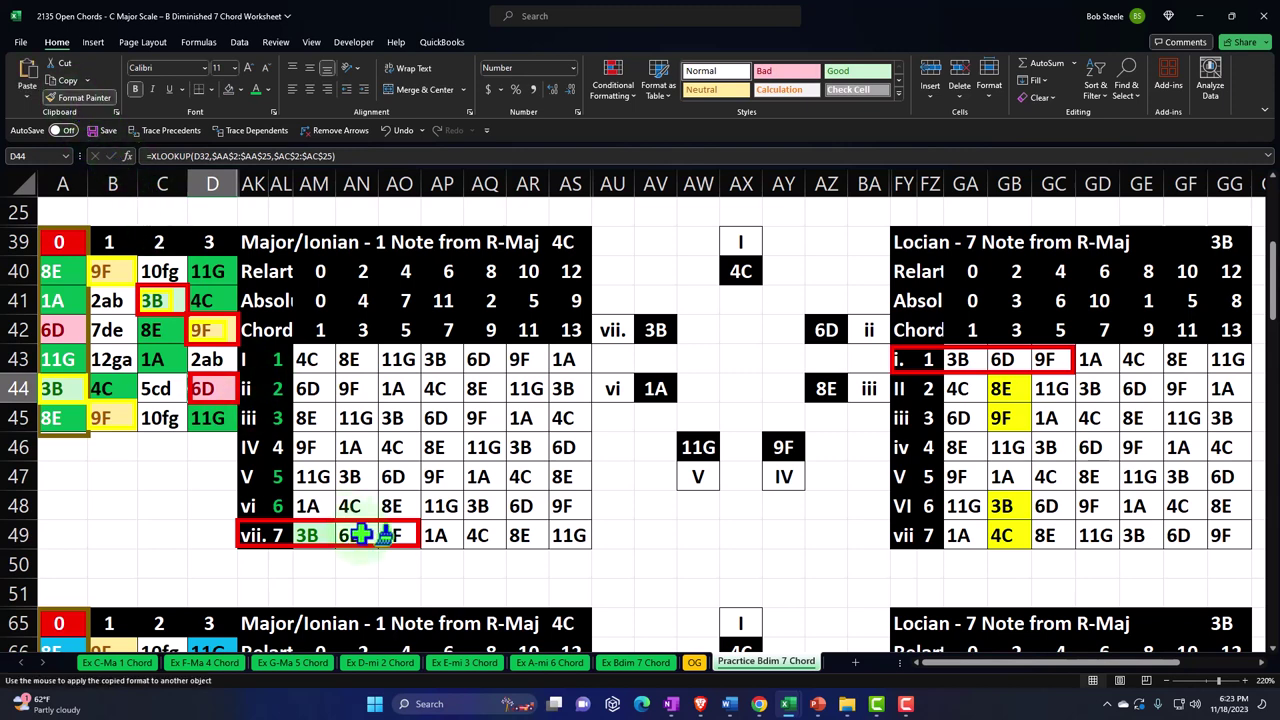
click(360, 535)
click(207, 330)
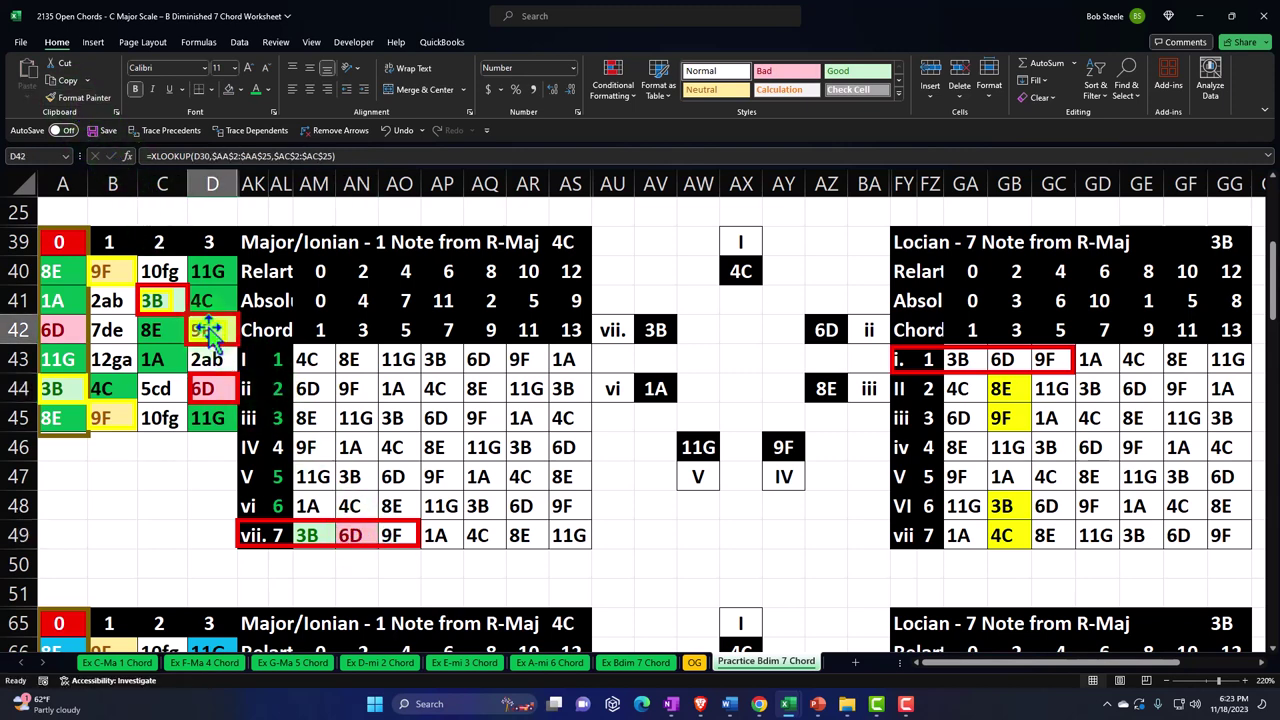
click(56, 92)
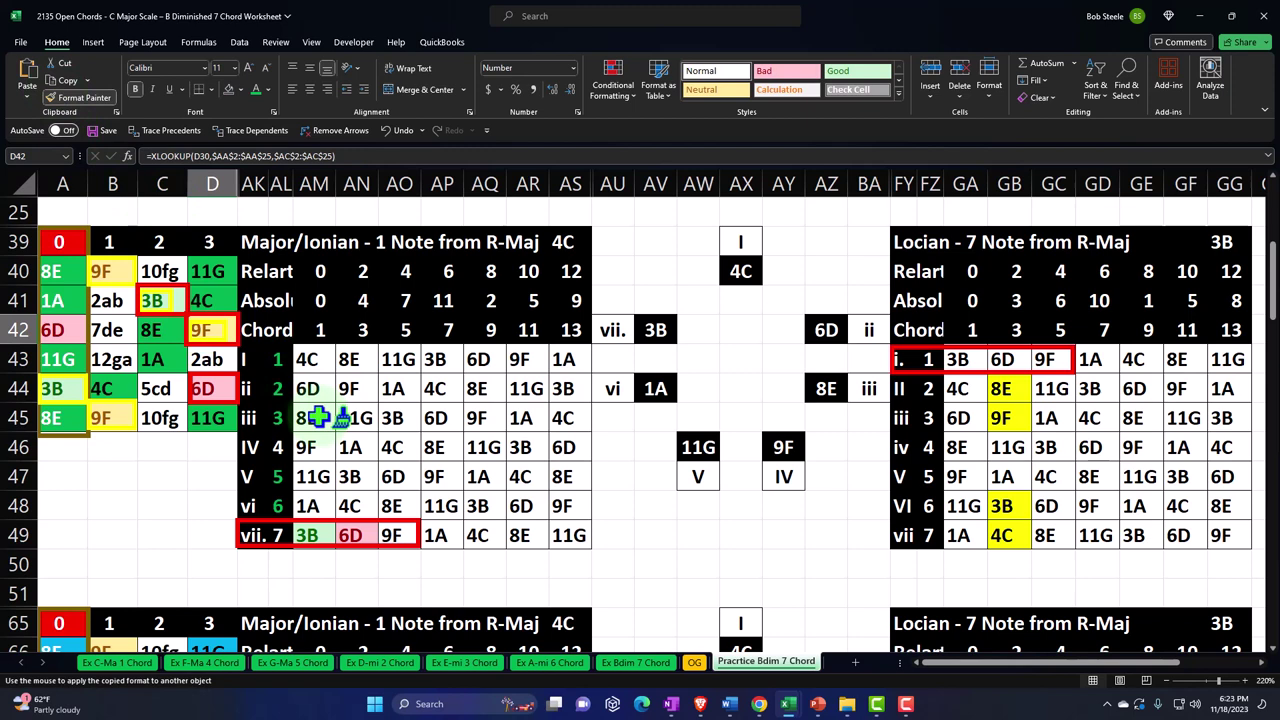
click(393, 533)
- Finish painting the chord-tone format onto AO49 and copy the formatting of AM49:AO49 to GA43:GC43 with Format Painter
drag(310, 532, 383, 534)
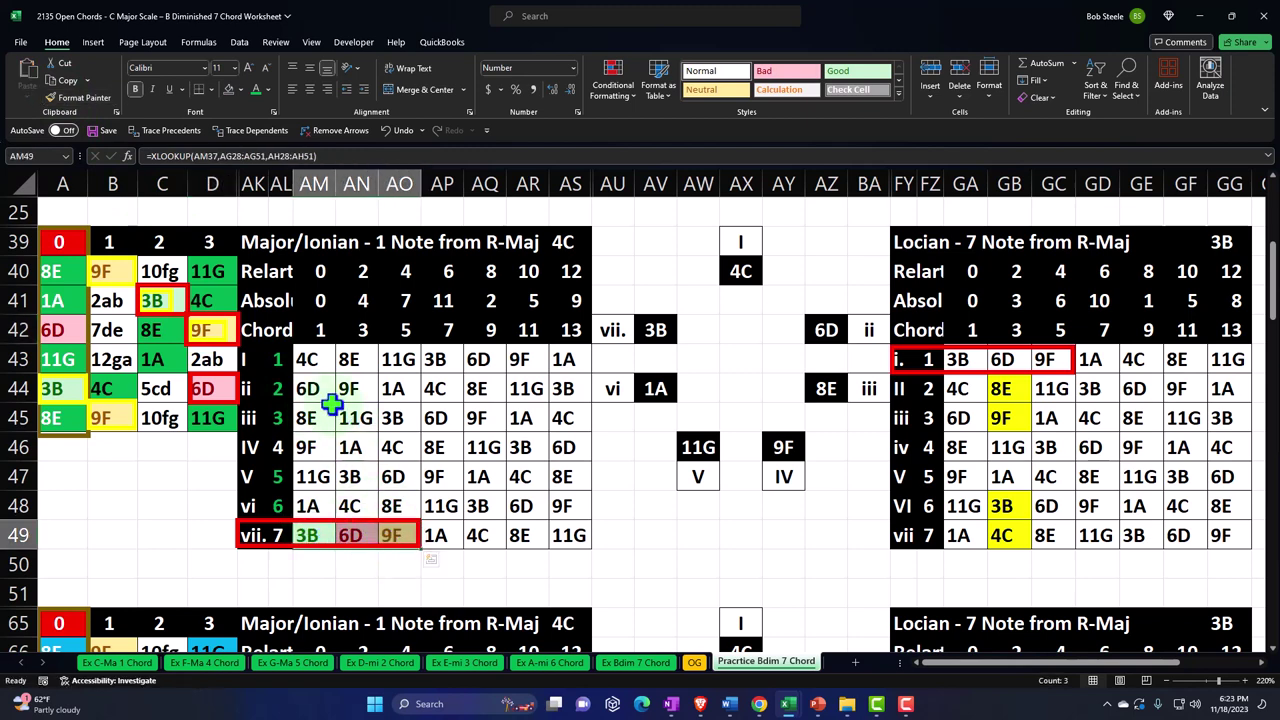
click(100, 102)
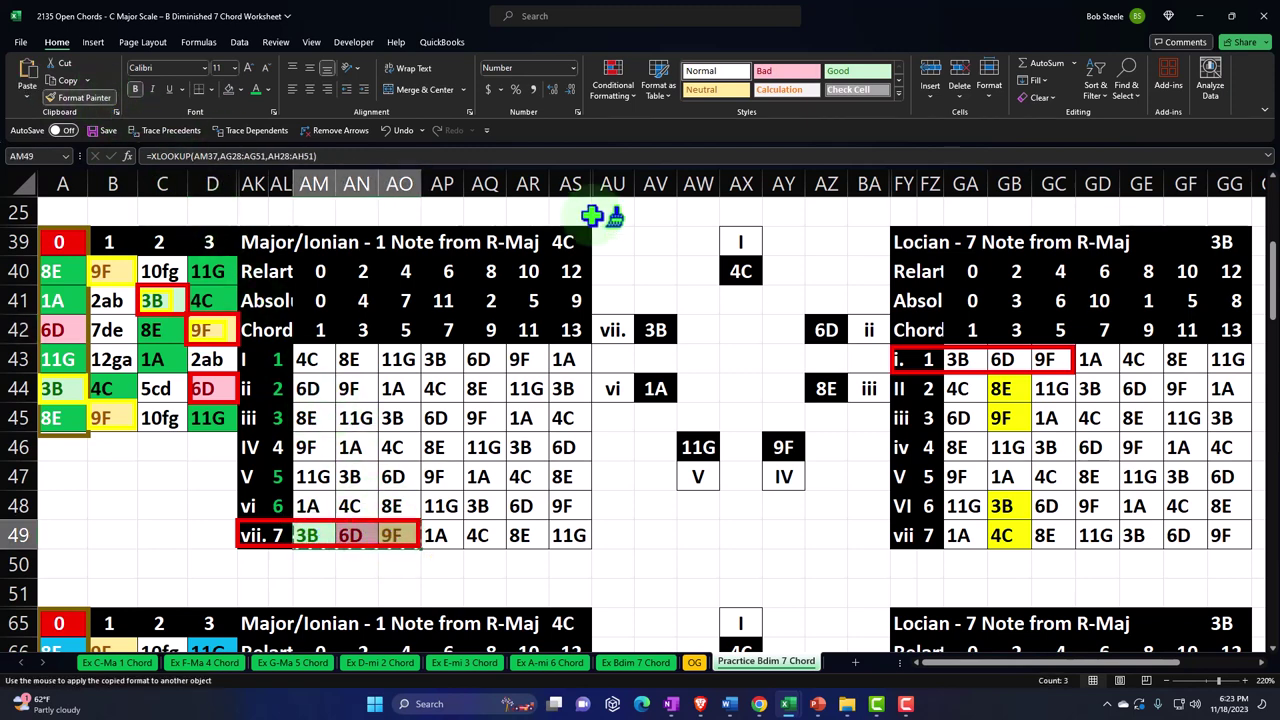
click(957, 360)
- Copy the formatting of AM23:AO23 to GA17:GC17 in the first Locrian table with Format Painter
scroll(652, 448, up, 4)
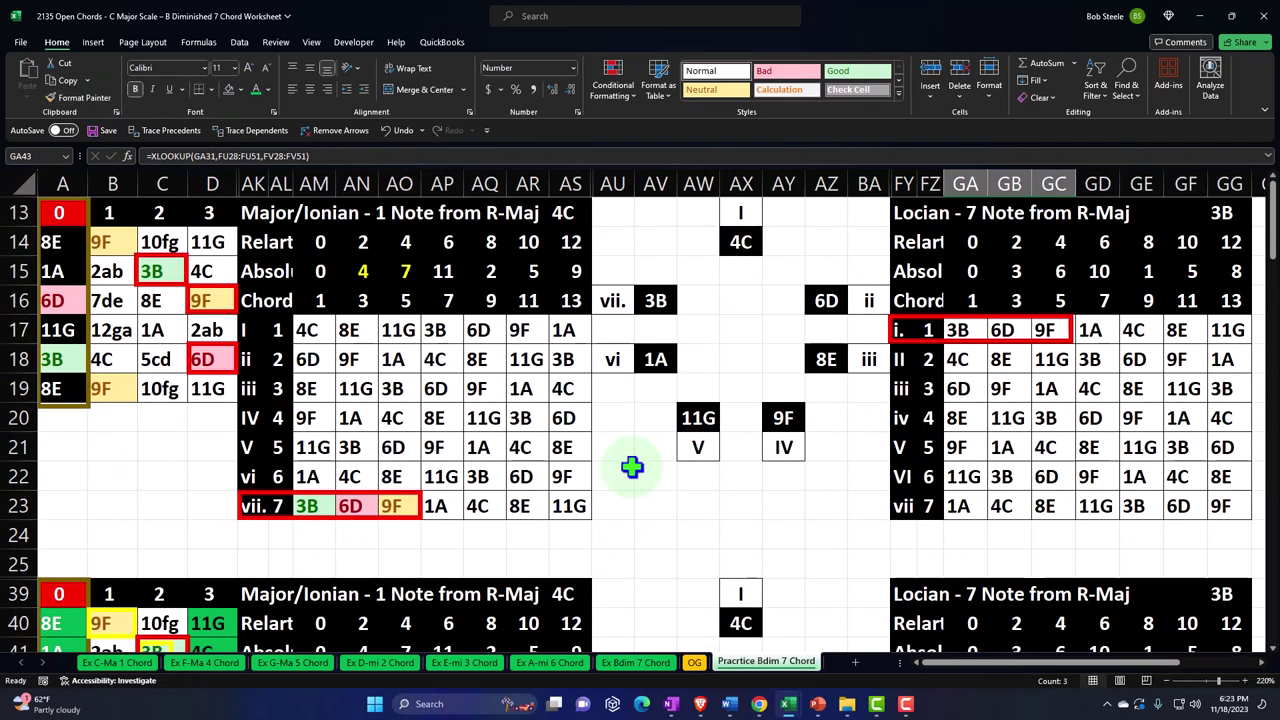
click(313, 505)
drag(313, 505, 395, 505)
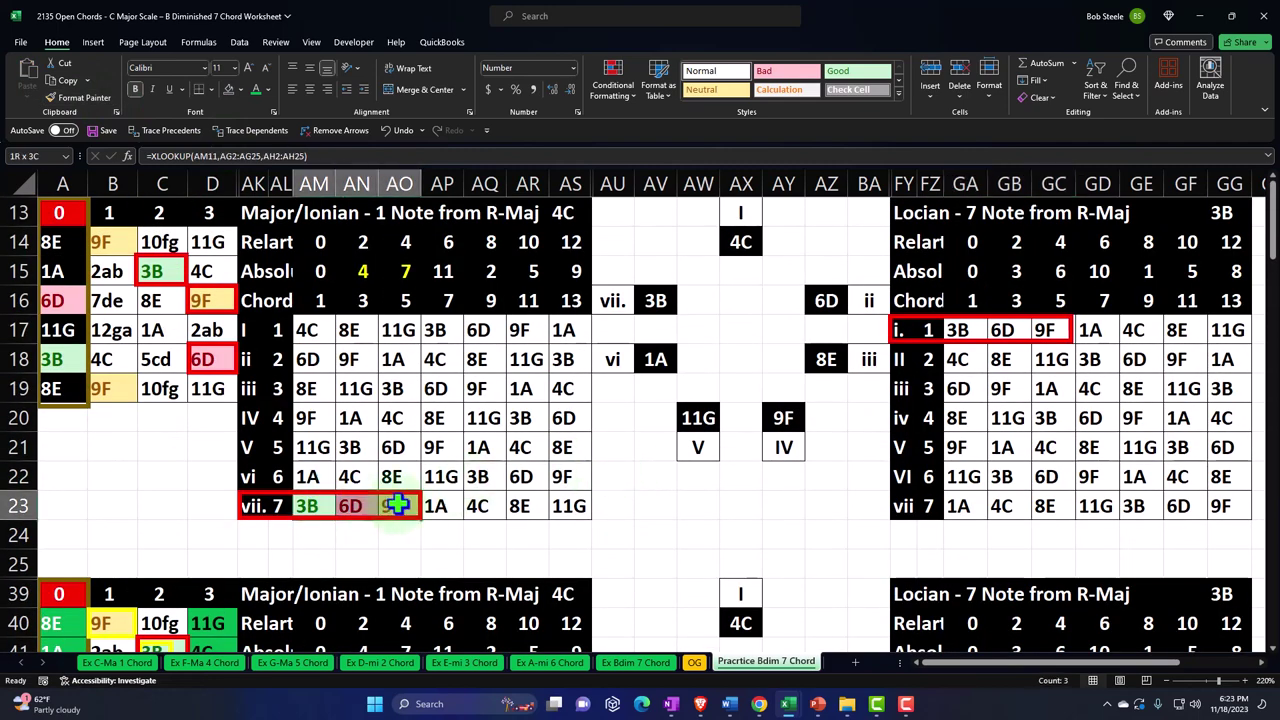
click(88, 97)
drag(955, 330, 1044, 330)
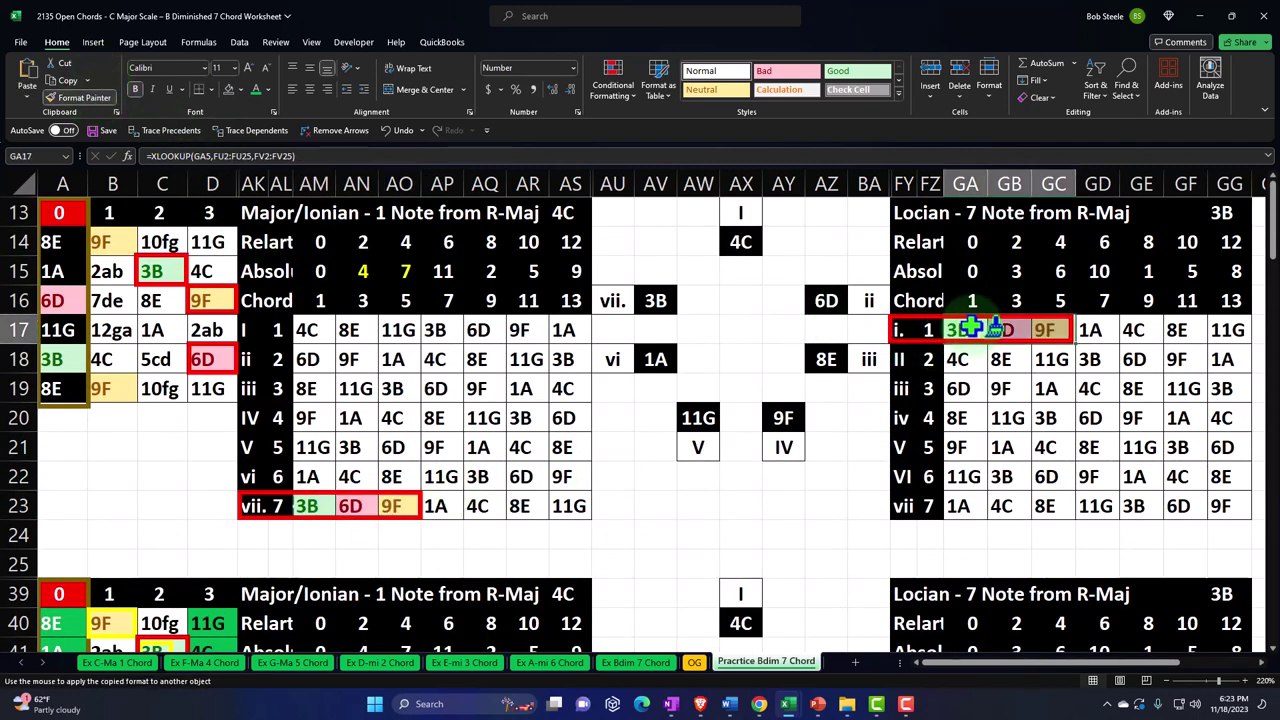
- Duplicate the red outline around AK75:AO75 onto AK101:AO101 and onto FY95:GC95 in the fourth set of tables
scroll(513, 430, down, 10)
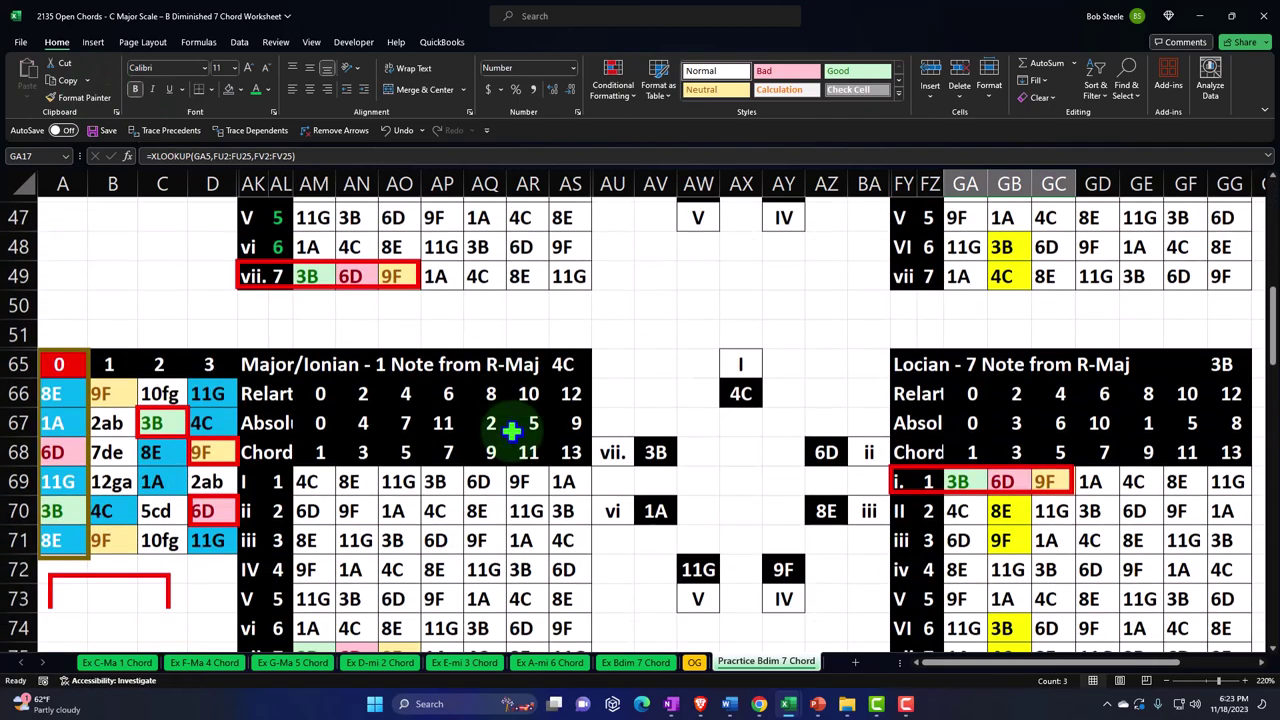
scroll(513, 428, down, 3)
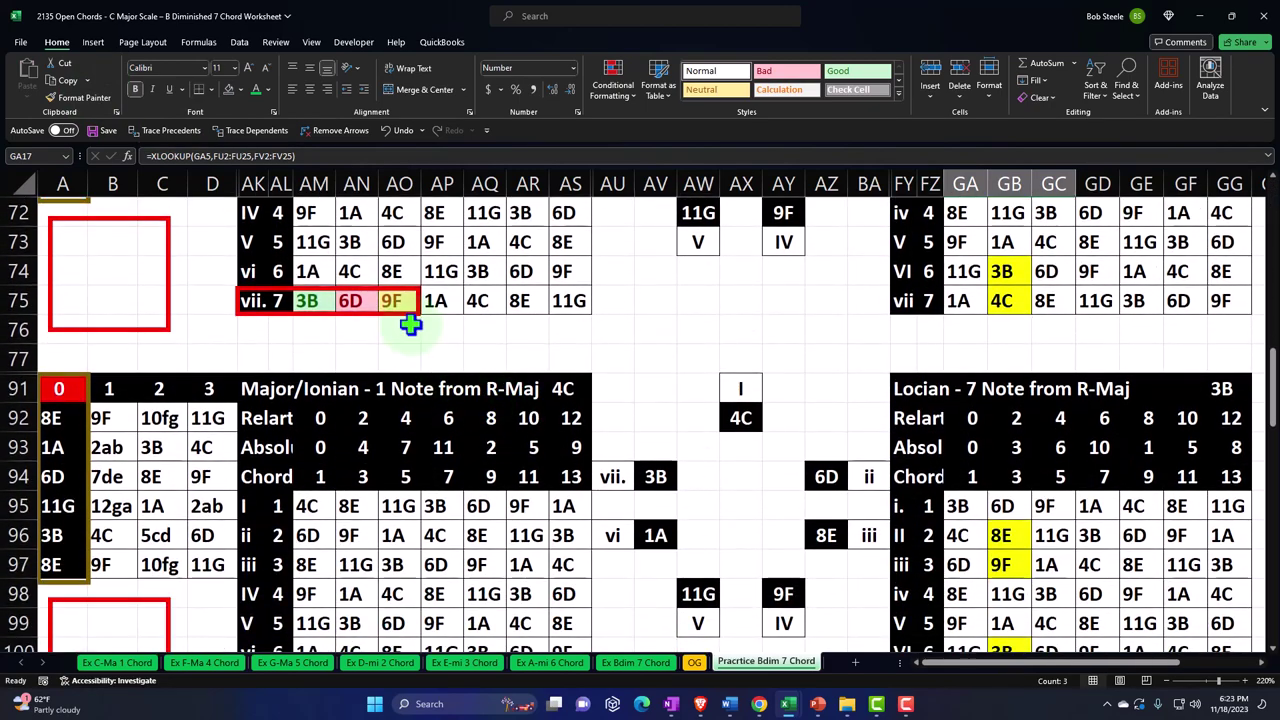
click(403, 314)
drag(403, 317, 421, 550)
scroll(403, 505, down, 2)
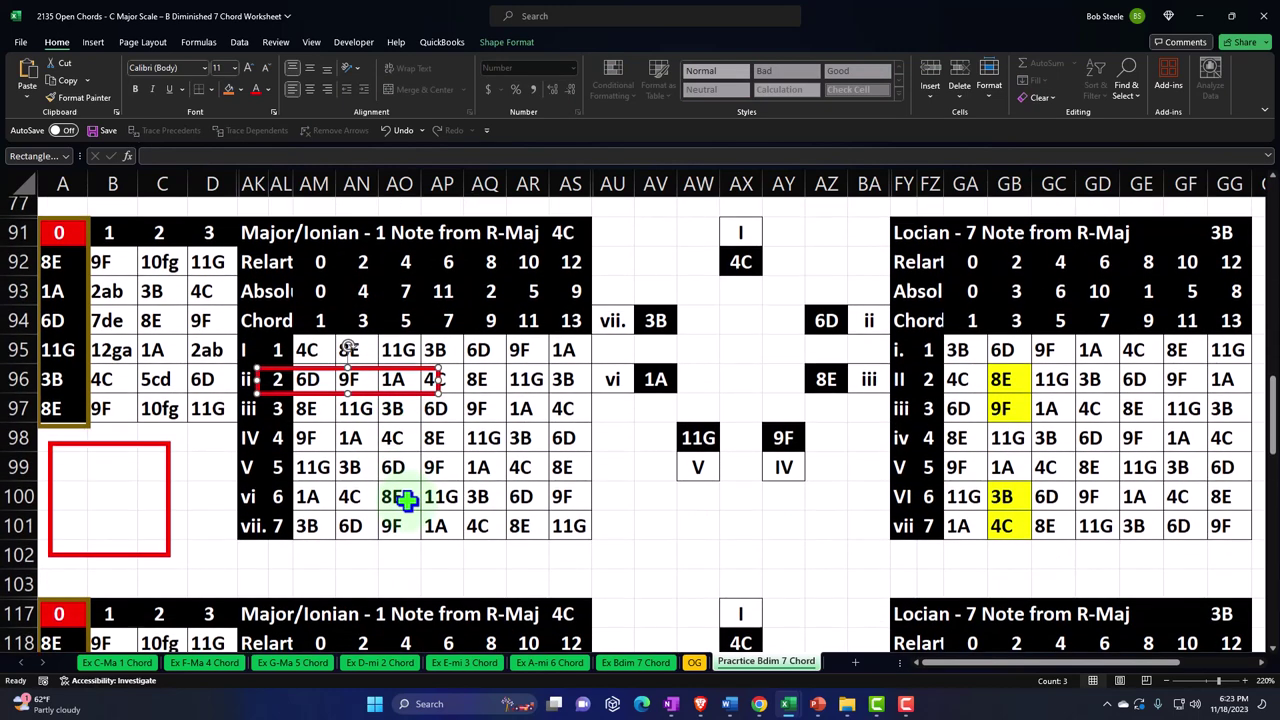
drag(362, 363, 1002, 338)
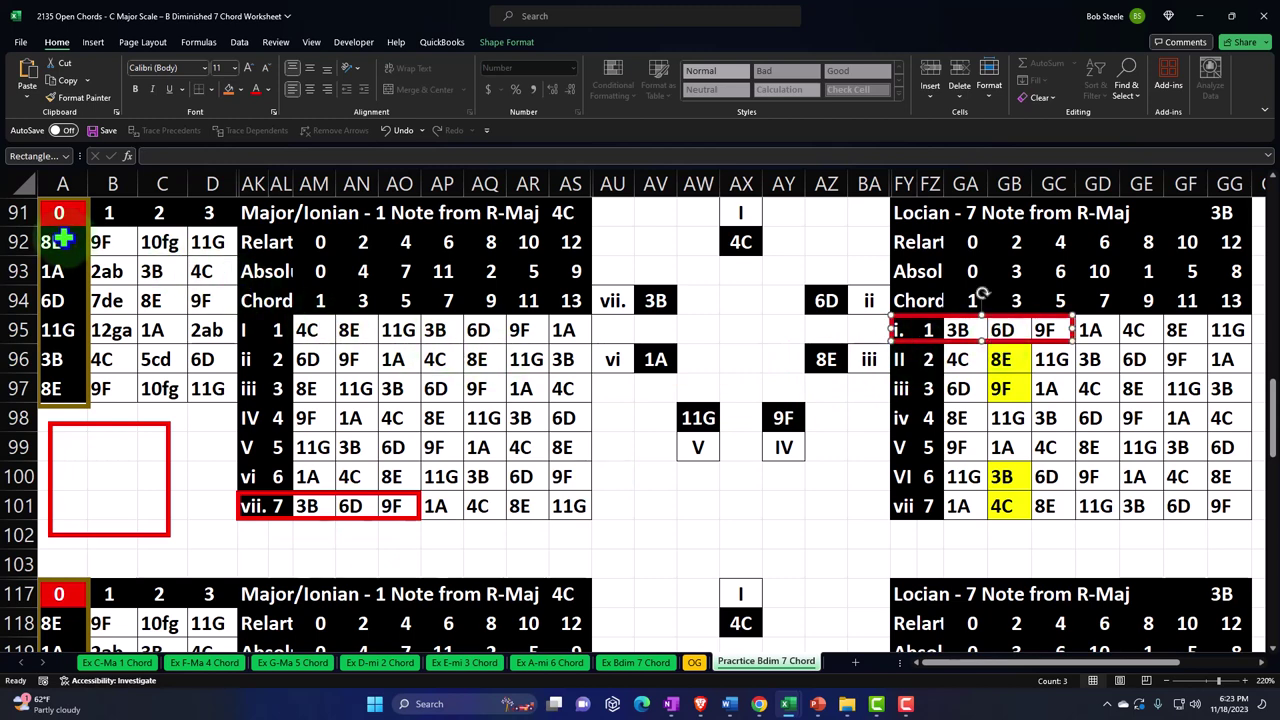
- Change the font color of scale degrees 1, 2, 3, 5 and 6 in AL95:AL97 and AL99:AL100 to green
drag(103, 241, 191, 378)
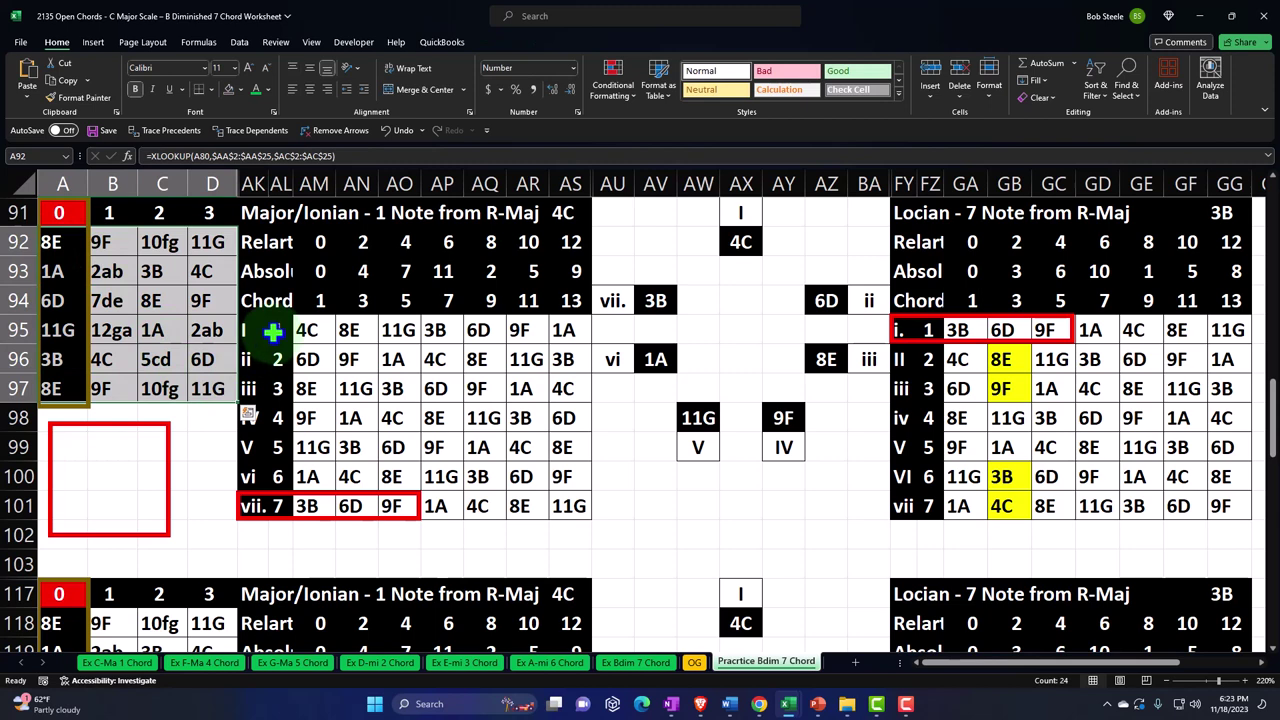
drag(273, 331, 277, 388)
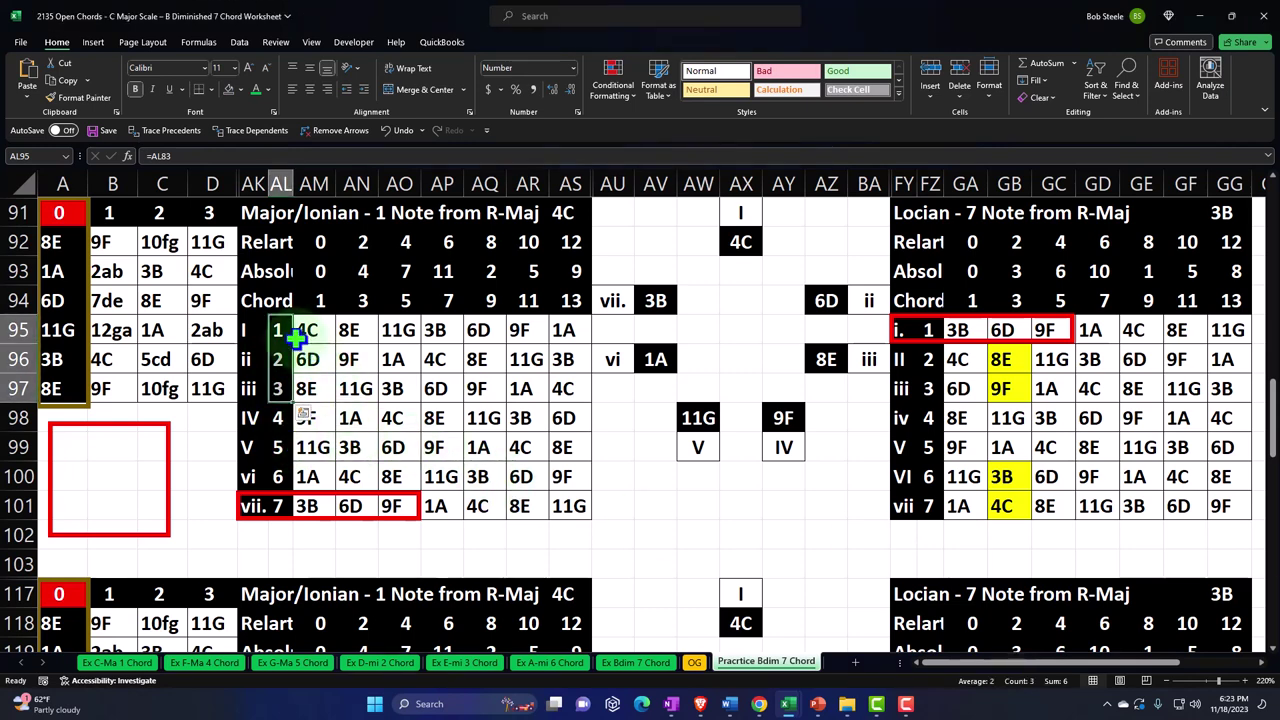
drag(277, 330, 277, 389)
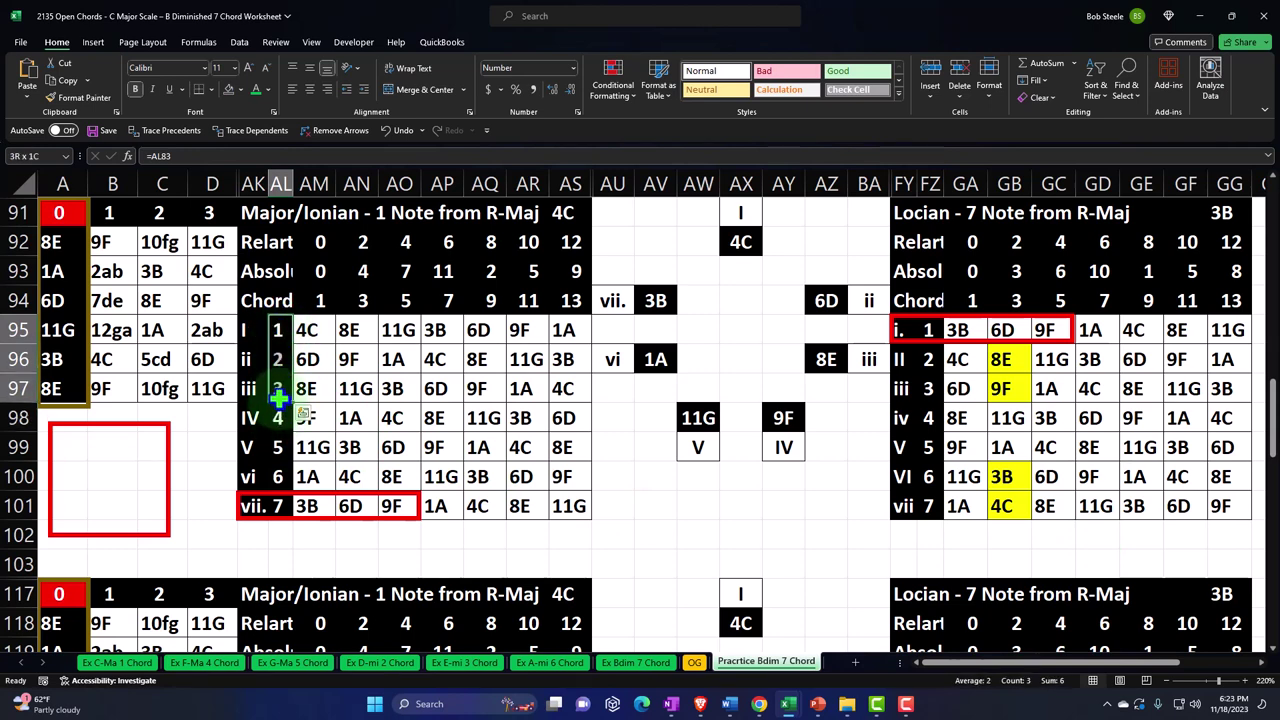
drag(277, 447, 277, 467)
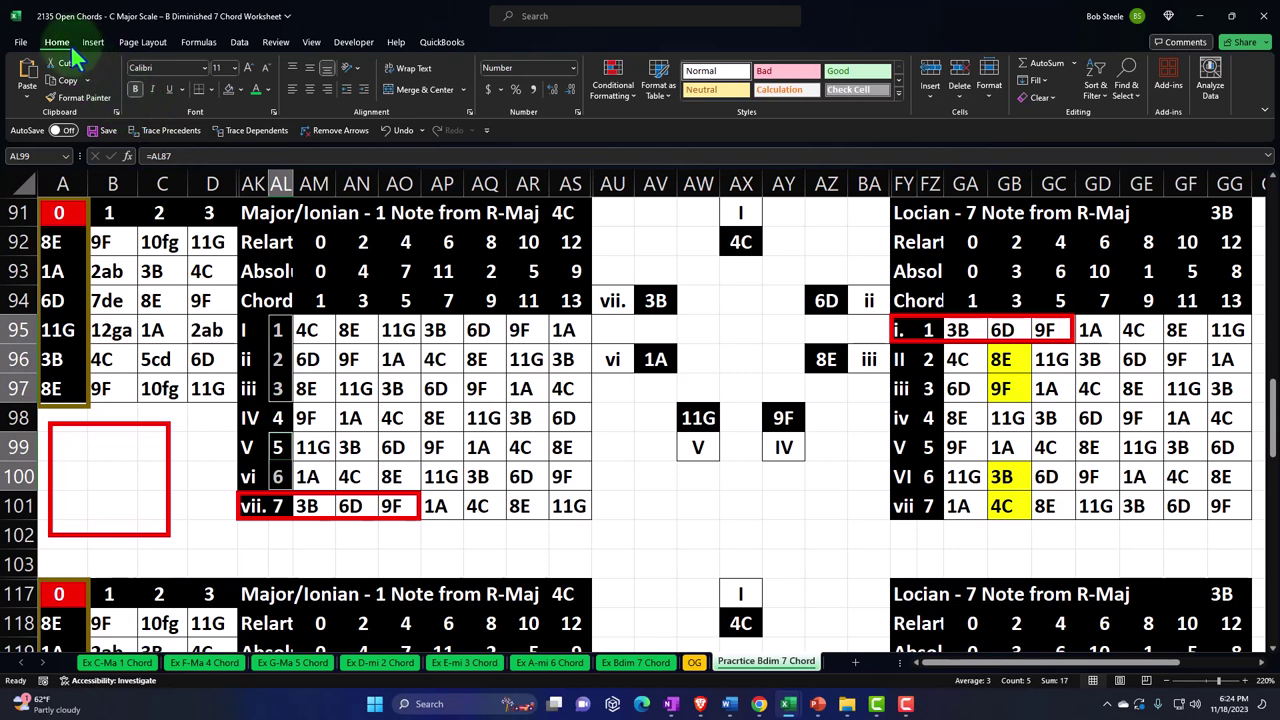
click(256, 88)
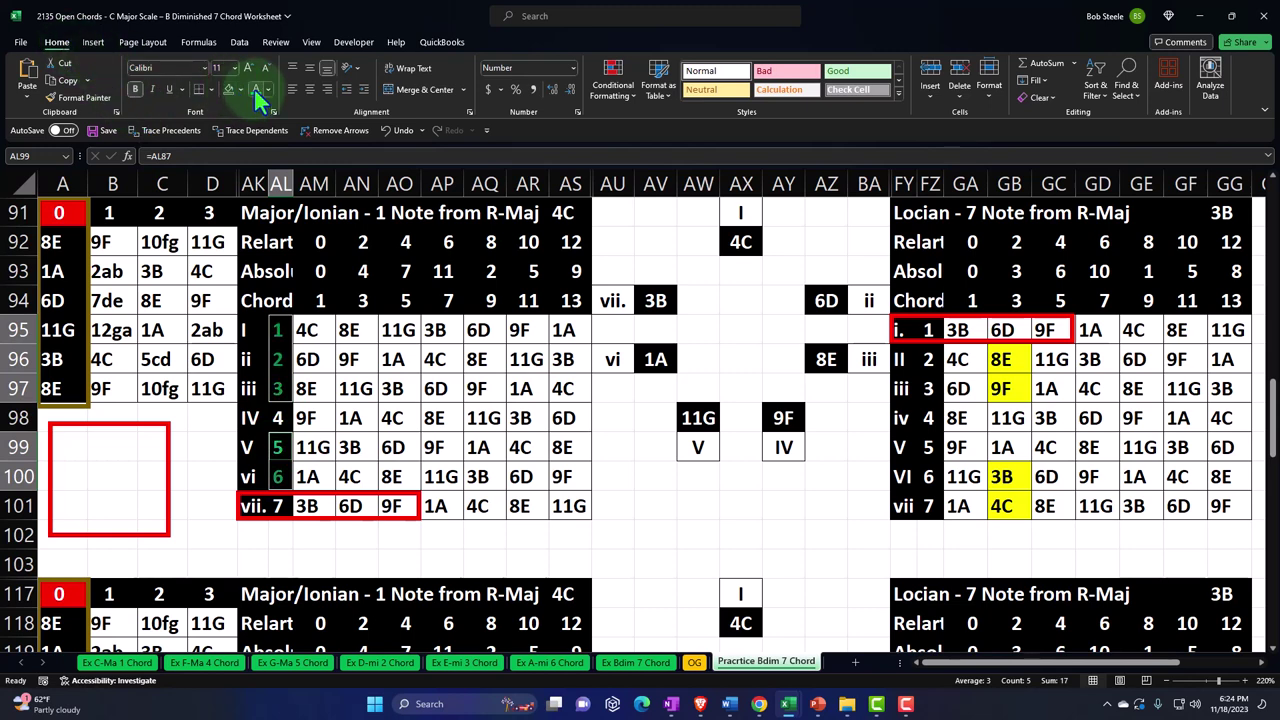
- Add an Equal To conditional format to A92:D97 that fills cells matching AM95 with light blue
drag(220, 278, 220, 298)
drag(57, 241, 212, 394)
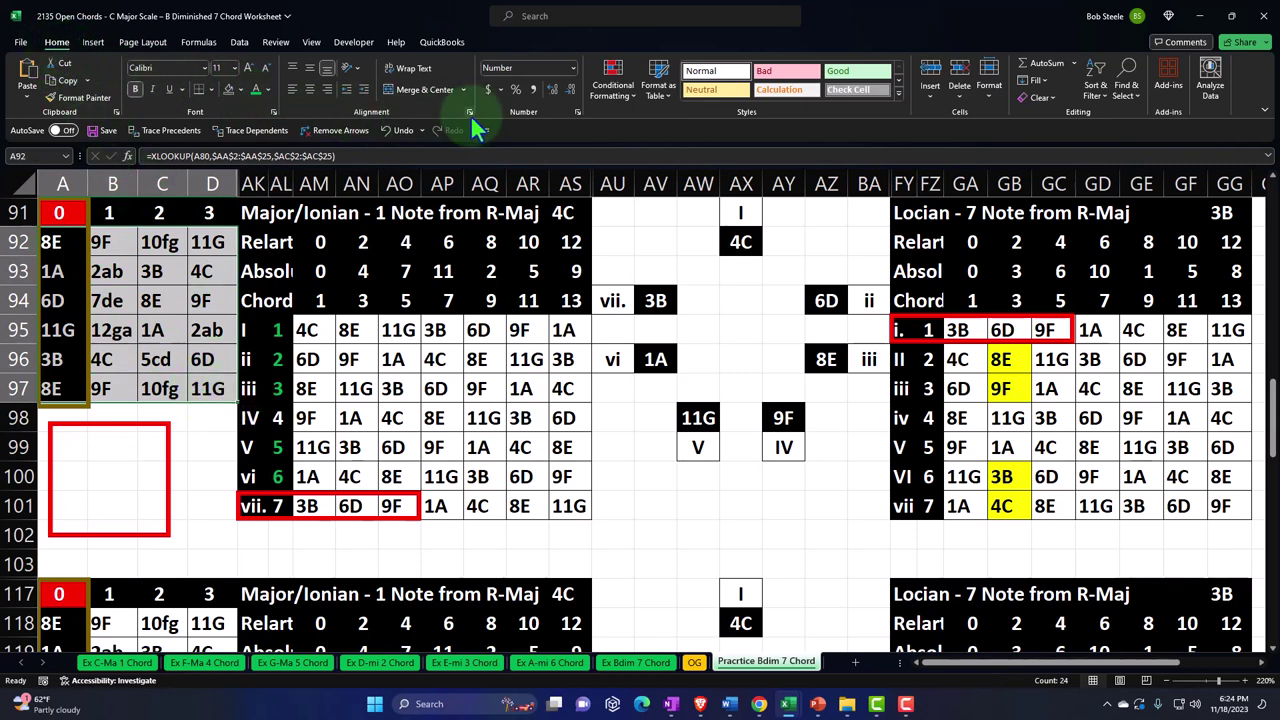
click(616, 94)
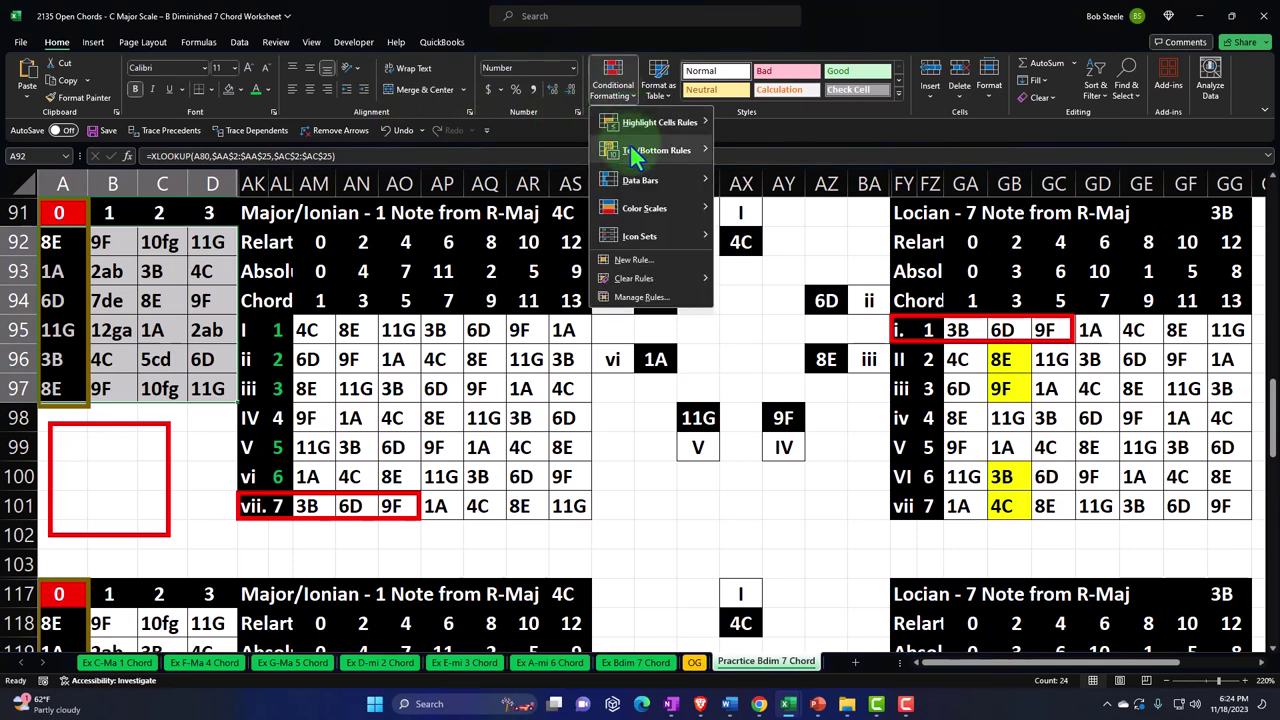
mouse_move(637, 132)
click(745, 205)
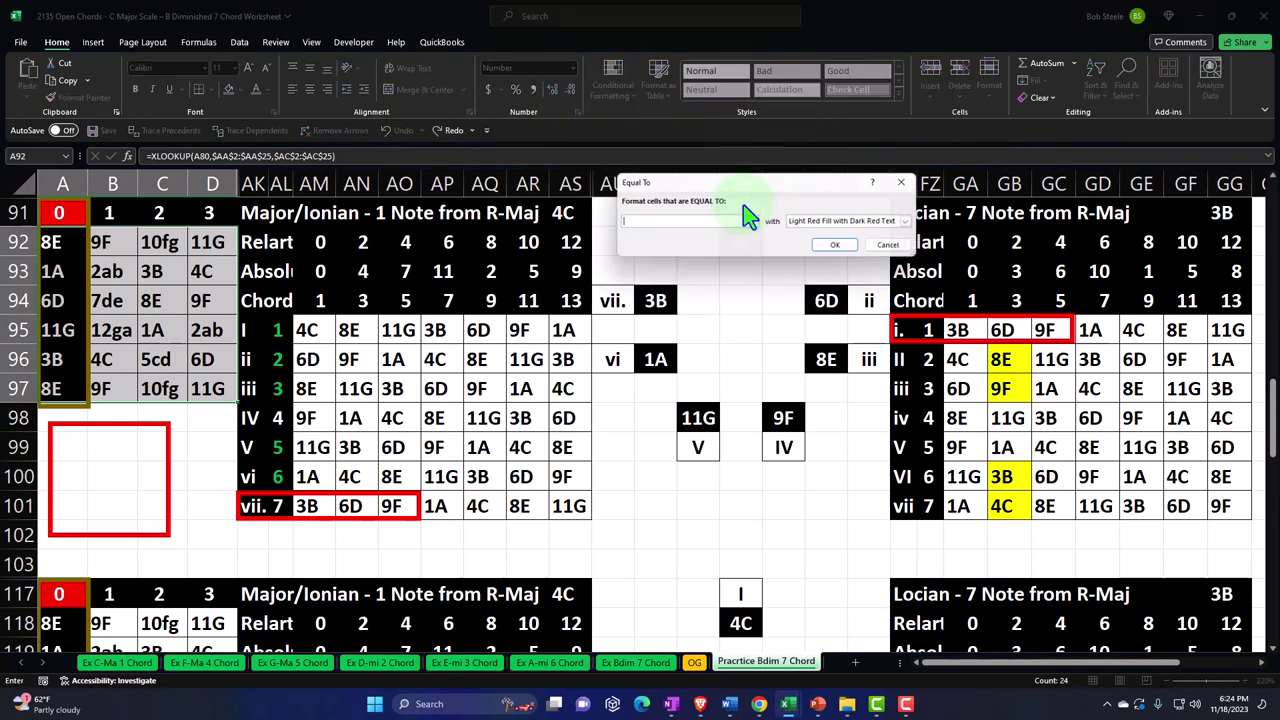
click(307, 330)
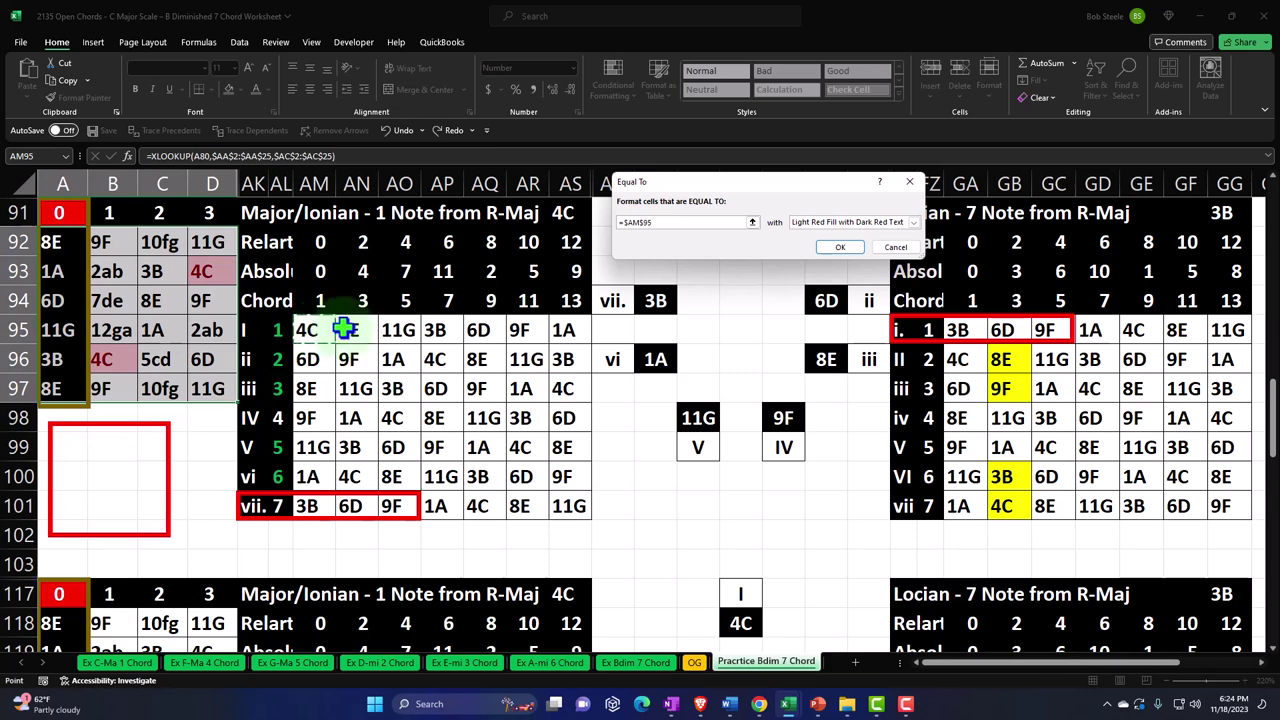
click(913, 222)
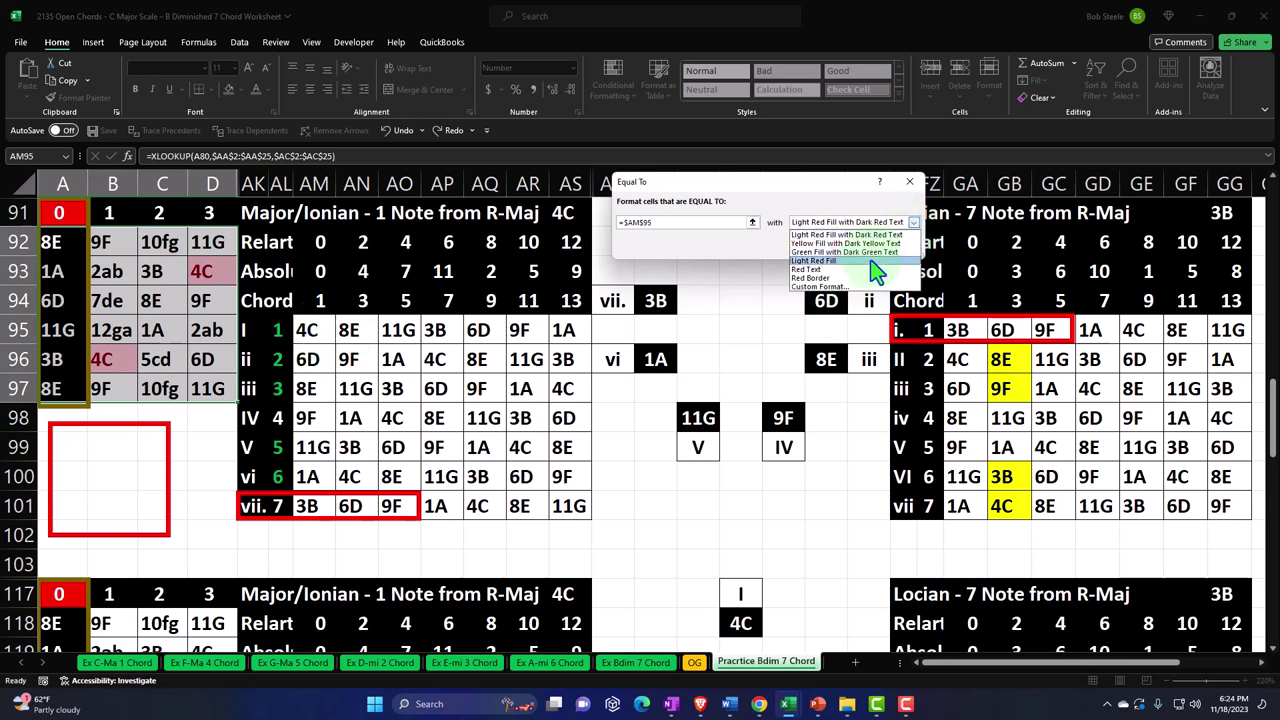
click(845, 288)
click(687, 185)
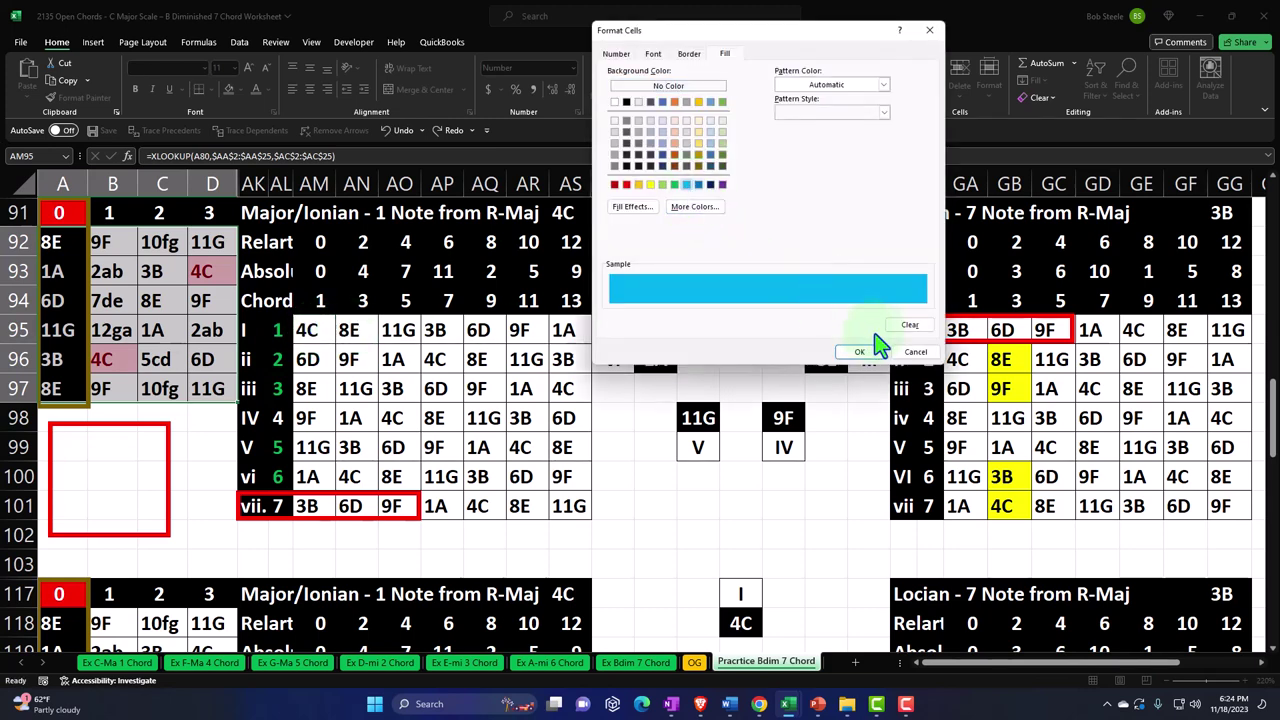
click(859, 352)
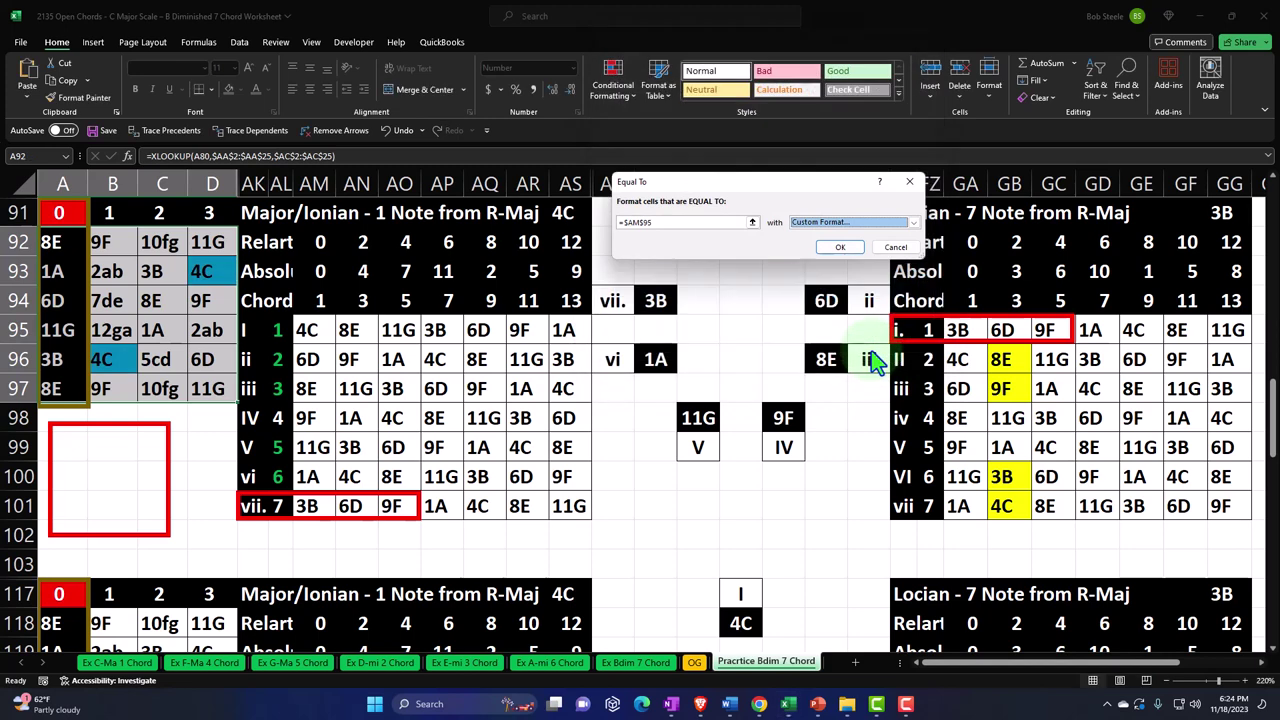
click(843, 254)
- Add an Equal To conditional format to A92:D97 that fills cells matching AM96 with light blue
click(614, 85)
mouse_move(645, 120)
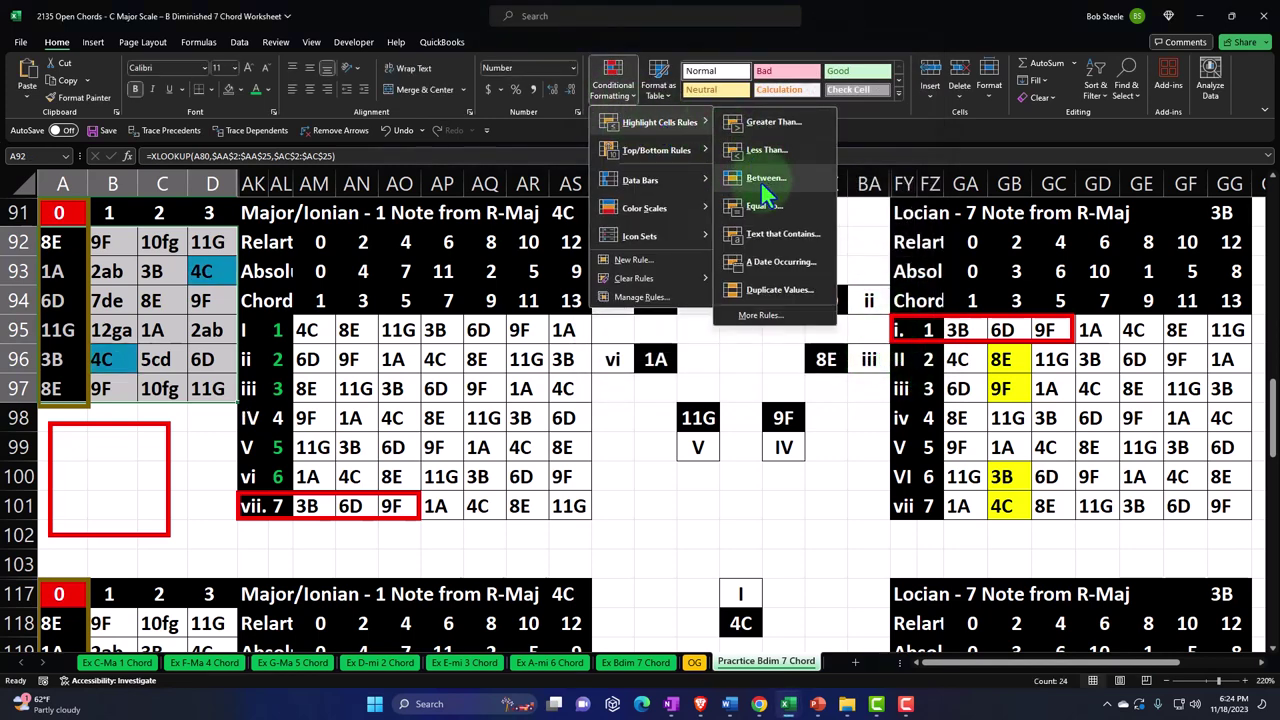
click(761, 206)
click(307, 359)
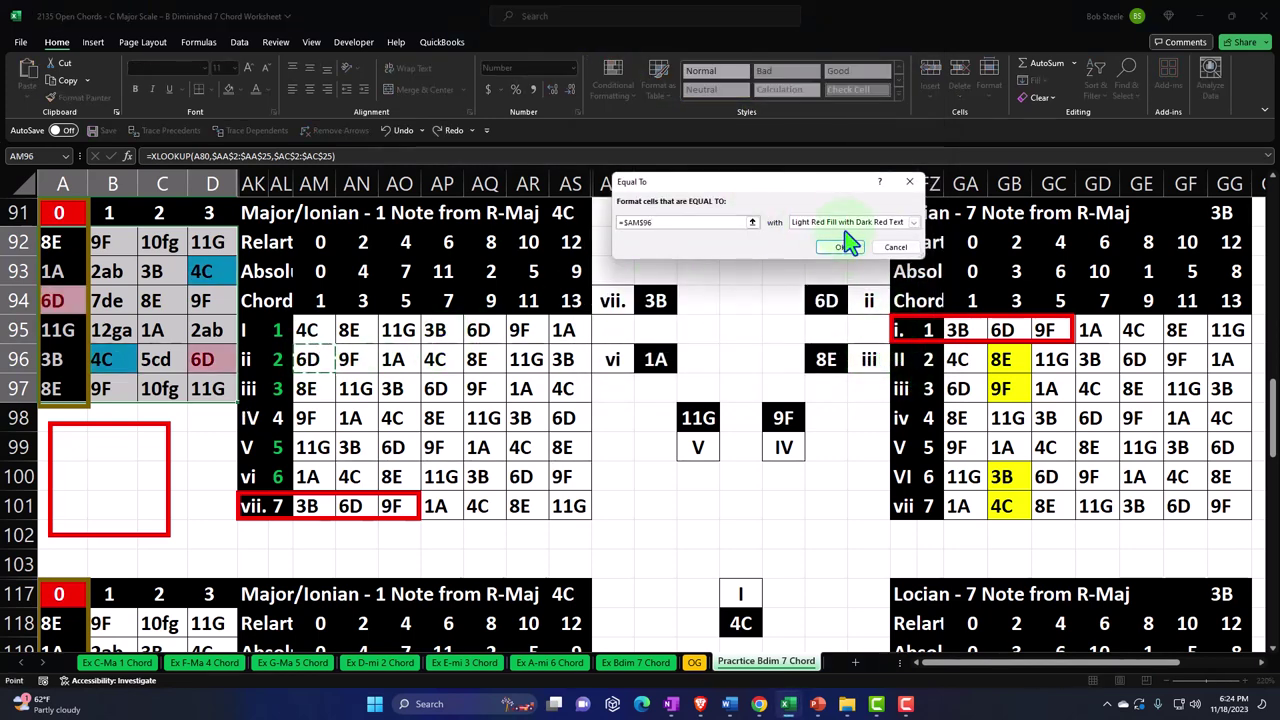
click(845, 222)
click(818, 286)
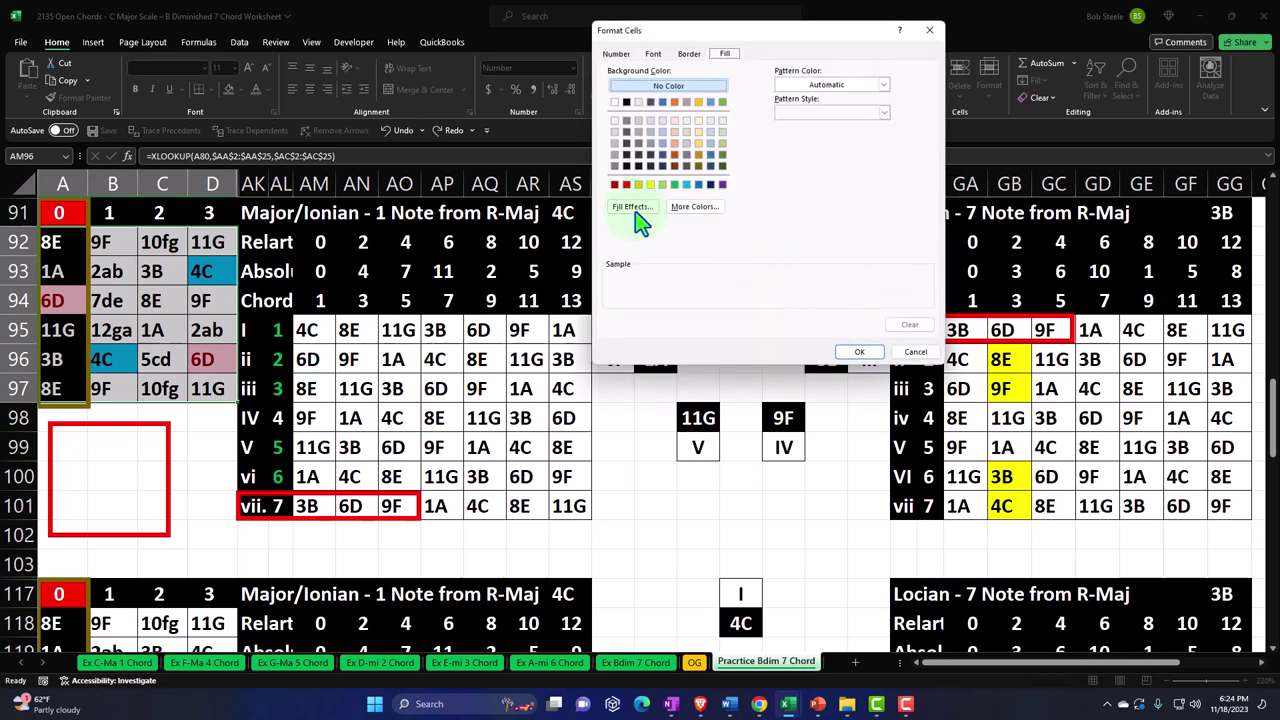
click(686, 185)
click(860, 352)
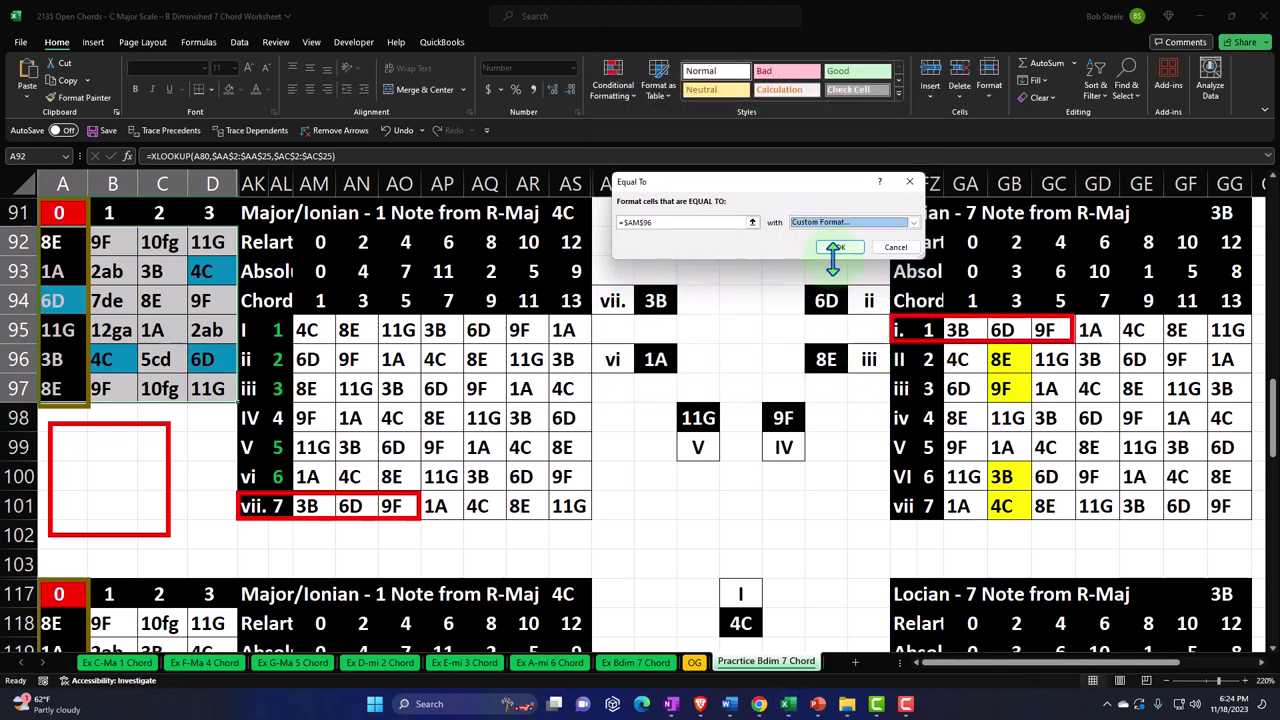
click(838, 249)
- Add an Equal To conditional format to A92:D97 that fills cells matching AM97 with light blue
click(613, 74)
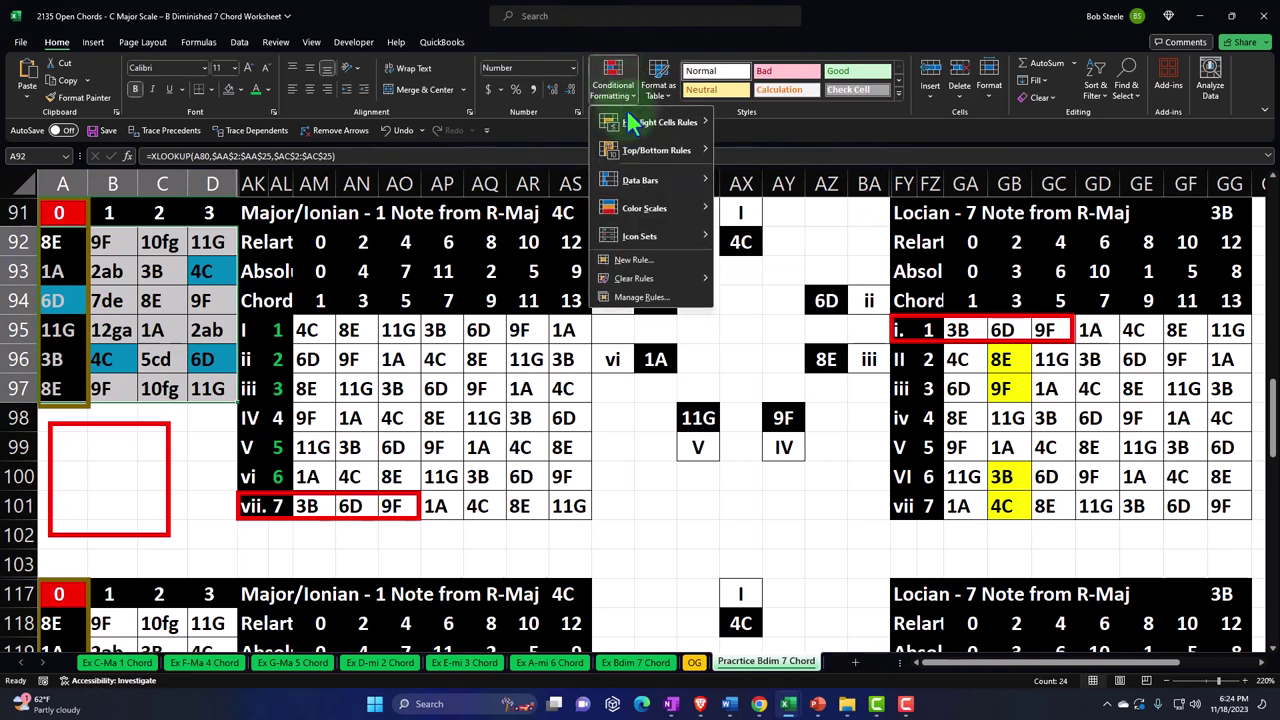
mouse_move(655, 122)
click(762, 206)
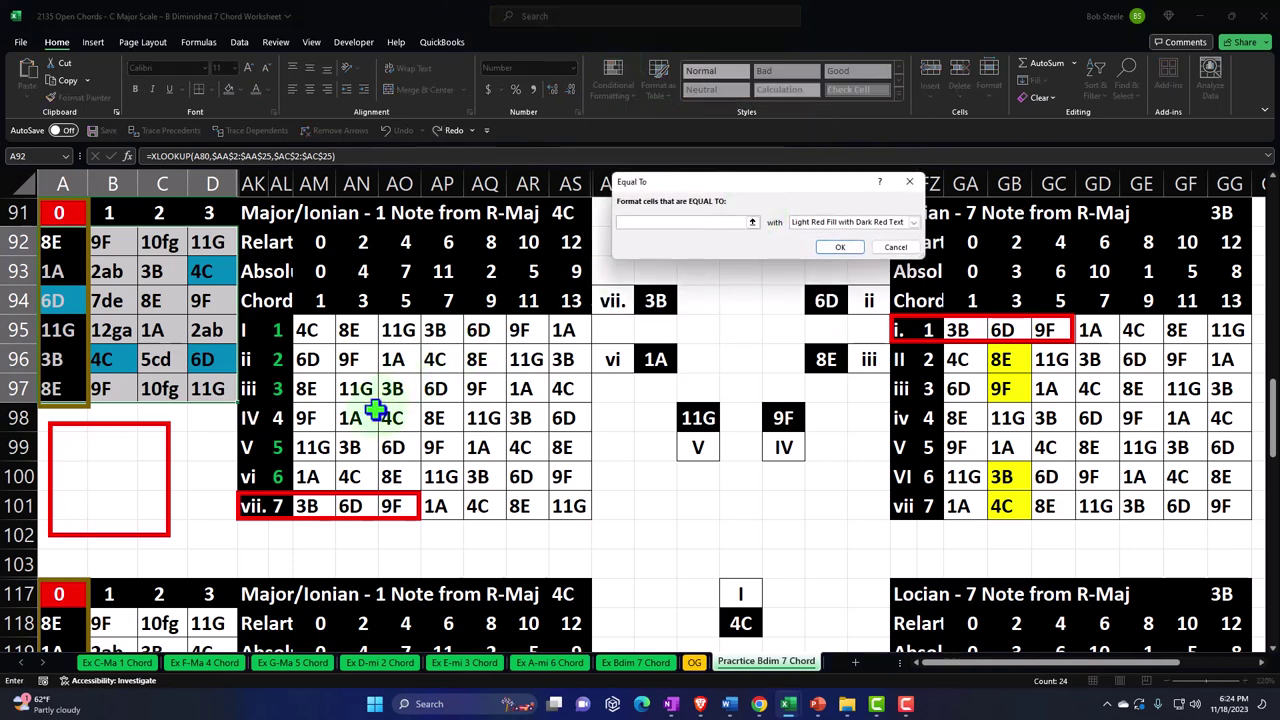
click(306, 388)
click(913, 222)
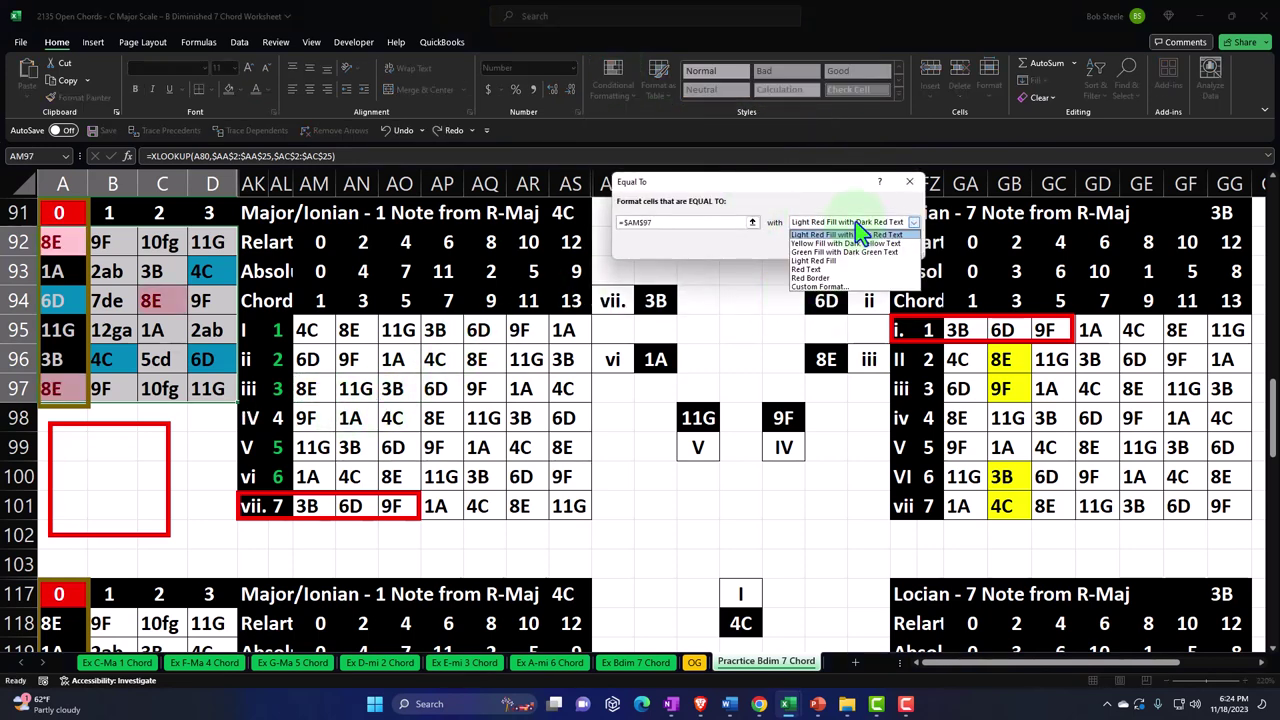
click(820, 305)
click(686, 185)
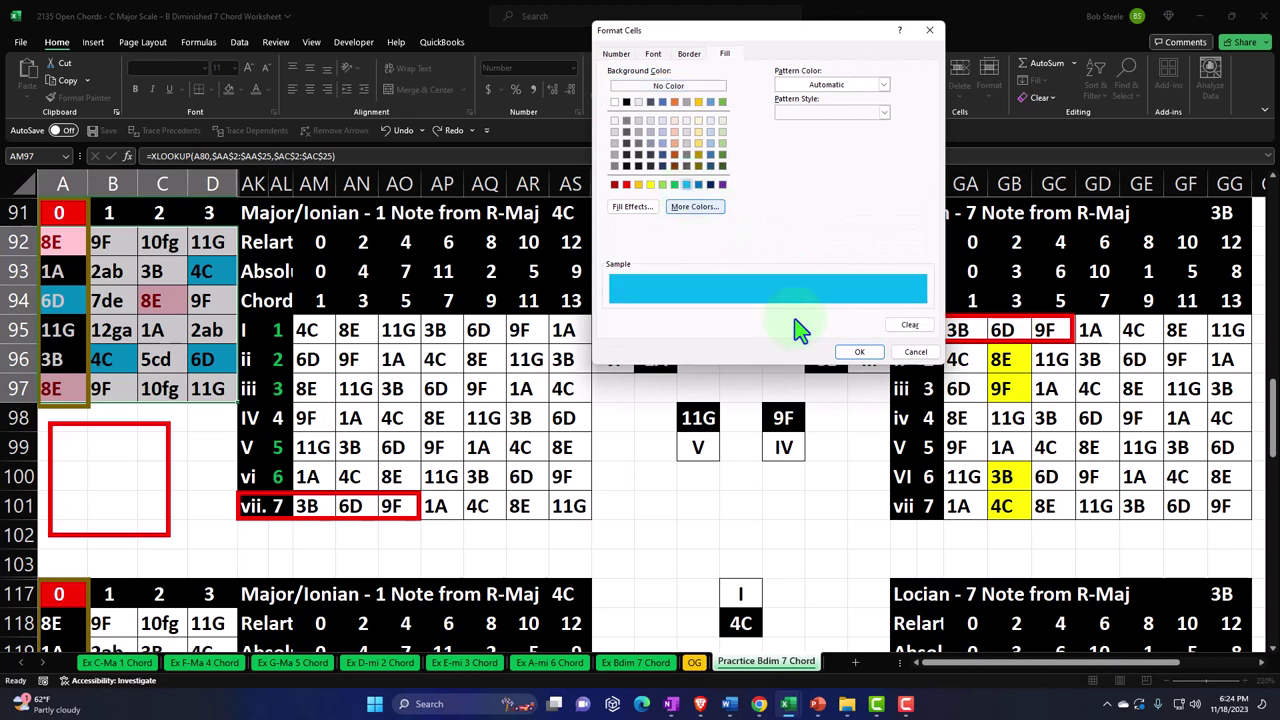
click(858, 352)
click(846, 247)
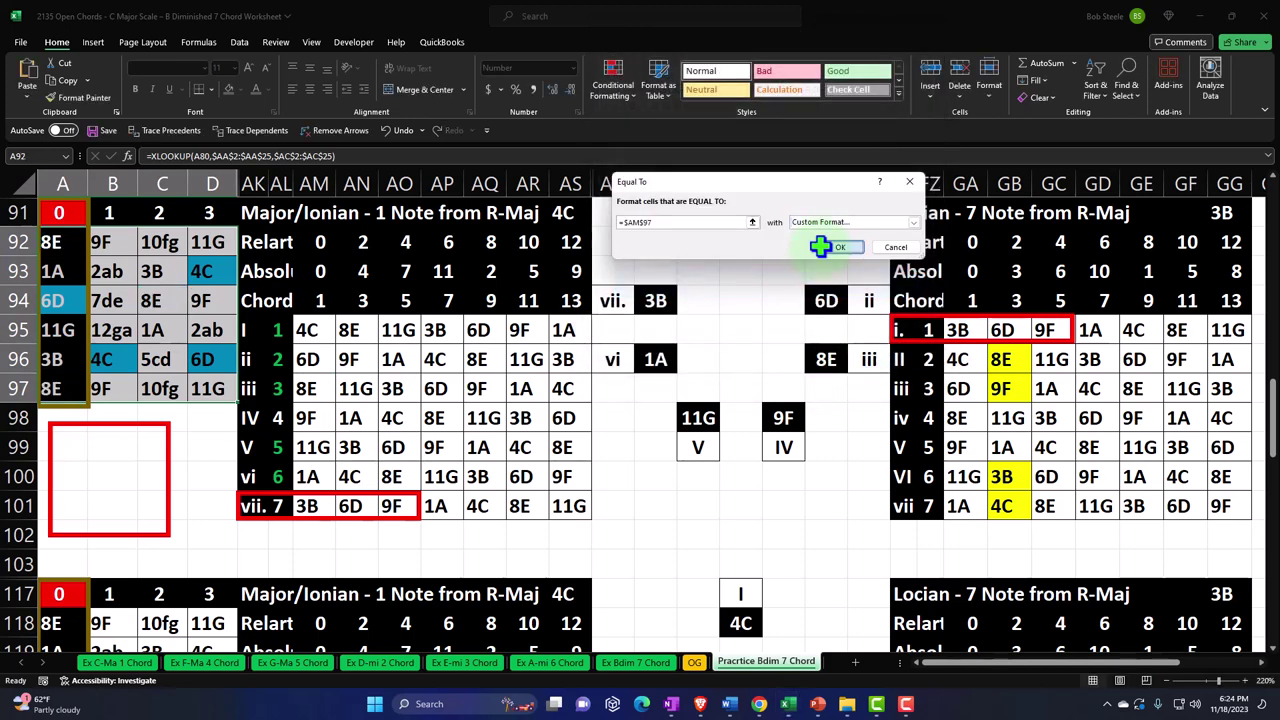
- Add an Equal To conditional format to A92:D97 that fills cells matching AM98 with light blue
click(590, 79)
mouse_move(616, 124)
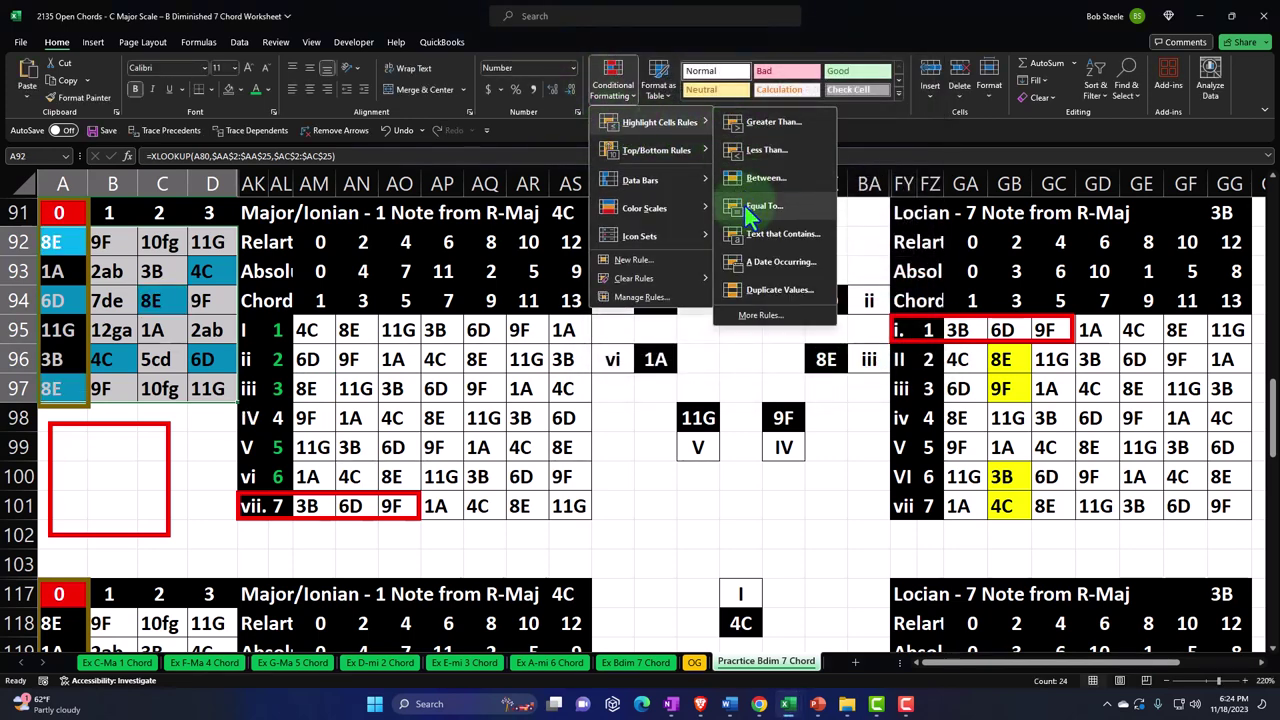
click(790, 214)
click(306, 418)
click(913, 222)
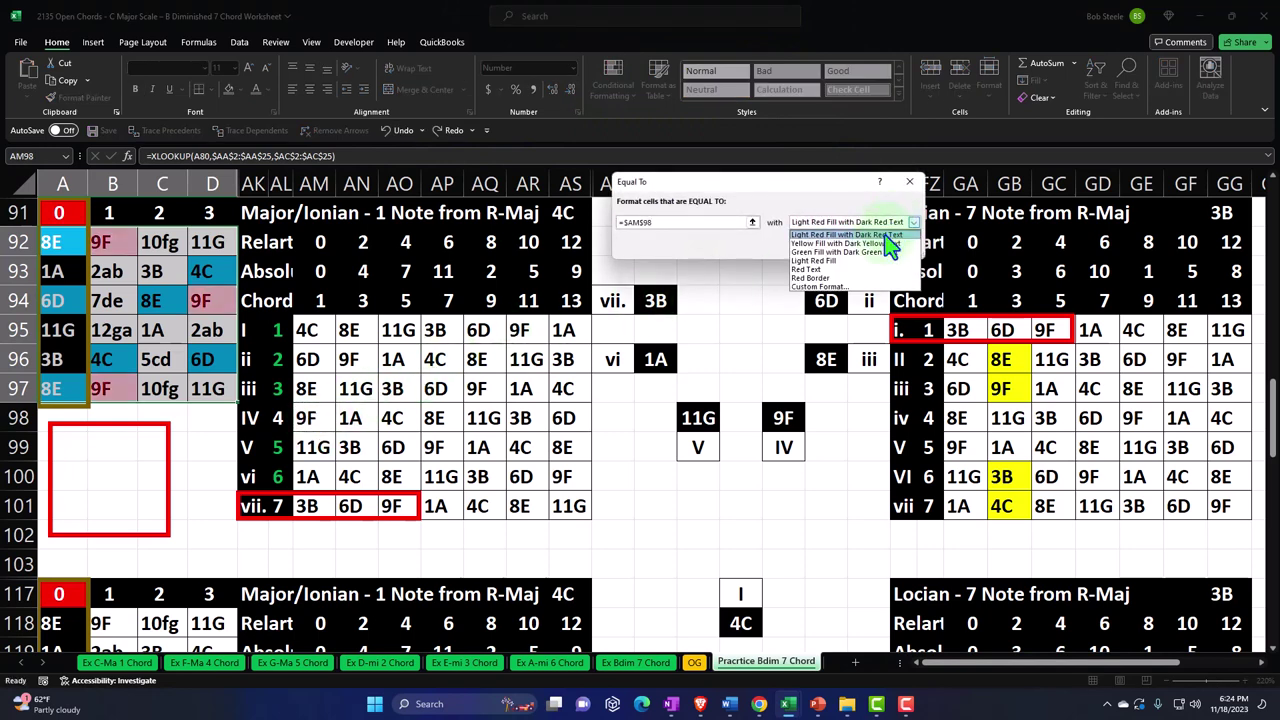
click(850, 287)
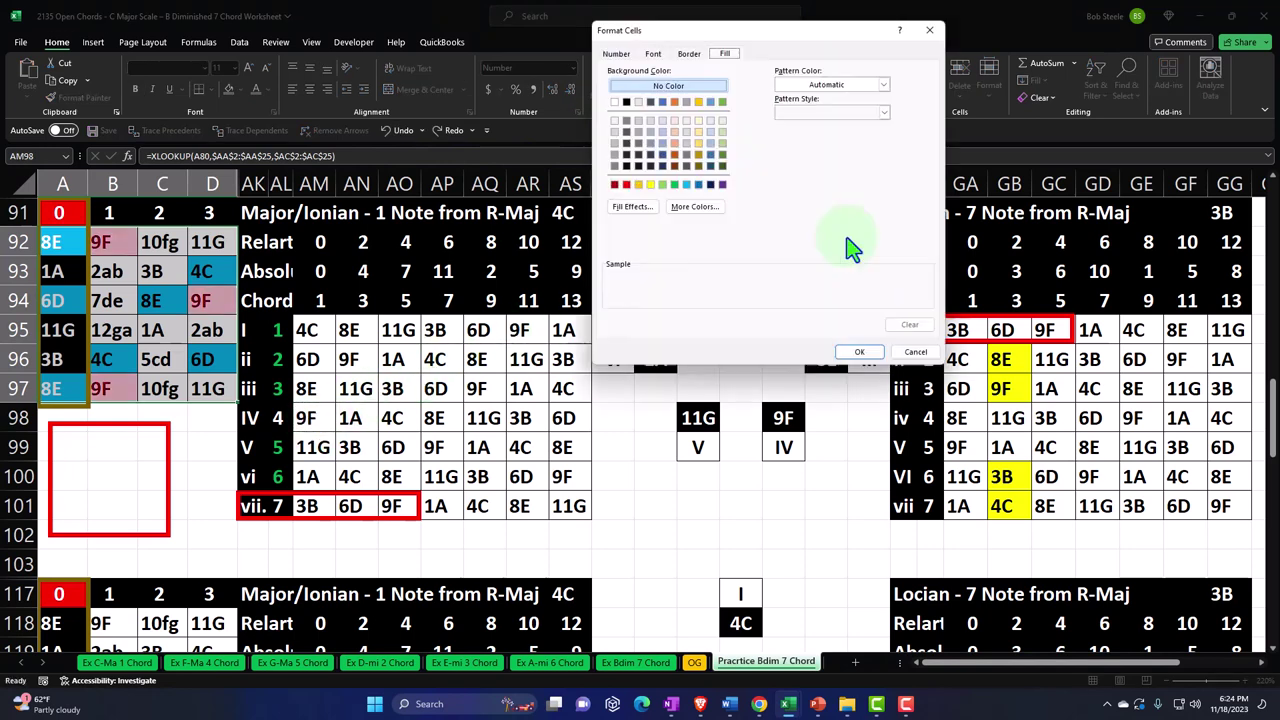
click(684, 185)
click(859, 351)
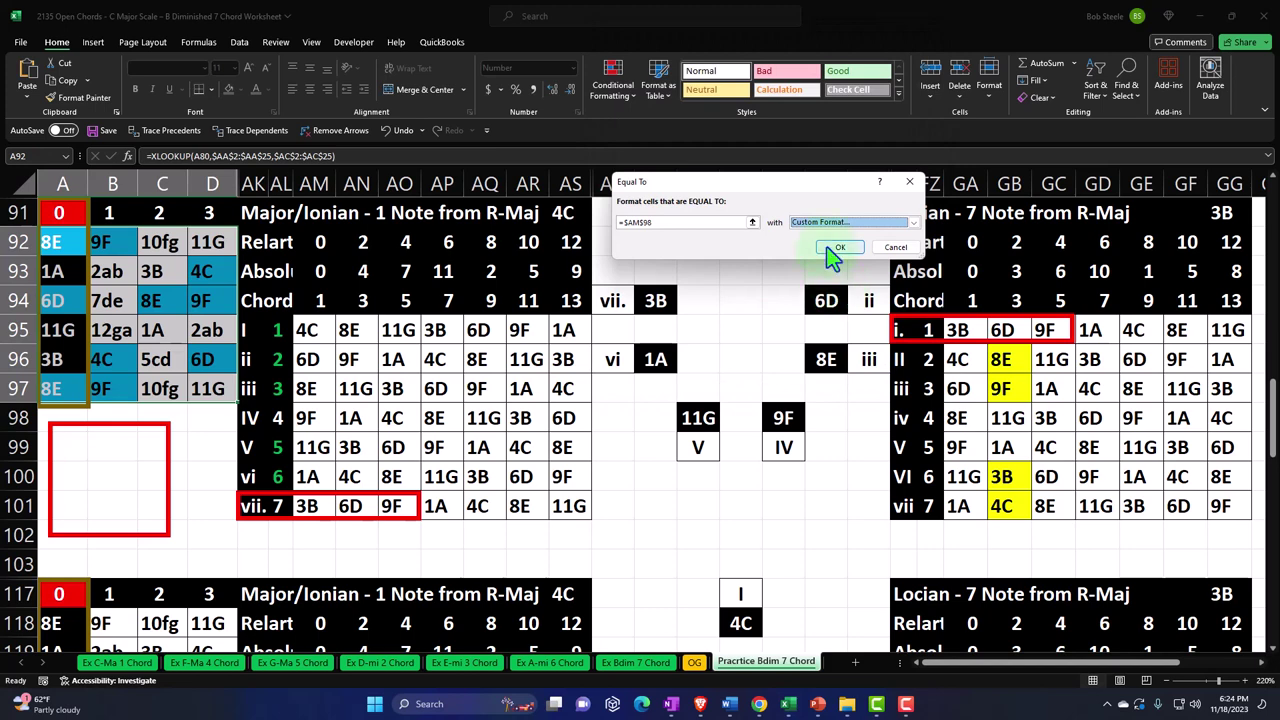
click(838, 248)
- Add an Equal To conditional format to A92:D97 that fills cells matching AM99 with light blue
click(618, 90)
mouse_move(631, 123)
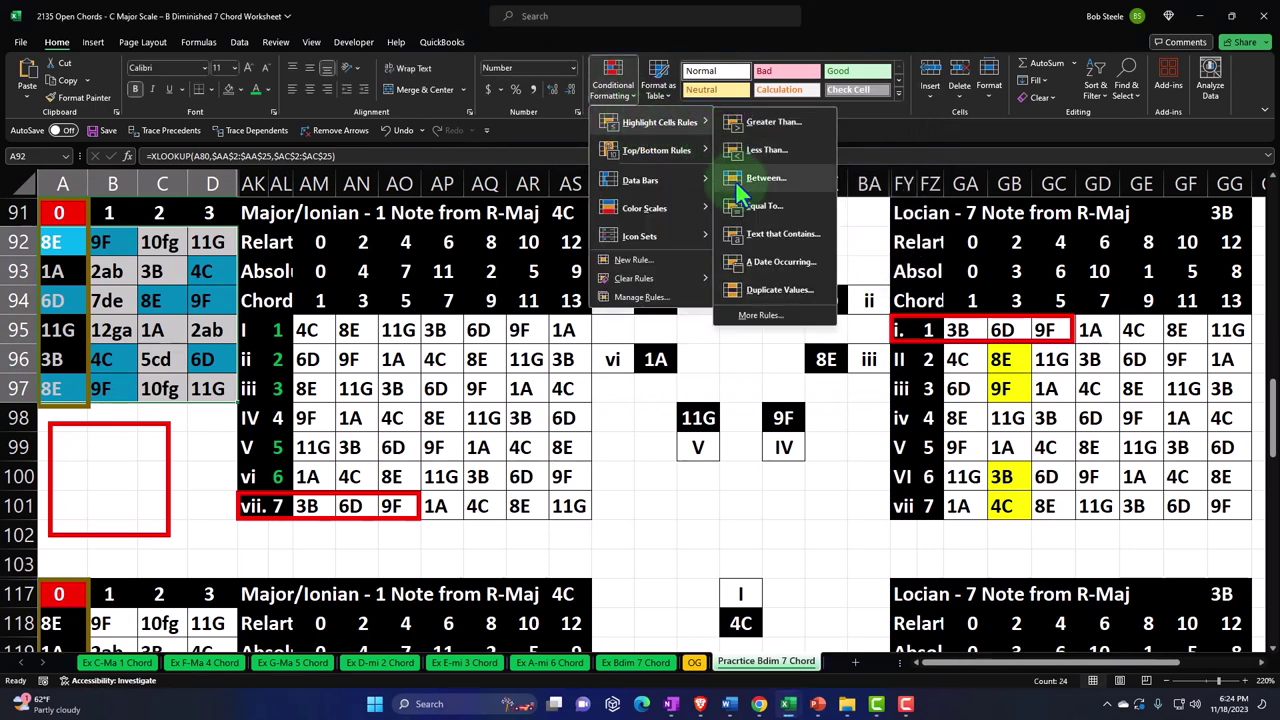
click(760, 206)
click(318, 447)
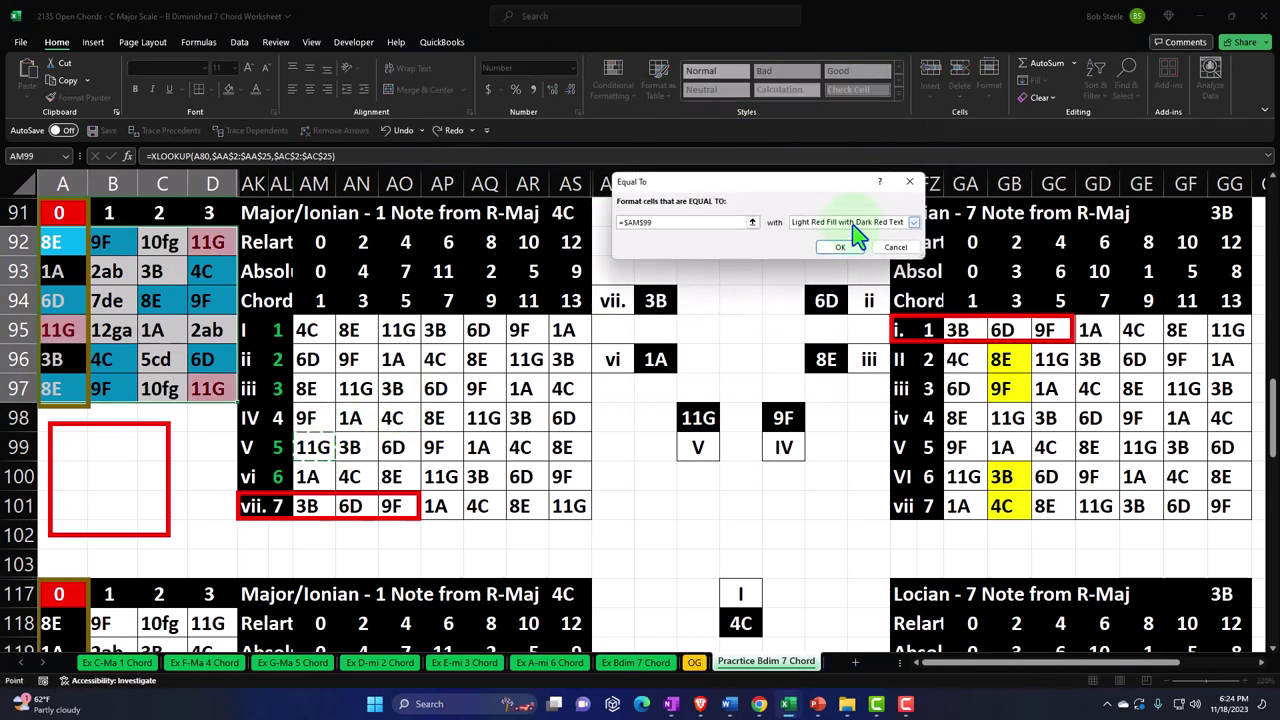
click(855, 223)
click(855, 287)
click(686, 185)
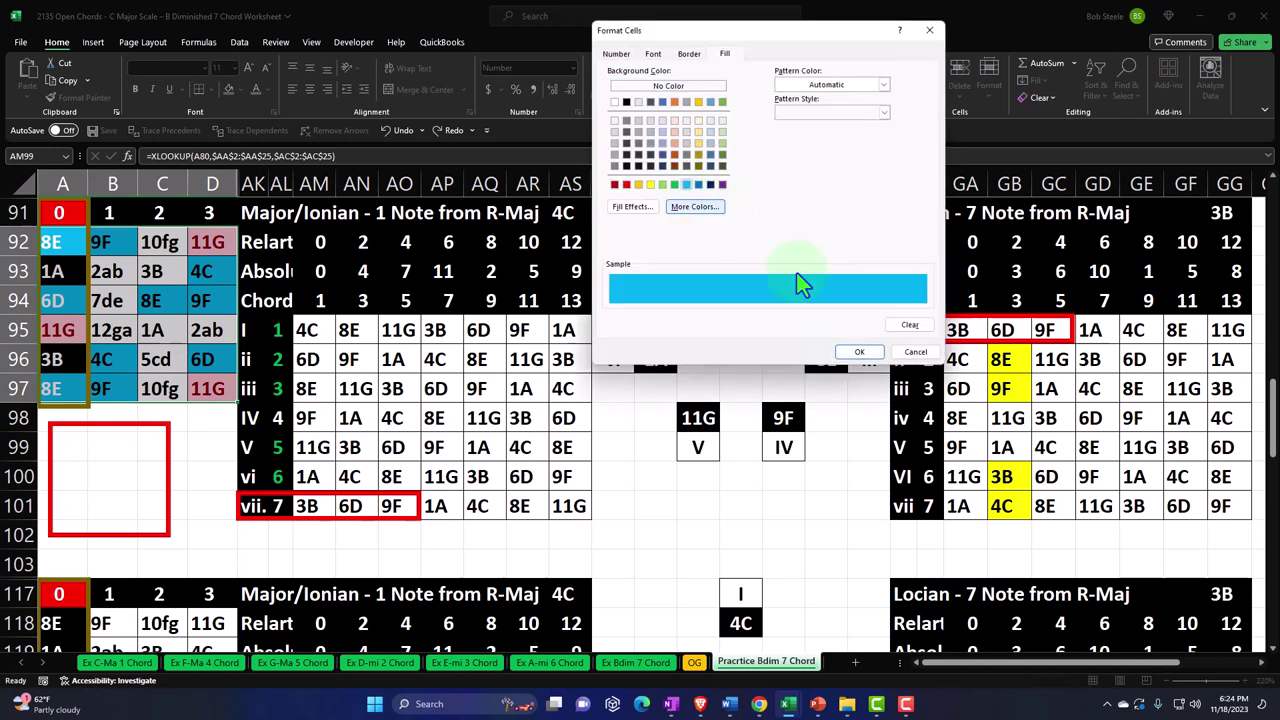
click(863, 352)
click(838, 250)
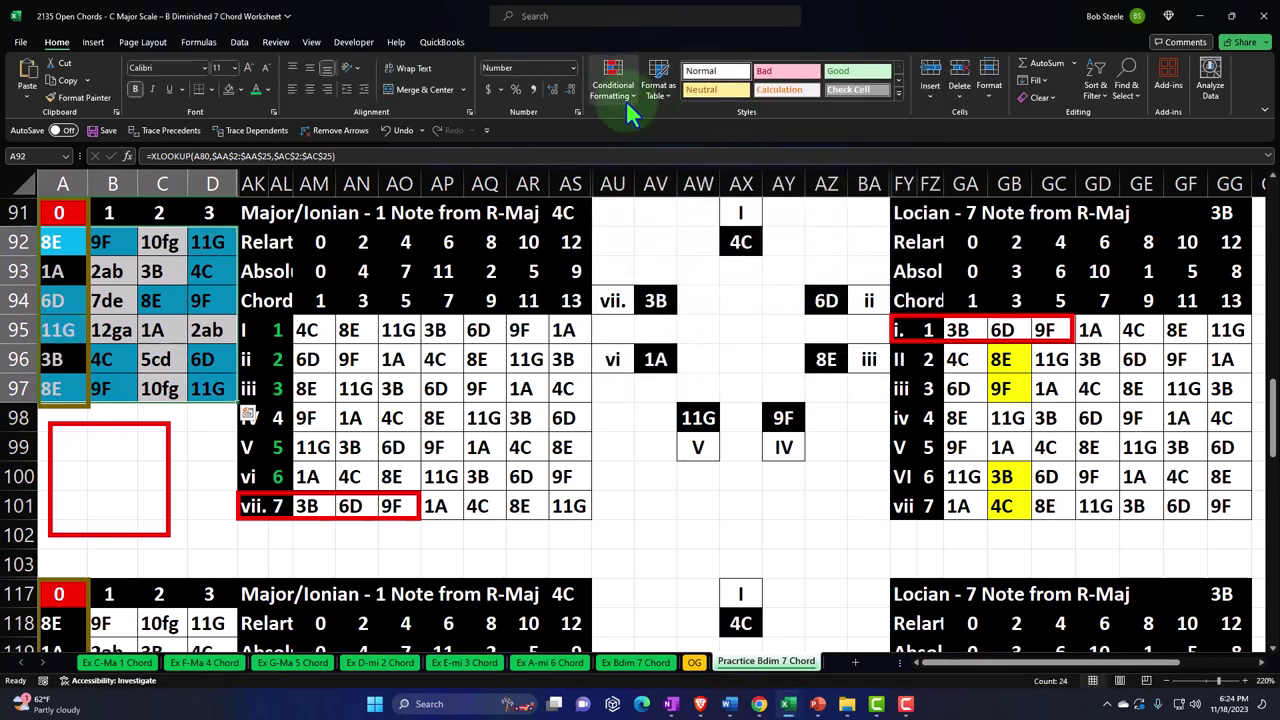
- Add an Equal To conditional format to A92:D97 that fills cells matching AM100 with light blue
click(622, 95)
mouse_move(632, 130)
click(760, 206)
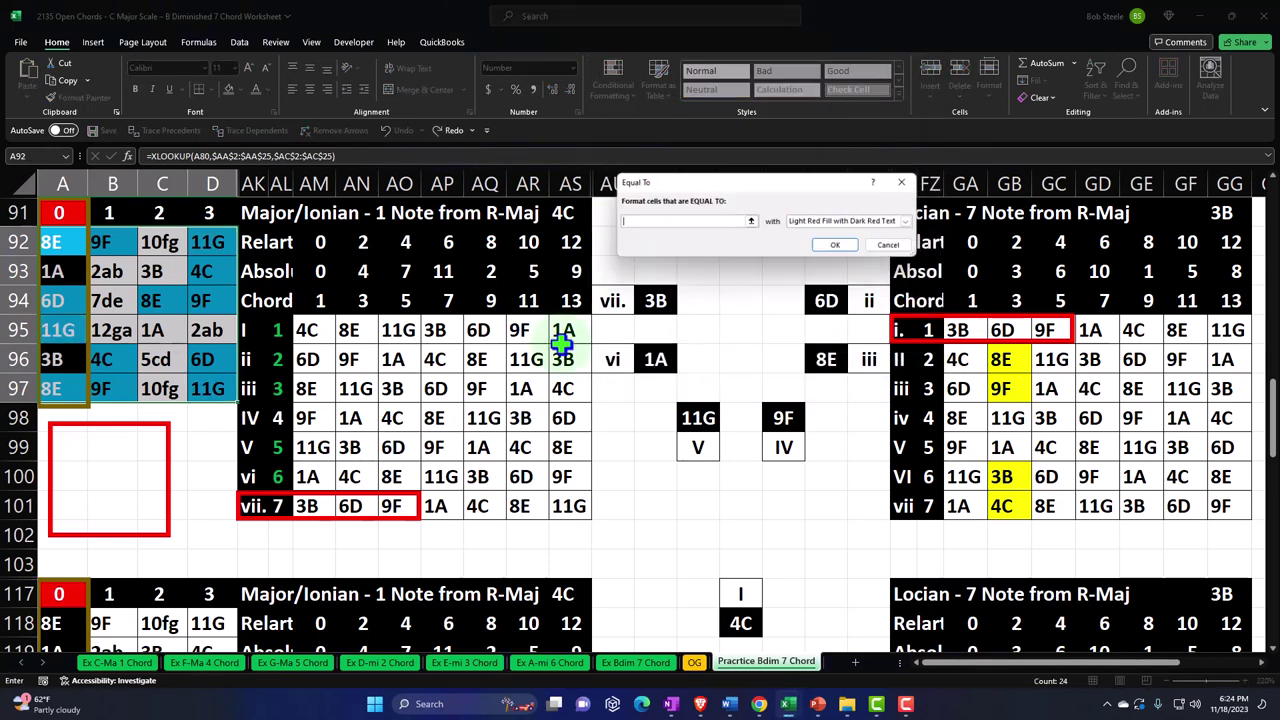
click(326, 468)
click(809, 224)
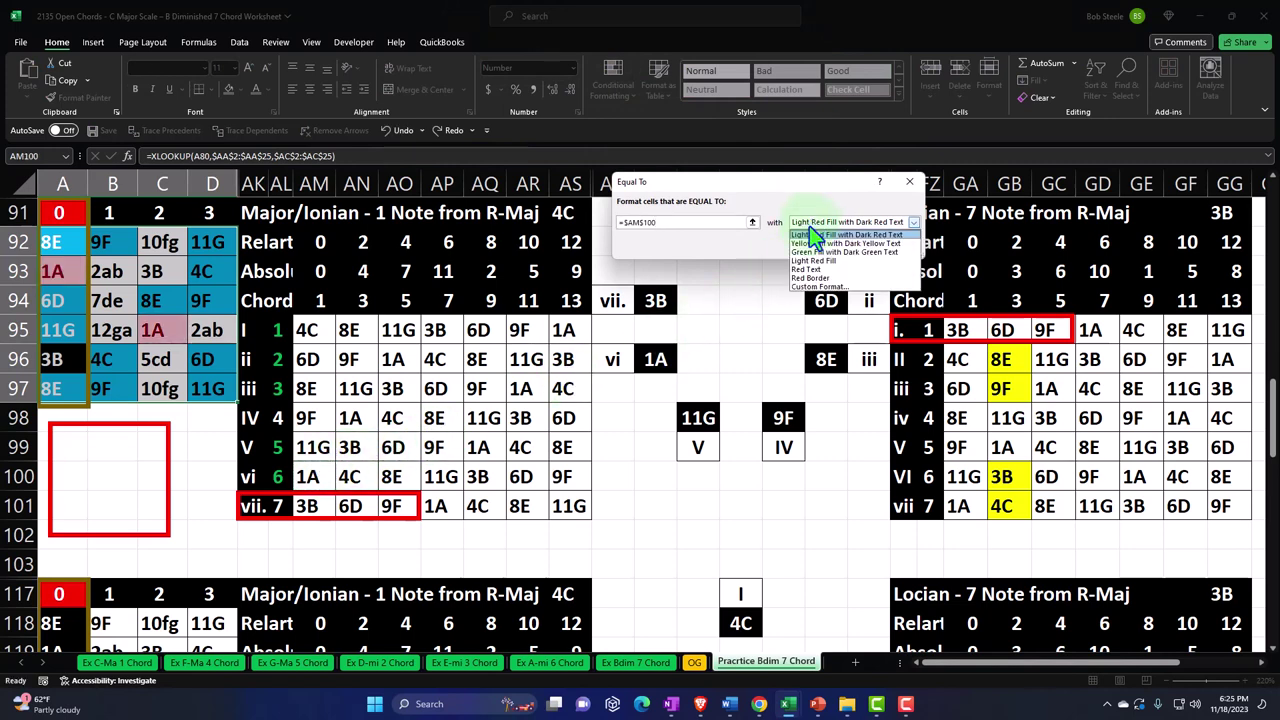
click(816, 287)
click(687, 184)
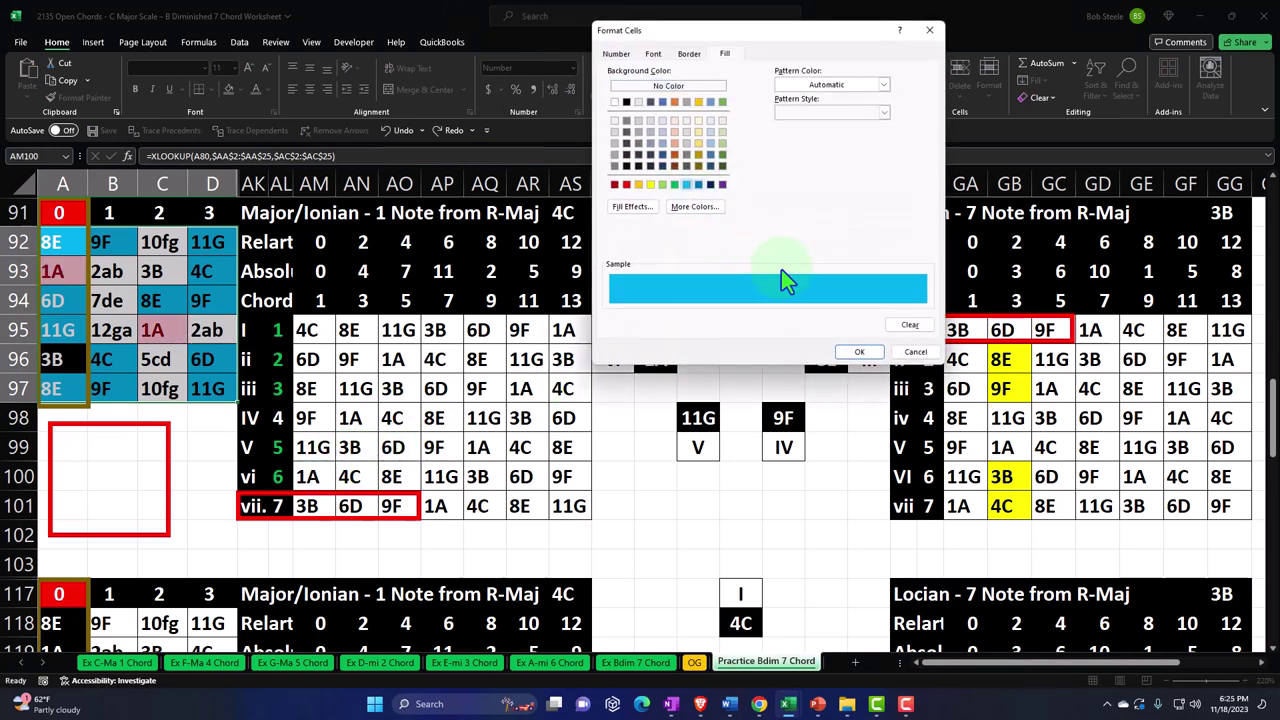
click(862, 352)
click(828, 256)
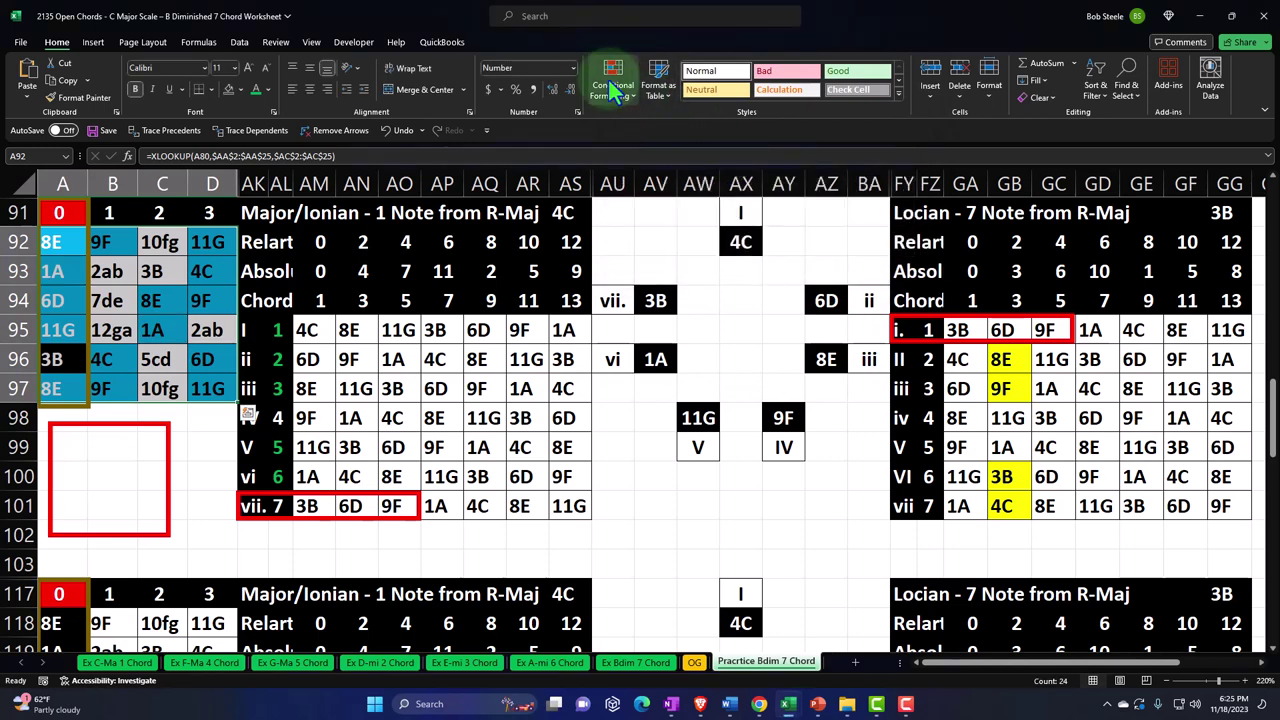
- Add an Equal To conditional format to A92:D97 that fills cells matching AM101 with light blue
click(612, 78)
mouse_move(623, 124)
click(756, 209)
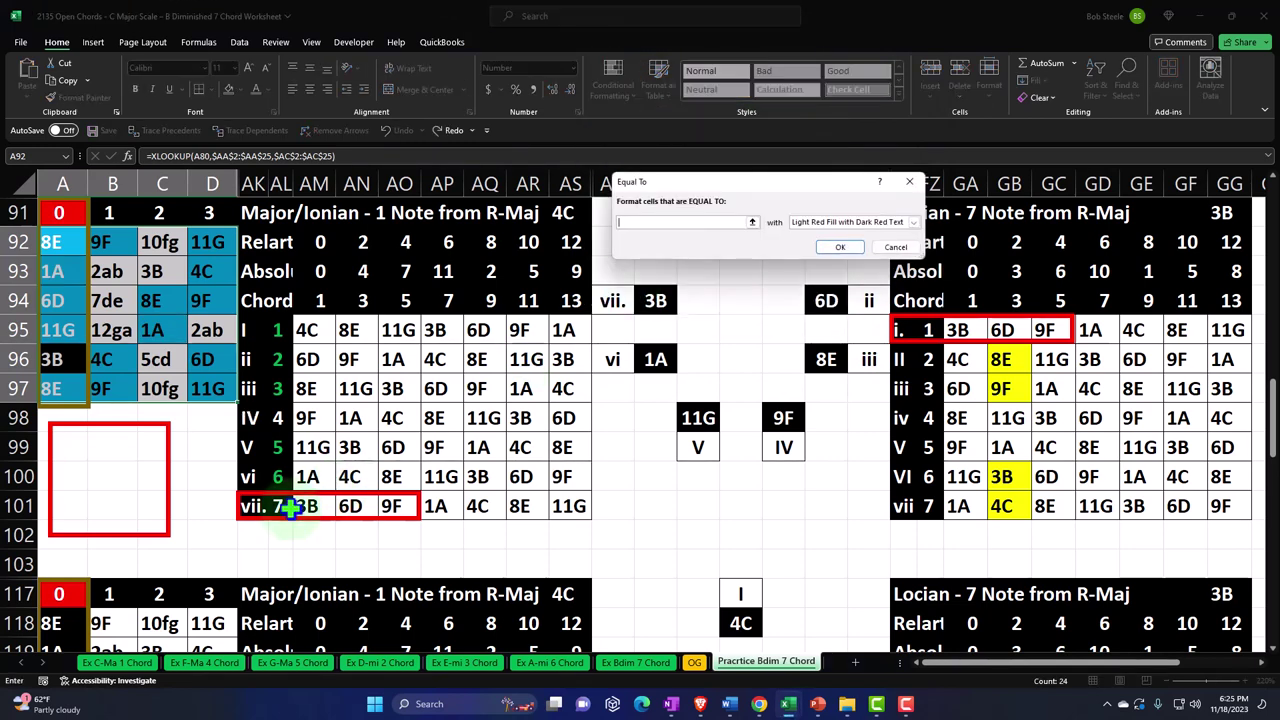
click(313, 508)
click(818, 223)
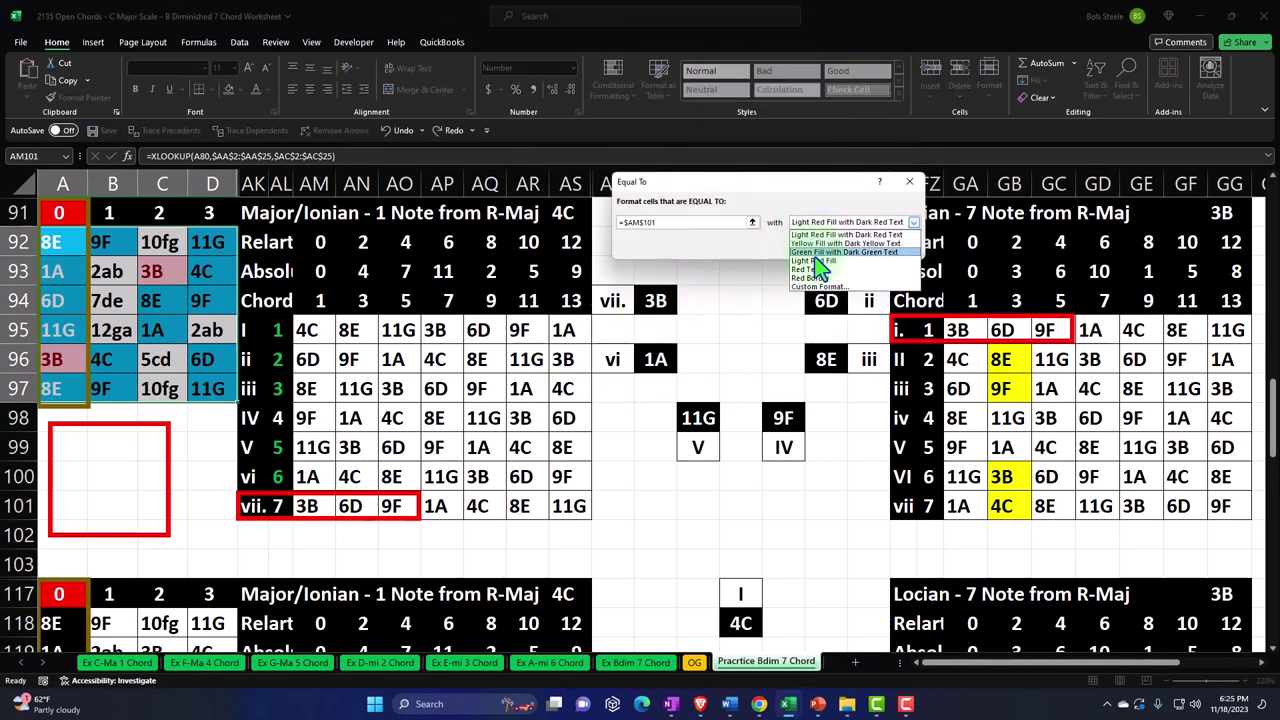
click(812, 288)
click(686, 184)
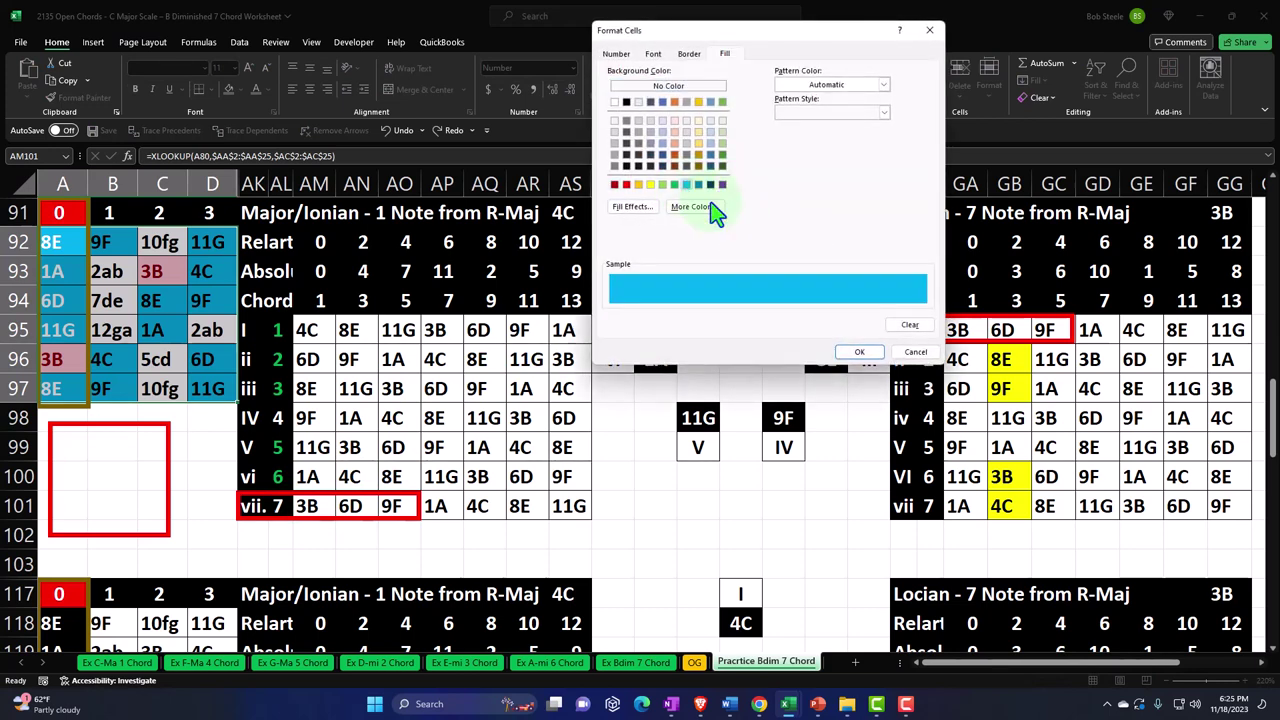
click(845, 348)
click(828, 247)
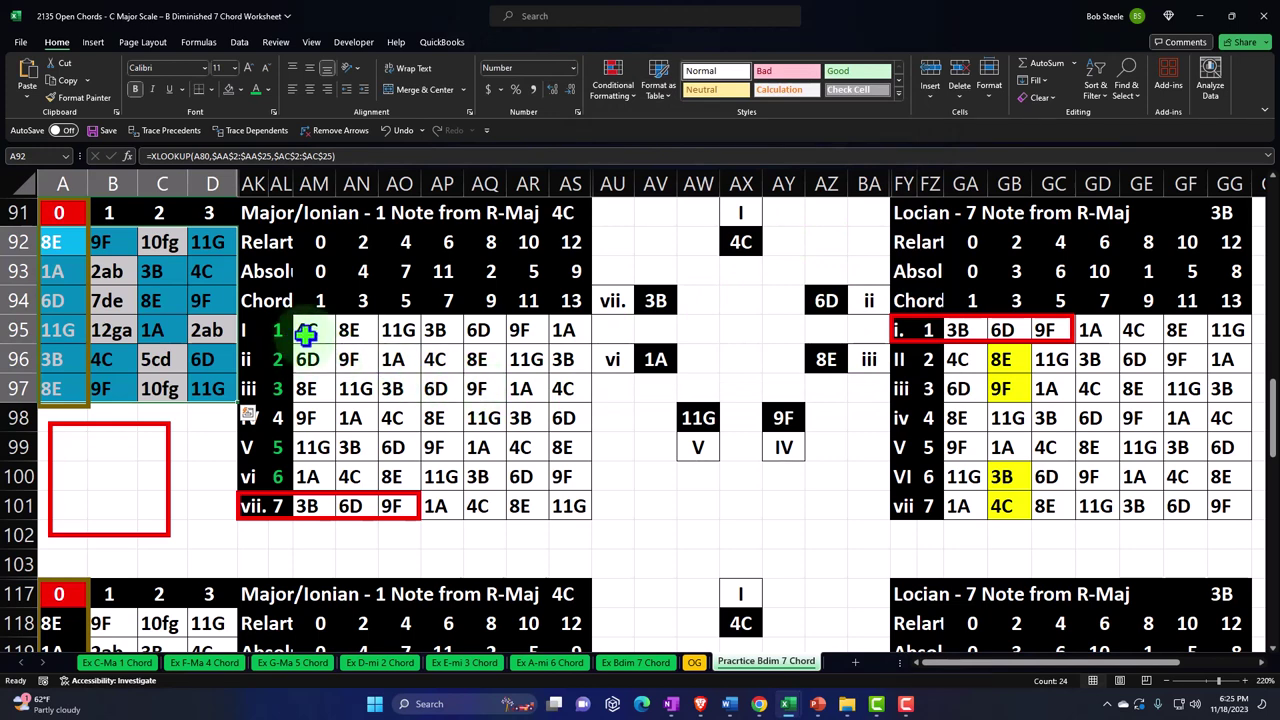
- Add an Equal To conditional format to A92:D97 that fills cells matching AM95 with green
drag(286, 332, 283, 395)
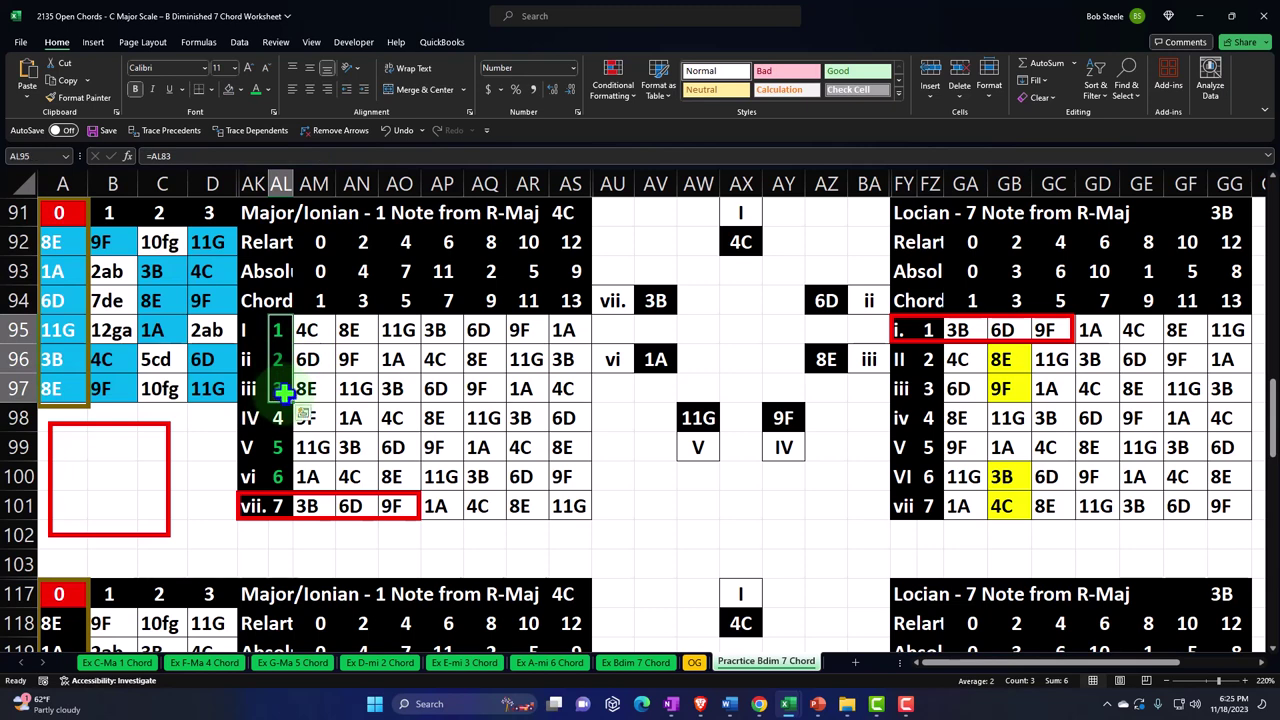
click(198, 428)
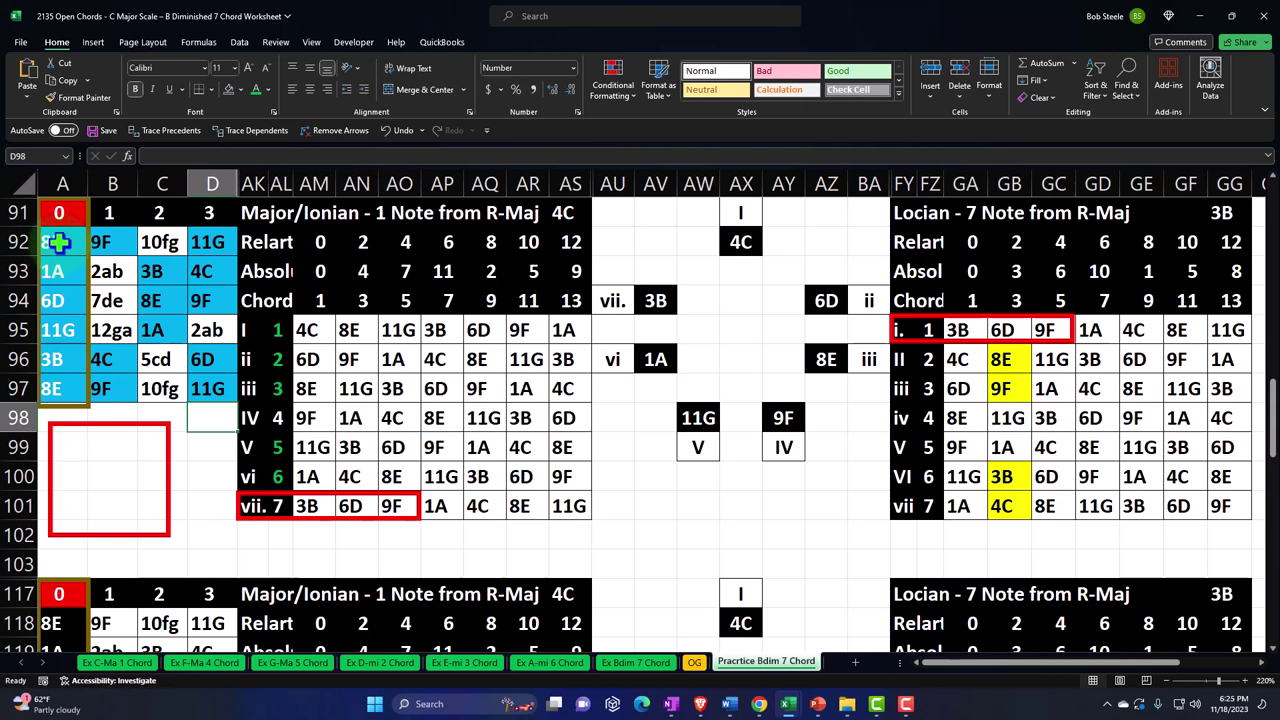
drag(57, 242, 192, 390)
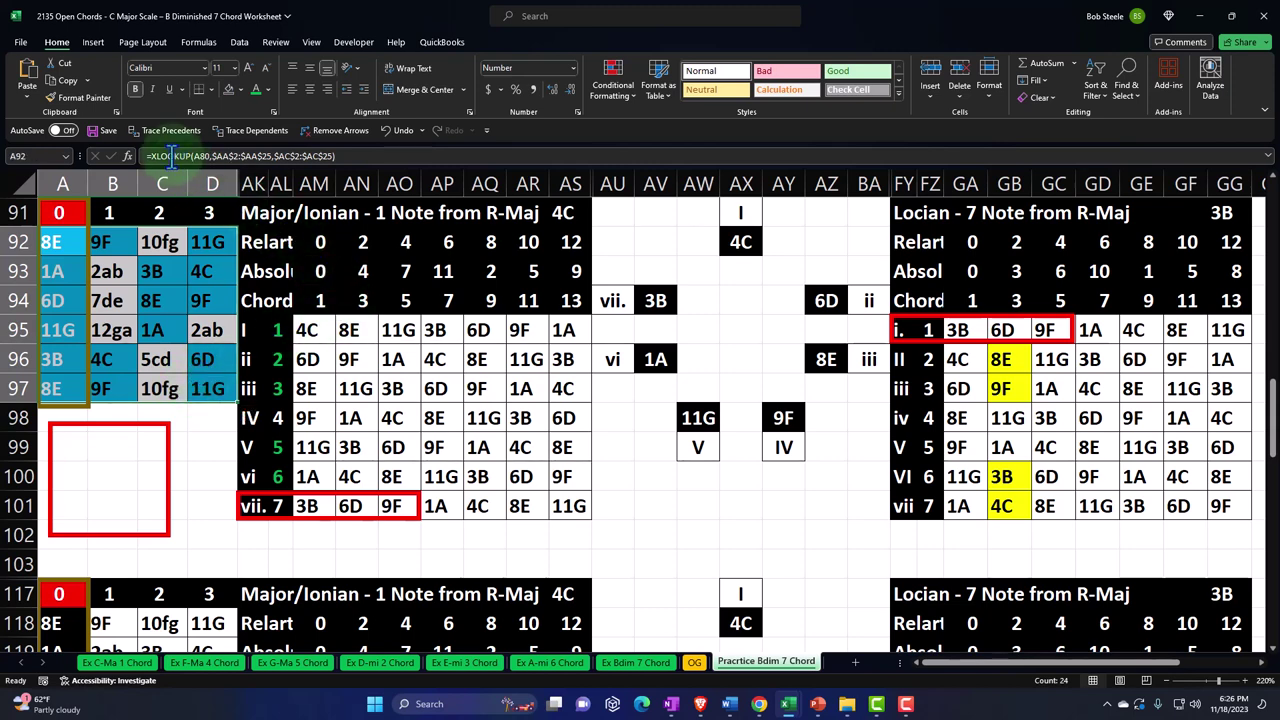
click(610, 88)
mouse_move(665, 122)
click(745, 207)
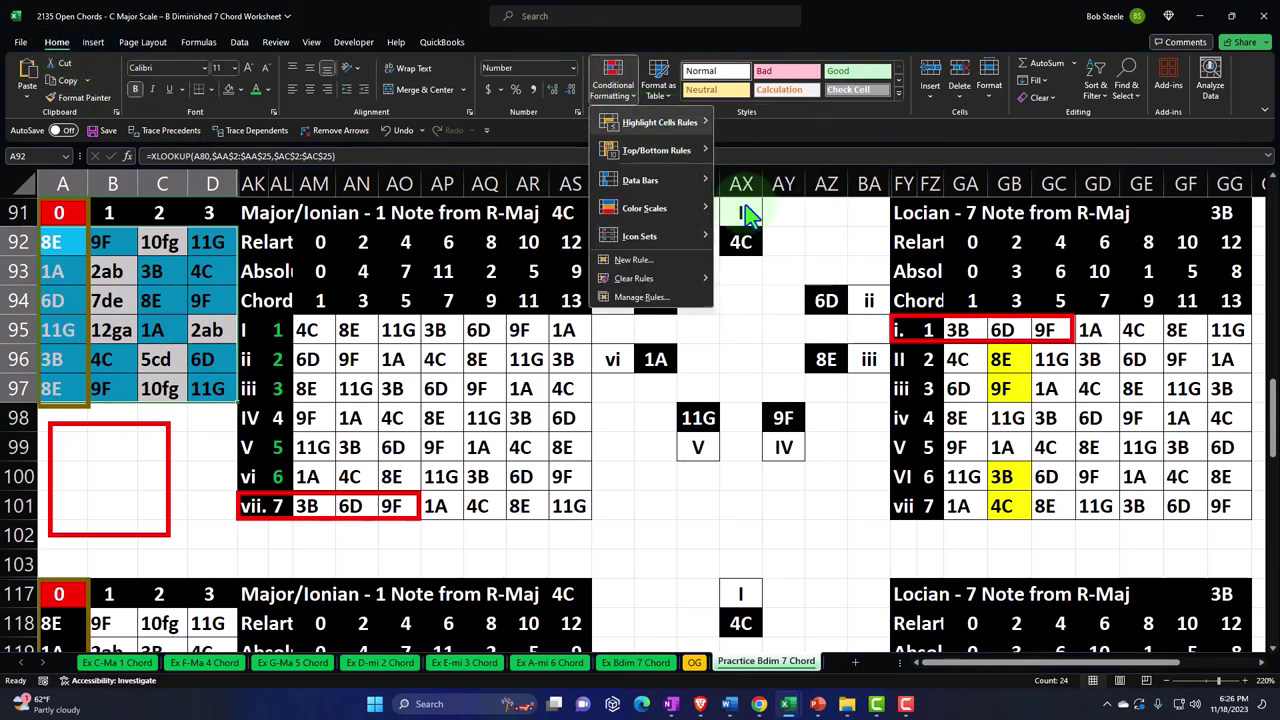
click(306, 330)
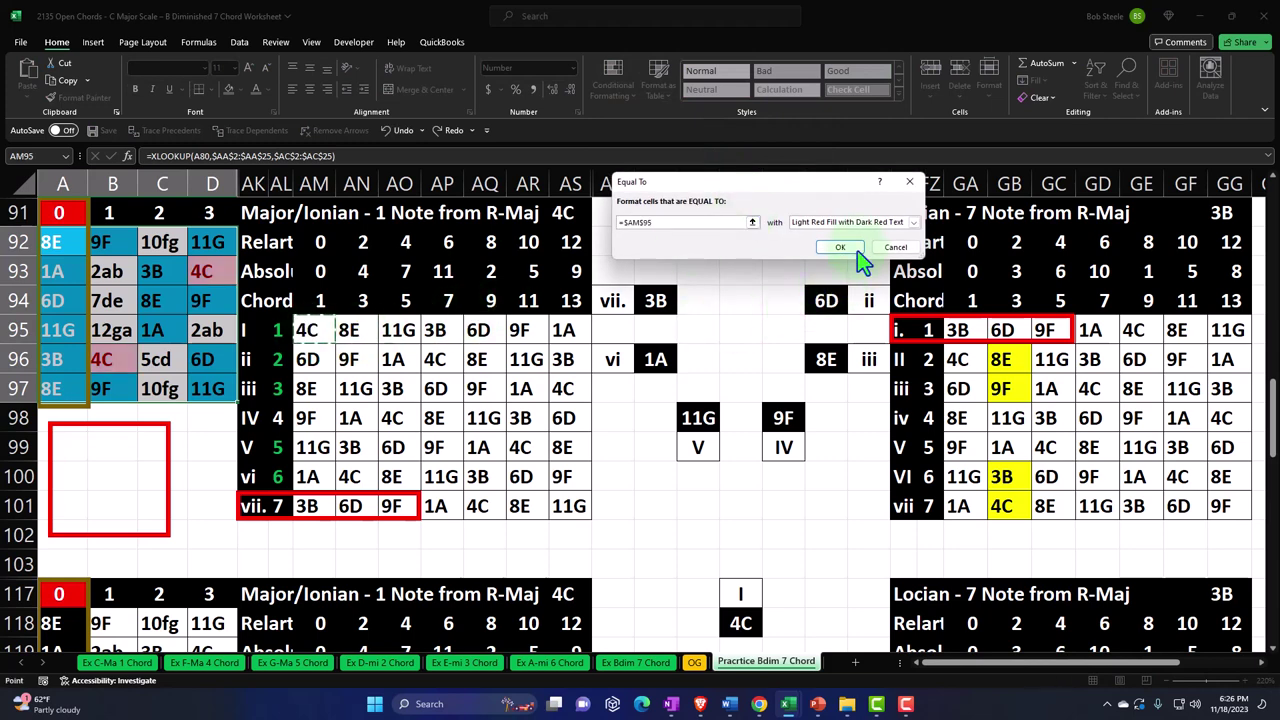
click(853, 224)
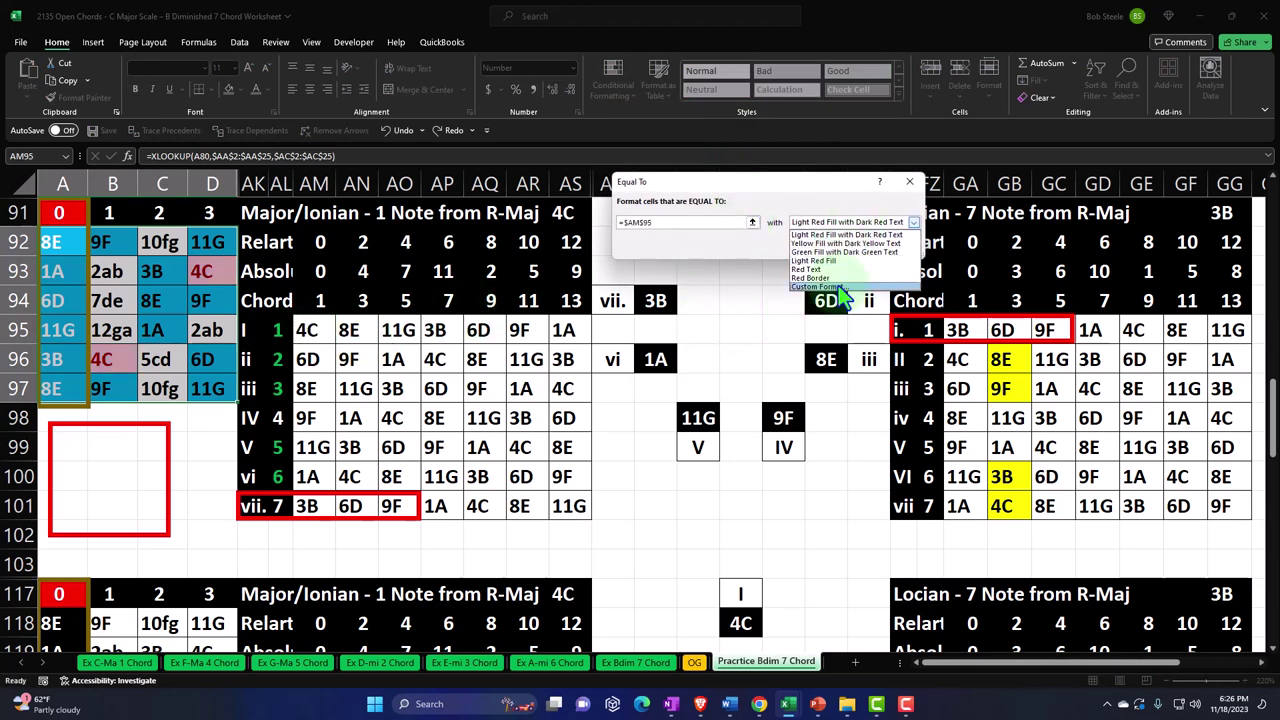
click(830, 287)
click(674, 185)
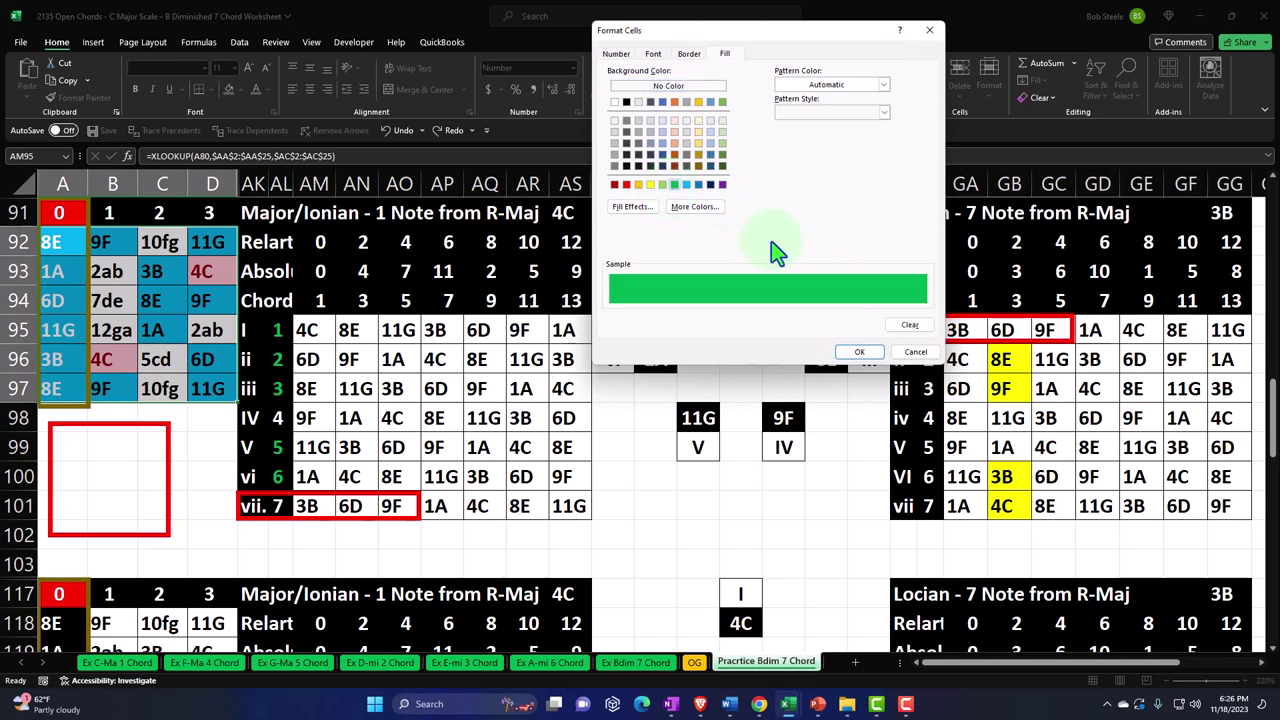
click(860, 352)
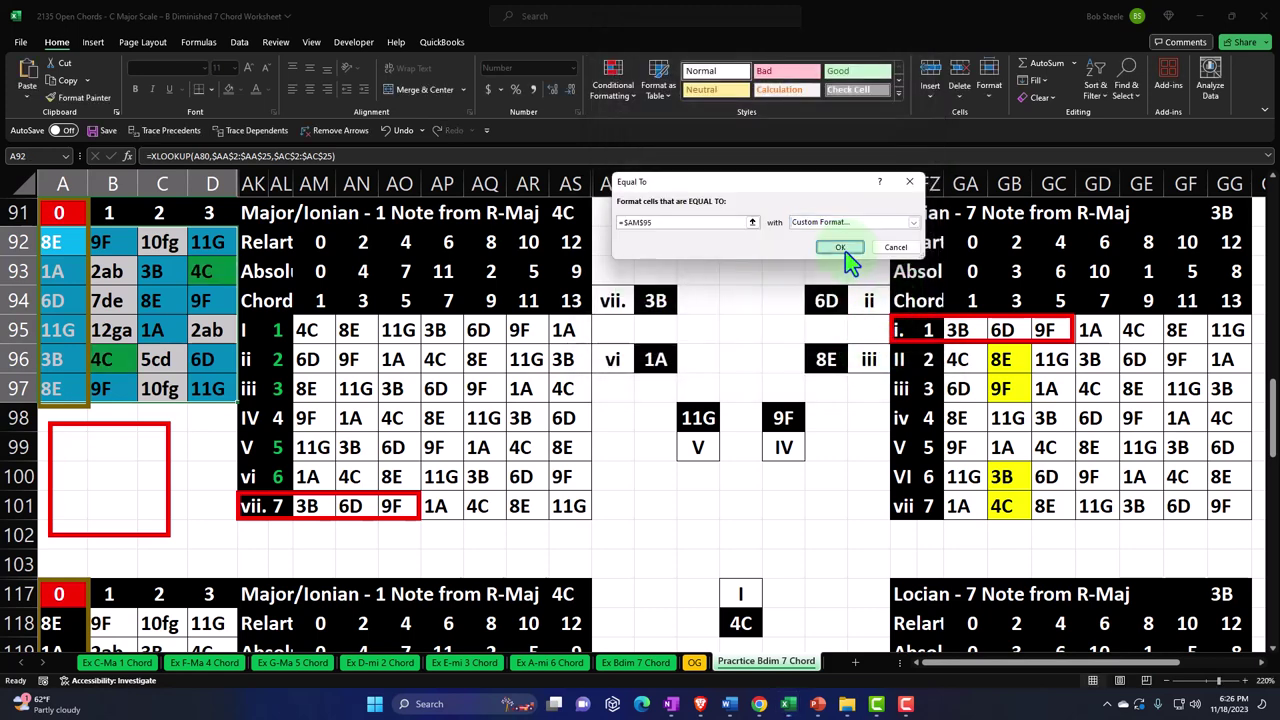
click(840, 248)
- Add an Equal To conditional format to A92:D97 that fills cells matching AM96 with green
click(618, 86)
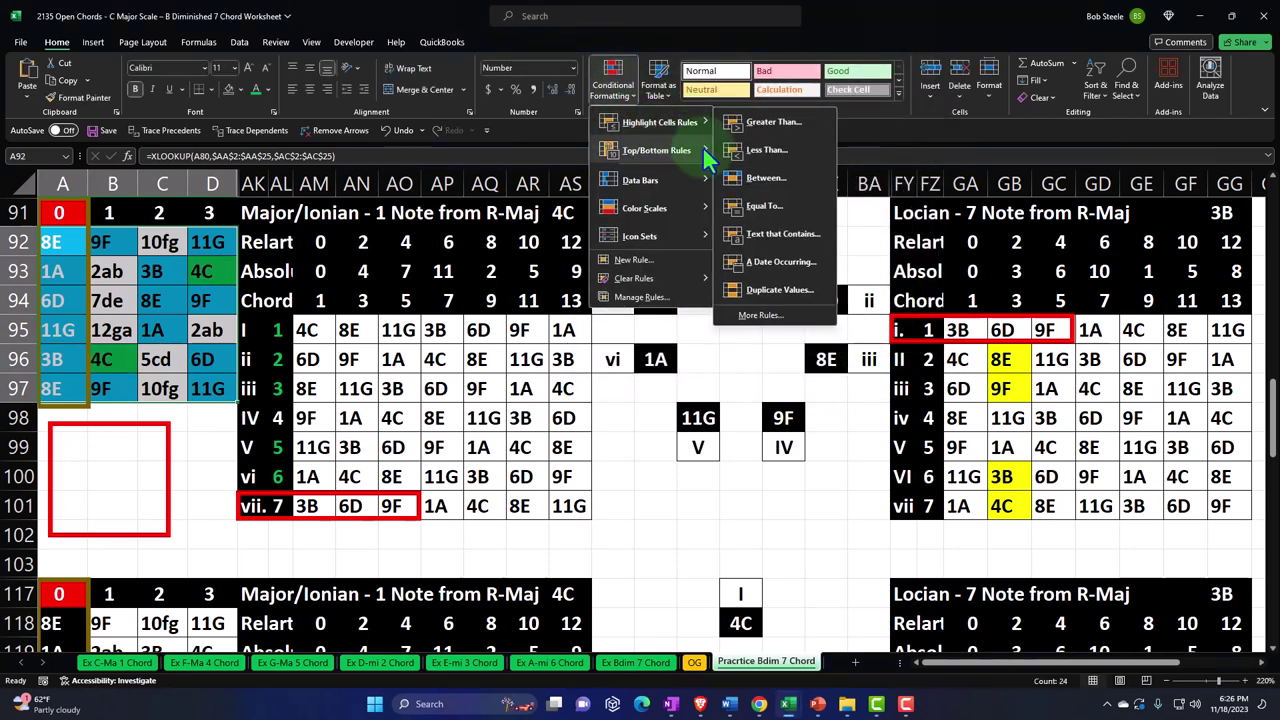
click(764, 205)
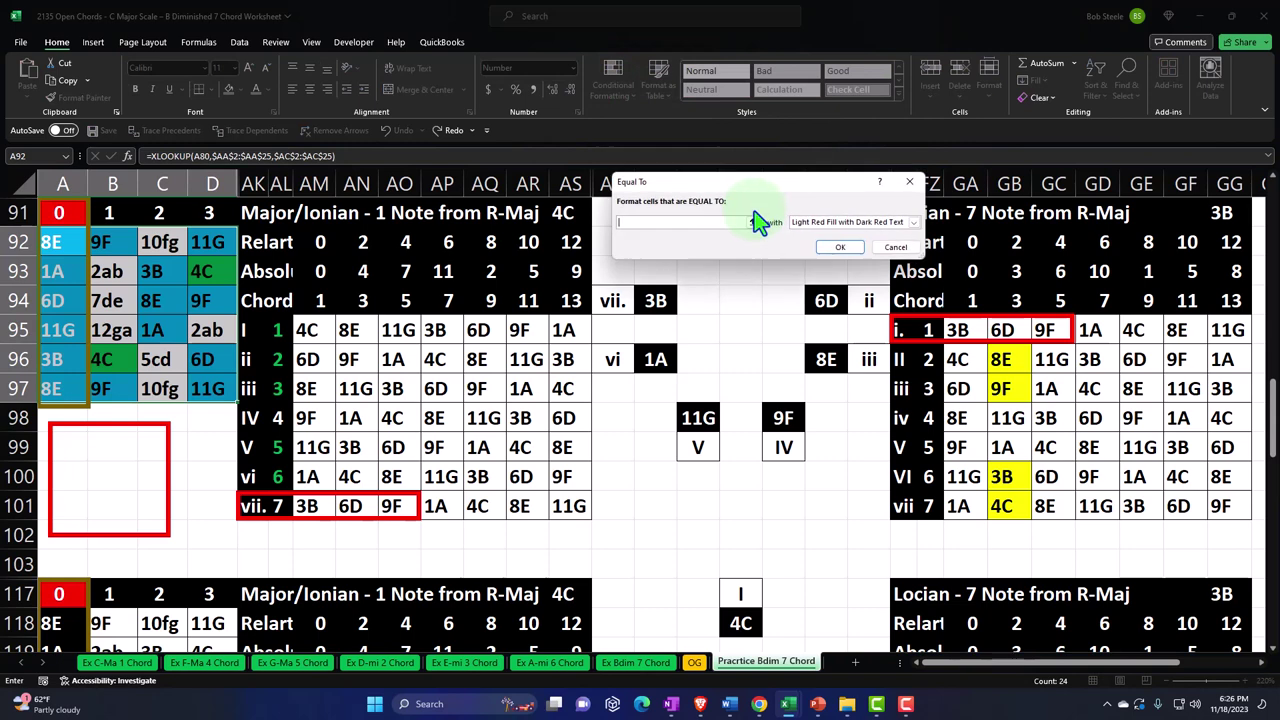
click(310, 360)
click(843, 250)
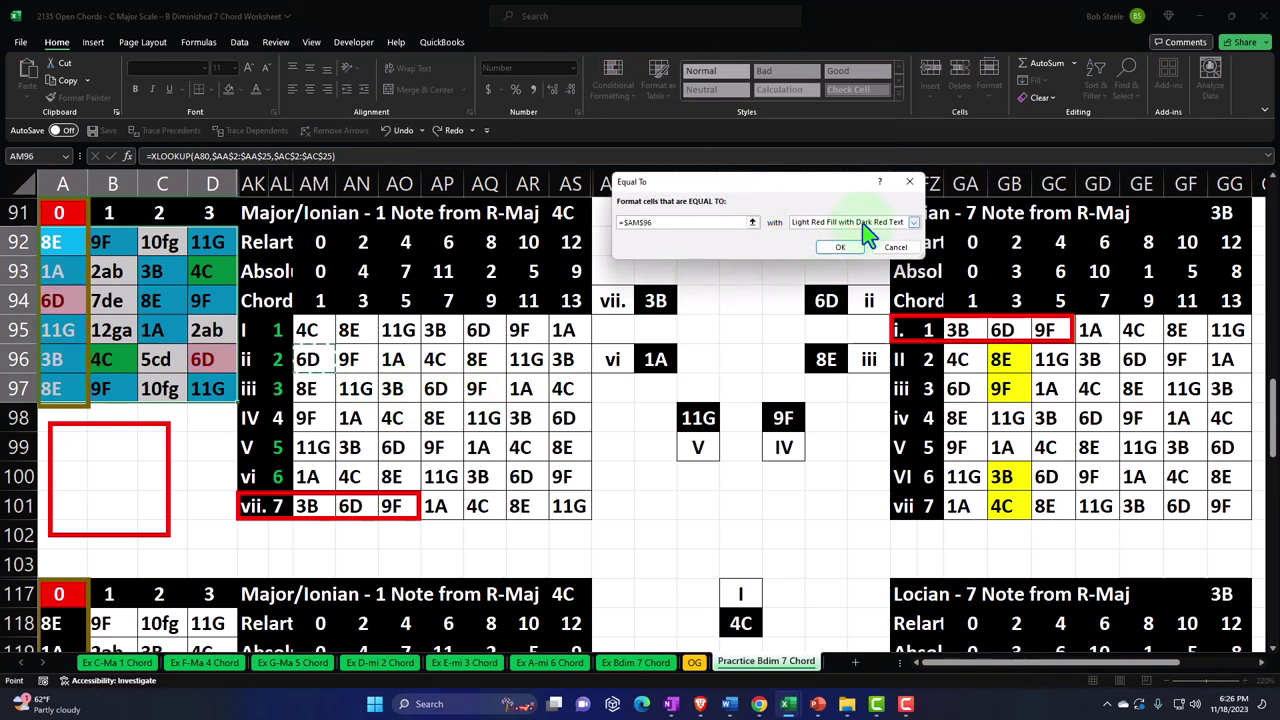
click(866, 228)
click(822, 287)
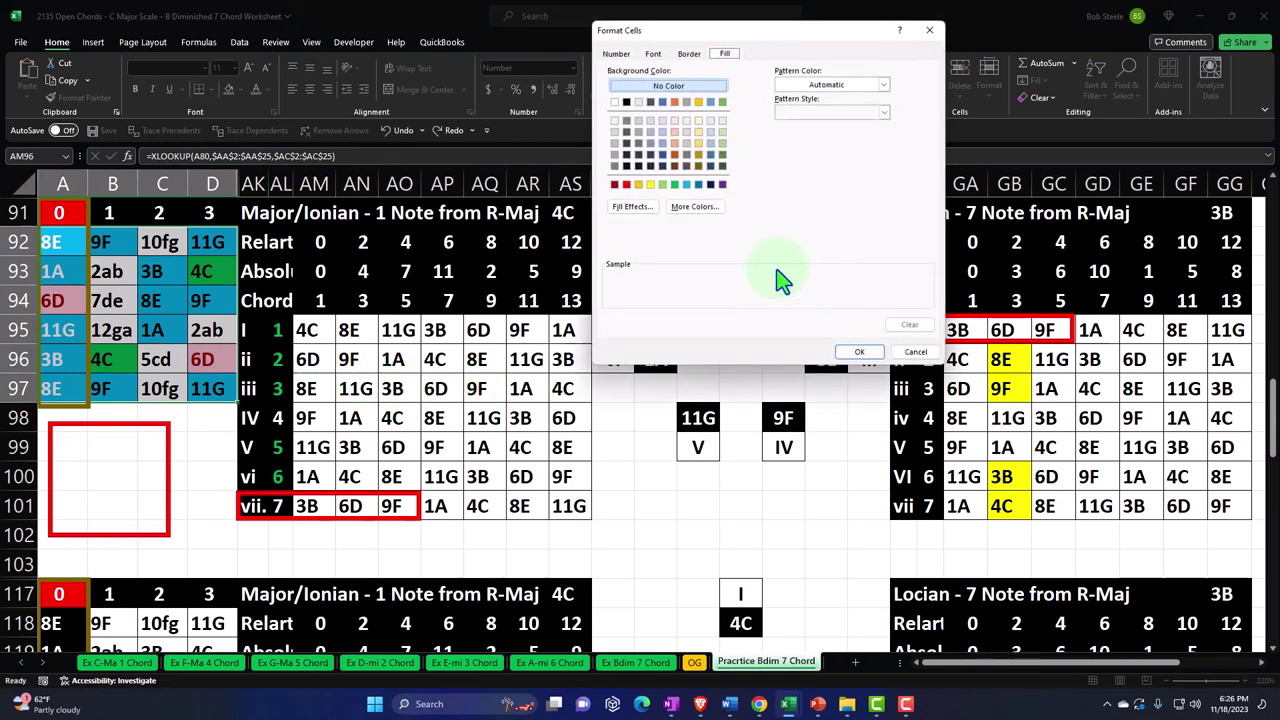
click(675, 185)
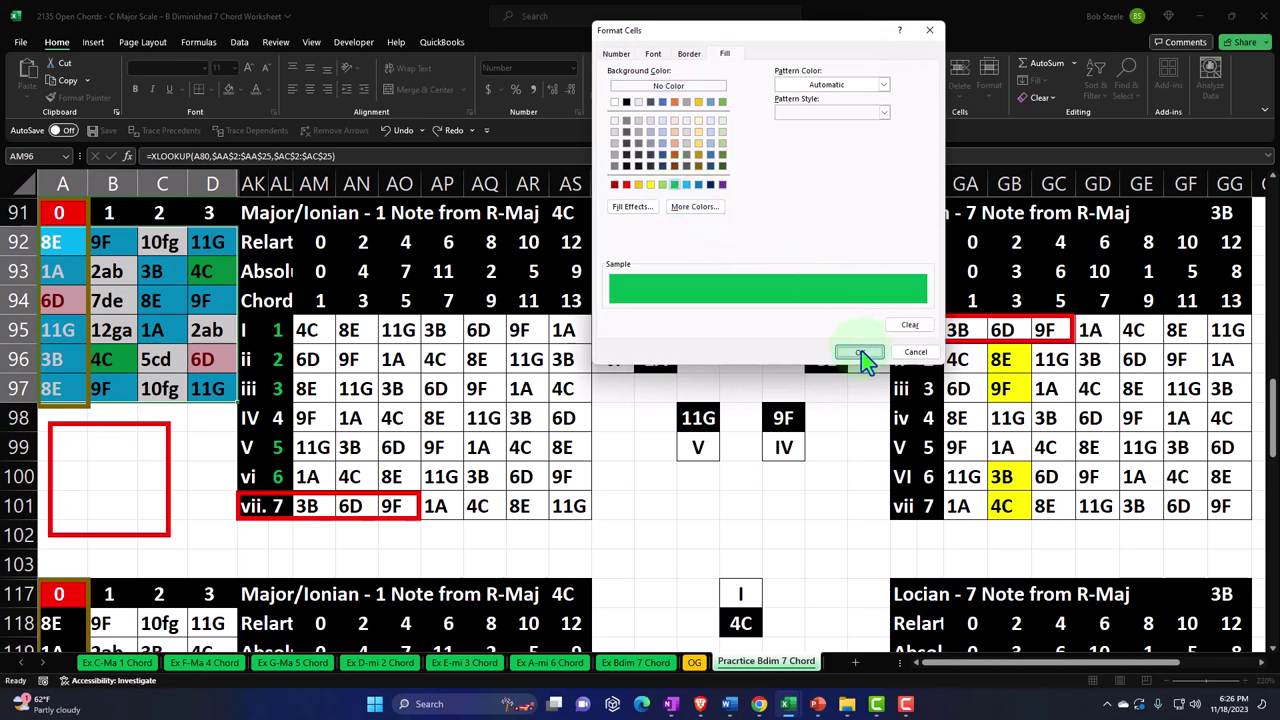
click(859, 352)
click(857, 251)
- Add an Equal To conditional format to A92:D97 that fills cells matching AM97 with green
click(609, 90)
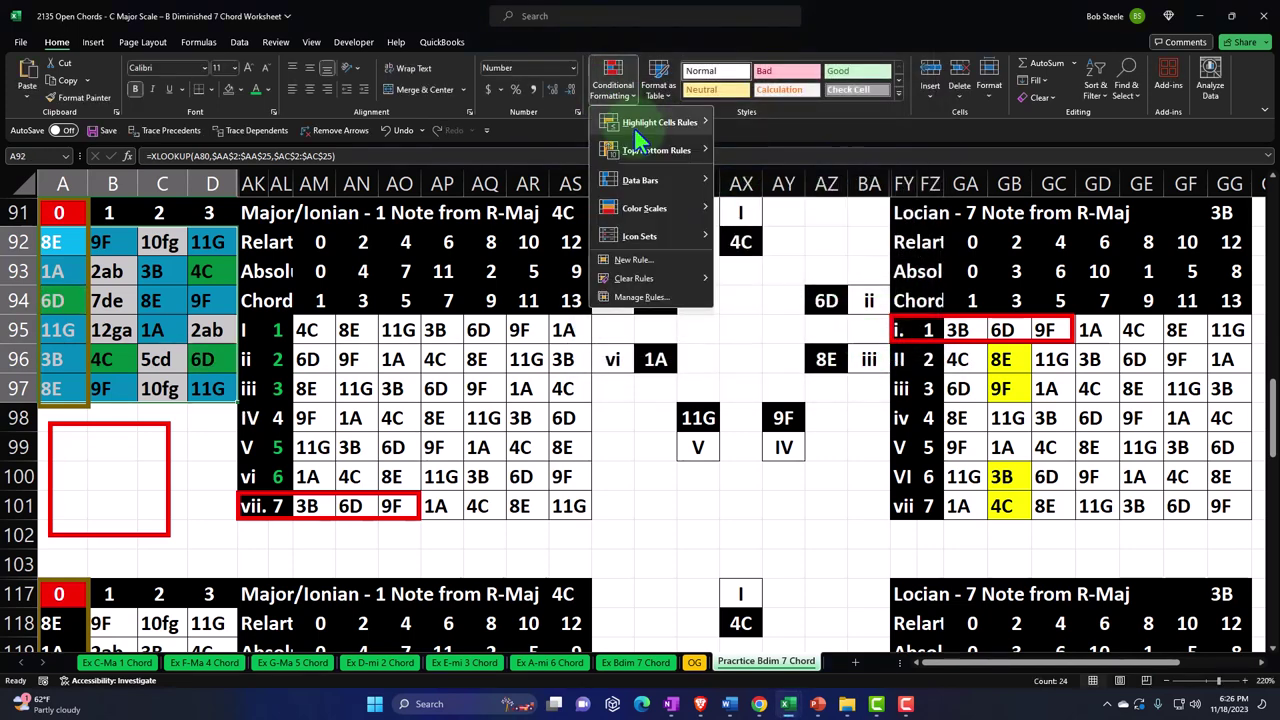
click(790, 195)
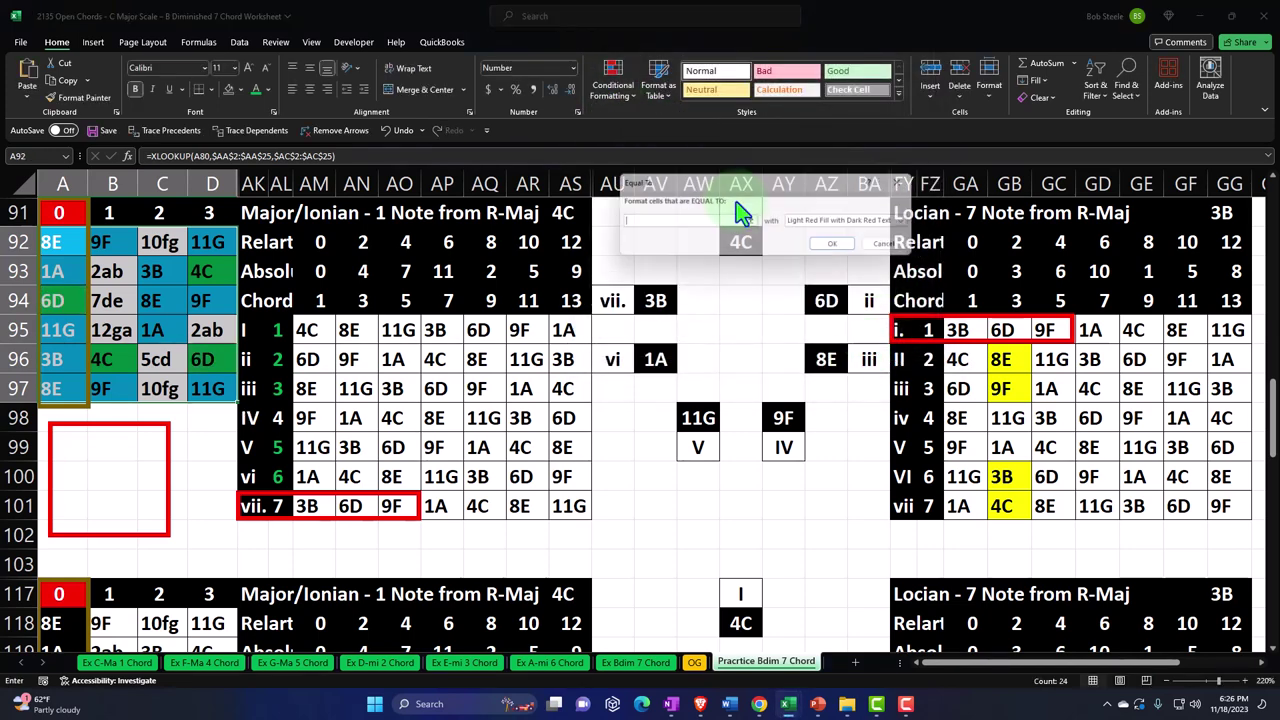
click(310, 388)
click(842, 224)
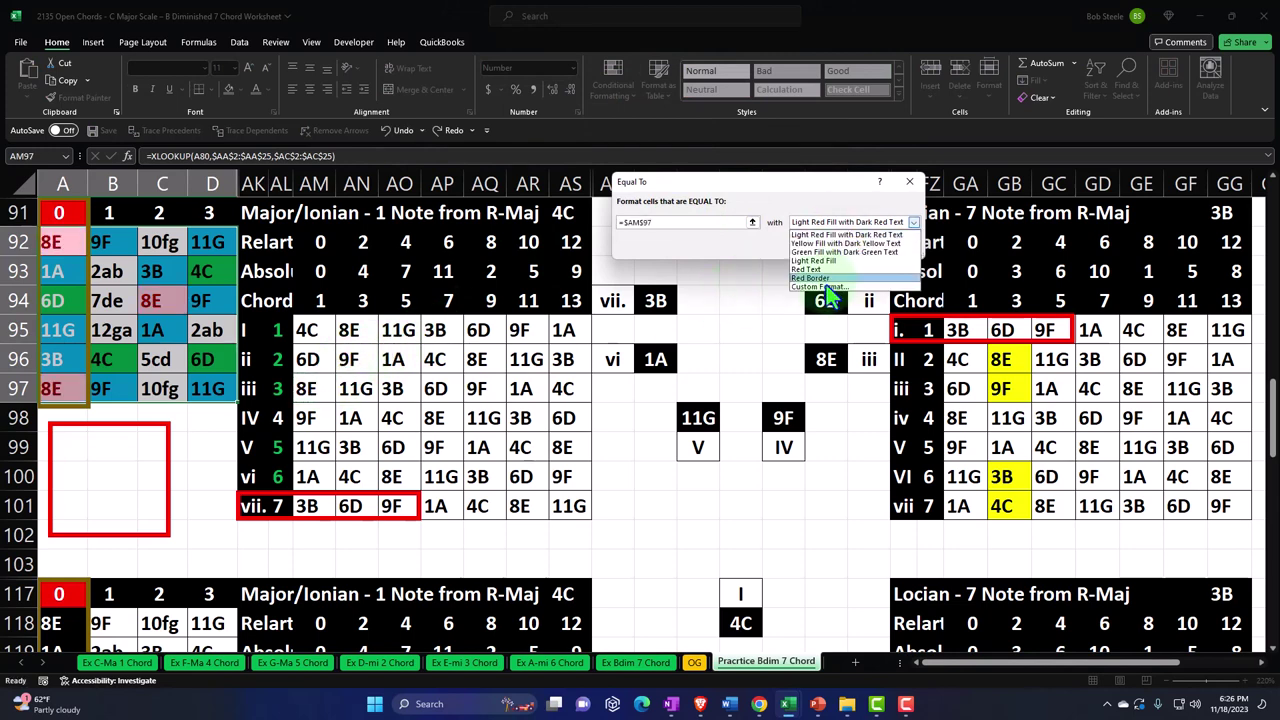
click(826, 288)
click(674, 184)
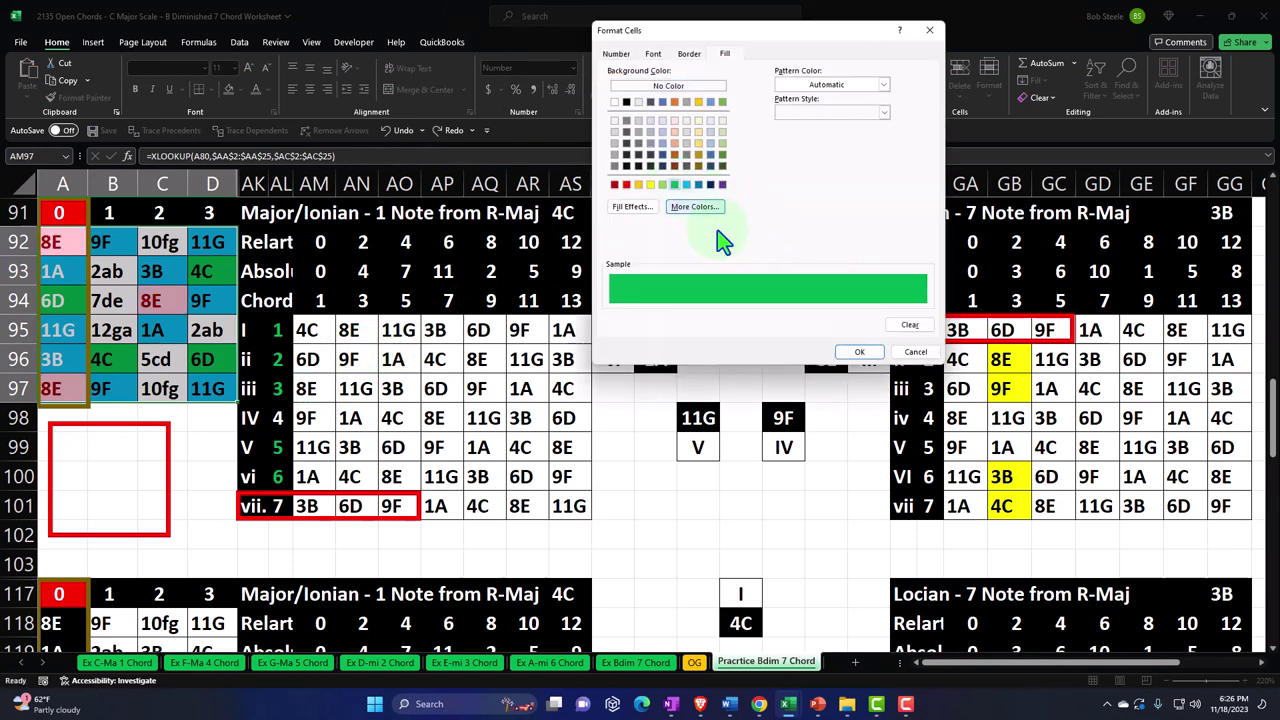
click(859, 351)
click(842, 250)
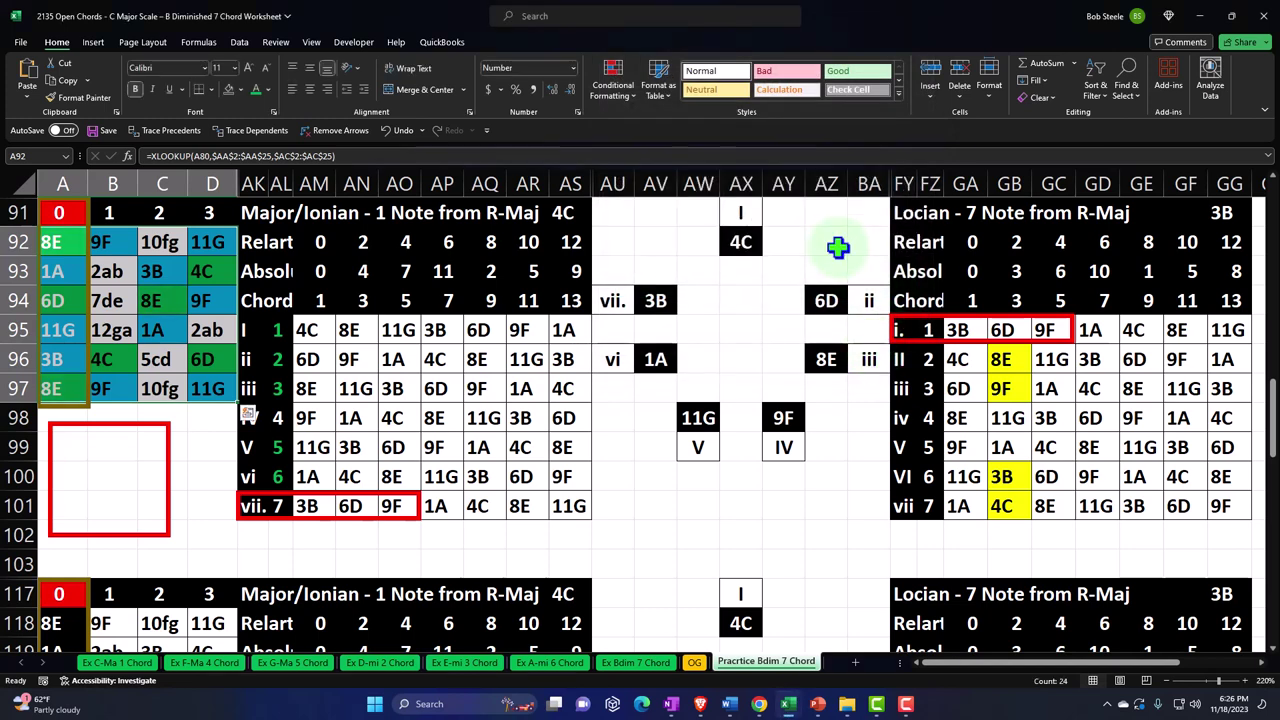
- Add an Equal To conditional format to A92:D97 that fills cells matching AM99 with green
click(606, 84)
mouse_move(675, 119)
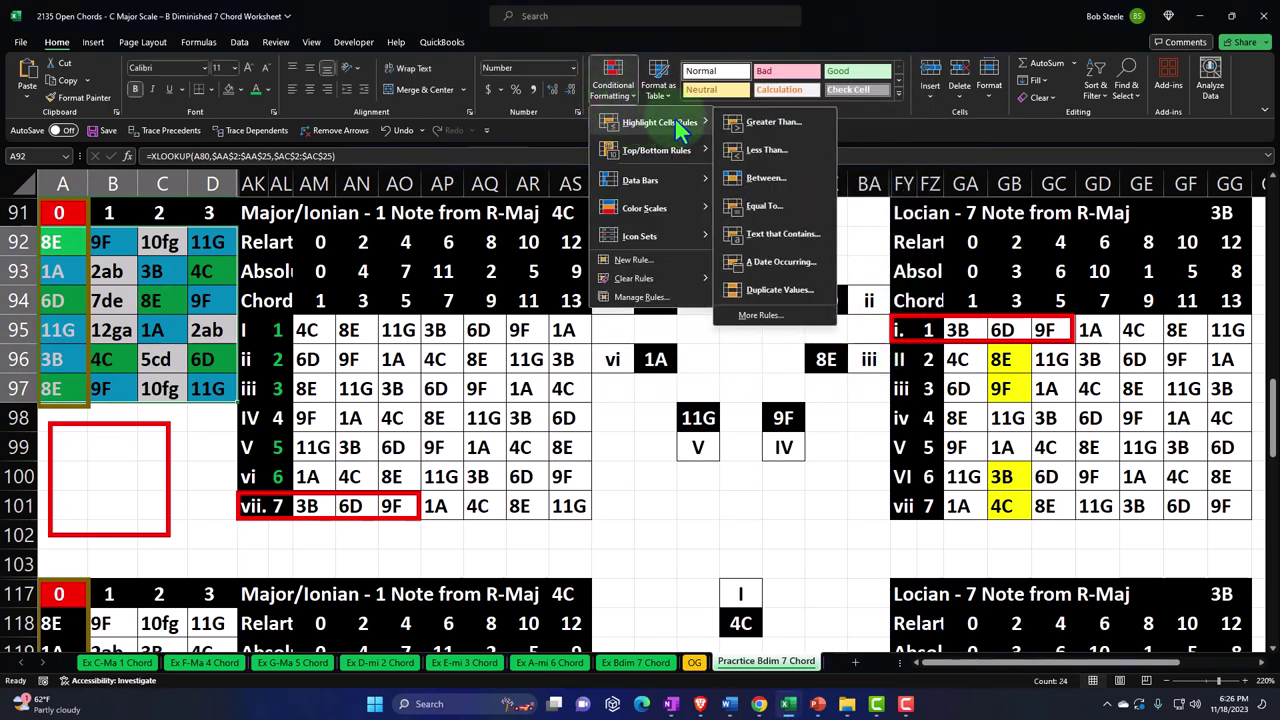
click(770, 212)
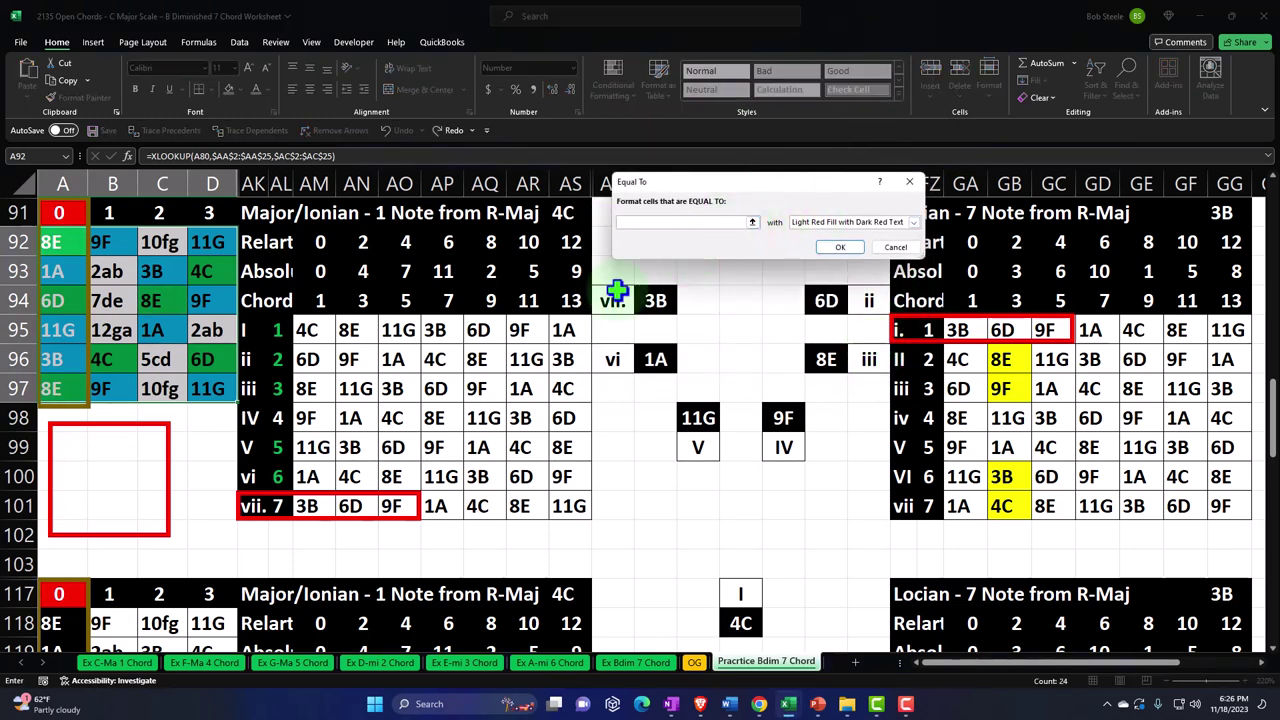
click(313, 447)
click(818, 235)
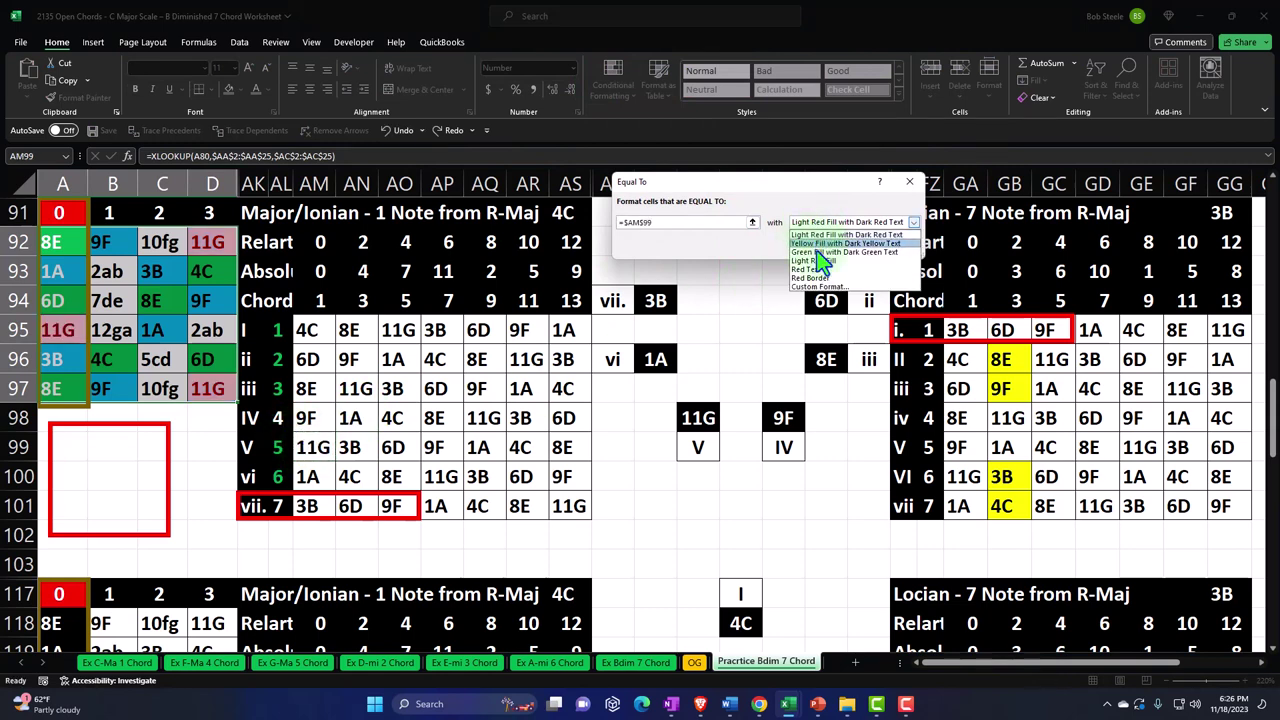
click(820, 306)
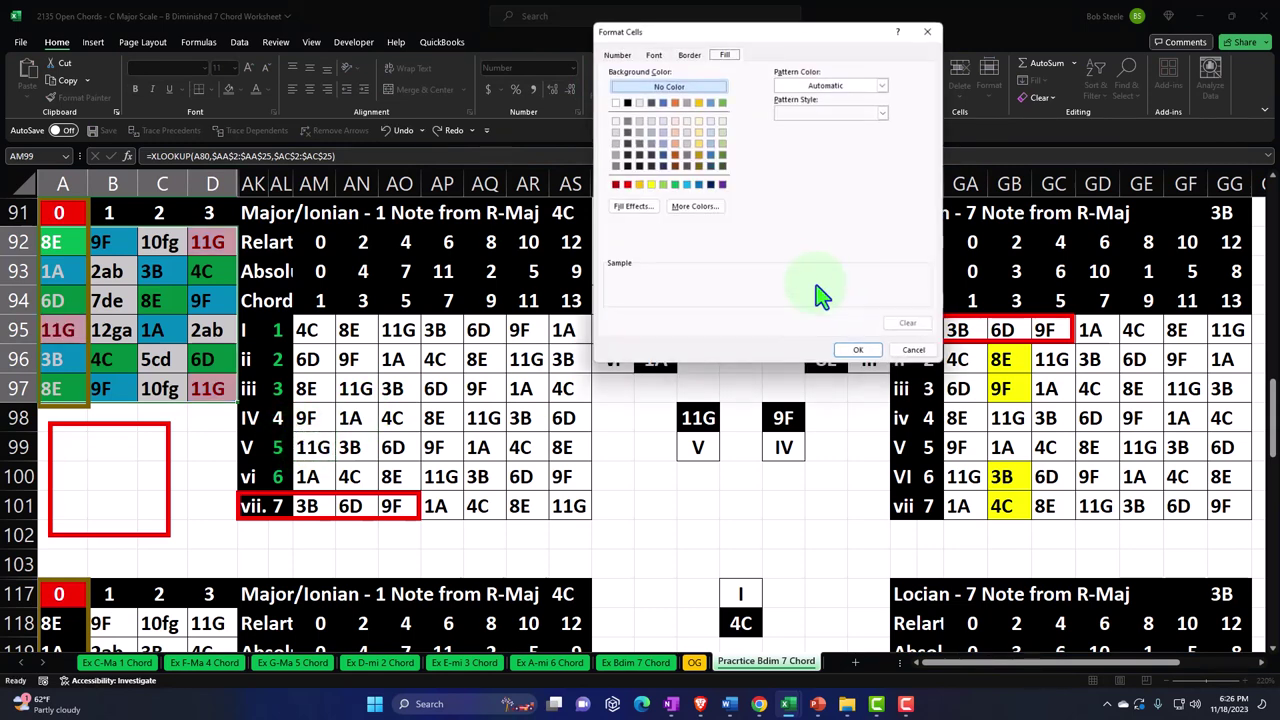
click(674, 185)
click(860, 353)
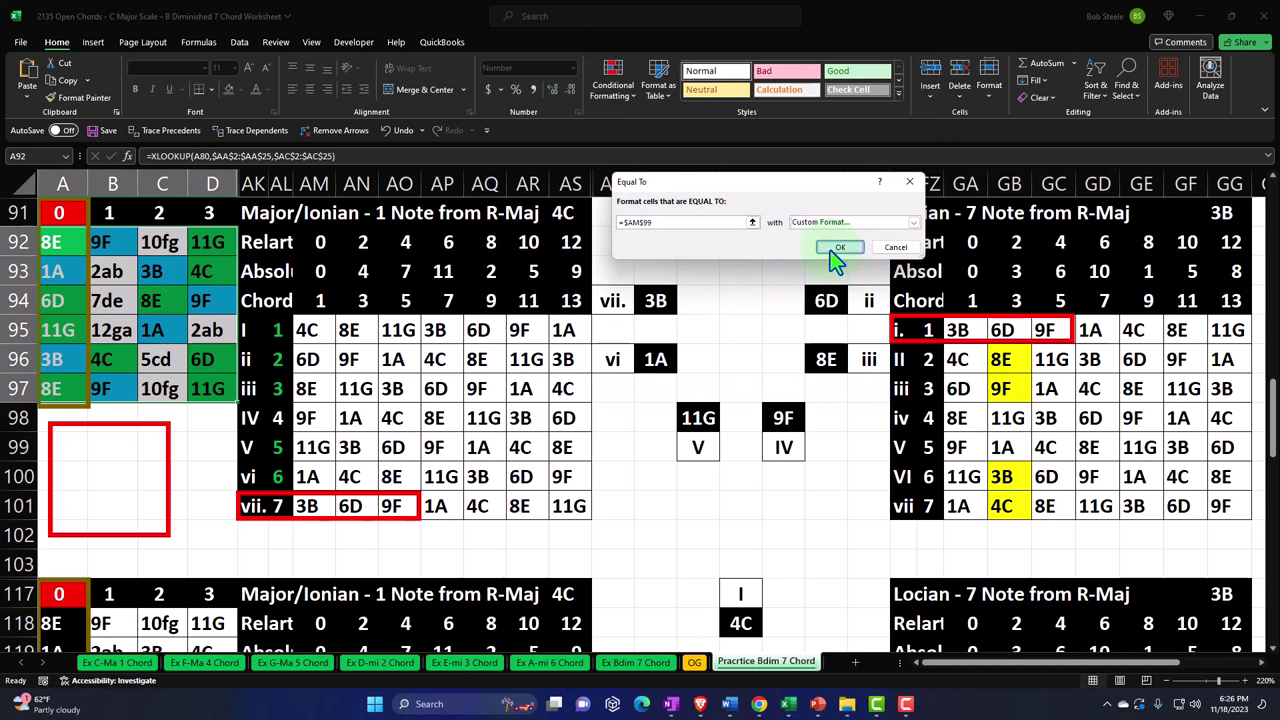
click(836, 249)
- Add an Equal To conditional format to A92:D97 that fills cells matching AM100 with green
click(603, 83)
mouse_move(632, 127)
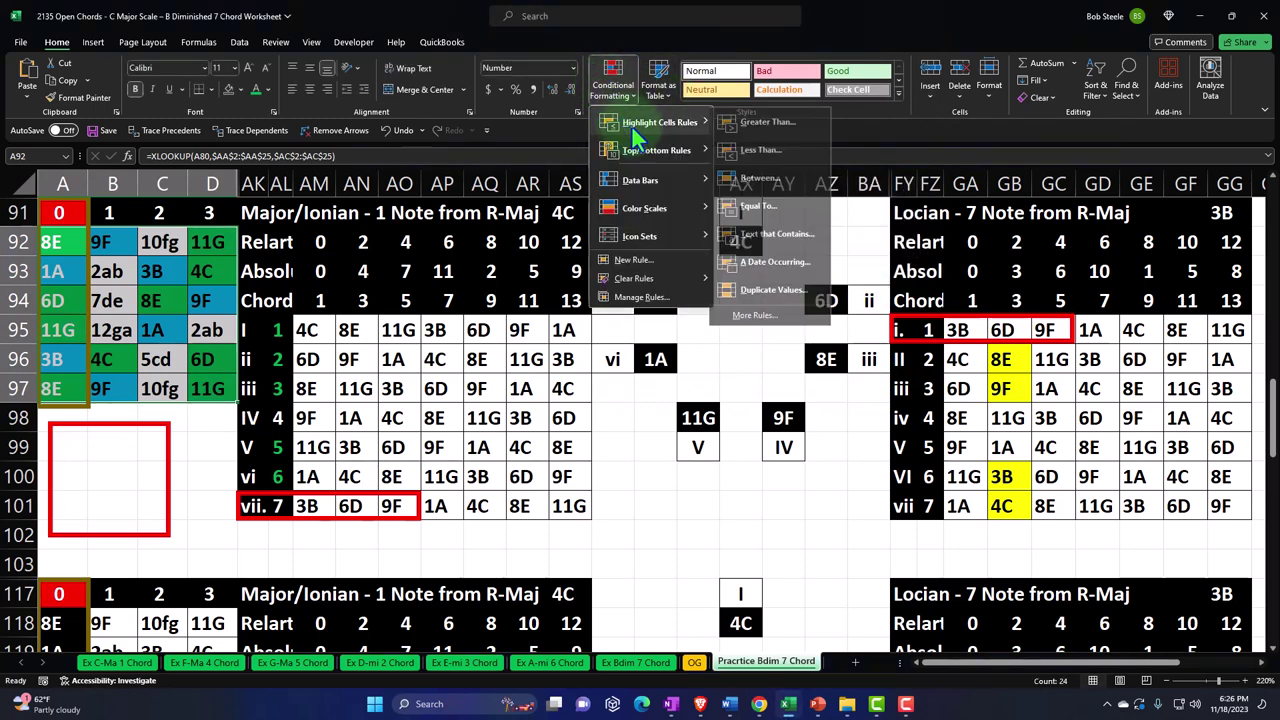
click(752, 205)
click(317, 476)
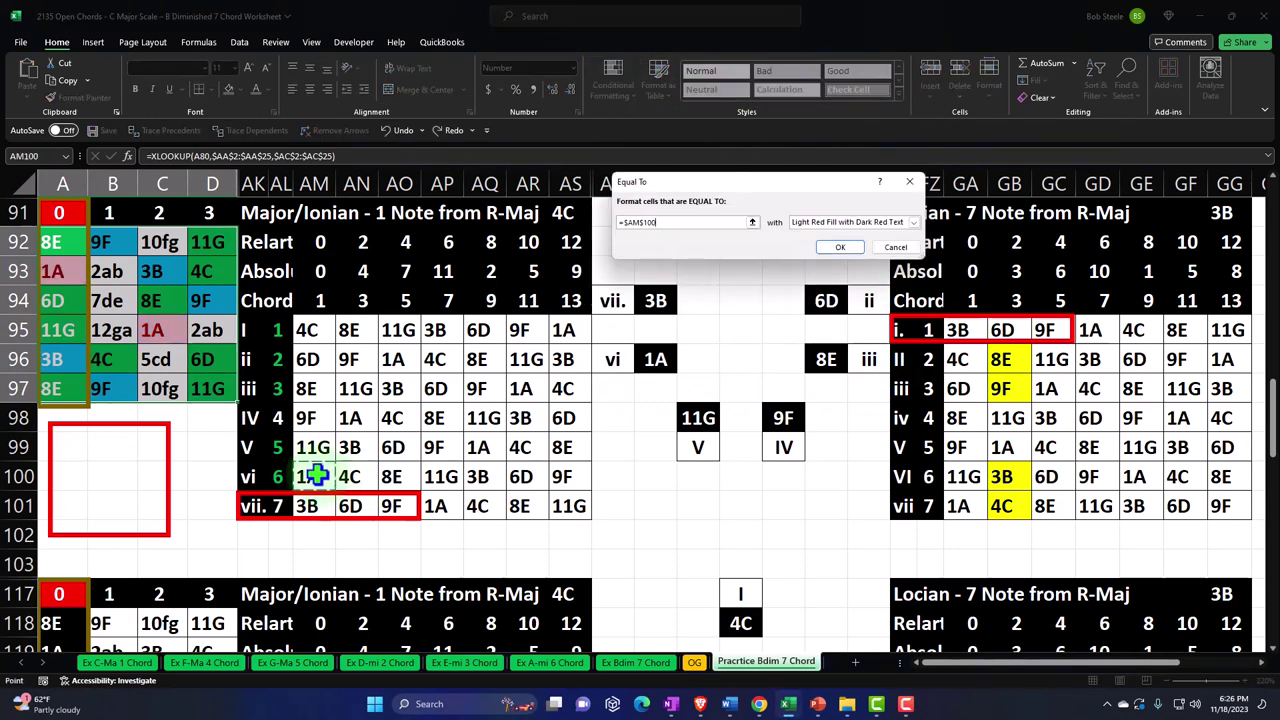
click(845, 222)
click(826, 298)
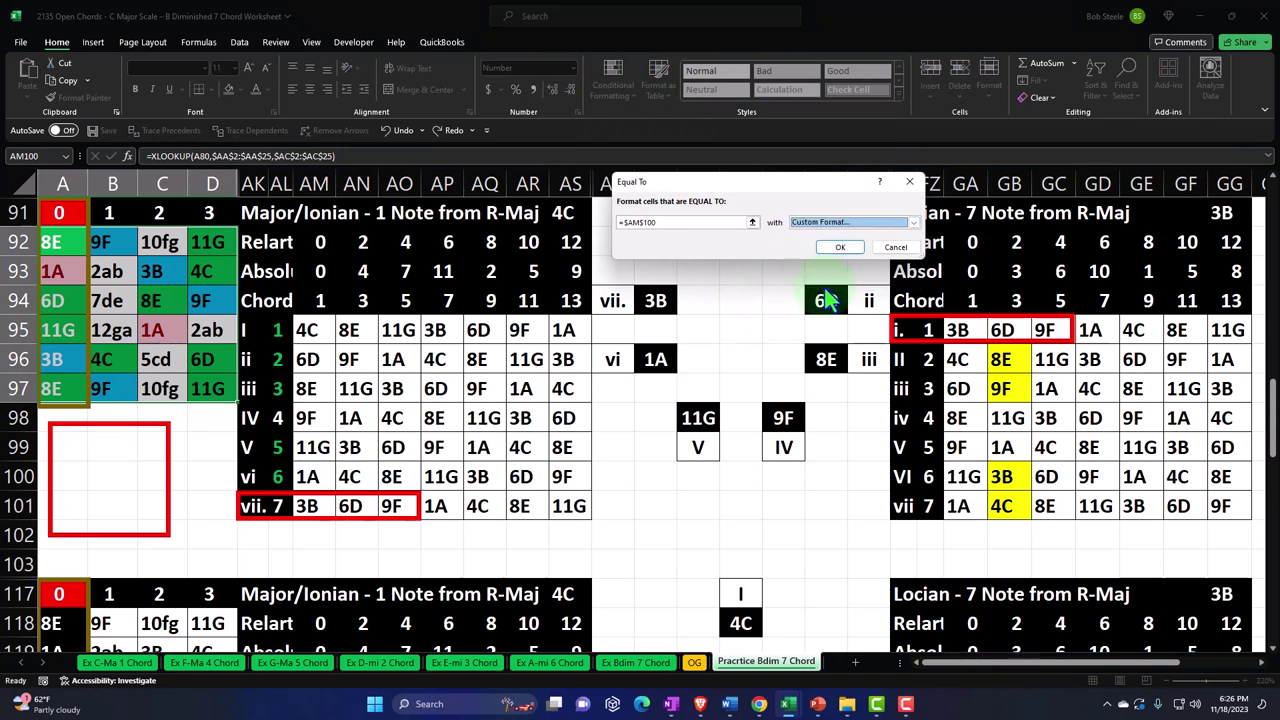
click(674, 185)
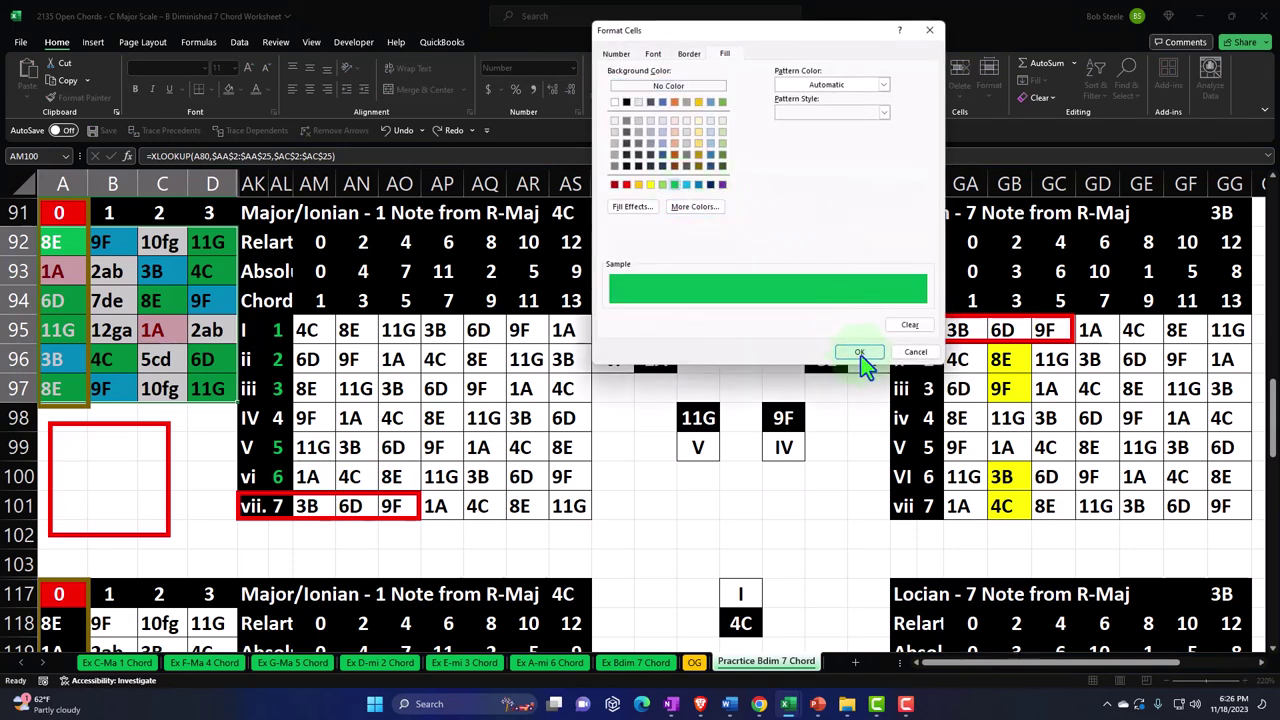
click(859, 353)
click(832, 249)
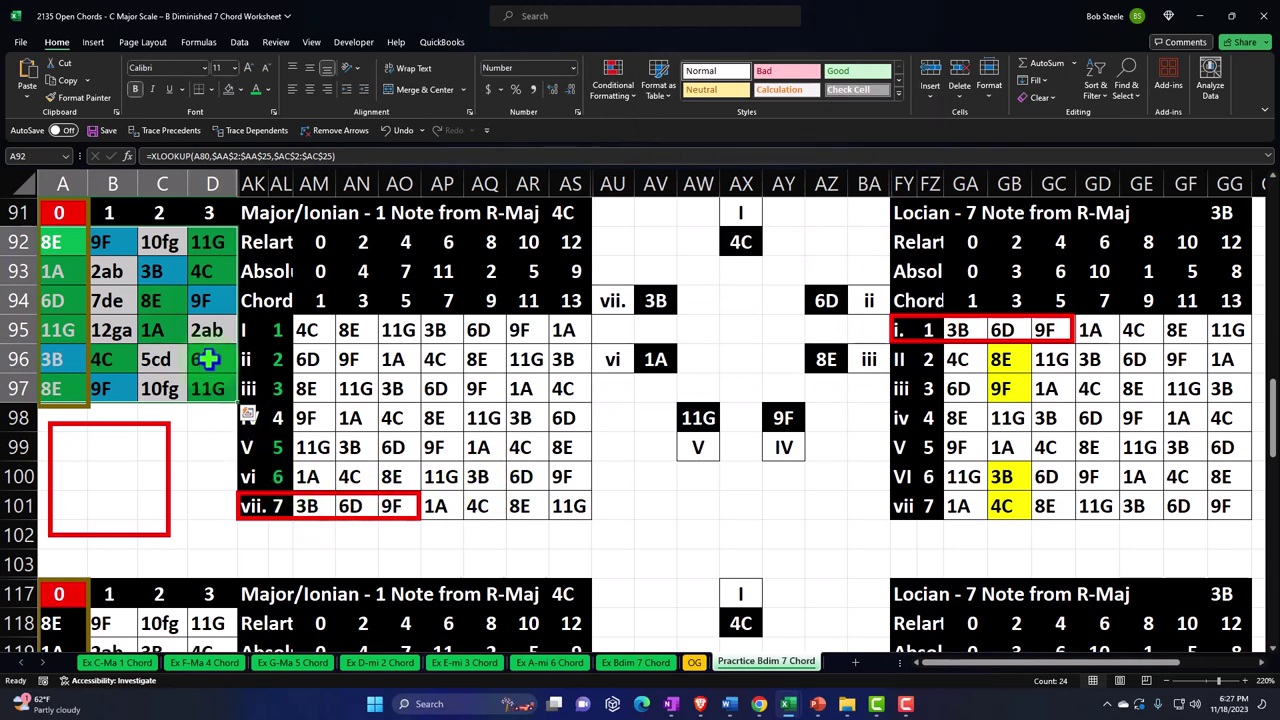
- Add an Equal To conditional format to A92:D97 giving cells matching AM101 Green Fill with Dark Green Text
click(305, 505)
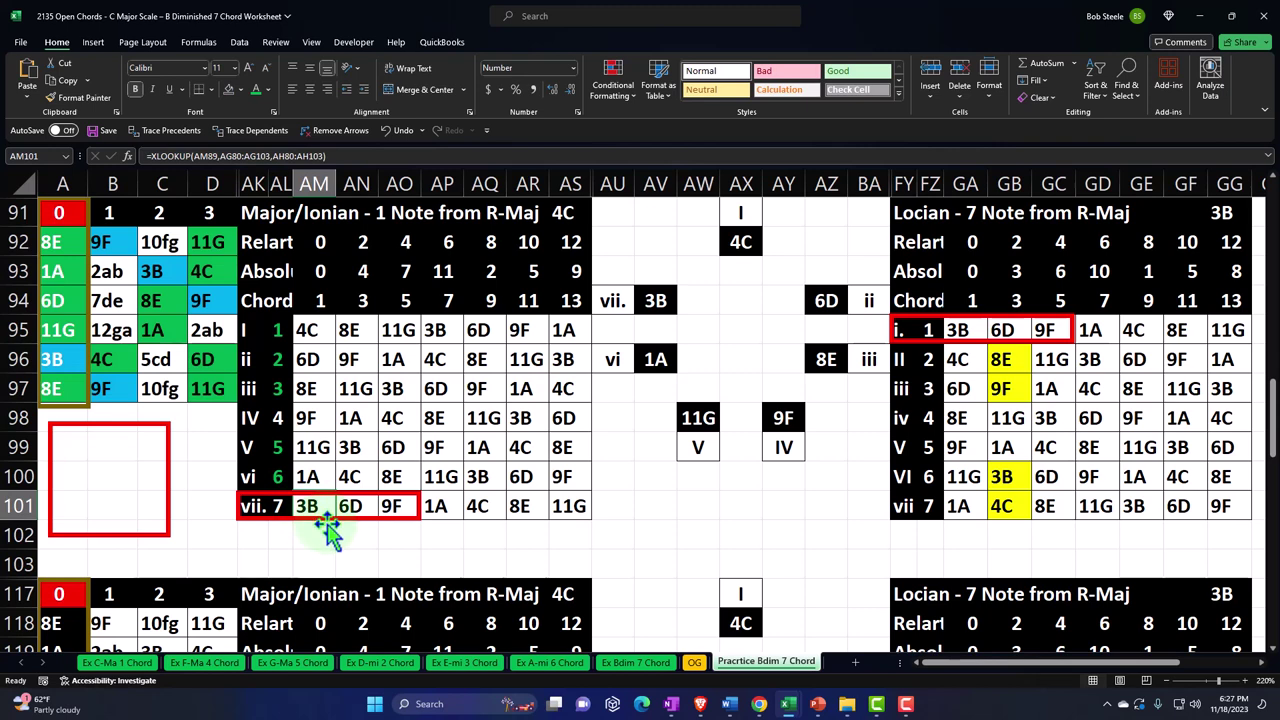
drag(52, 242, 195, 380)
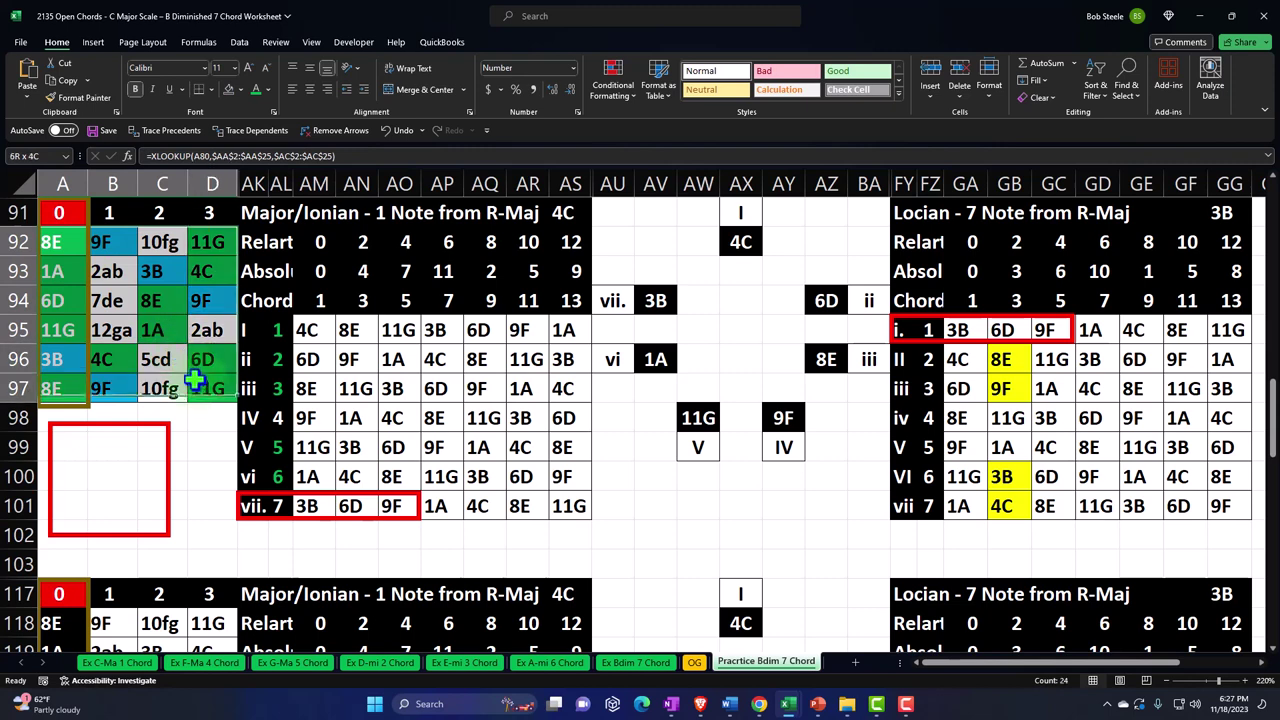
click(619, 71)
mouse_move(660, 124)
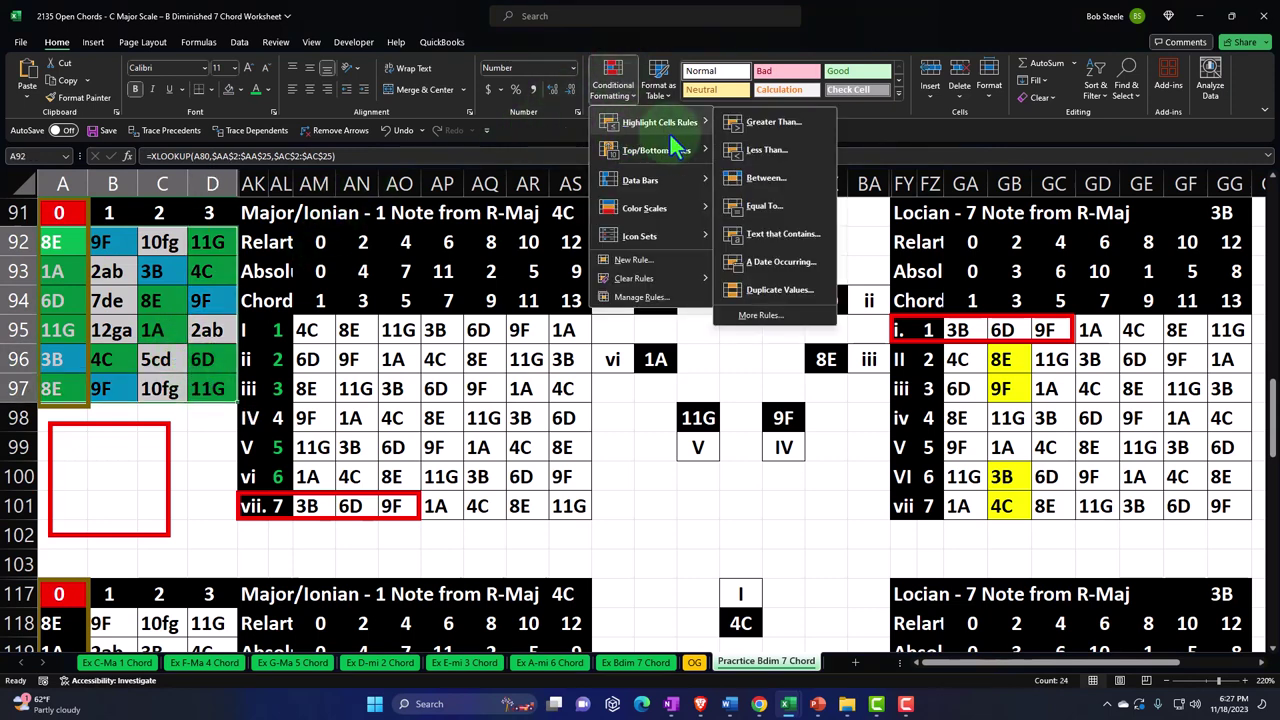
click(725, 208)
click(310, 506)
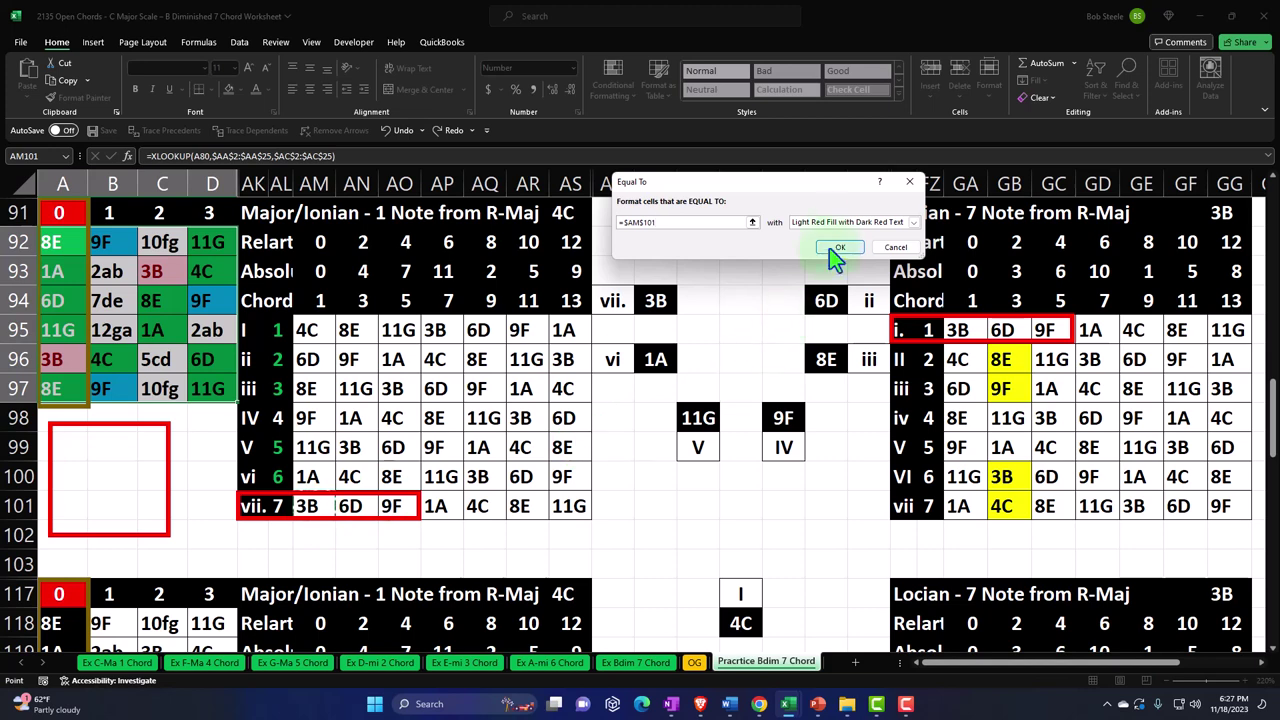
click(830, 226)
click(818, 257)
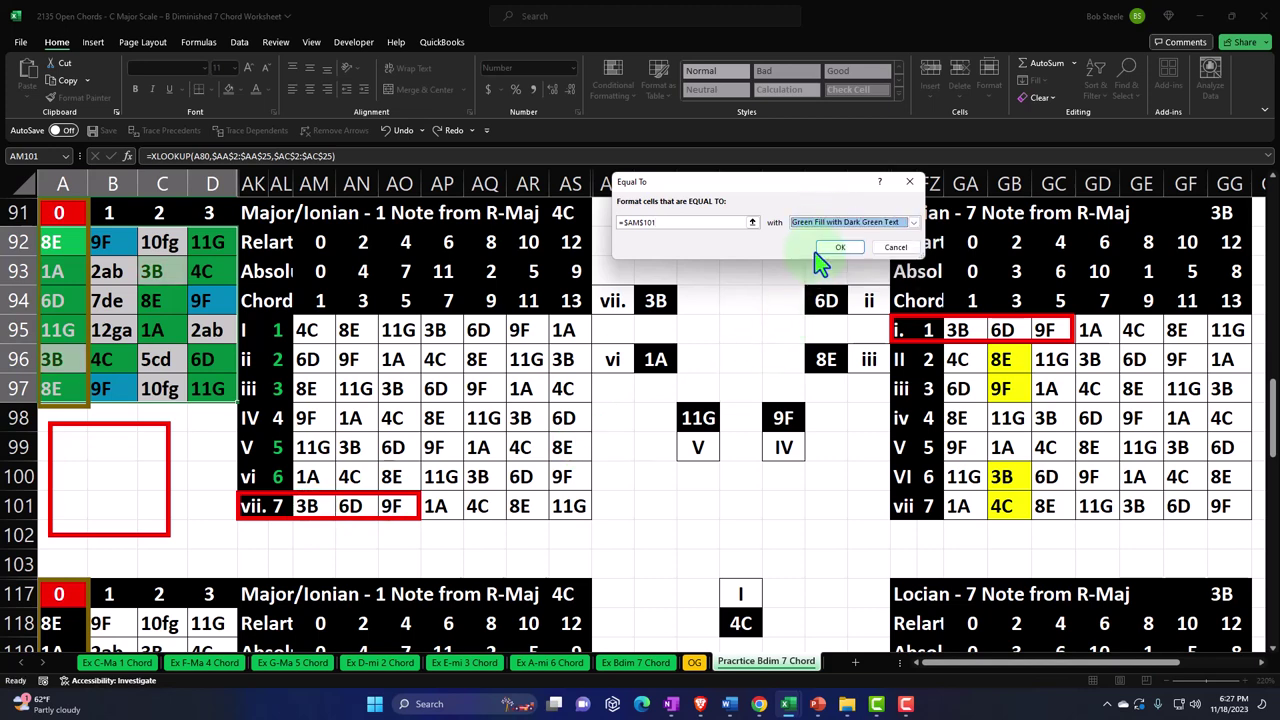
click(826, 250)
- Add an Equal To conditional format to A92:D97 giving cells matching AN101 Light Red Fill with Dark Red Text
click(619, 85)
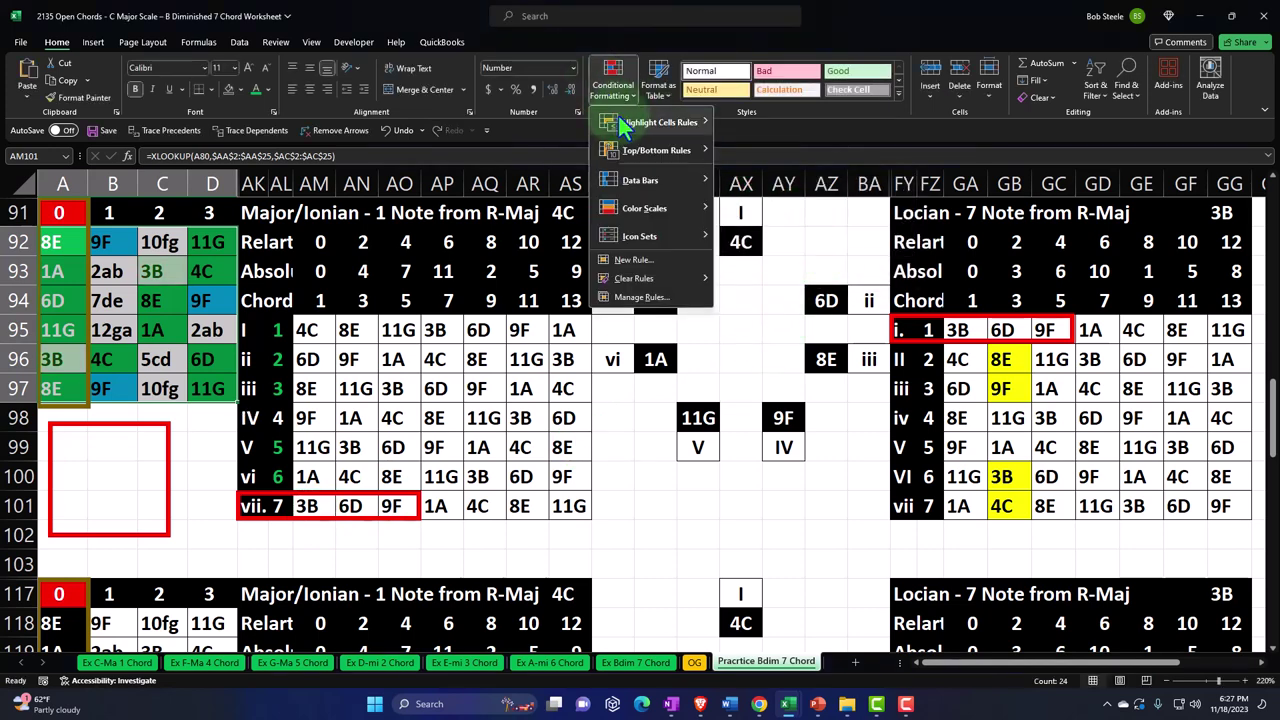
mouse_move(680, 130)
click(742, 206)
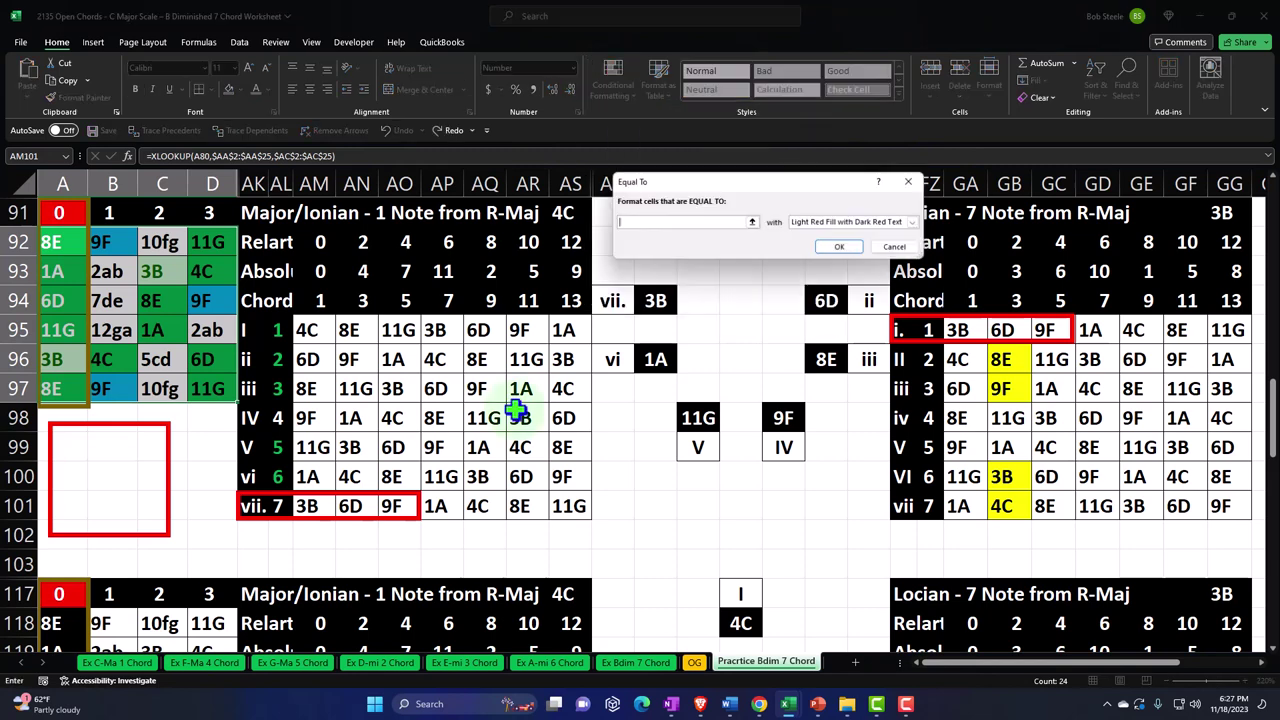
click(350, 506)
click(838, 250)
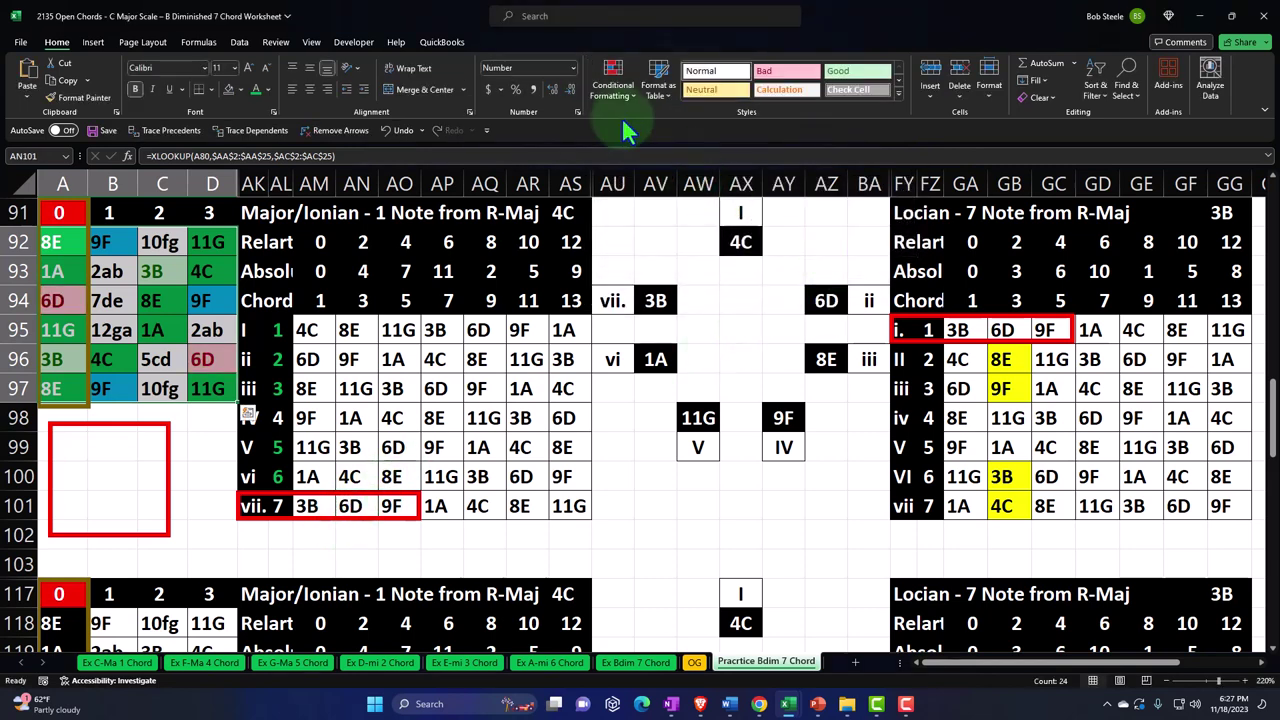
- Add an Equal To conditional format to A92:D97 giving cells matching AO101 Yellow Fill with Dark Yellow Text
click(613, 85)
mouse_move(640, 122)
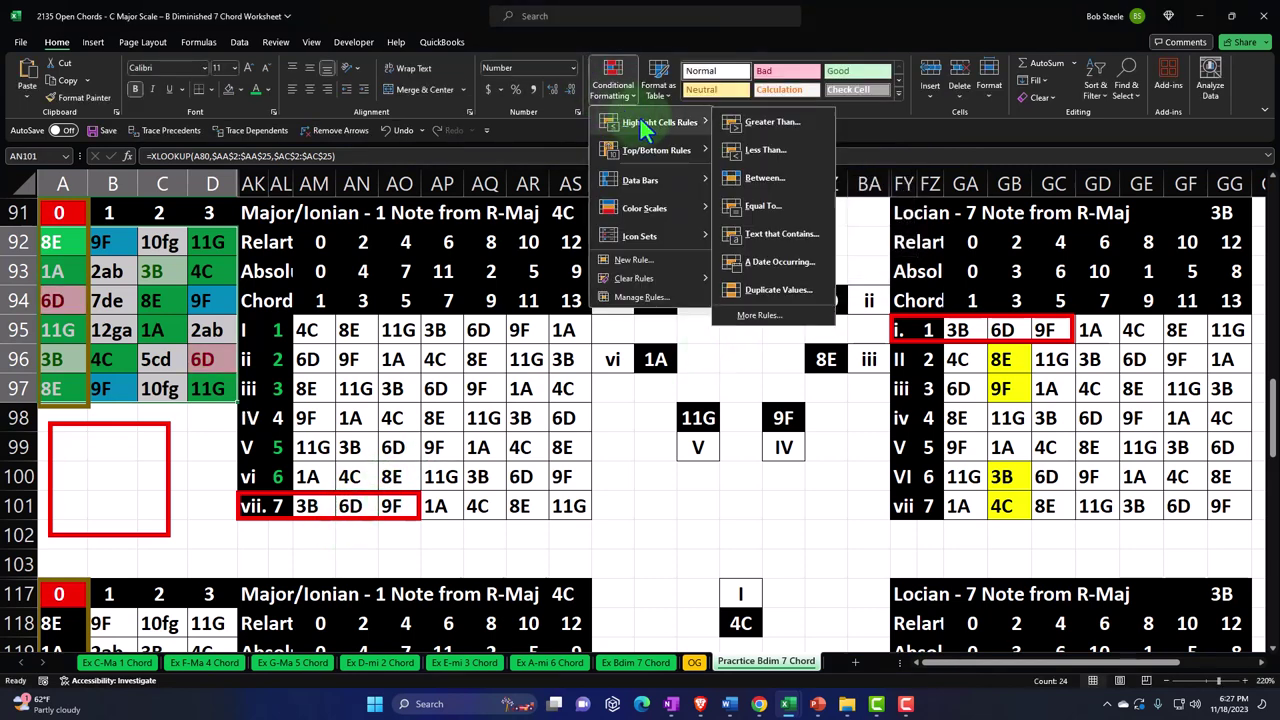
click(756, 203)
click(393, 506)
click(845, 222)
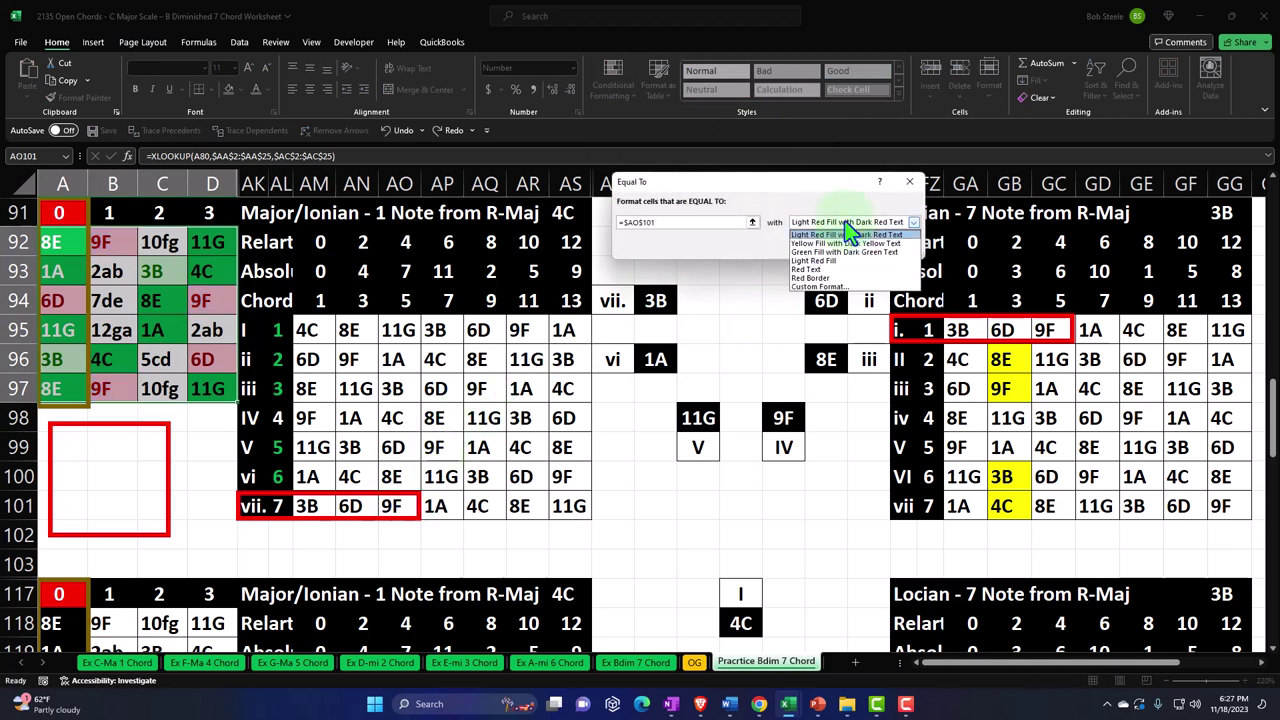
click(838, 237)
click(838, 248)
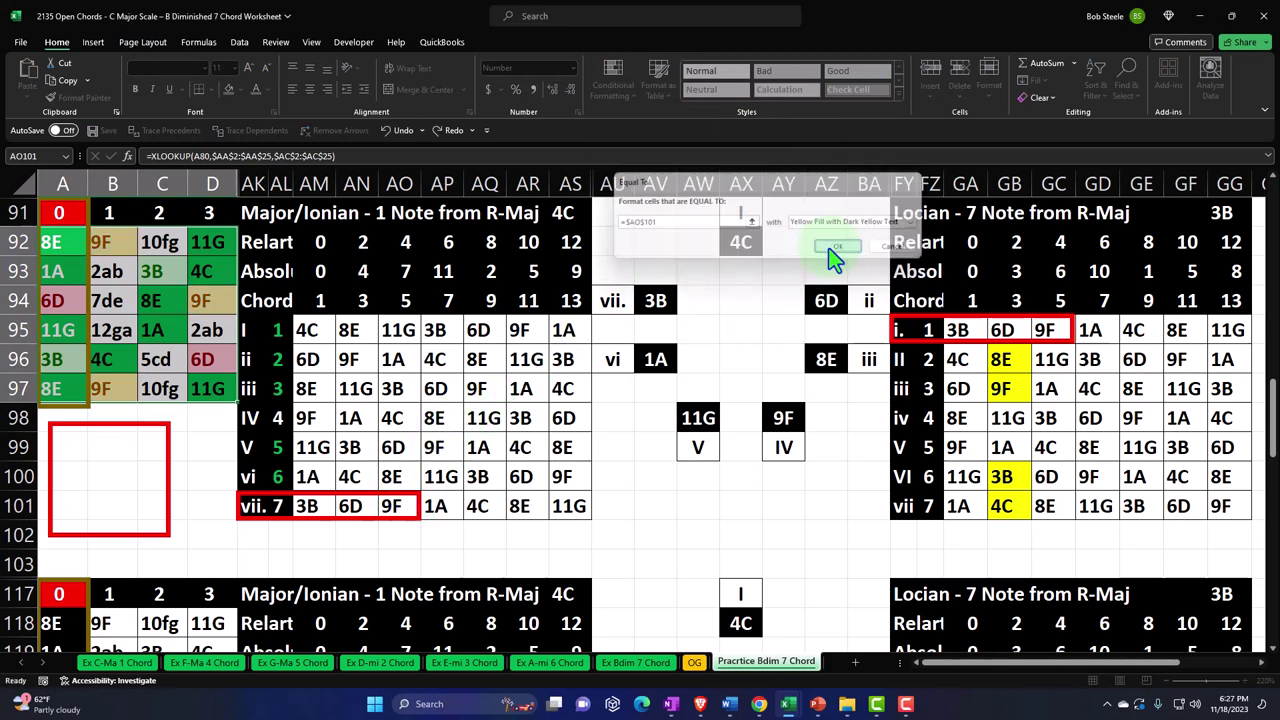
click(313, 418)
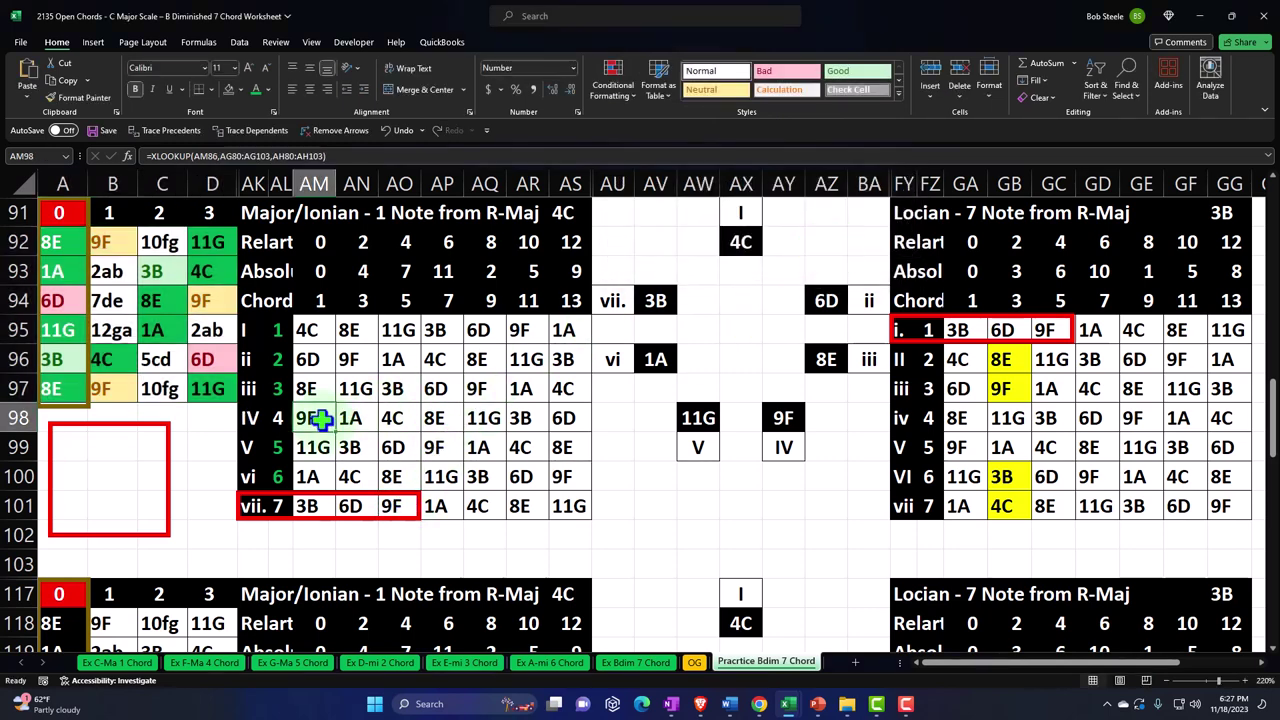
- Copy the formatting of C93, D96 and D94 onto the vii chord notes in AM101, AN101 and AO101 respectively with Format Painter
click(155, 271)
click(84, 97)
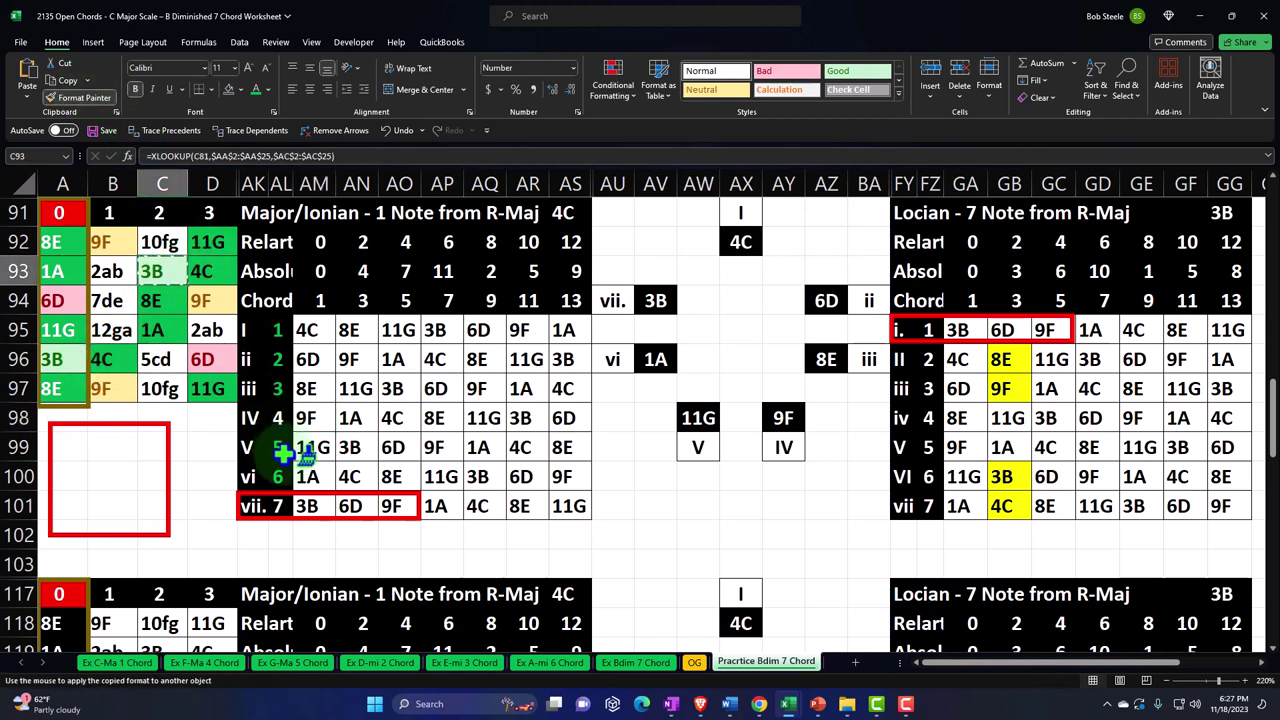
click(306, 505)
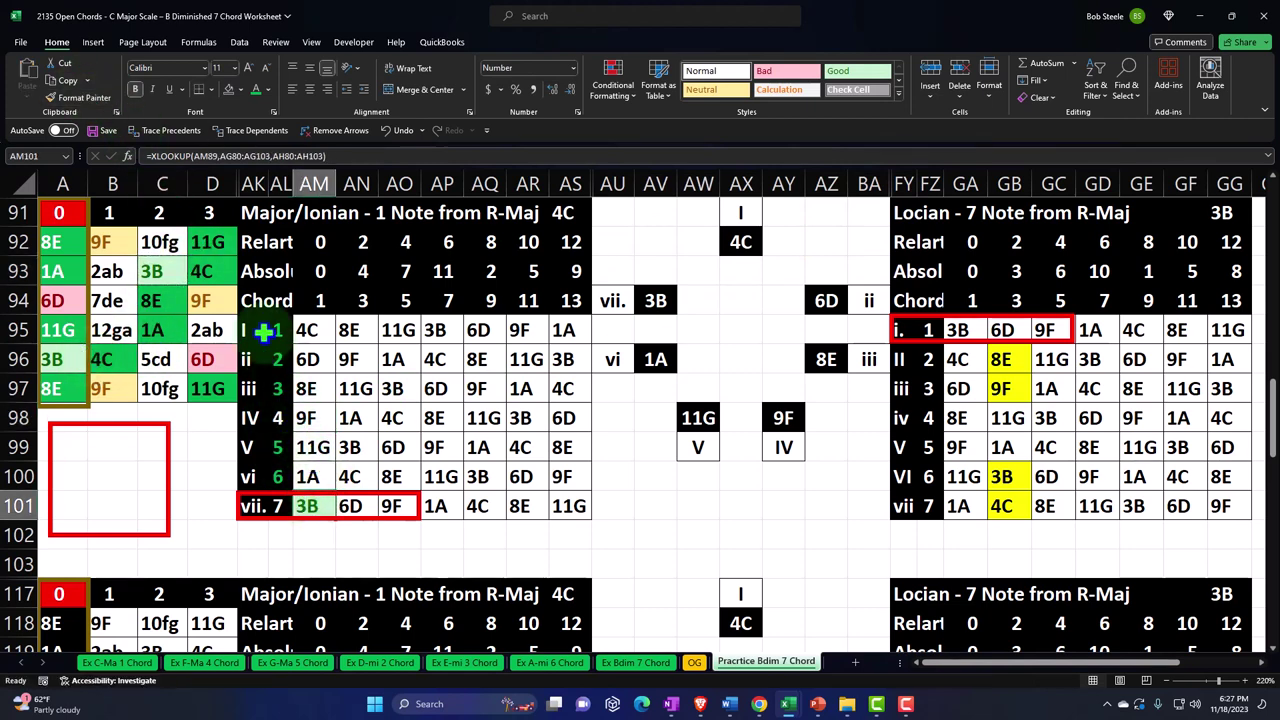
click(206, 360)
click(84, 97)
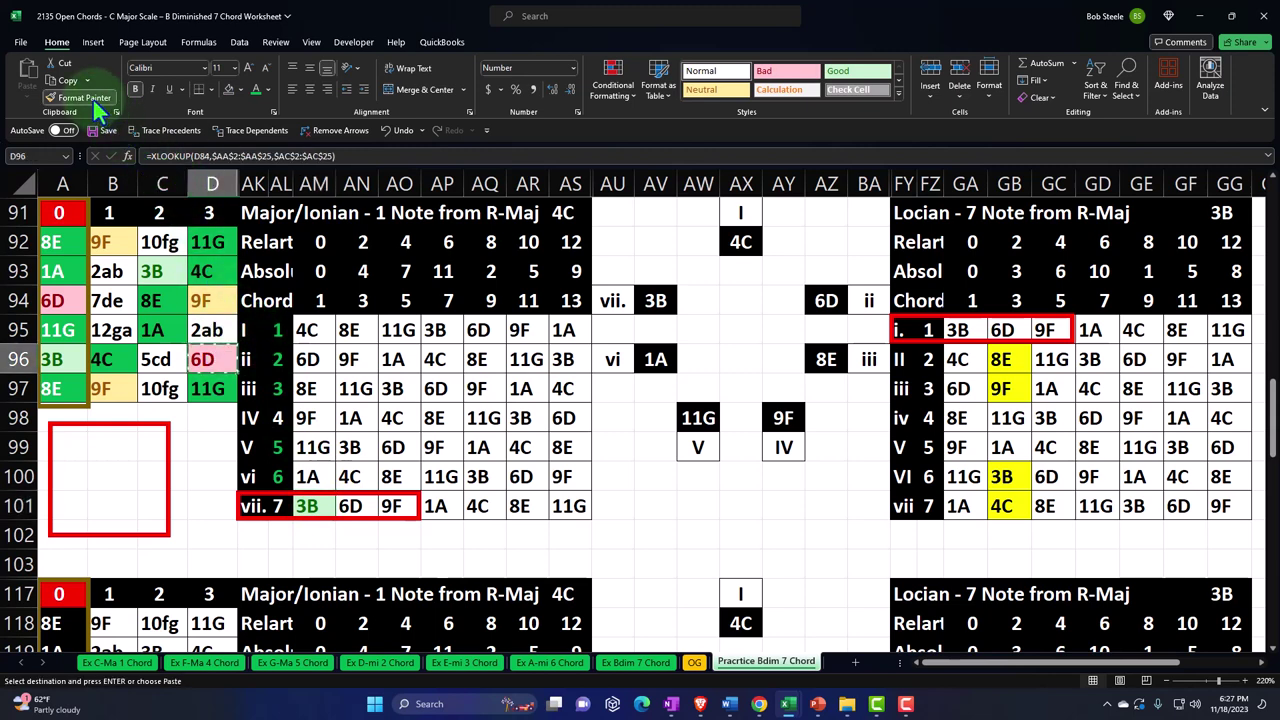
click(350, 505)
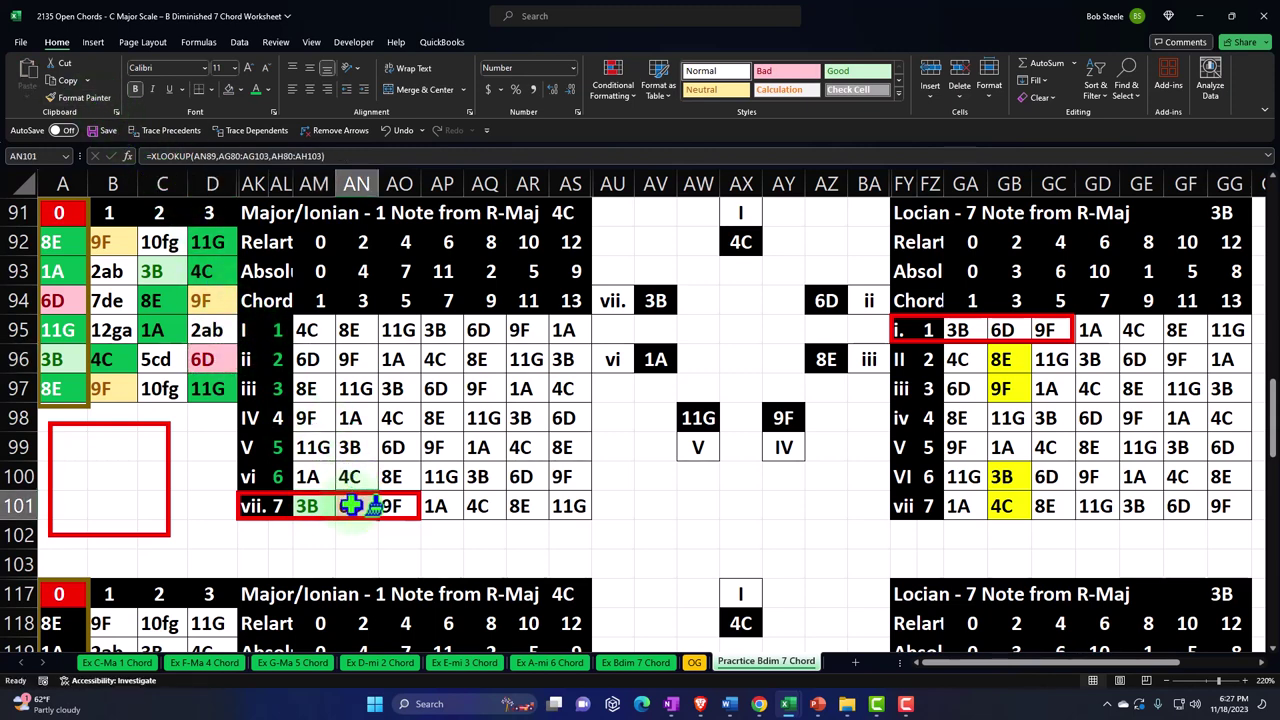
click(212, 299)
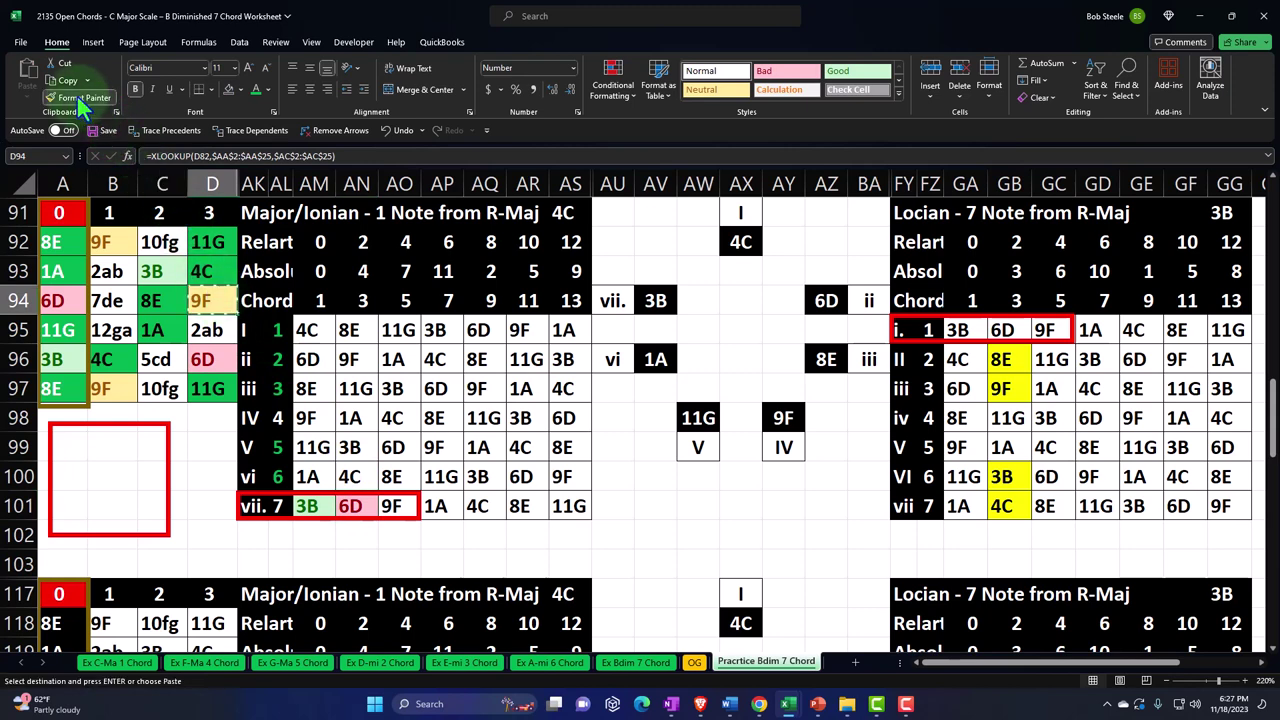
click(406, 504)
- Copy the formatting of AM101:AO101 onto the Locrian i chord notes in GA95:GC95 with Format Painter
click(322, 508)
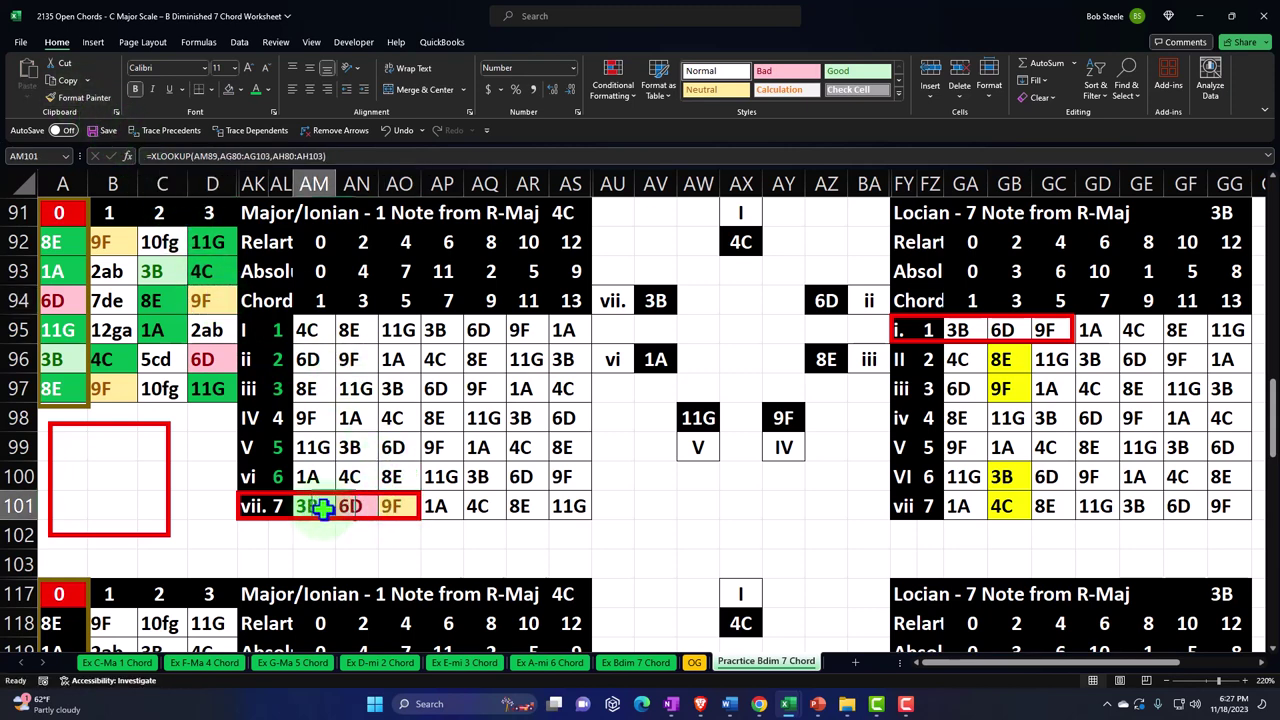
drag(322, 508, 380, 508)
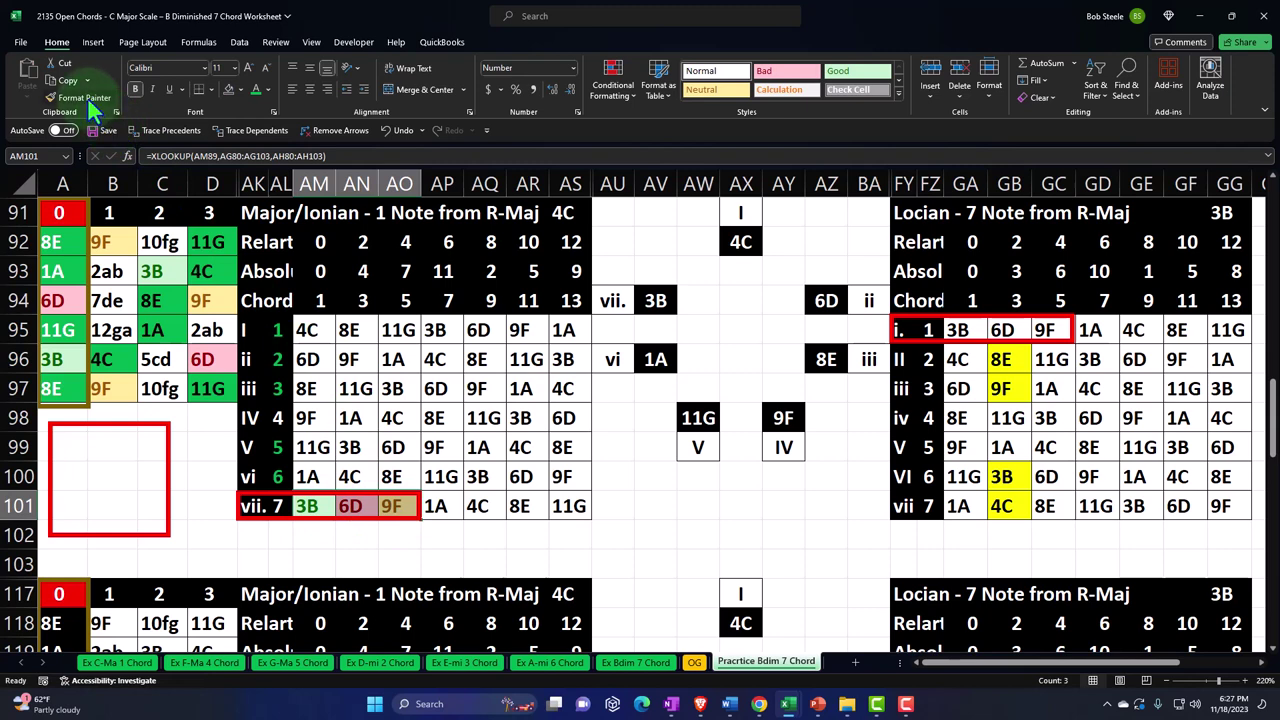
click(962, 330)
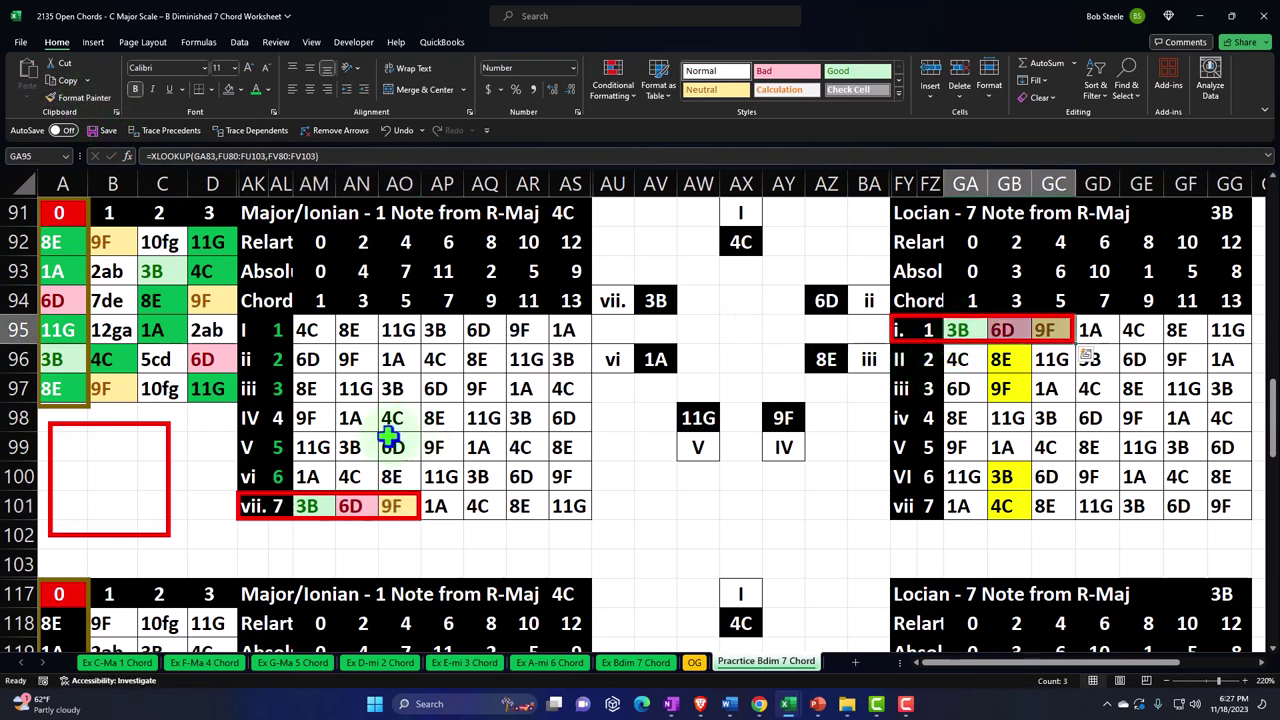
- Shrink the red rectangle below the A92:D97 fretboard grid to about the size of one cell
click(168, 460)
drag(168, 534, 105, 460)
- Copy the three red chord outlines around C67, D68 and D70 and paste them around C93, D94 and D96
scroll(105, 460, up, 4)
click(140, 242)
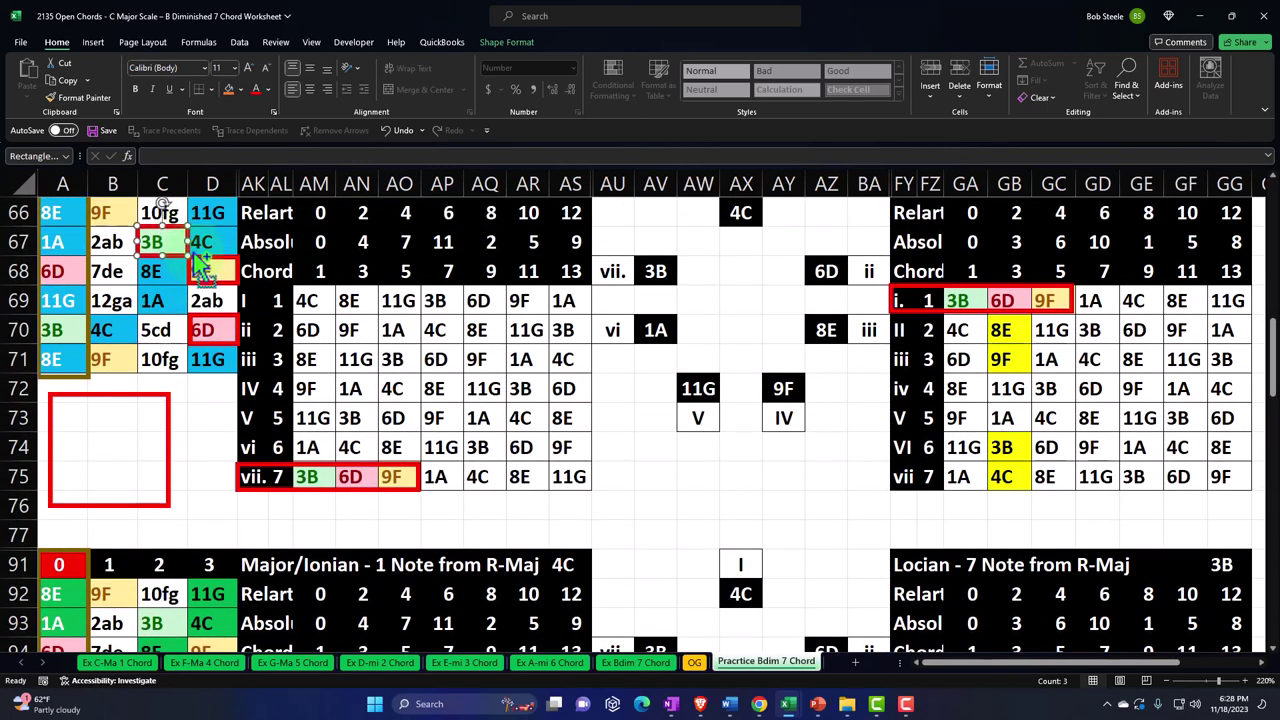
drag(200, 262, 192, 328)
scroll(256, 410, down, 3)
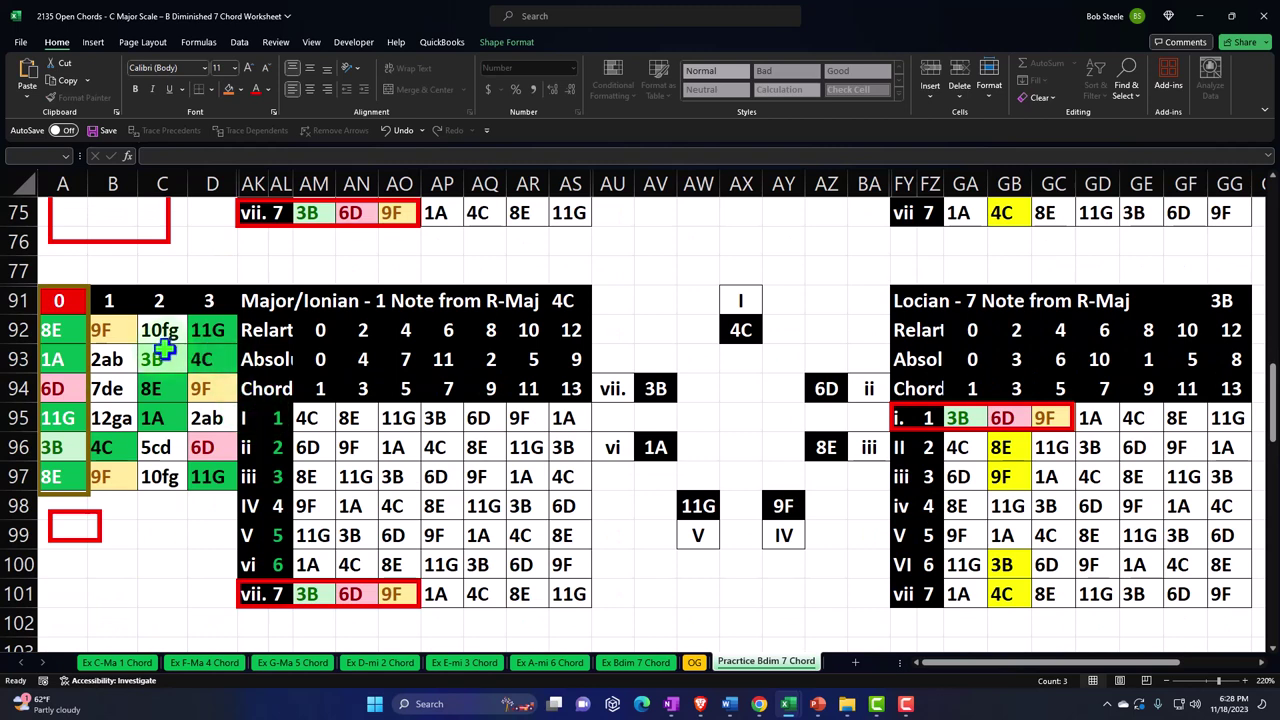
click(165, 350)
key(ctrl+v)
click(202, 530)
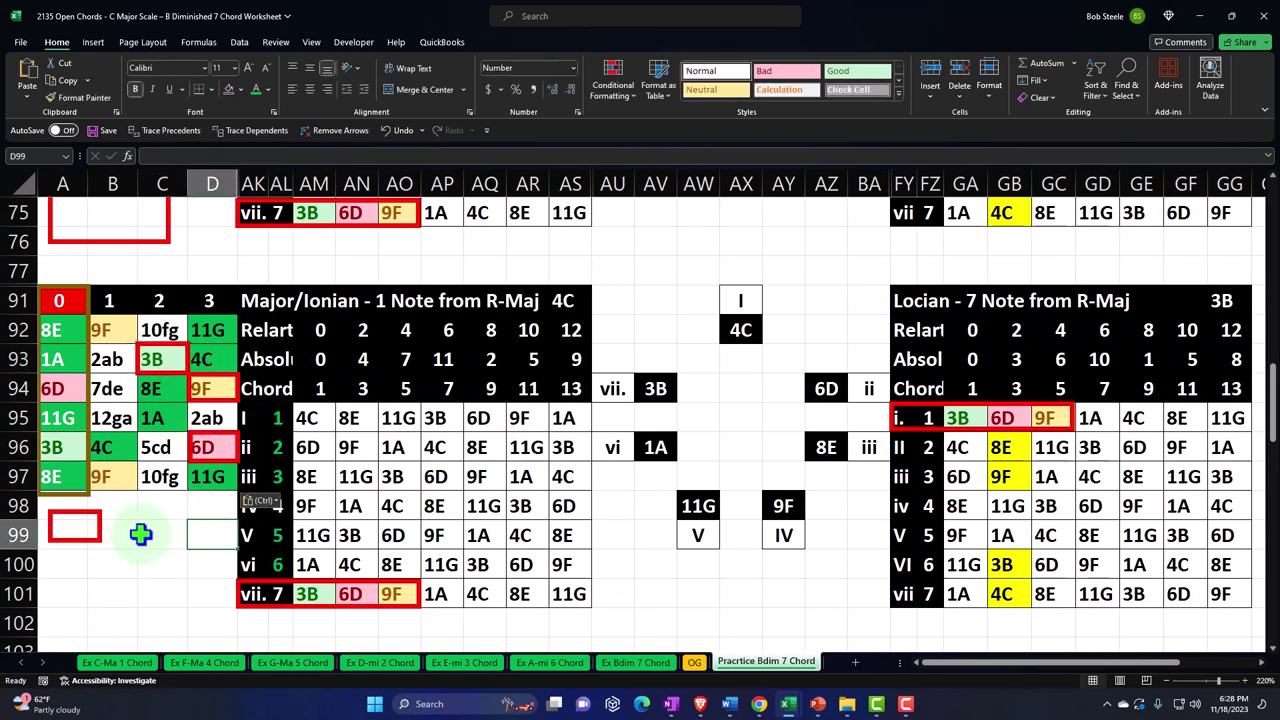
- Move the small red rectangle from below the grid to just inside the outline around the 3B note in C93
drag(100, 535, 188, 370)
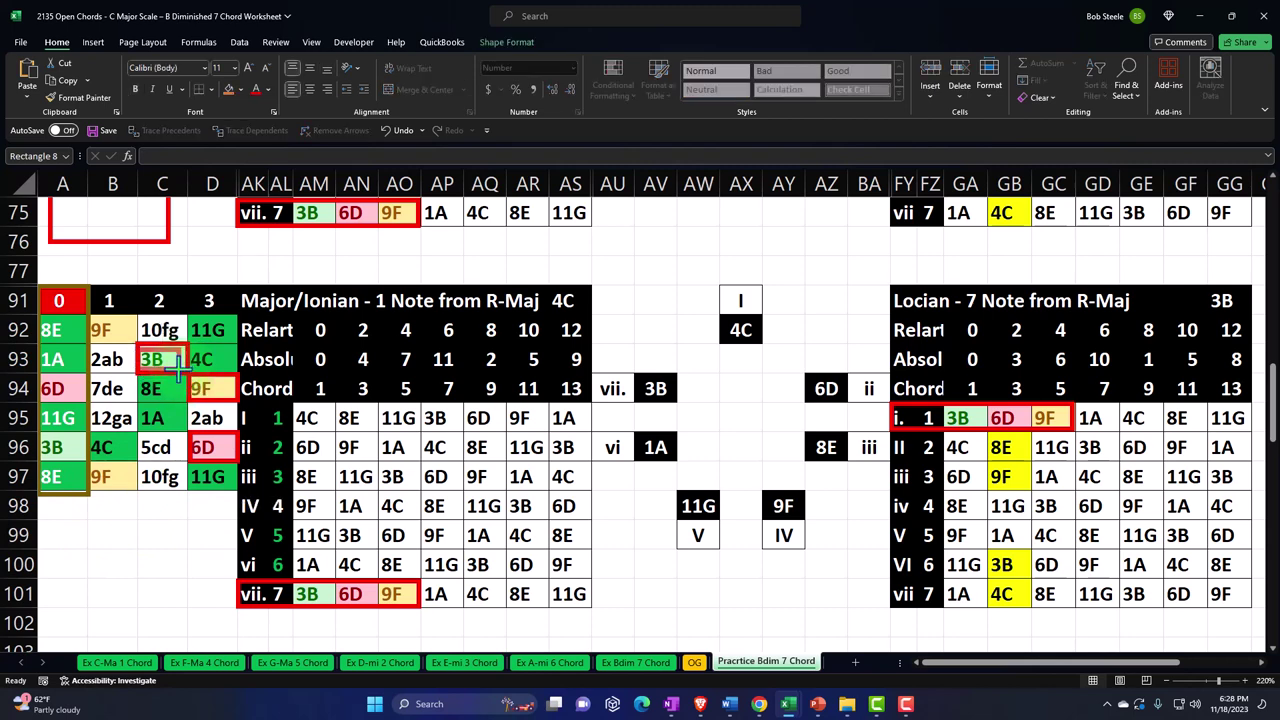
click(178, 370)
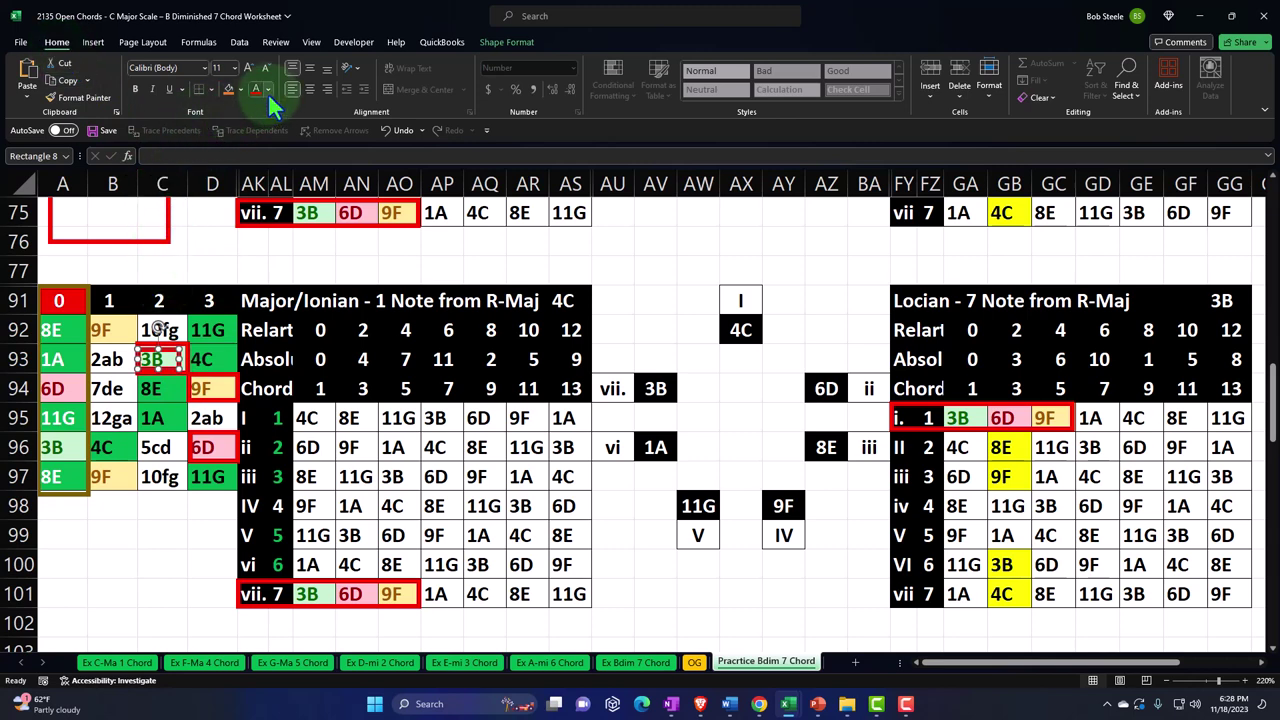
- Change the small red rectangle inside C93 to a yellow outline and place copies of it in D94, A96, B97 and B92
click(486, 42)
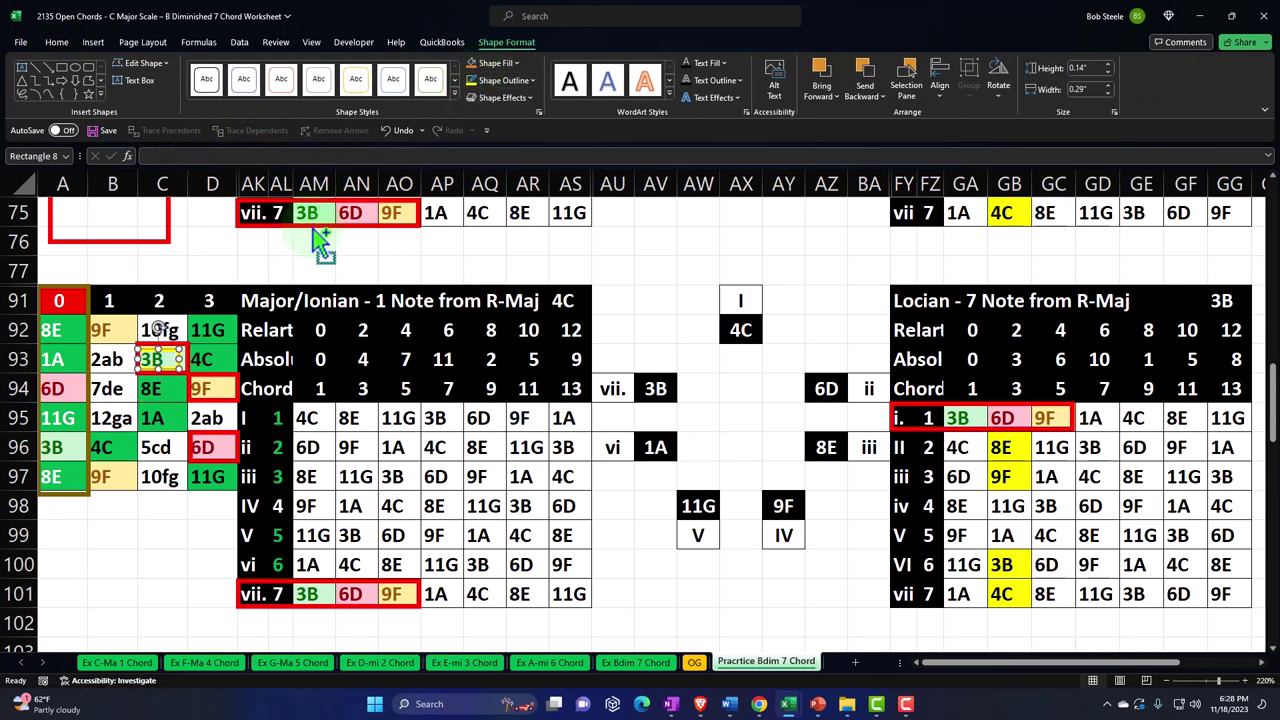
drag(148, 360, 110, 462)
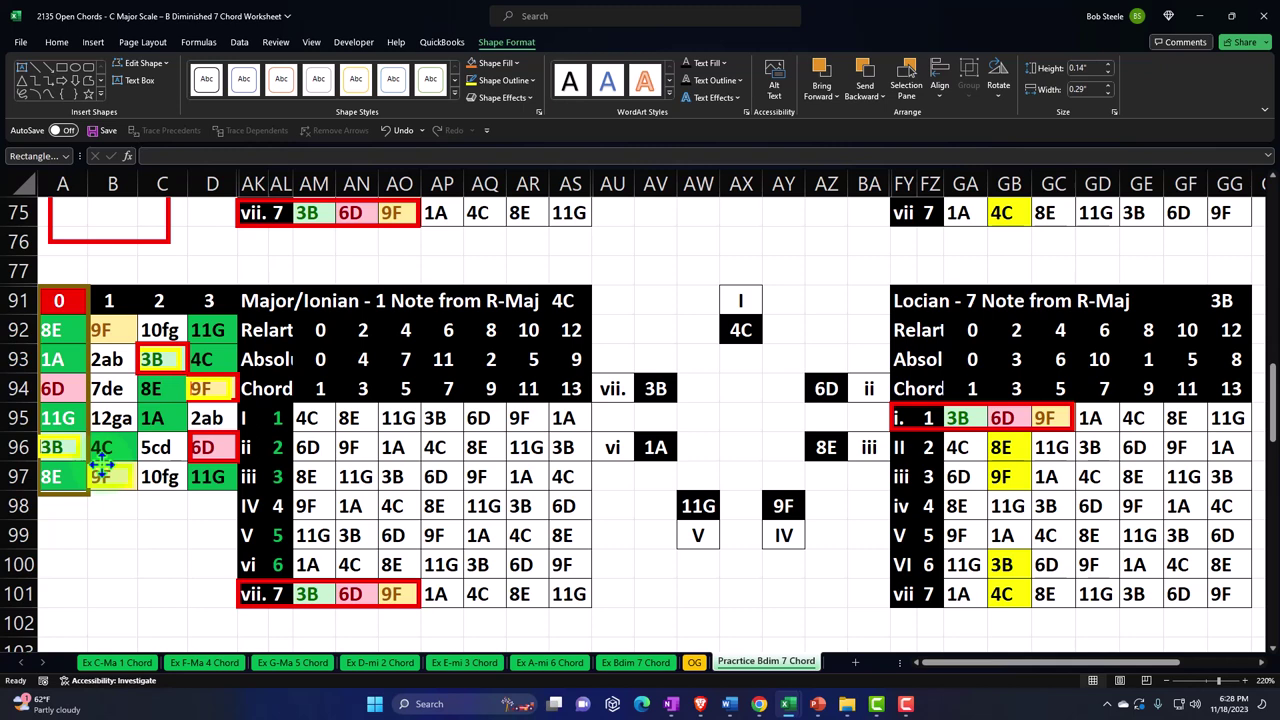
drag(102, 462, 118, 322)
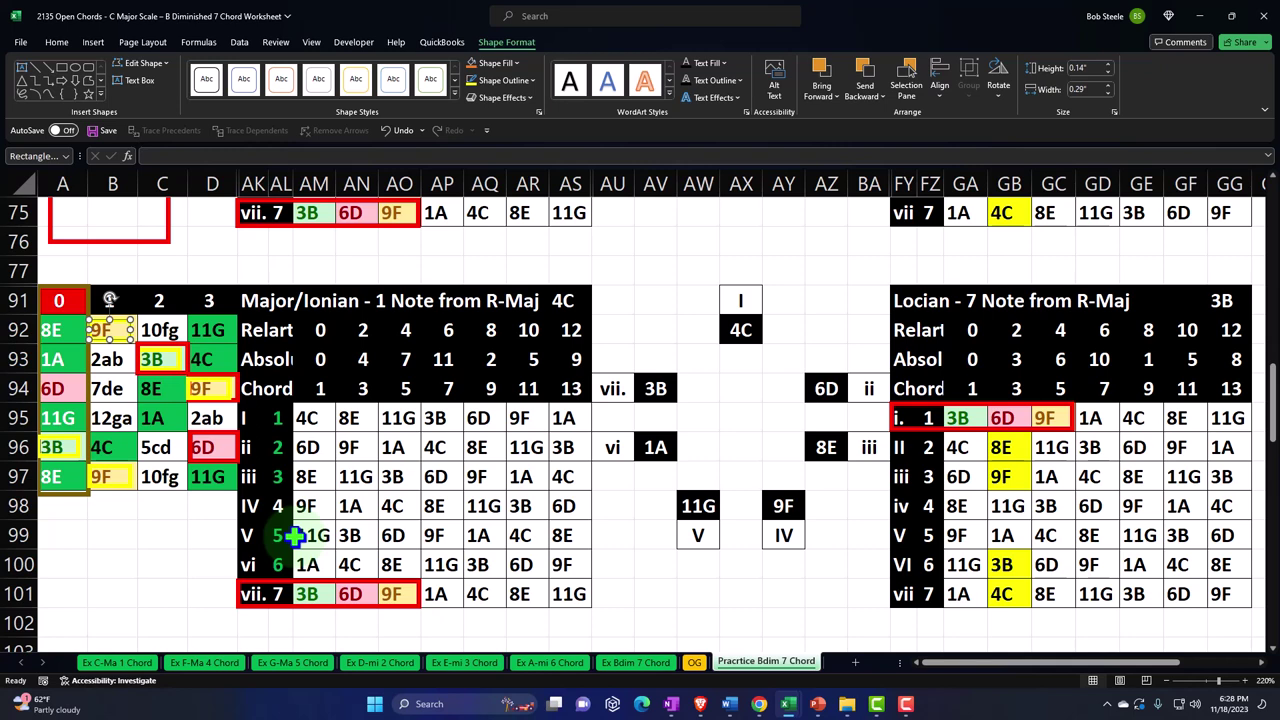
click(162, 565)
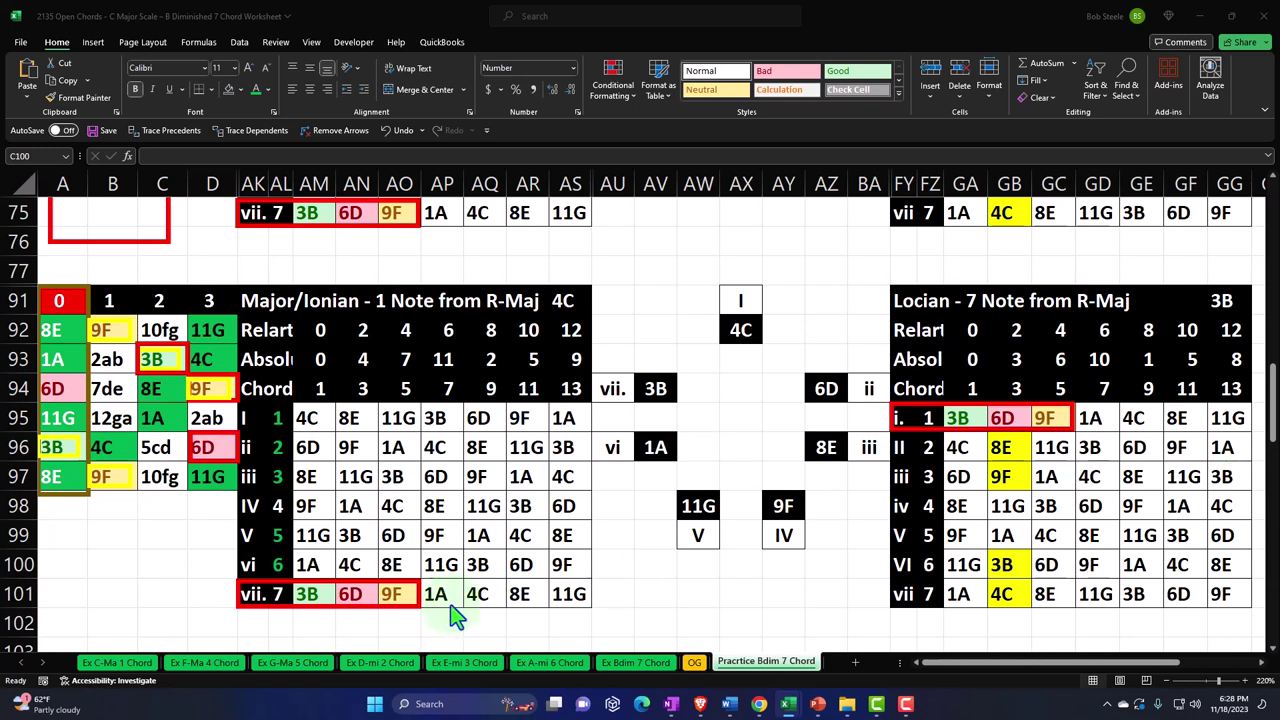
- Copy the red outline around AK101:AO101 and place the copy around the vii. 7 chord in AK127:AO127
click(198, 538)
scroll(198, 538, down, 8)
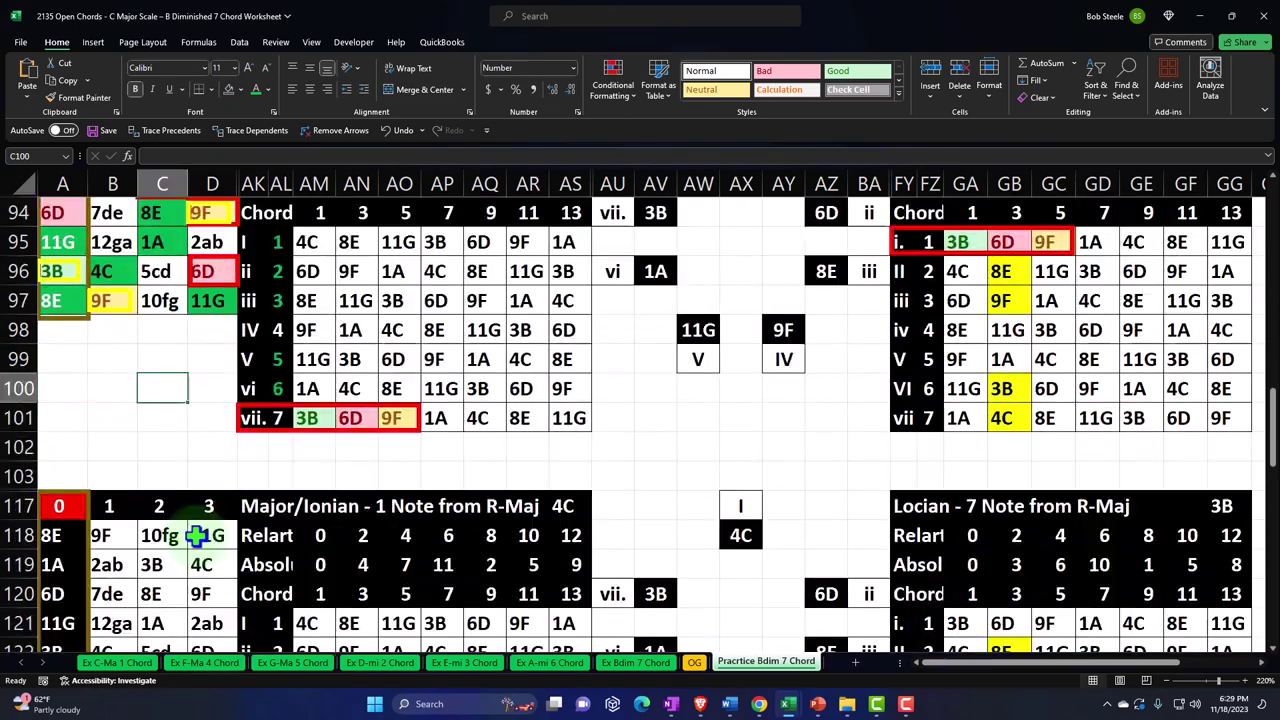
scroll(198, 538, down, 2)
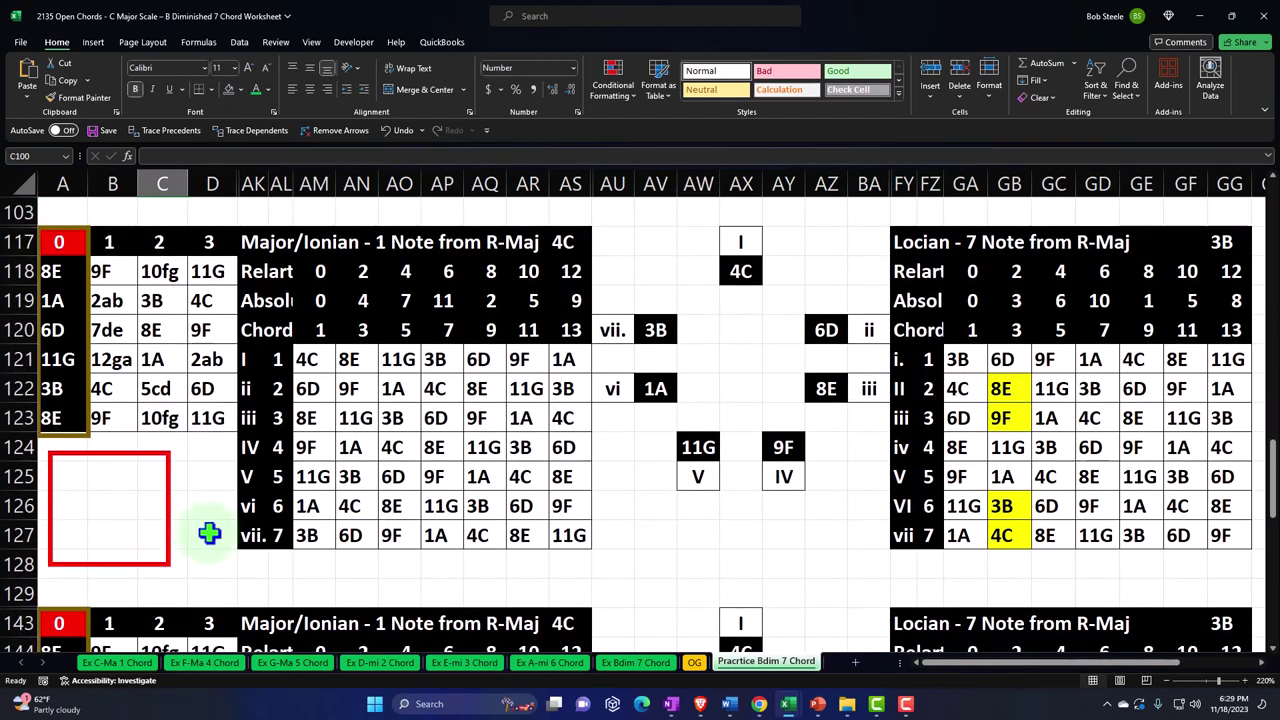
scroll(371, 523, up, 2)
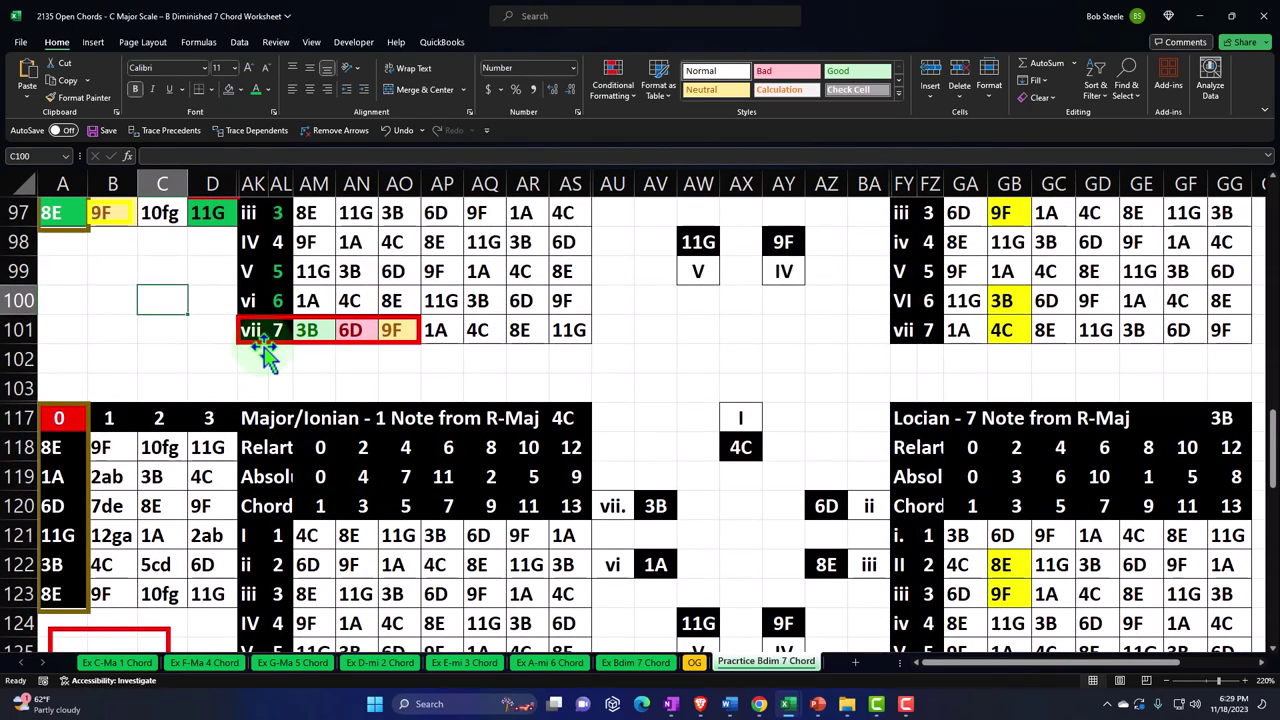
click(263, 340)
drag(263, 340, 730, 530)
scroll(320, 251, down, 1)
scroll(730, 530, down, 2)
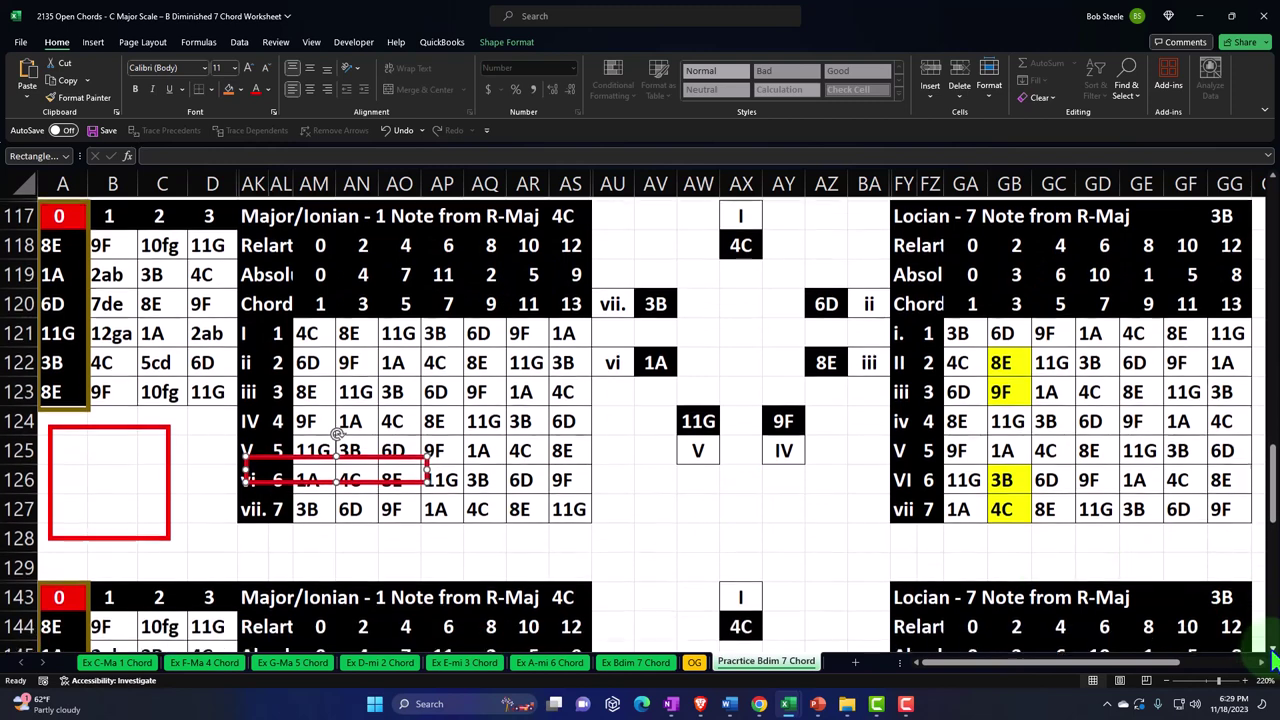
drag(322, 486, 314, 520)
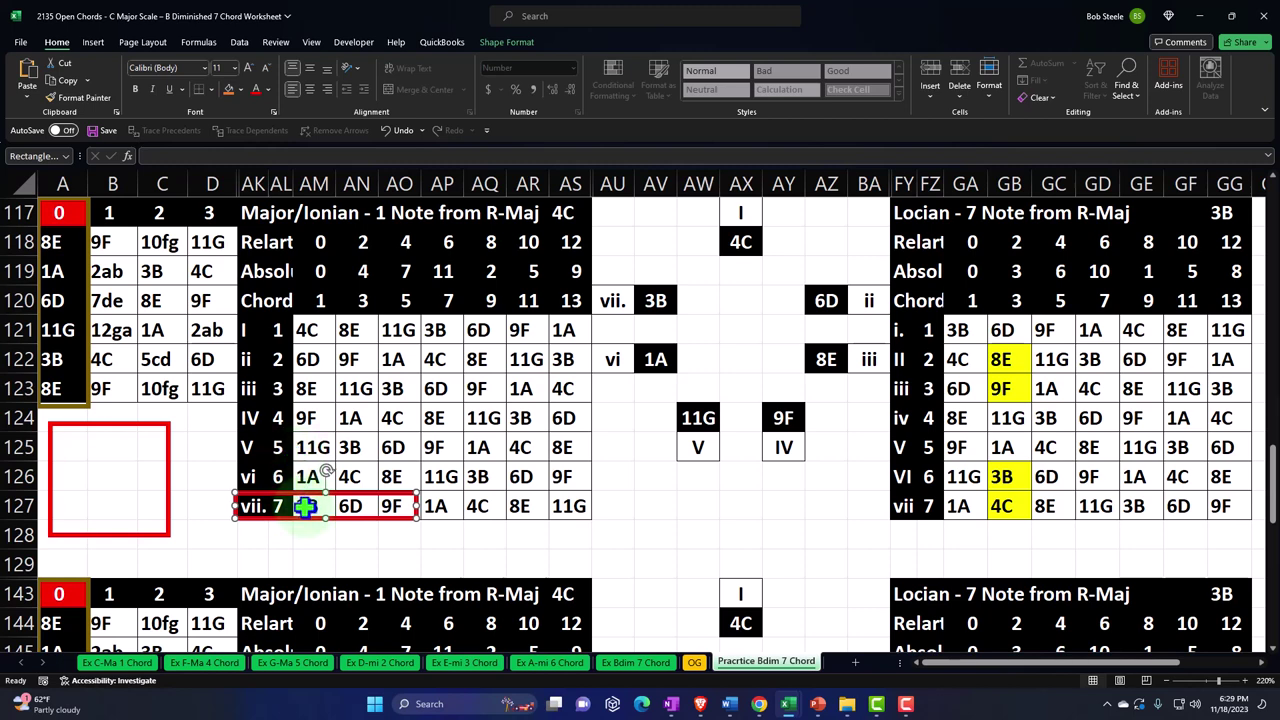
- Highlight the cells in A118:D123 equal to $AM$127 with Green Fill with Dark Green Text
drag(305, 506, 357, 506)
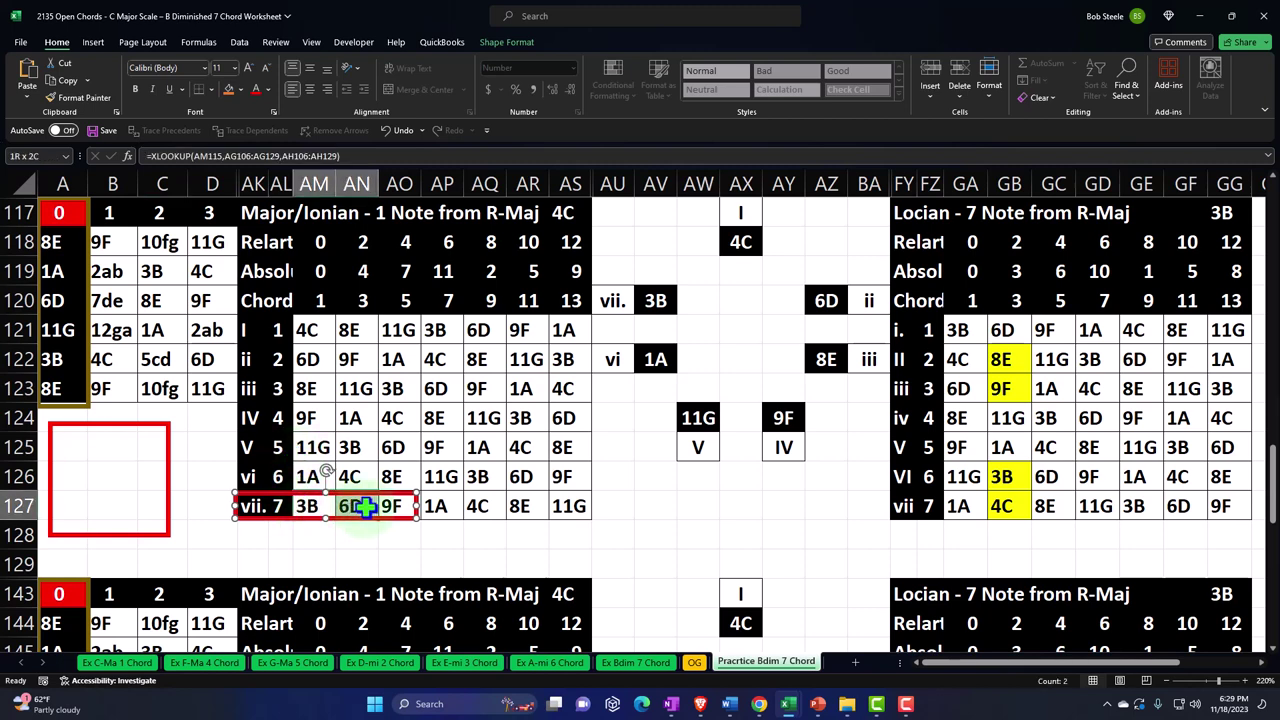
drag(364, 446, 387, 449)
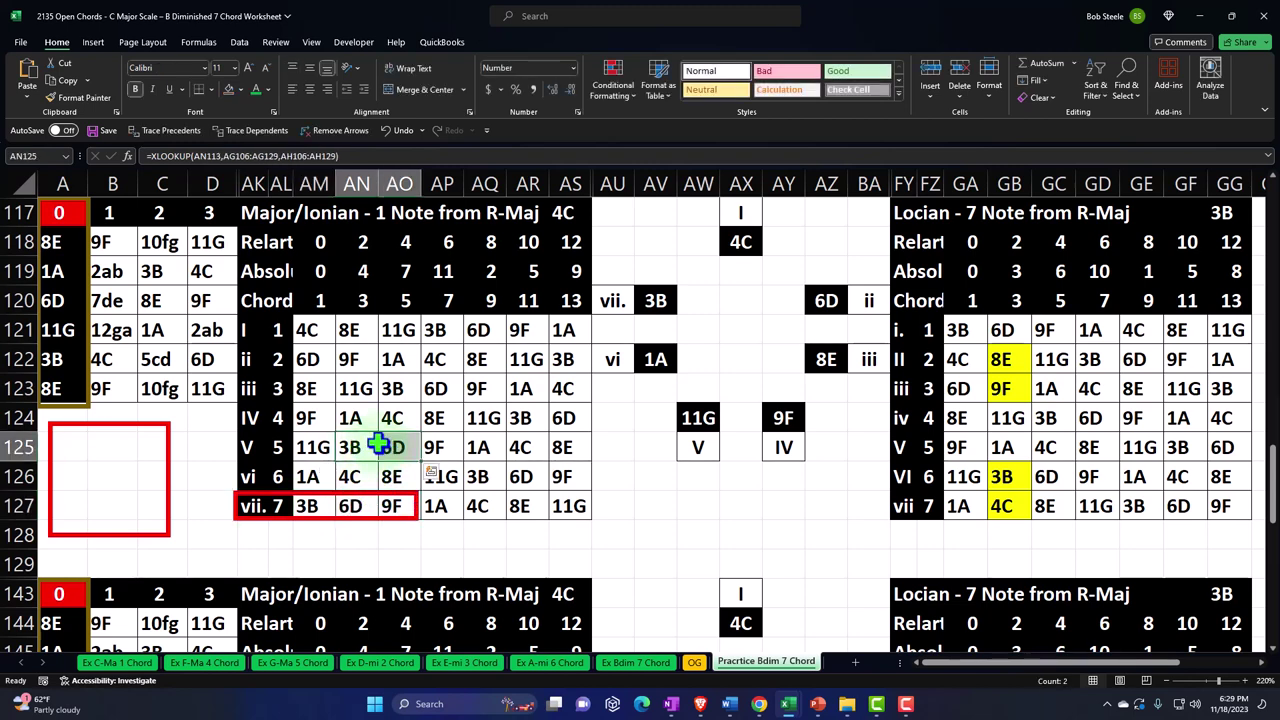
drag(50, 242, 197, 380)
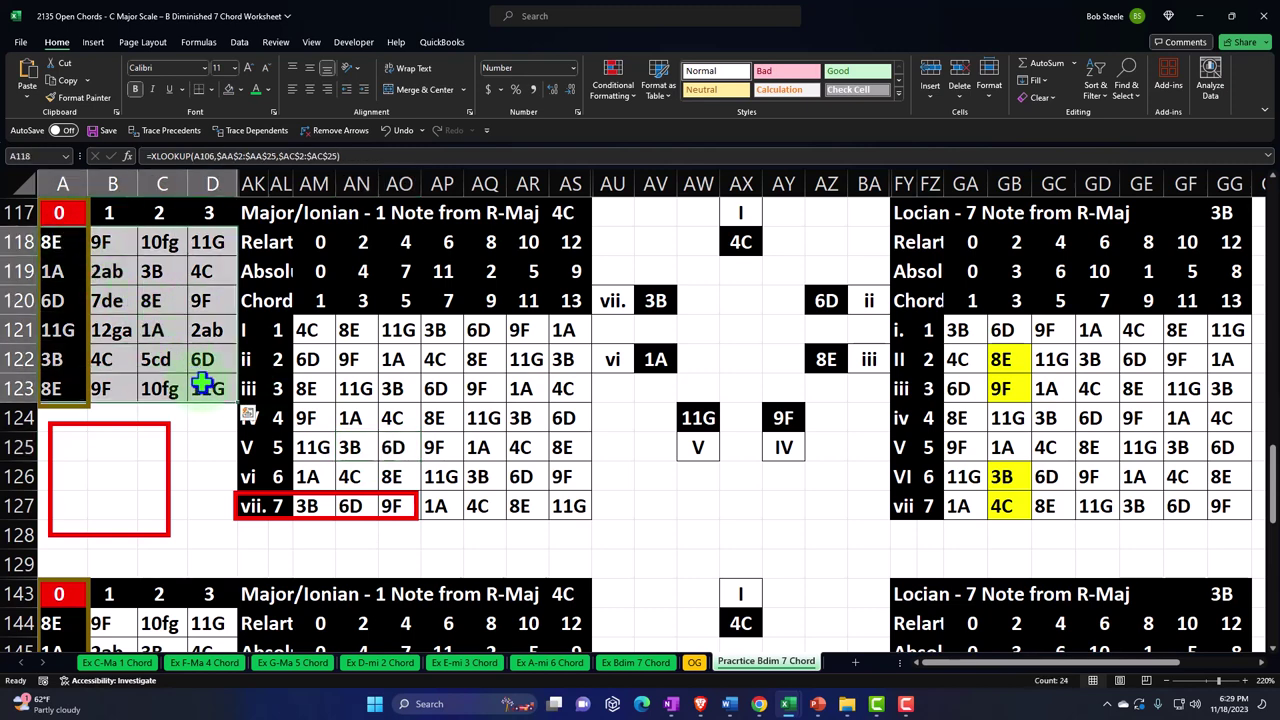
key(ctrl+c)
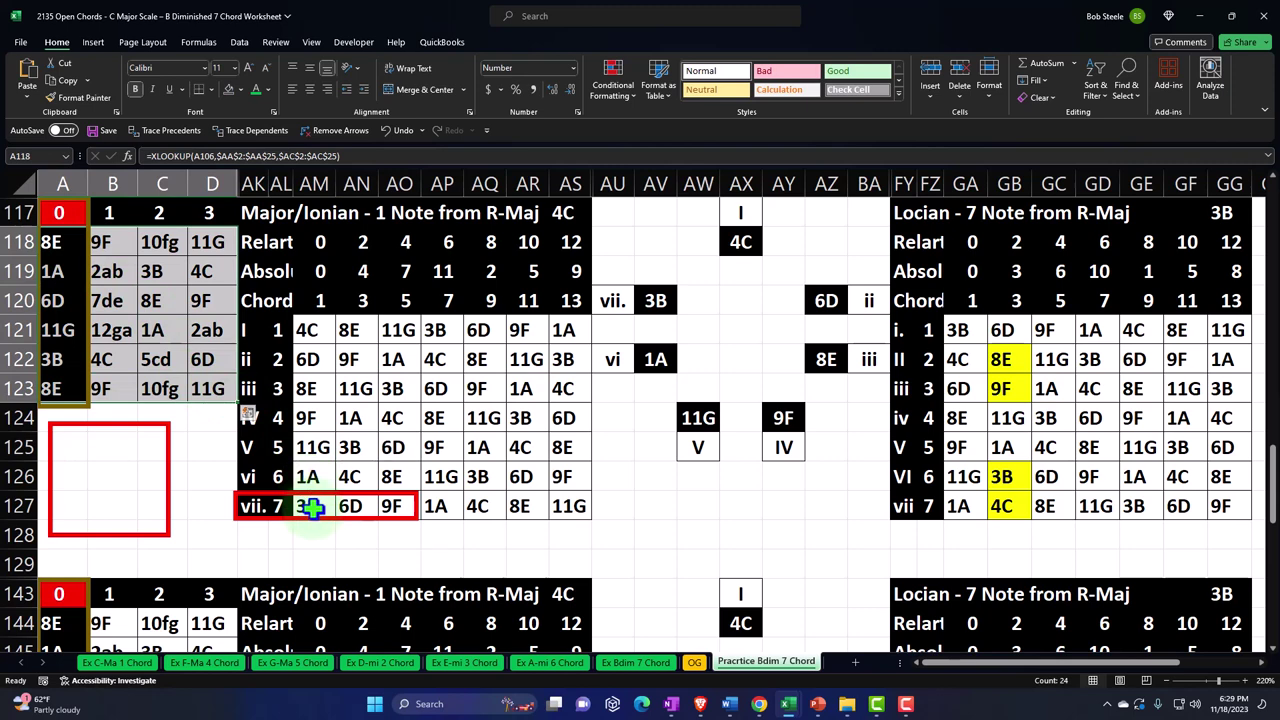
click(613, 80)
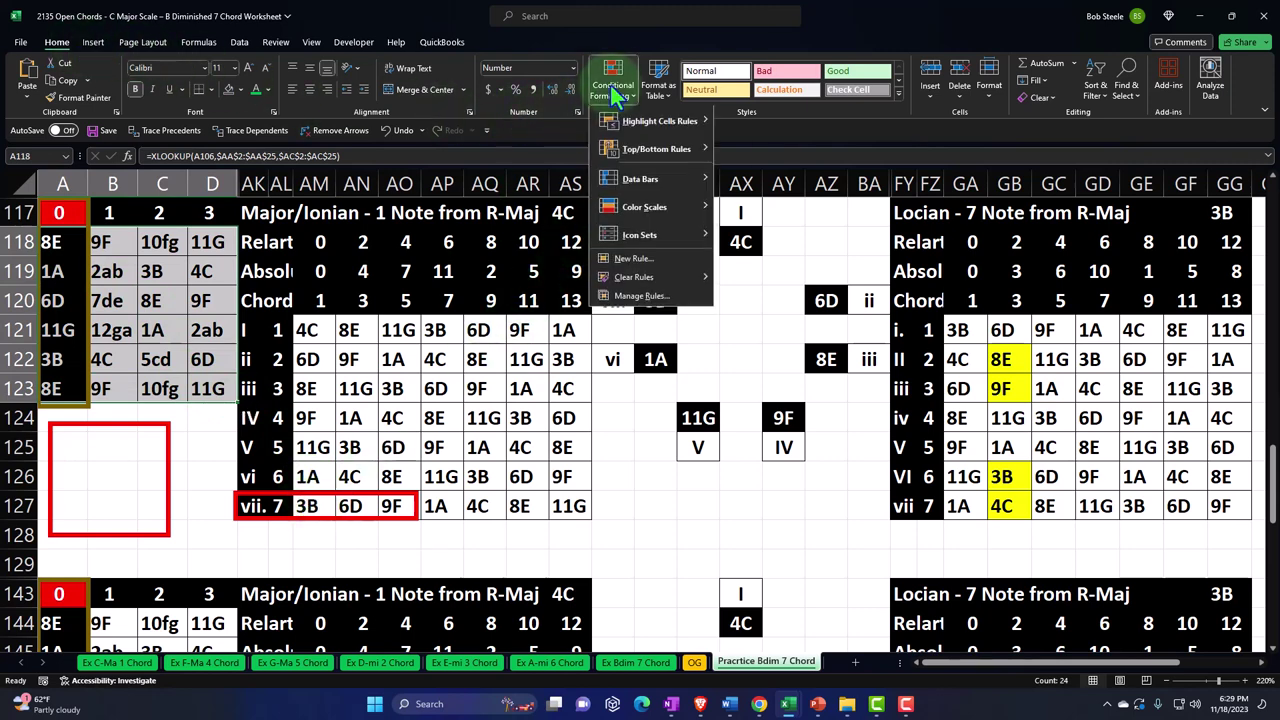
mouse_move(650, 122)
click(764, 205)
click(306, 506)
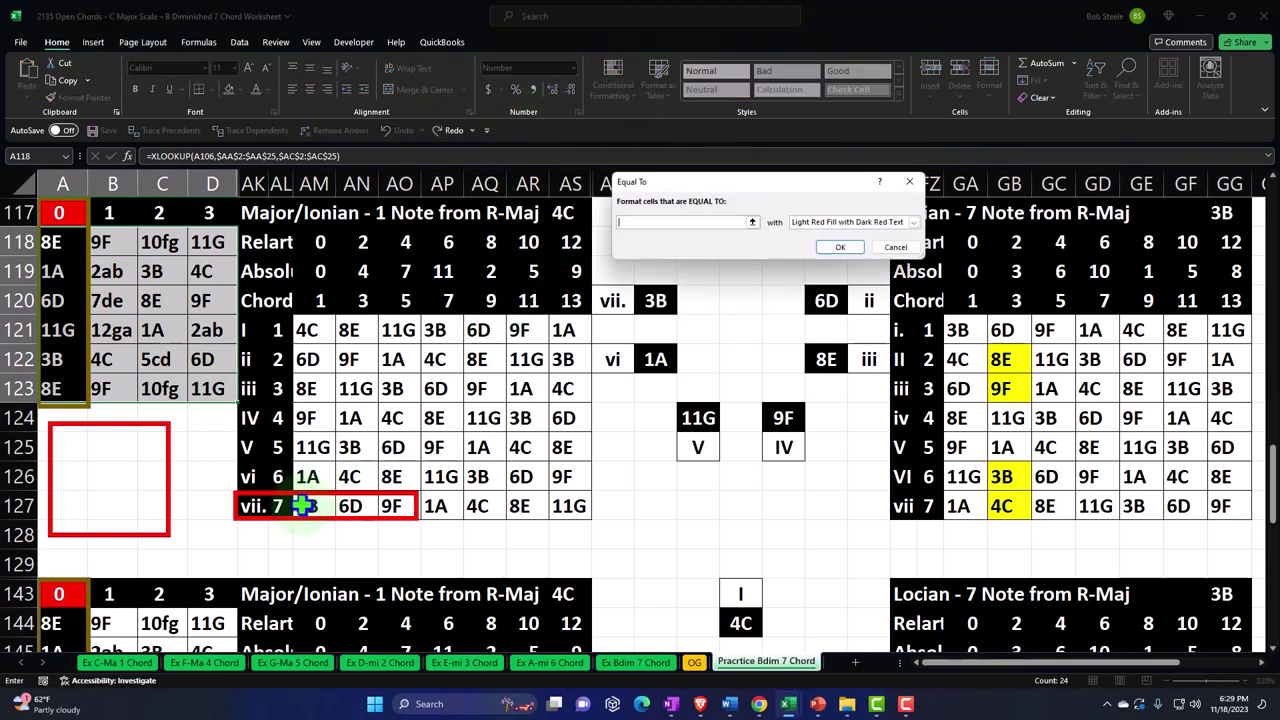
click(828, 223)
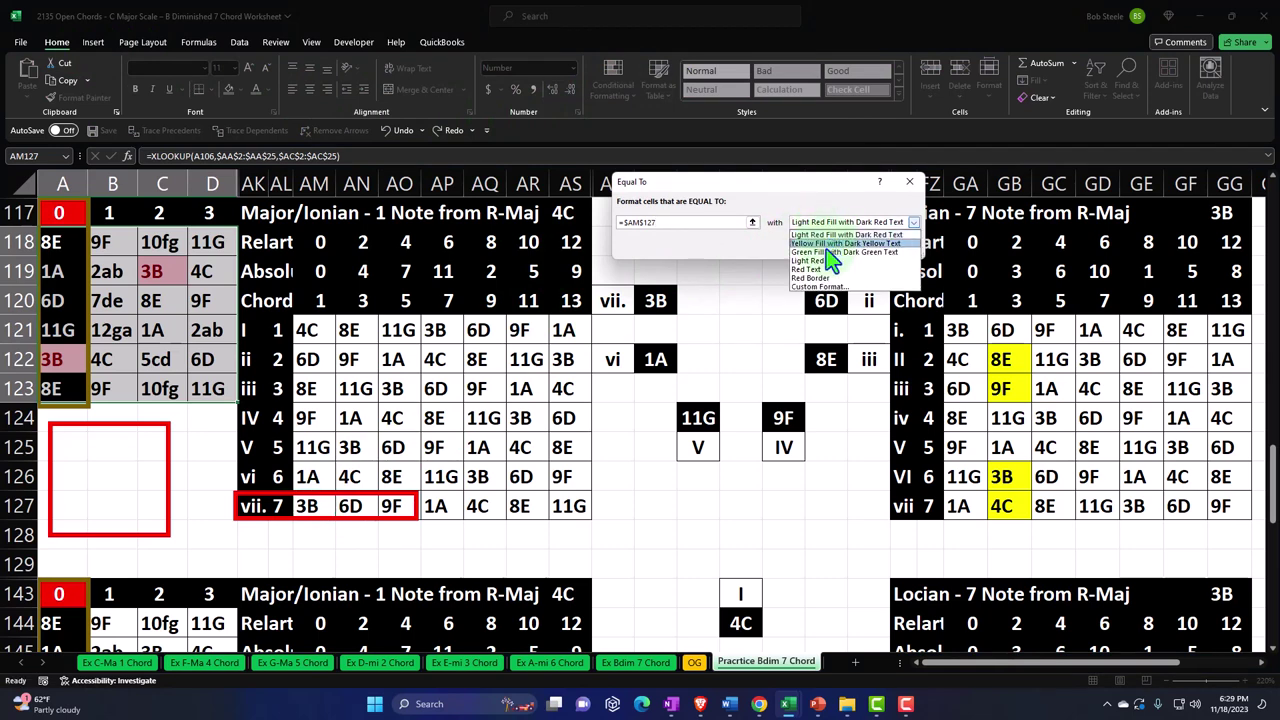
click(826, 248)
click(826, 248)
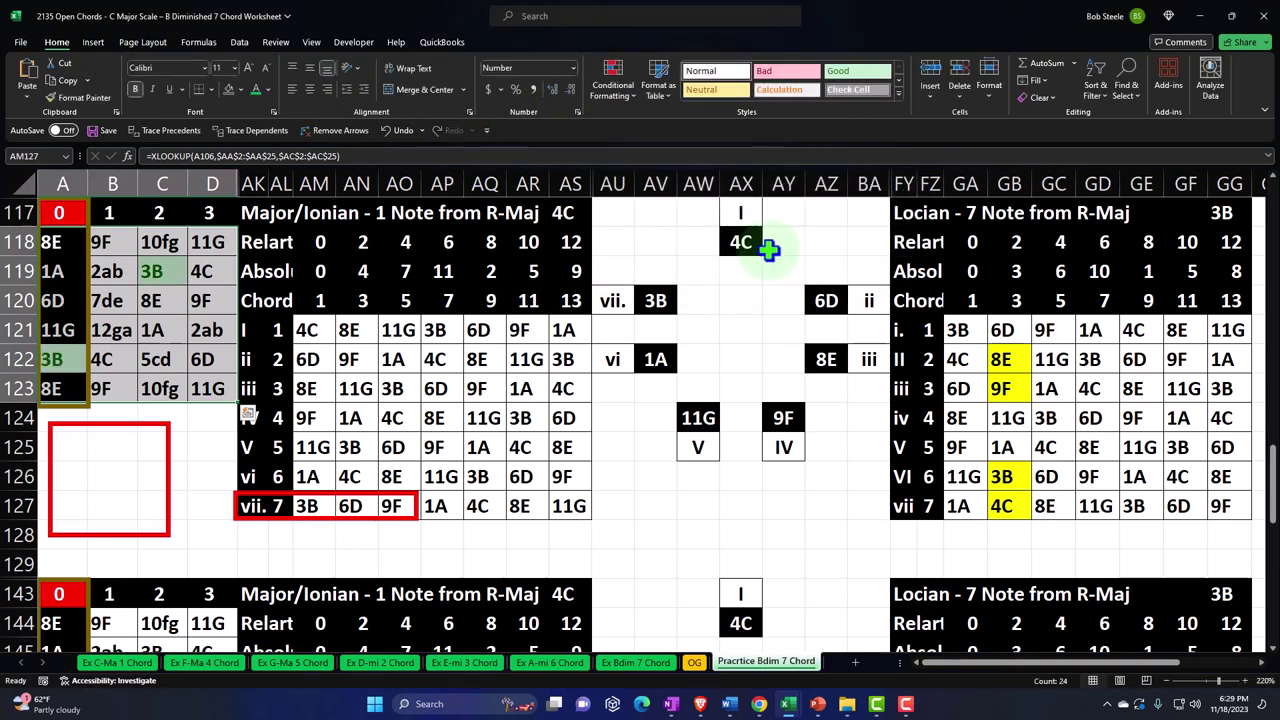
- Highlight the cells in A118:D123 equal to $AN$127 with Light Red Fill with Dark Red Text
click(617, 80)
mouse_move(658, 122)
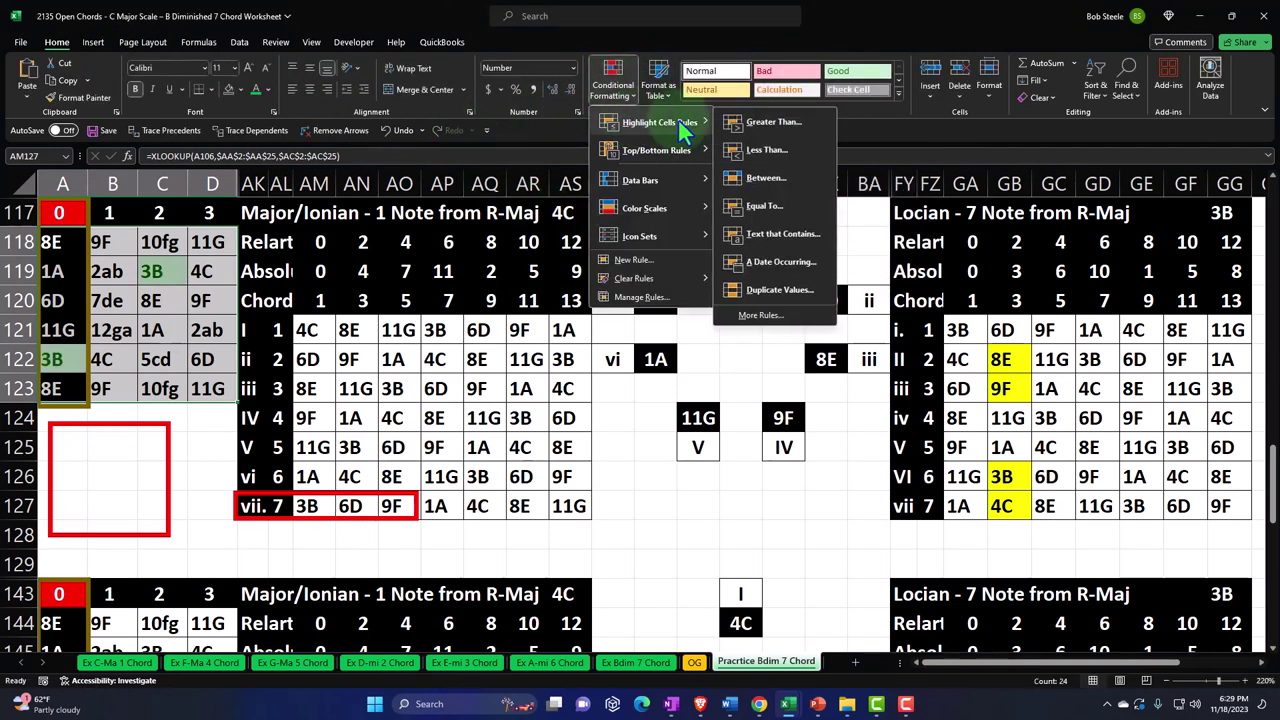
click(754, 192)
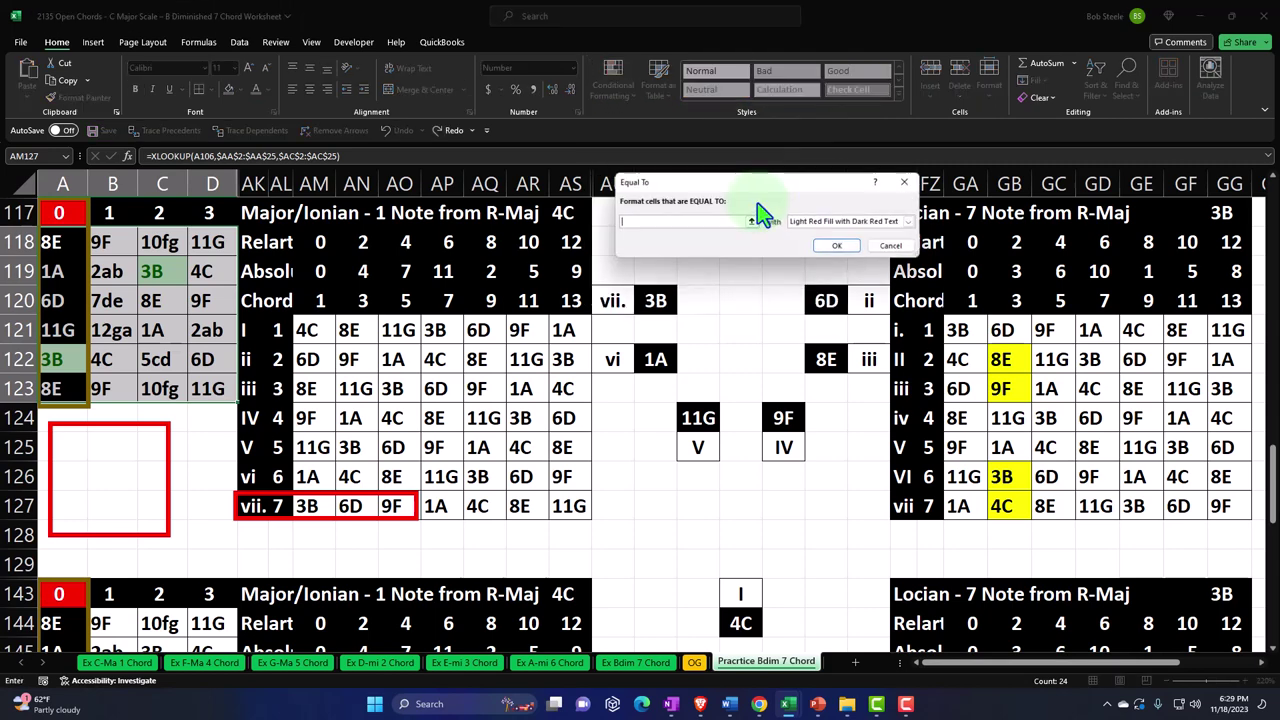
click(349, 506)
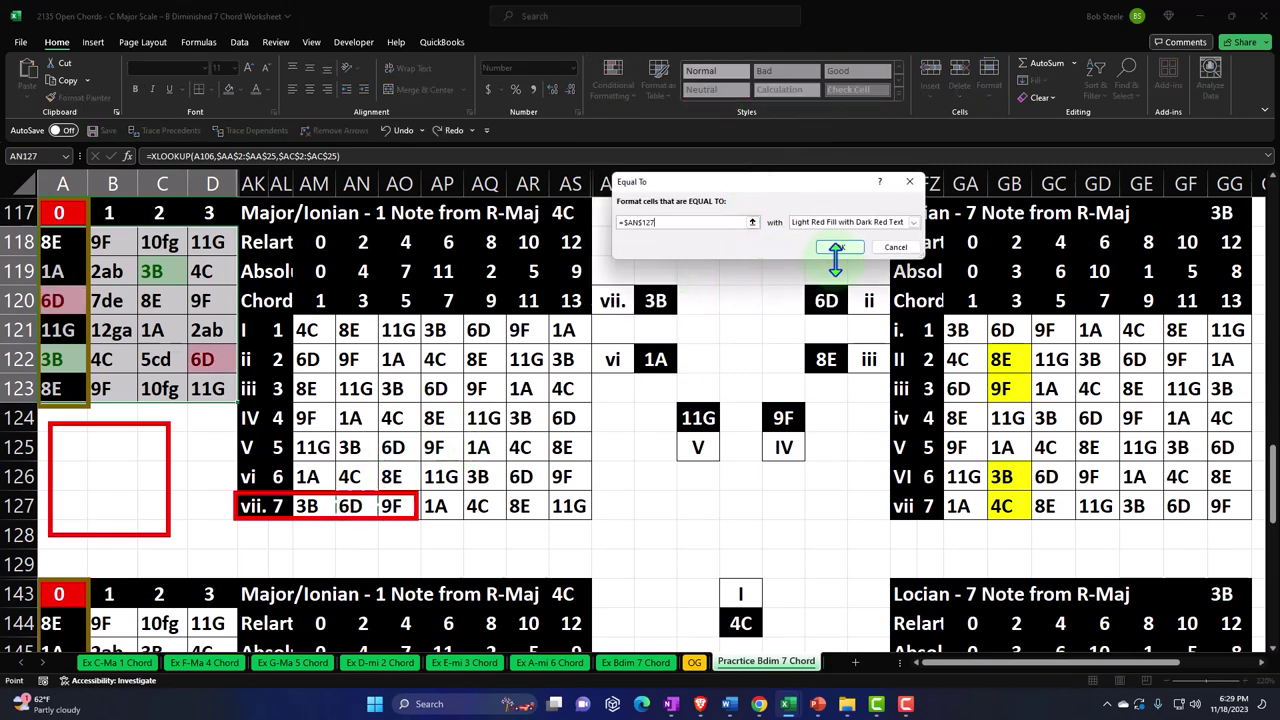
click(838, 249)
- Highlight the cells in A118:D123 equal to $AO$127 with Yellow Fill with Dark Yellow Text
click(618, 85)
mouse_move(650, 122)
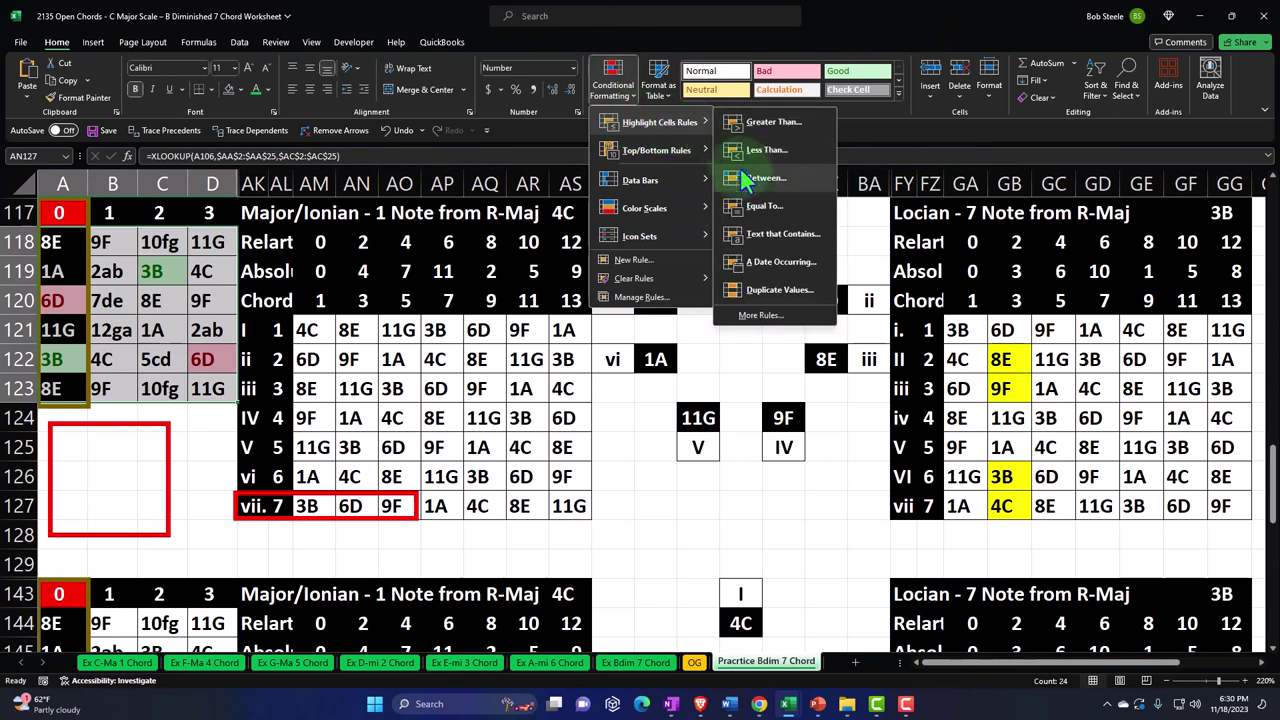
click(754, 207)
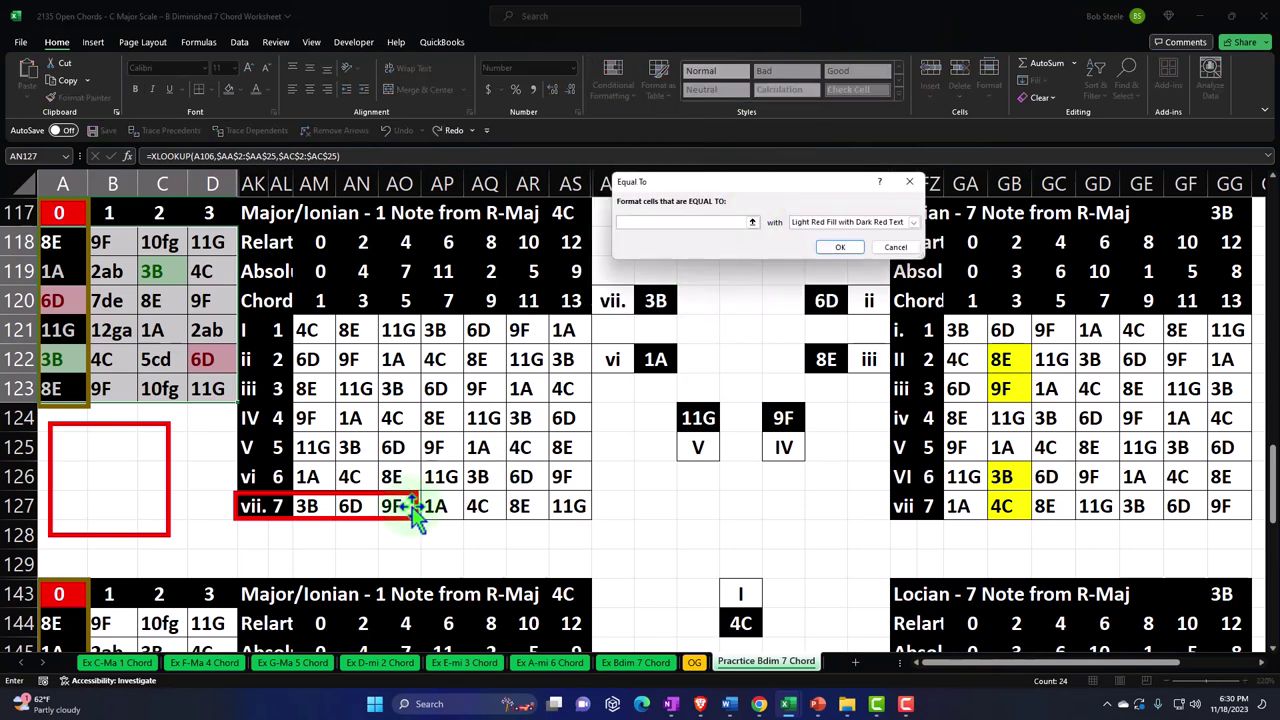
click(396, 505)
click(845, 222)
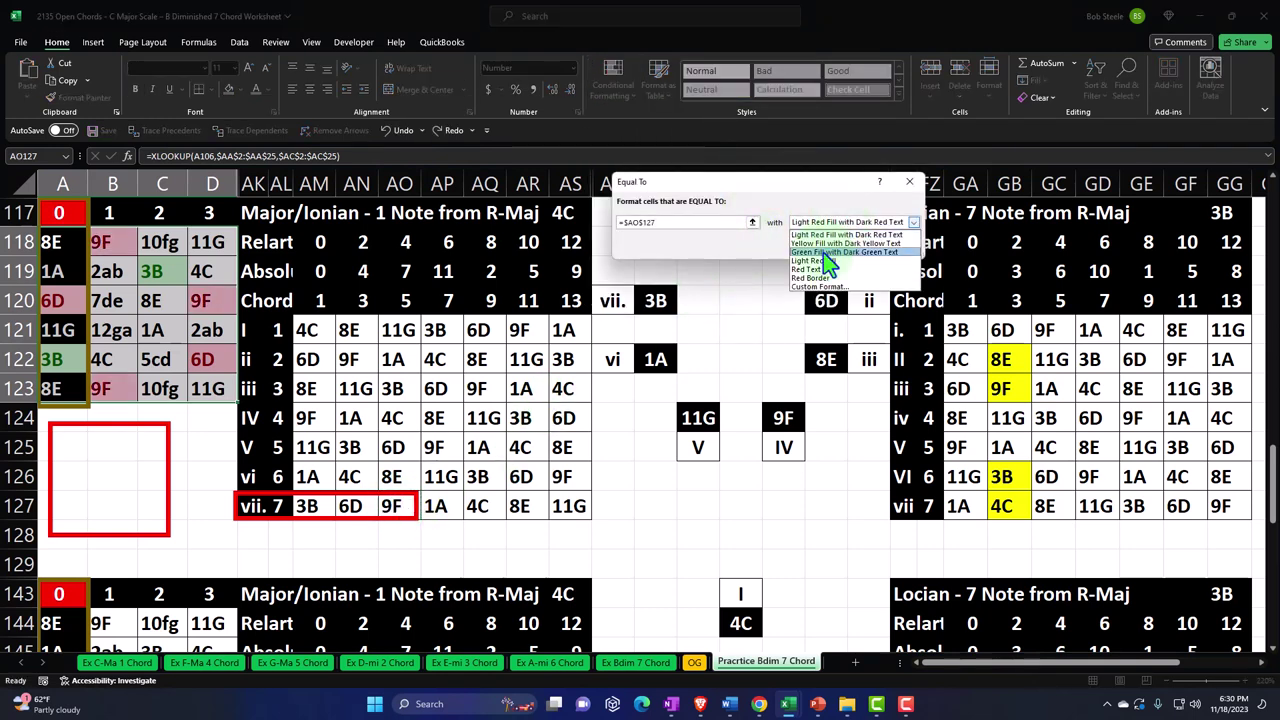
click(823, 244)
click(839, 246)
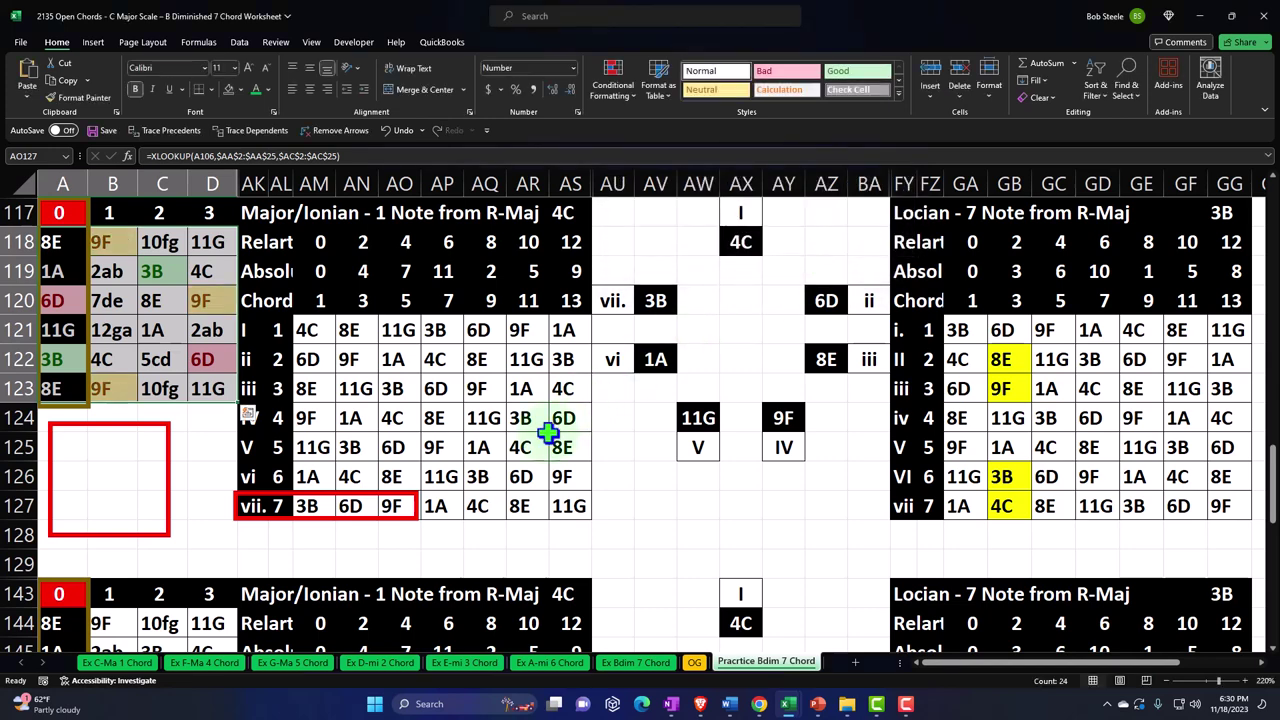
click(214, 455)
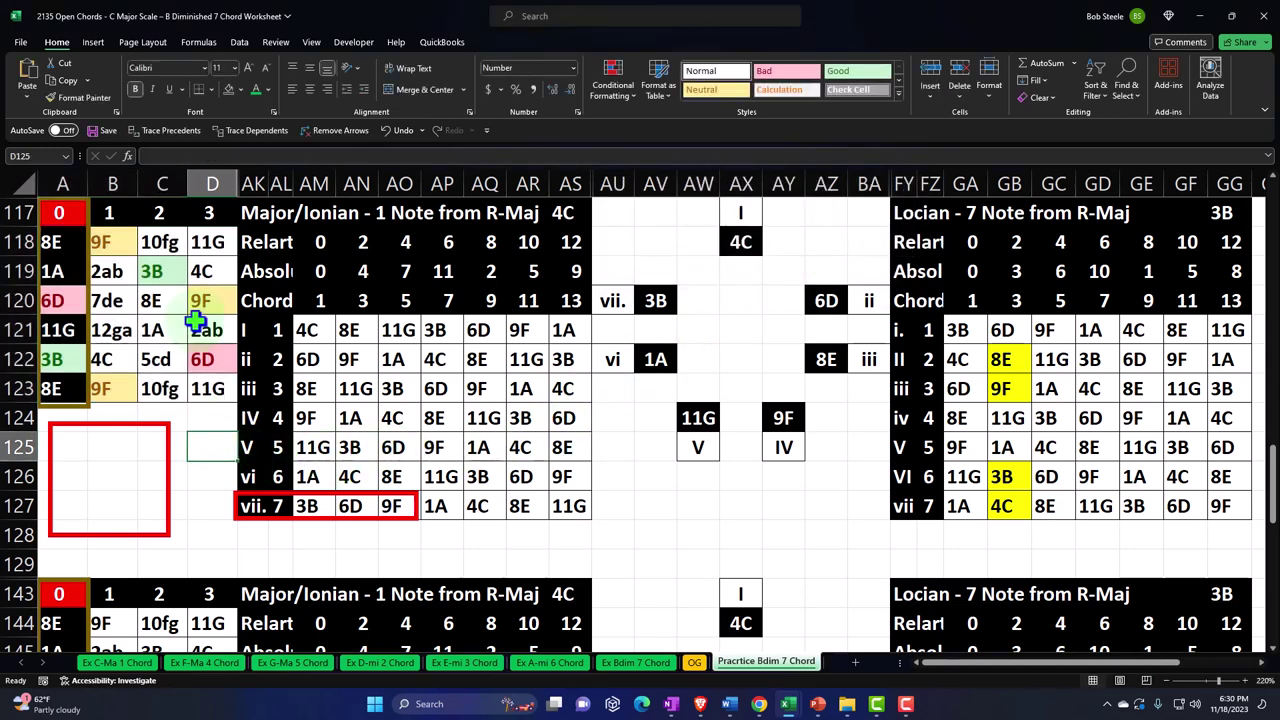
- Copy the formatting of C119 onto AM127 and of D122 onto AN127 with Format Painter
click(154, 276)
click(84, 97)
click(310, 506)
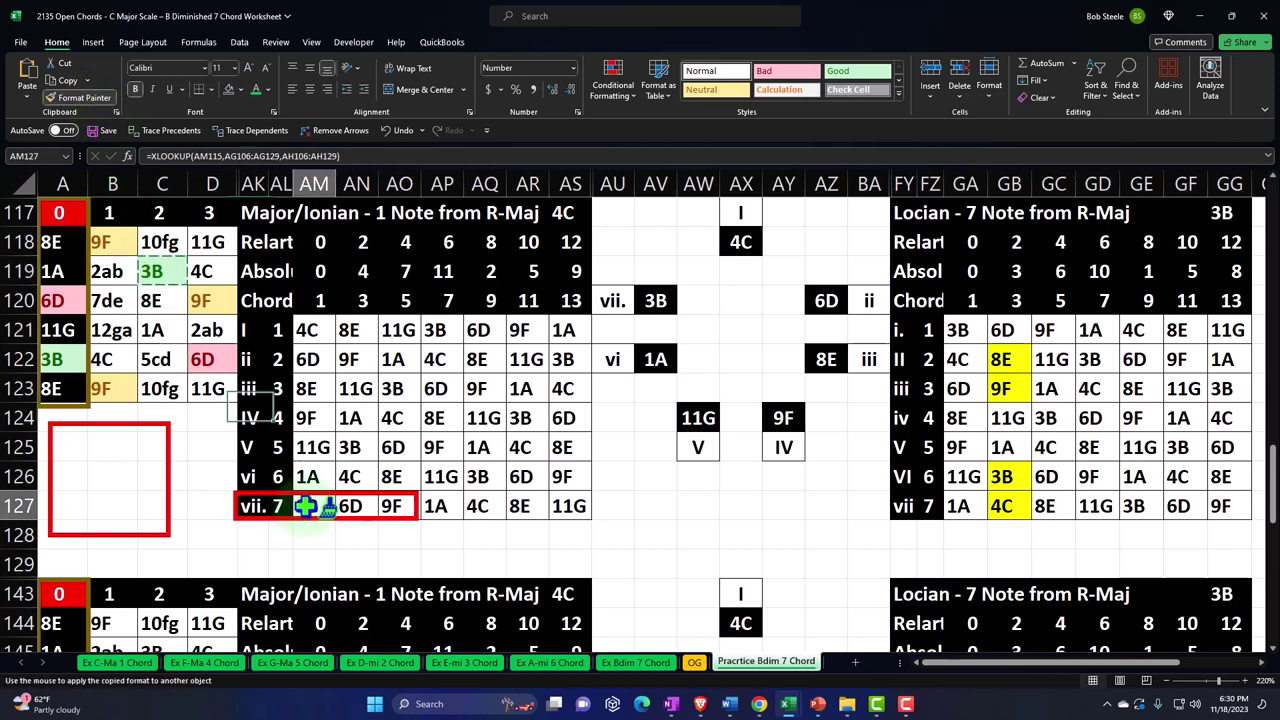
click(208, 362)
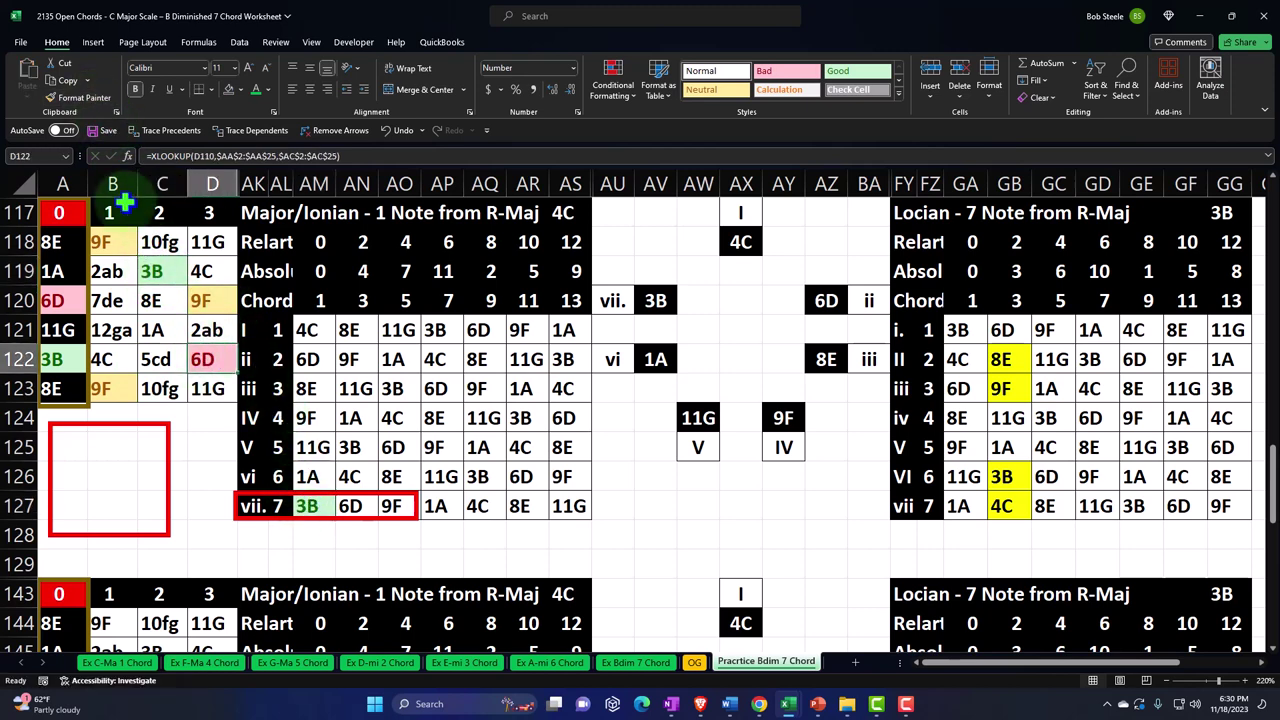
click(88, 98)
click(350, 506)
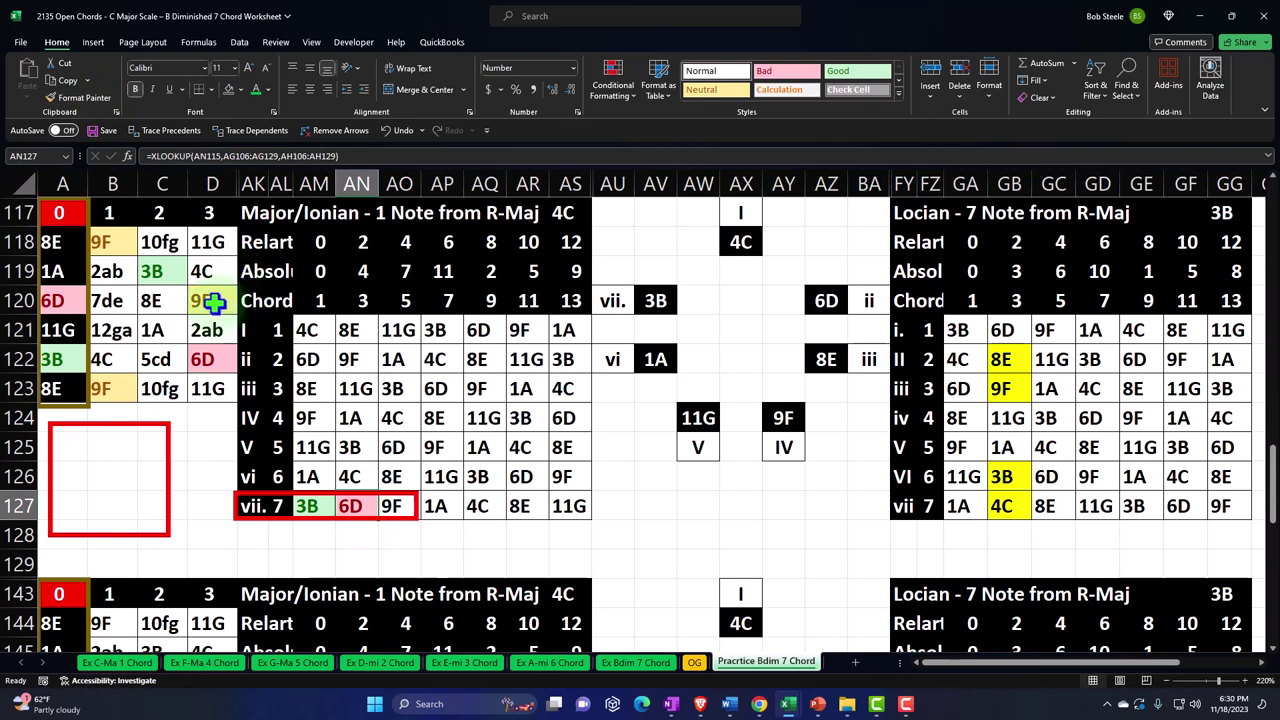
- Copy the yellow formatting of the 9F note in D120 onto AO127 with Format Painter
click(214, 302)
click(84, 97)
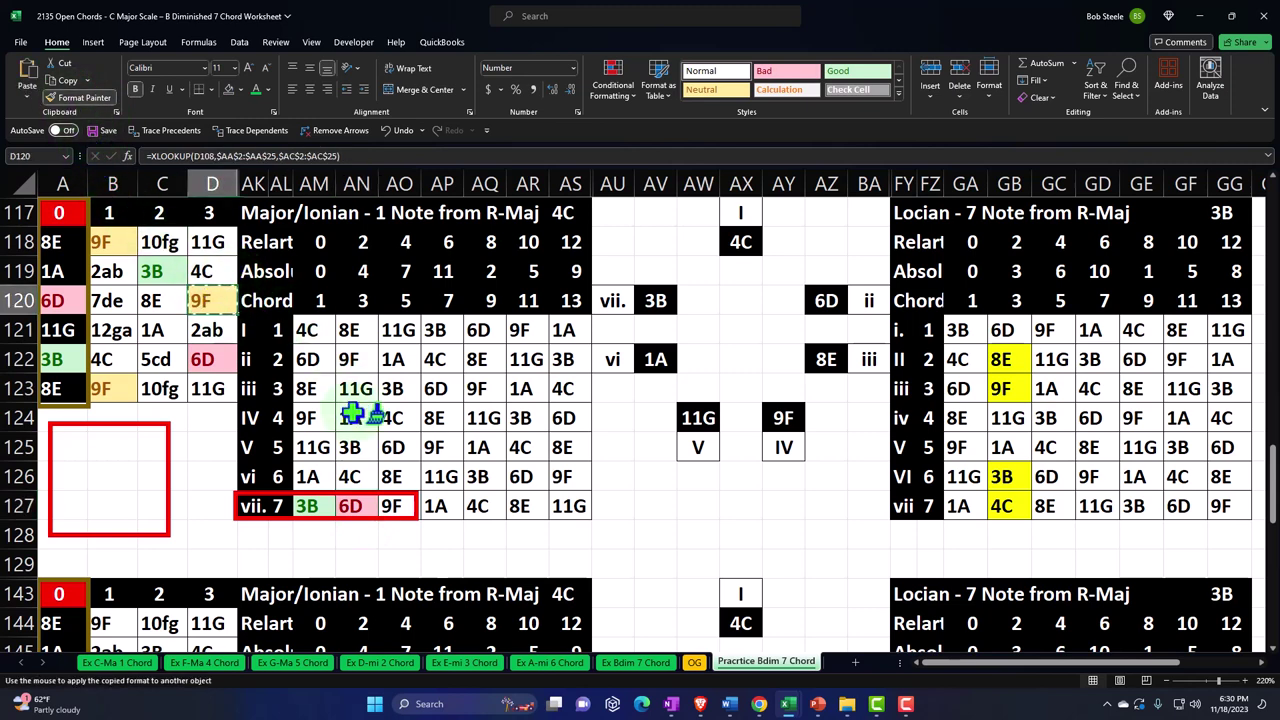
click(398, 506)
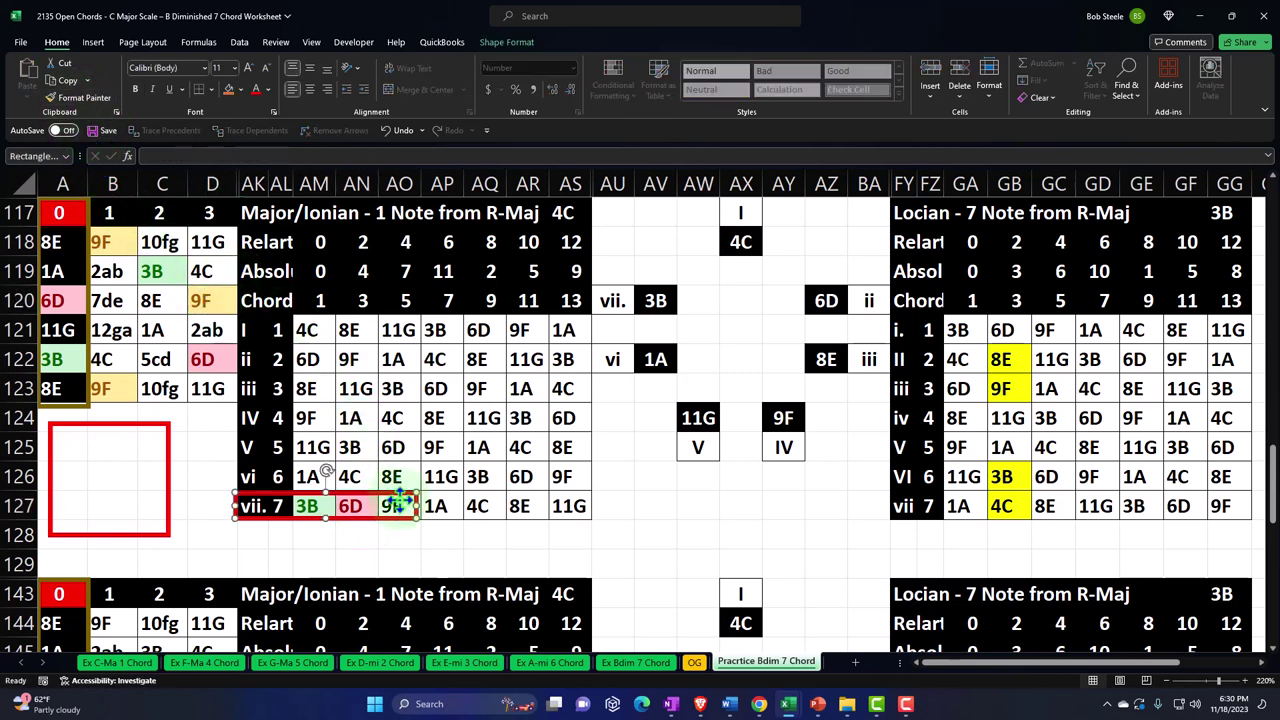
click(199, 303)
click(84, 97)
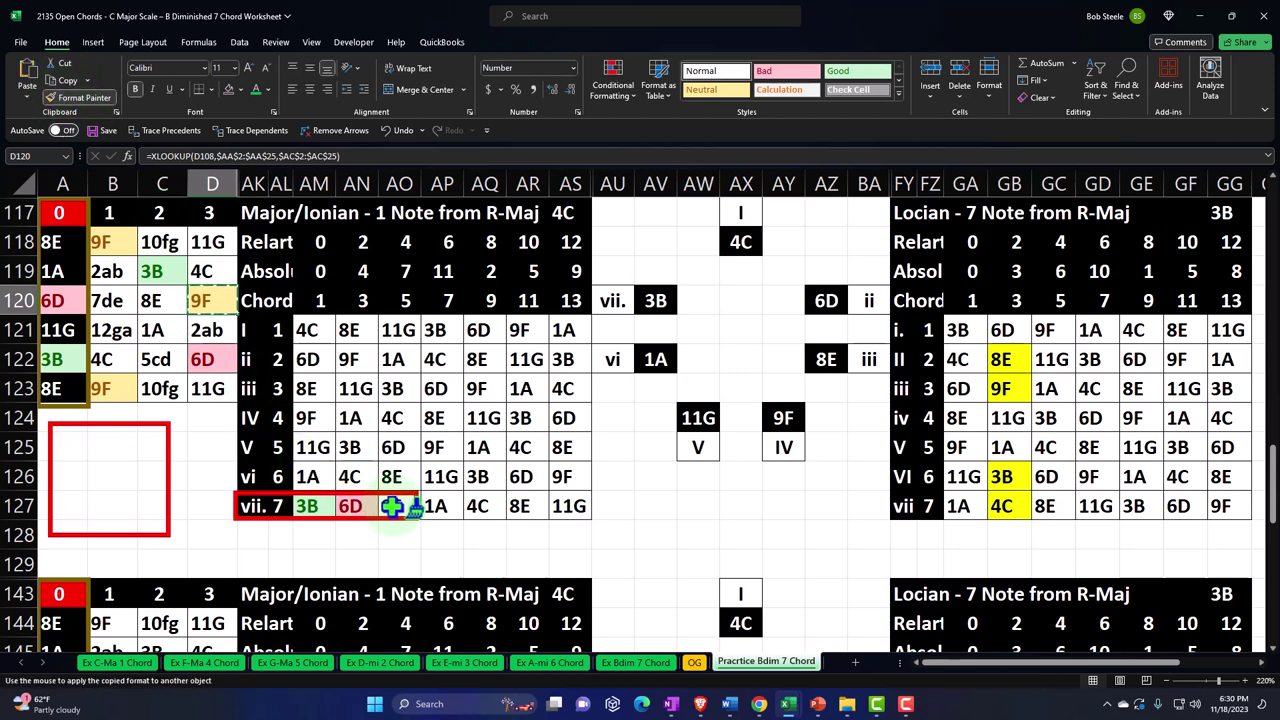
drag(395, 506, 322, 506)
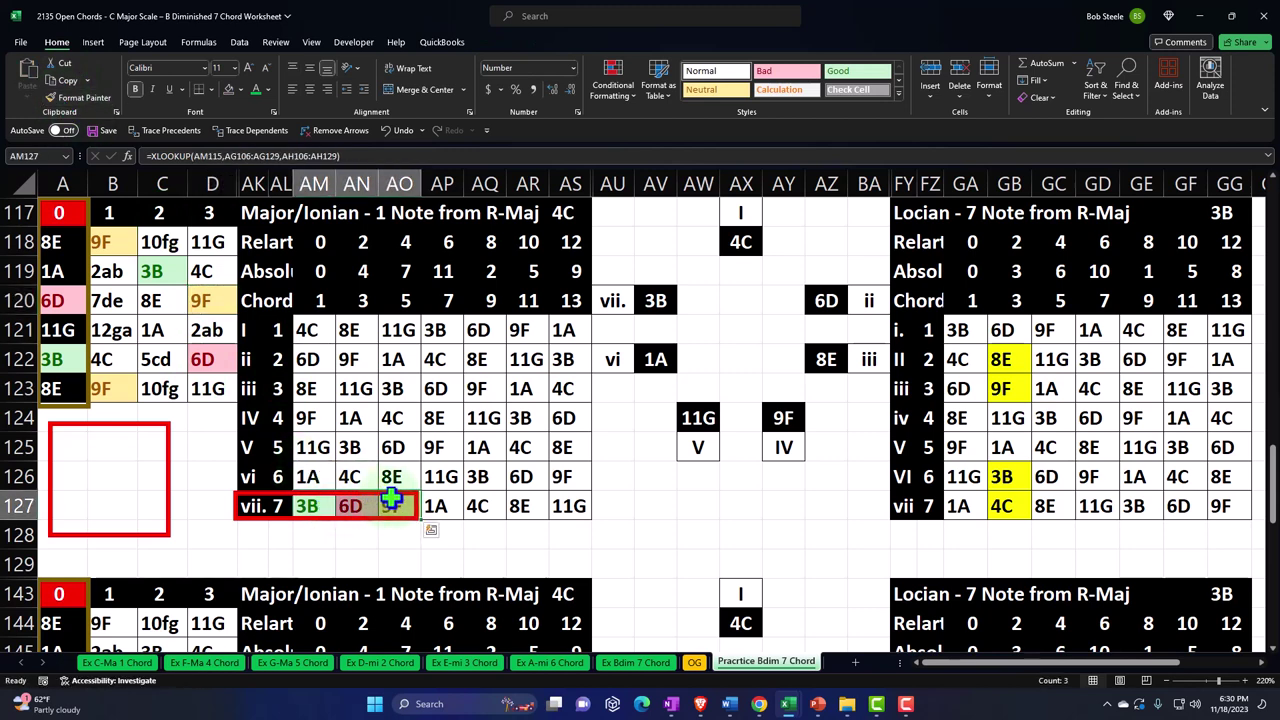
- Copy the formatting of AM127:AO127 onto the Locrian i chord notes in GA121:GC121 with Format Painter
click(84, 97)
drag(957, 330, 1045, 330)
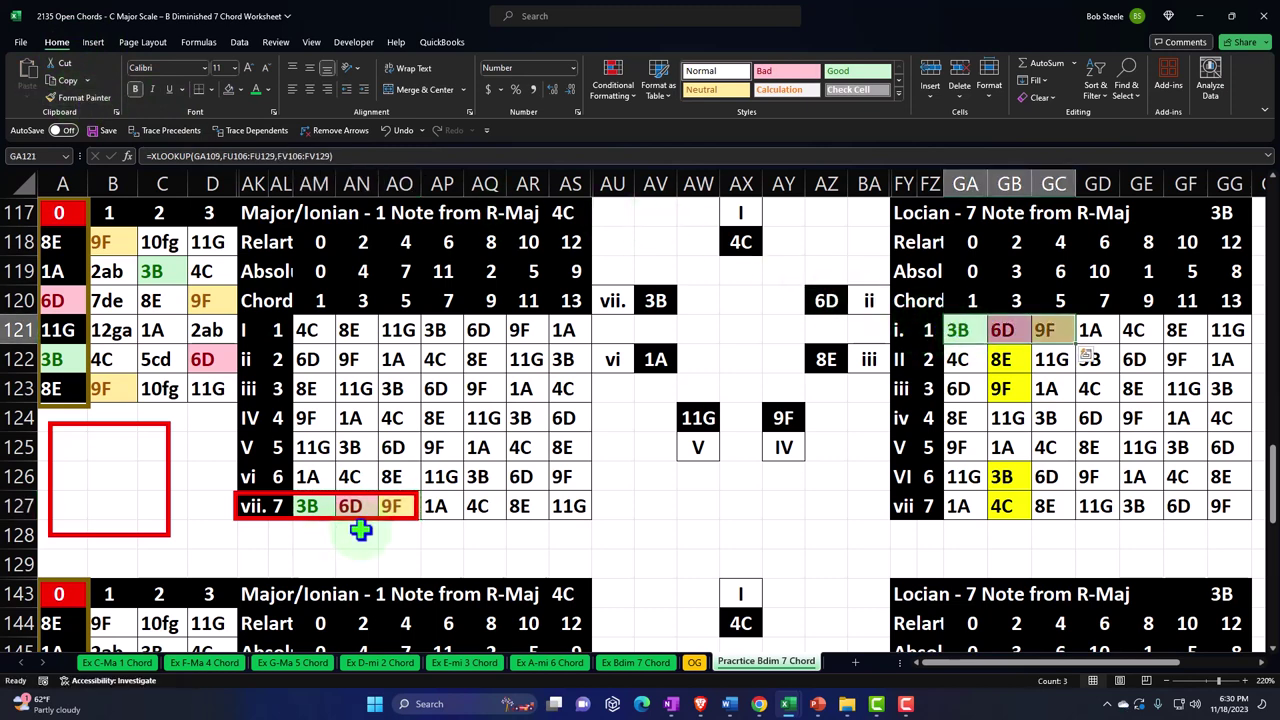
- Undo the removal of the red outline around the vii. 7 chord in AK127:AO127
key(ctrl+c)
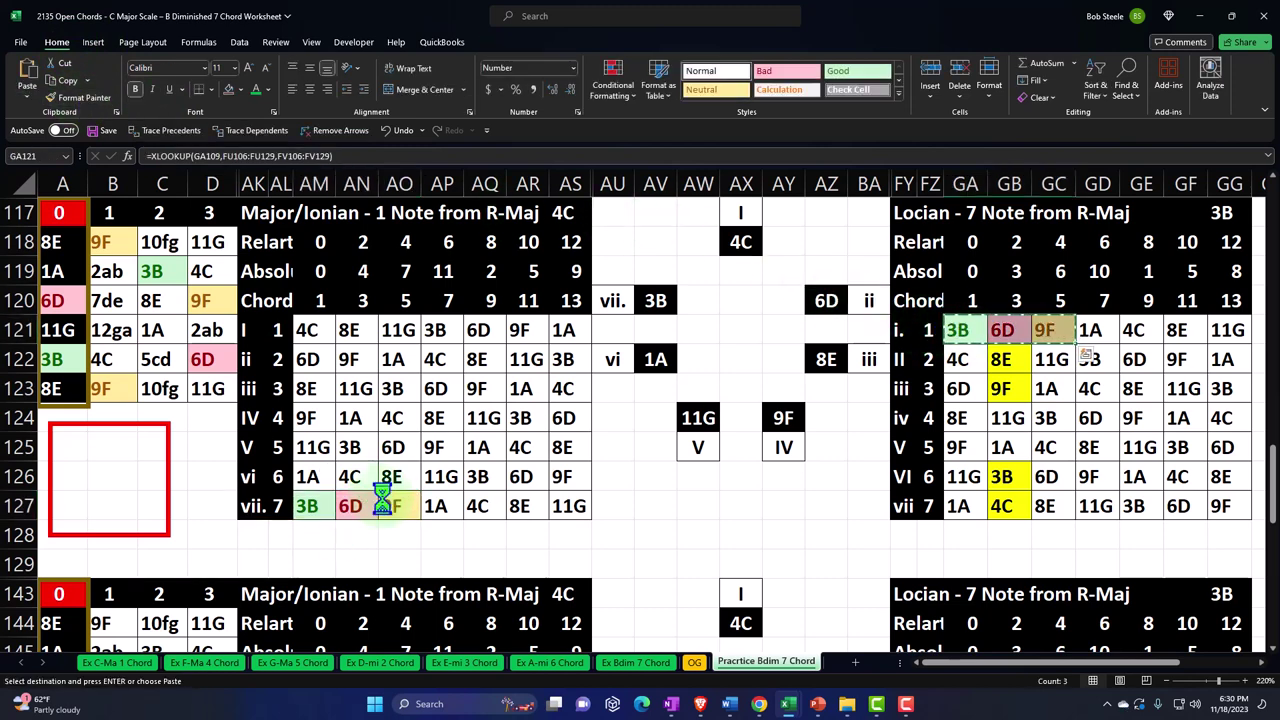
click(397, 130)
click(395, 130)
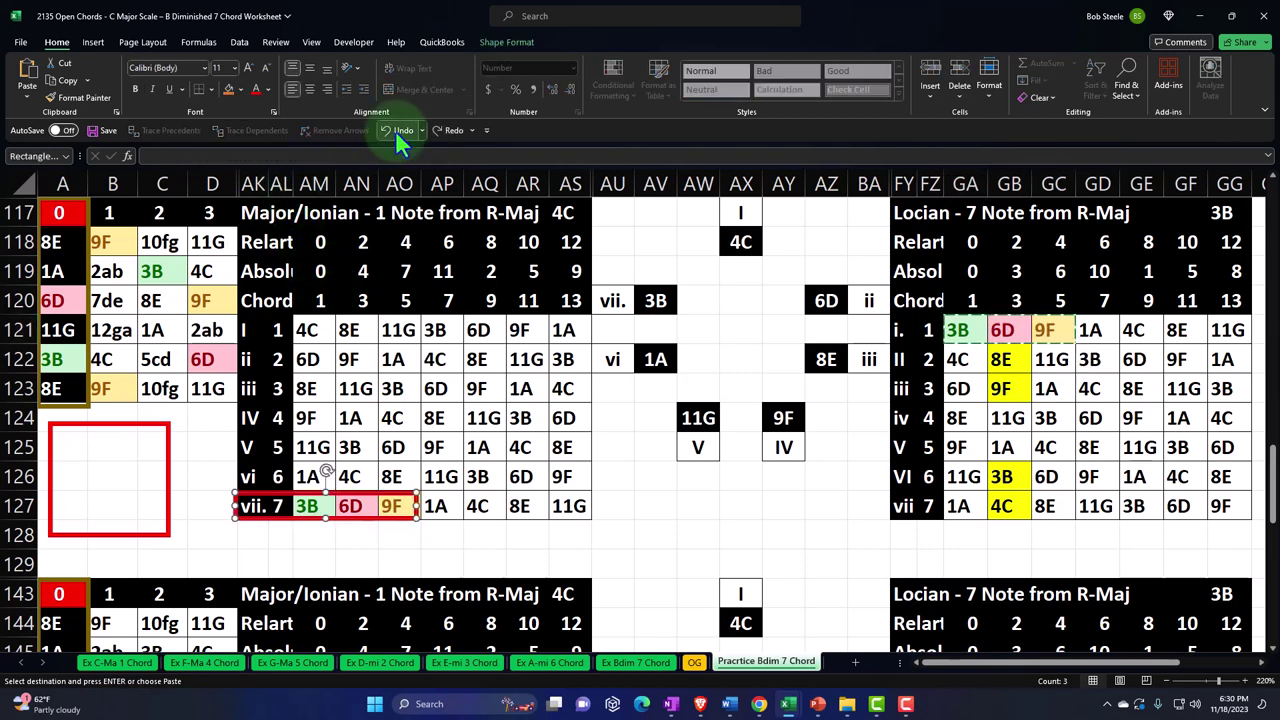
- Place a copy of the vii. 7 chord row's red outline around the Locrian i chord row in FY121:GC121
drag(390, 490, 1024, 341)
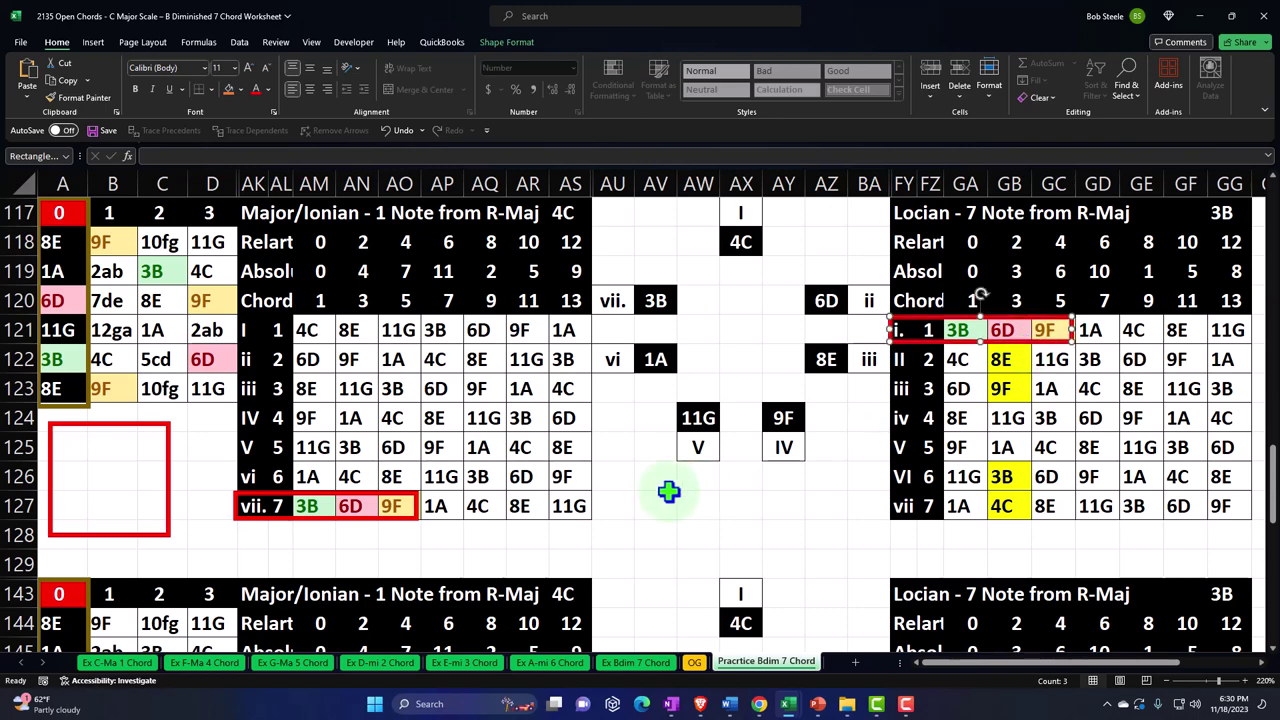
click(622, 505)
key(Left)
key(Left)
key(Left)
key(Left)
key(Left)
key(Left)
key(Left)
key(Left)
key(Left)
key(Left)
key(Left)
key(Left)
key(Left)
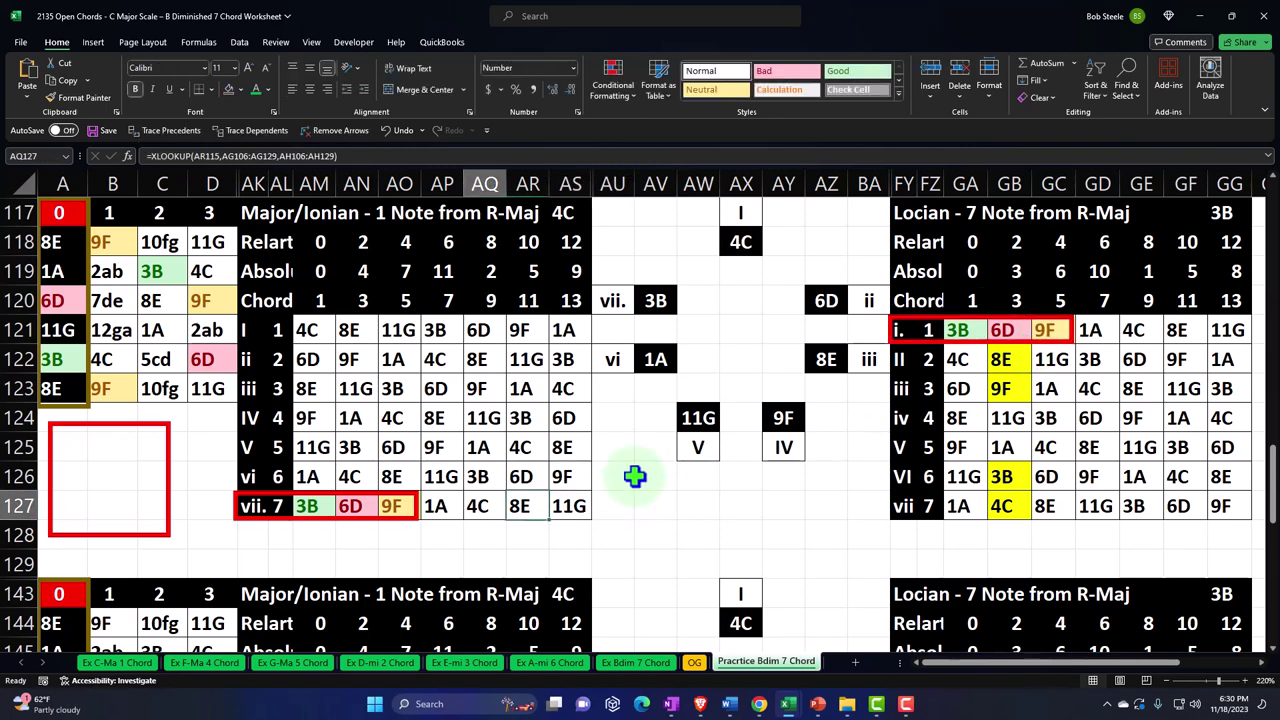
- Copy the red outlines of the 3B, 9F and 6D notes in C93, D94 and D96 onto C119, D120 and D122
scroll(635, 476, up, 2)
scroll(635, 476, up, 3)
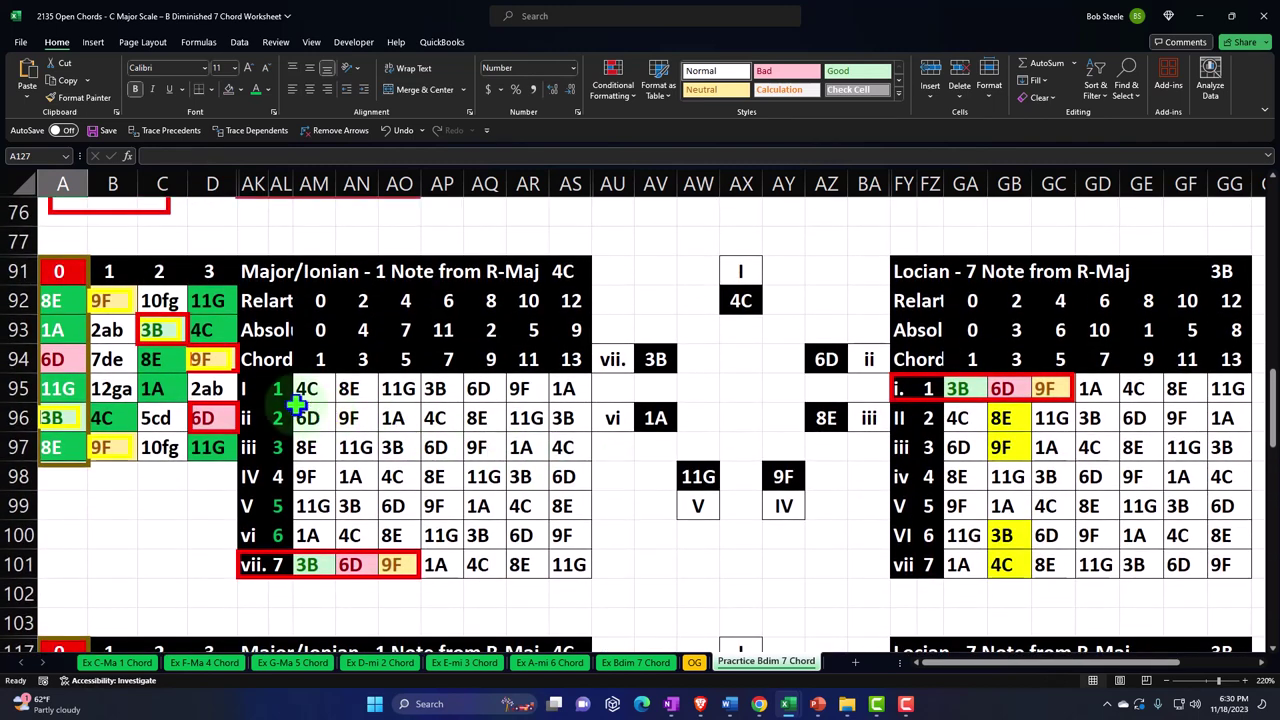
click(186, 330)
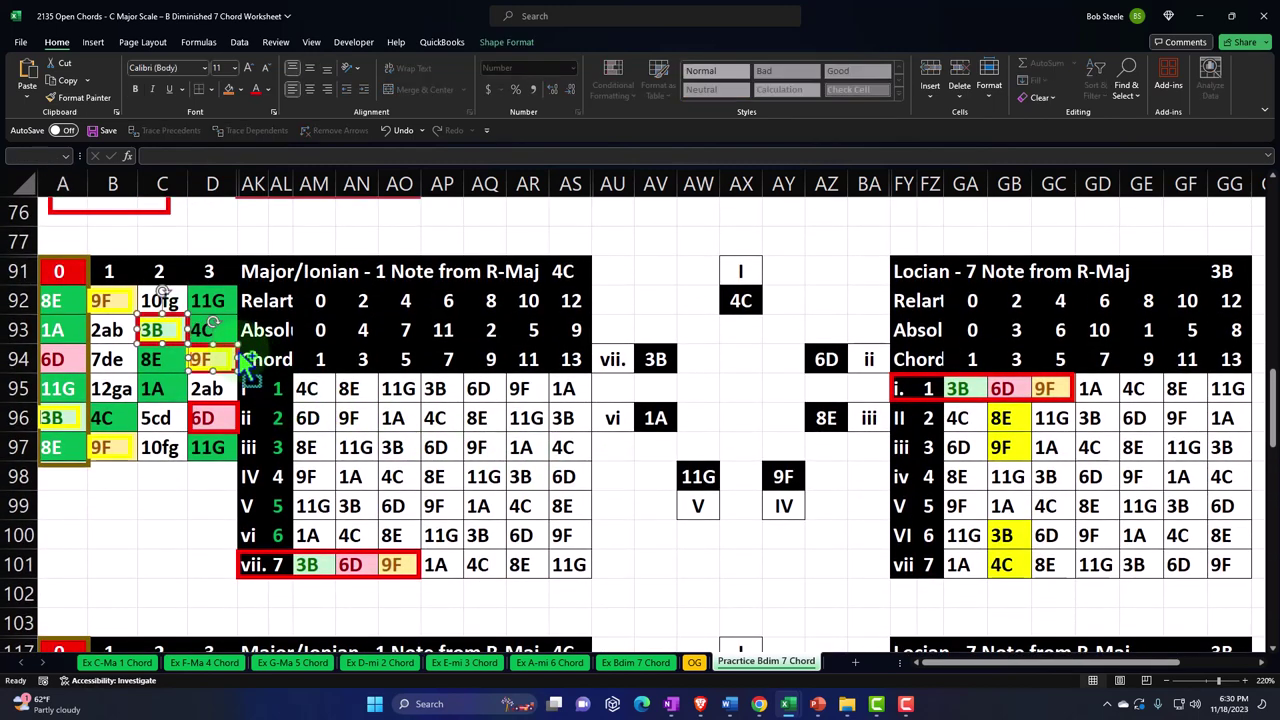
drag(247, 365, 235, 407)
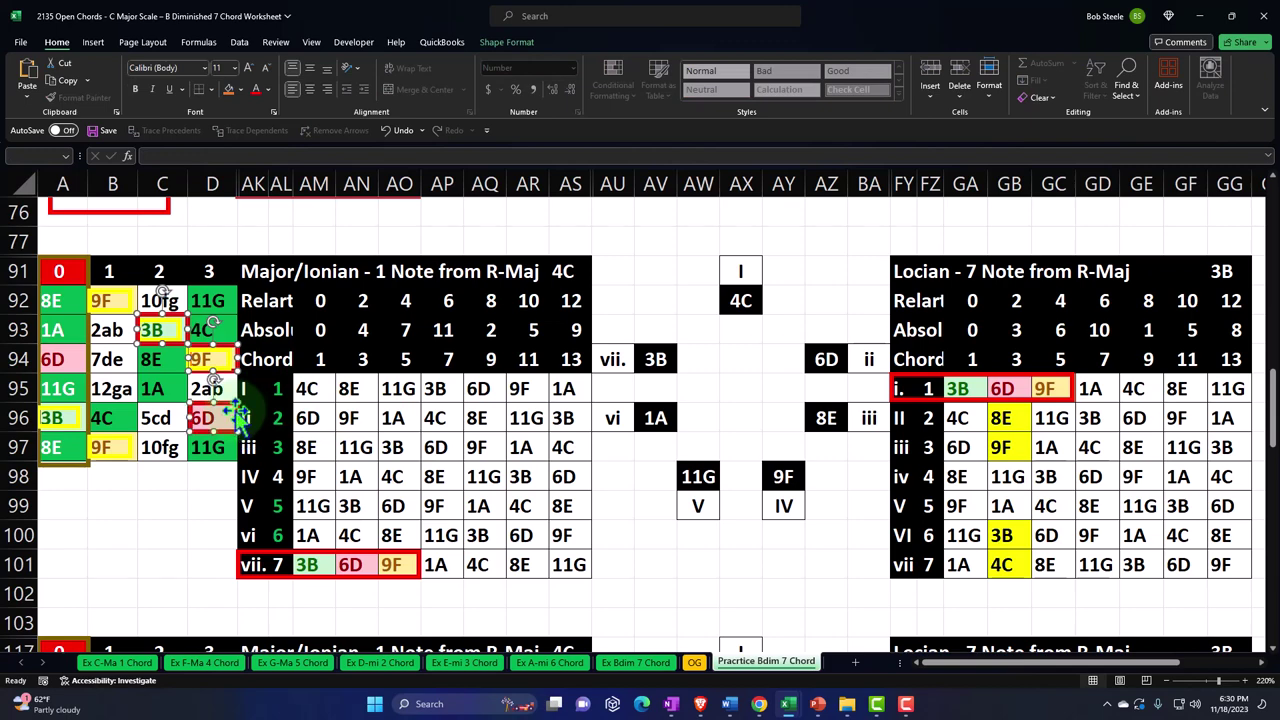
scroll(200, 400, down, 4)
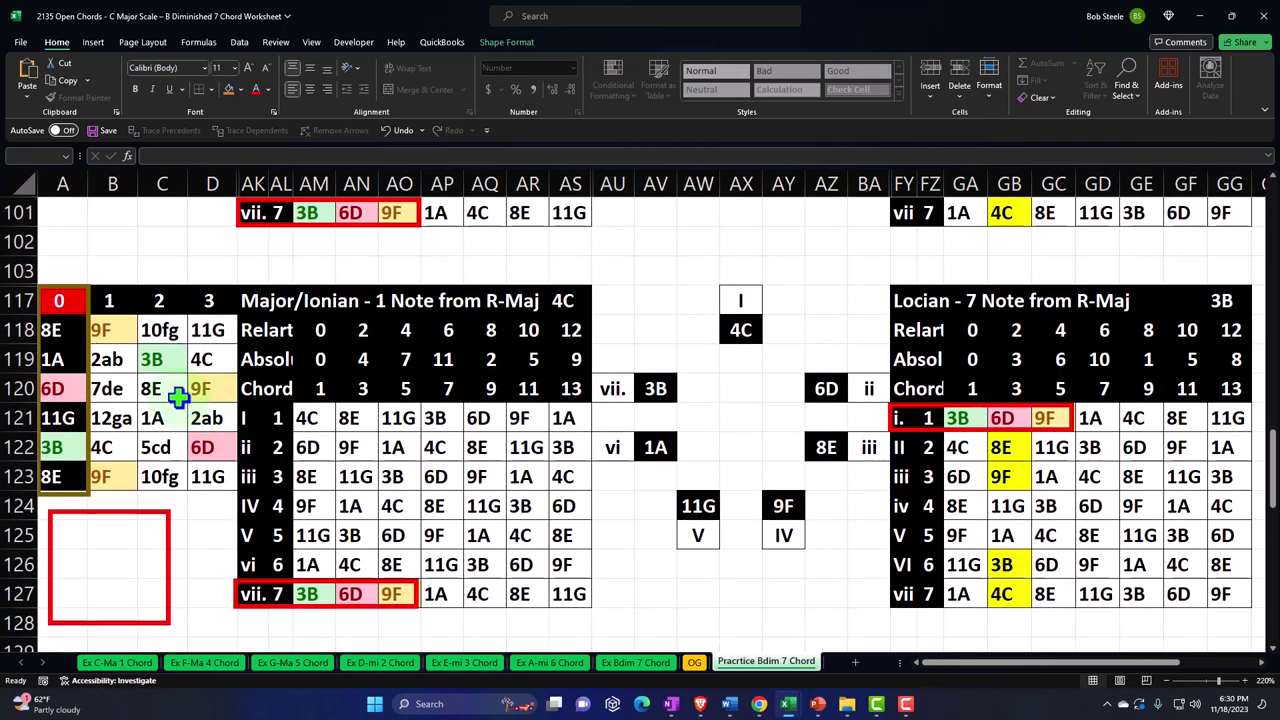
click(155, 368)
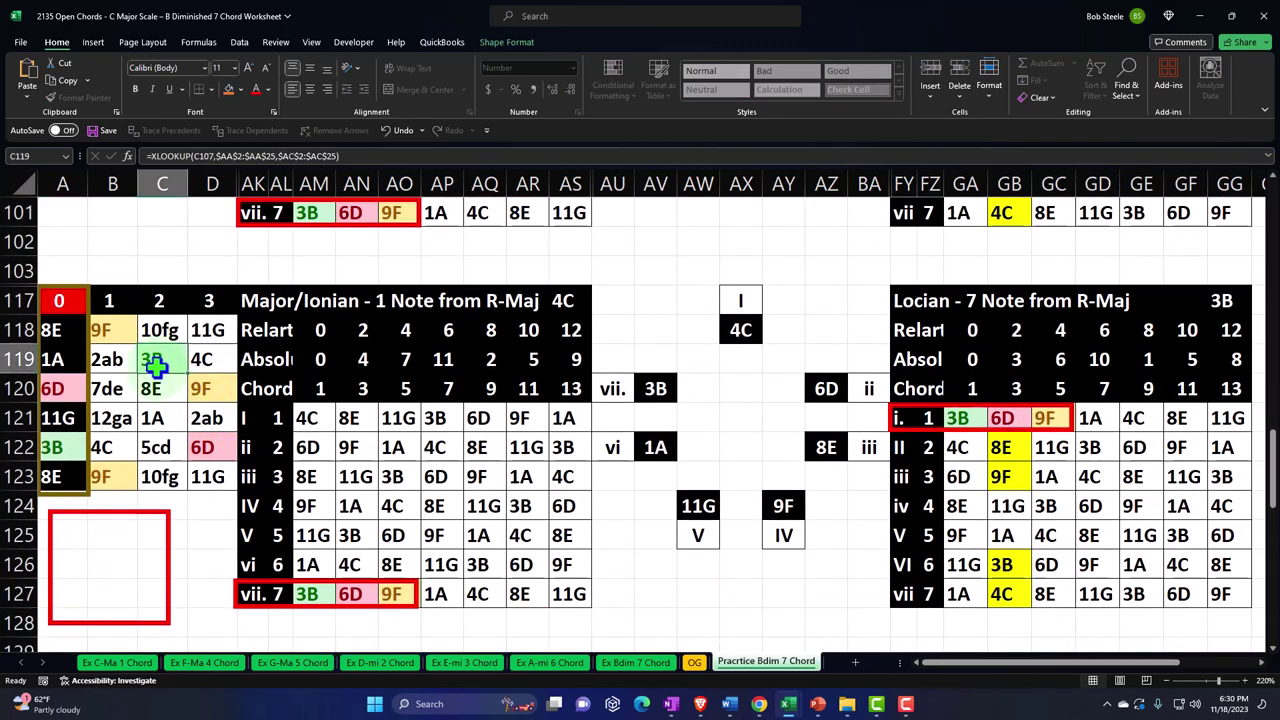
key(ctrl+v)
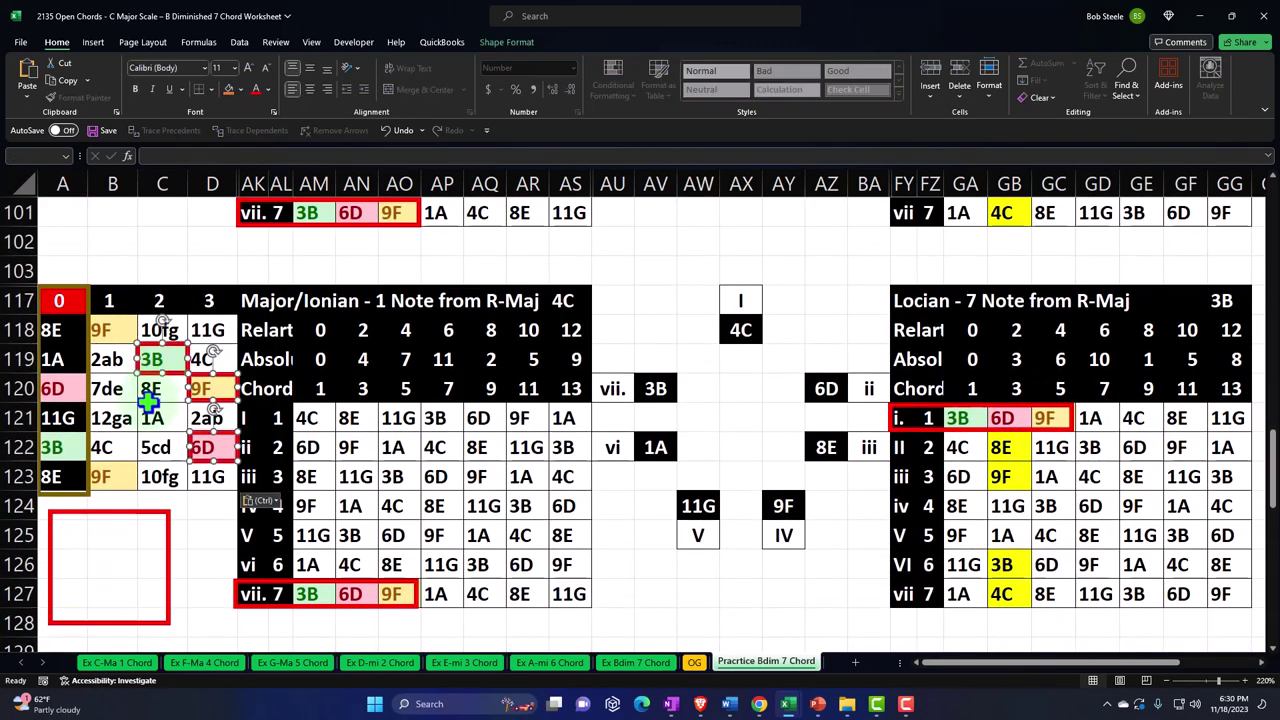
click(150, 402)
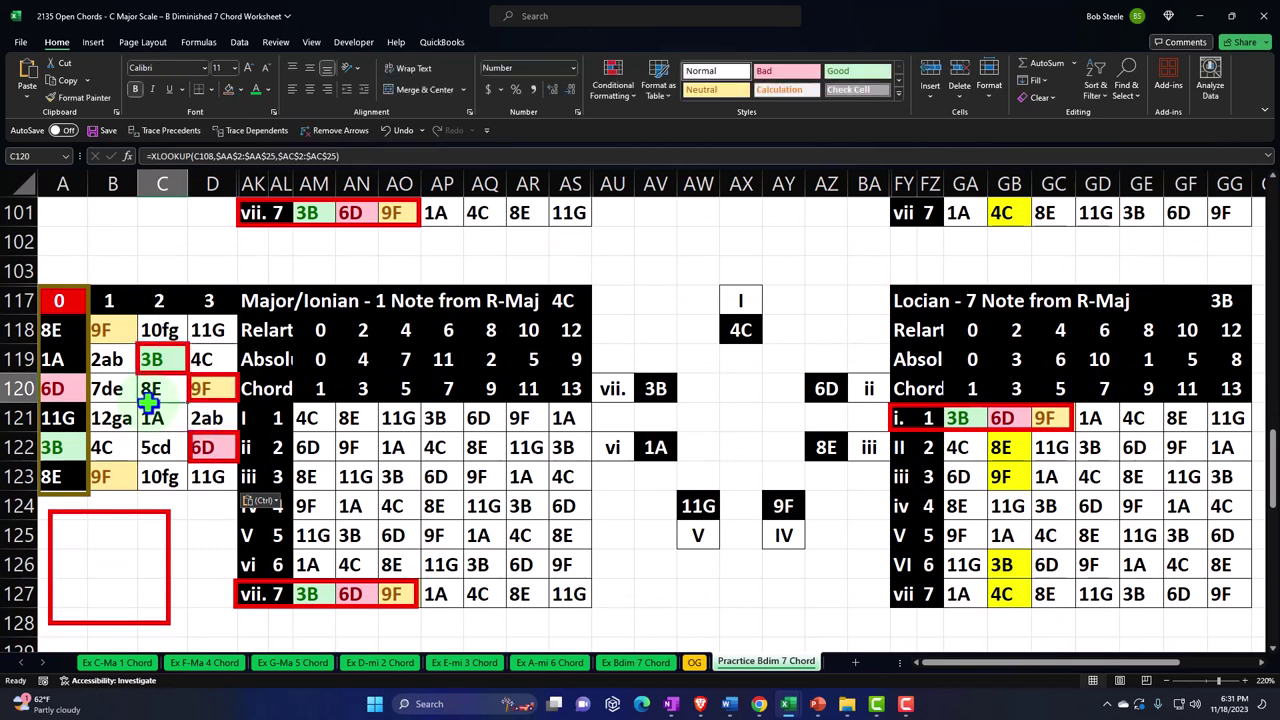
- Fit the spare red rectangle around the I chord row in AK121:AO121 and place a duplicate of it below the fretboard grid
drag(171, 534, 358, 425)
drag(360, 520, 410, 445)
drag(333, 455, 168, 506)
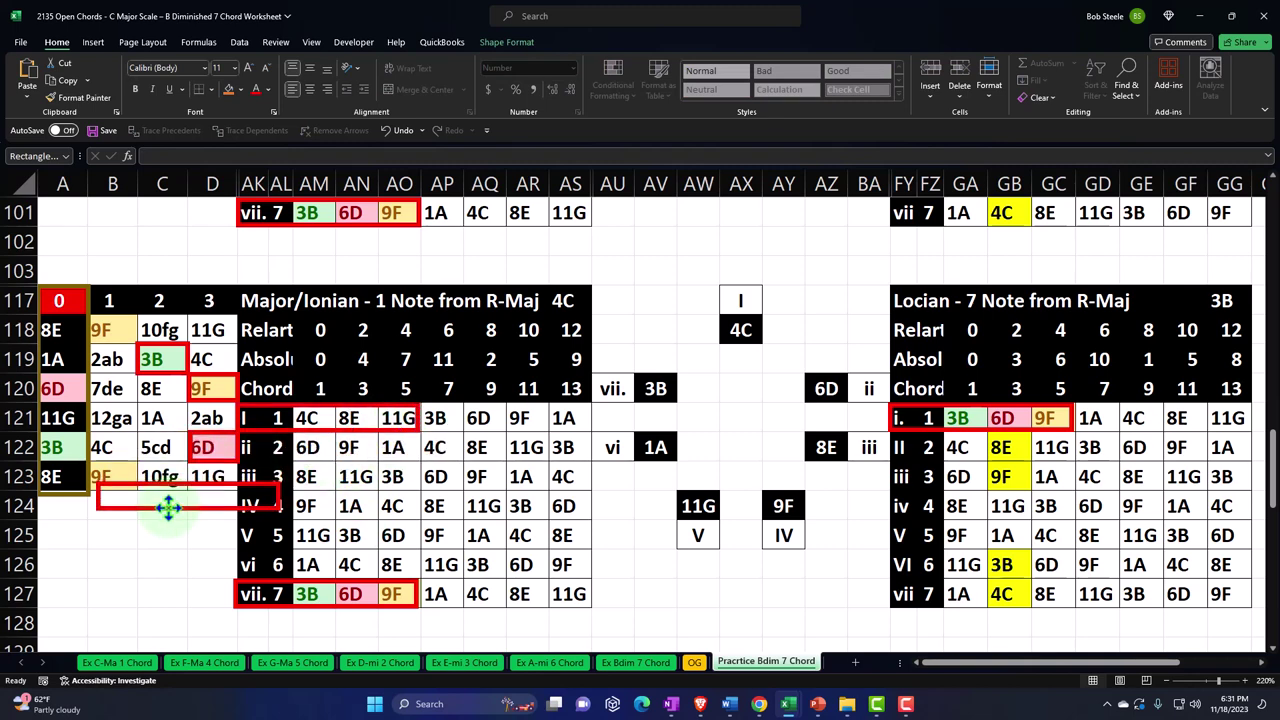
- Change the outline colour of the duplicate rectangle and of the I chord row rectangle to green
click(511, 41)
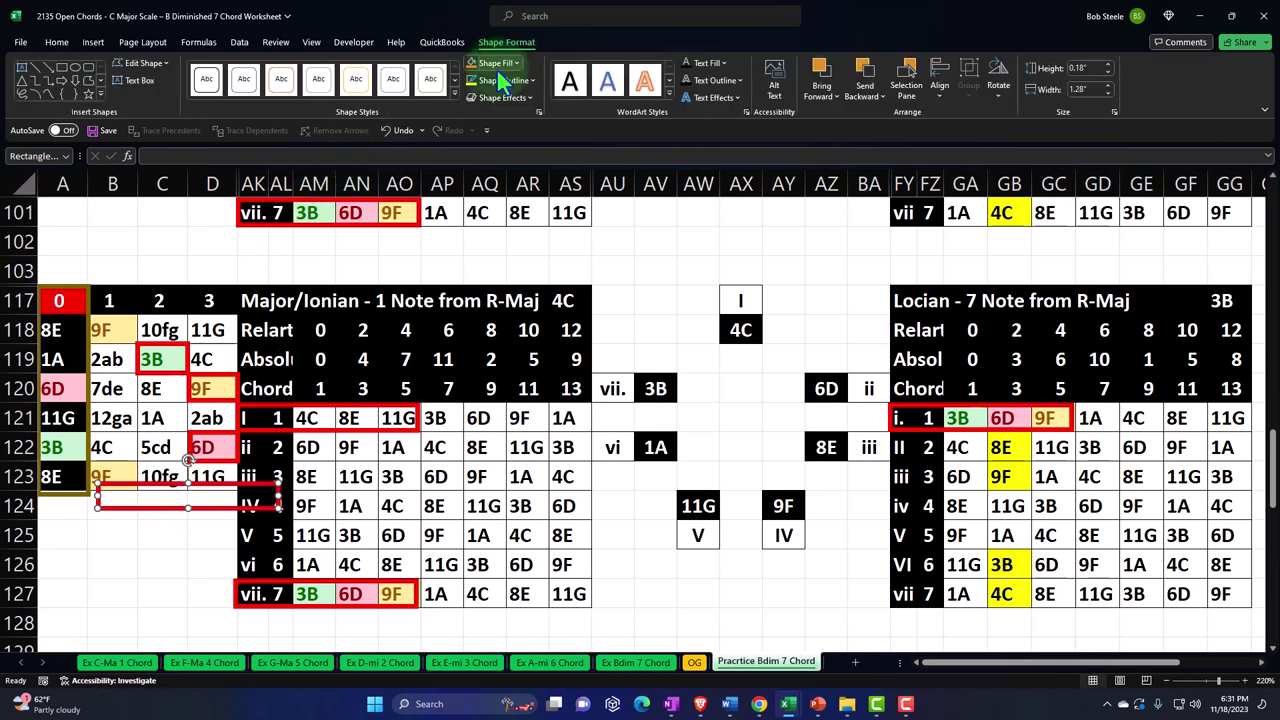
click(535, 80)
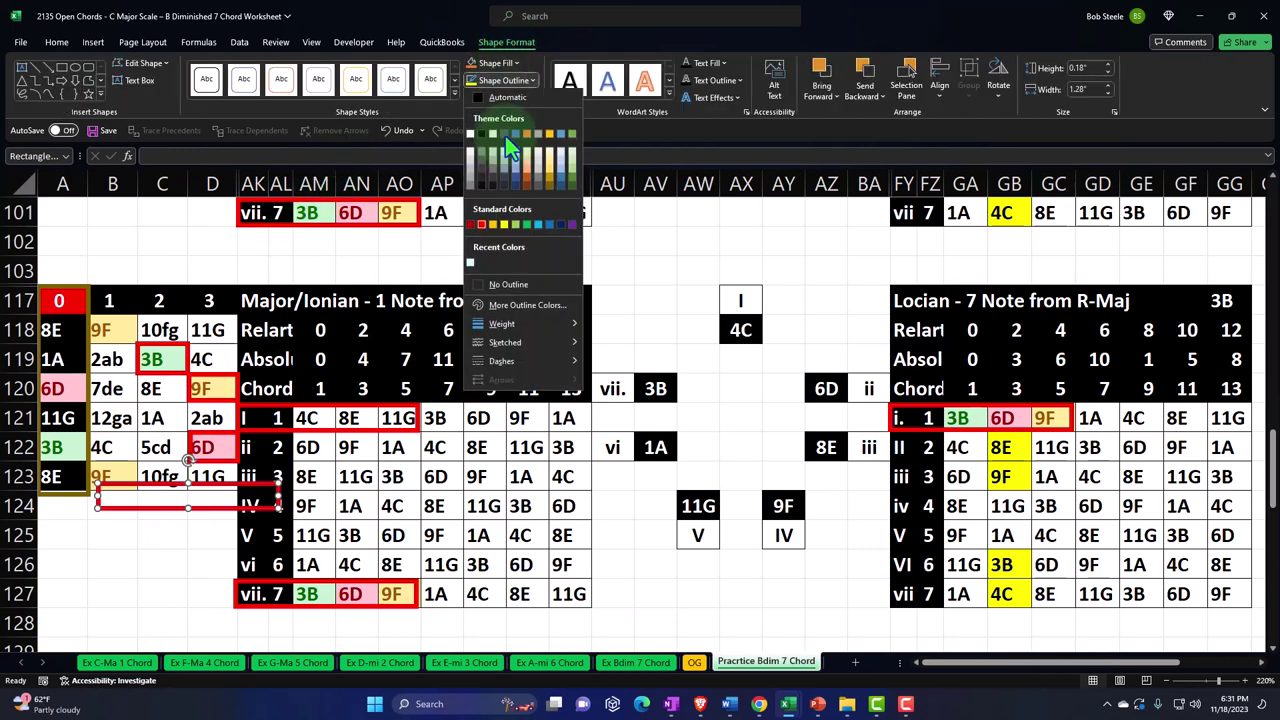
click(523, 228)
click(418, 430)
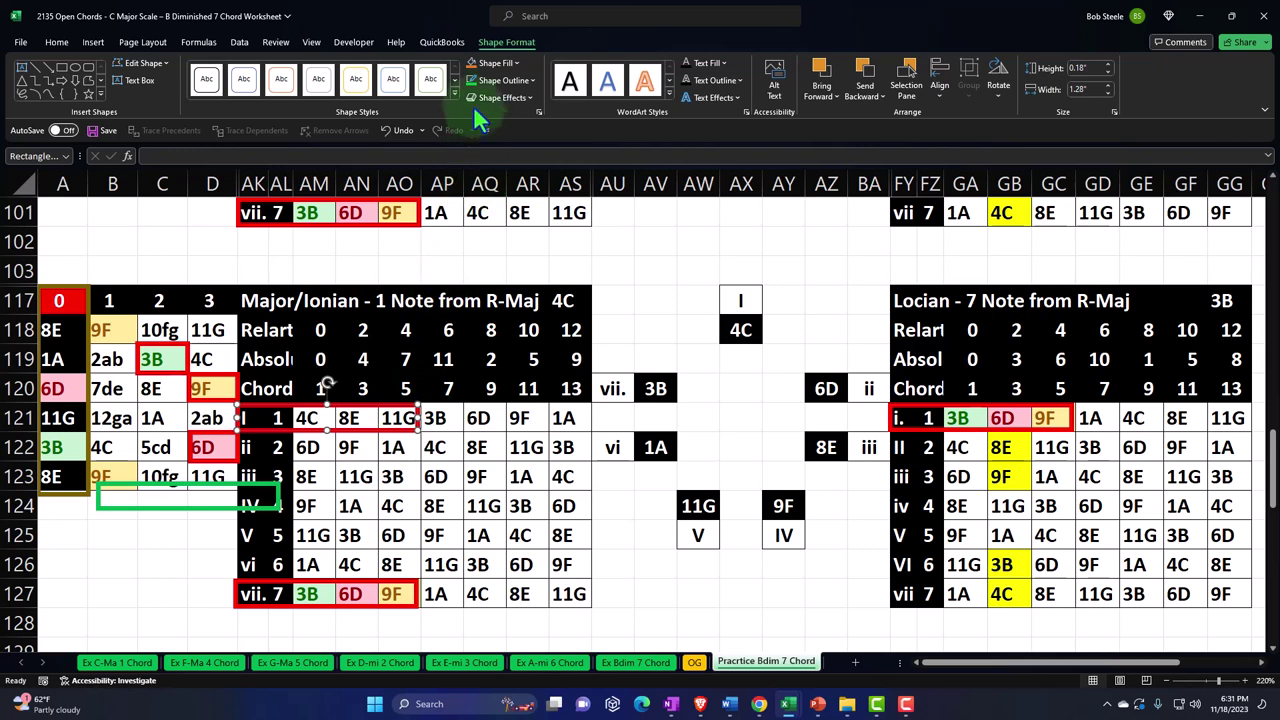
click(500, 80)
- Place small green outlines, about 0.31" by 0.19", around the I chord notes in D119, C120, B122 and A123
drag(285, 487, 122, 485)
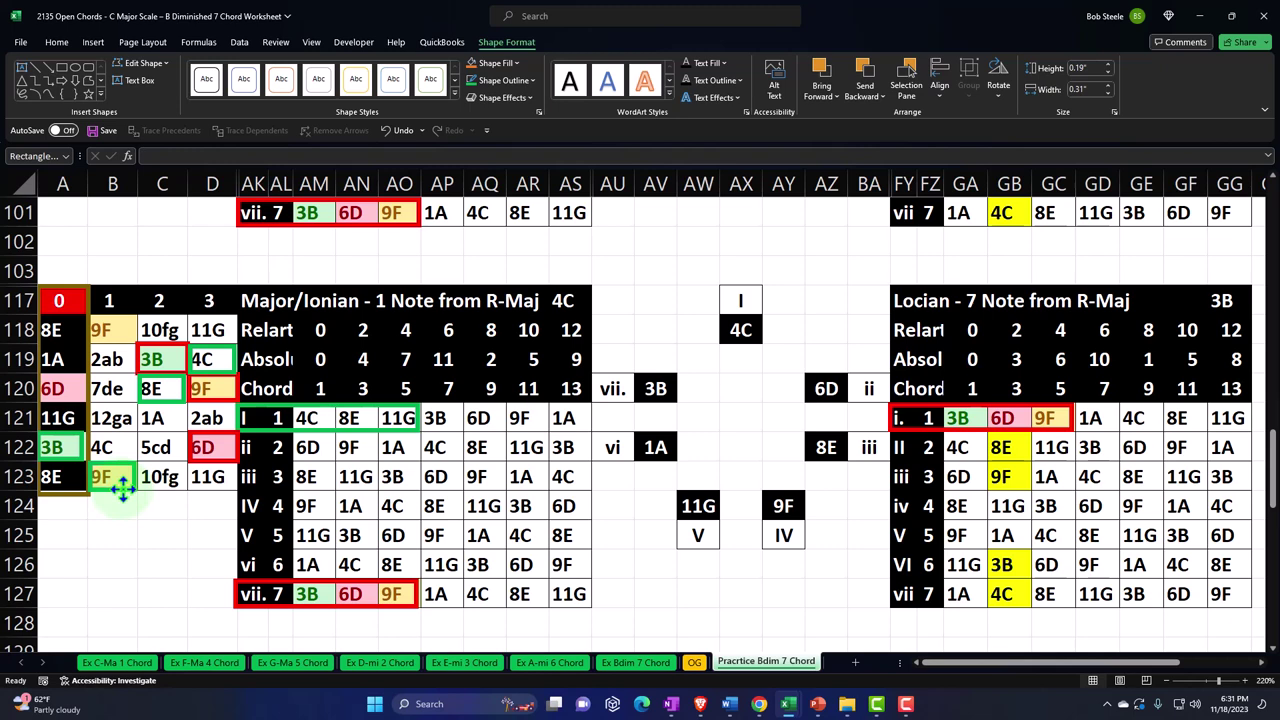
drag(122, 487, 122, 487)
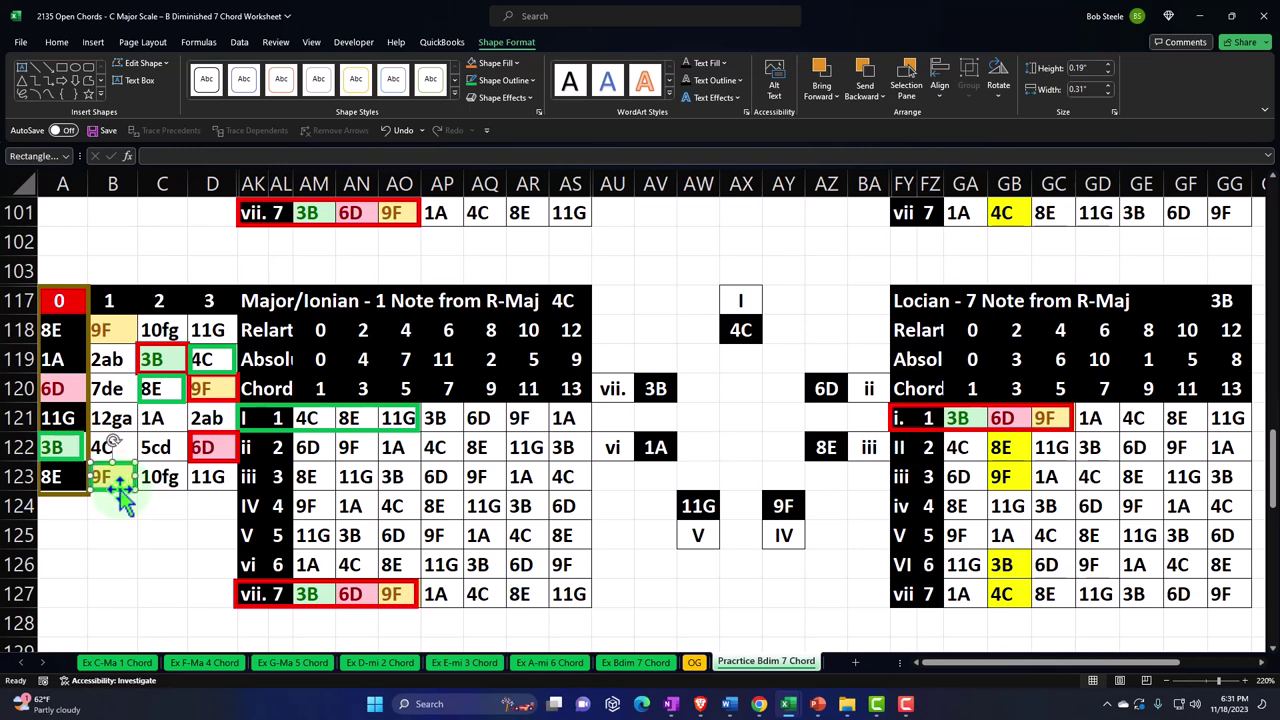
click(62, 455)
drag(62, 455, 82, 478)
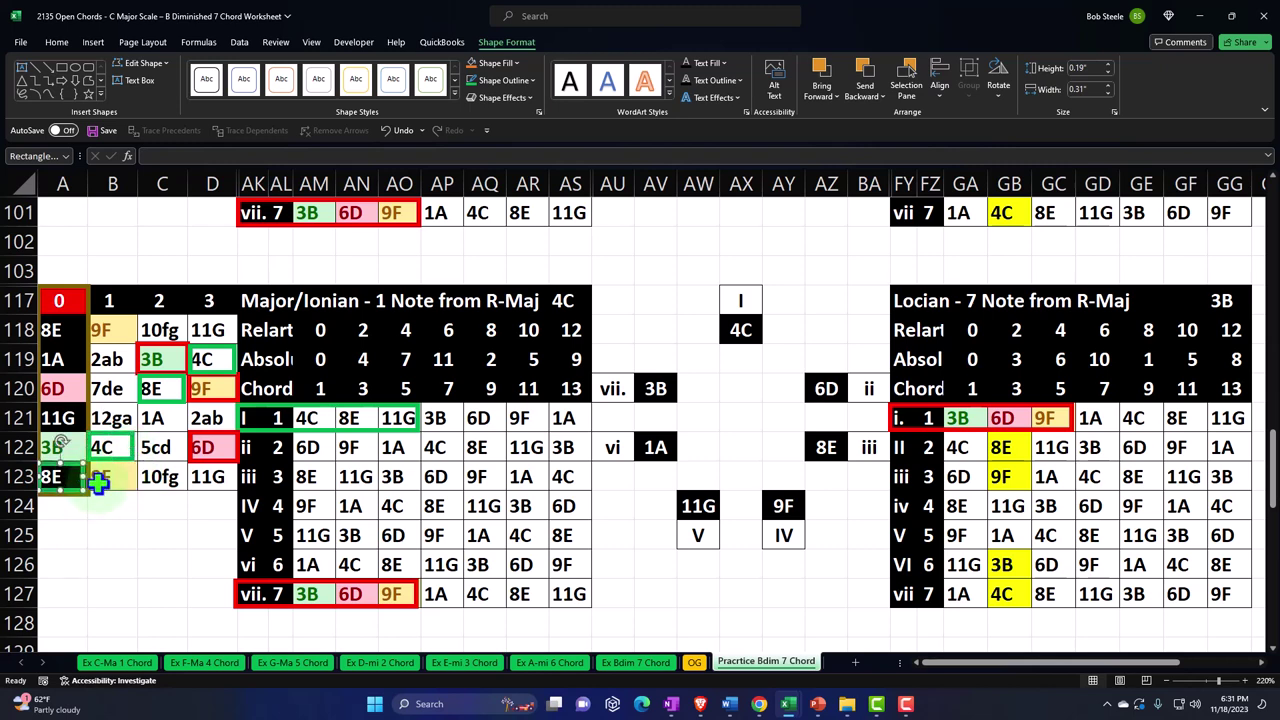
click(122, 533)
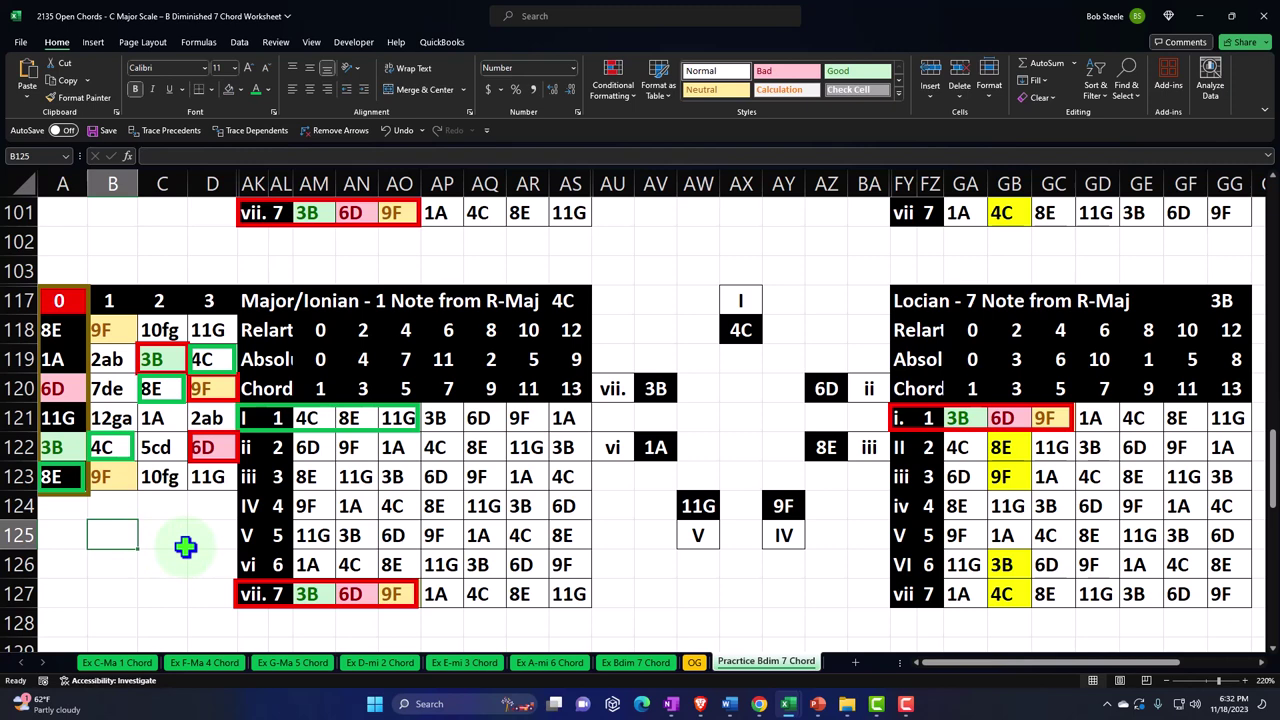
- Compare the 3B note in C119 with the neighbouring 4C note in D119 on the fretboard grid
click(157, 361)
key(Right)
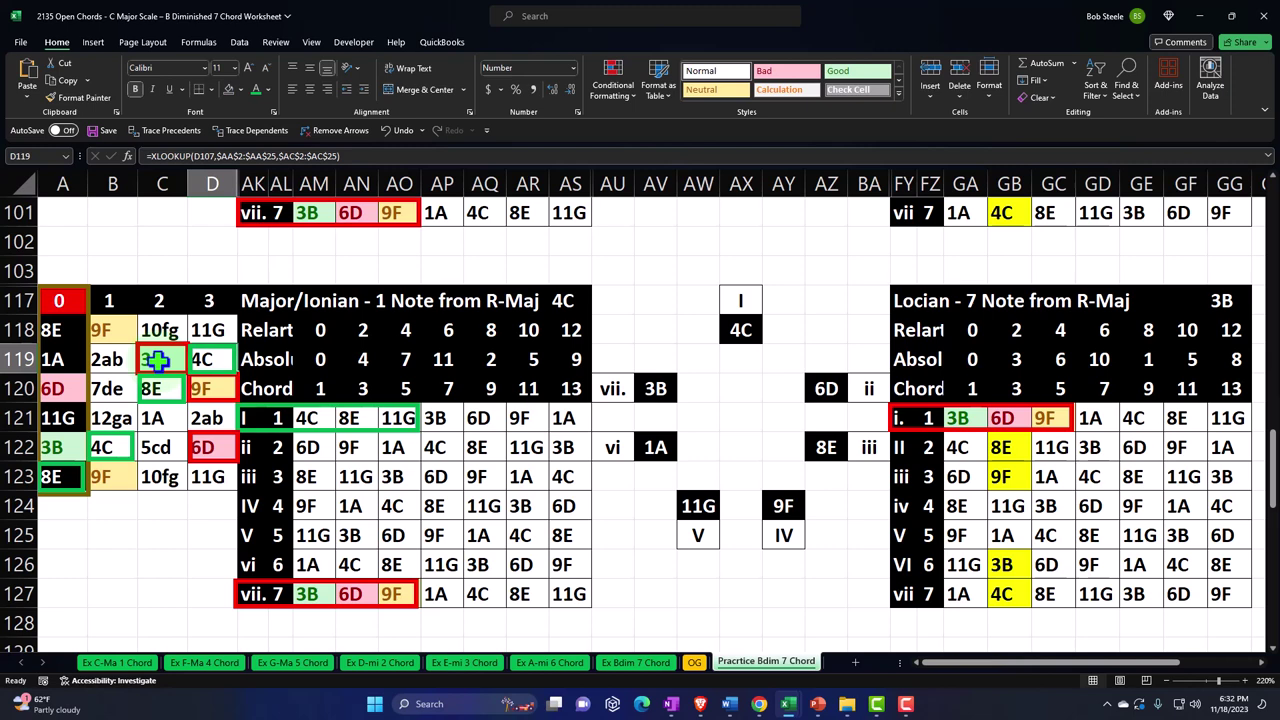
click(157, 361)
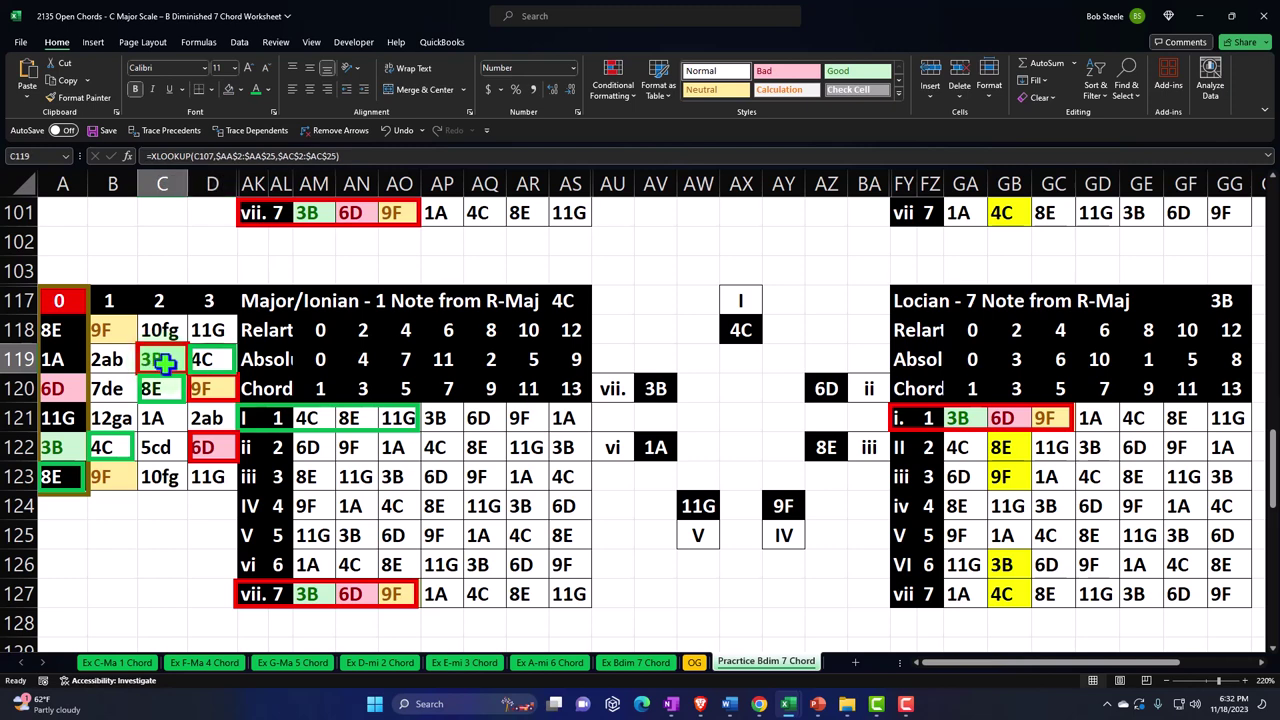
click(205, 360)
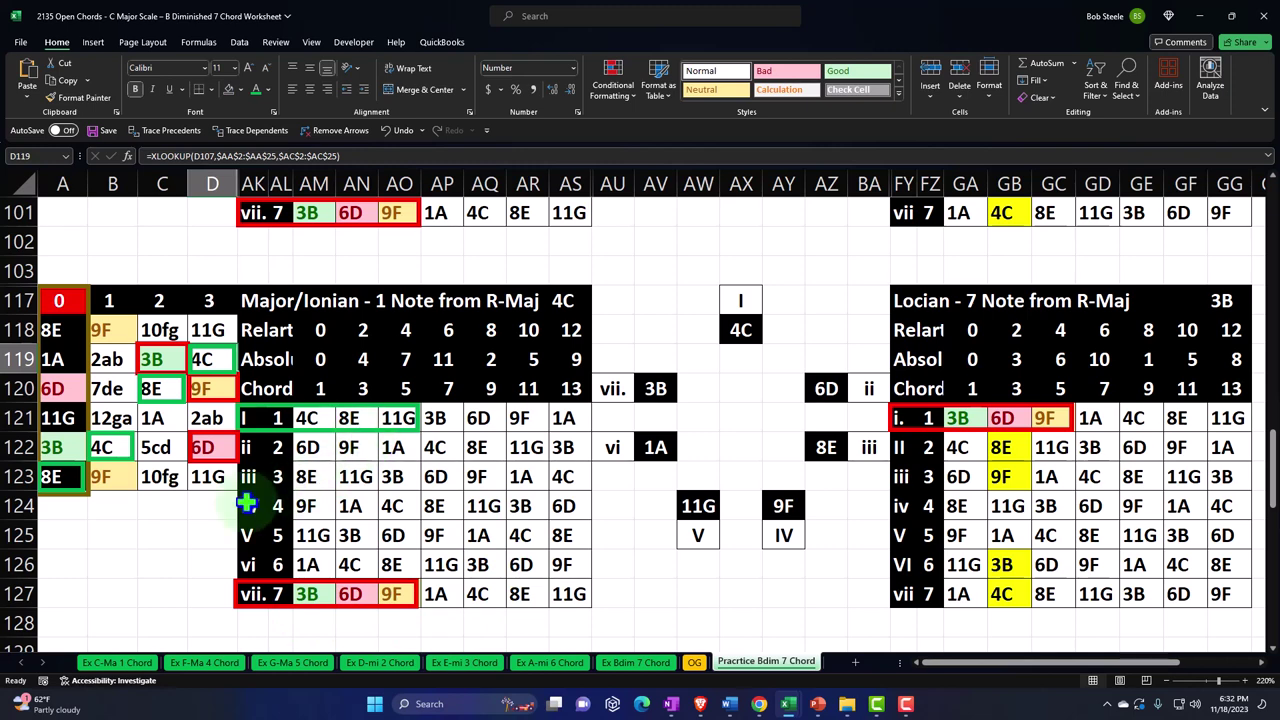
scroll(170, 520, down, 1)
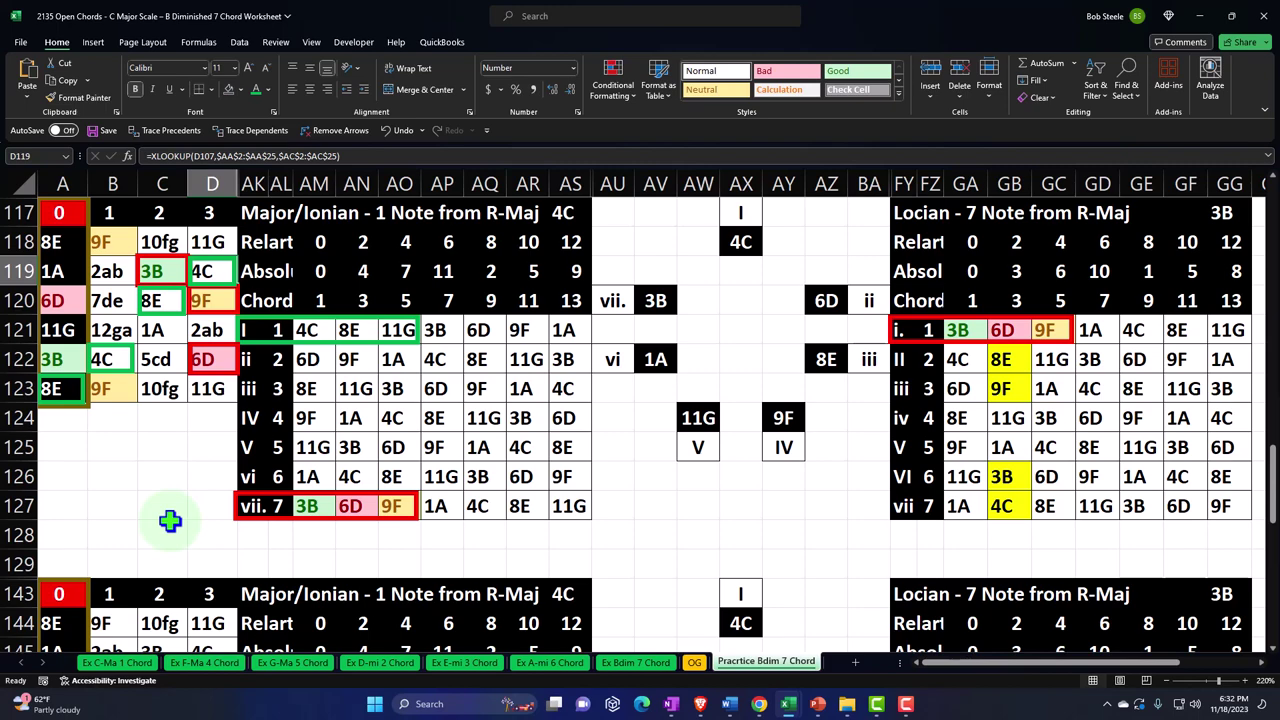
- Go through the C major scale notes one by one in AH2:AH9 on the OG sheet
click(696, 664)
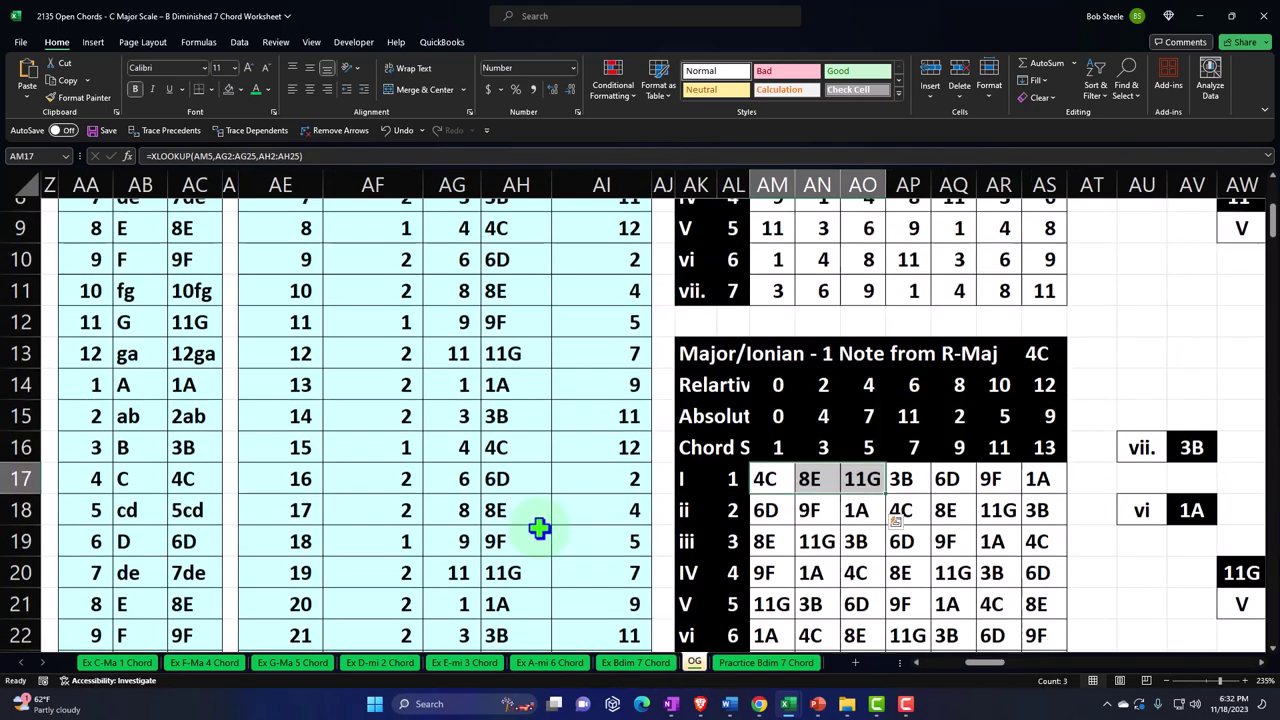
scroll(539, 528, up, 3)
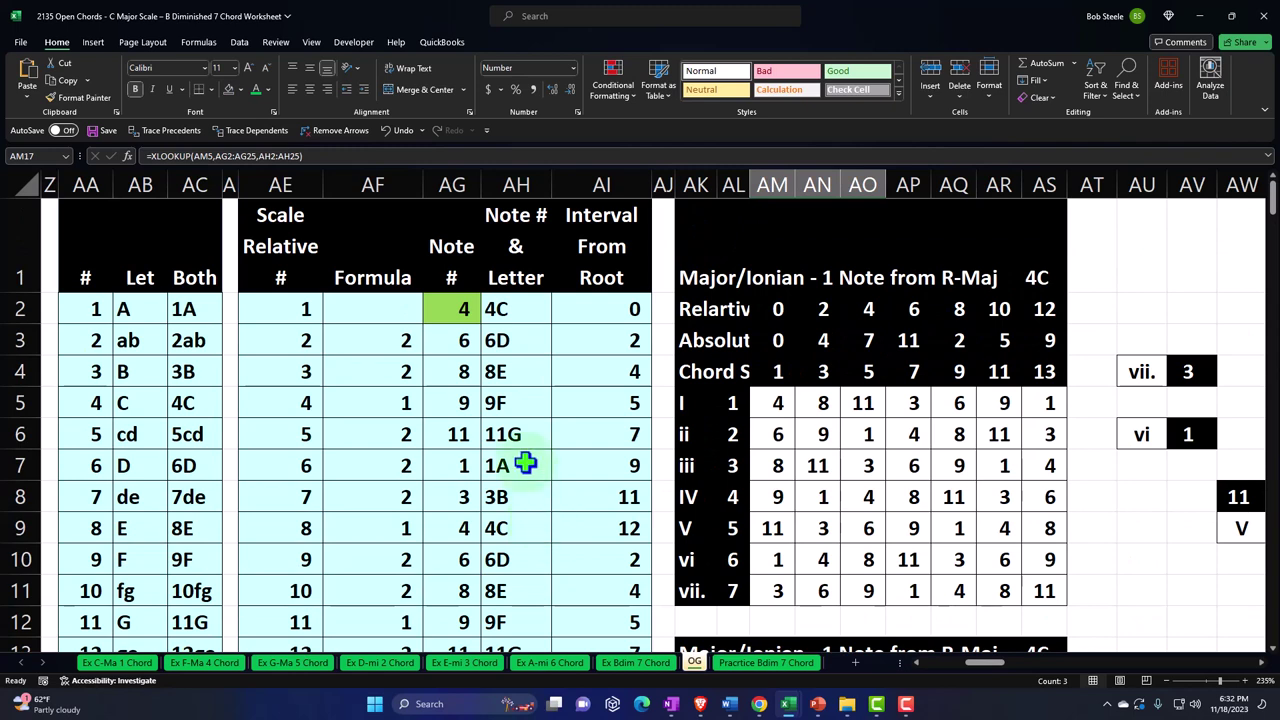
click(497, 316)
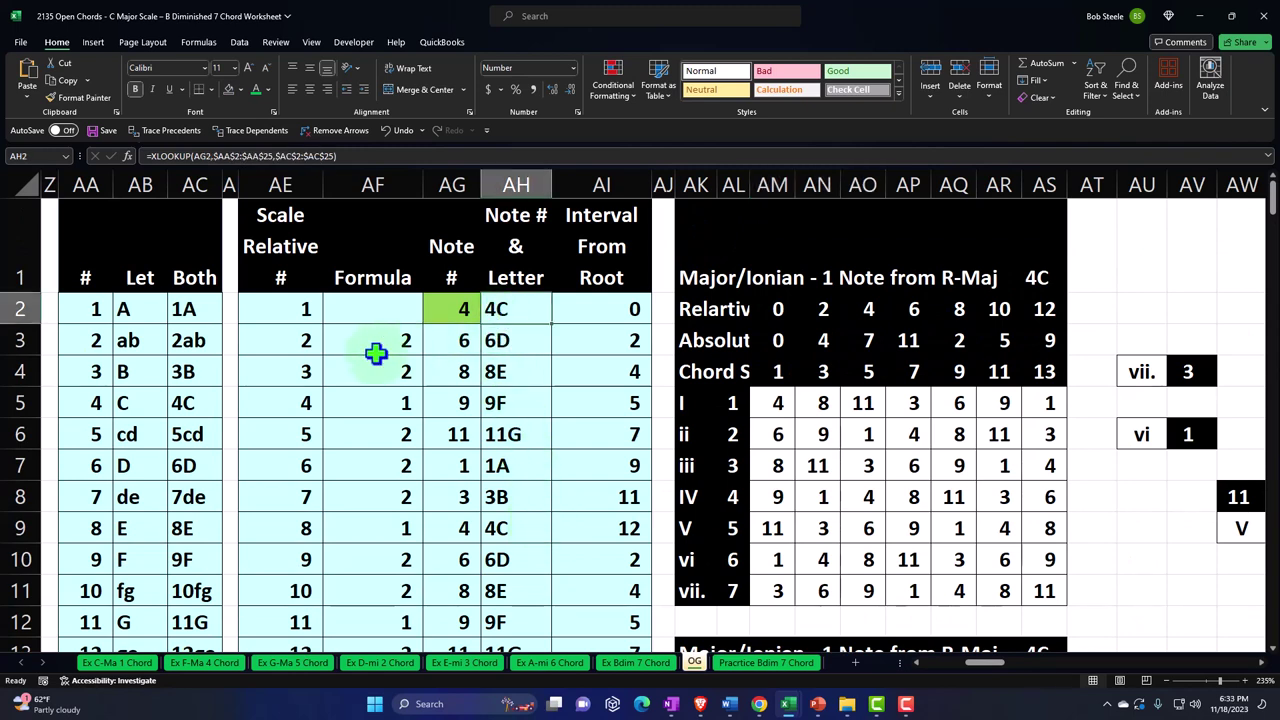
key(Down)
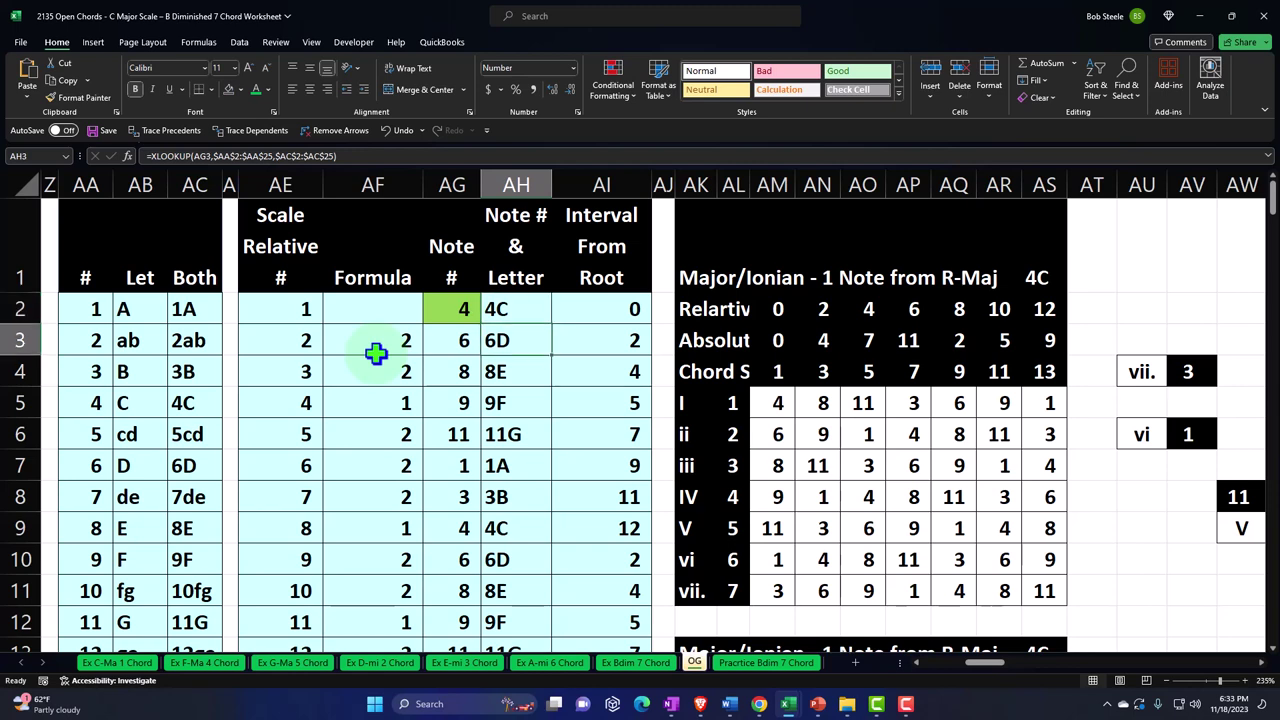
key(Down)
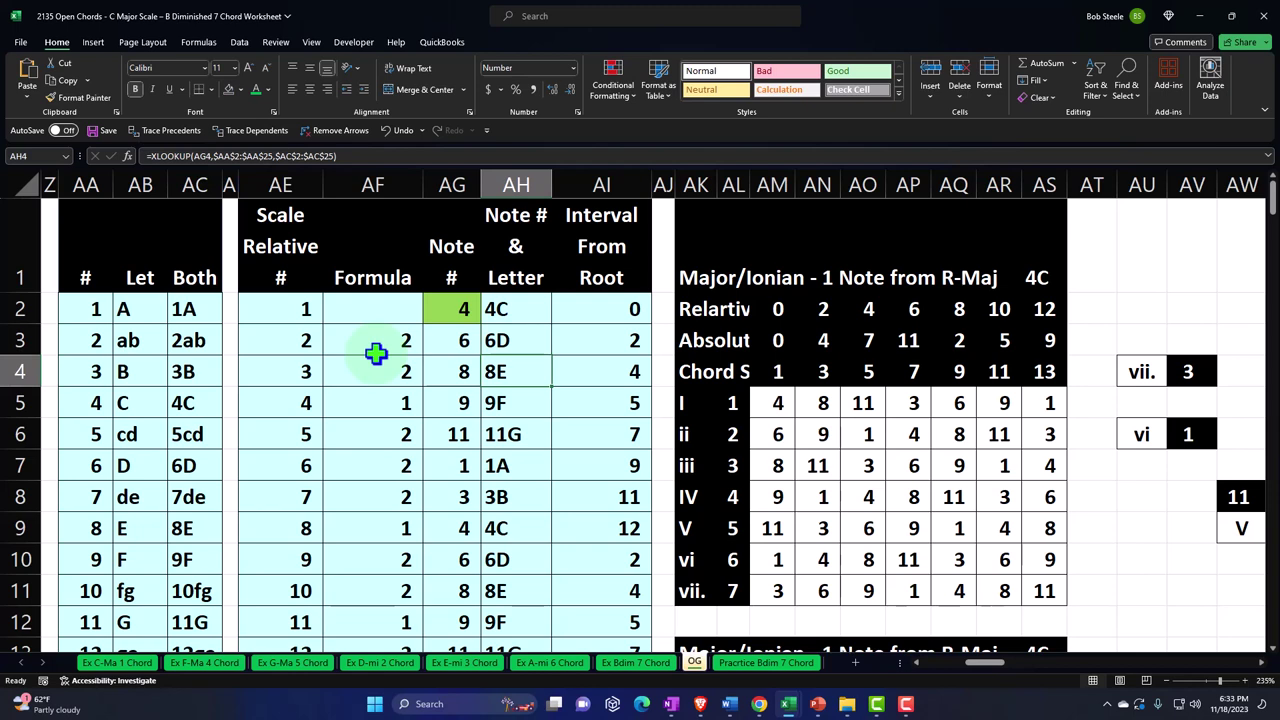
key(Down)
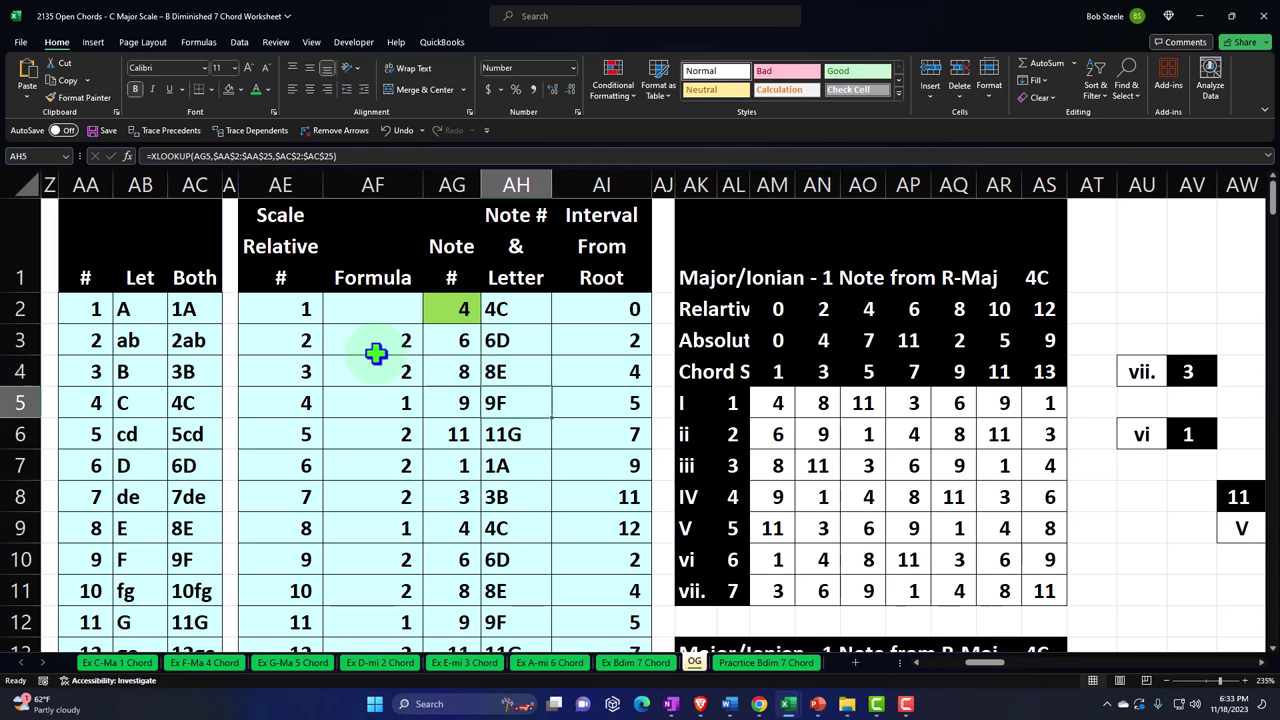
key(Down)
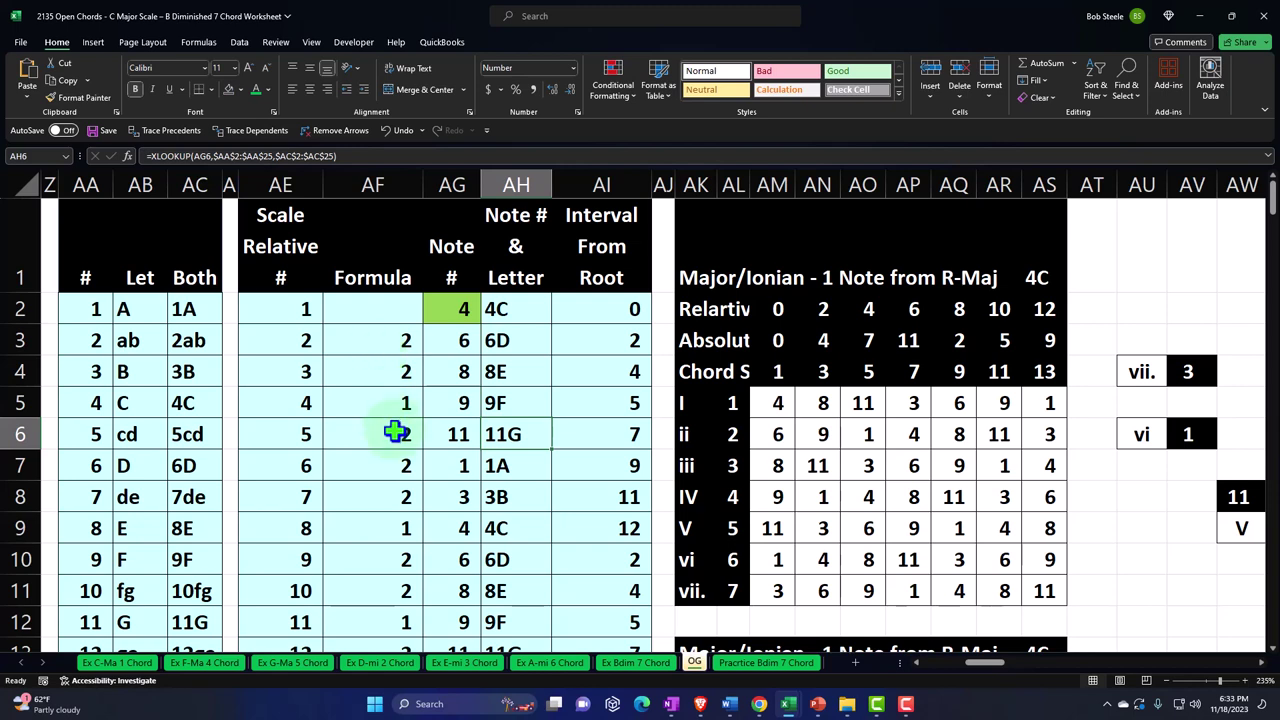
key(Down)
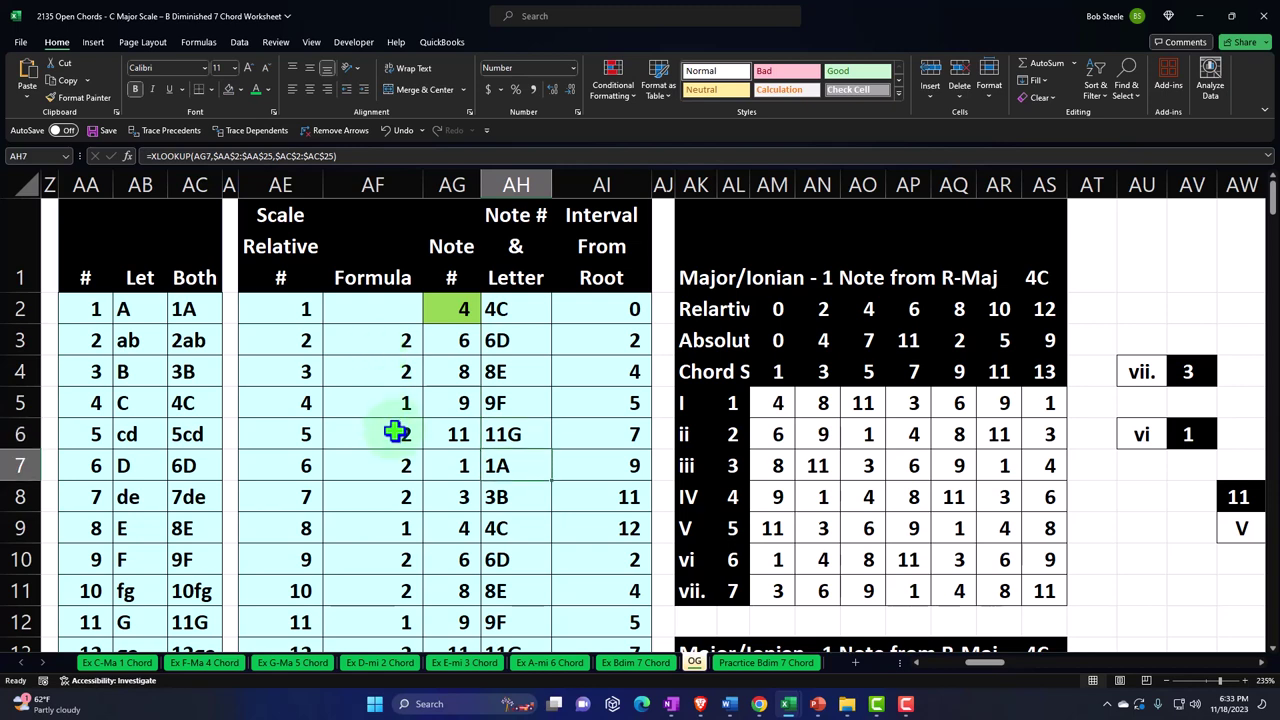
key(Down)
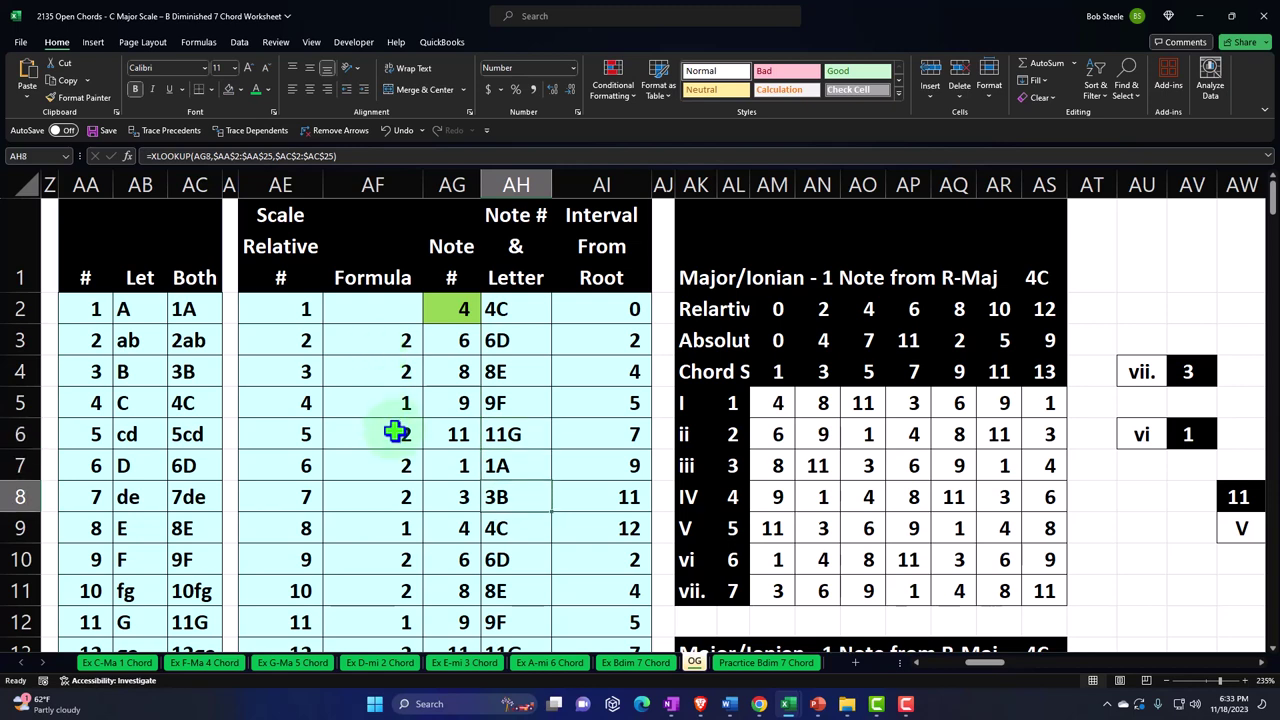
key(Down)
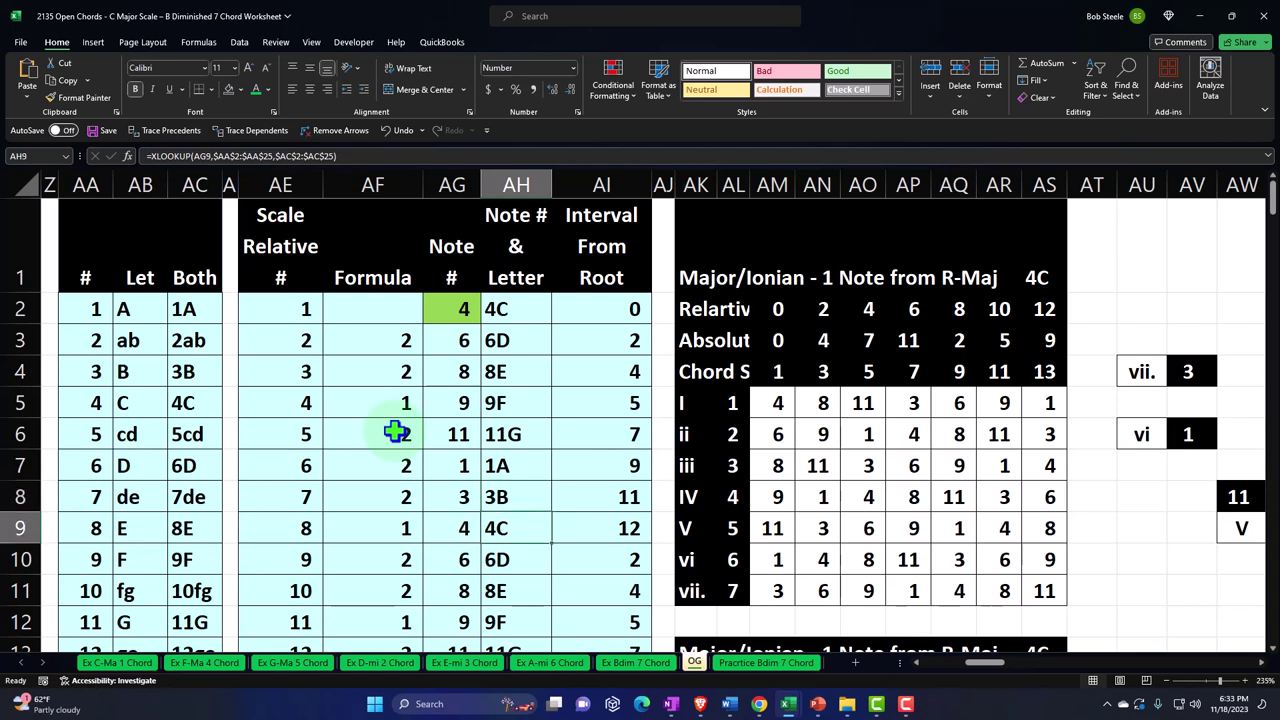
- Examine the scale formula between the seventh and eighth notes in AF8:AG9, and return to the Practice Bdim 7 Chord sheet
click(404, 528)
click(404, 500)
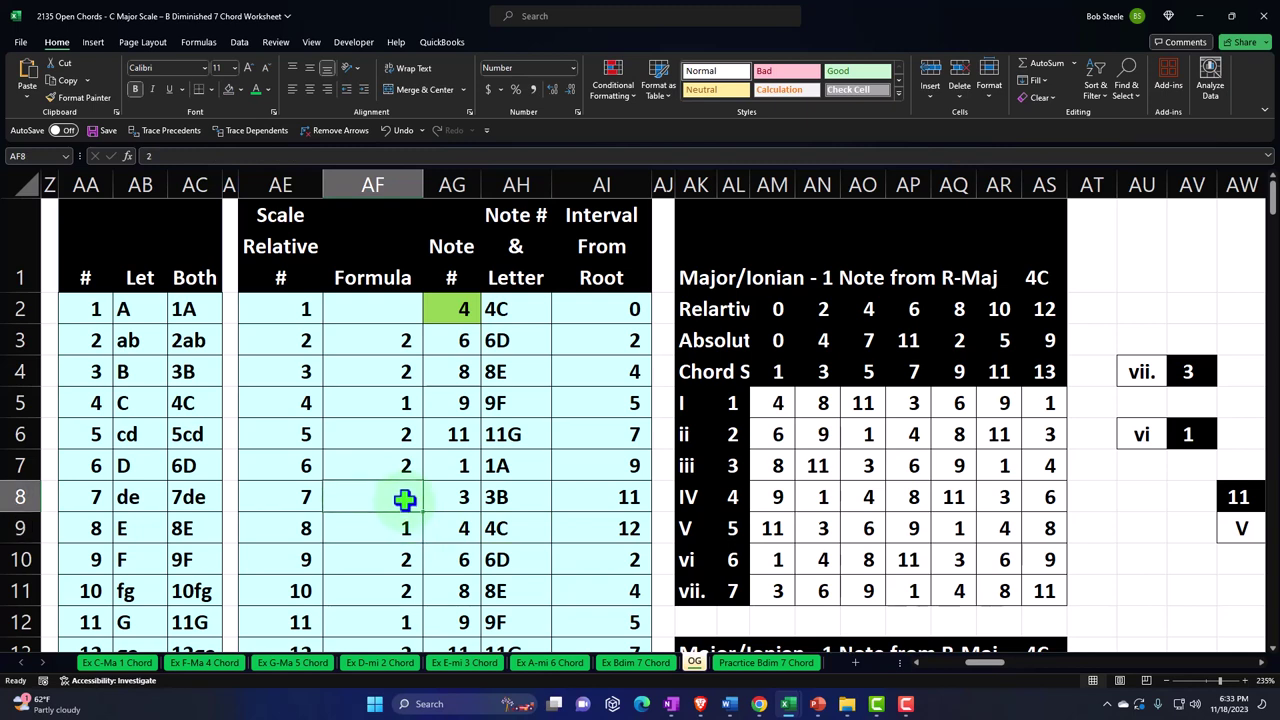
key(Down)
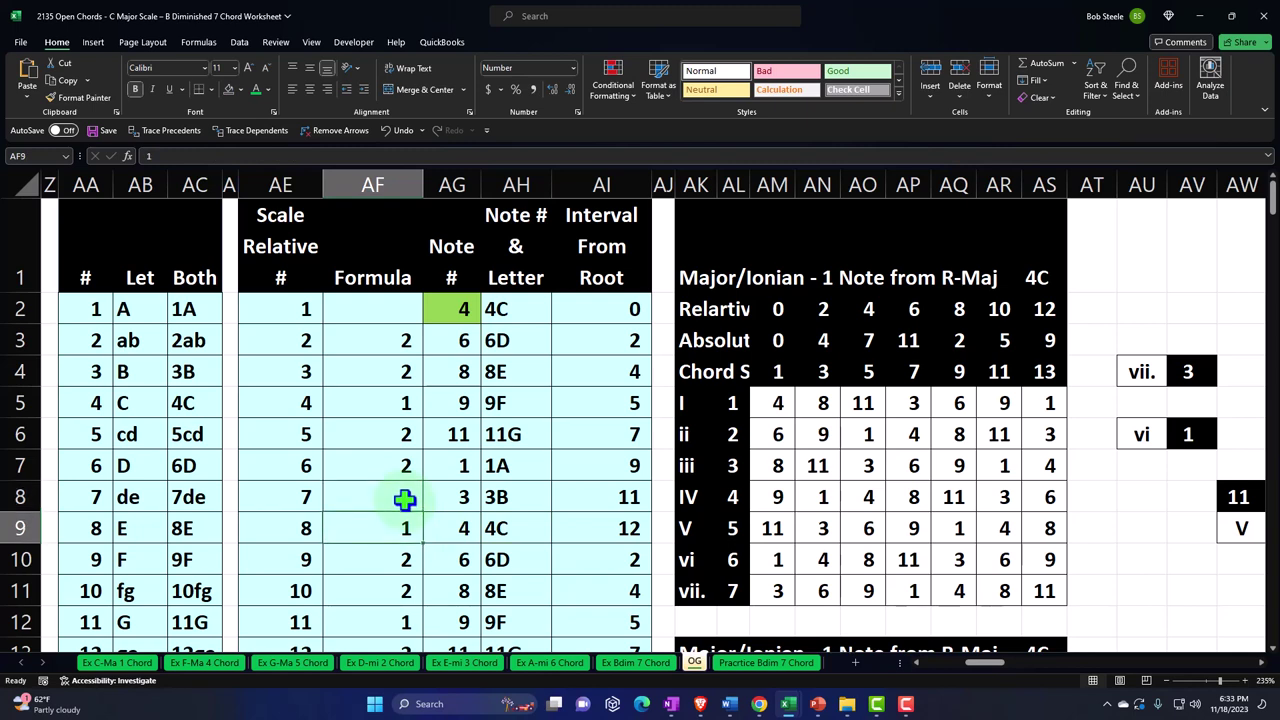
key(Right)
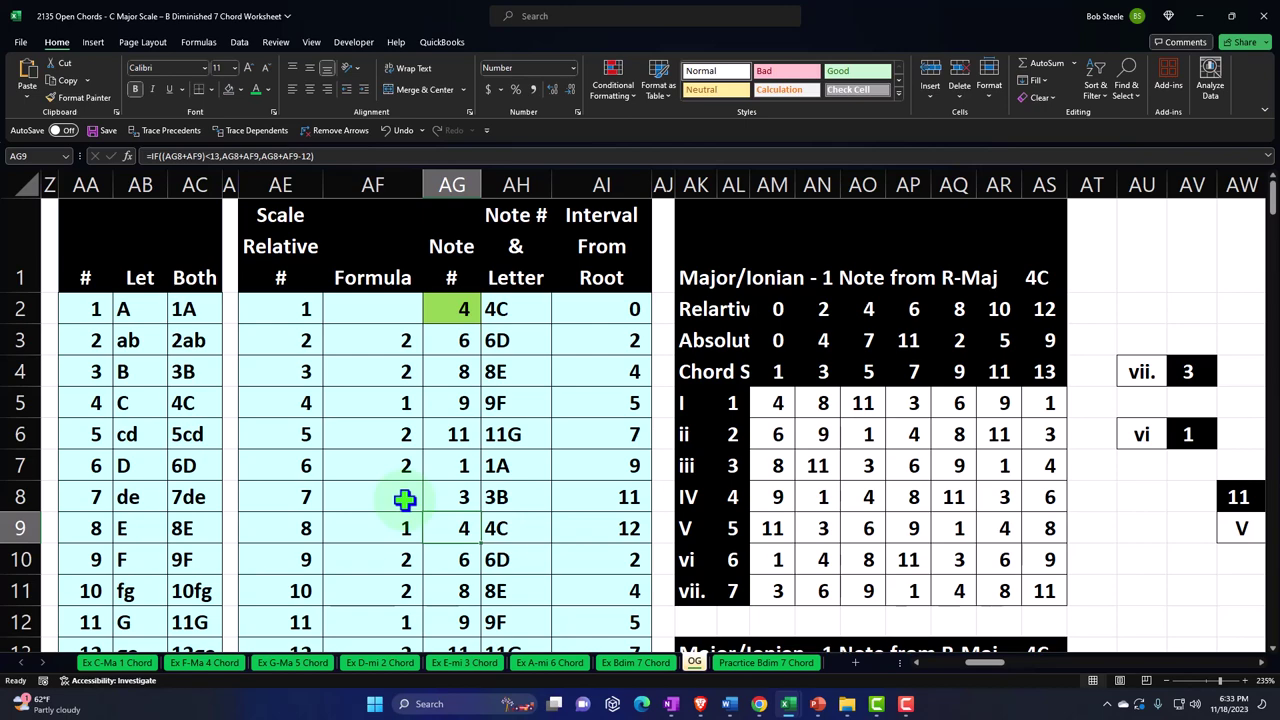
click(742, 664)
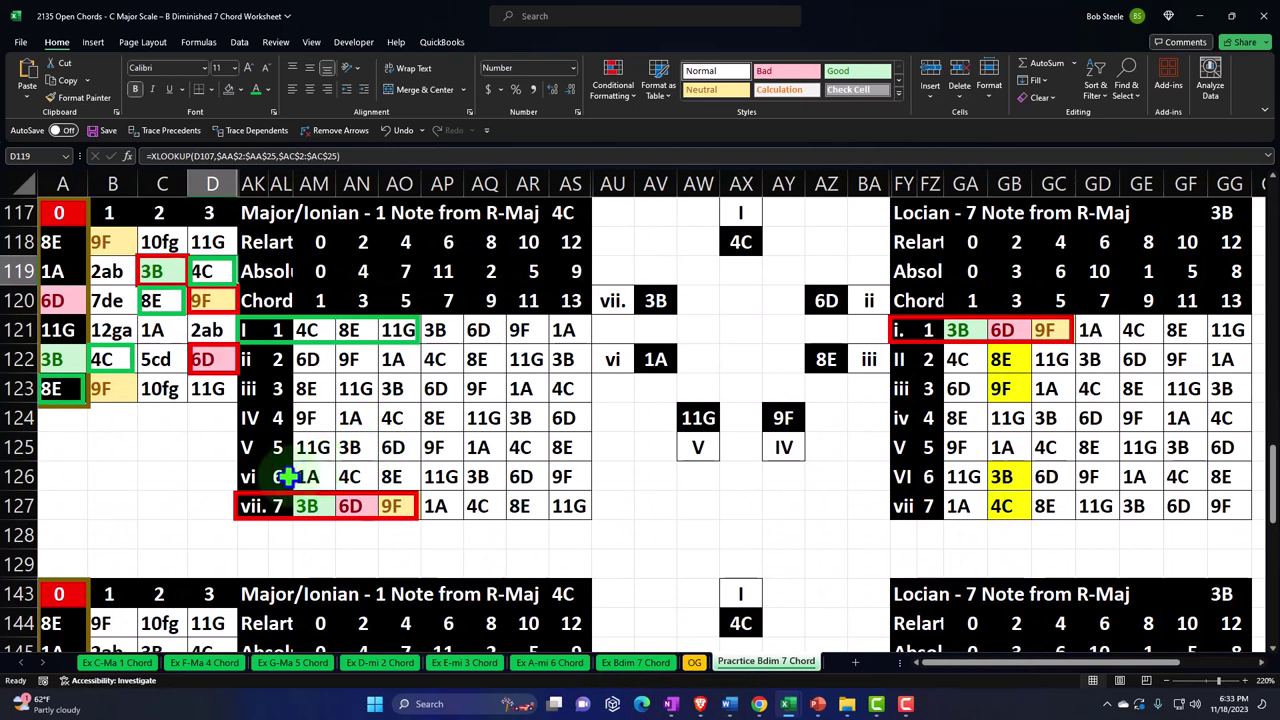
- Compare the vii diminished chord notes in AM127:AO127 with the I chord in row 121, checking 3B, 6D and 9F on the chord circle
drag(278, 506, 386, 507)
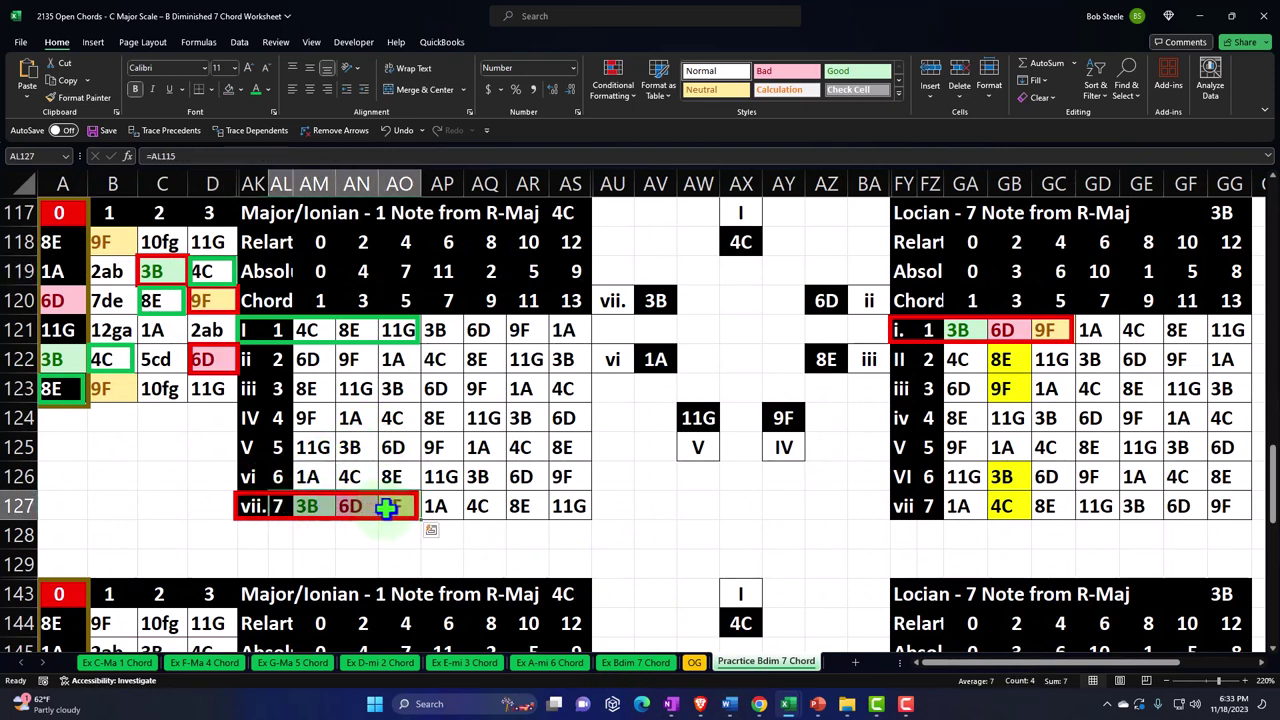
drag(278, 331, 380, 331)
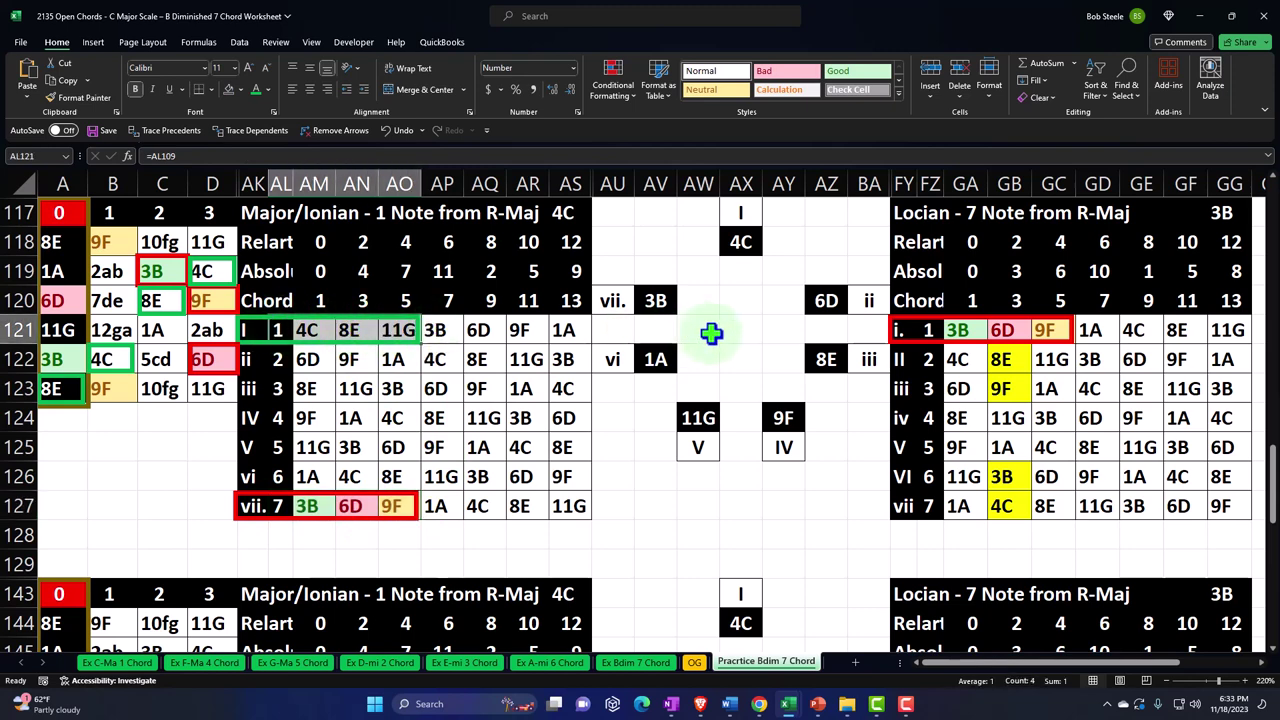
click(655, 300)
click(818, 296)
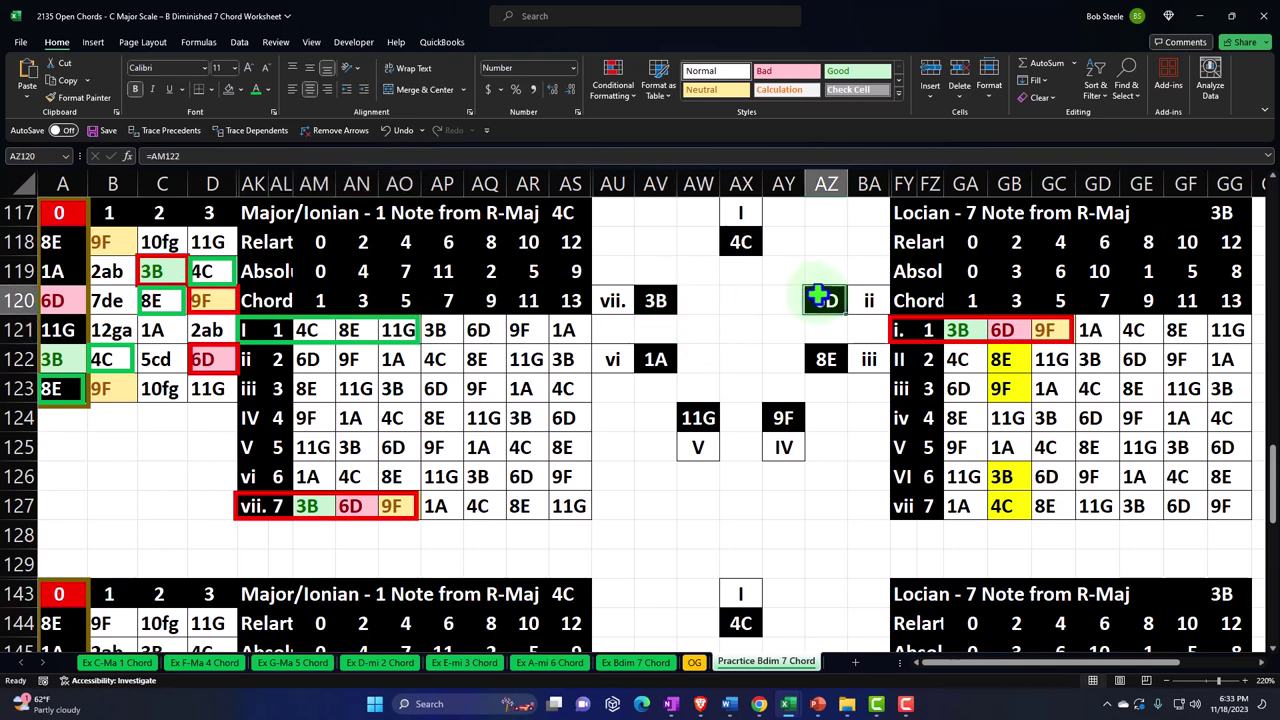
click(776, 418)
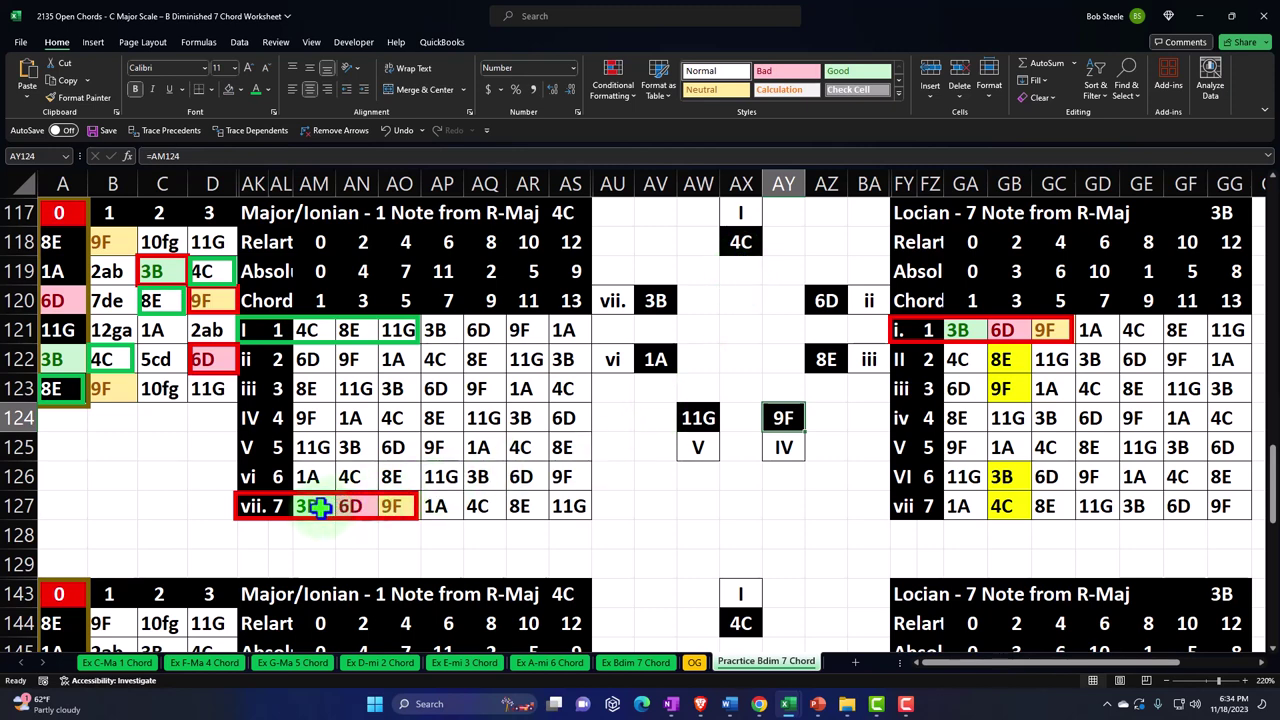
drag(305, 506, 387, 512)
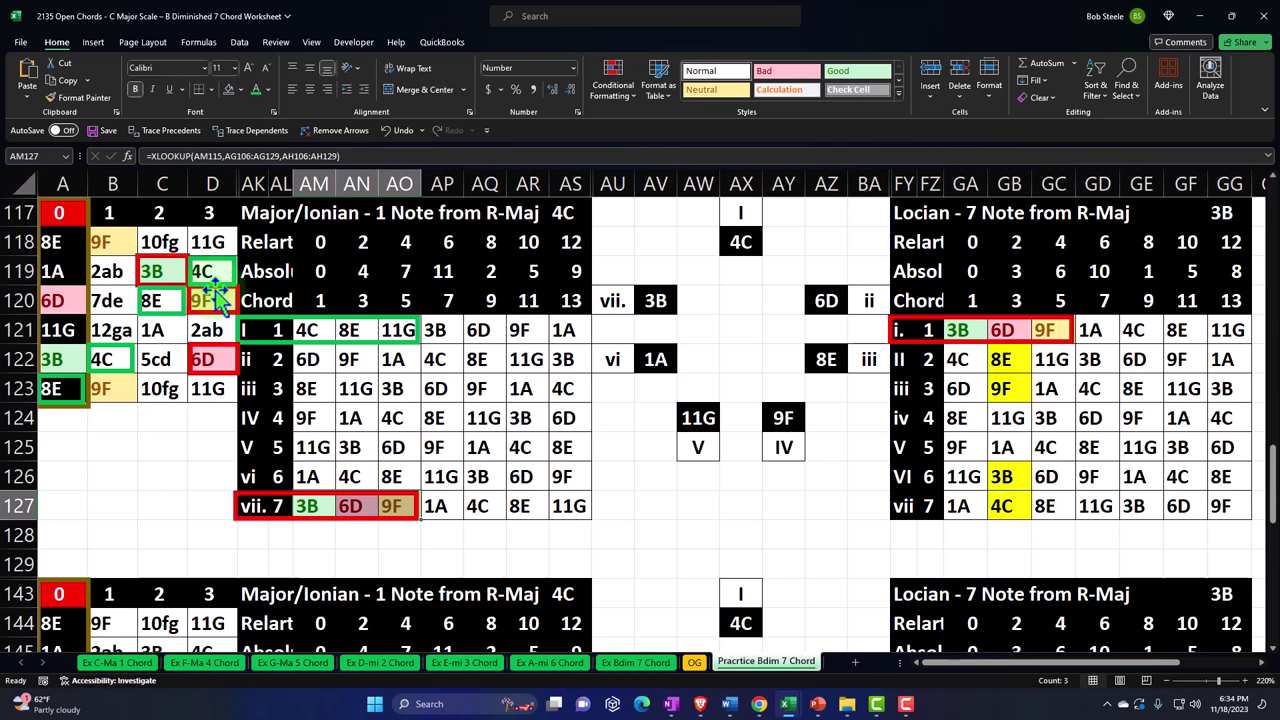
- Compare the roots of the I, IV and V chords in AM121, AM124 and AM125 of the Major/Ionian table
click(278, 330)
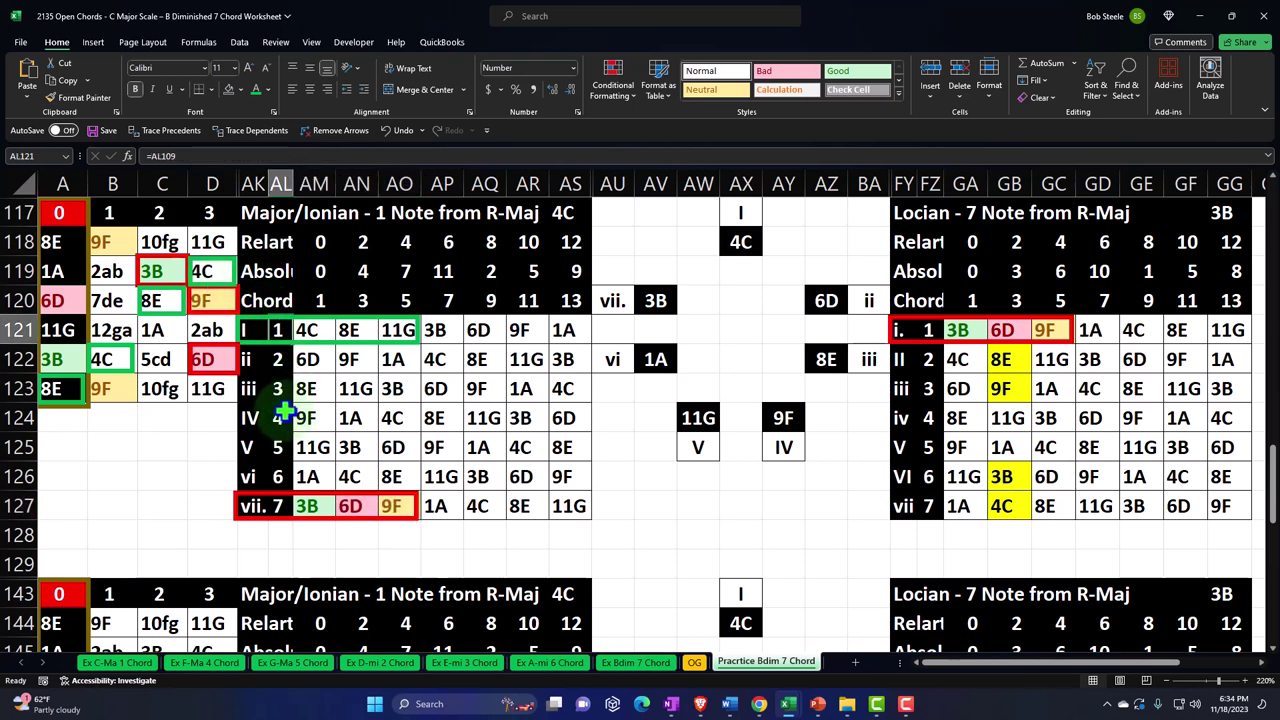
click(306, 330)
ctrl+click(308, 418)
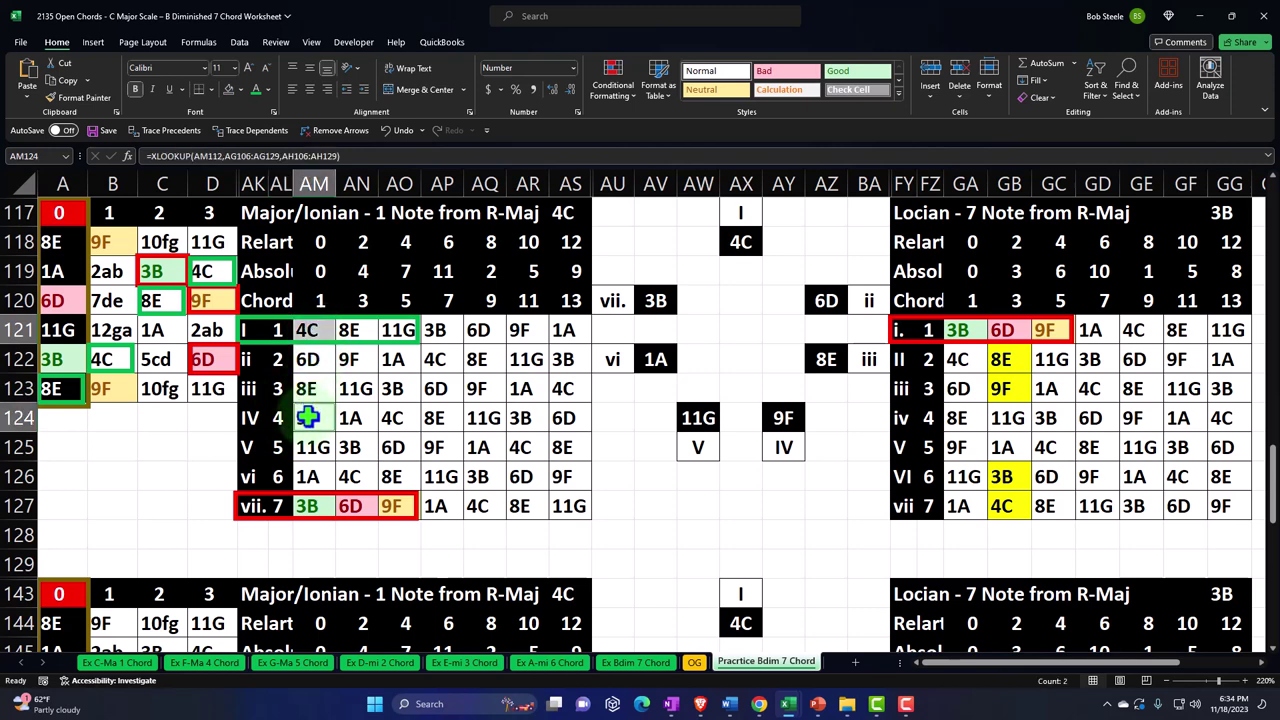
ctrl+click(310, 447)
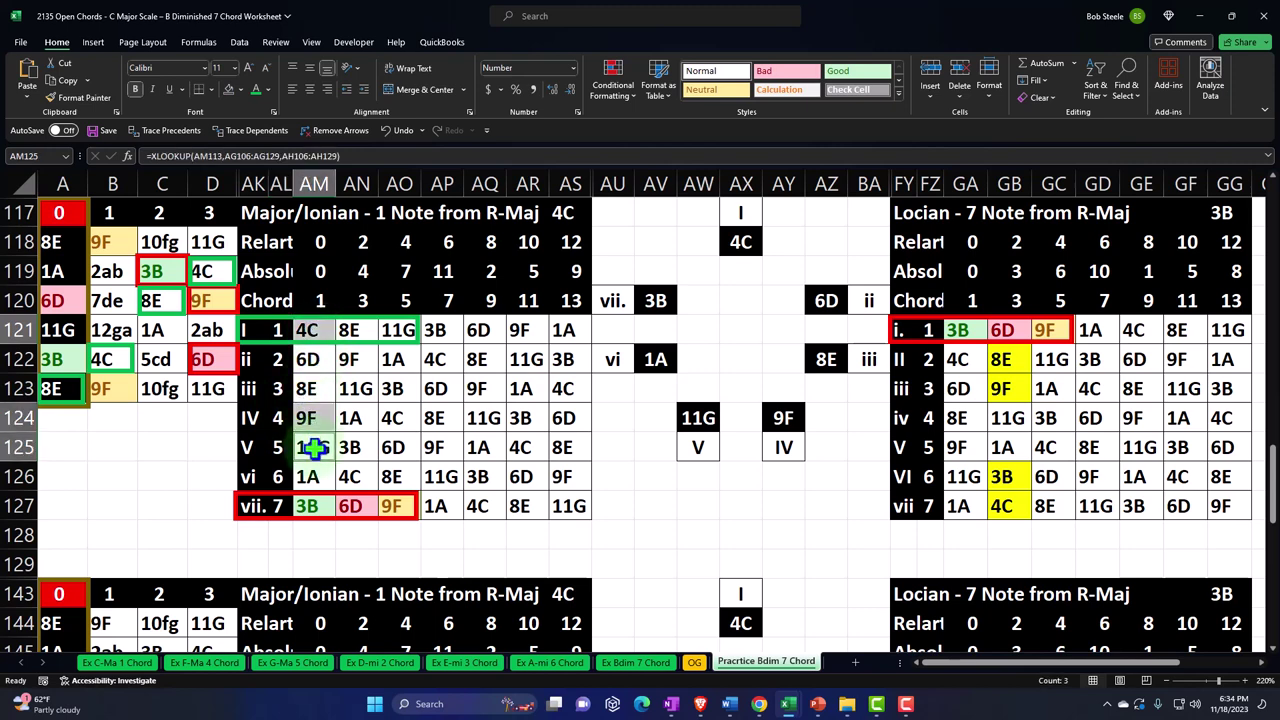
click(309, 330)
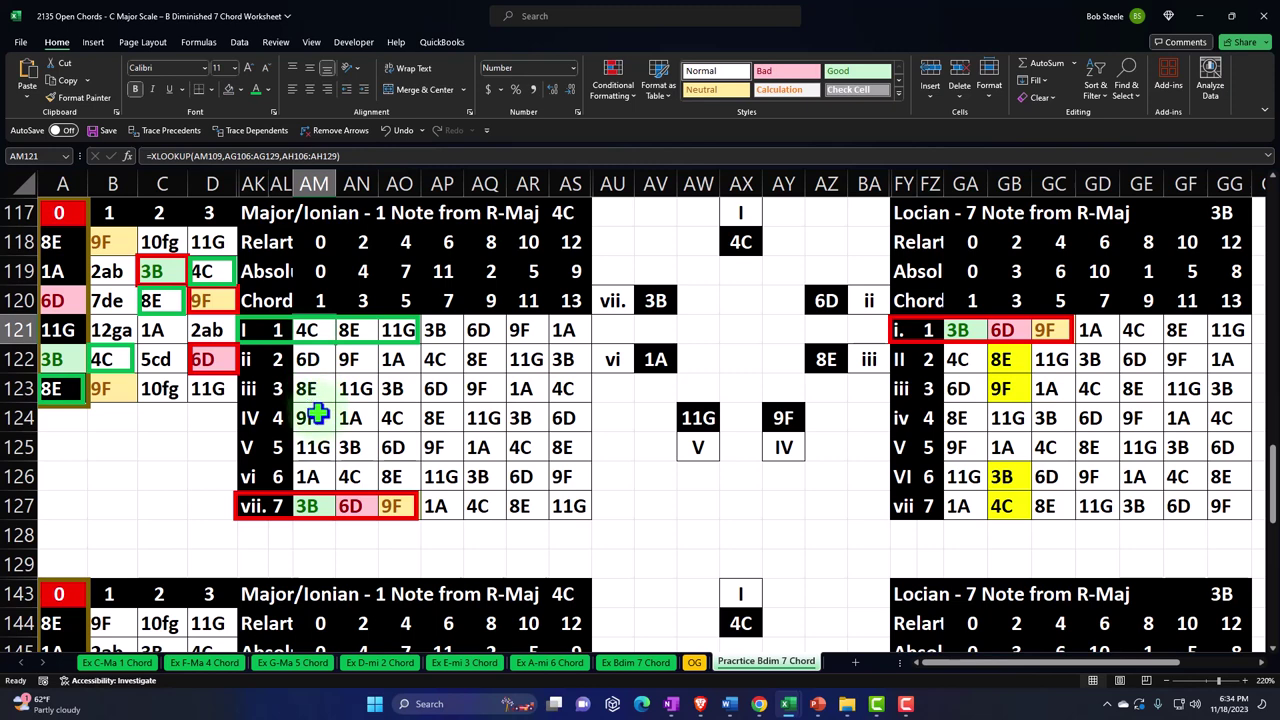
click(310, 445)
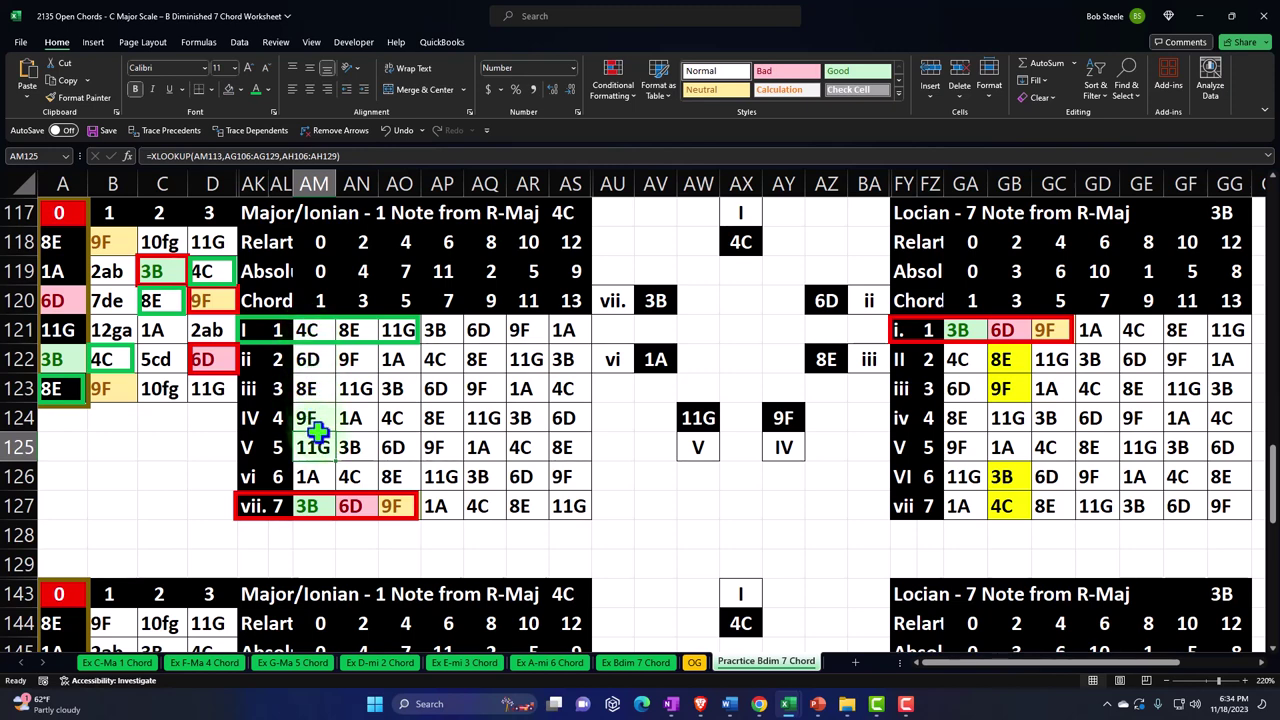
drag(329, 407, 308, 438)
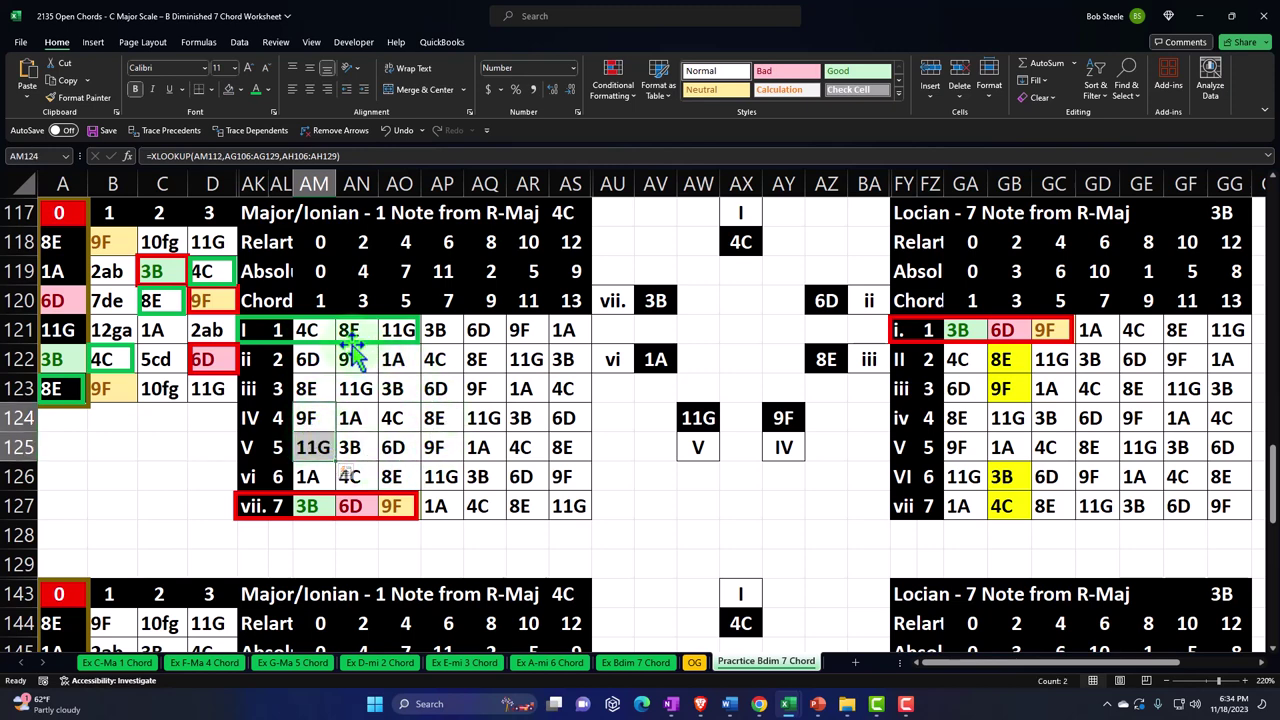
- Check the vii chord's root 3B against its neighbour 4C in C119:D119 on the fretboard grid
click(310, 516)
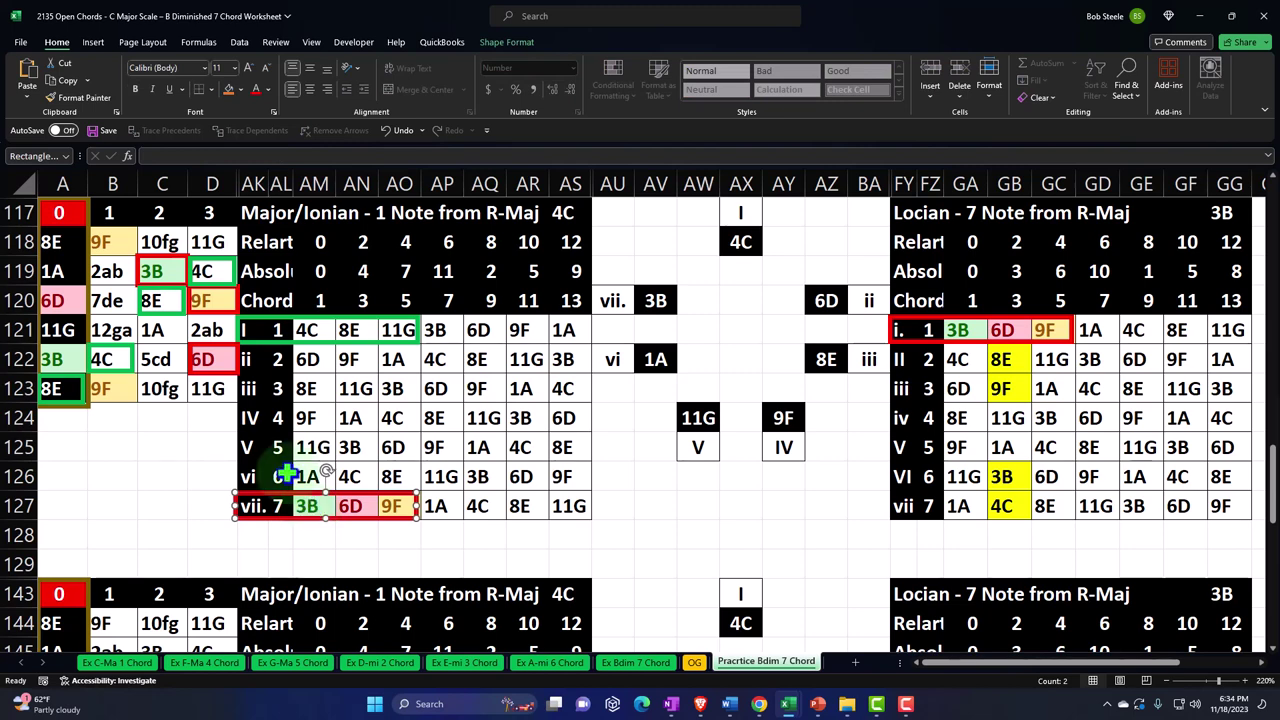
click(153, 272)
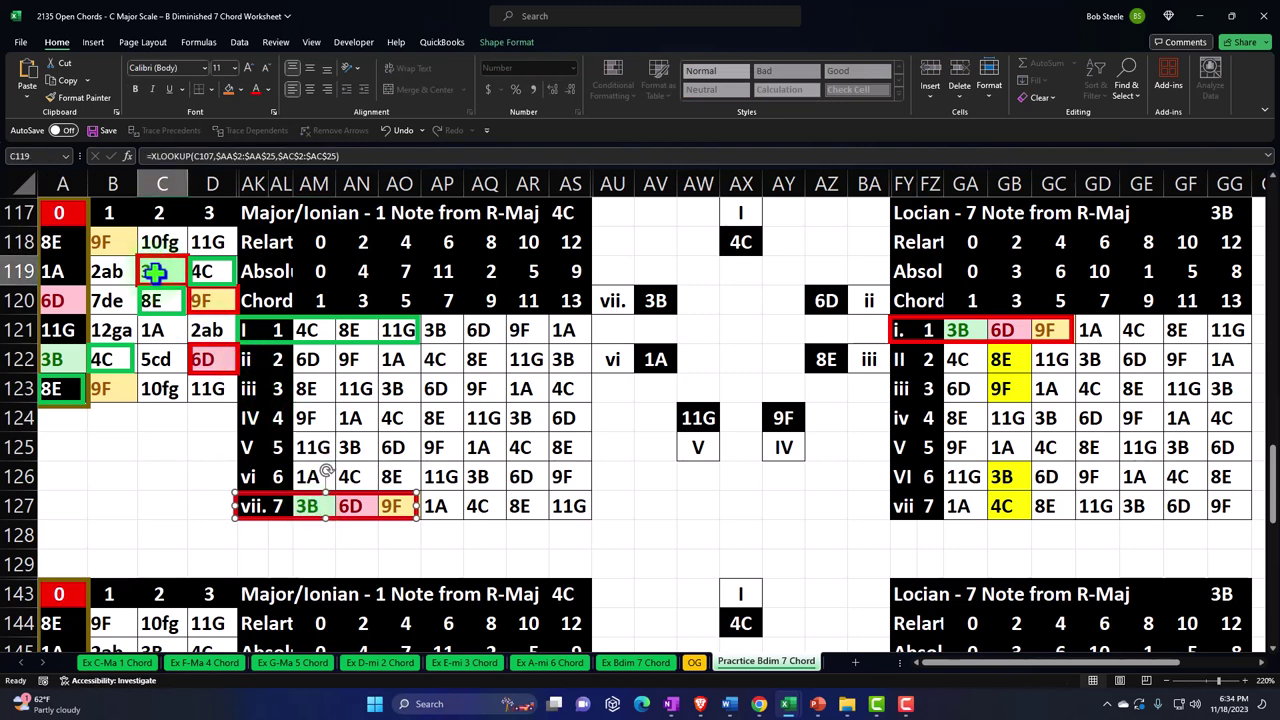
drag(153, 272, 201, 272)
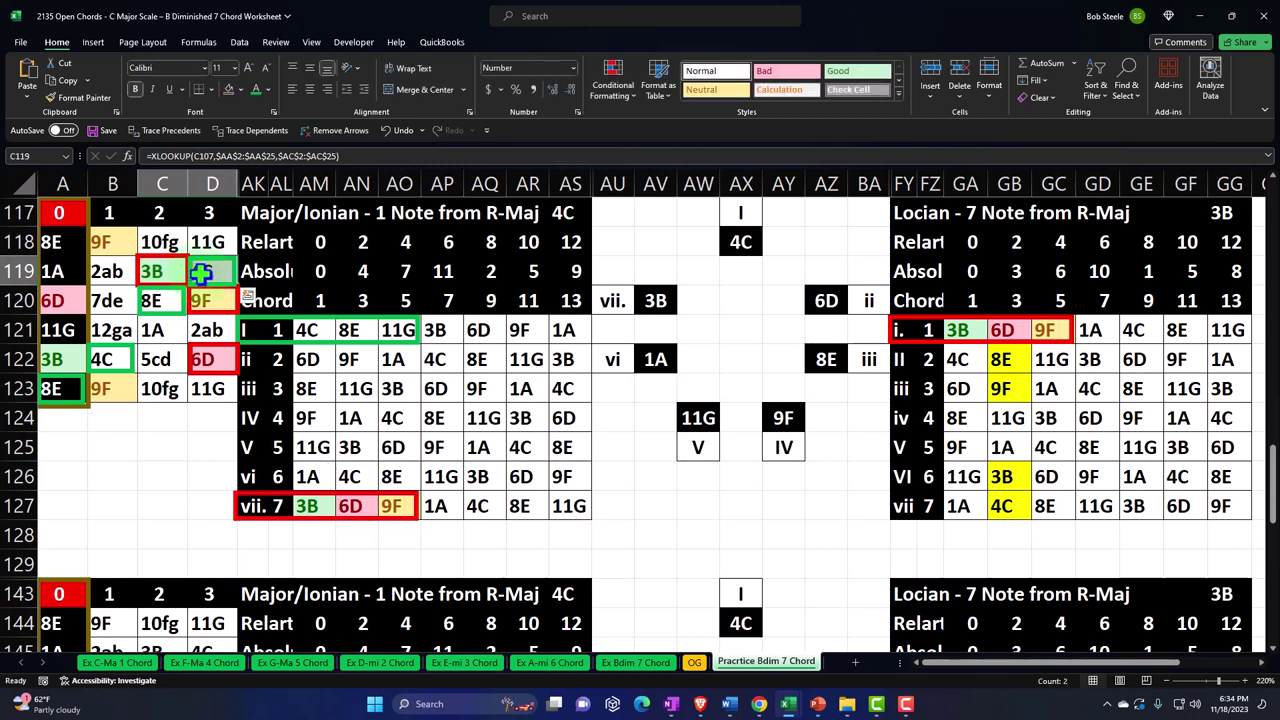
- Compare the four-note V chord in AM125:AP125 with the vii chord in row 127, and return to the fretboard grid starting at row 91
click(314, 447)
drag(314, 447, 460, 449)
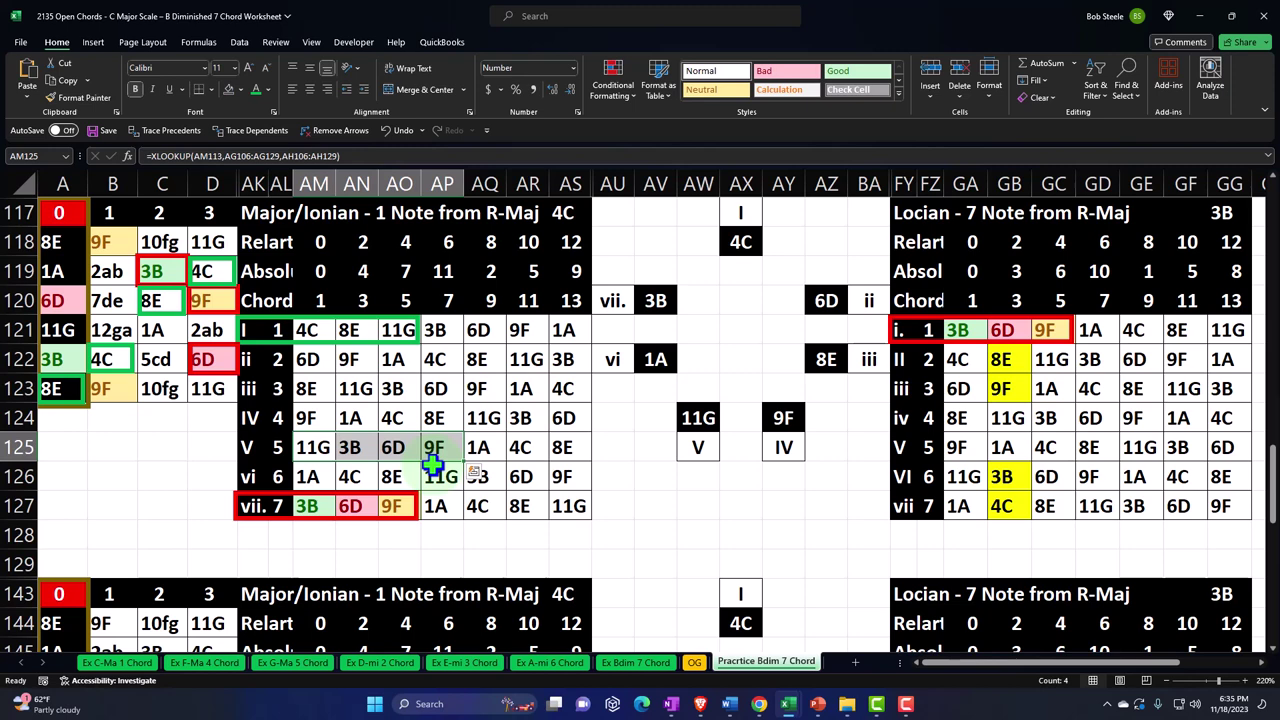
click(276, 450)
click(277, 507)
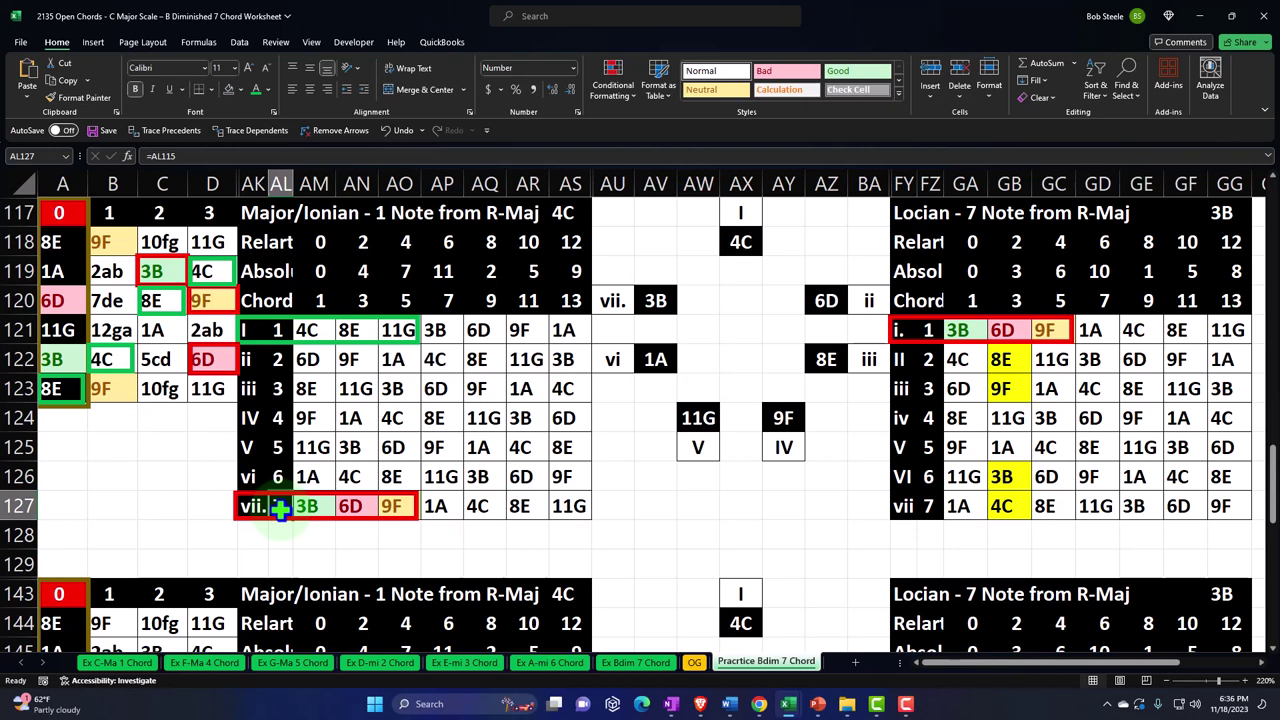
click(204, 477)
scroll(204, 477, up, 15)
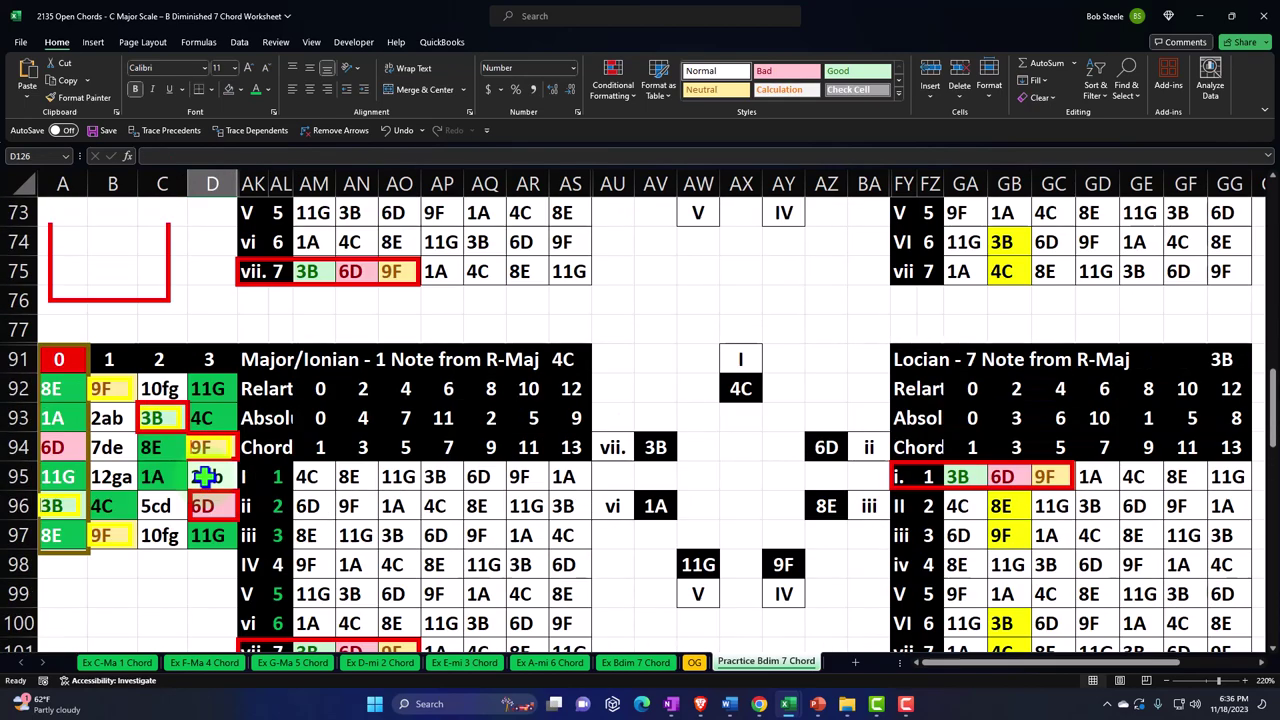